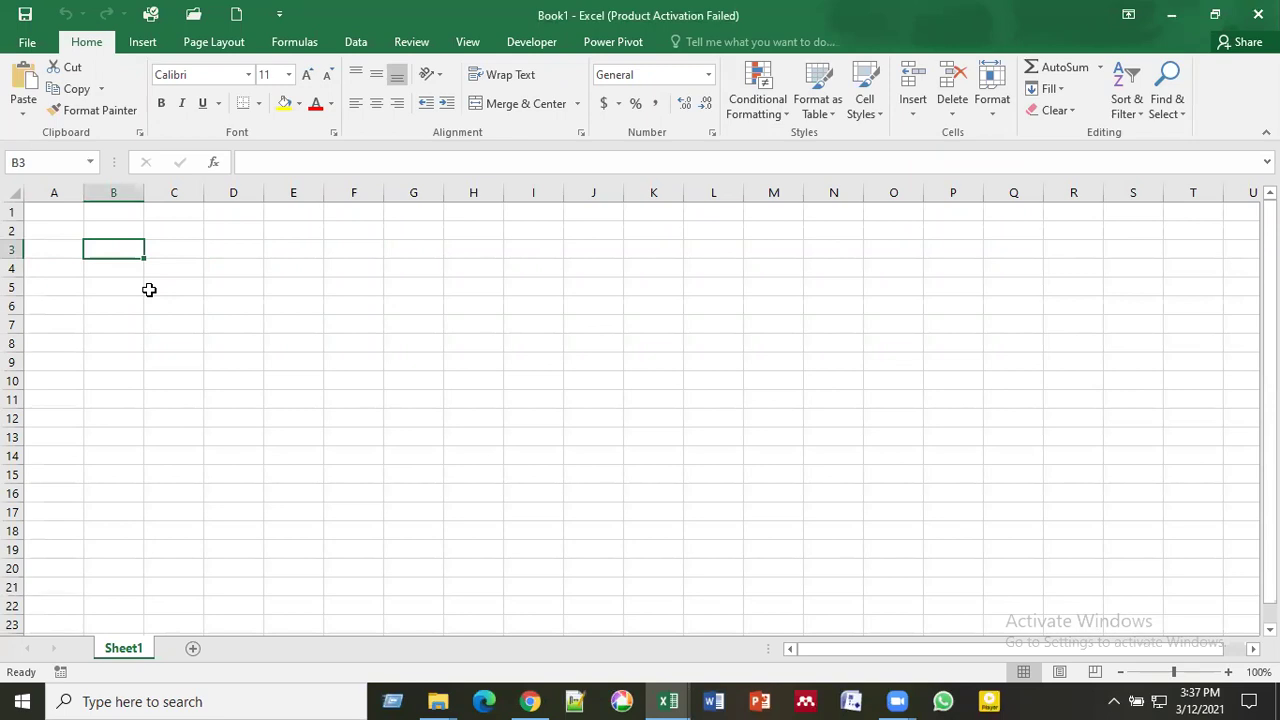
Step: Enter the column header "Name" in cell B3
type("Name")
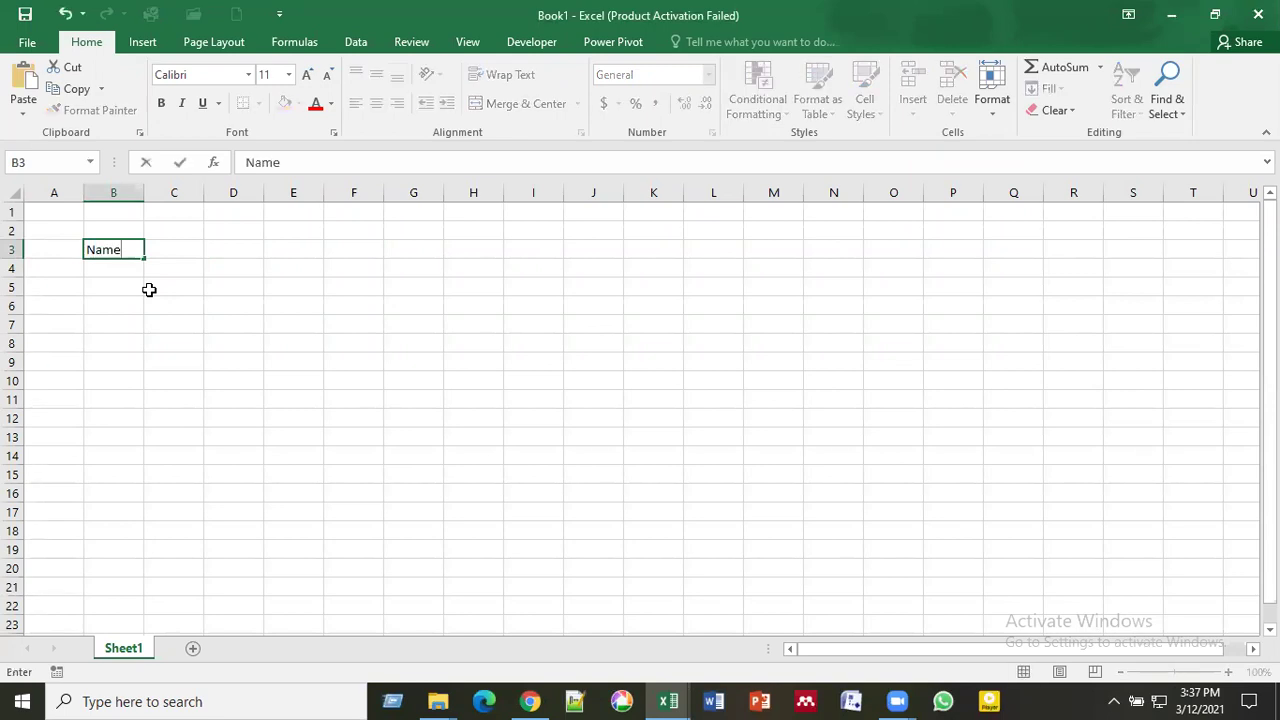
key("Right")
key("Left")
key("Down")
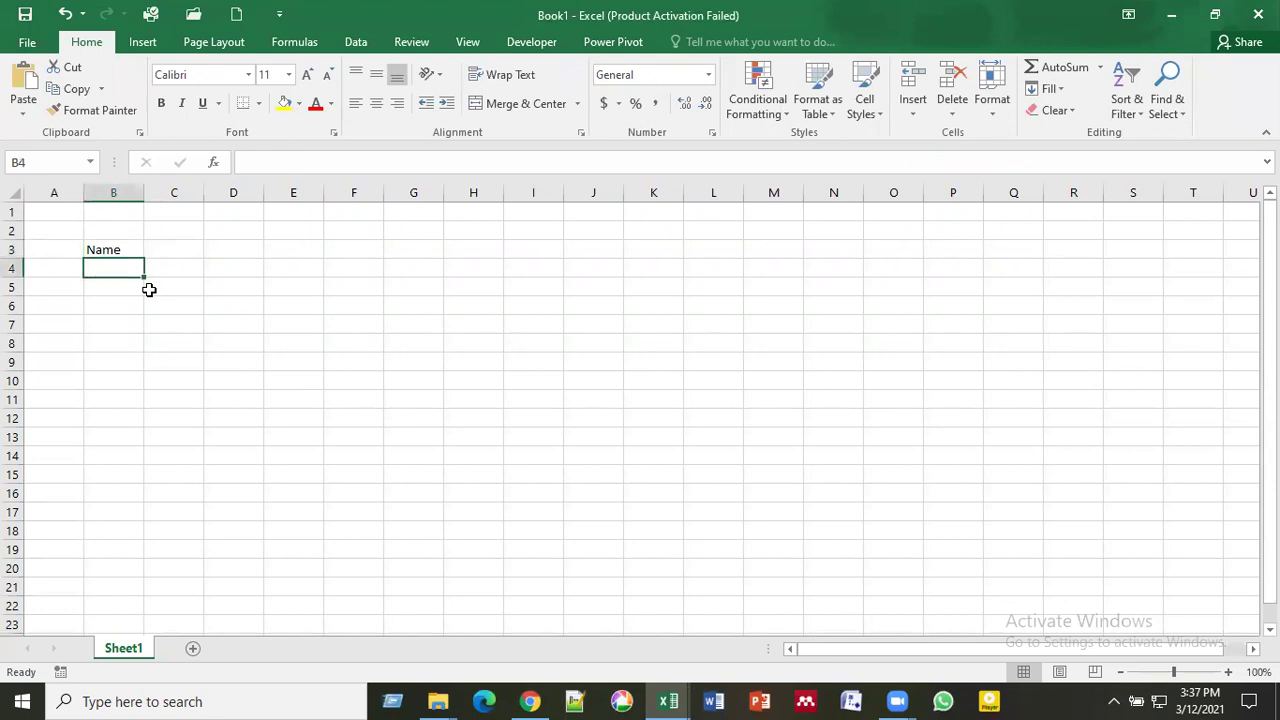
Step: Enter the first four students' first names under the Name header in B4:B7
type("A")
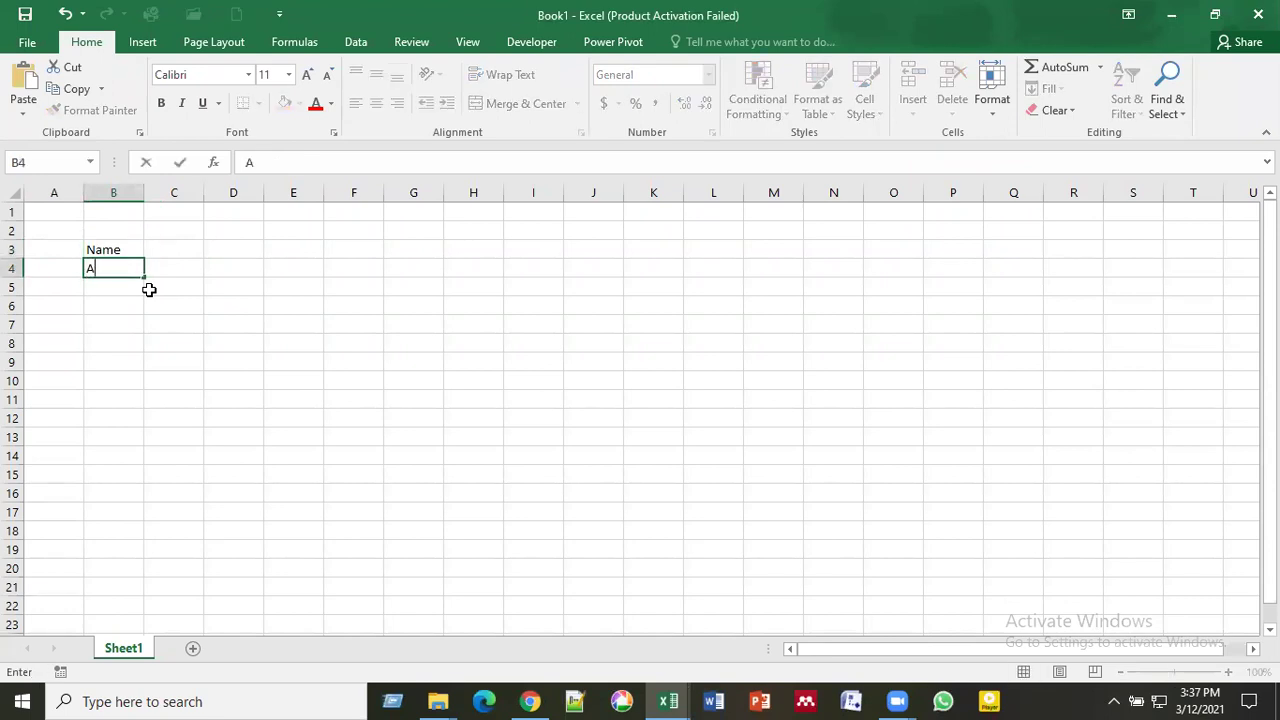
type("rifa")
key("Return")
type("D")
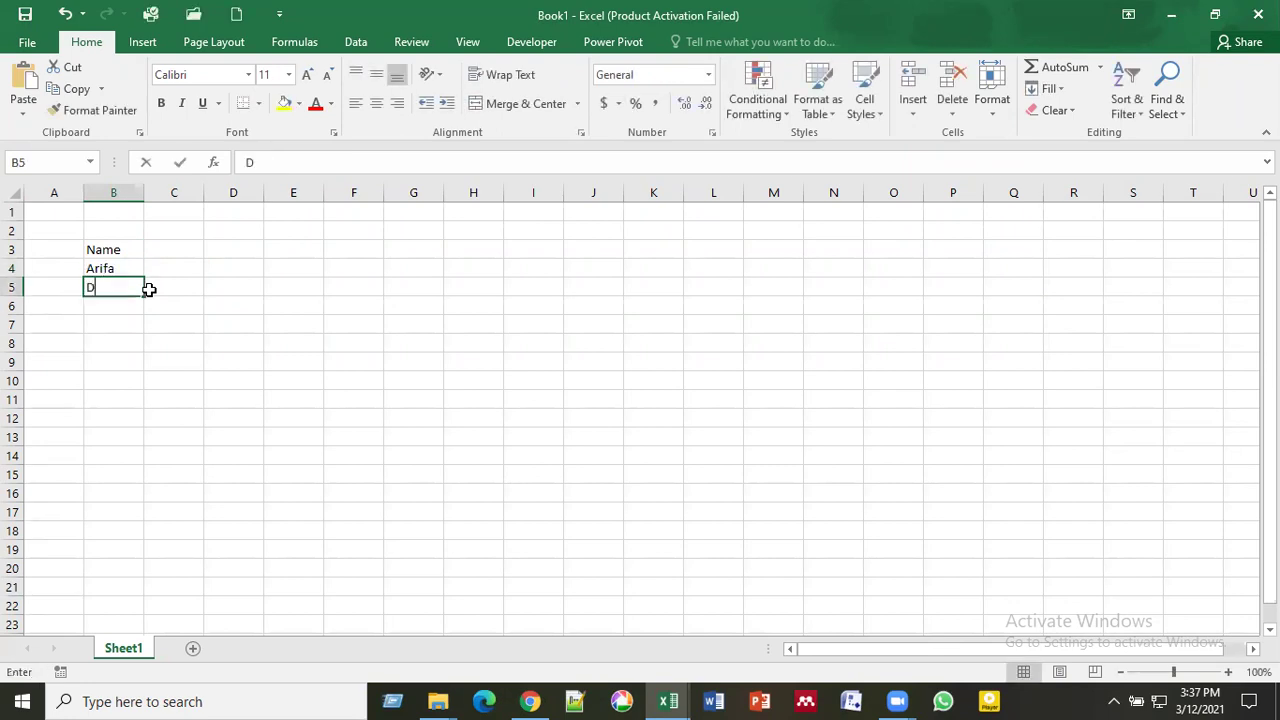
type("ipa")
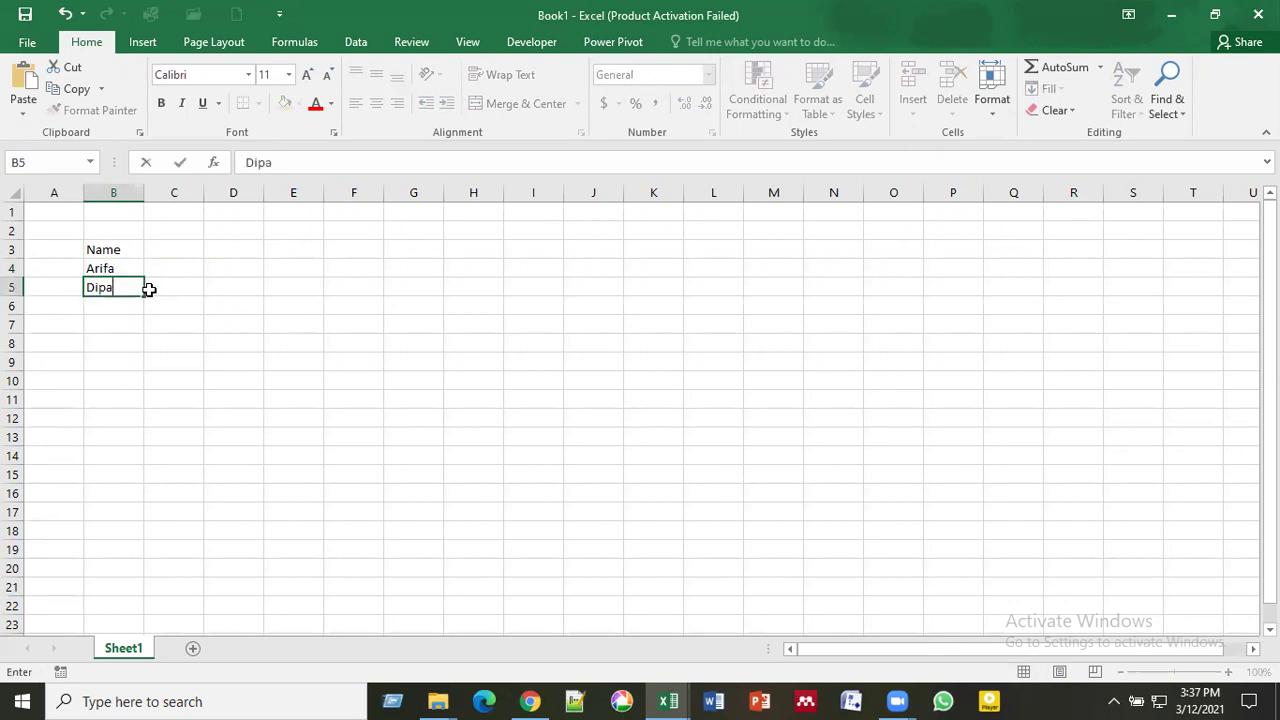
key("Return")
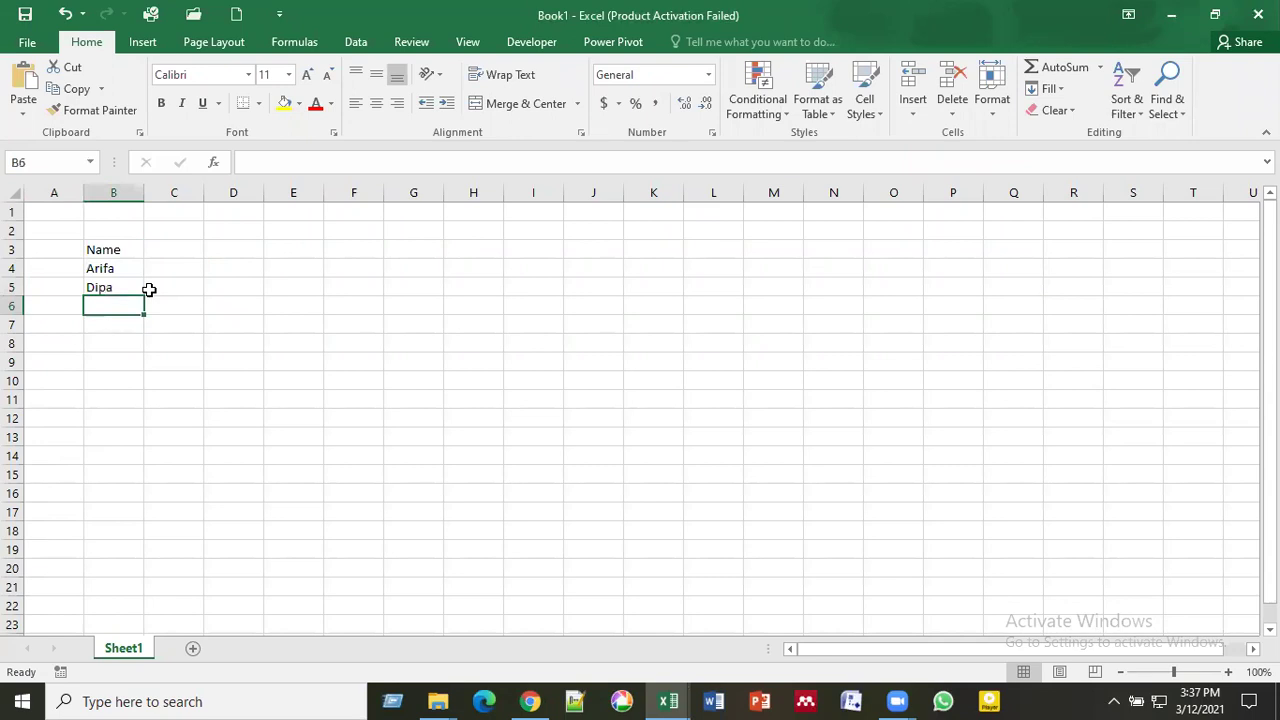
type("Fahid")
key("Return")
type("Jacika")
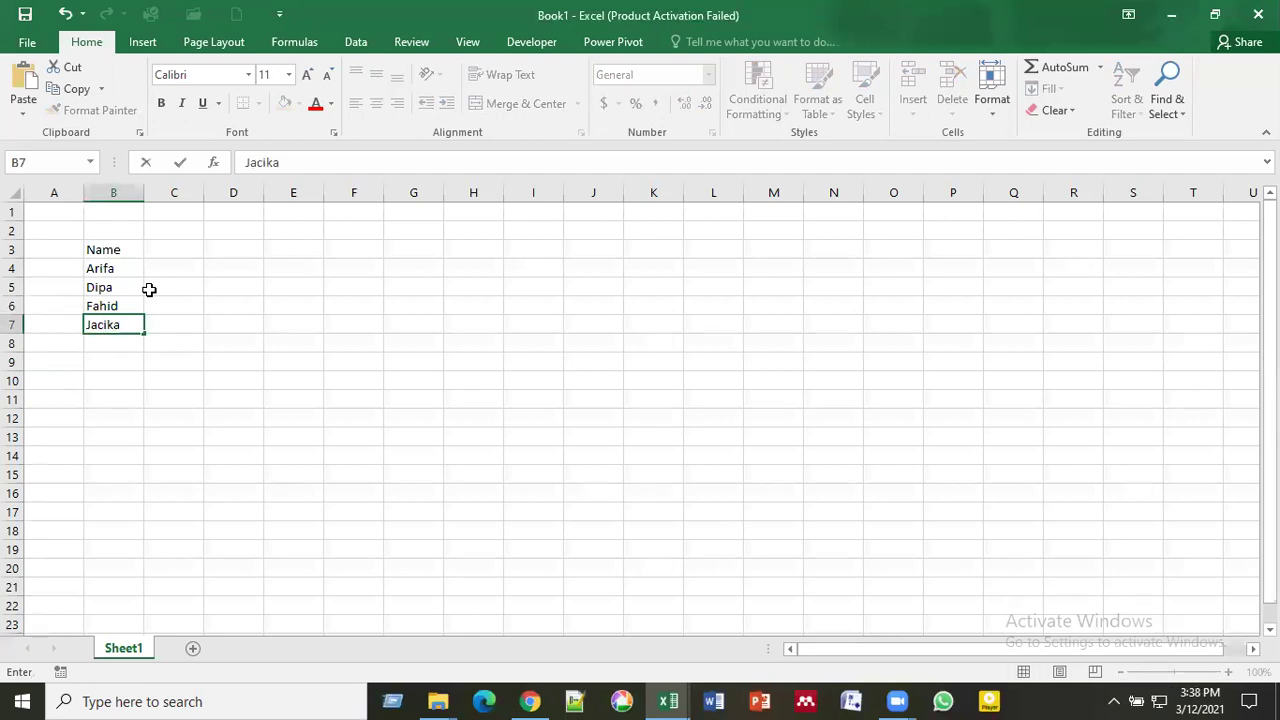
key("Return")
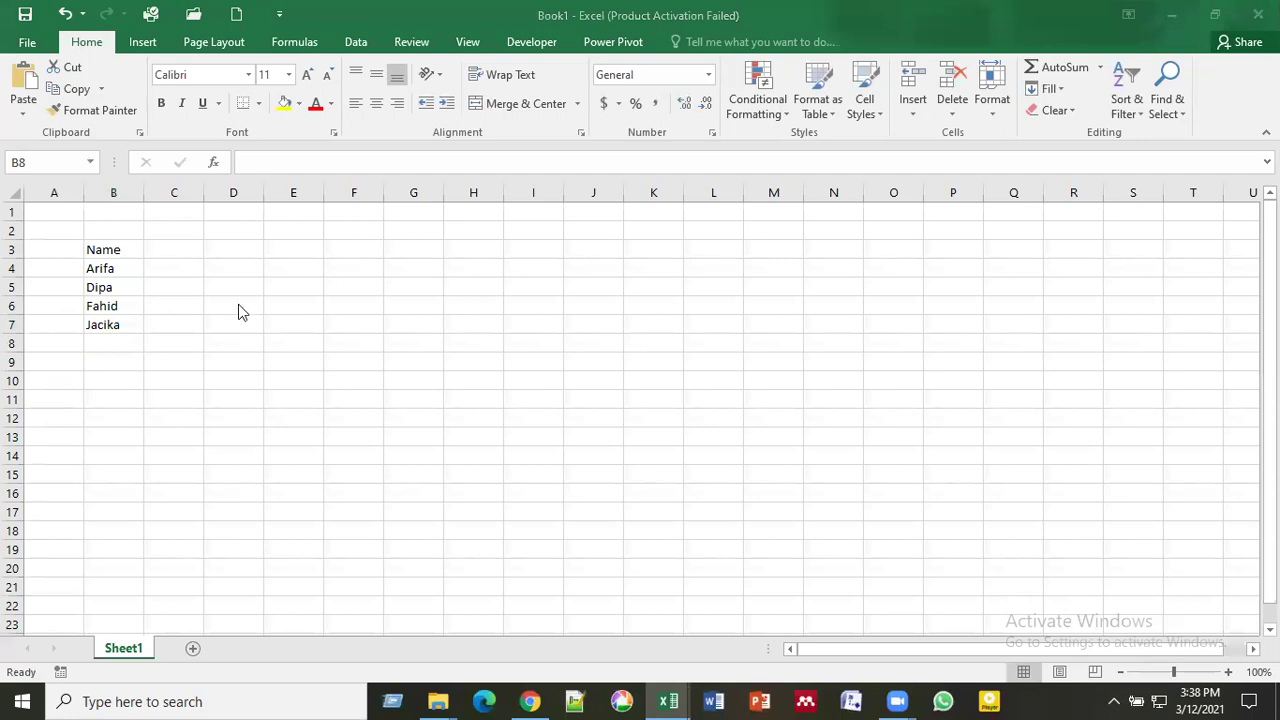
Step: Add two more students' first names to the list in B8 and B9
left_click(118, 343)
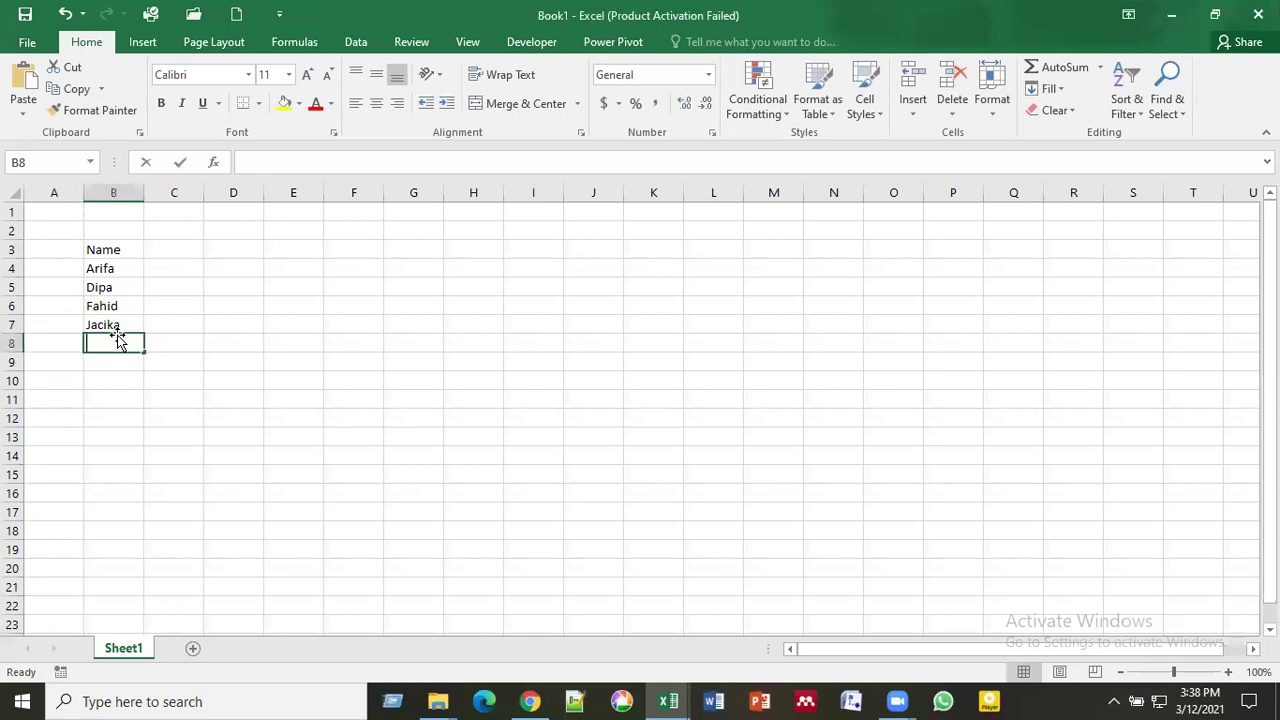
type("Francis")
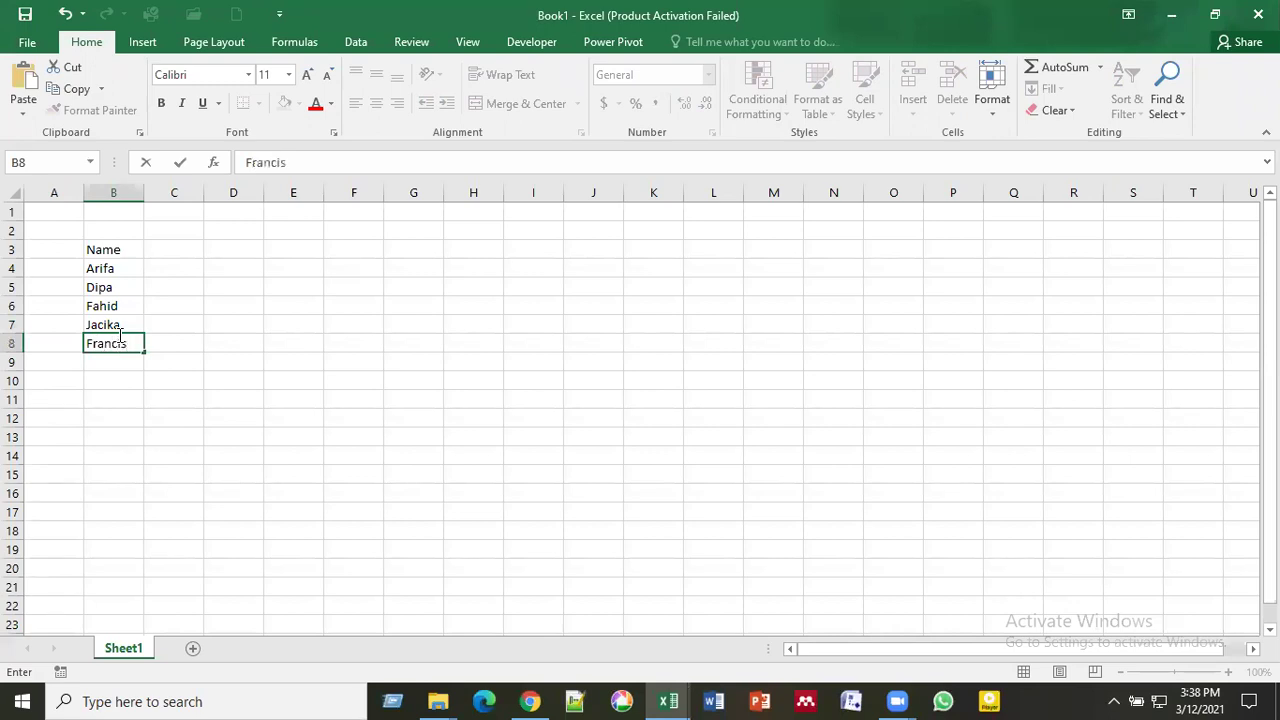
key("Return")
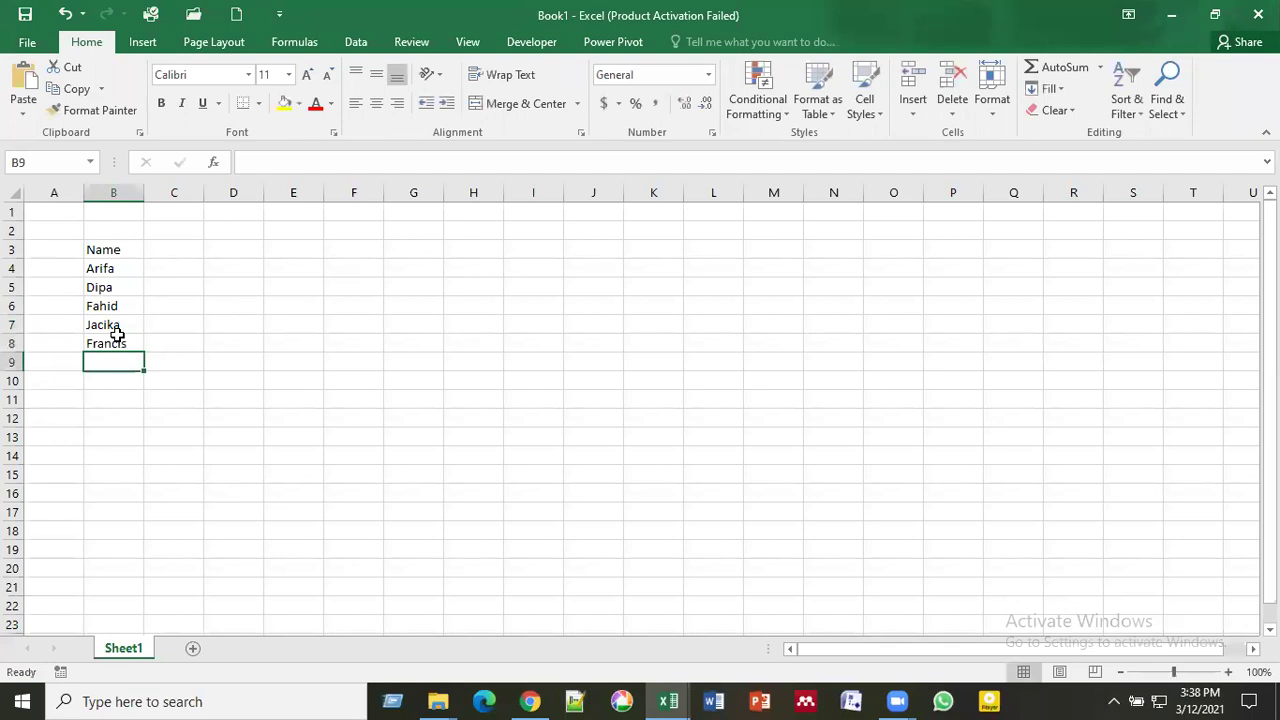
type("Oishi")
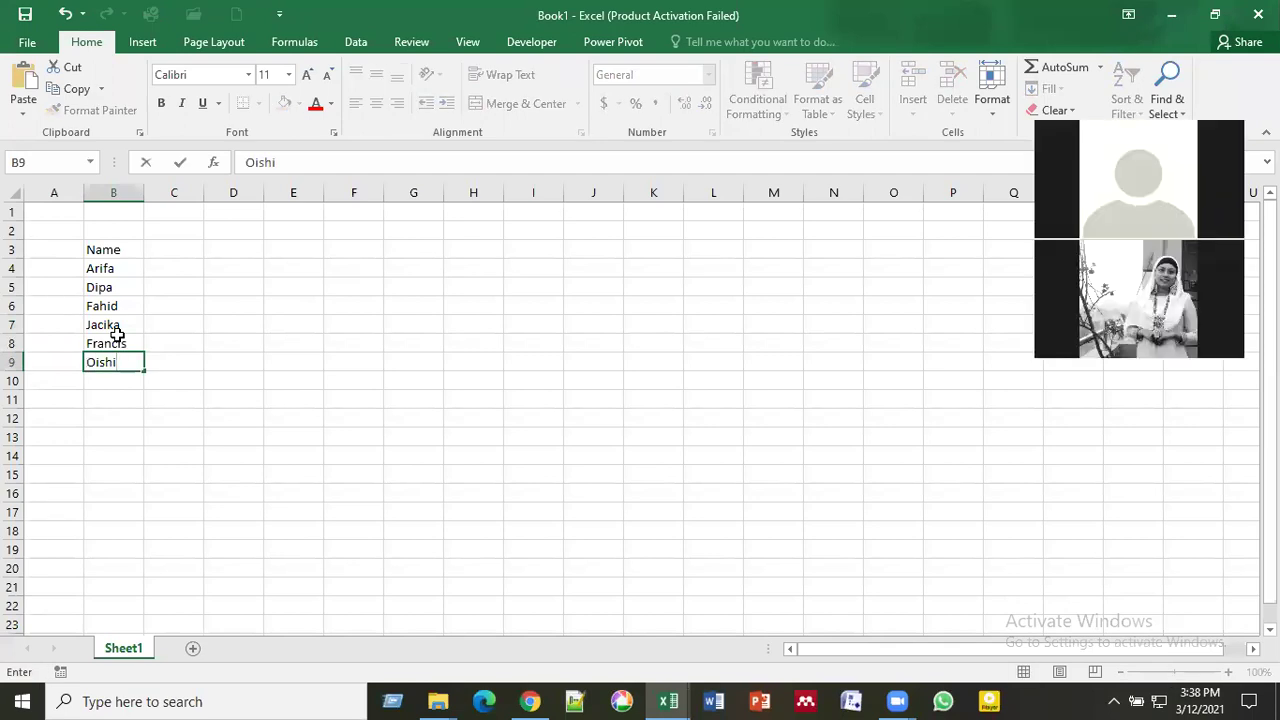
key("Return")
Step: Enter the seventh student's first name in B10 and remove the stray leading letter from it
type("D")
key("BackSpace")
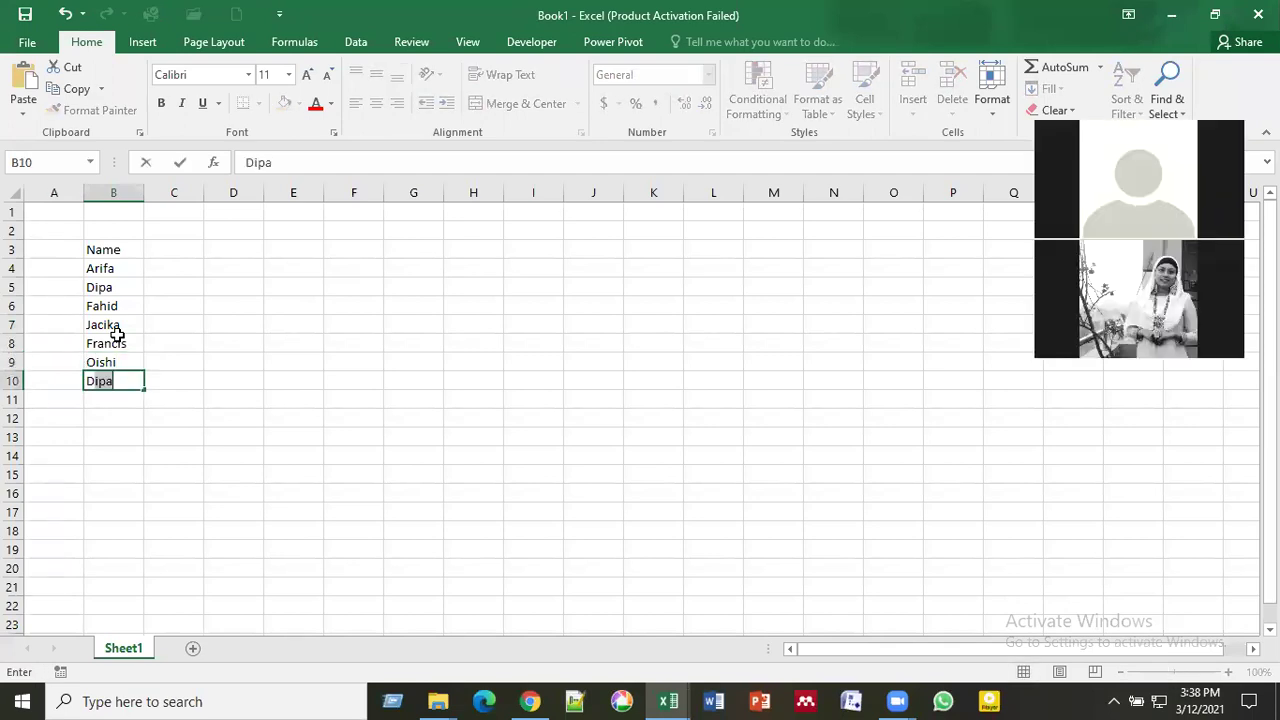
type("Sabira")
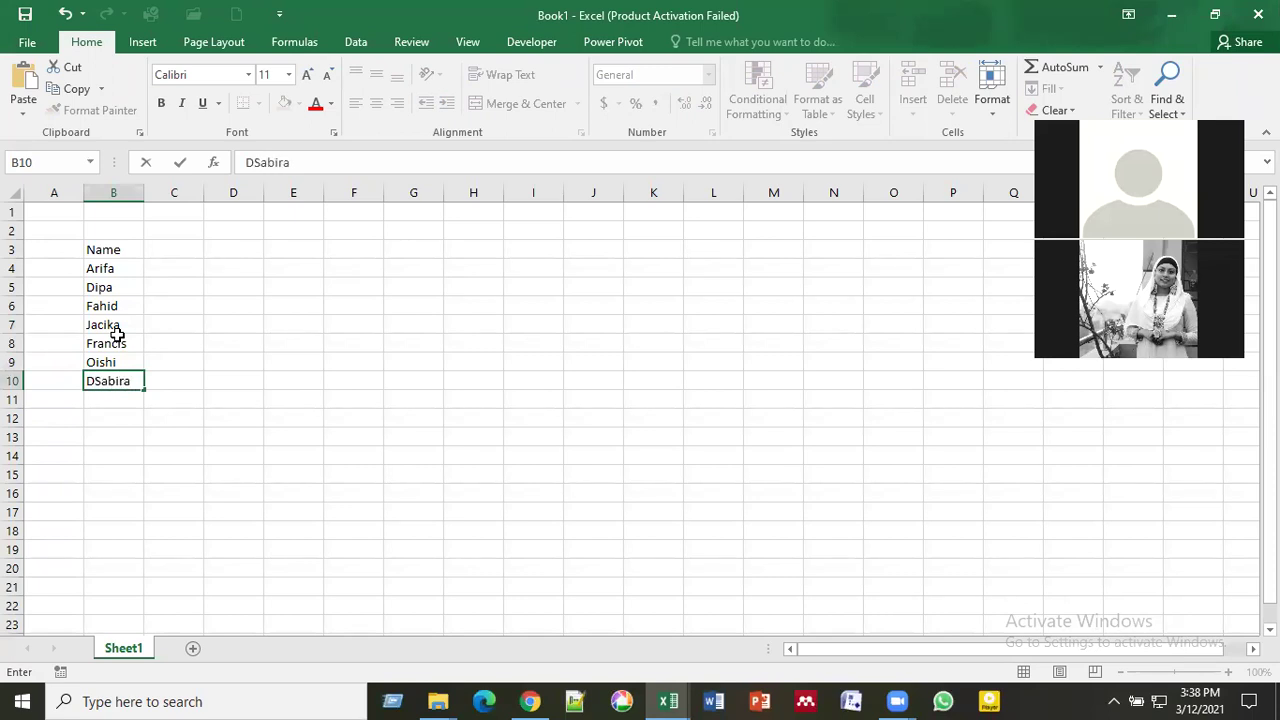
key("Return")
key("Up")
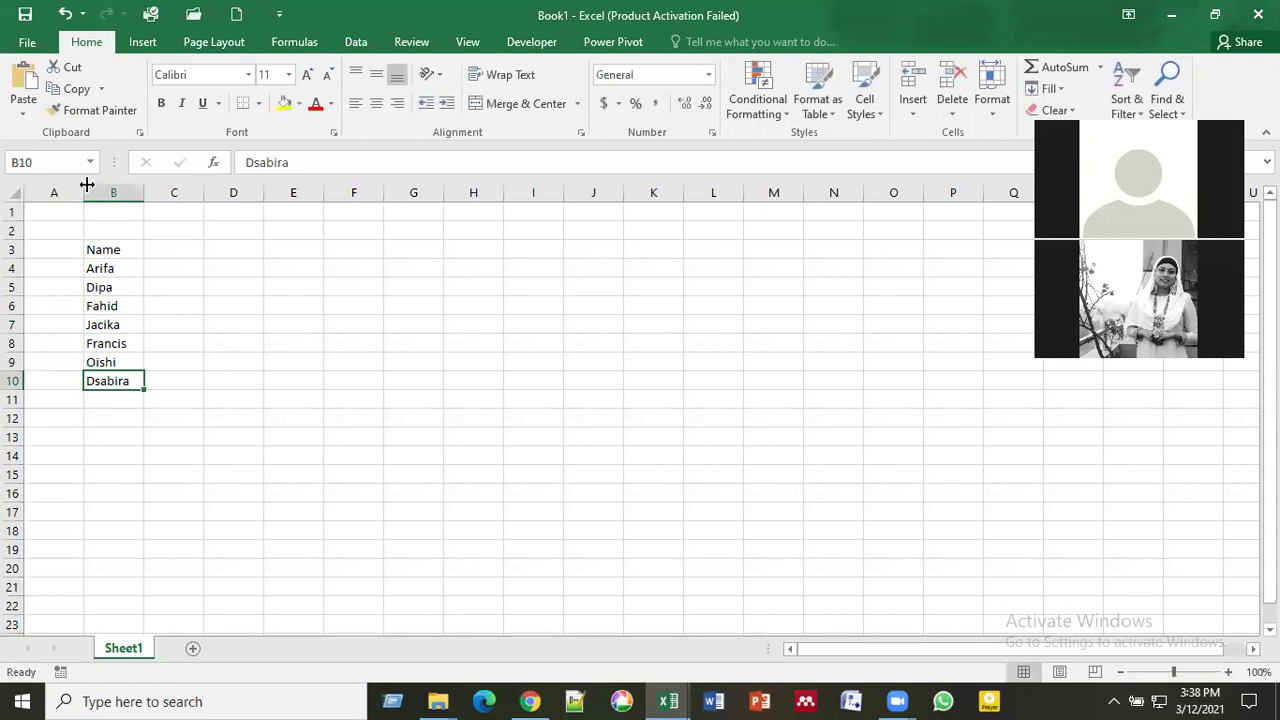
left_click(252, 162)
key("BackSpace")
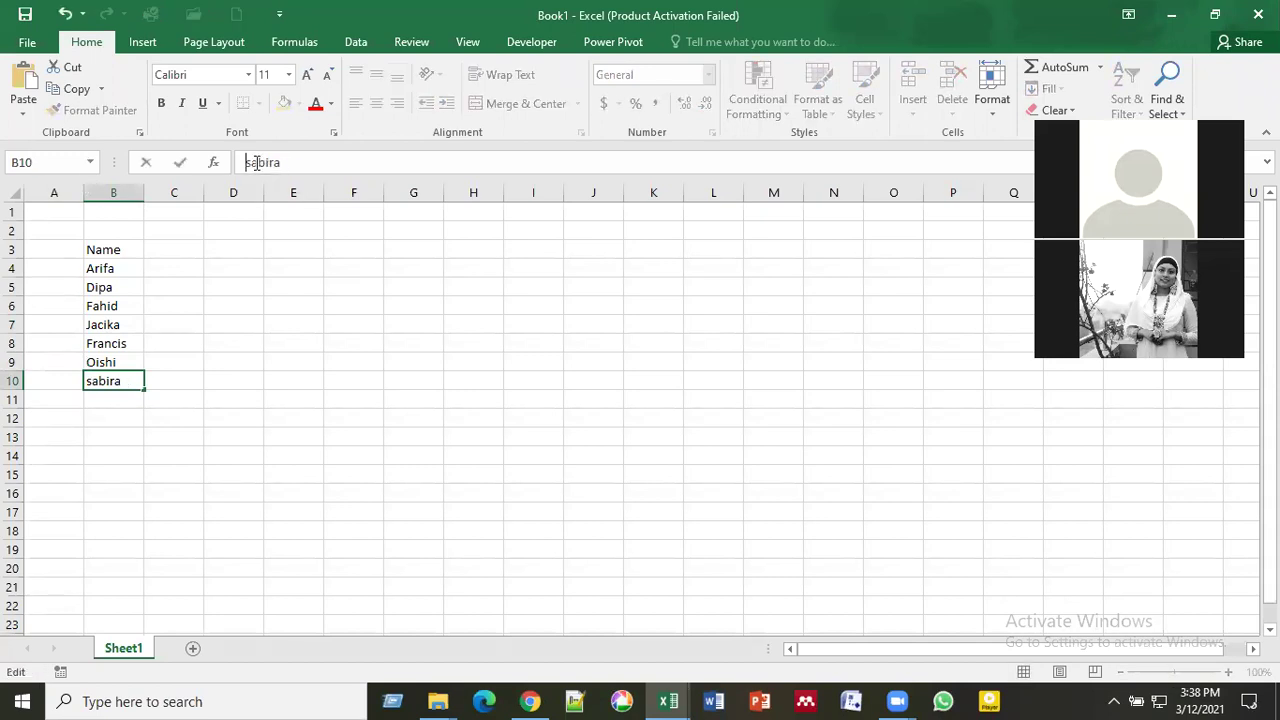
key("Return")
Step: Complete the name list with the last two students' first names in B11 and B12
type("Maha")
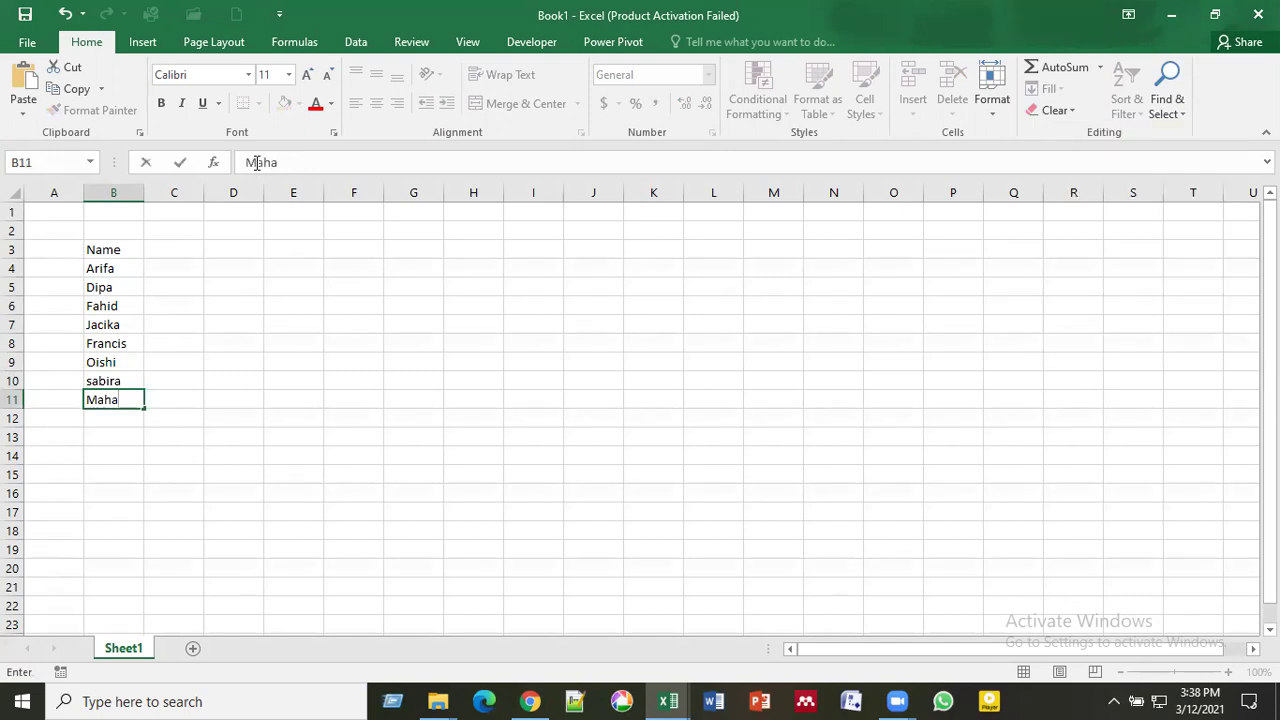
type("di")
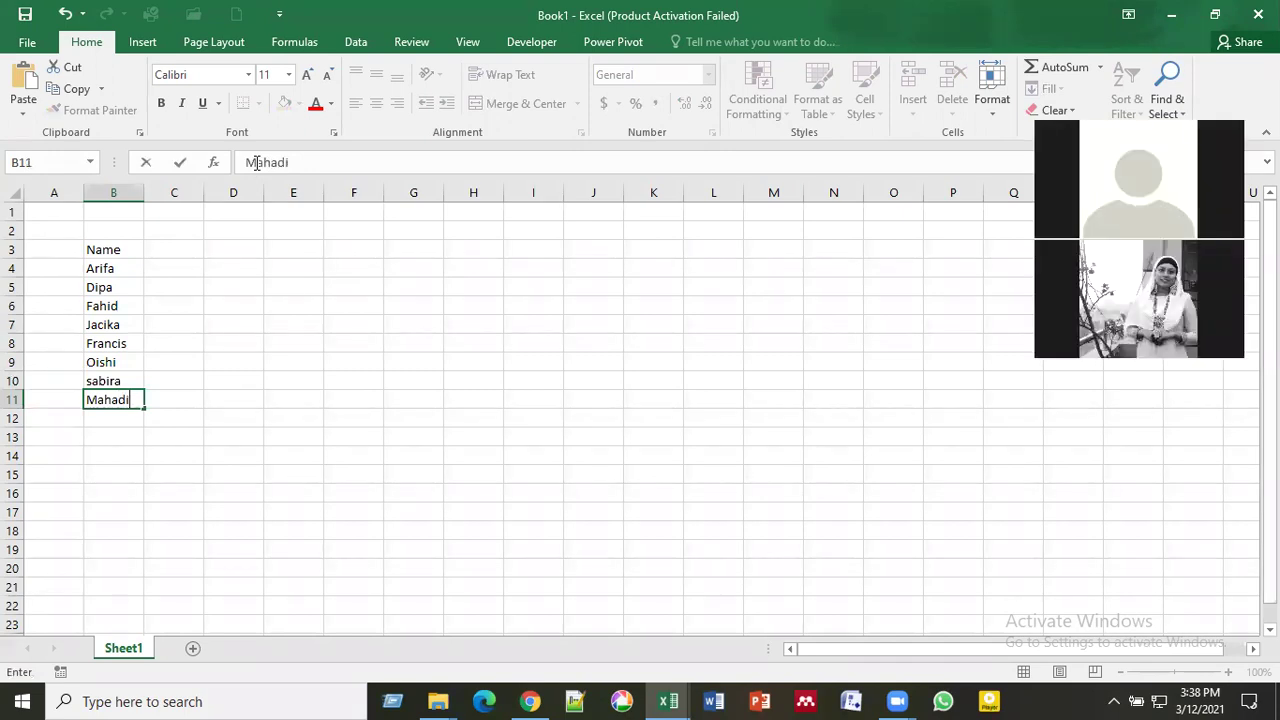
key("Return")
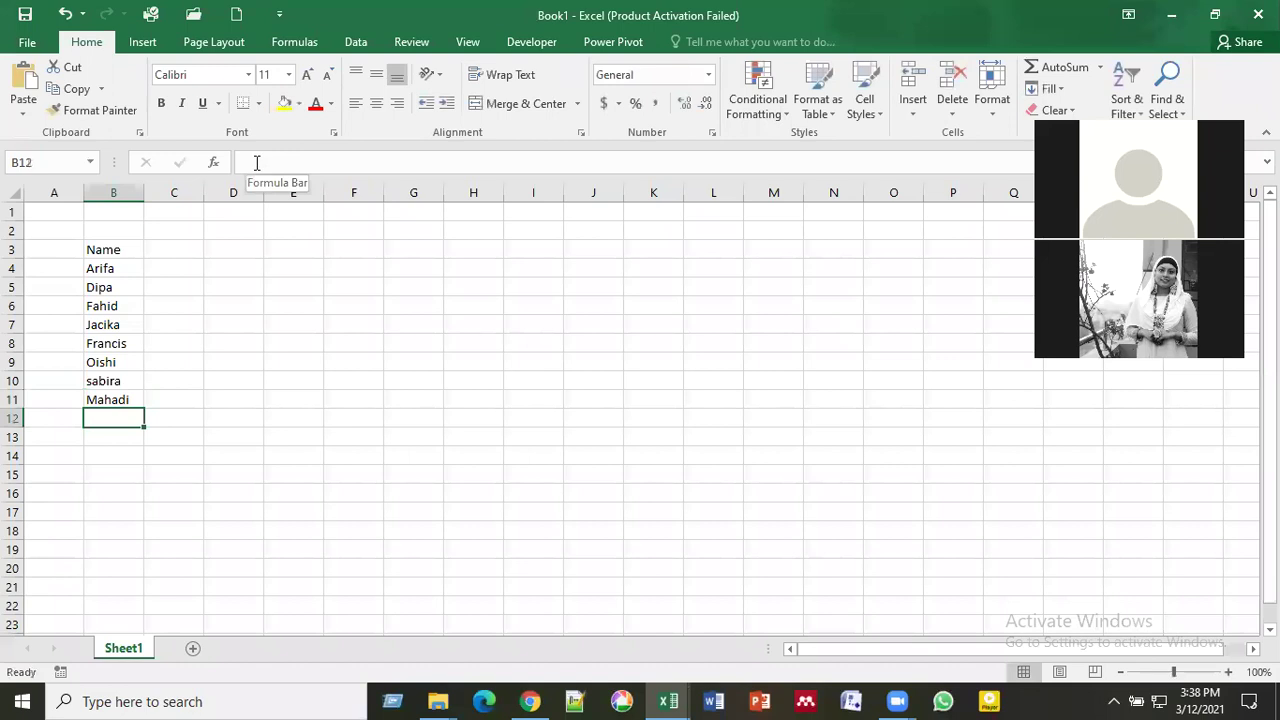
type("Mimi")
key("Return")
Step: Enter the first subject header "Sub-1" in C3, beside the Name header
key("Up")
key("Up")
key("Up")
key("Up")
key("Up")
key("Up")
key("Up")
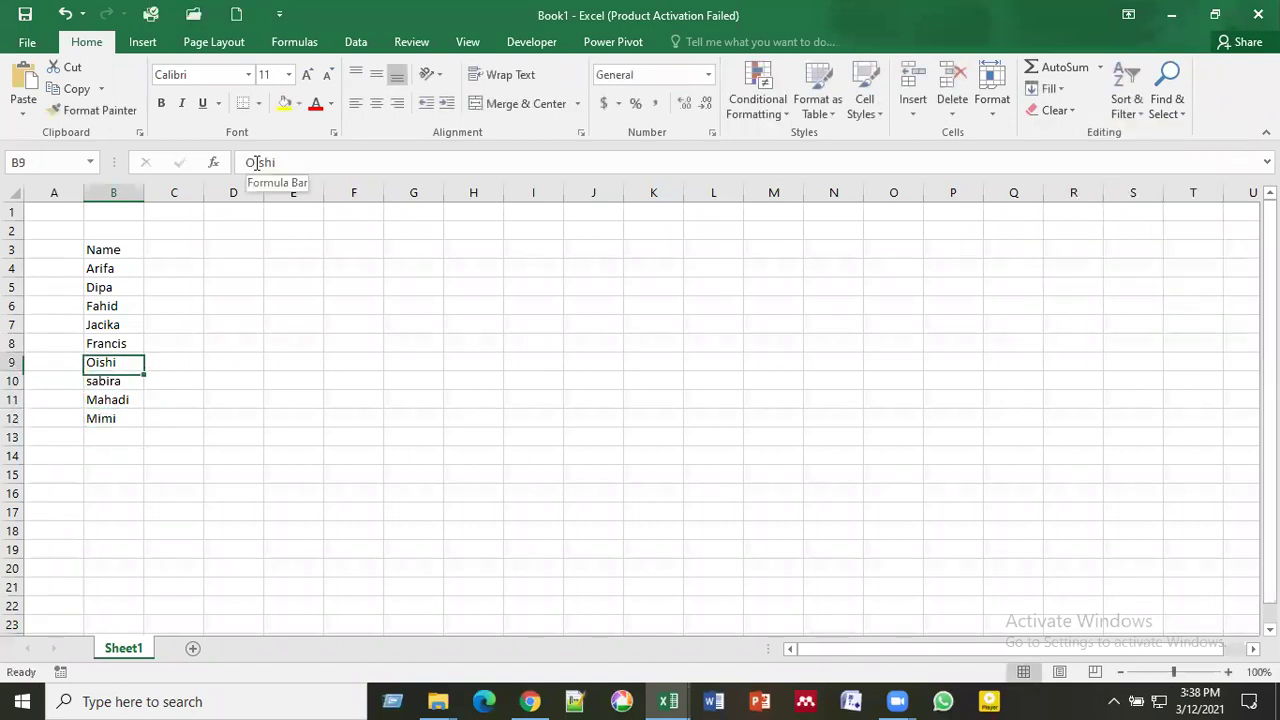
key("Up")
key("Up")
key("Up")
key("Right")
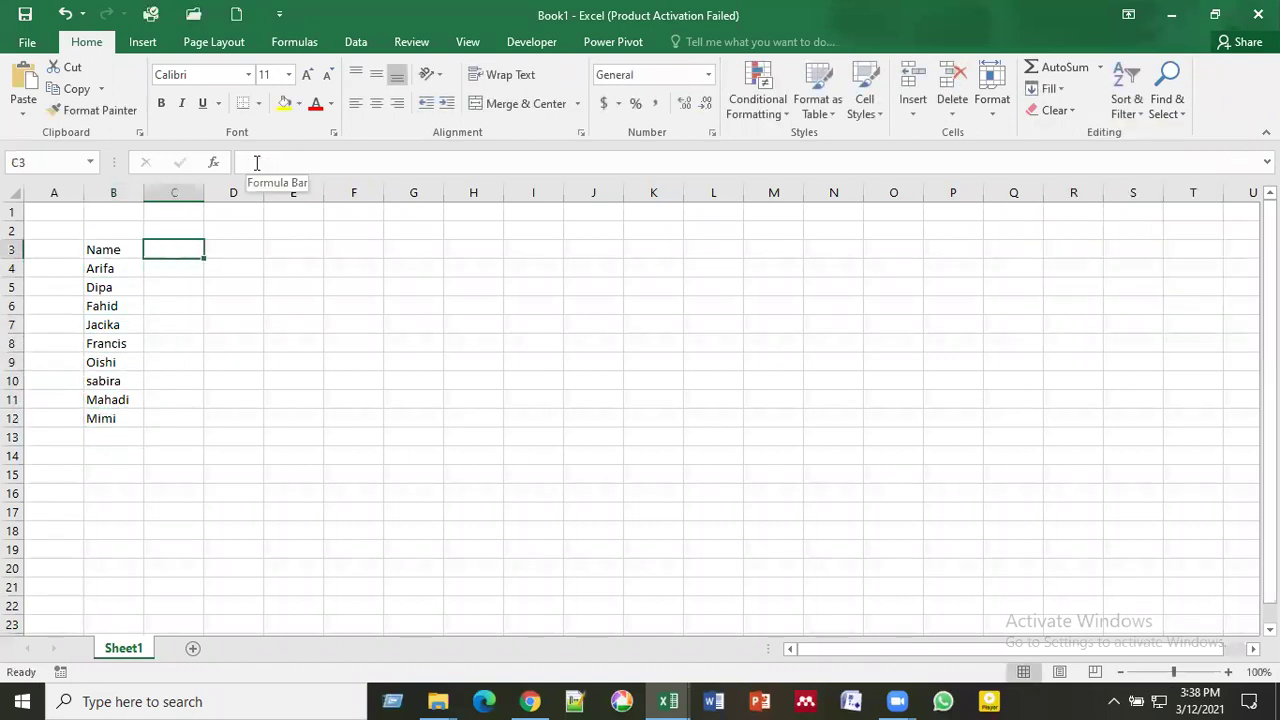
key("Right")
key("Right")
key("Right")
key("Right")
key("Right")
key("Left")
key("Left")
key("Left")
key("Left")
key("Left")
type("Sub-1")
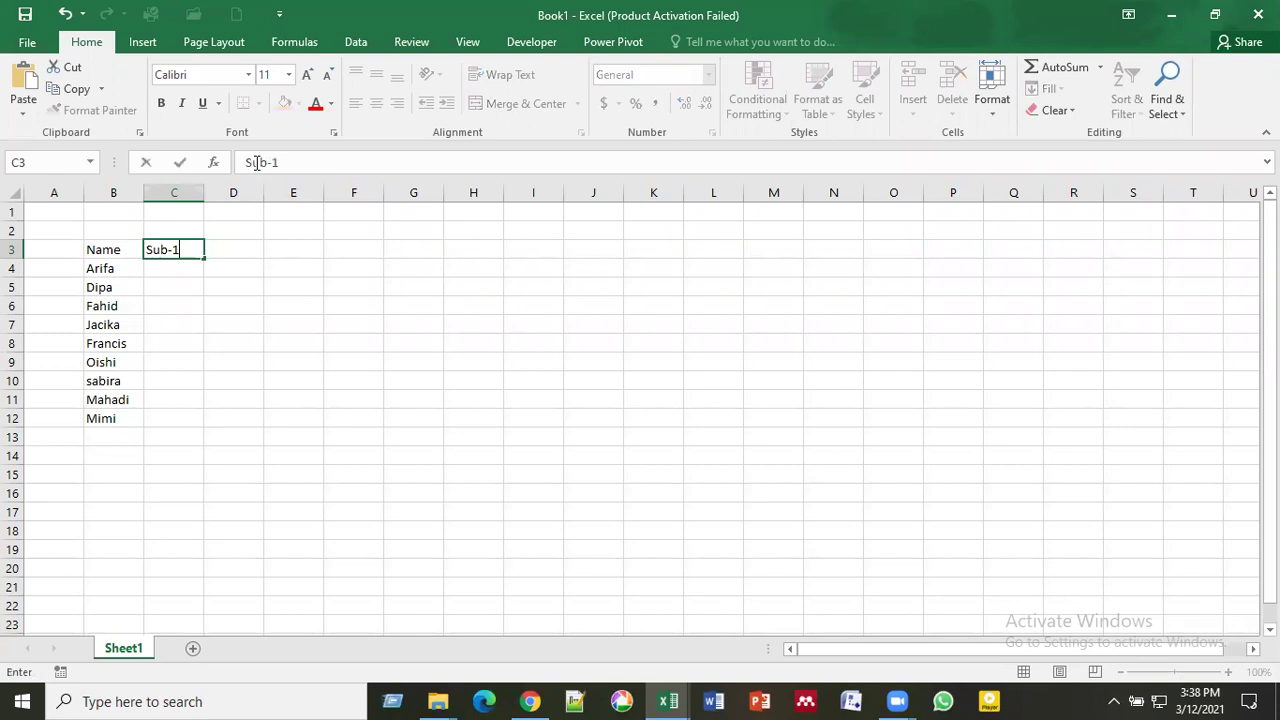
key("Tab")
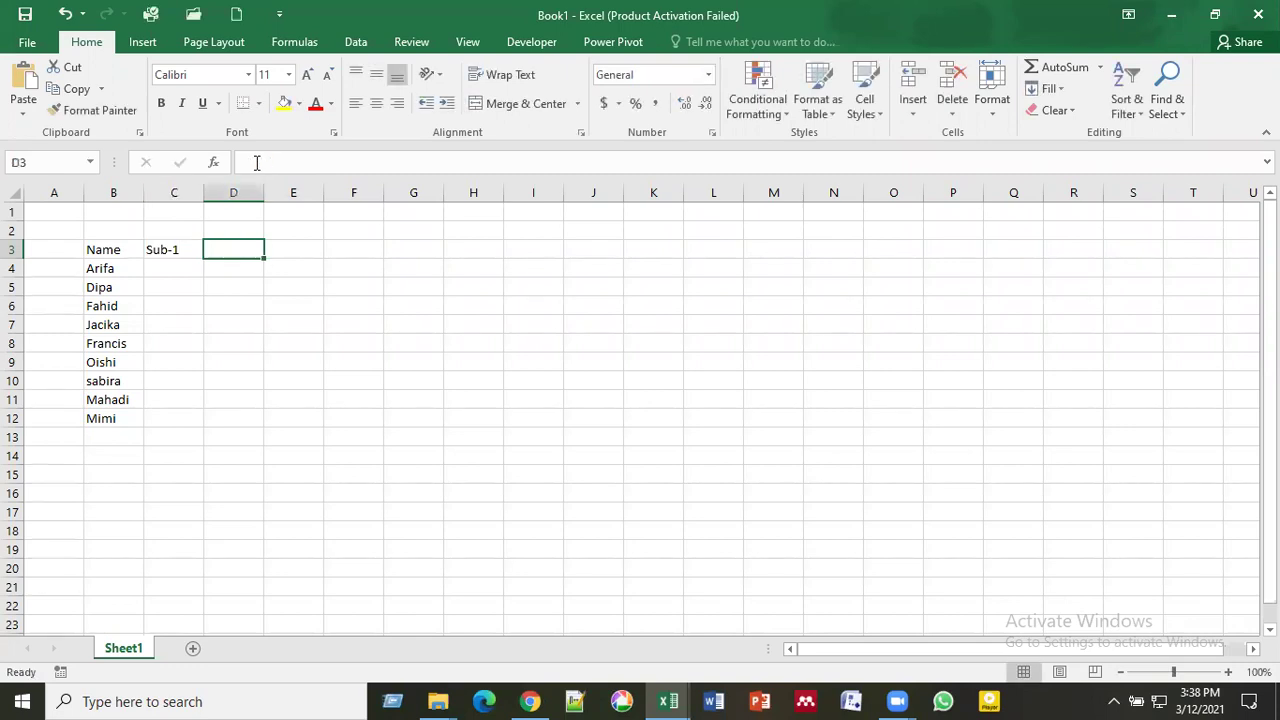
Step: Enter the subject headers Sub-2, Sub-3, Sub-4 and Sub-5 across D3:G3
type("Sub-2")
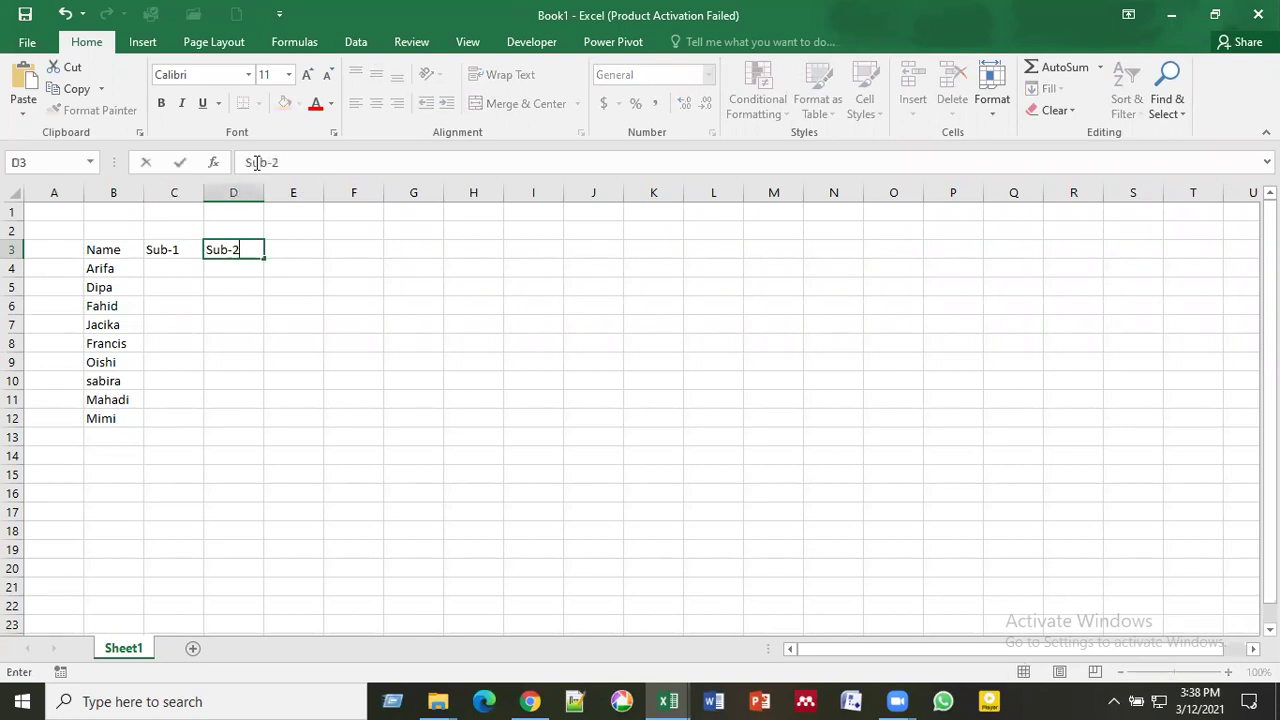
key("Tab")
type("Sub-3")
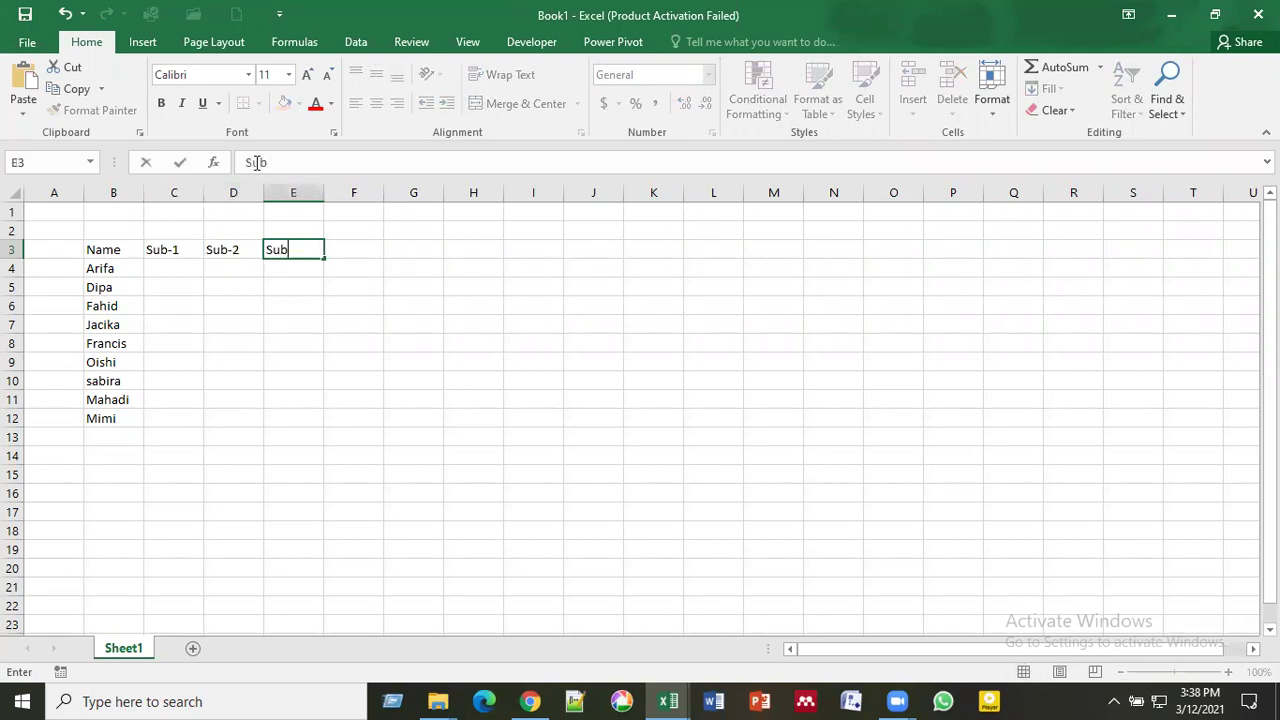
key("Tab")
key("Tab")
type("Sub-4")
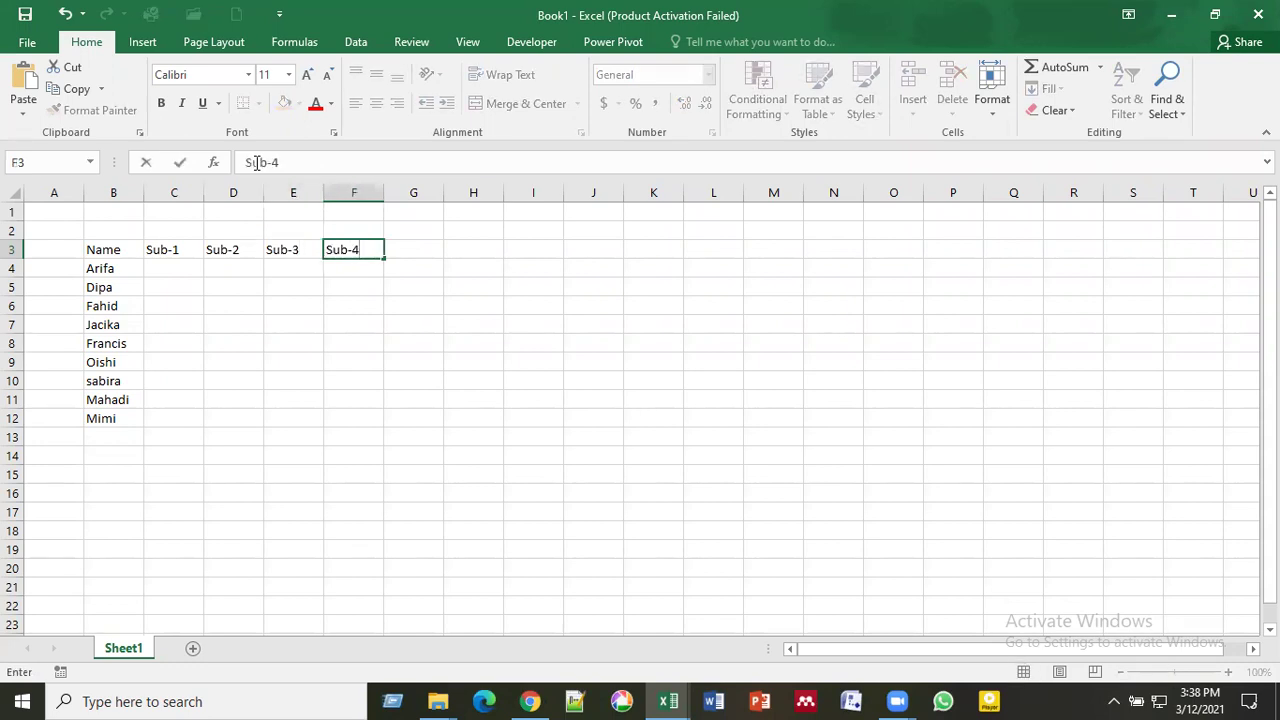
key("Tab")
type("Sub-5")
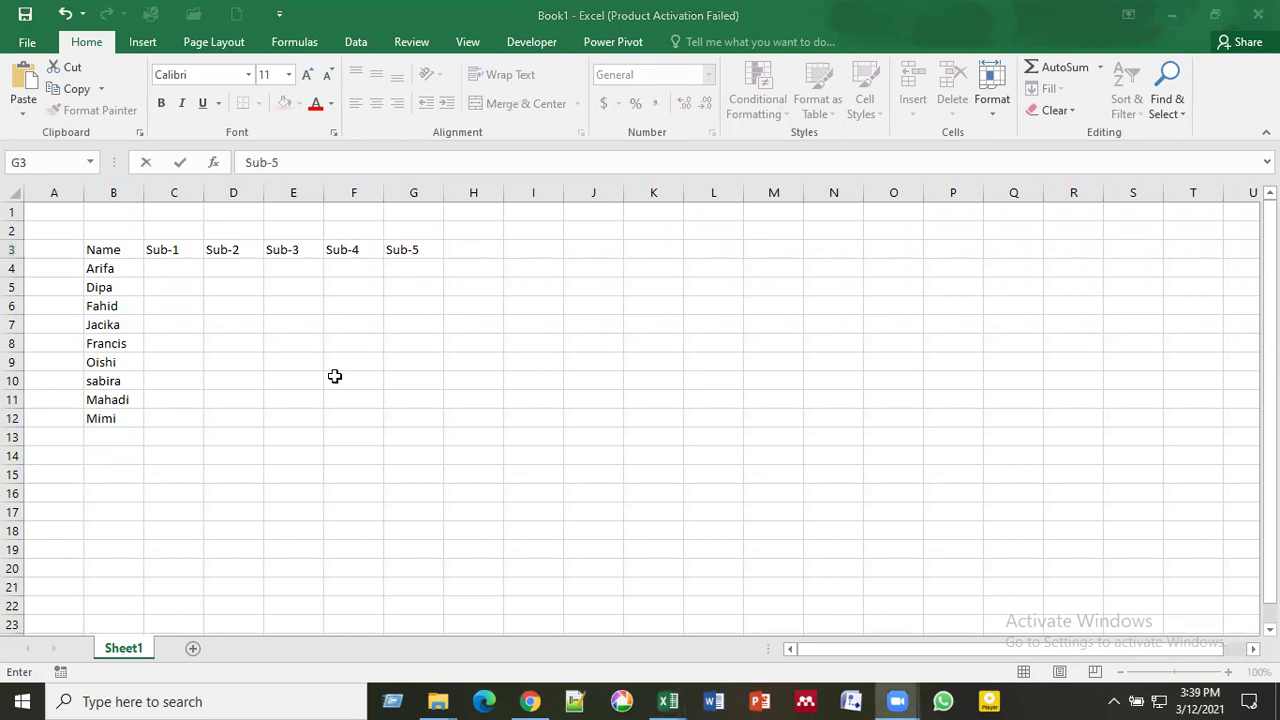
key("Return")
Step: Enter the Sub-1 marks 45, 45, 58 and 65 for the first four students in C4:C7
left_click(190, 268)
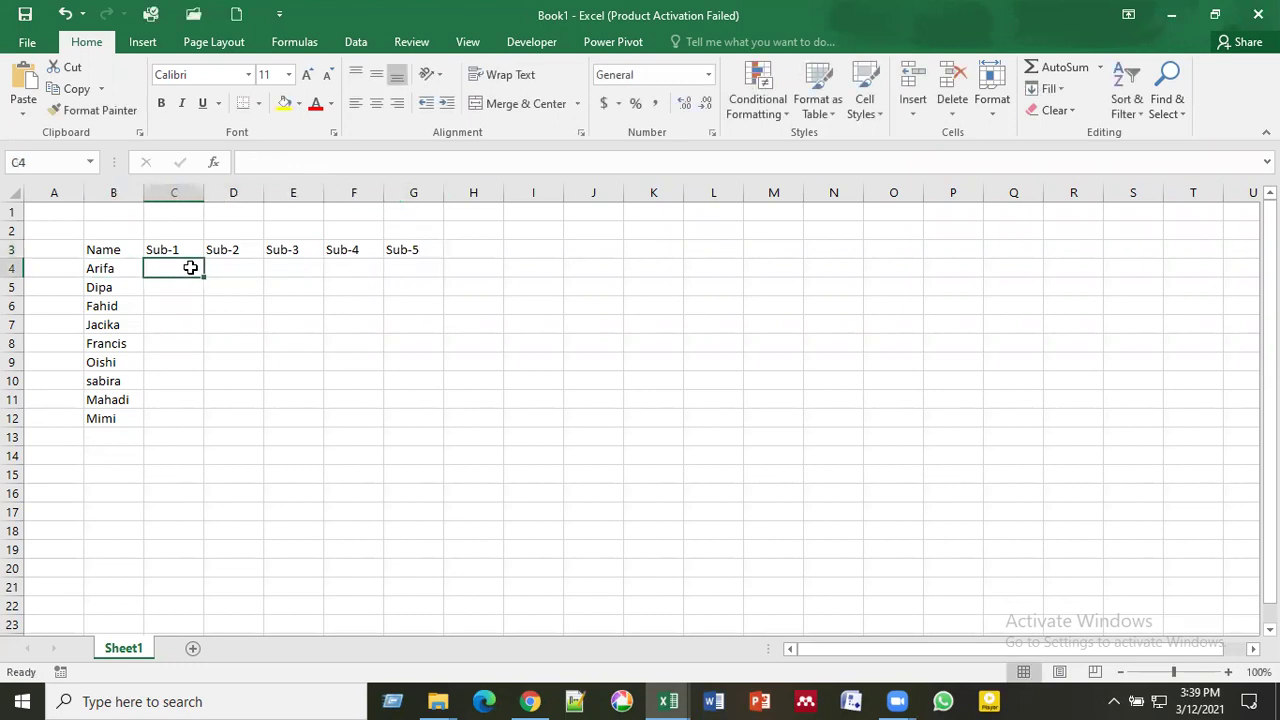
type("45")
key("Return")
type("45")
key("Return")
type("58")
key("Return")
type("65")
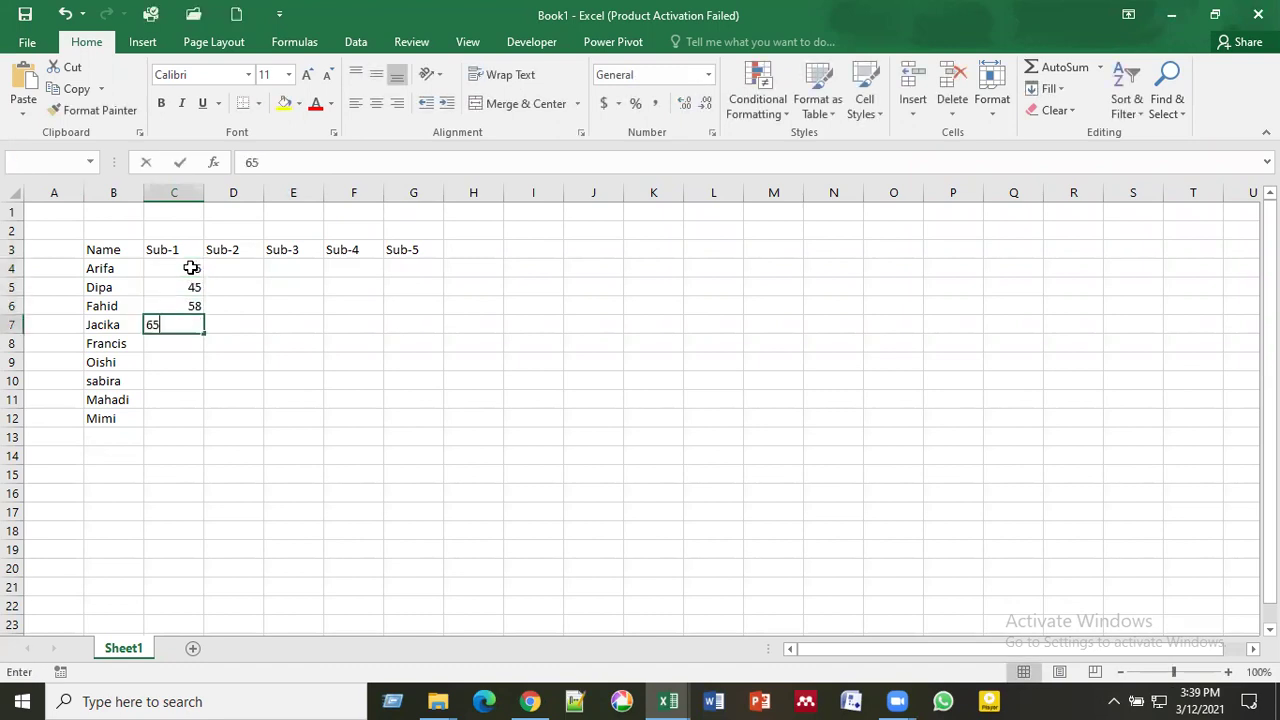
key("Return")
Step: Enter the remaining Sub-1 marks 85, 85, 85, 45 and 45 in C8:C12
type("85")
key("Return")
type("85")
key("Return")
type("85")
key("Return")
type("45")
key("Return")
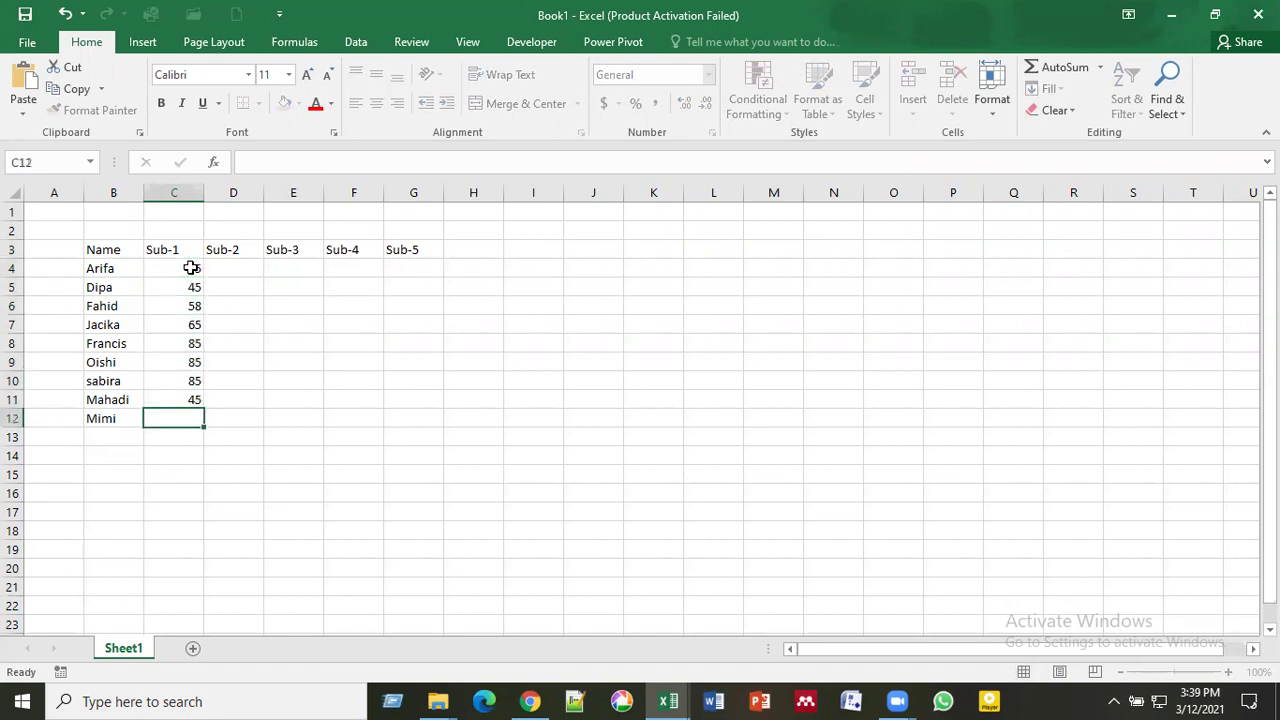
type("45")
key("Return")
Step: Enter the Sub-2 marks 68, 25, 85 and 65 for the first four students in D4:D7
key("Right")
key("Up")
key("Up")
key("Up")
key("Up")
key("Up")
key("Up")
key("Up")
key("Up")
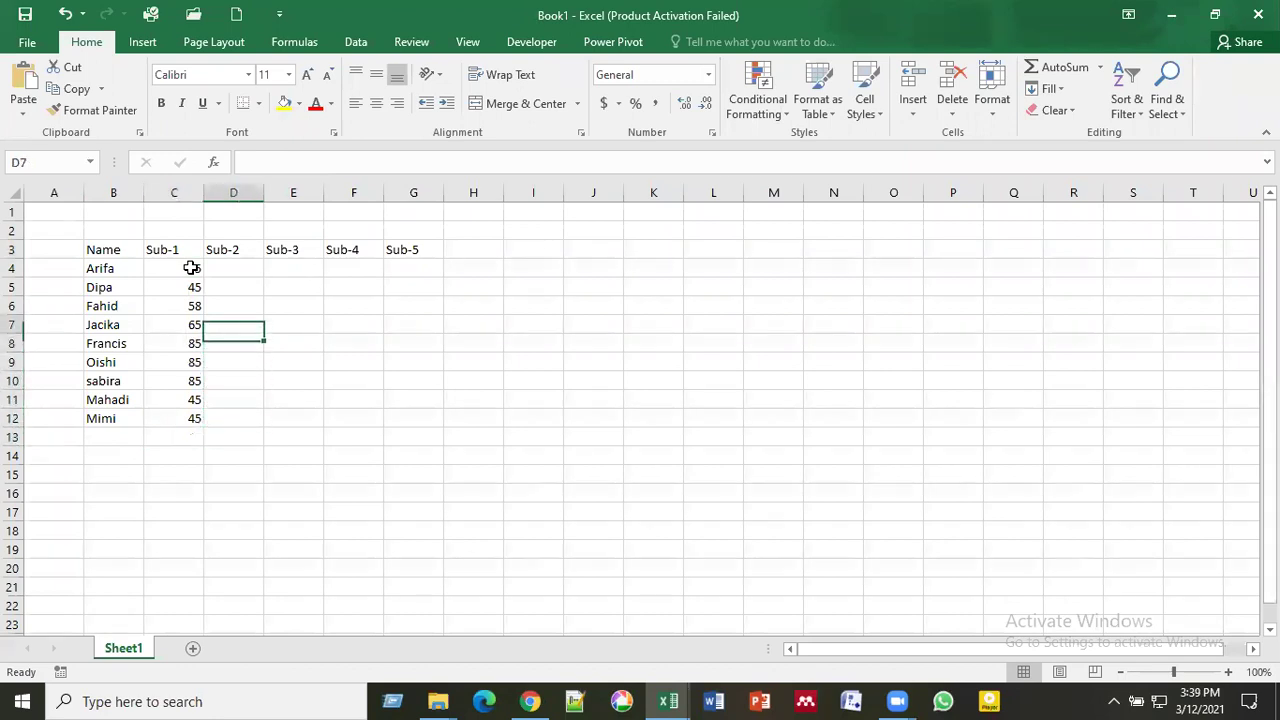
key("Up")
type("68")
key("Return")
type("25")
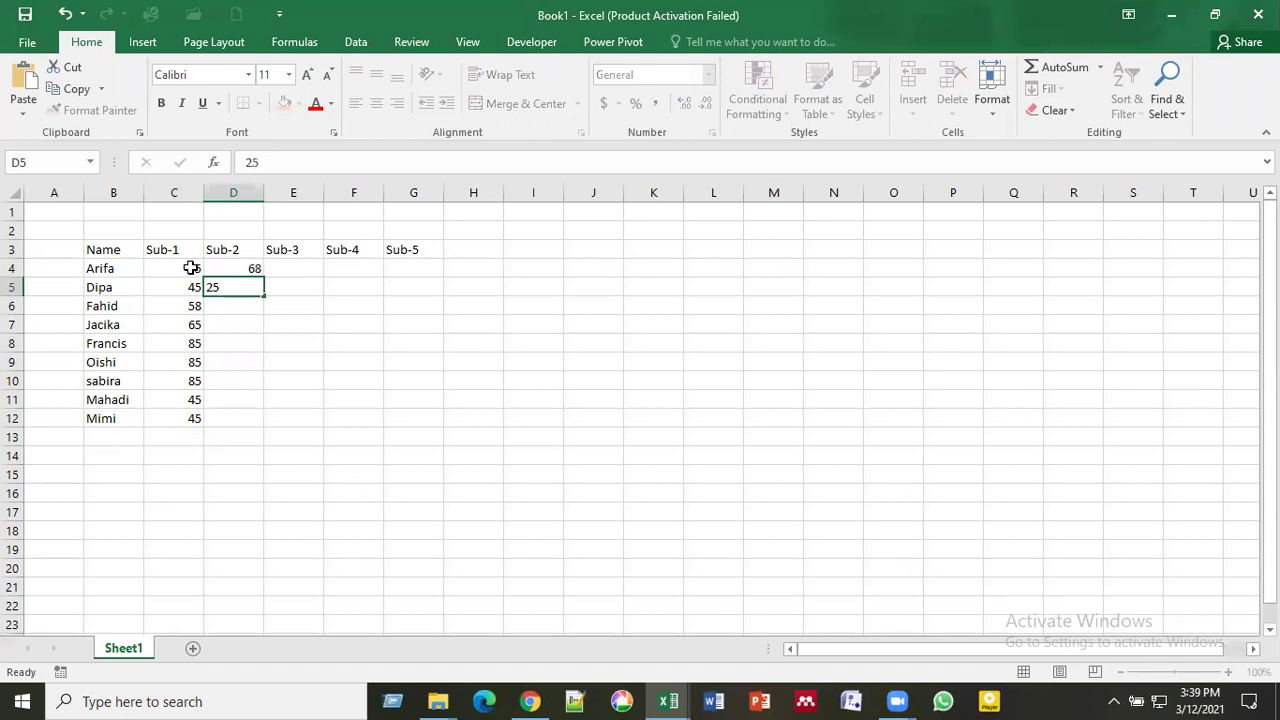
key("Return")
type("85")
key("Return")
type("65")
key("Return")
Step: Enter the remaining Sub-2 marks 43, 25, 46, 85 and 58 in D8:D12
type("43")
key("Return")
type("25")
key("Return")
type("46")
key("Return")
type("85")
key("Return")
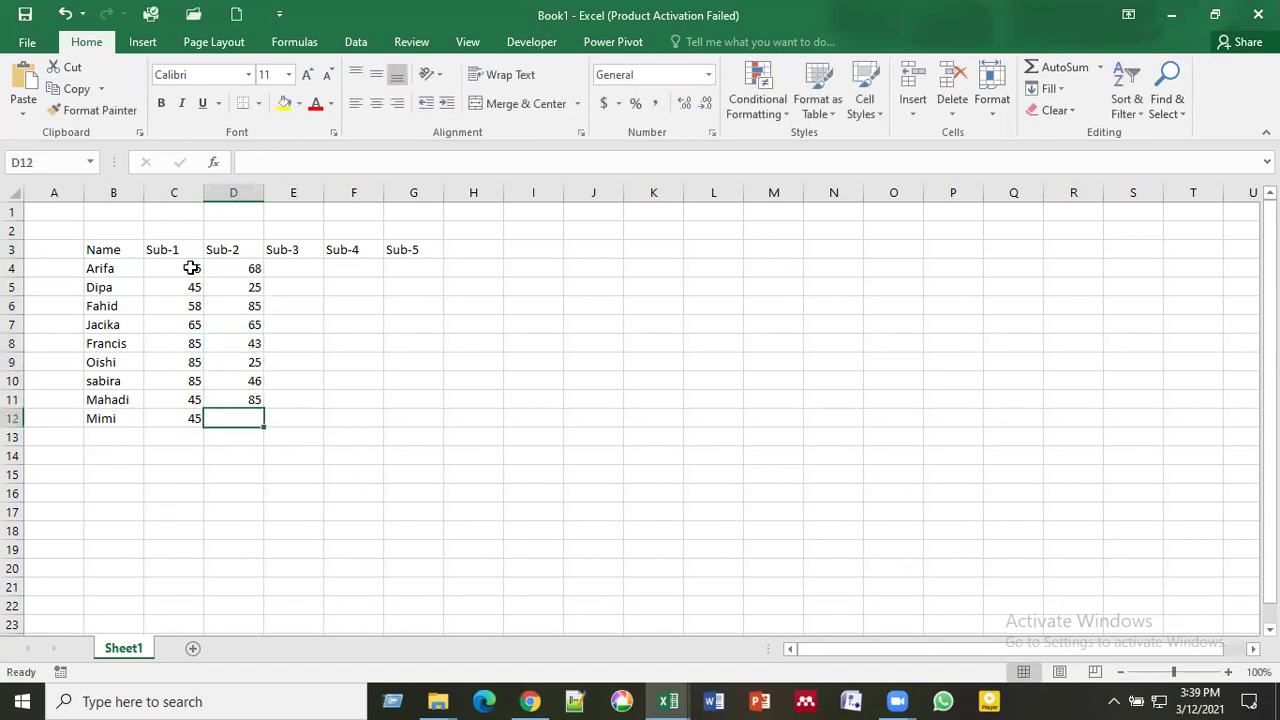
type("58")
key("Tab")
Step: Enter the Sub-3 marks 50, 40, 30 and 70 for the first four students in E4:E7
key("Up")
key("Up")
key("Up")
key("Up")
key("Up")
key("Up")
key("Up")
key("Up")
type("50")
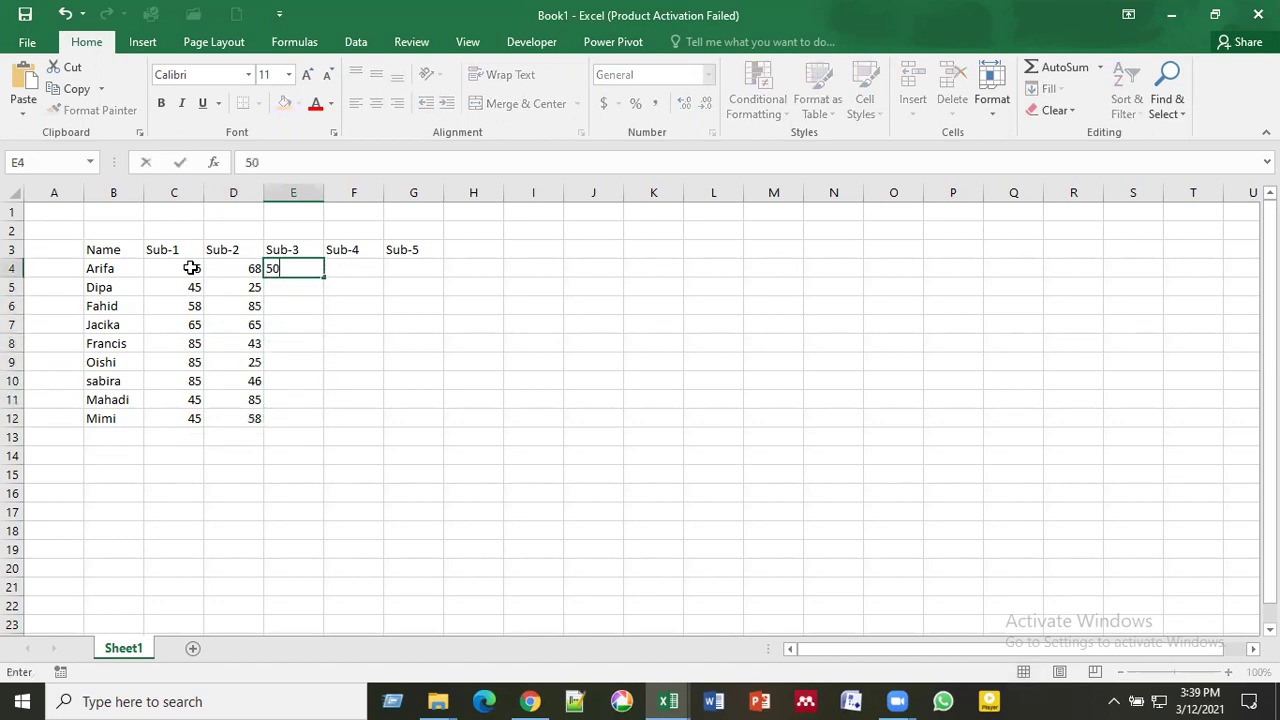
key("Return")
type("40")
key("Return")
type("30")
key("Return")
type("70")
key("Return")
Step: Enter the remaining Sub-3 marks 80, 90, 60, 40 and 50 in E8:E12
type("80")
key("Return")
type("90")
key("Return")
type("60")
key("Return")
type("40 50")
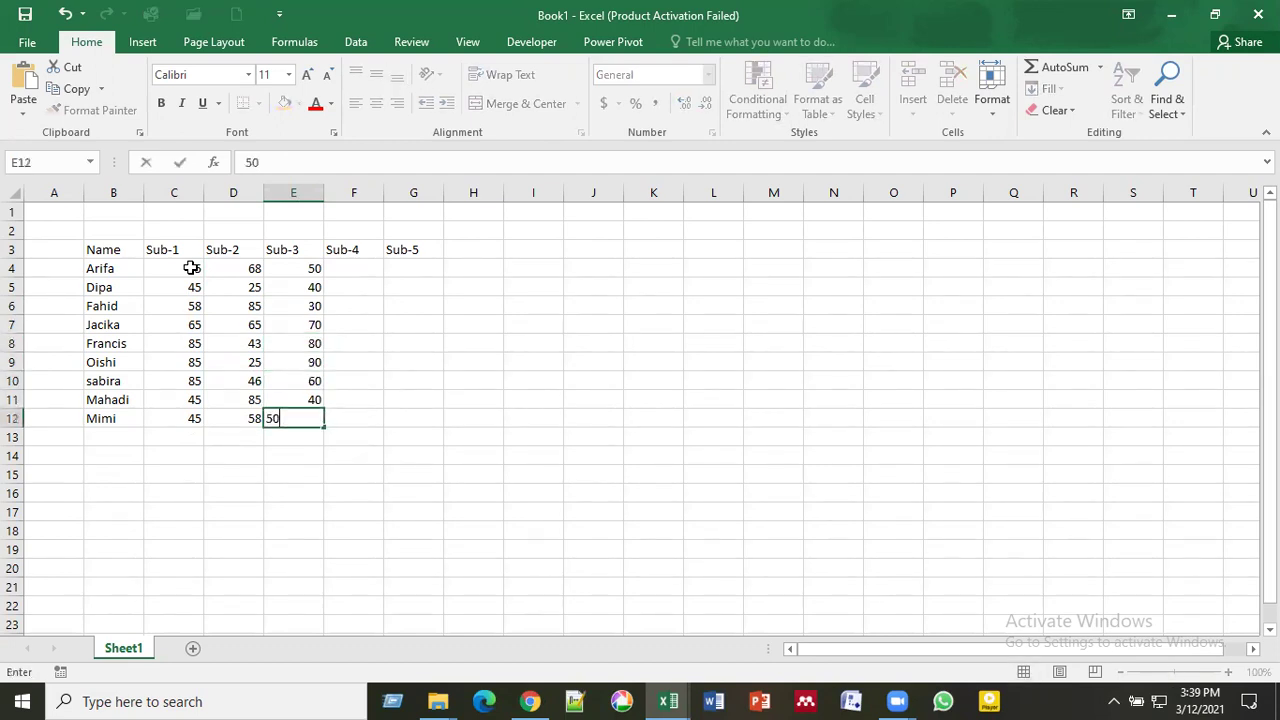
key("Tab")
Step: Enter the Sub-4 marks 45, 46, 75 and 85 for the first four students in F4:F7
key("Up")
key("Up")
key("Up")
key("Up")
key("Up")
key("Up")
key("Up")
key("Up")
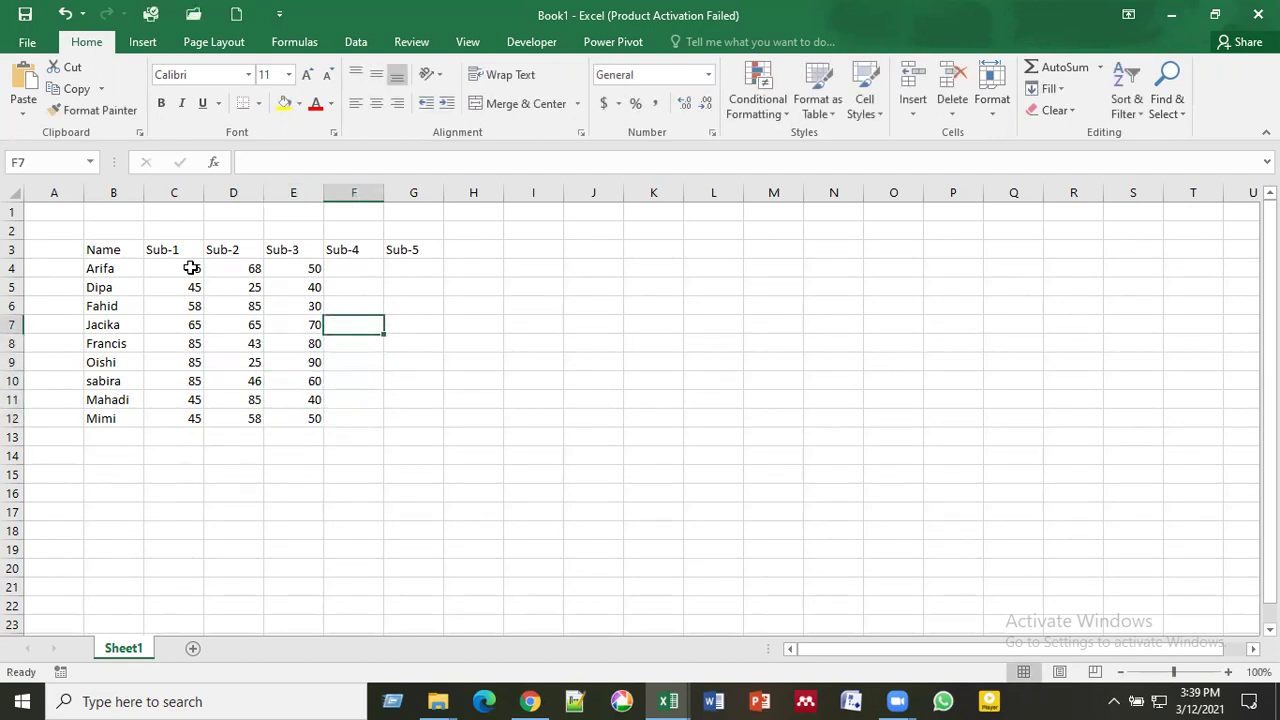
type("45")
key("Return")
type("46")
key("Return")
type("75")
key("Return")
type("85")
key("Return")
Step: Enter the remaining Sub-4 marks 95, 75, 64, 35 and 45 in F8:F12
type("95")
key("Return")
type("75")
key("Return")
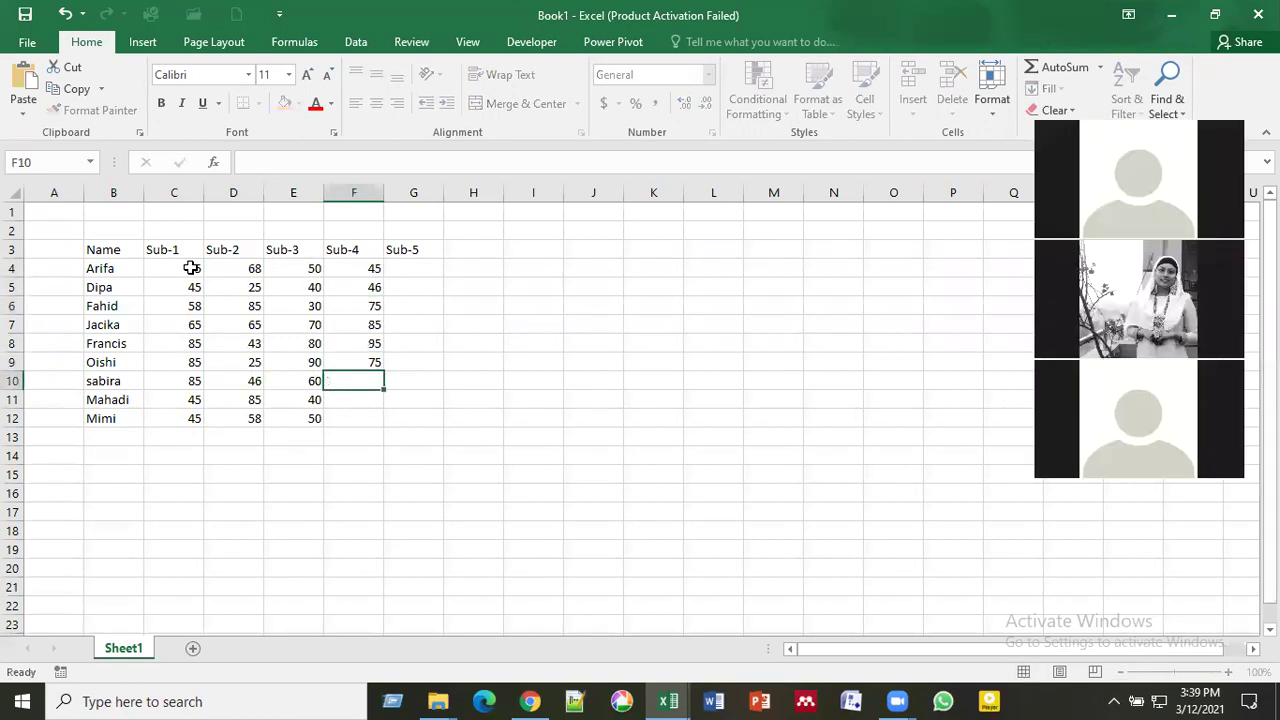
type("64")
key("Return")
type("35")
key("Return")
type("254")
key("ctrl+Return")
type("45")
key("Tab")
Step: Copy all the Sub-3 marks in E4:E12
key("Up")
key("Up")
key("Up")
key("Left")
key("Left")
key("Up")
key("Up")
key("Up")
key("Up")
key("Up")
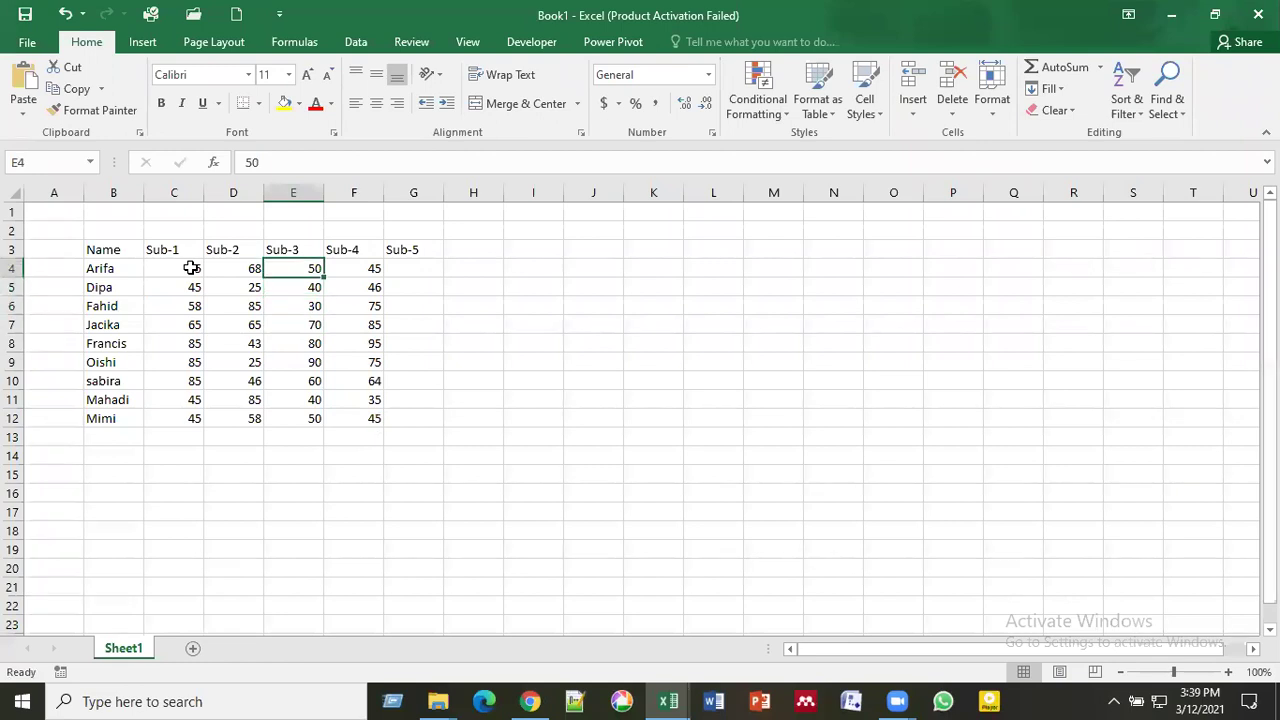
key("shift+Down")
key("shift+Down")
key("shift+Down")
key("shift+Down")
key("shift+Down")
key("shift+Down")
key("shift+Down")
key("shift+Down")
key("ctrl+c")
Step: Paste the copied Sub-3 marks into the Sub-5 column at G4:G12 and clear the copy selection
key("Right")
key("Right")
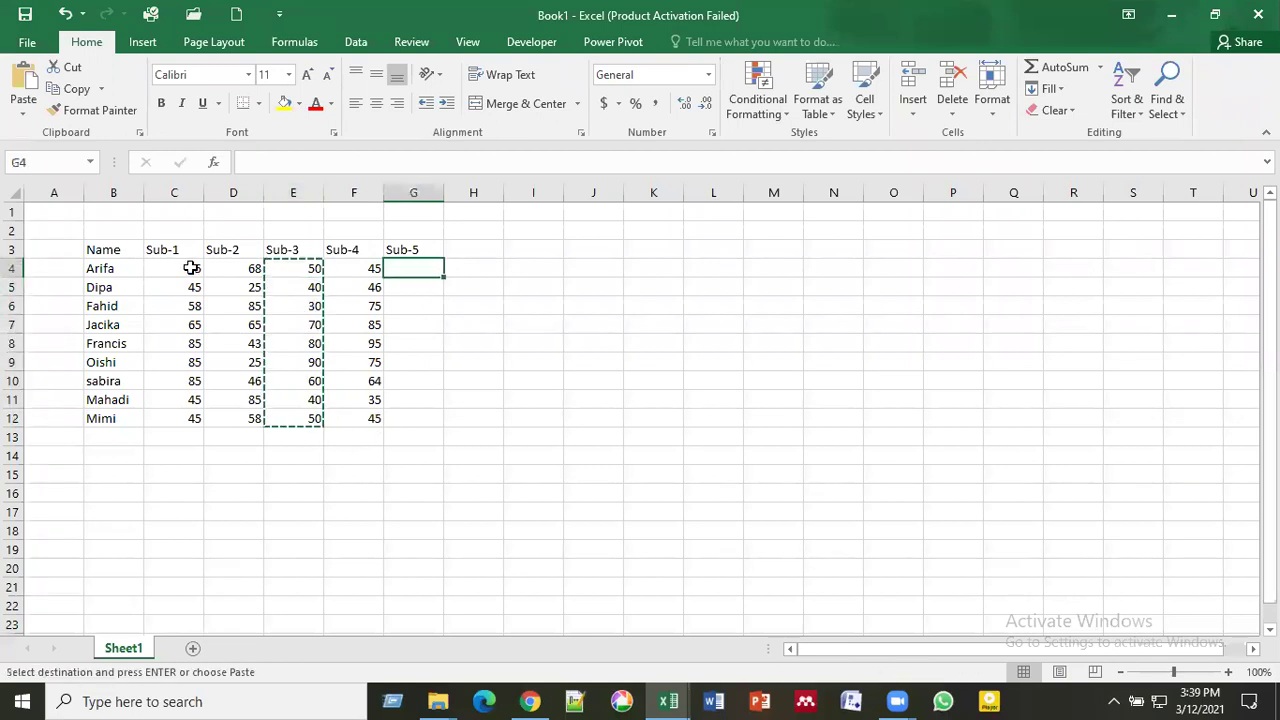
key("shift+Down")
key("shift+Down")
key("shift+Down")
key("shift+Down")
key("shift+Down")
key("shift+Down")
key("shift+Down")
key("shift+Down")
key("ctrl+v")
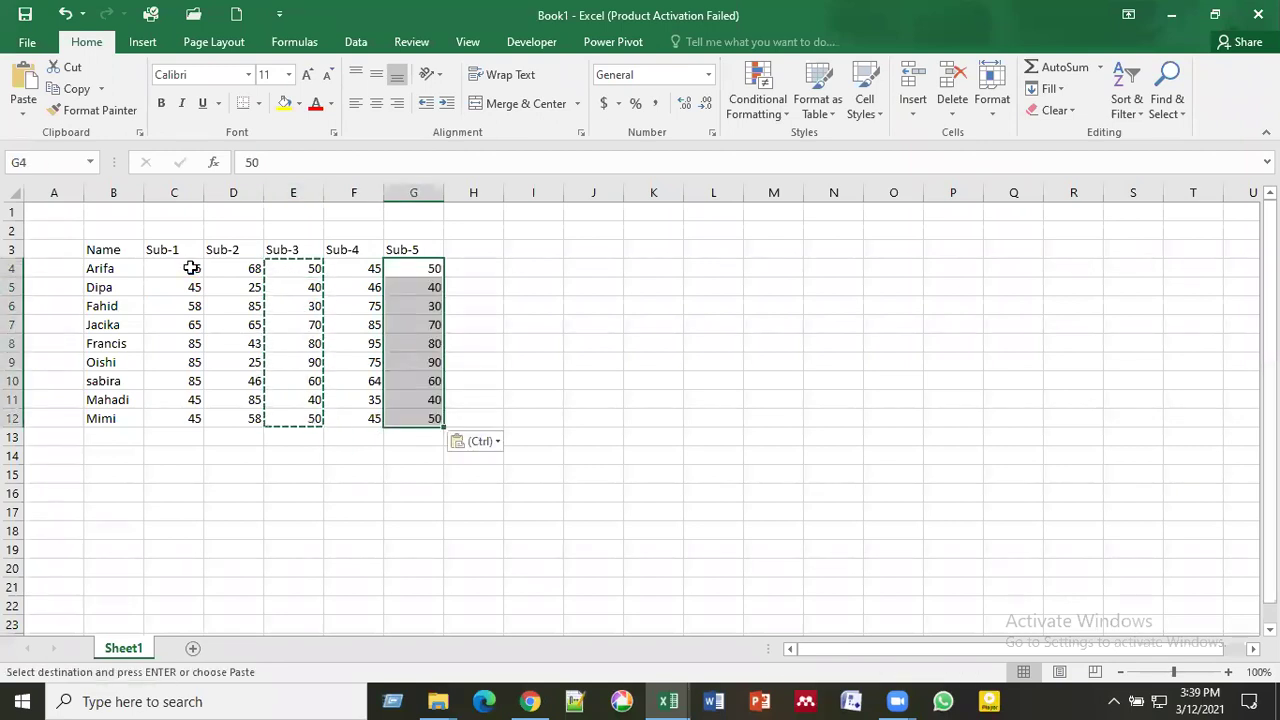
left_click(320, 456)
key("Escape")
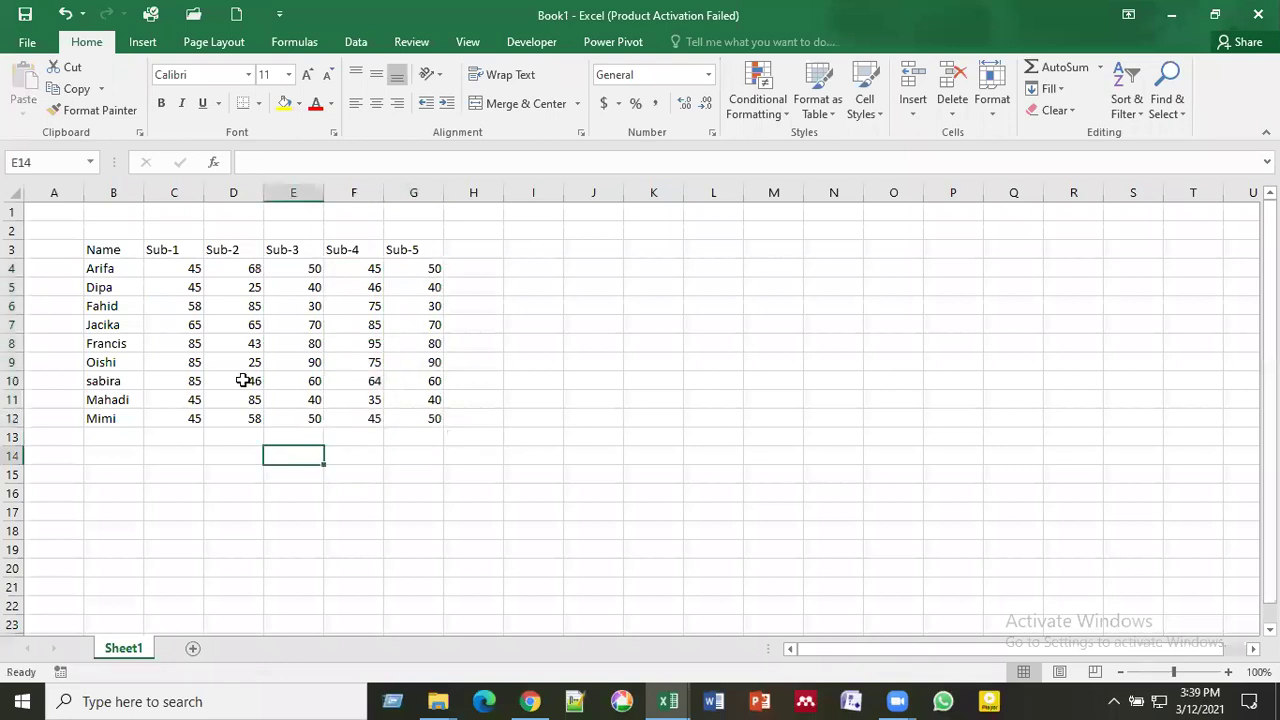
Step: Rename the marks worksheet Sheet1 as 1st
double_click(124, 648)
type("1st")
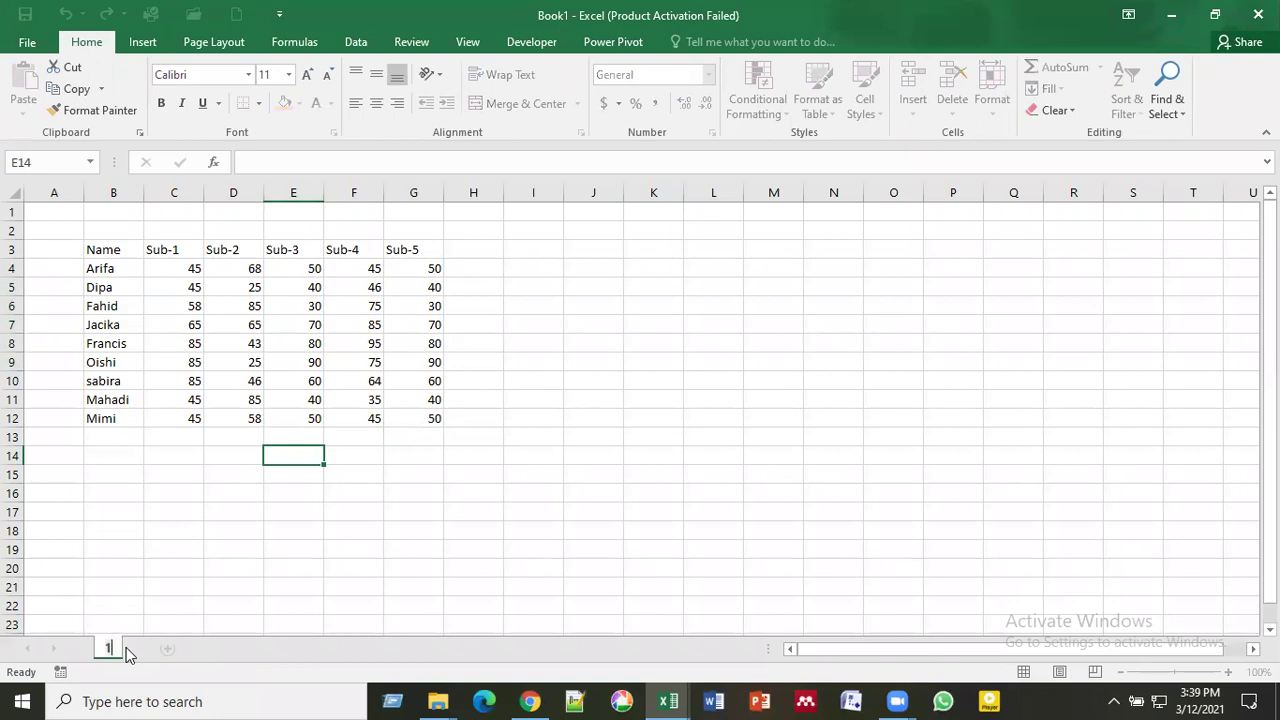
left_click(334, 546)
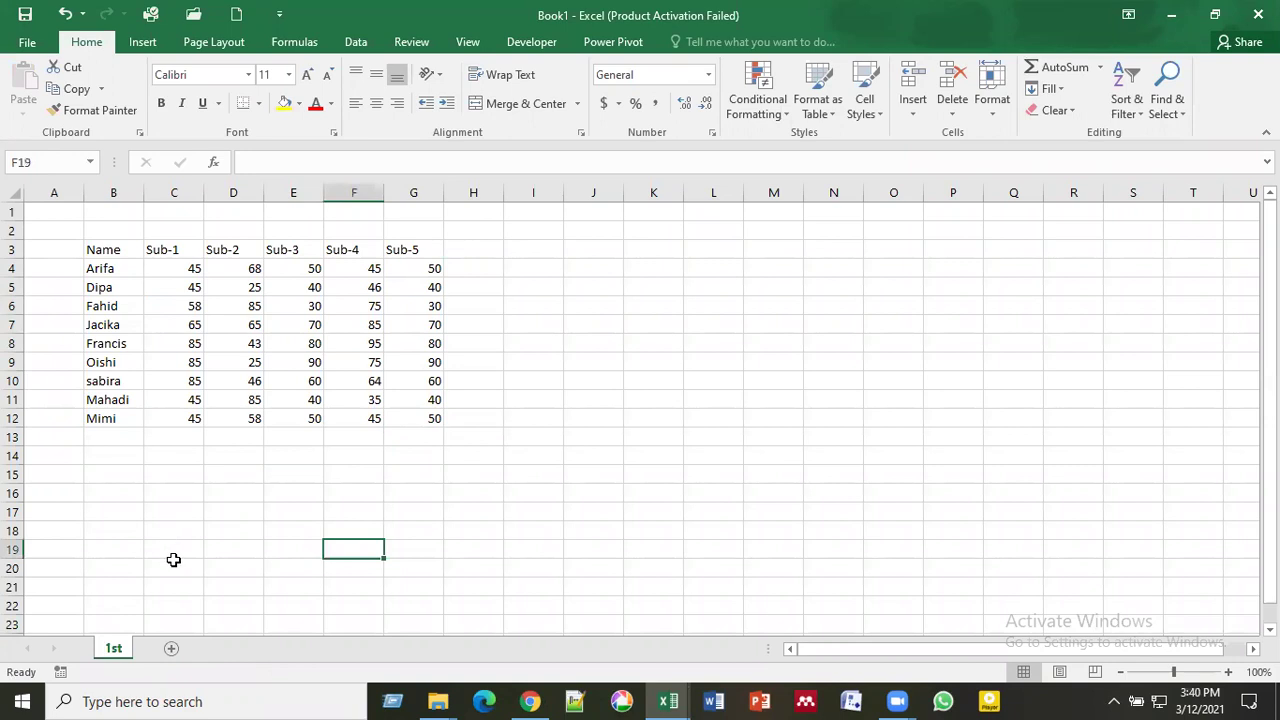
Step: Add a new worksheet after 1st and name it 2nd
left_click(171, 648)
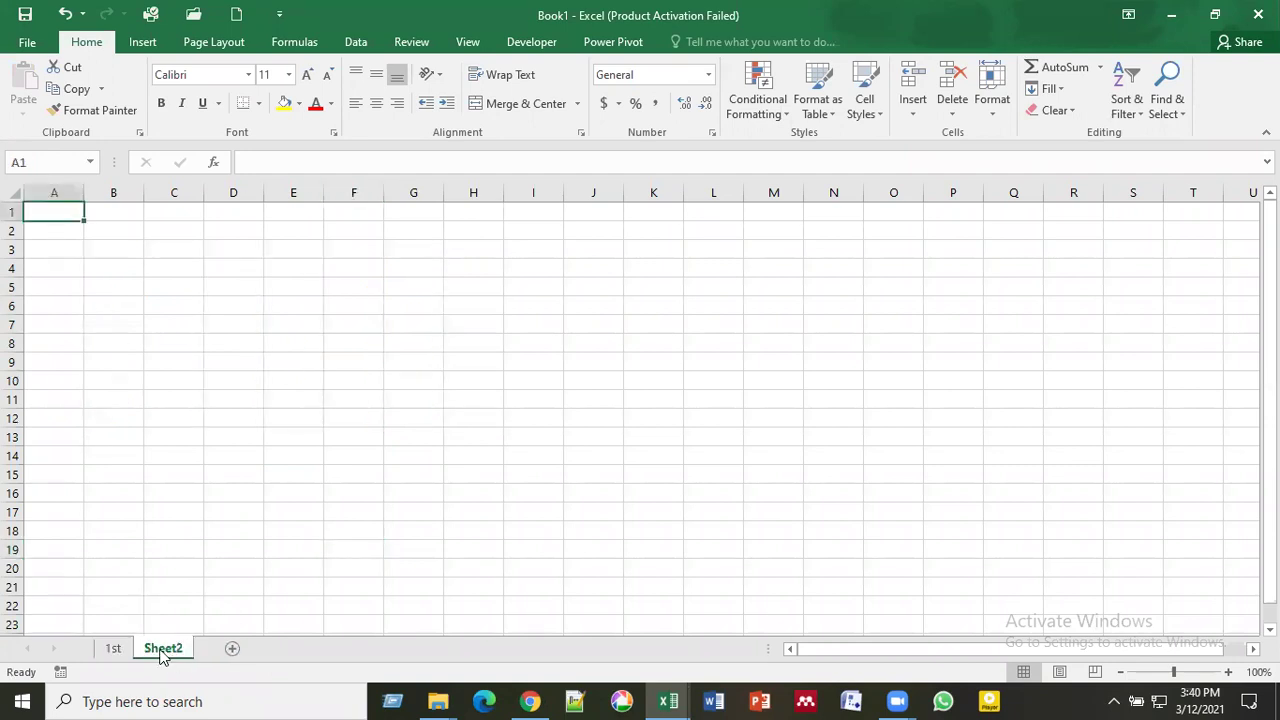
double_click(162, 649)
type("2nd")
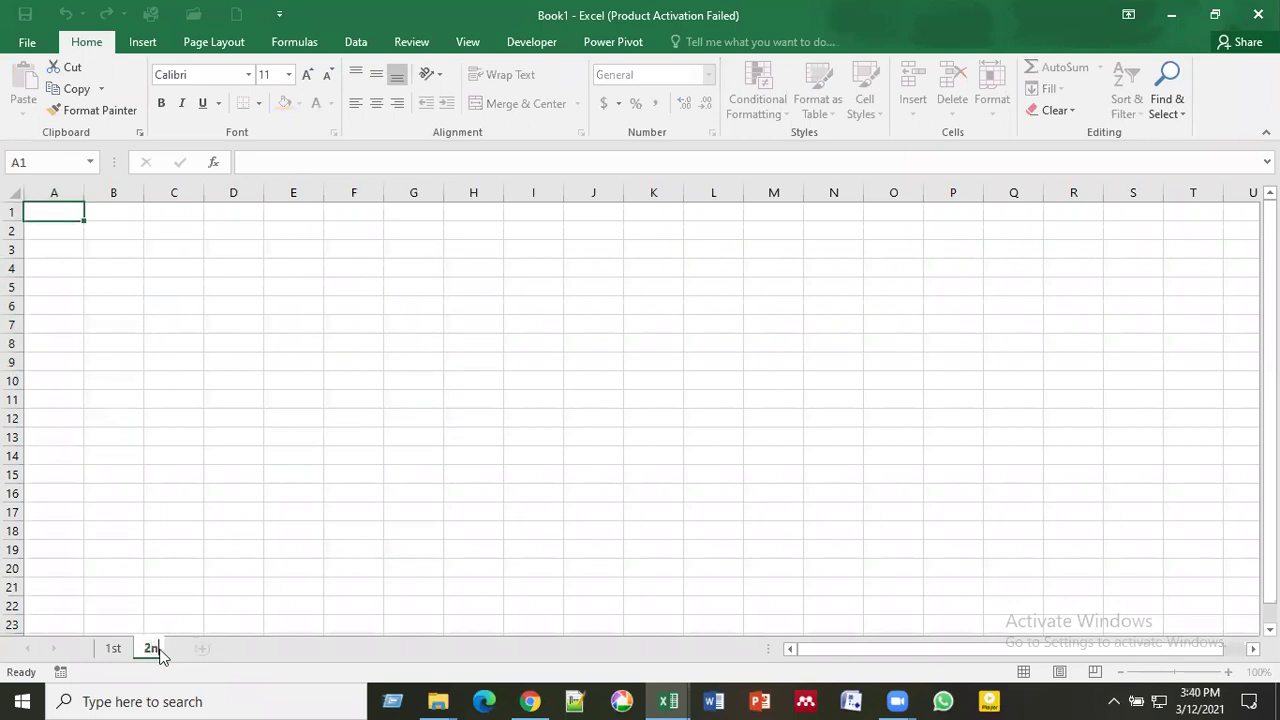
left_click(329, 455)
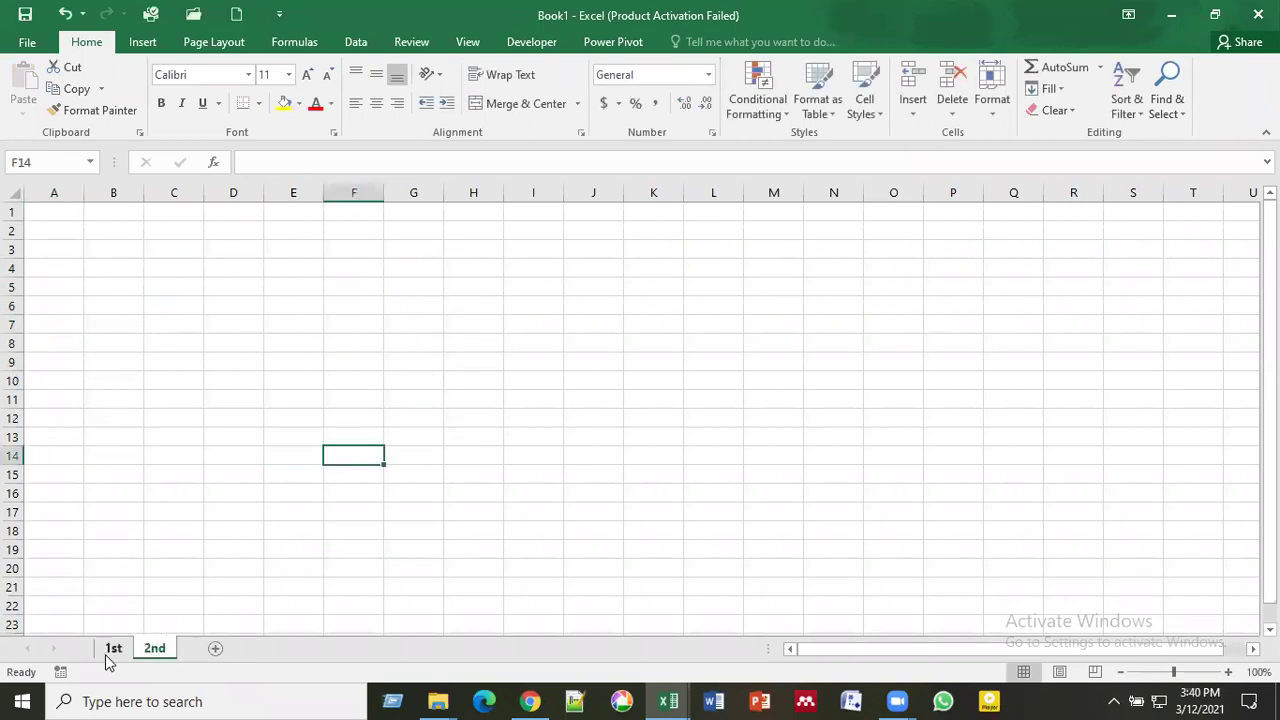
Step: Copy the marks table B3:G12 from sheet 1st and paste it at B3 on sheet 2nd
left_click(110, 650)
left_click(106, 252)
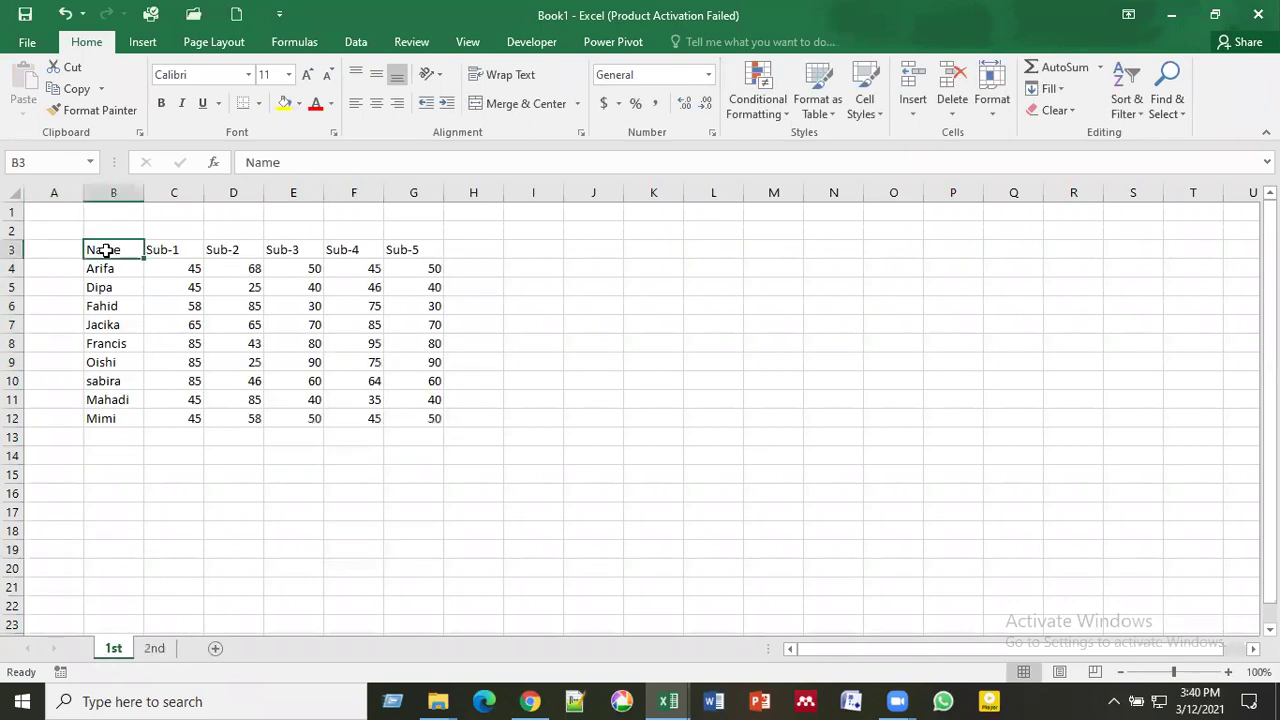
left_click_drag(106, 252, 442, 418)
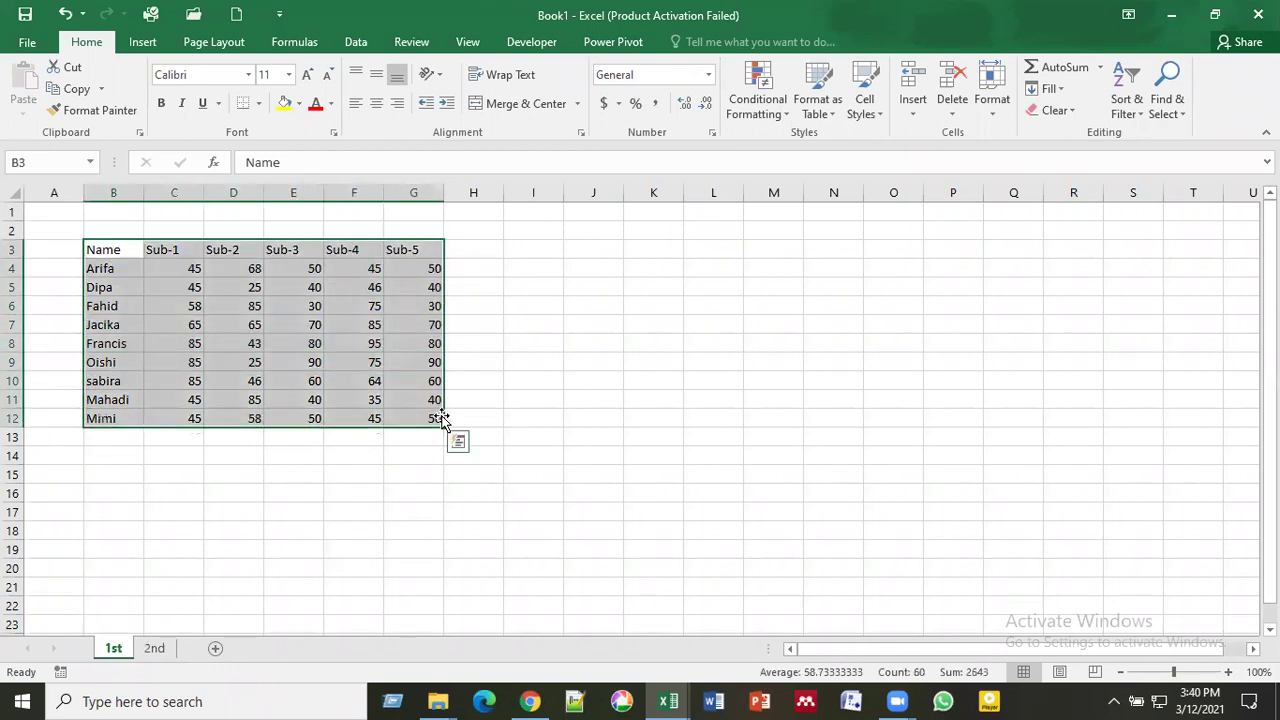
key("ctrl+c")
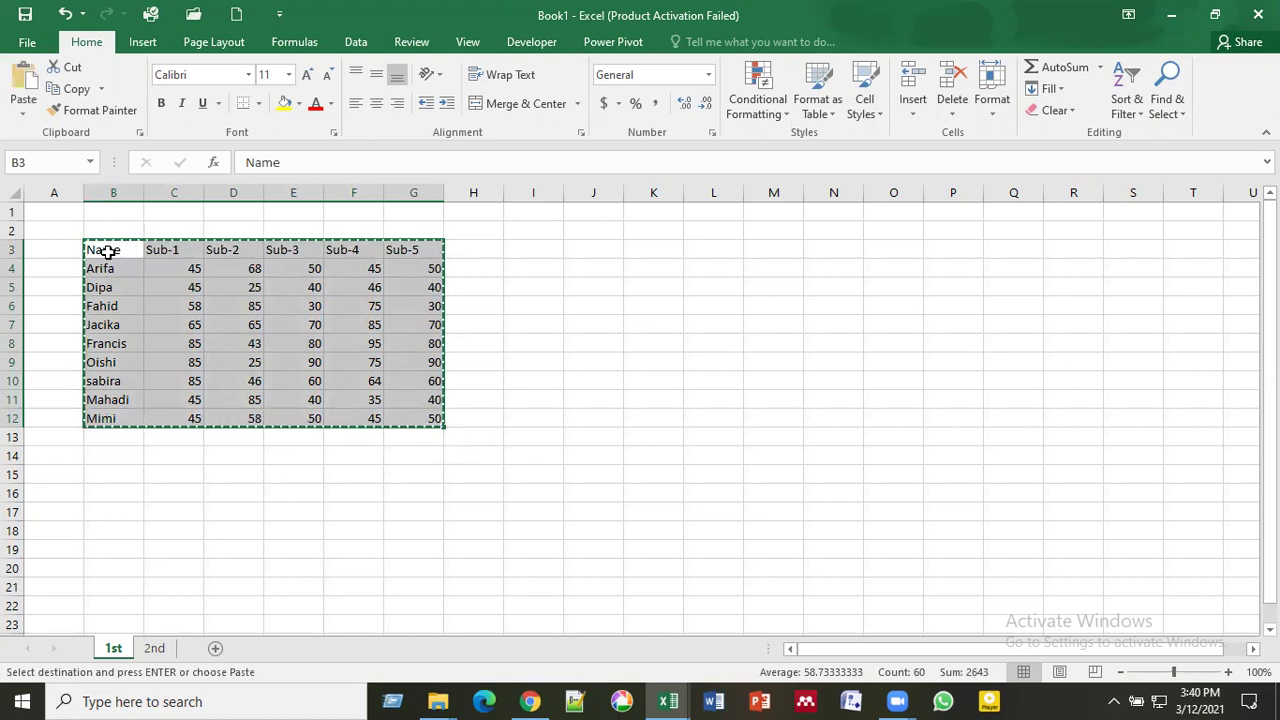
left_click(154, 649)
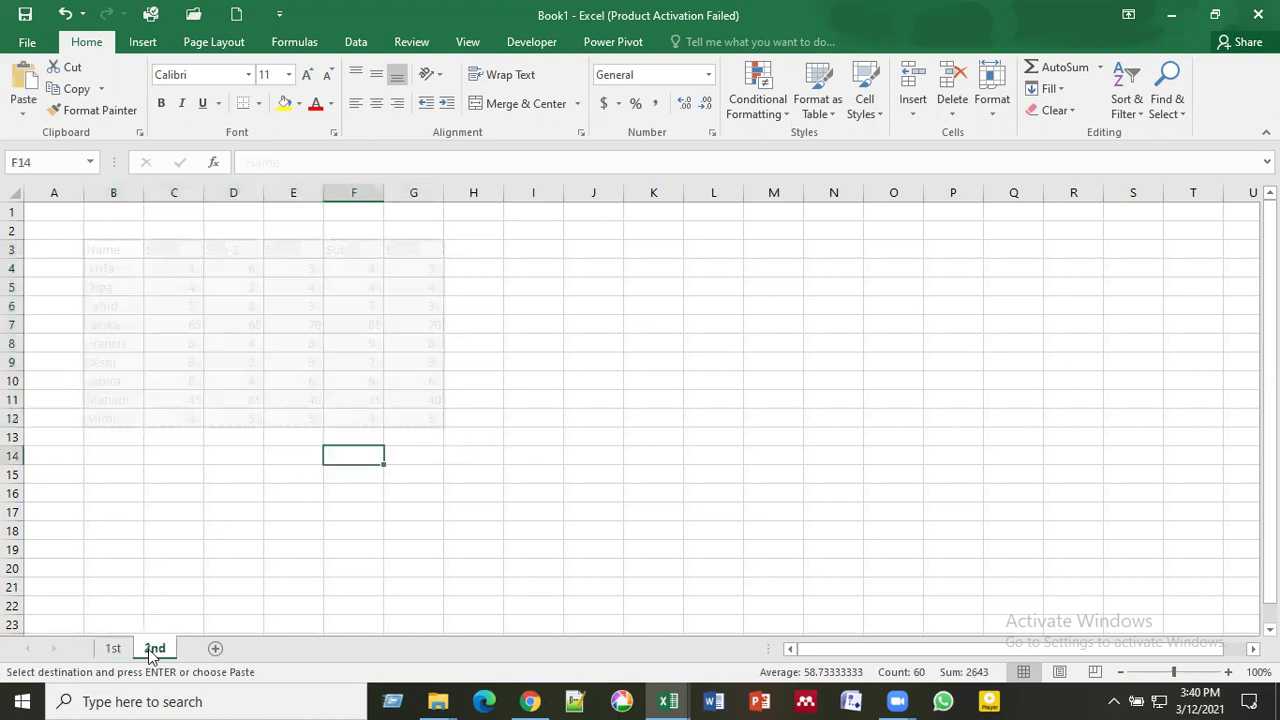
left_click(104, 250)
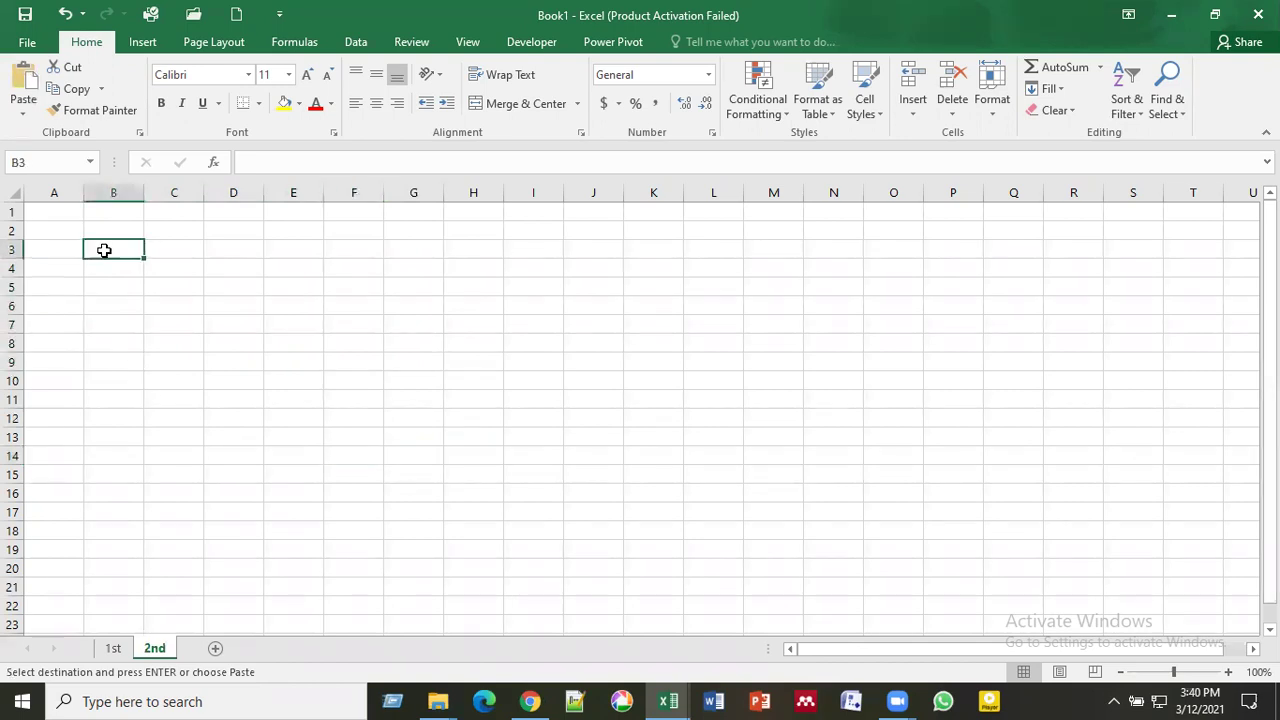
key("ctrl+v")
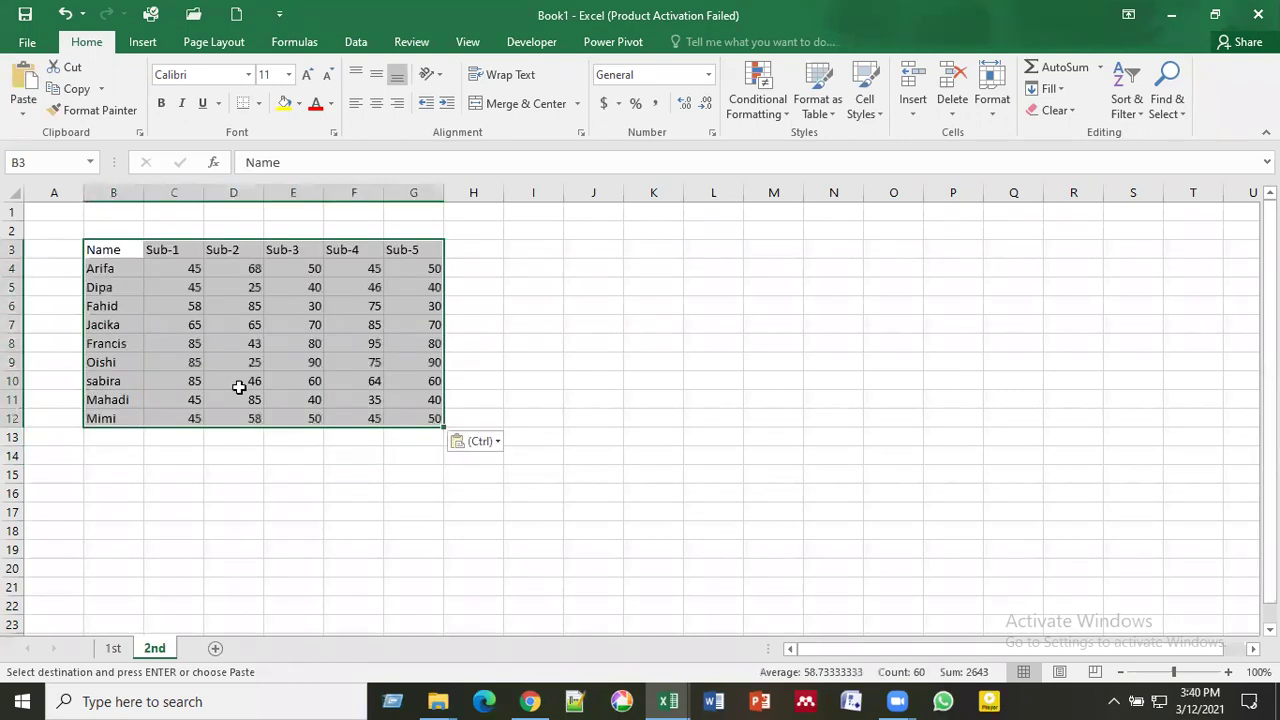
Step: Add two more worksheets after 2nd and paste the copied marks table at B3 on each
left_click(215, 649)
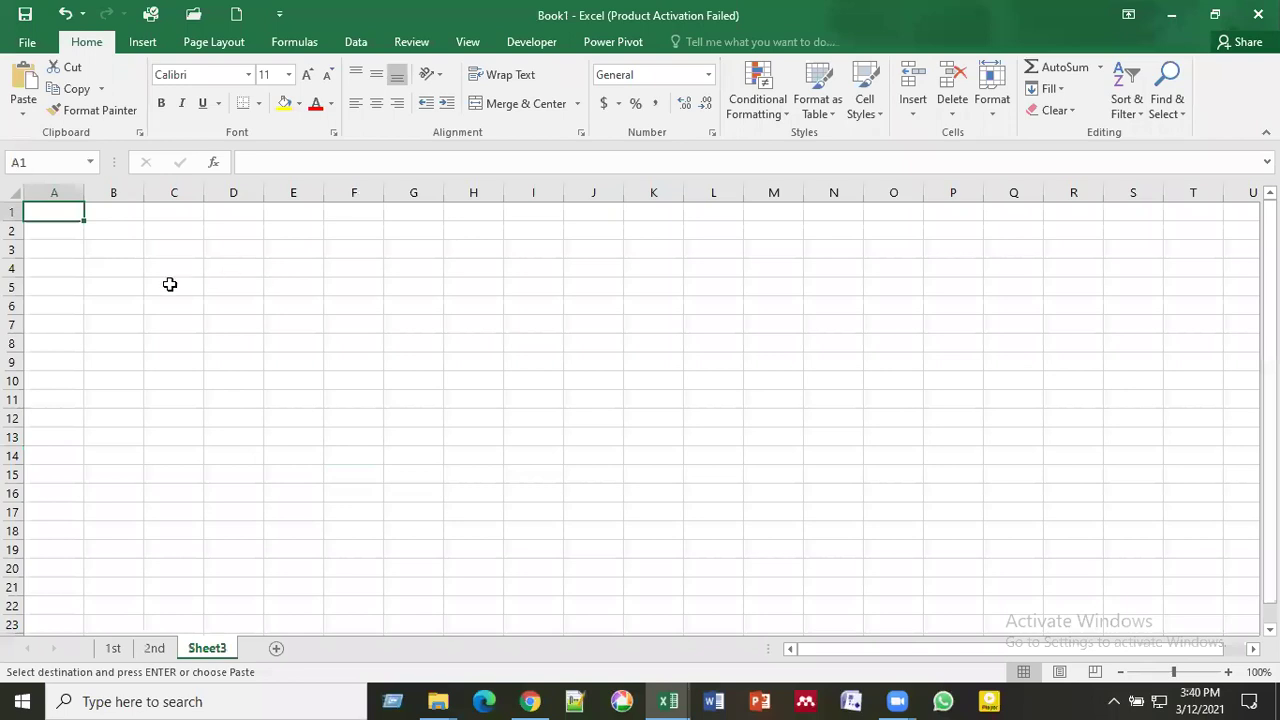
left_click(128, 249)
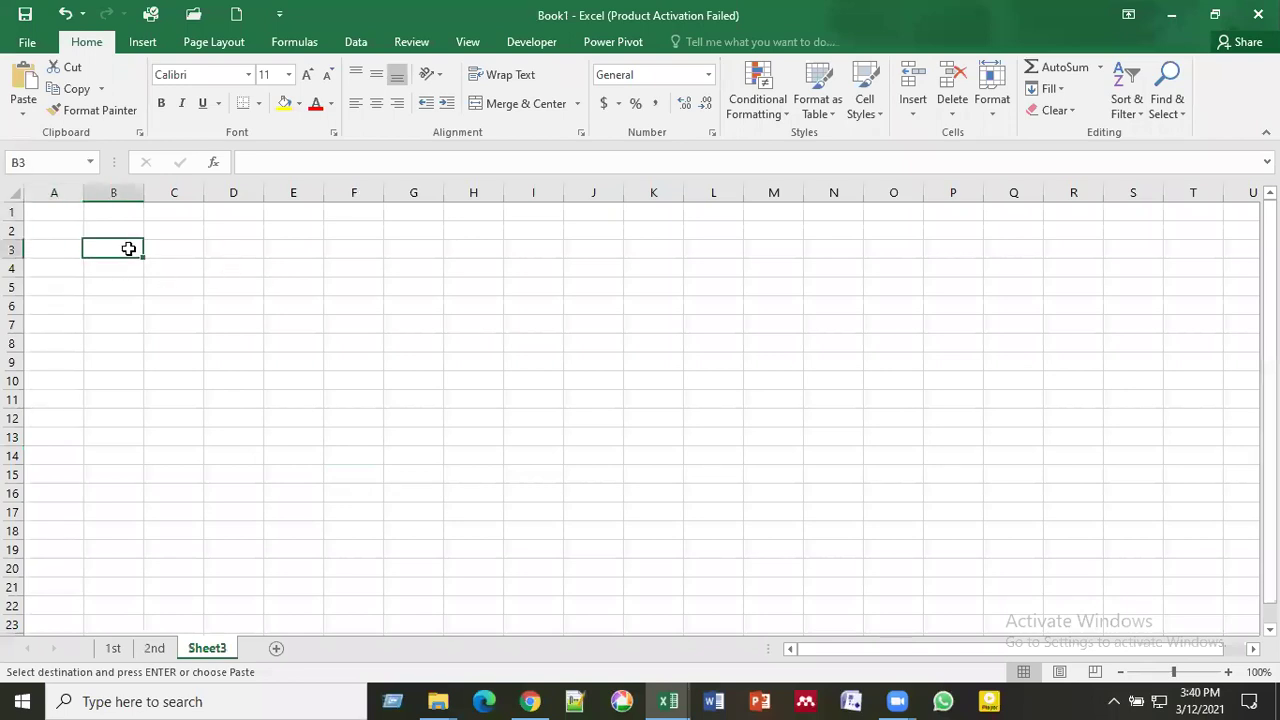
key("ctrl+v")
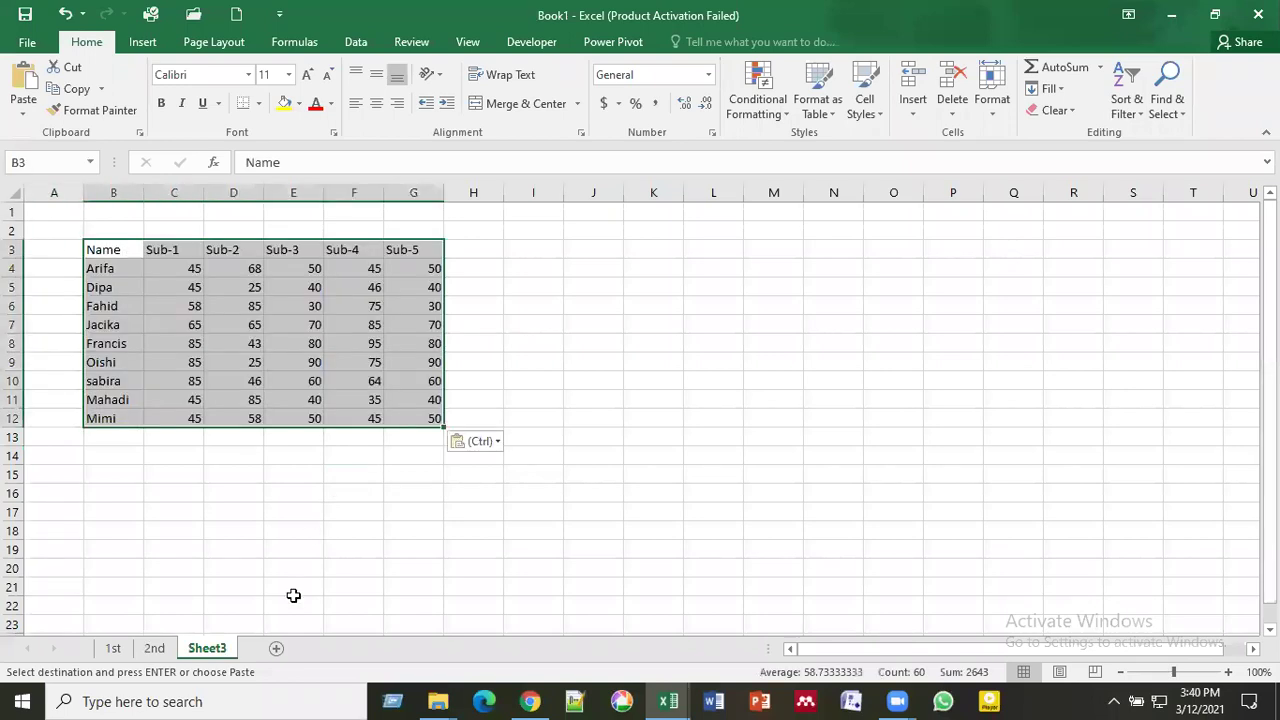
left_click(276, 649)
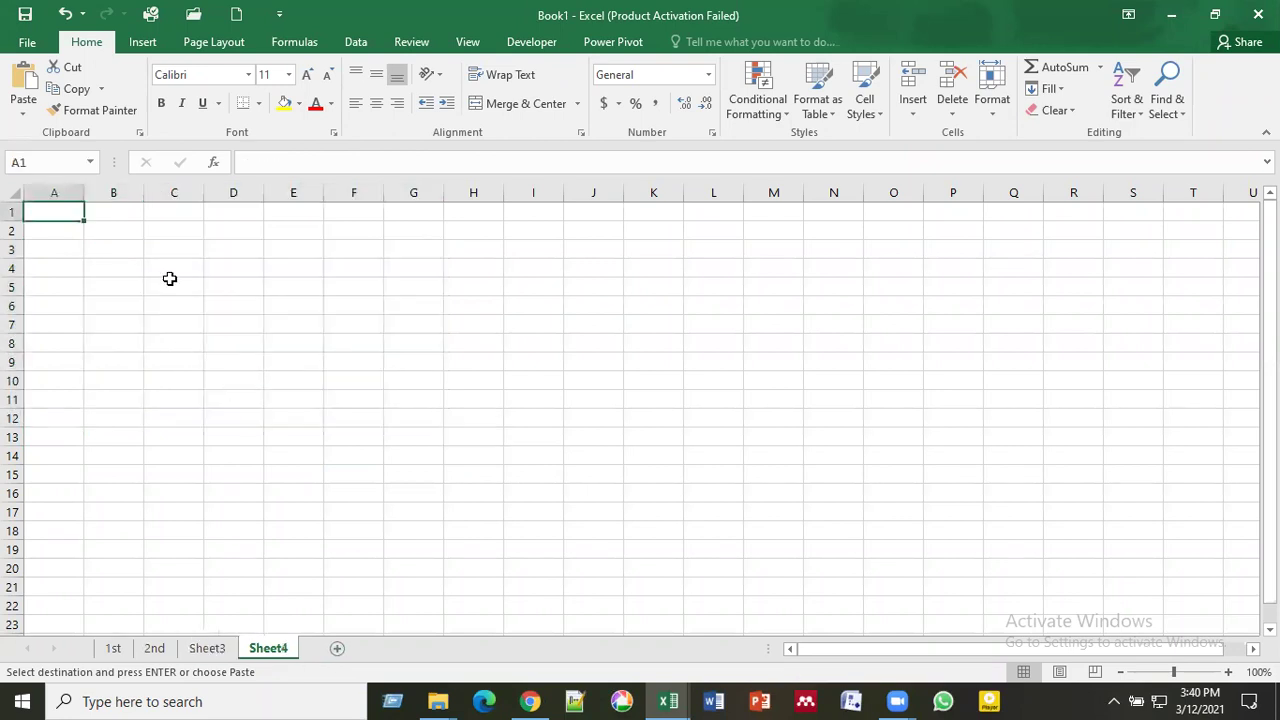
left_click(112, 249)
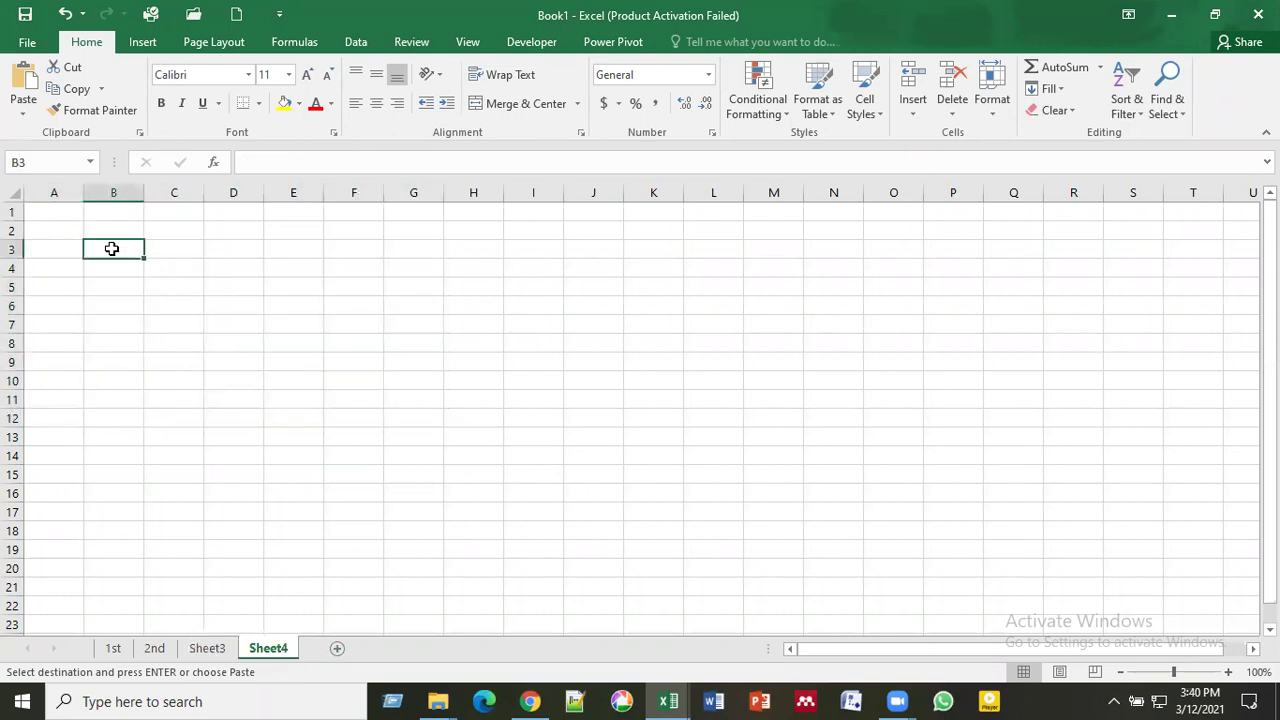
key("ctrl+v")
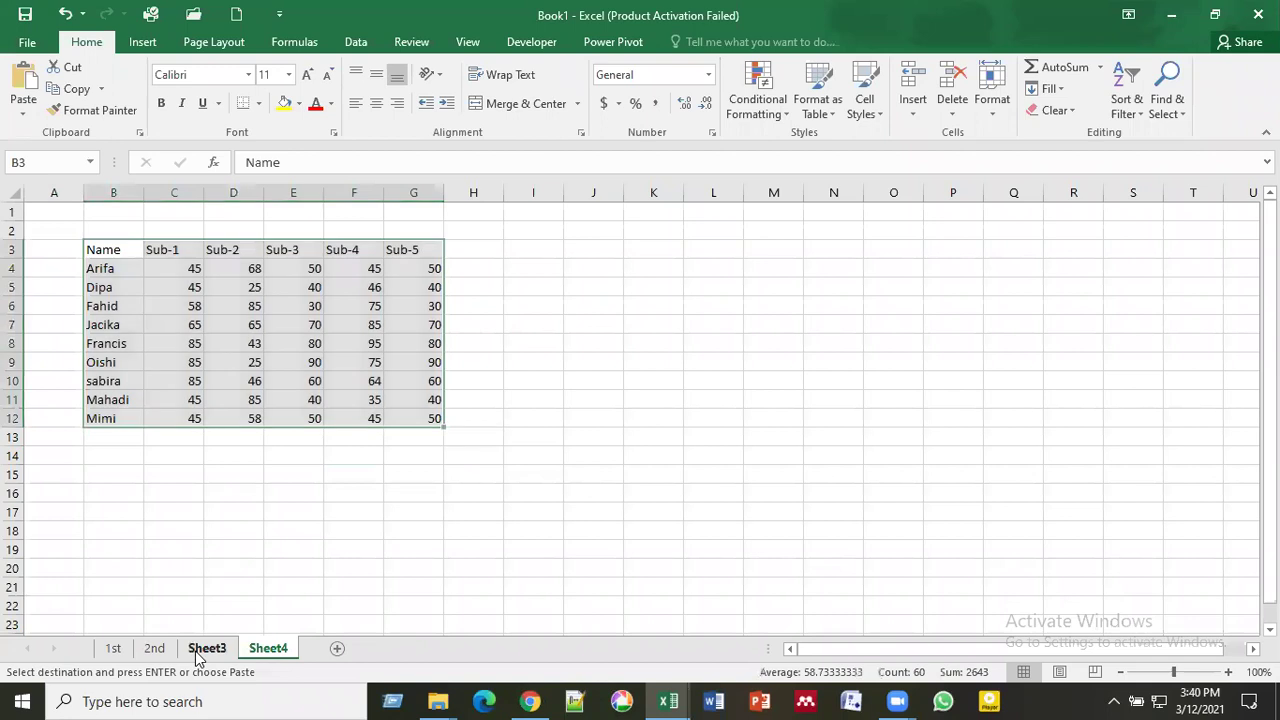
Step: Rename Sheet3 as 3rd and Sheet4 as 4th
left_click(197, 650)
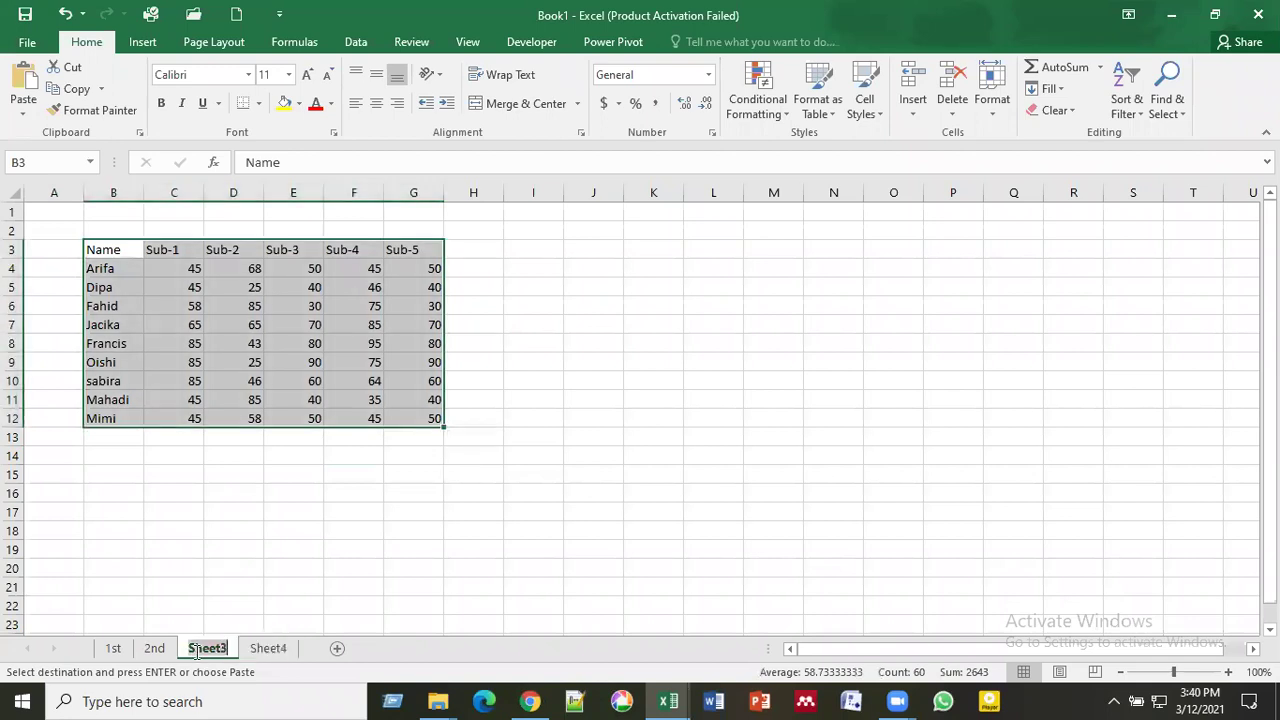
double_click(197, 650)
type("3rd")
key("Return")
left_click(248, 649)
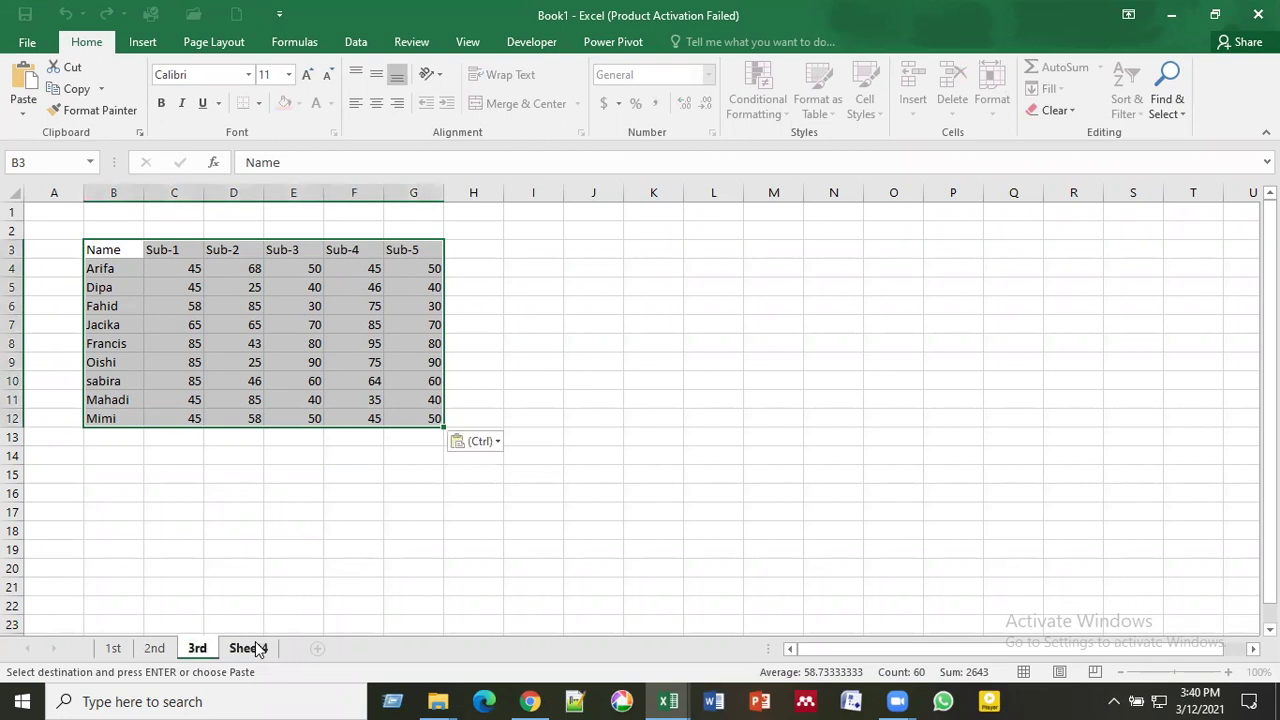
double_click(248, 649)
type("4th")
key("Return")
left_click(480, 473)
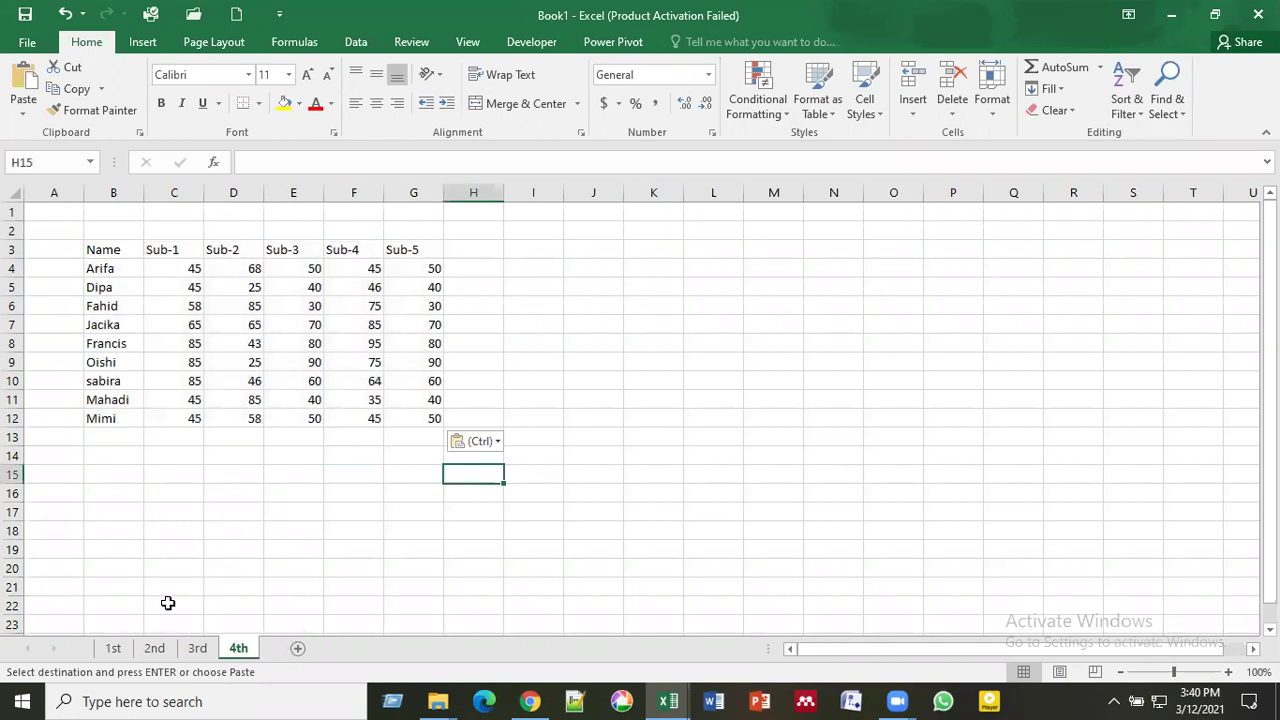
Step: Check the marks table on each of the sheets 1st, 2nd, 3rd and 4th
left_click(115, 650)
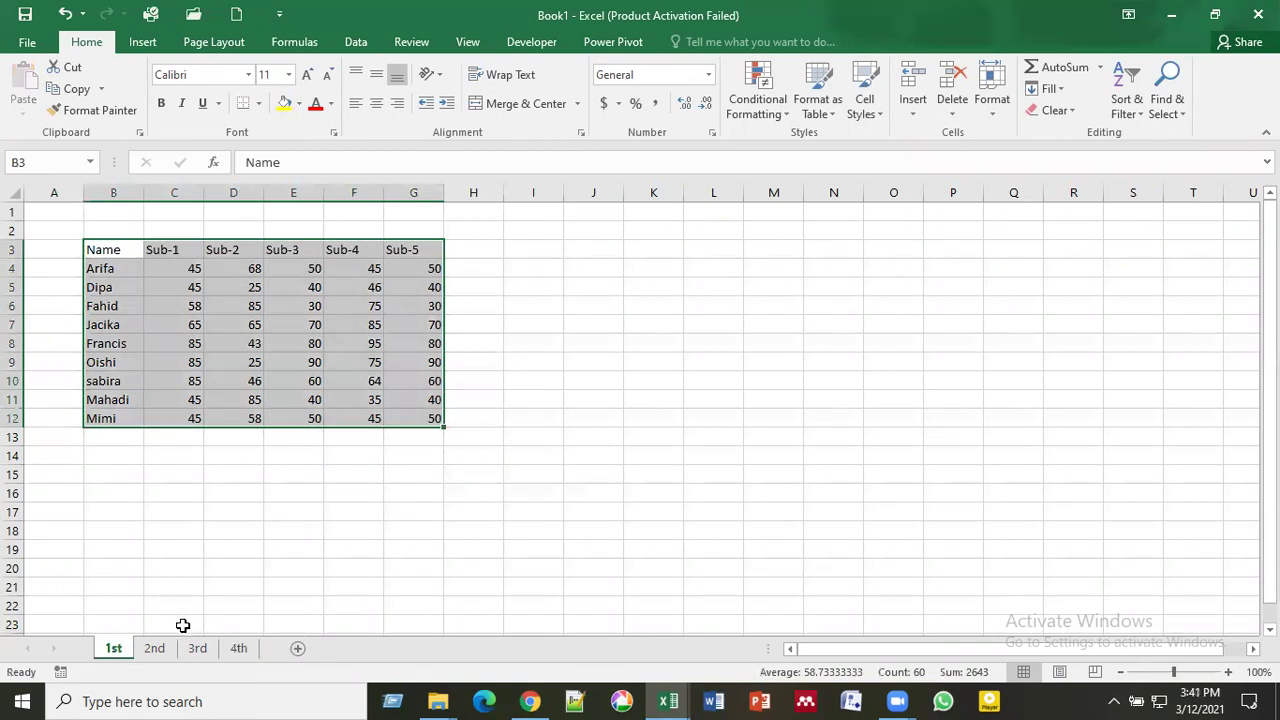
left_click(160, 648)
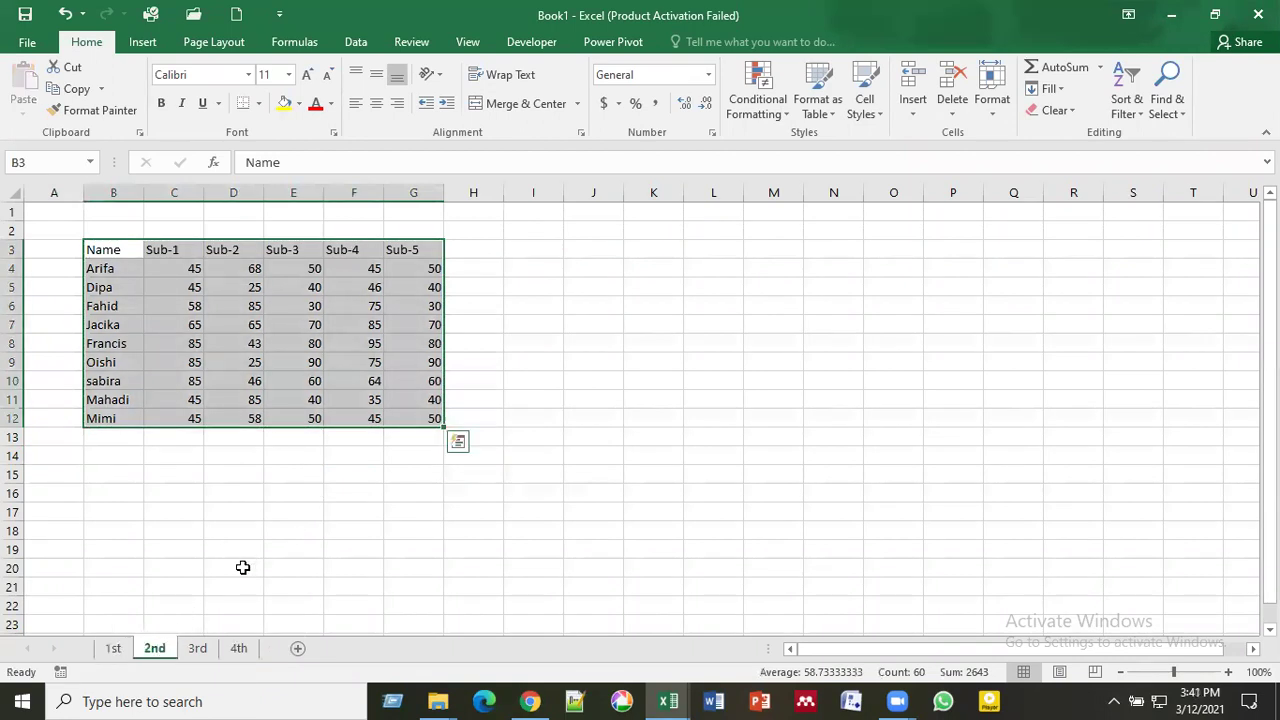
left_click(303, 551)
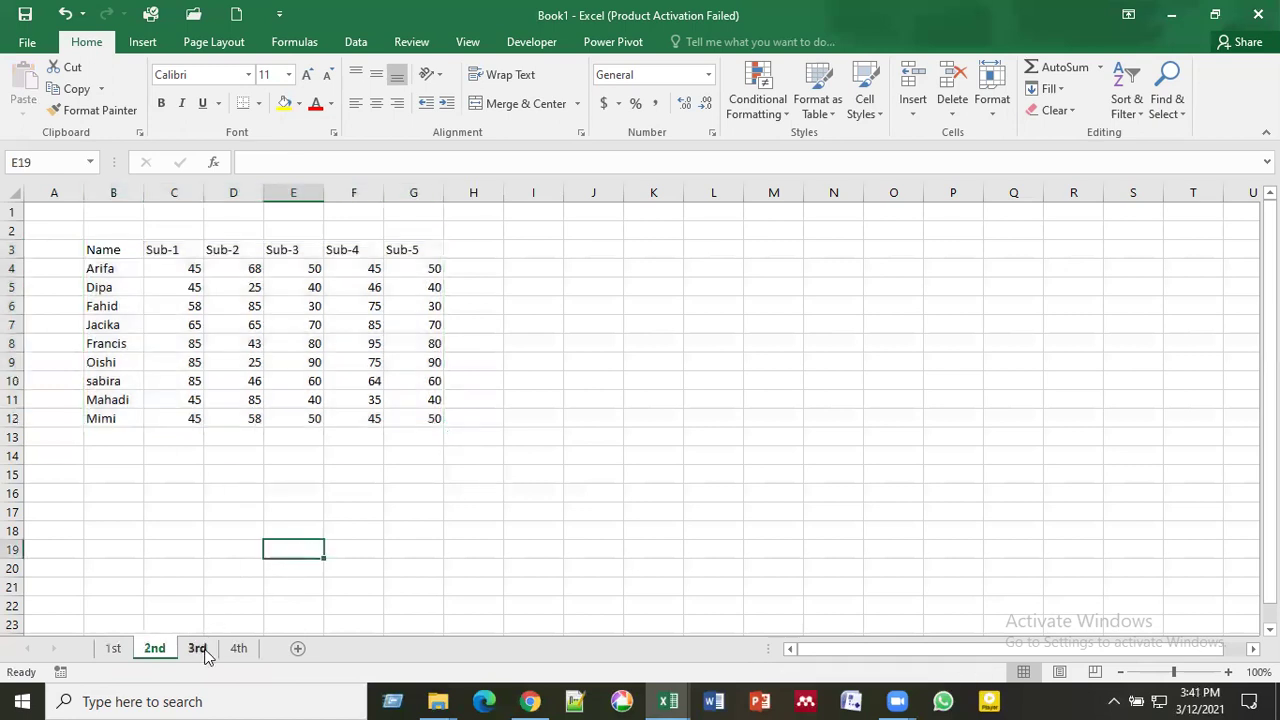
left_click(202, 649)
left_click(378, 551)
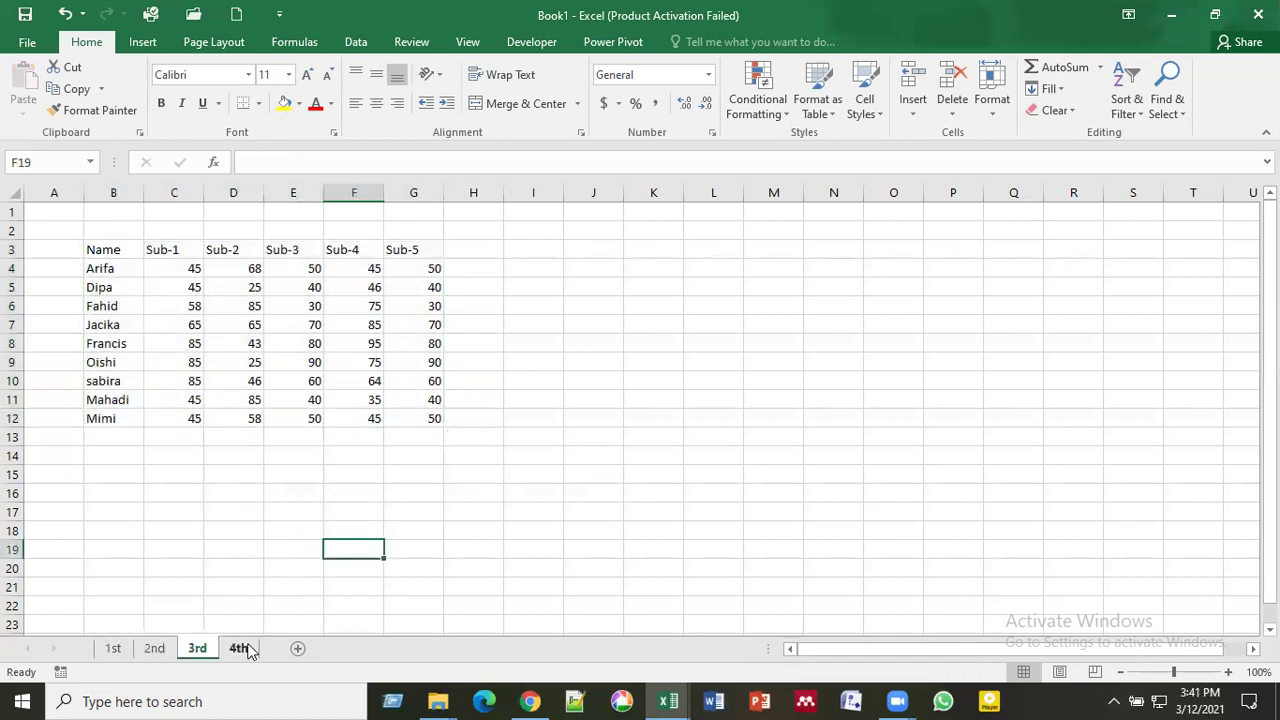
left_click(240, 648)
left_click(514, 506)
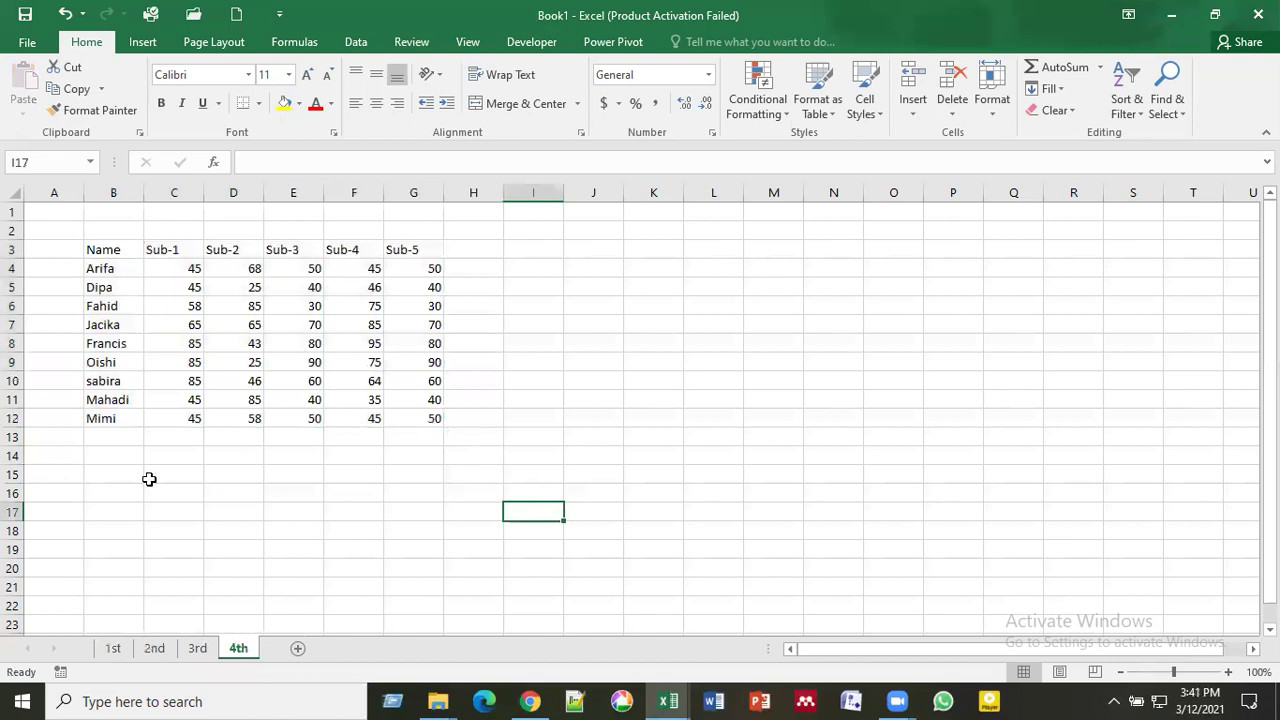
Step: Add a new worksheet after 4th and name it 3D Sum
left_click(299, 650)
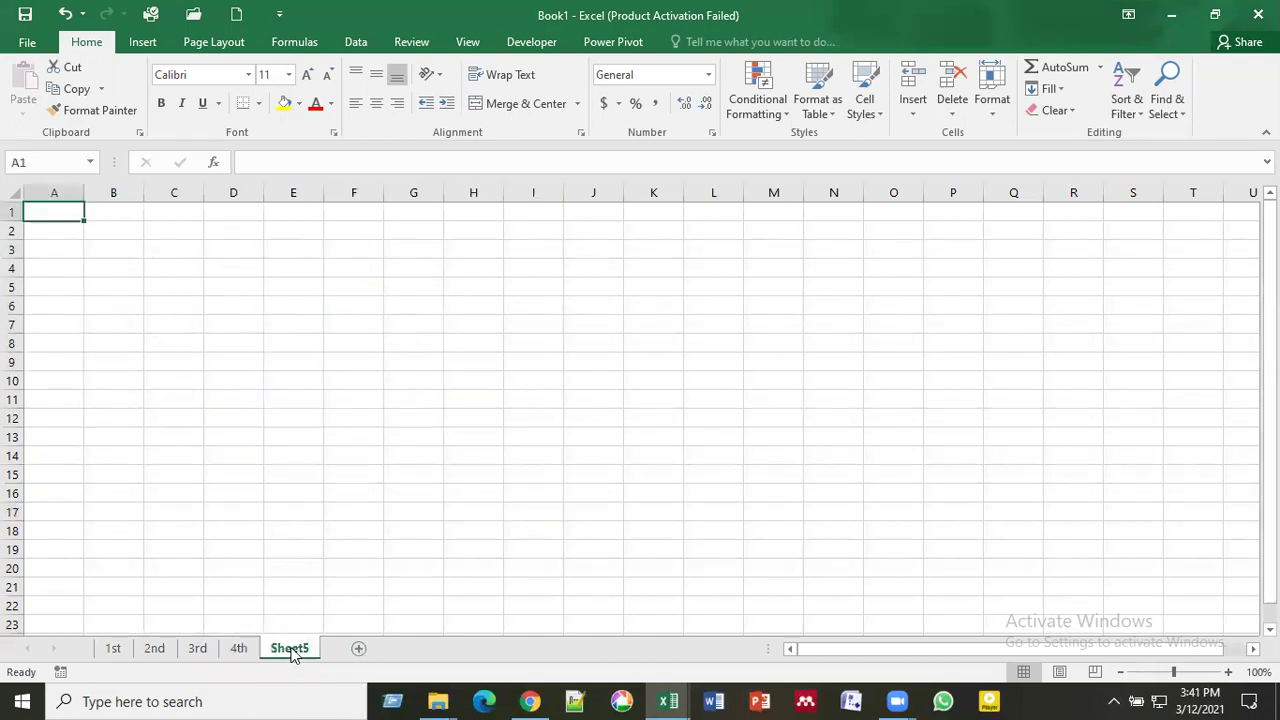
double_click(290, 648)
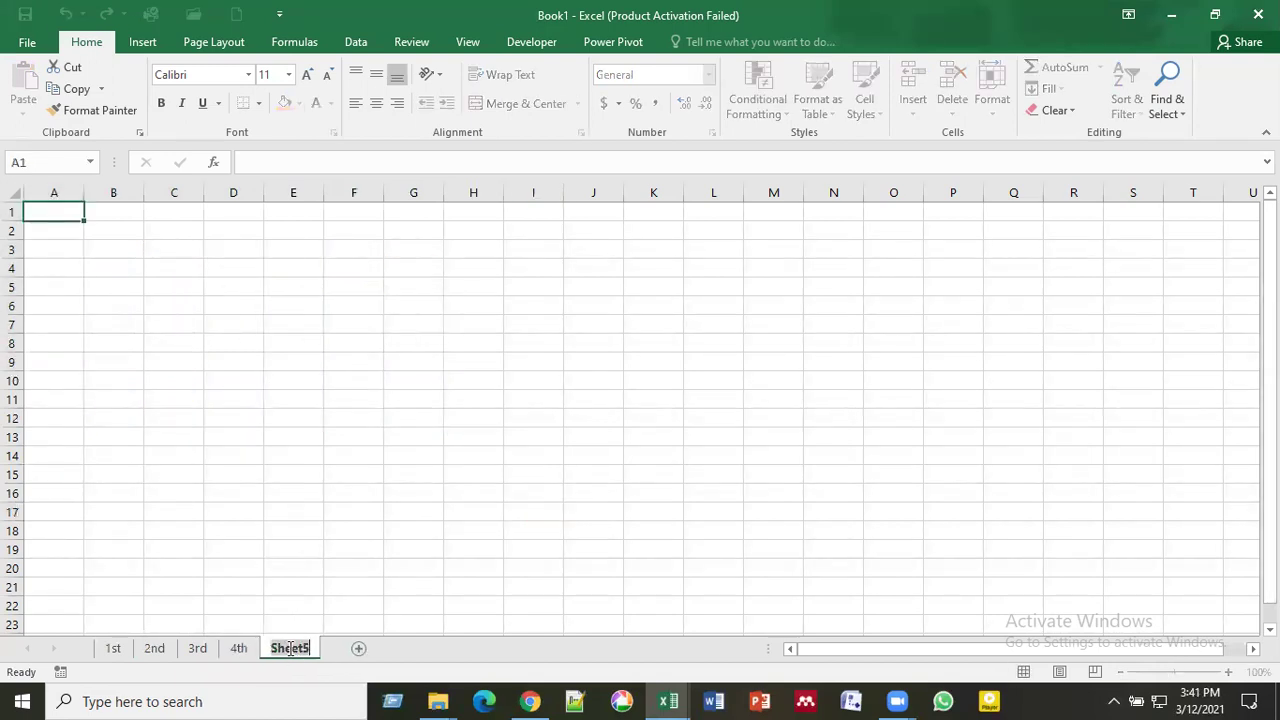
type("3d")
key("BackSpace")
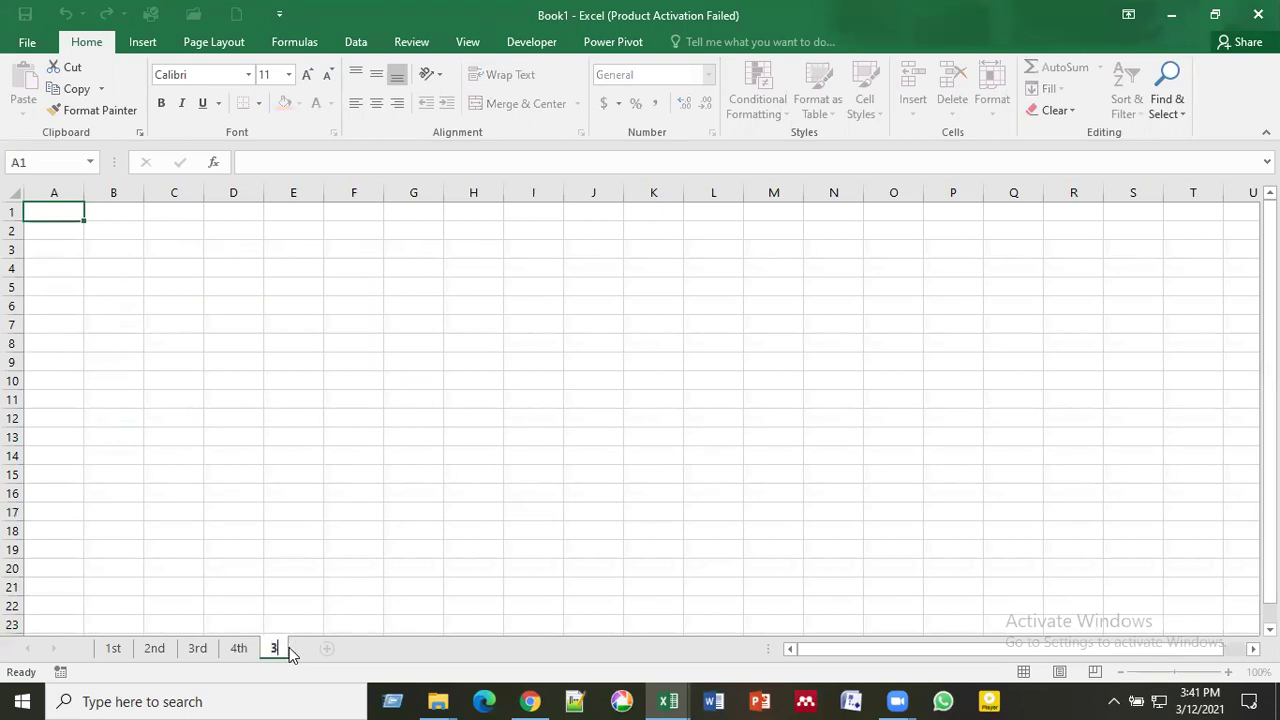
type("D Sum")
key("Return")
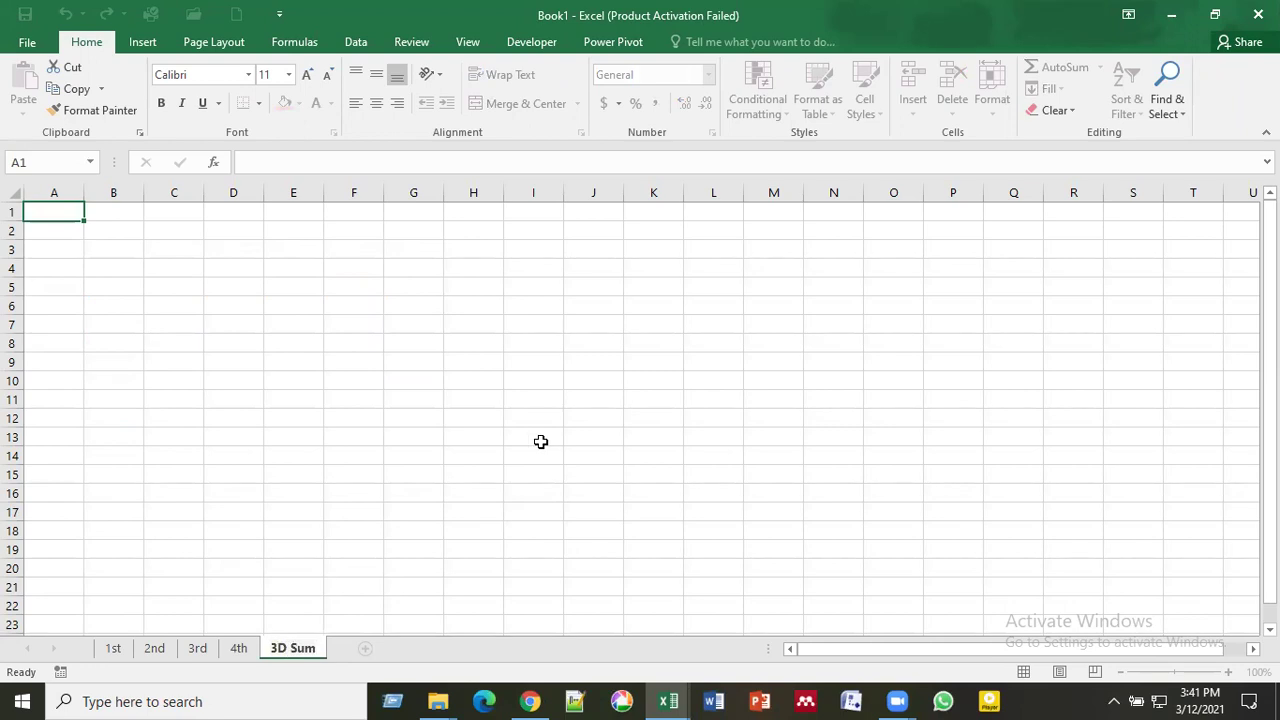
left_click(540, 445)
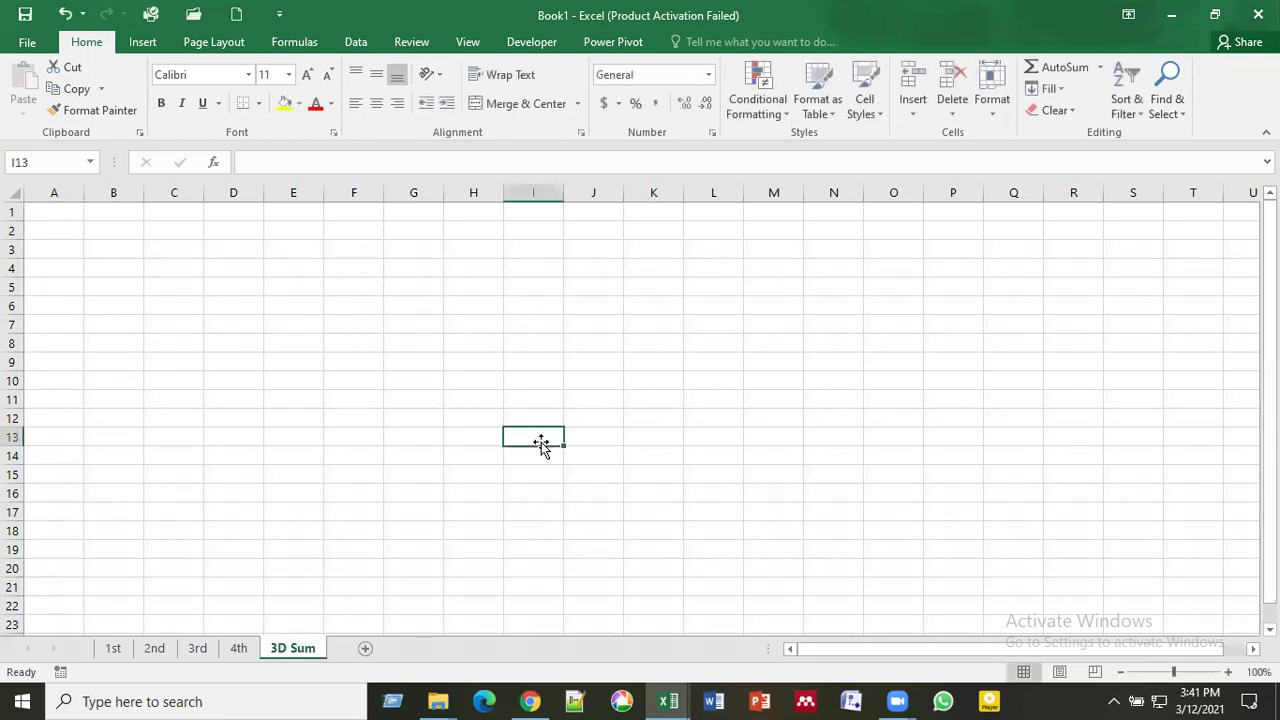
Step: Review the marks tables on sheets 1st to 4th and the first Sub-1 mark in C4 on sheet 1st
left_click(118, 650)
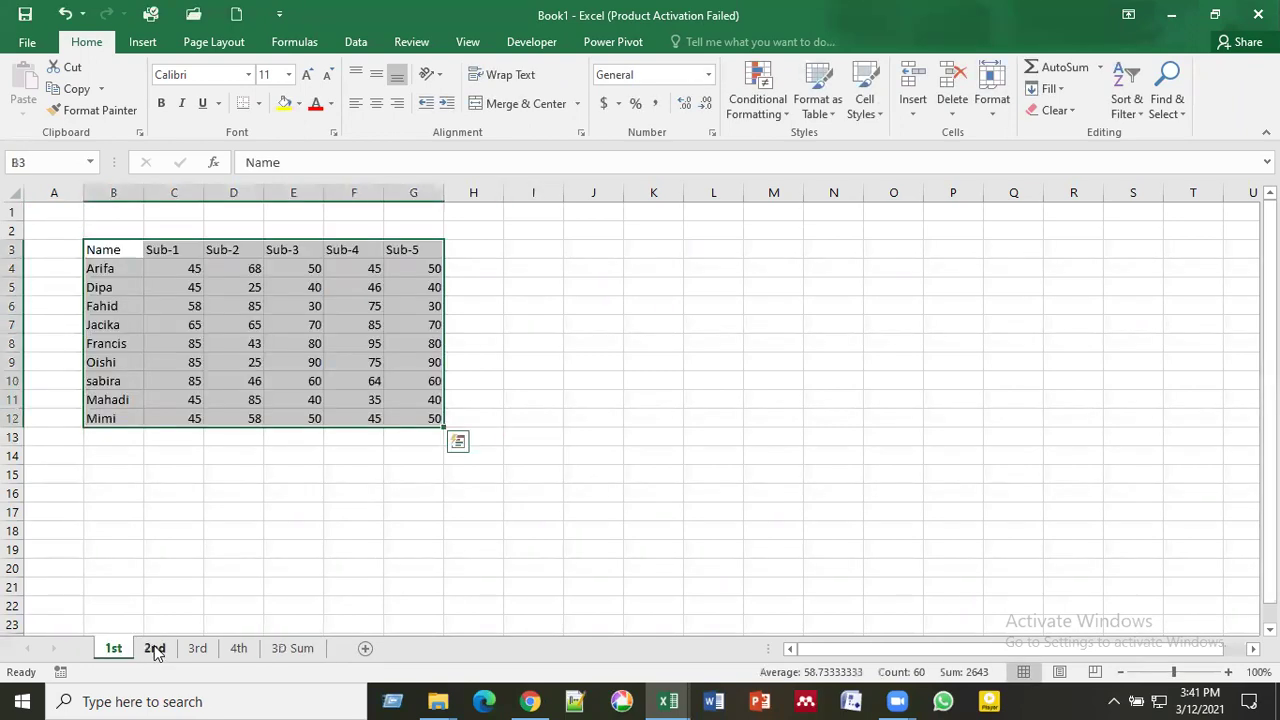
left_click(155, 650)
left_click(197, 650)
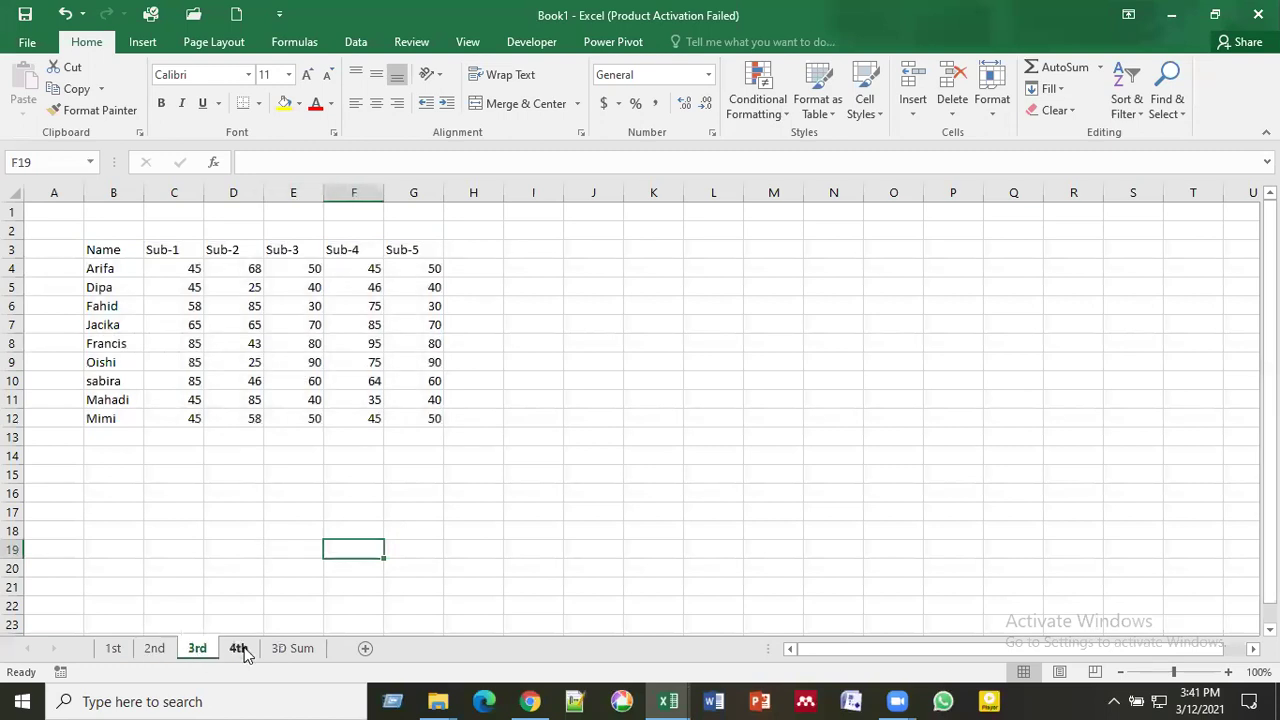
left_click(241, 650)
left_click(287, 650)
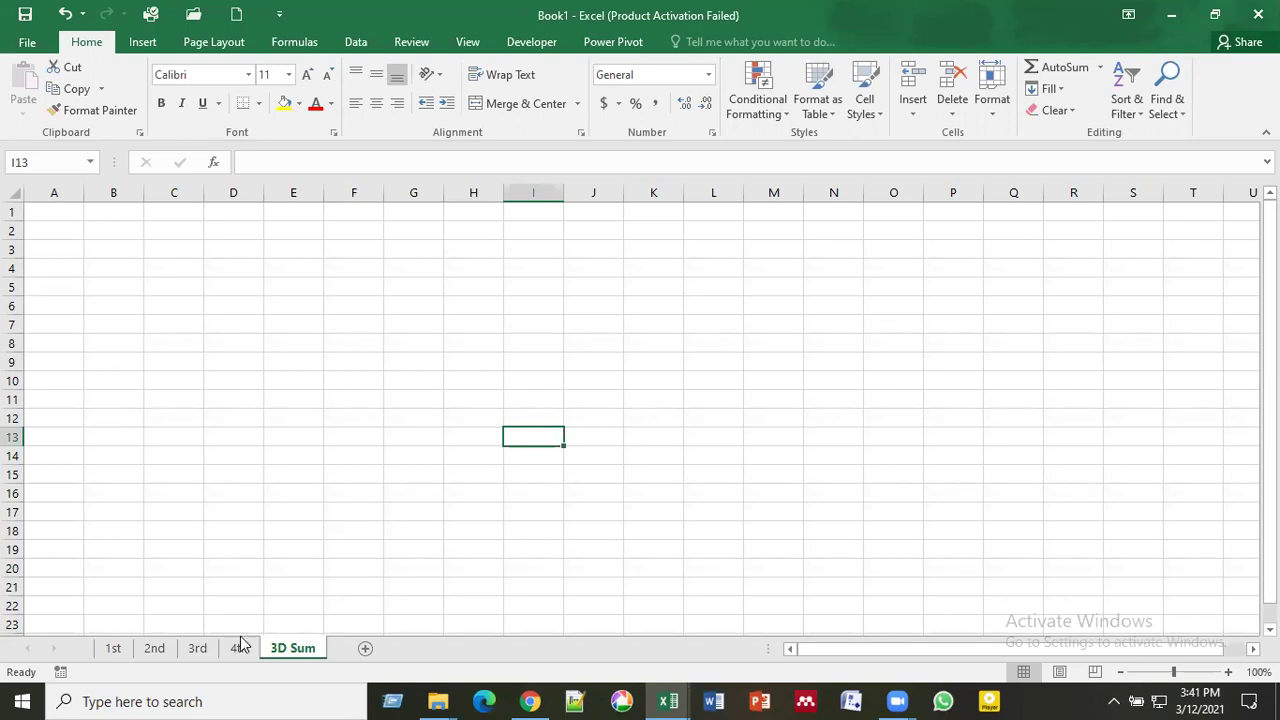
left_click(112, 648)
left_click(203, 456)
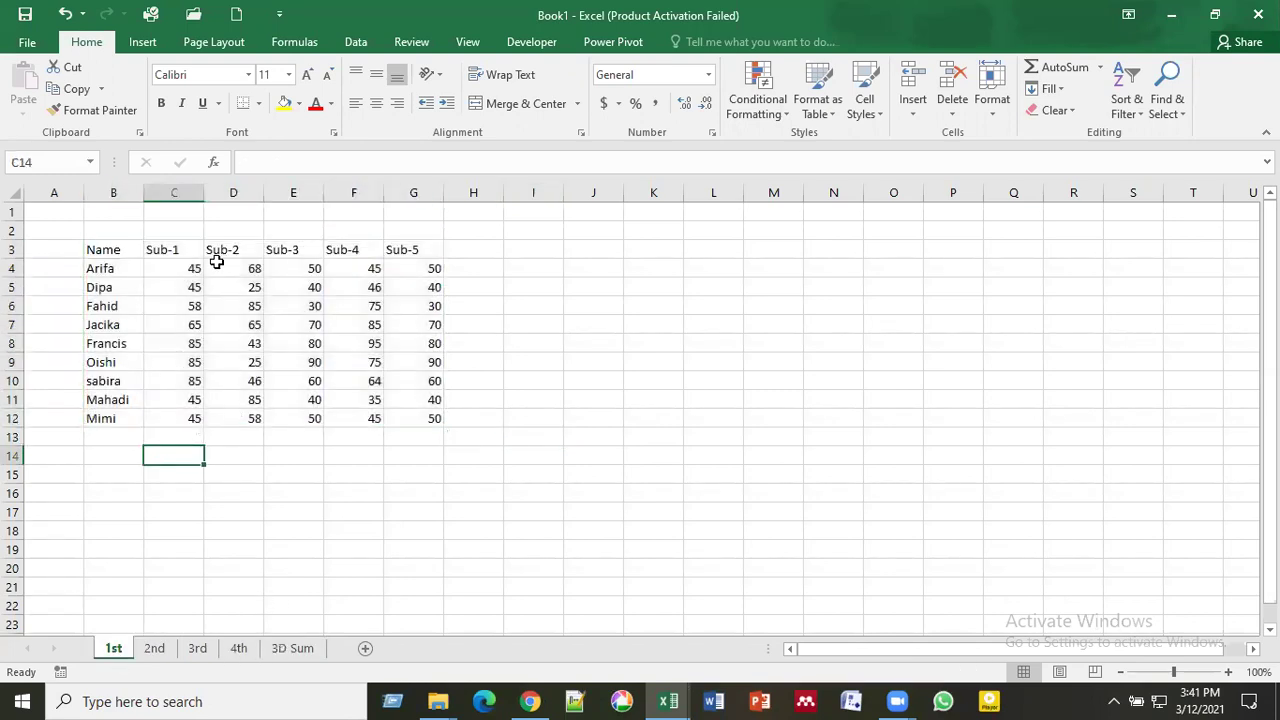
left_click(178, 272)
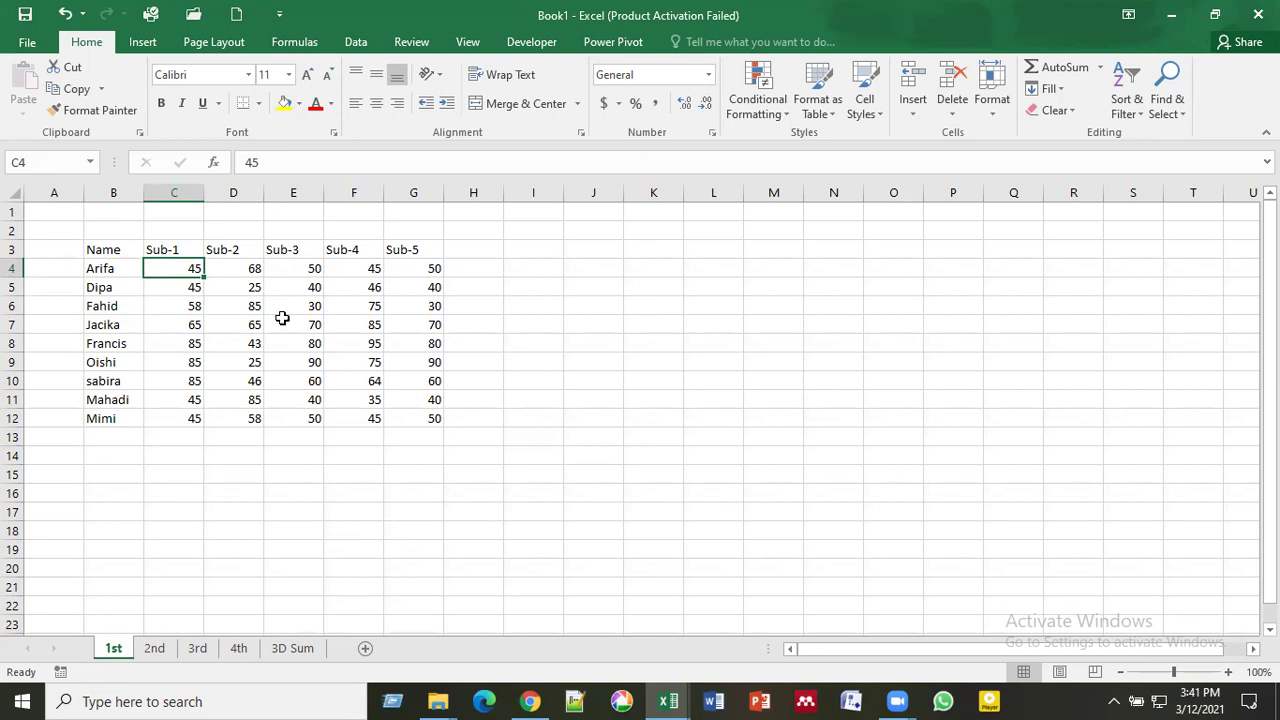
left_click(561, 323)
left_click(187, 269)
Step: In C4 of sheet 3D Sum, enter a SUM formula that adds cell C4 across sheets 1st to 4th
left_click(290, 648)
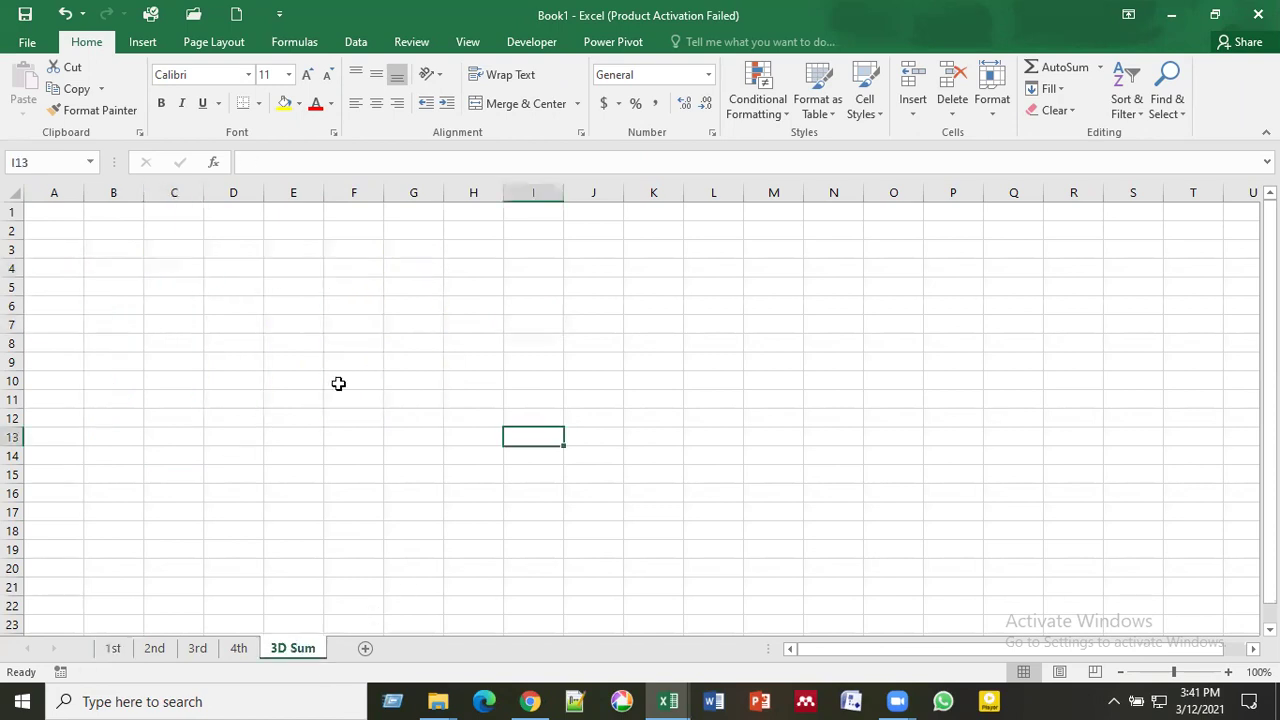
left_click(166, 272)
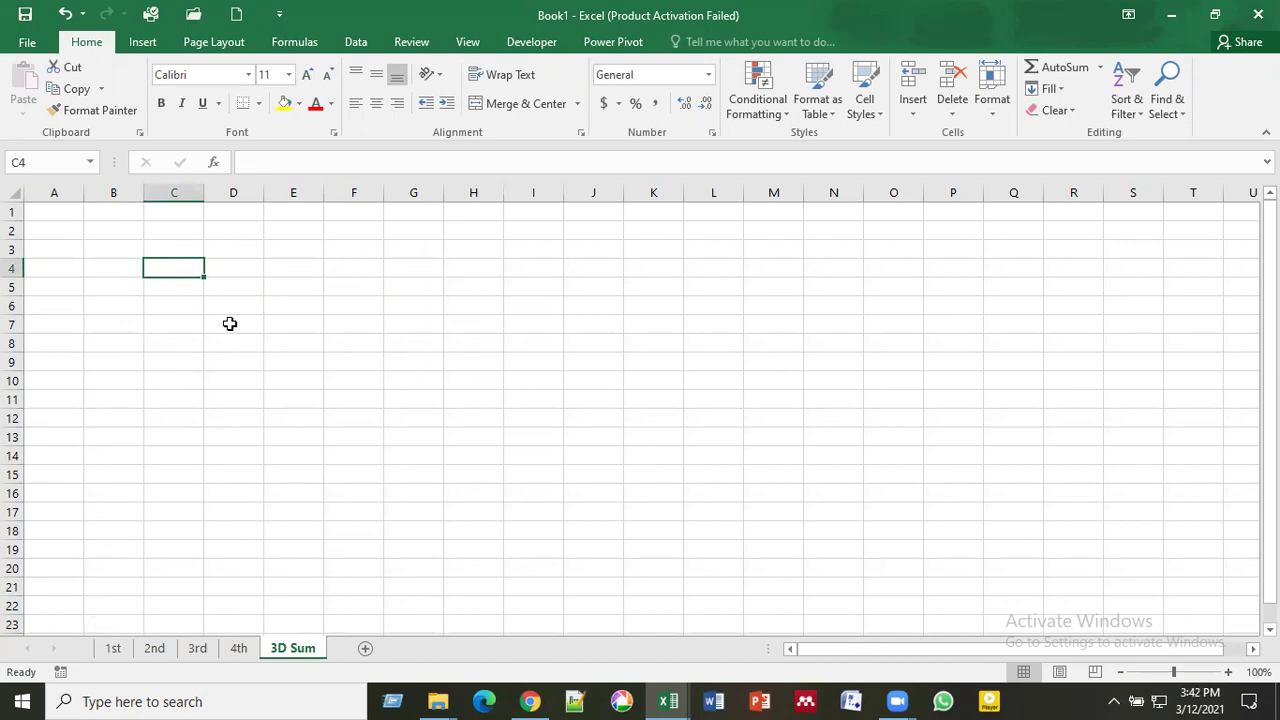
type("=sum")
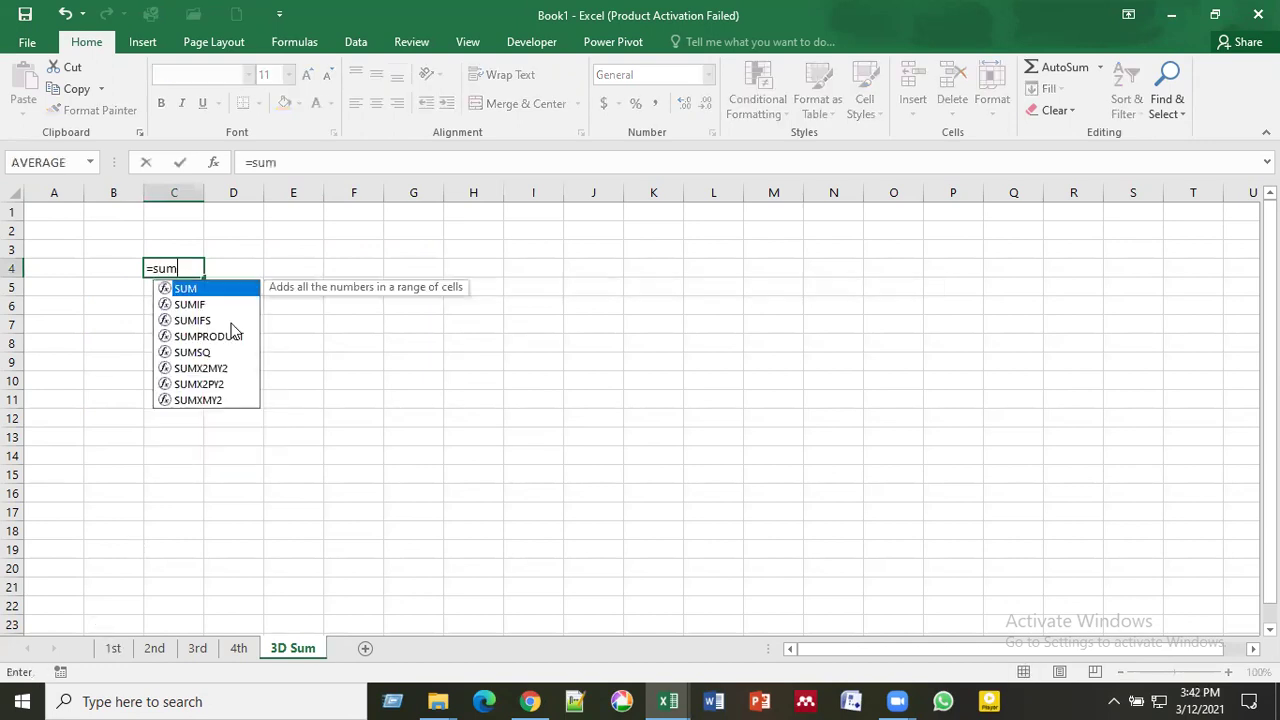
key("Tab")
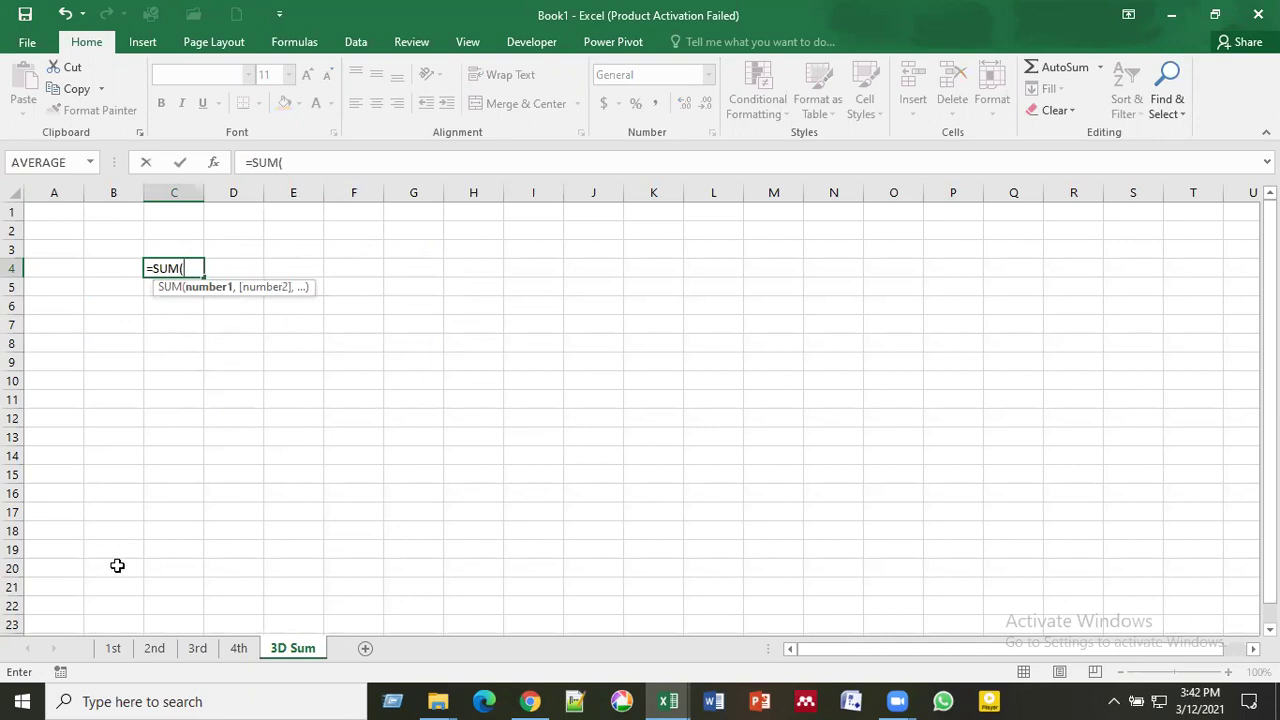
left_click(113, 651)
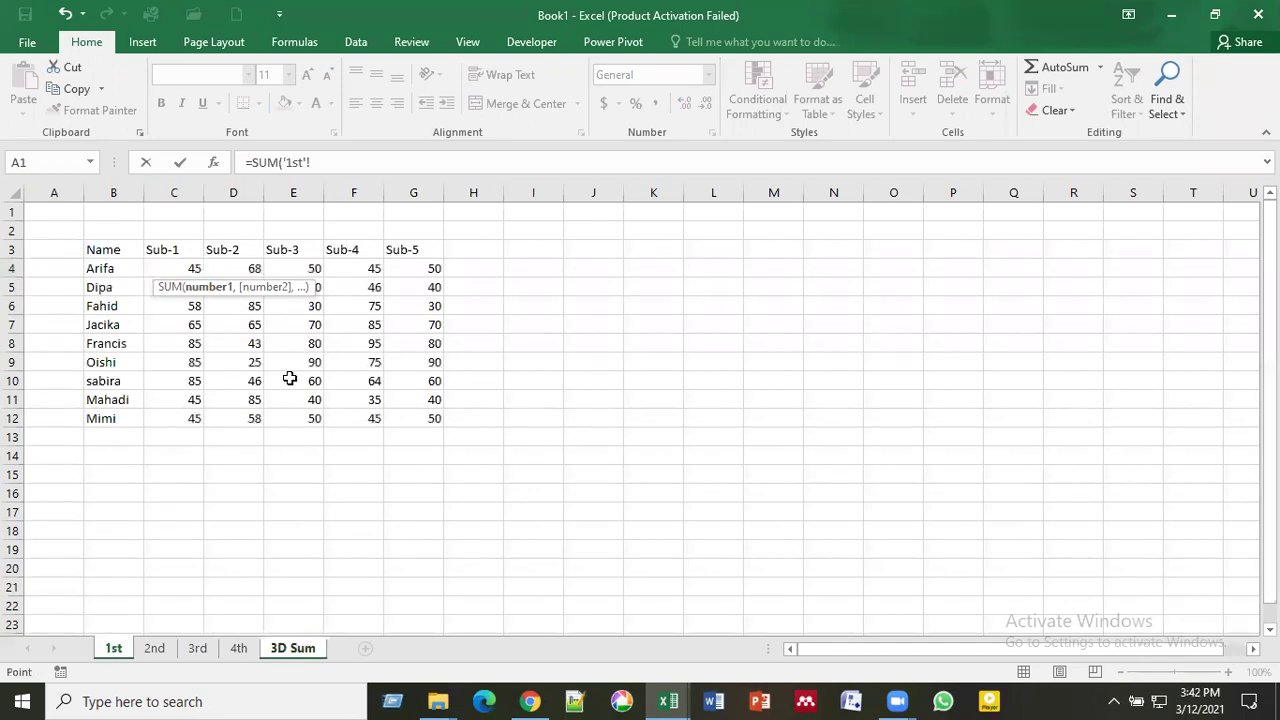
left_click(181, 269)
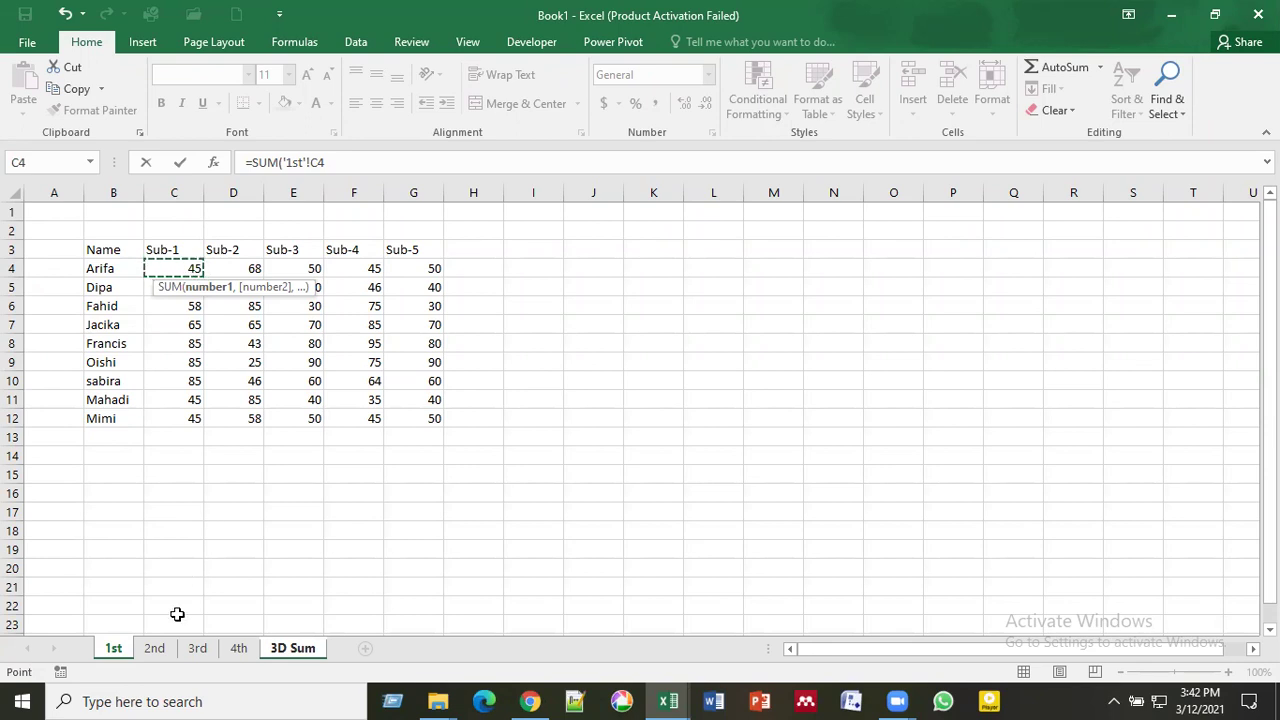
left_click(165, 647, "shift")
left_click(196, 647, "shift")
left_click(238, 647, "shift")
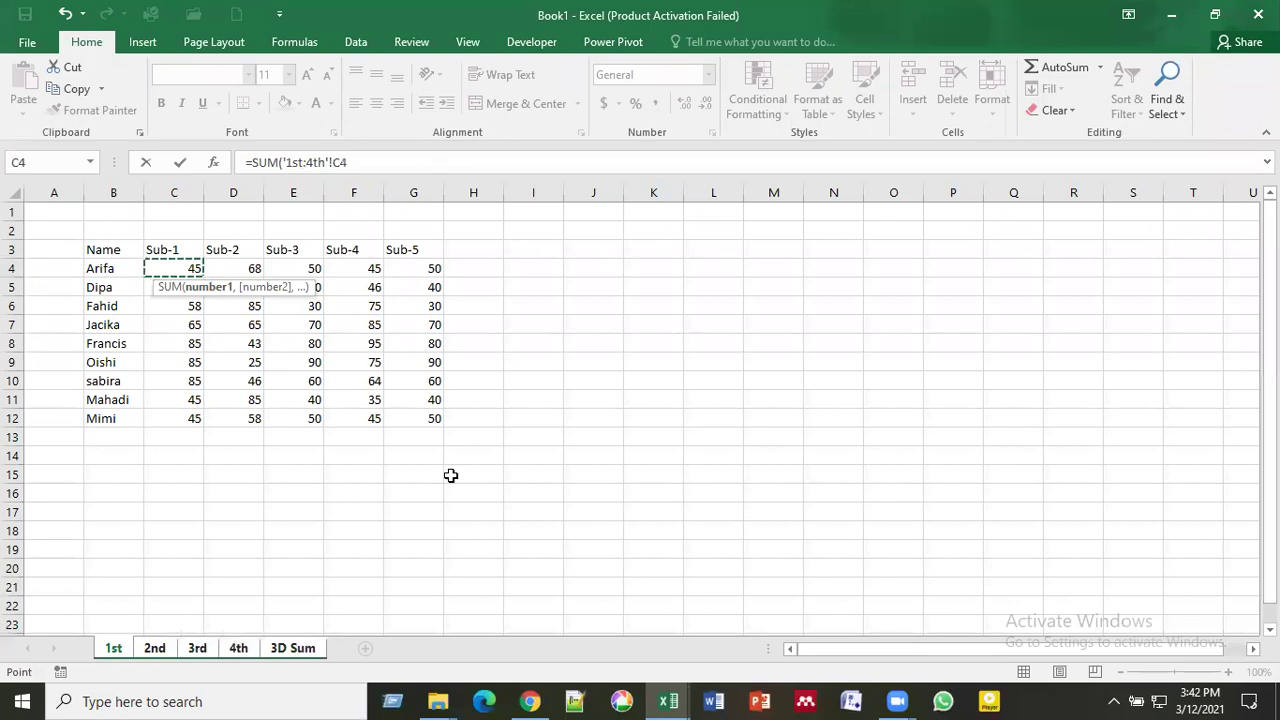
key("Return")
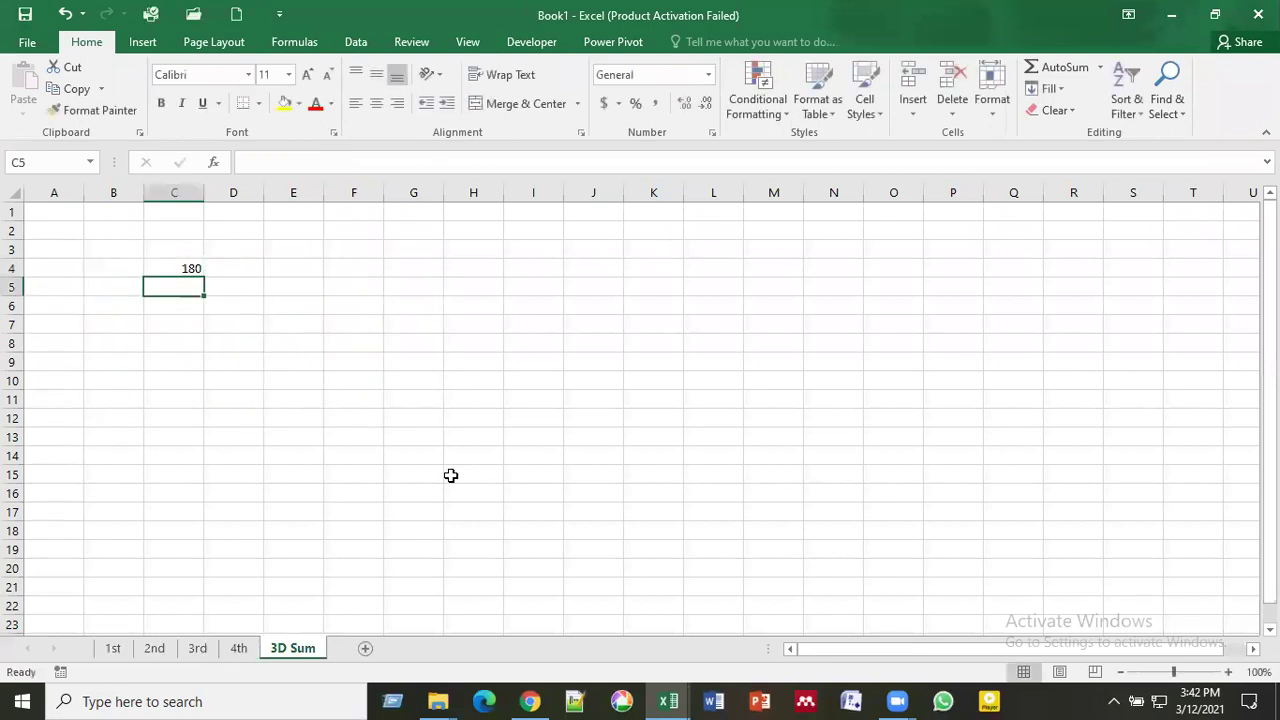
Step: Check the C4 formula on 3D Sum against the first Sub-1 mark on sheets 1st, 2nd, 3rd and 4th
left_click(186, 270)
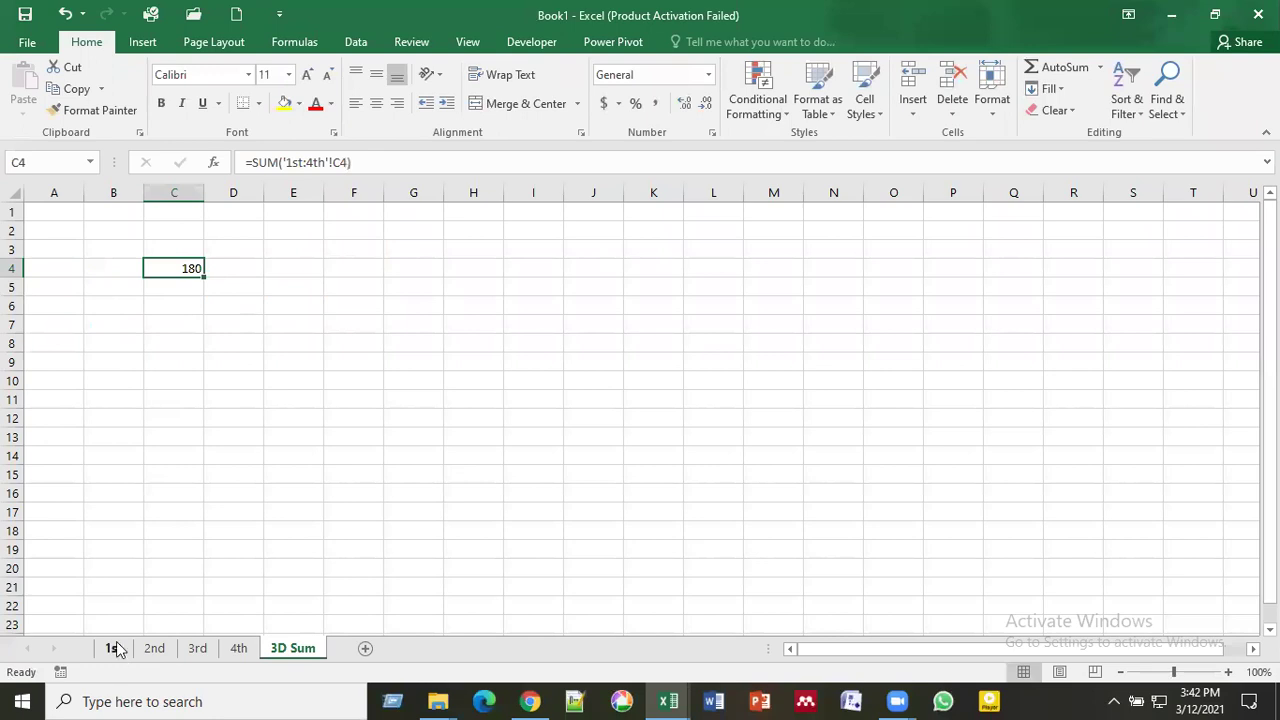
left_click(155, 650)
left_click(195, 650)
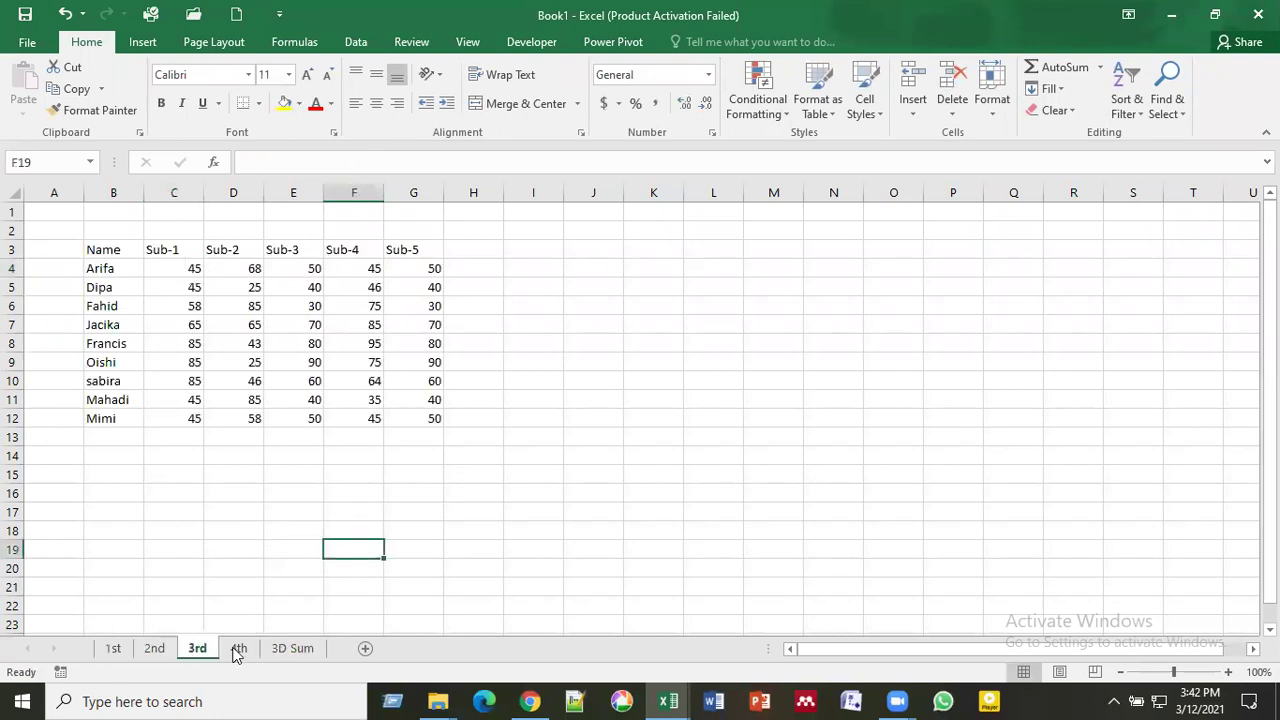
left_click(237, 650)
left_click(112, 648)
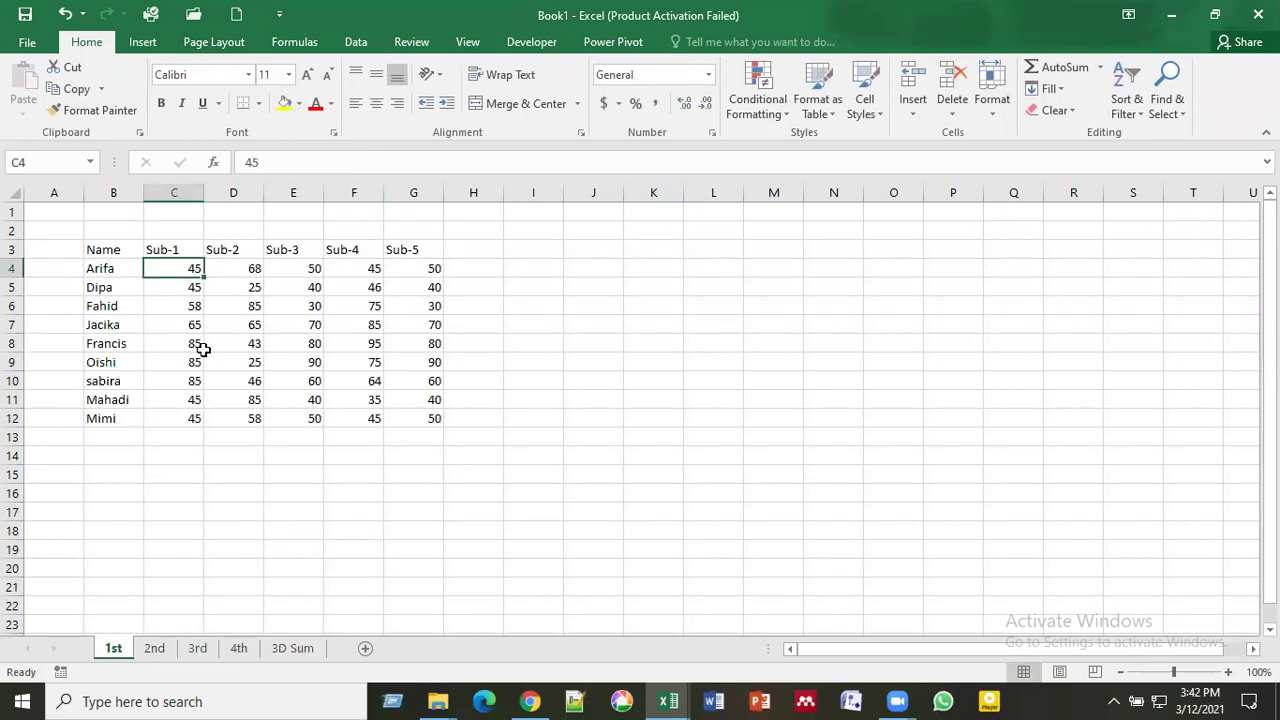
left_click(154, 650)
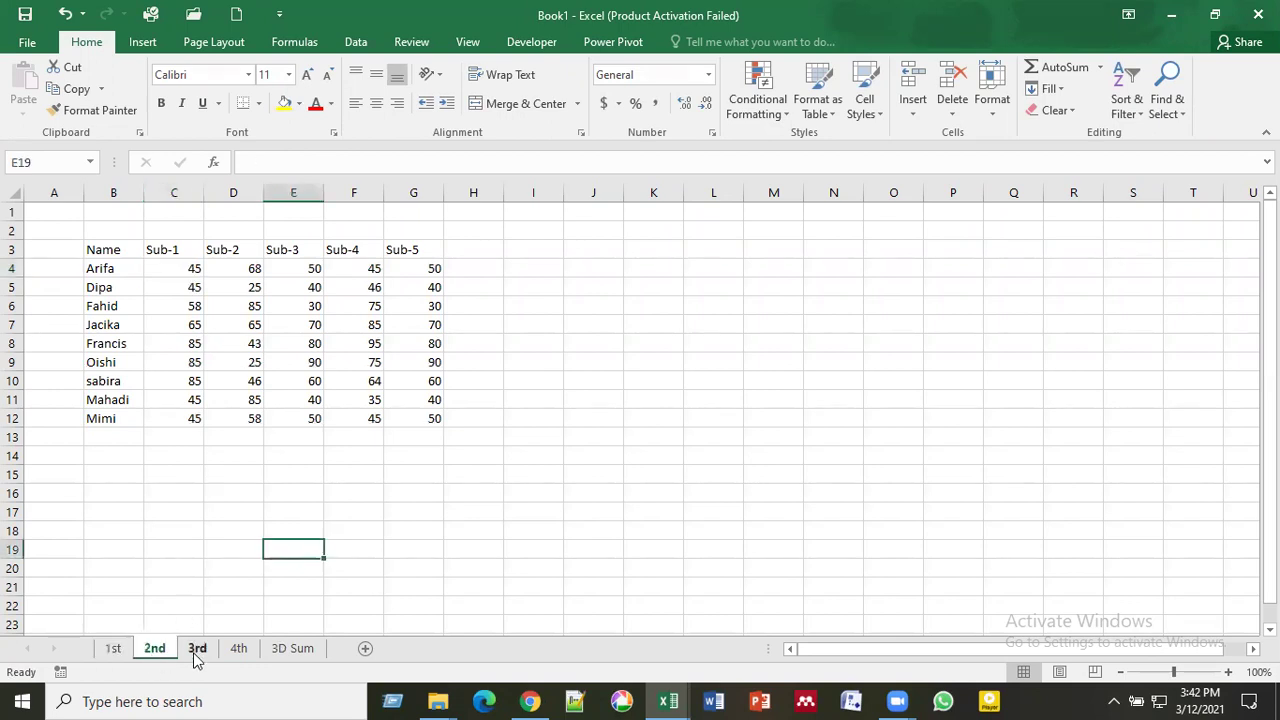
left_click(196, 652)
left_click(239, 649)
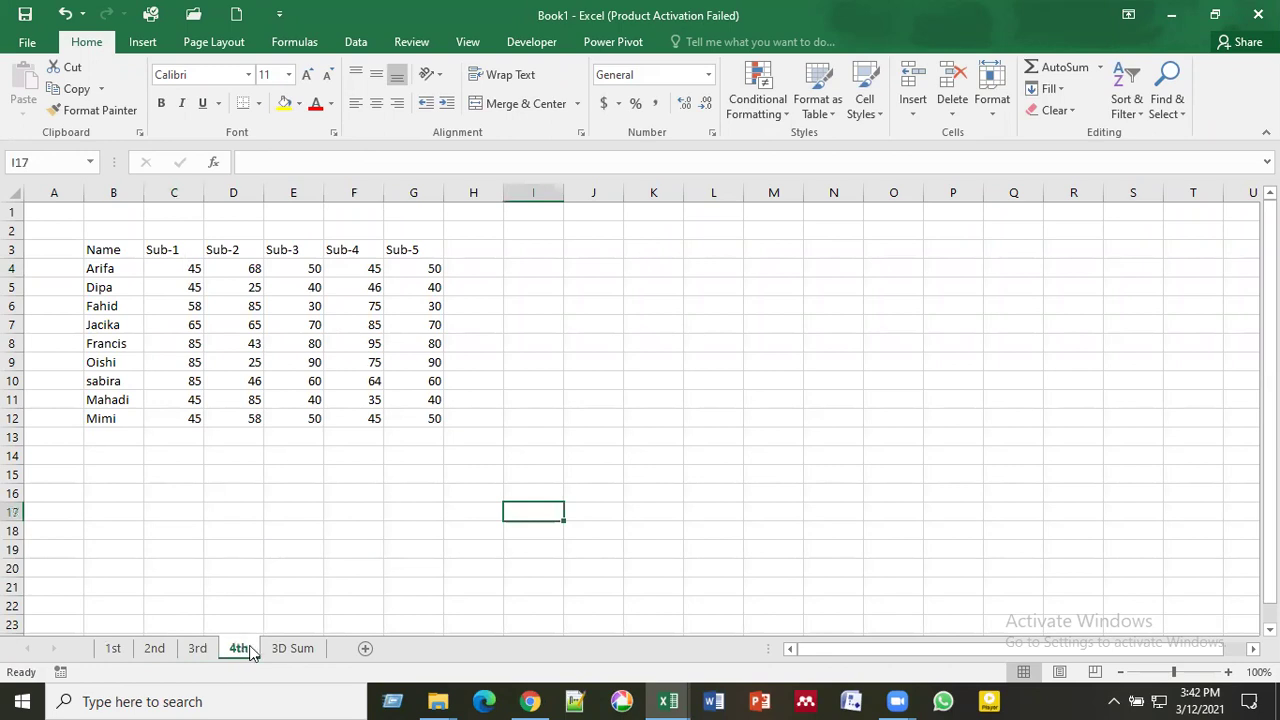
left_click(292, 648)
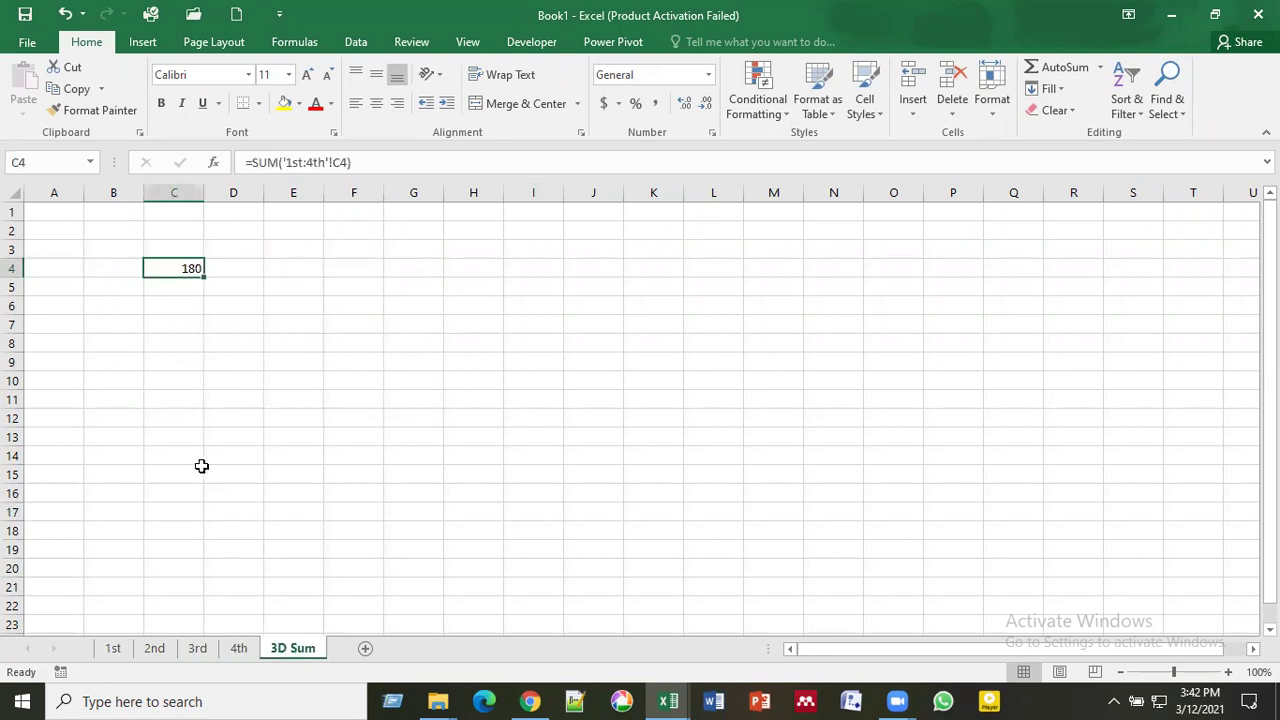
left_click(223, 441)
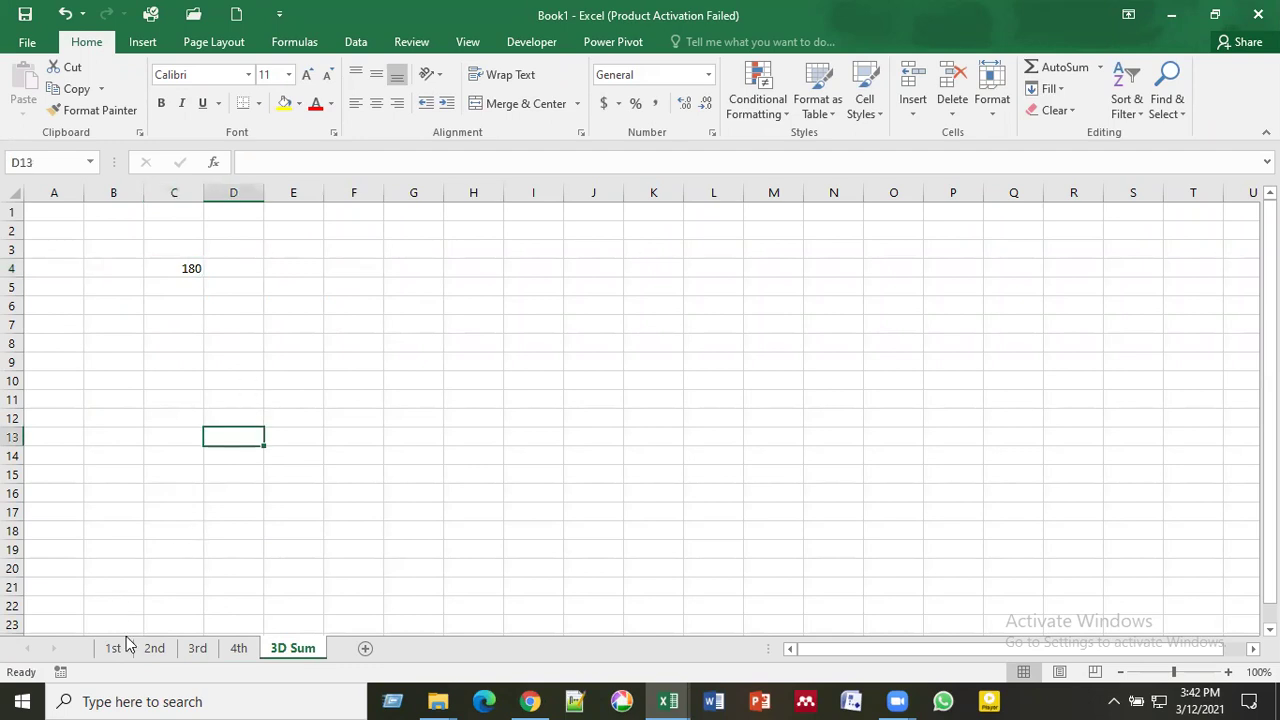
Step: Check the extent of the marks on sheet 4th and fill the C4 formula on 3D Sum across the matching range C4:G12
left_click(238, 648)
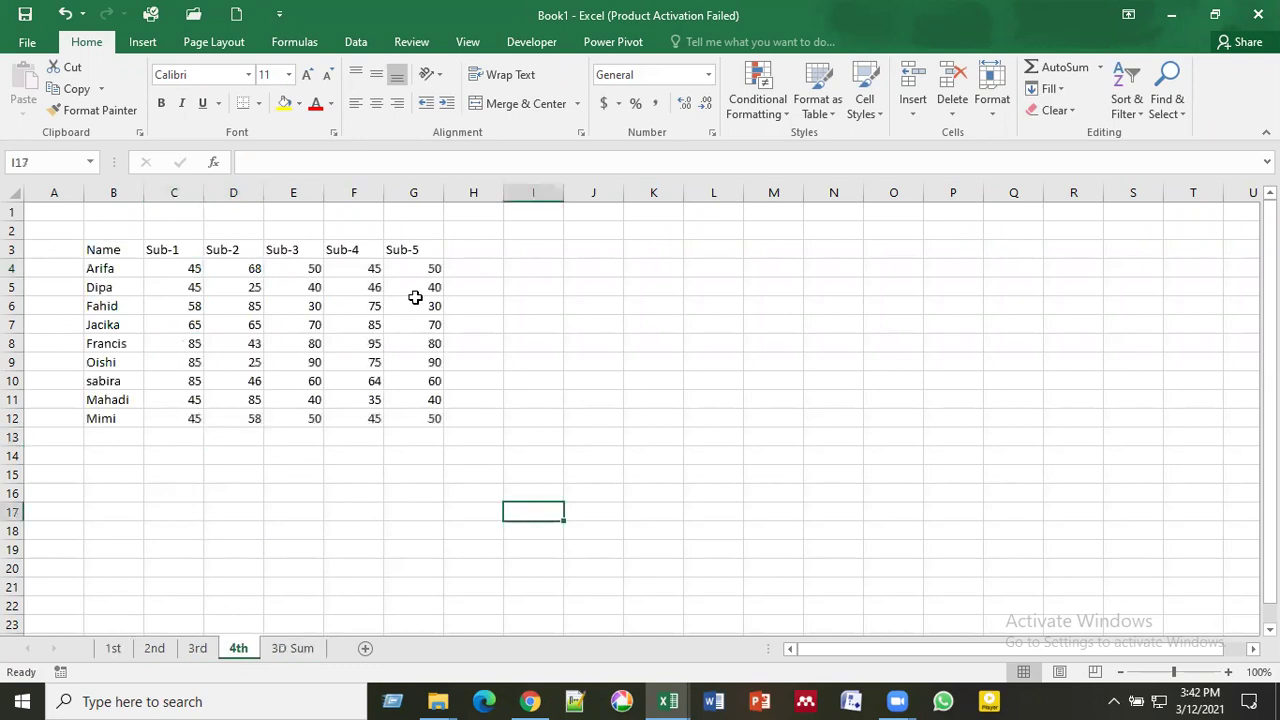
left_click(431, 270)
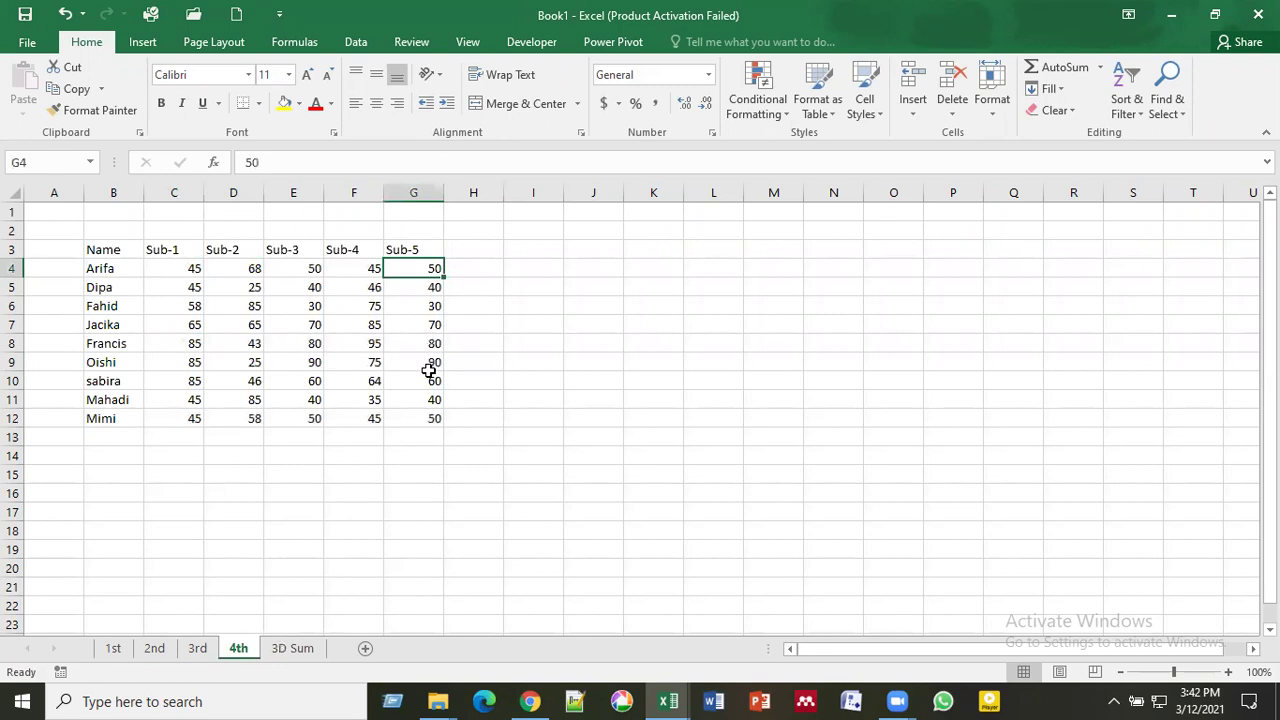
left_click(429, 418)
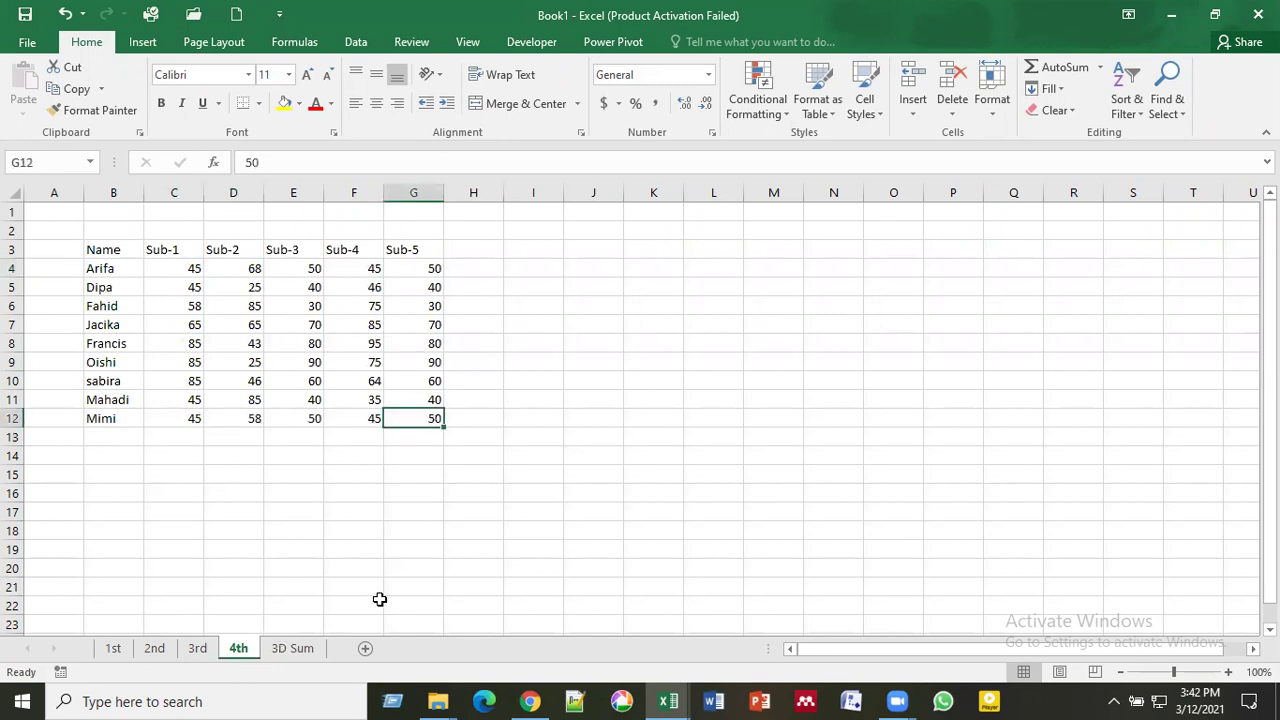
left_click(305, 650)
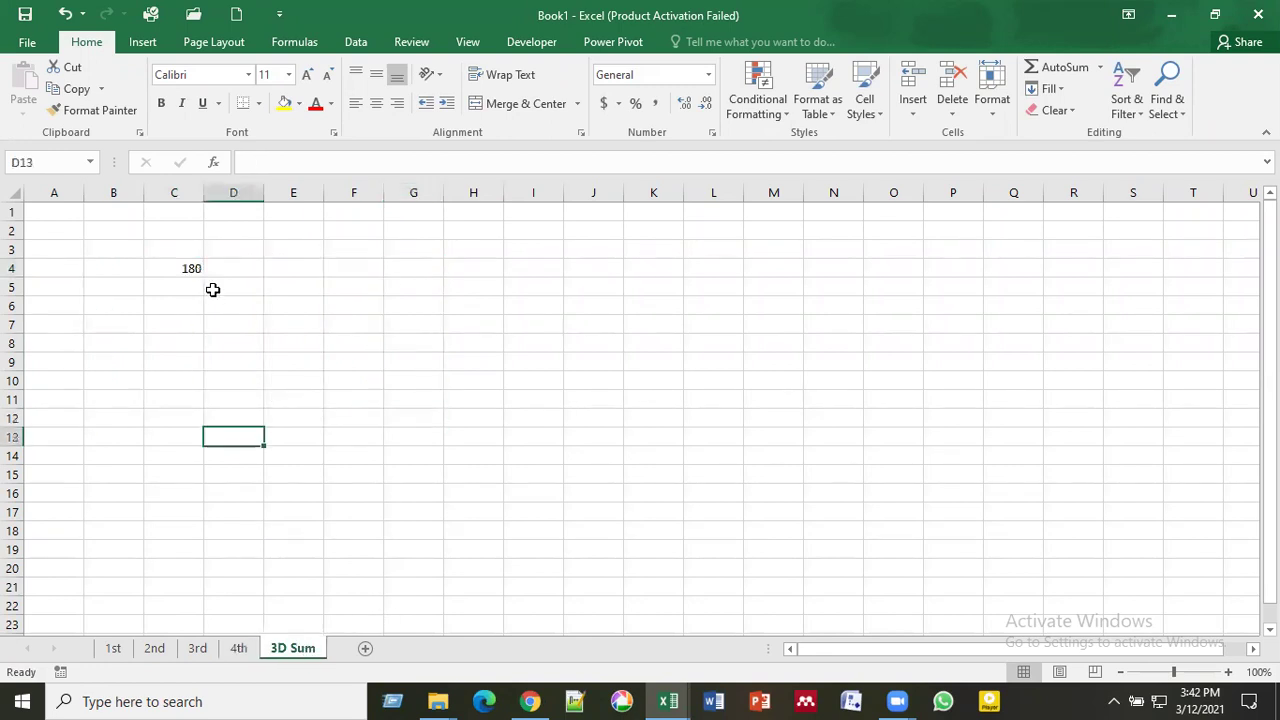
left_click(189, 269)
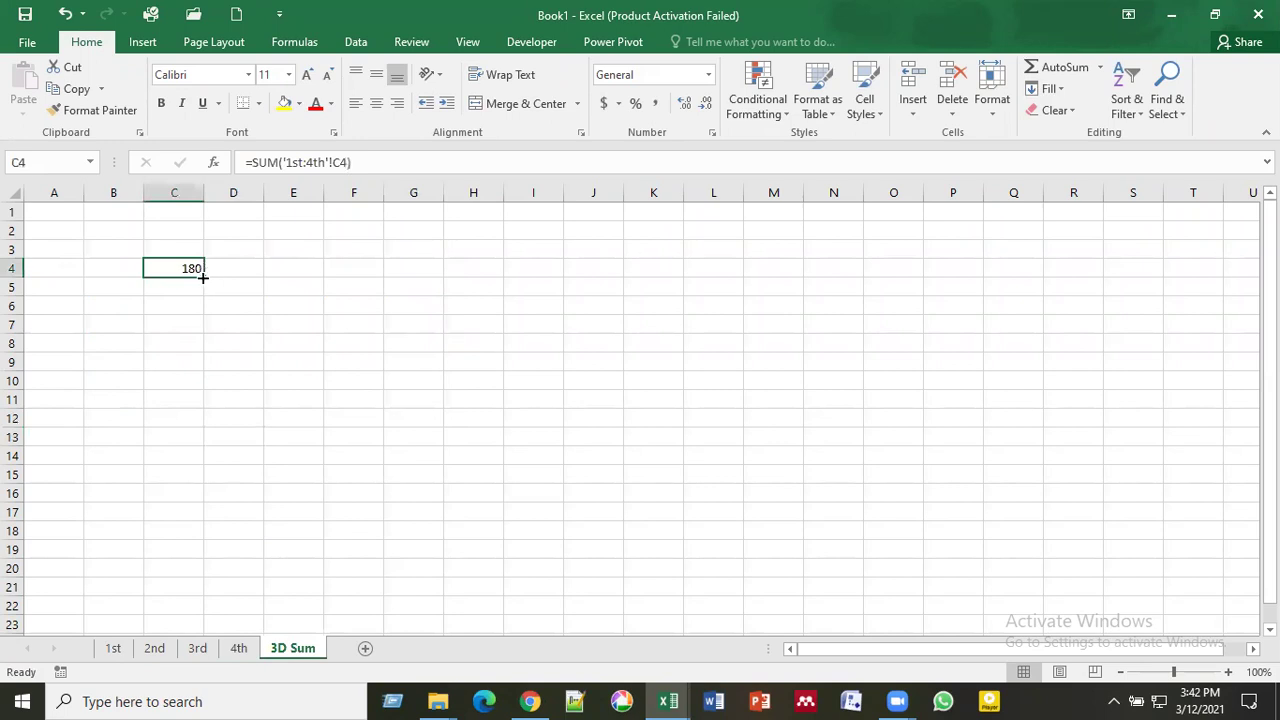
left_click_drag(203, 278, 431, 423)
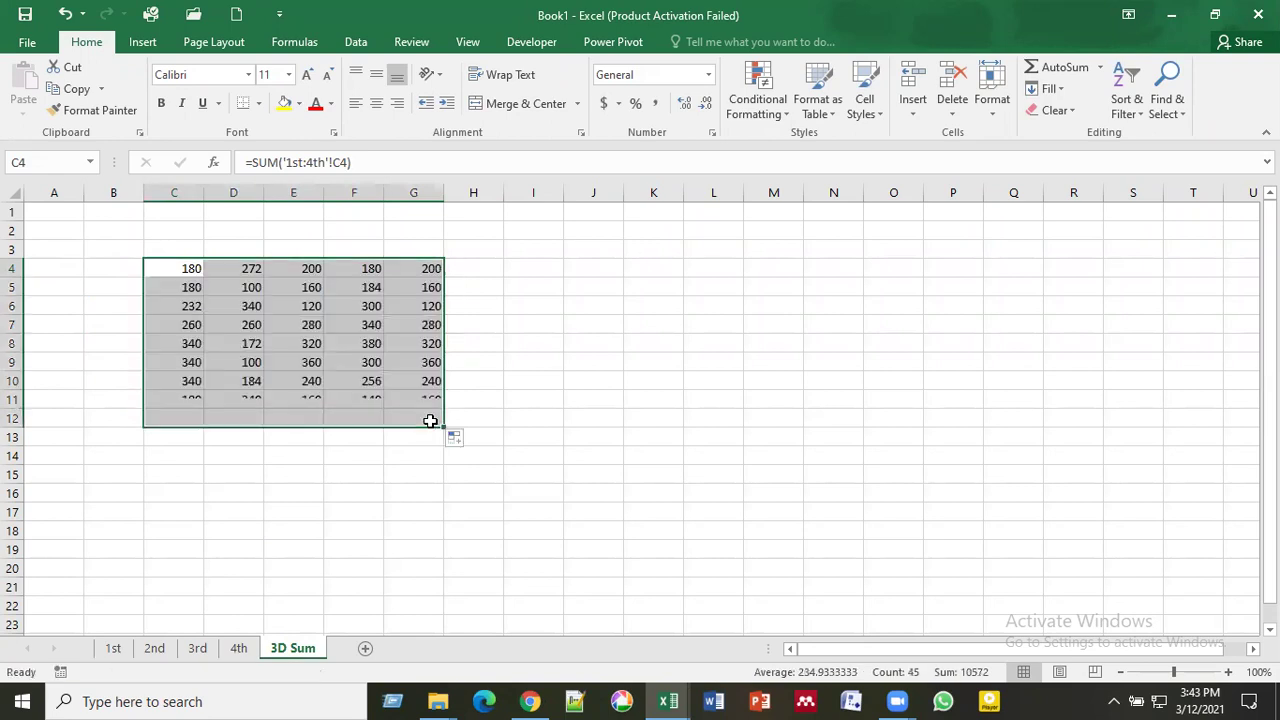
left_click(378, 490)
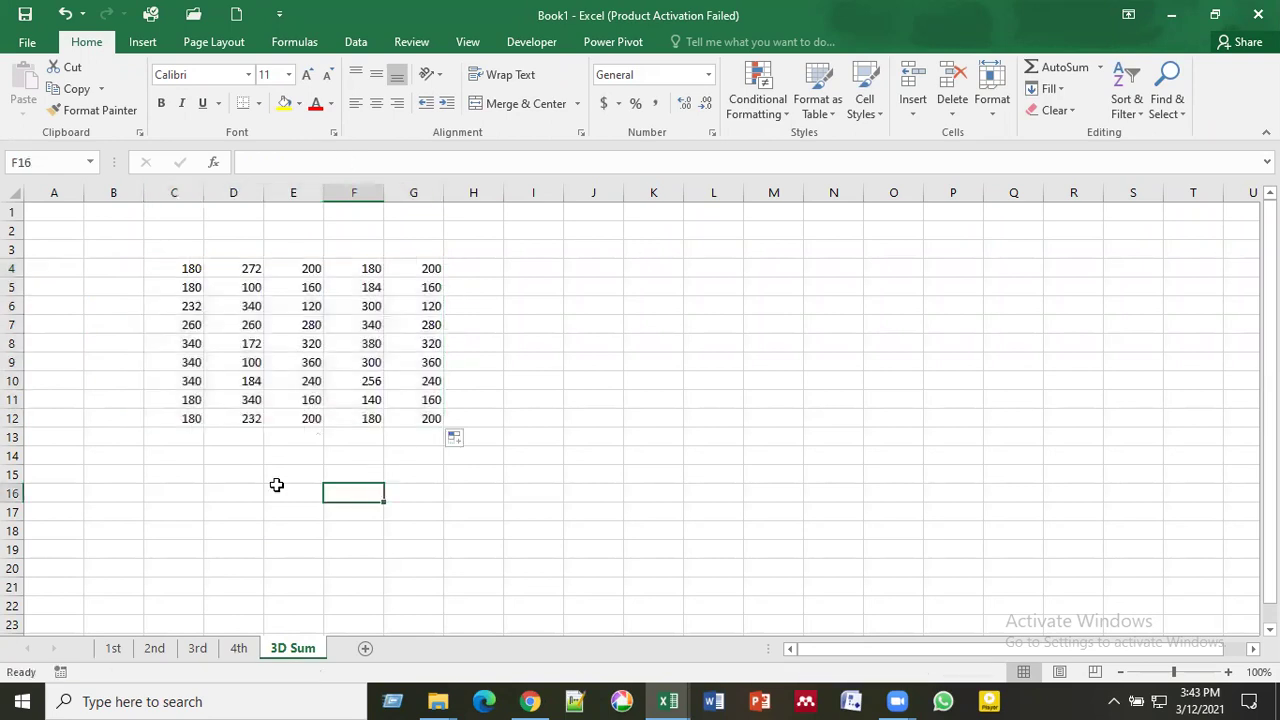
Step: Compare the filled totals on 3D Sum with the layout of the marks table on sheet 4th
left_click(101, 275)
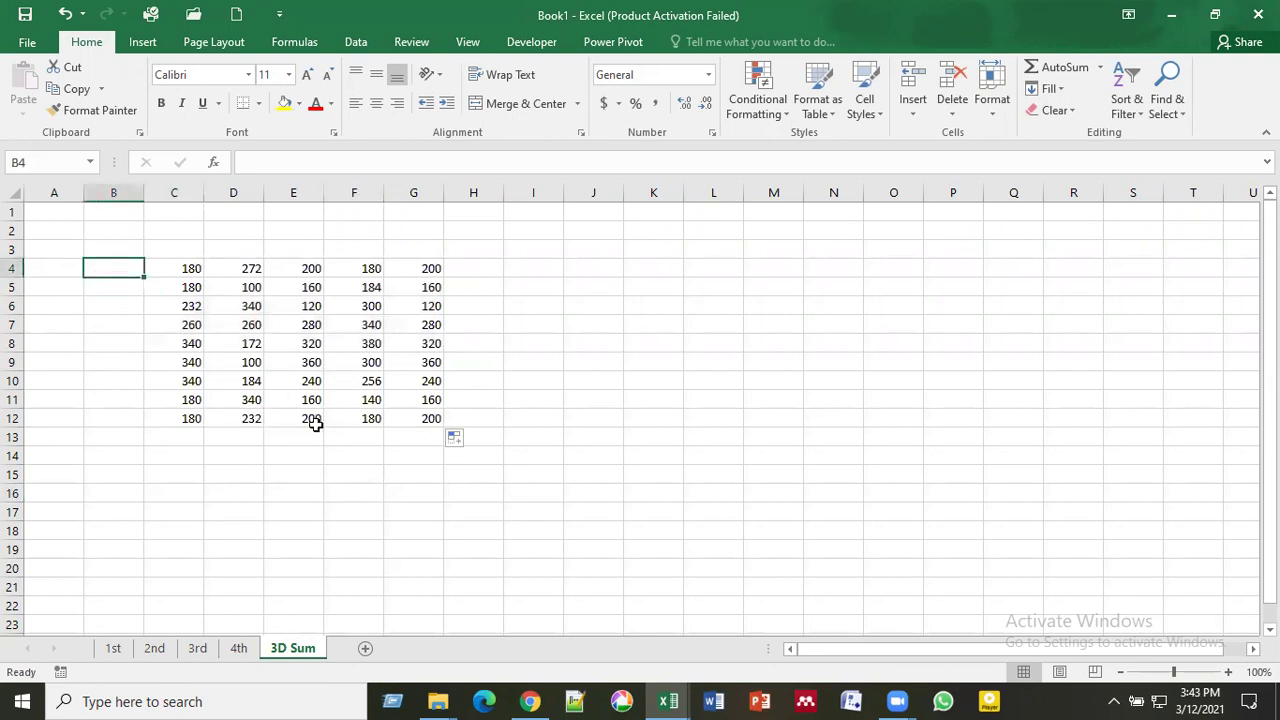
left_click(238, 648)
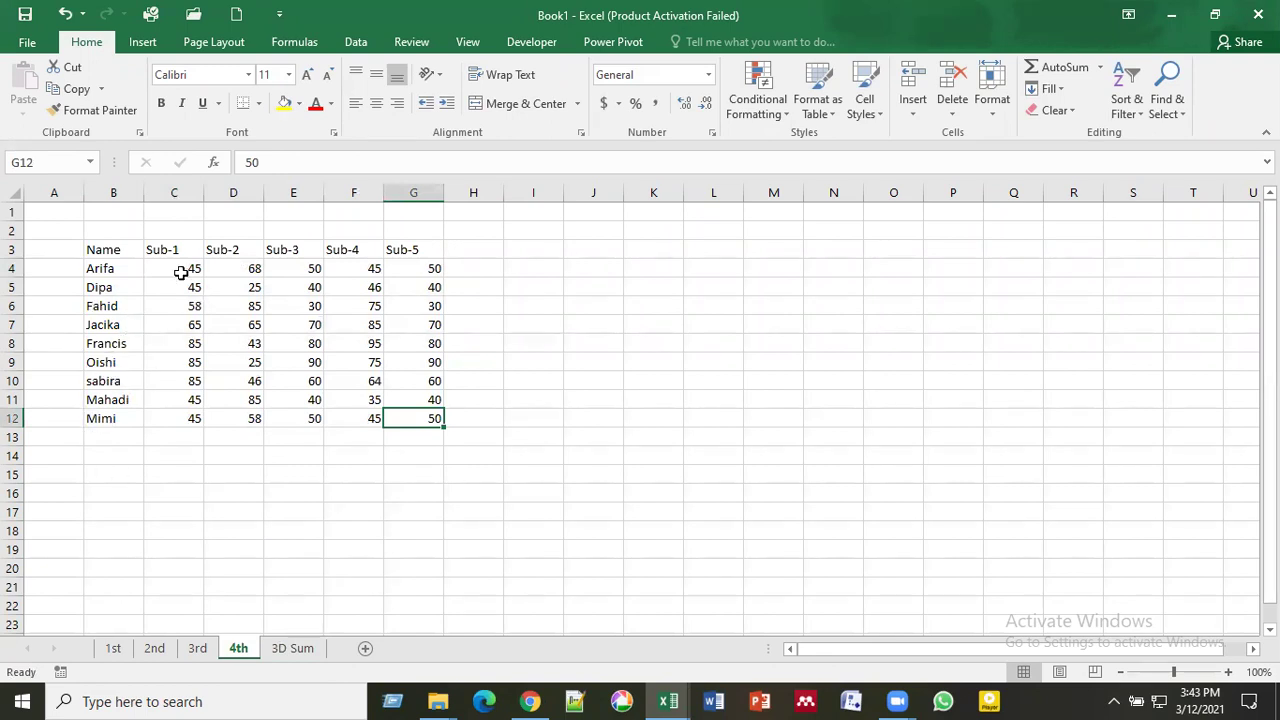
left_click(290, 648)
left_click(345, 512)
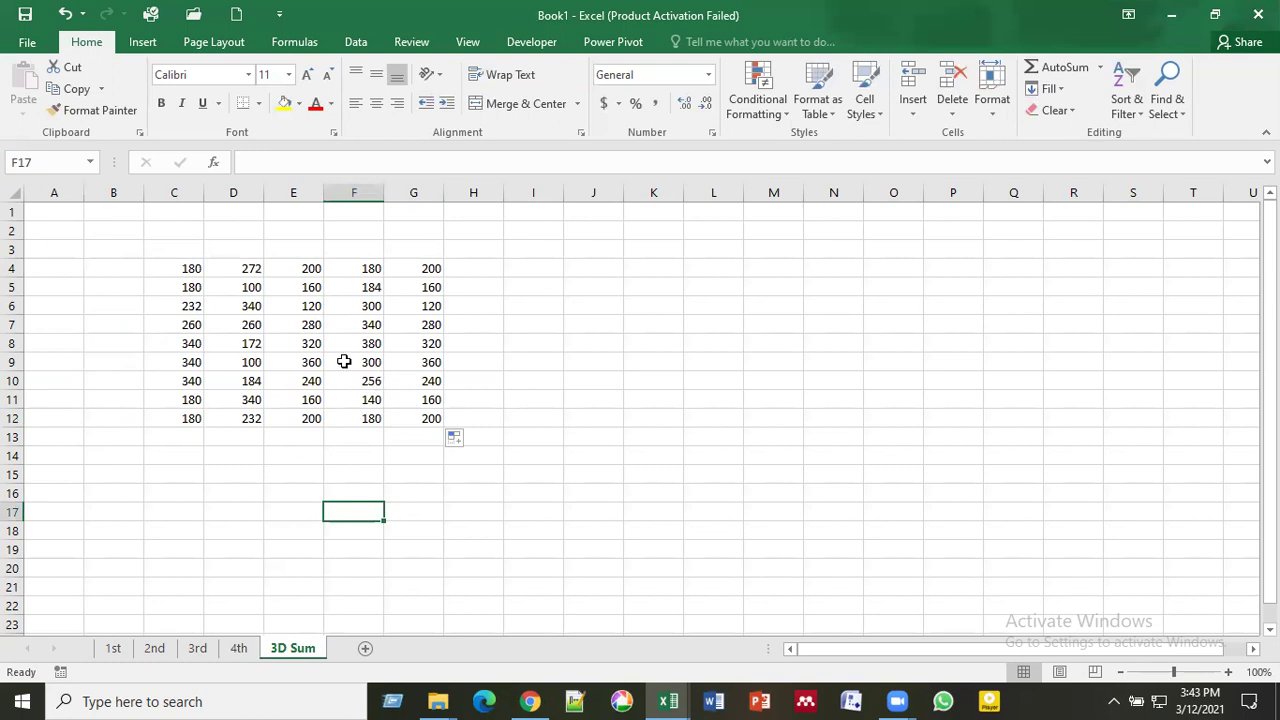
Step: Inspect the SUM formulas in column C of 3D Sum, from C4 down to C10
left_click(184, 272)
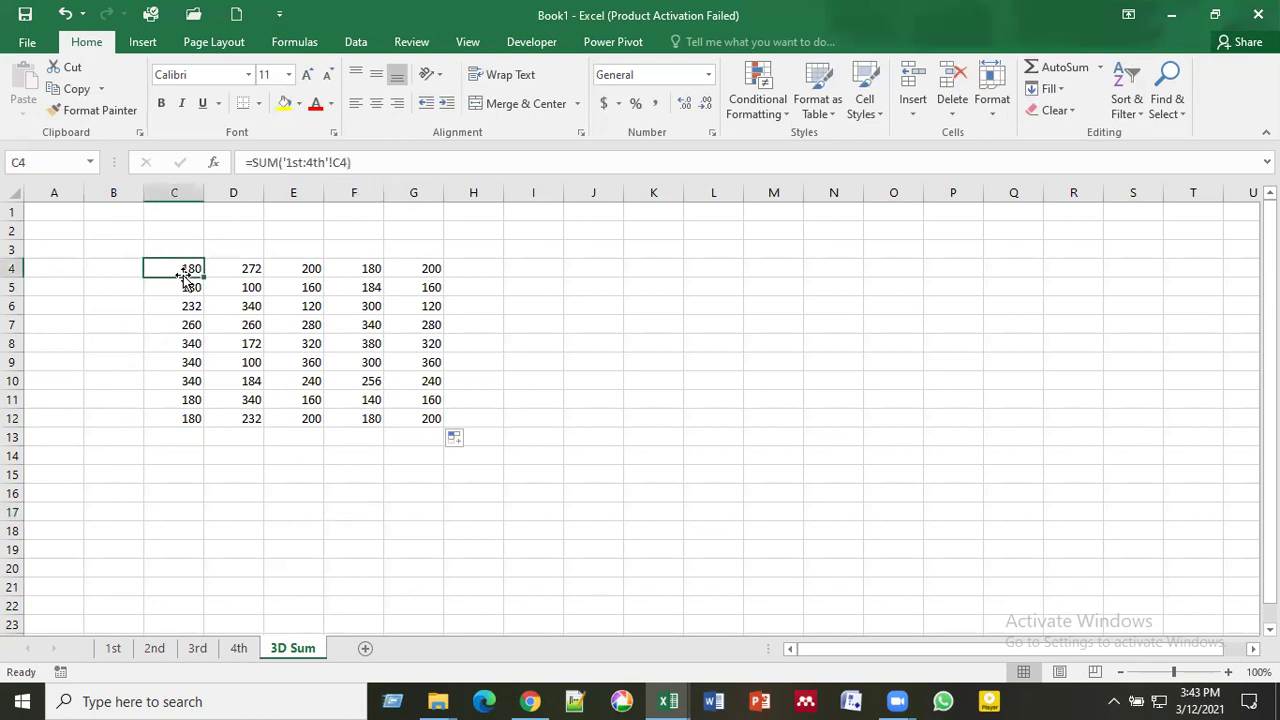
left_click(181, 308)
left_click(180, 343)
key("Down")
key("Down")
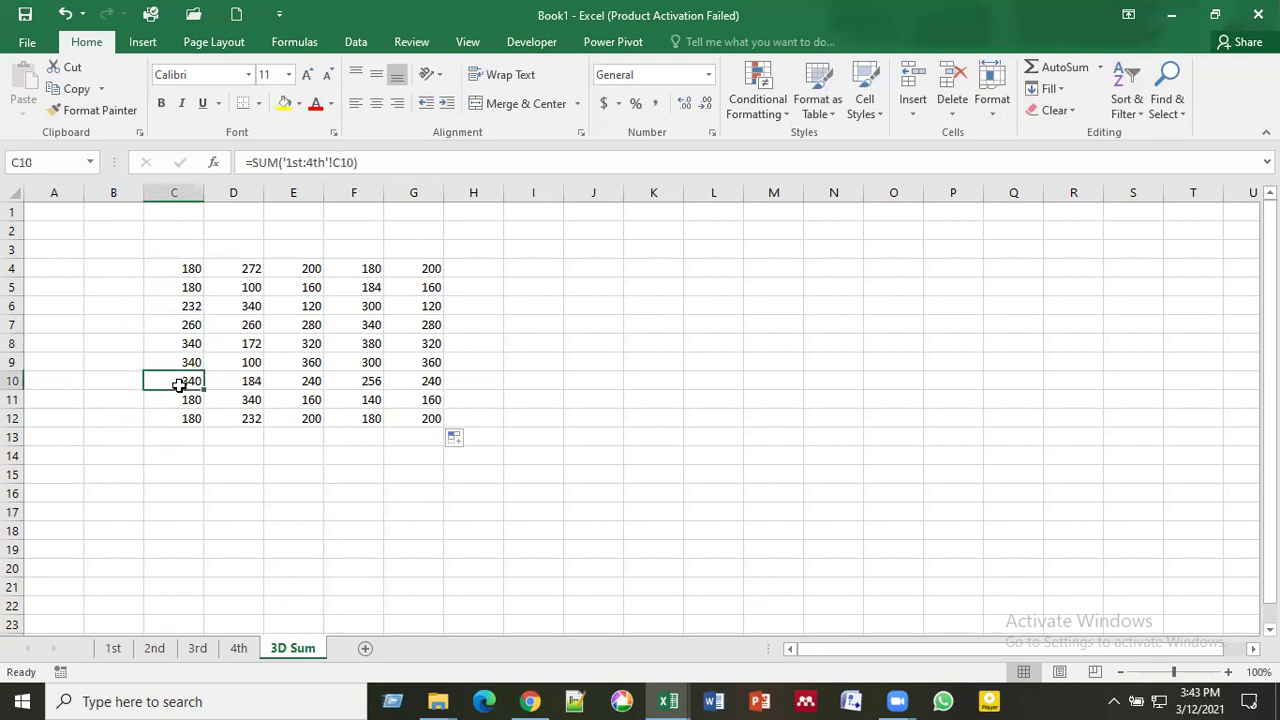
Step: Check the position of the Sub-1 marks on sheets 1st and 2nd, including C4 and C8 on 2nd
left_click(112, 650)
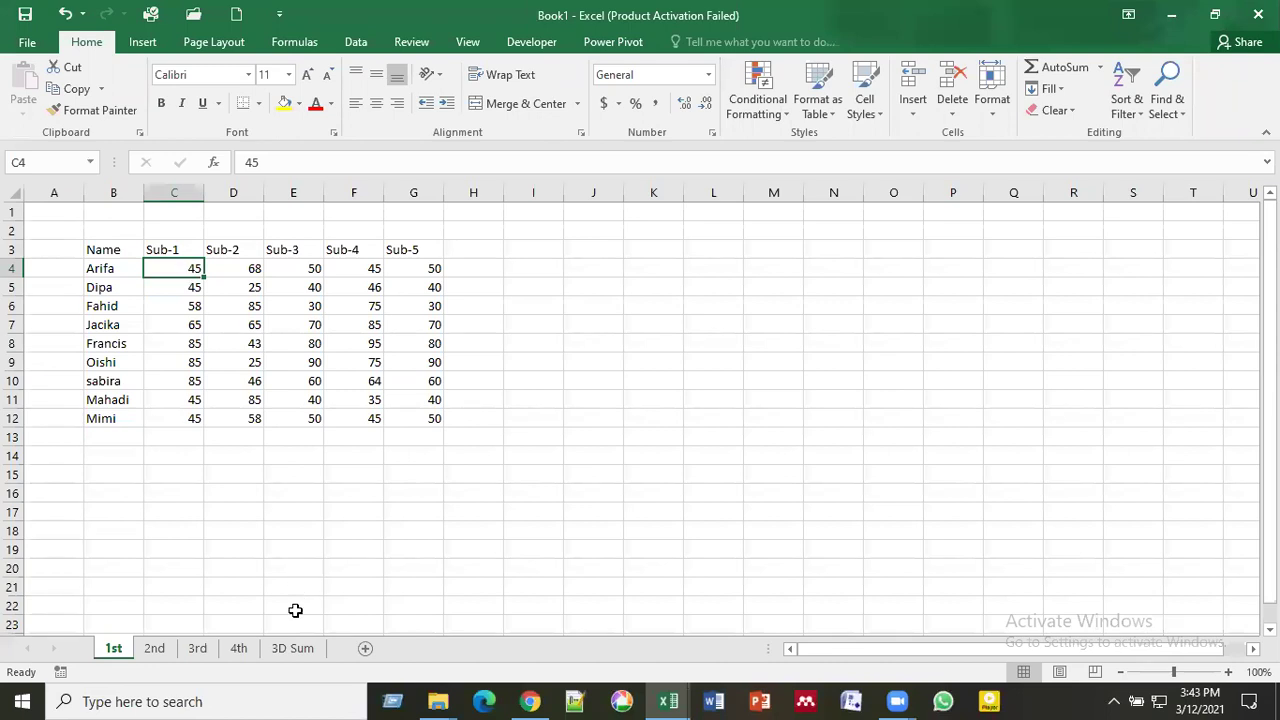
left_click(158, 648)
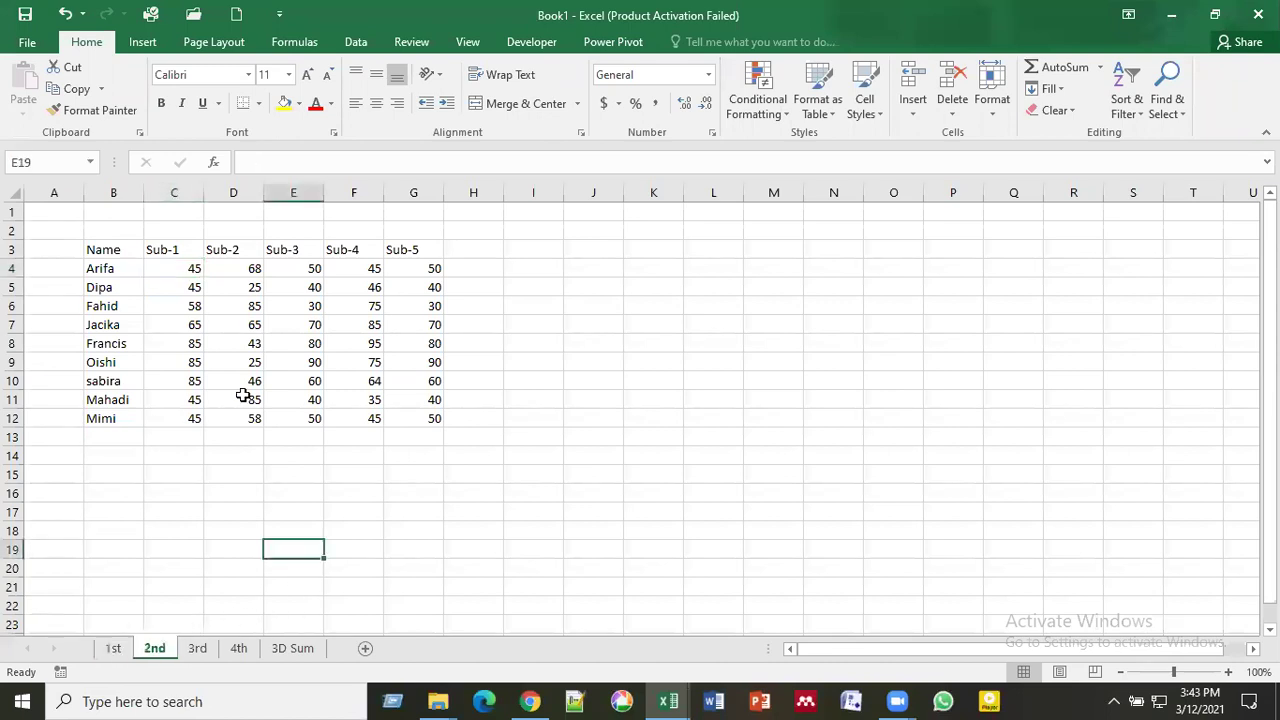
left_click(190, 268)
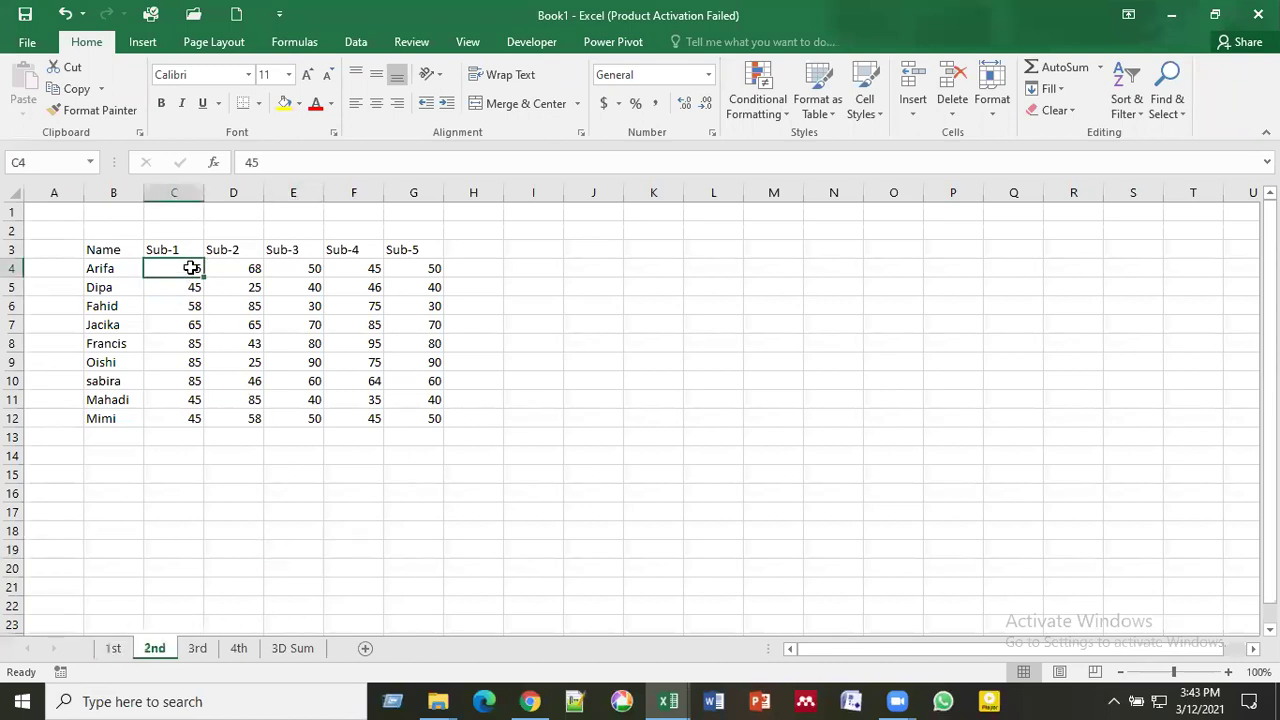
left_click(175, 345)
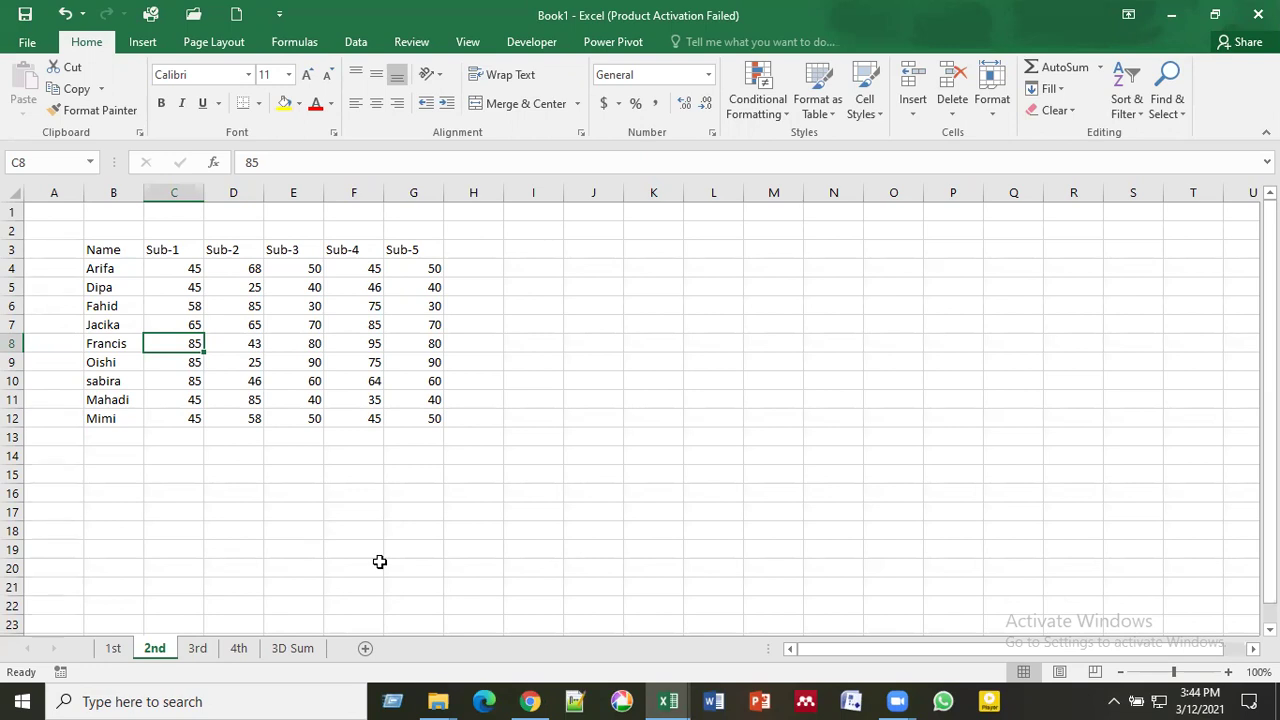
Step: Add a new worksheet after 3D Sum and name it "static all"
left_click(364, 649)
left_click_drag(229, 651, 394, 650)
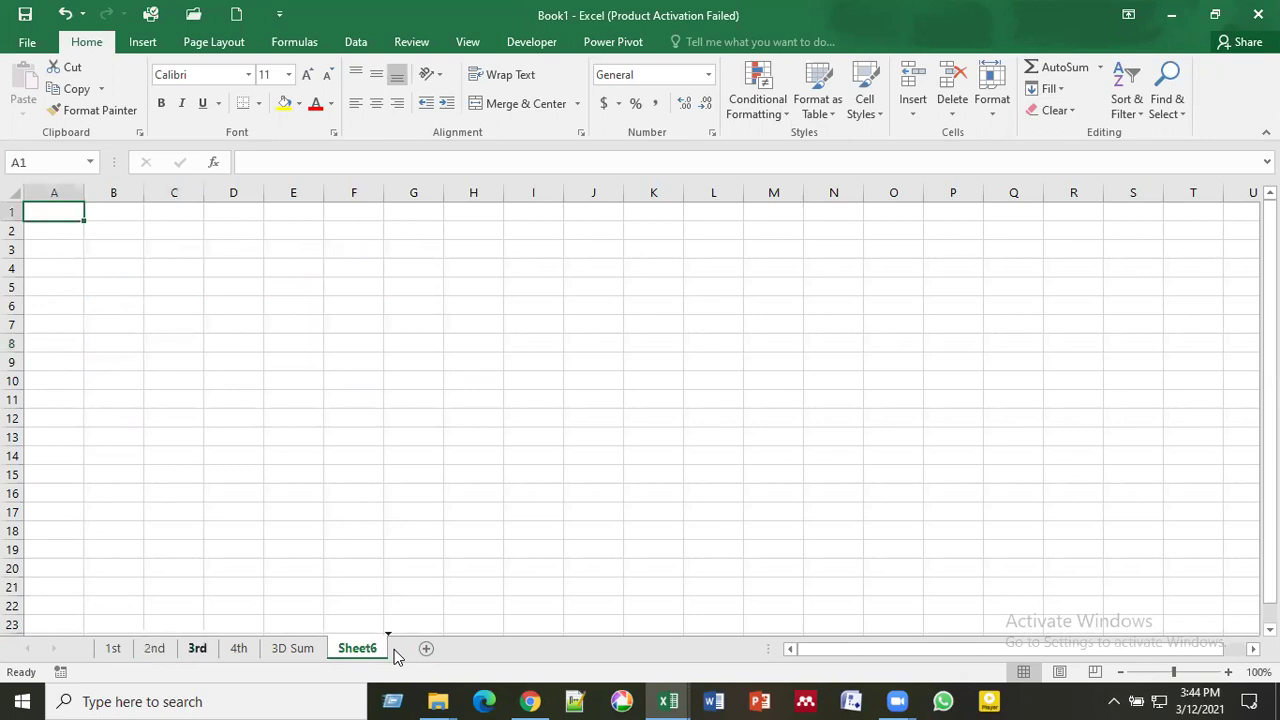
double_click(370, 648)
type("staticall")
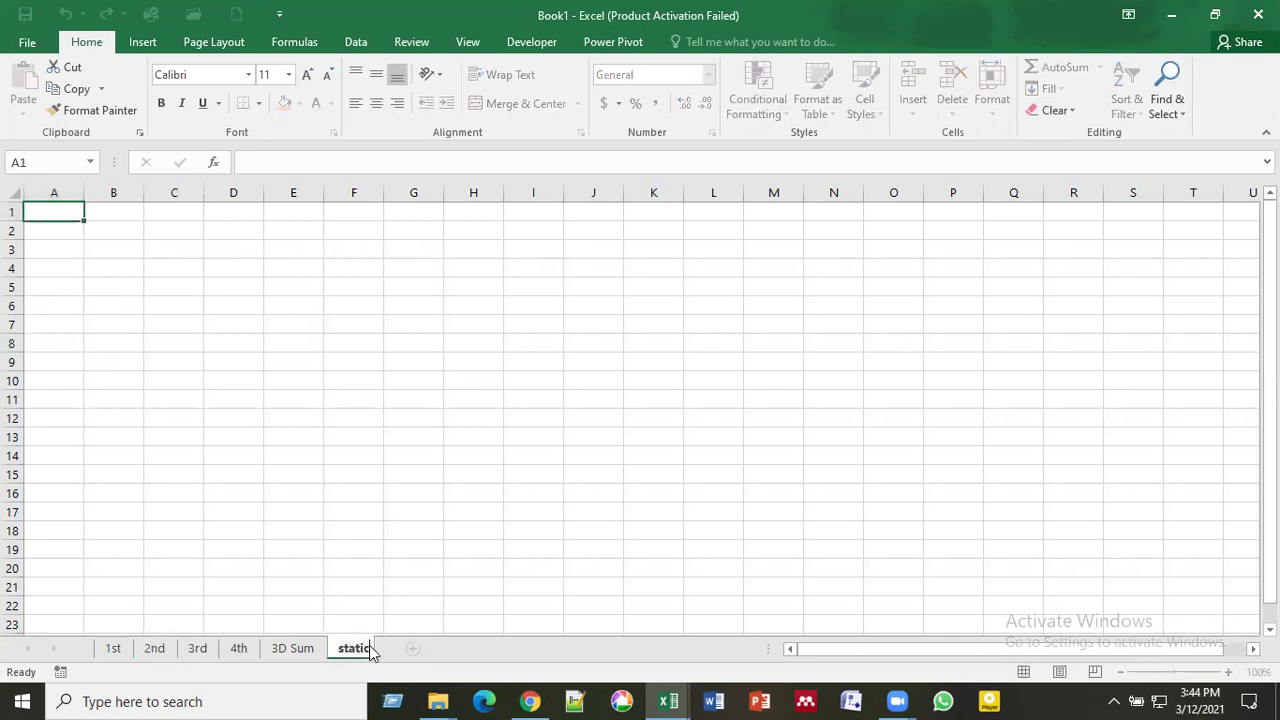
key("Return")
left_click(576, 490)
left_click(474, 418)
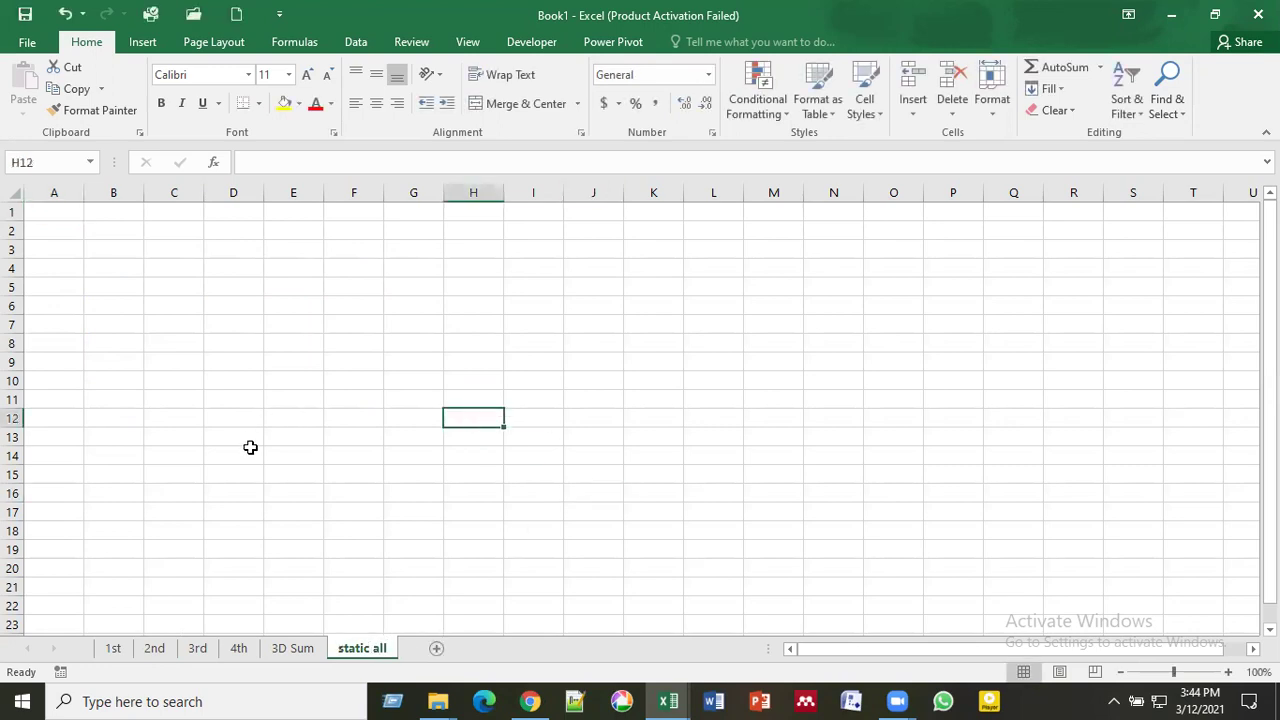
Step: Compare the table positions on sheets 1st, 3D Sum, 2nd and 3rd
left_click(111, 649)
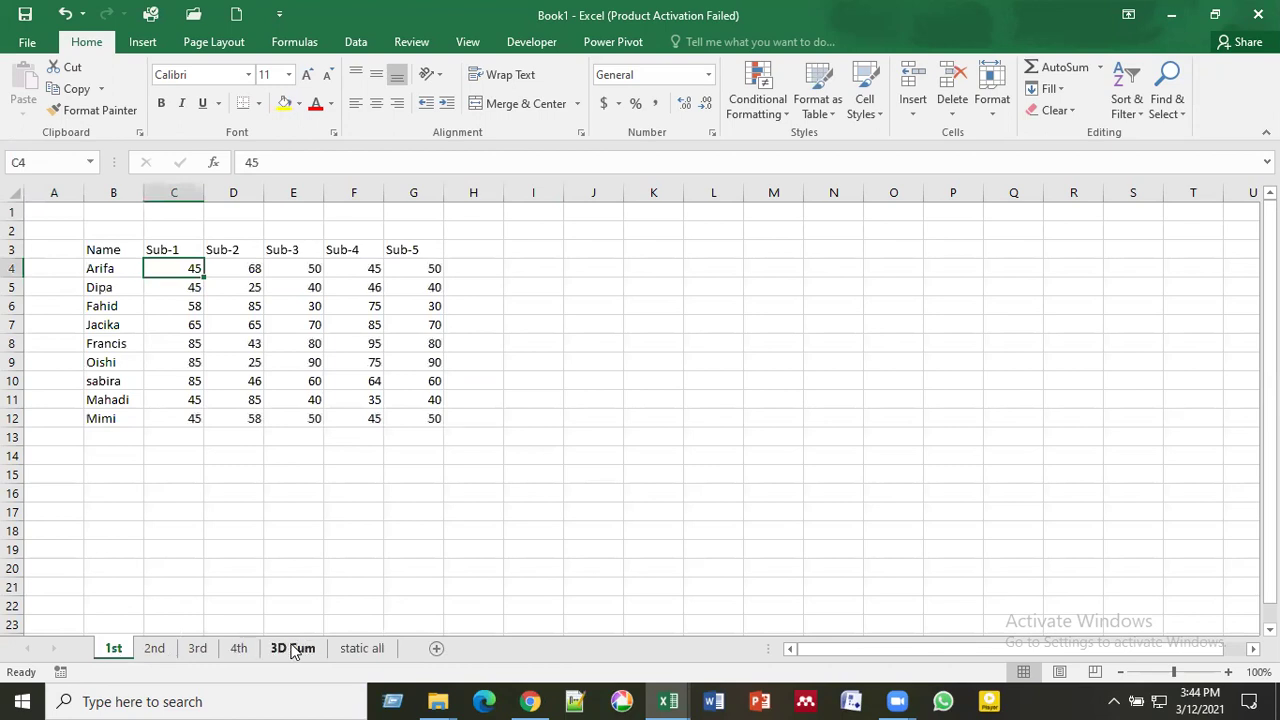
left_click(288, 650)
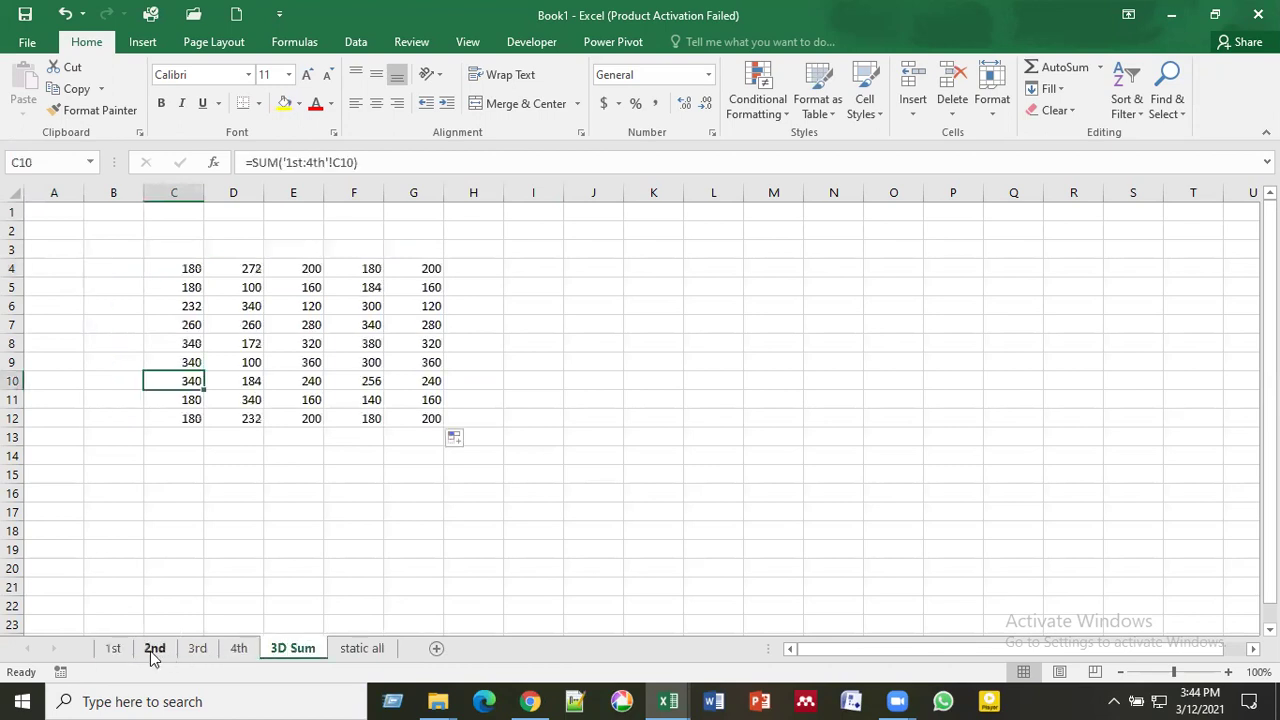
left_click(151, 650)
left_click(199, 650)
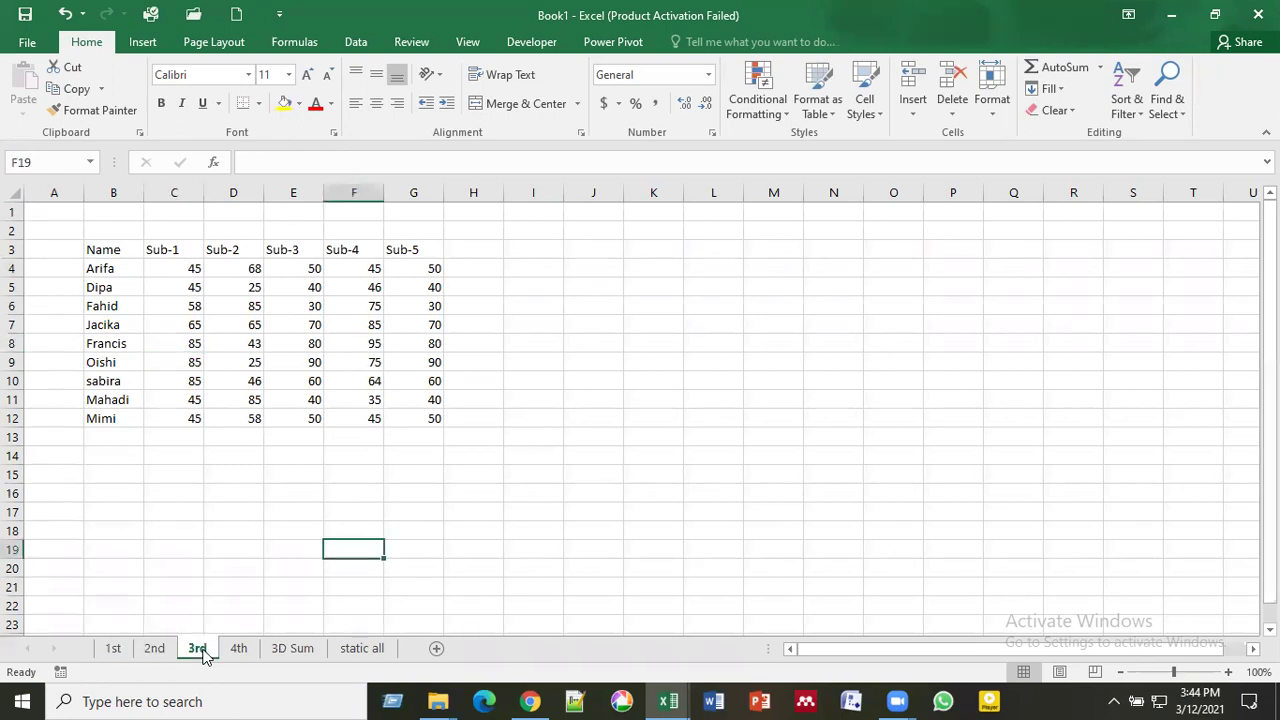
Step: On sheet 1st, move the whole marks table so that its Name header sits in G3
left_click(114, 651)
left_click(128, 368)
left_click(100, 262)
key("ctrl+a")
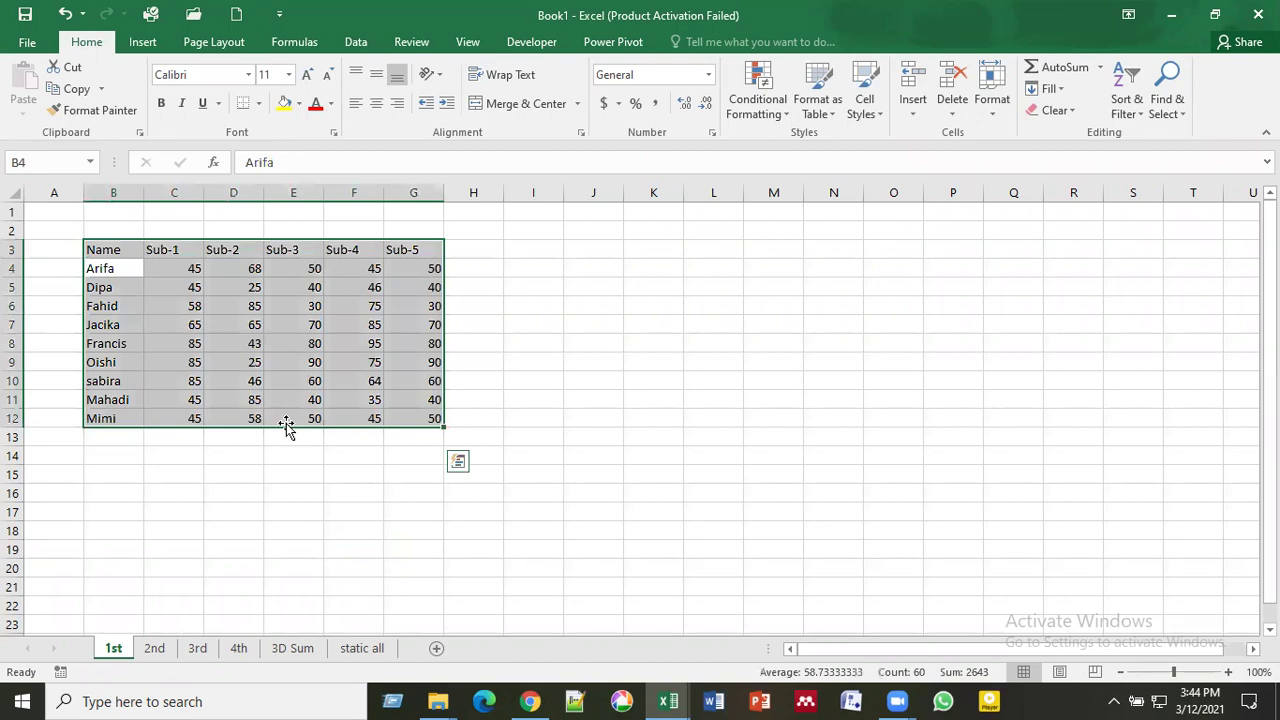
left_click_drag(286, 425, 577, 409)
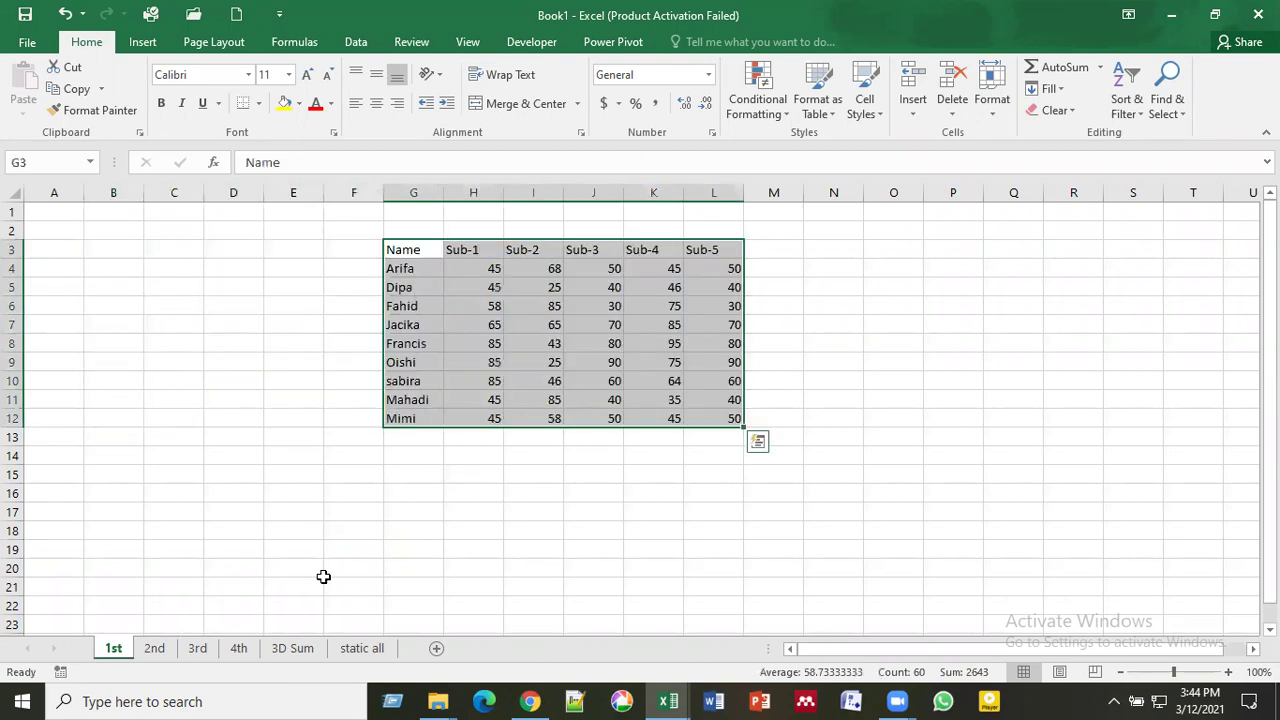
Step: On sheet 2nd, move the whole marks table down so that it starts in B12
left_click(156, 648)
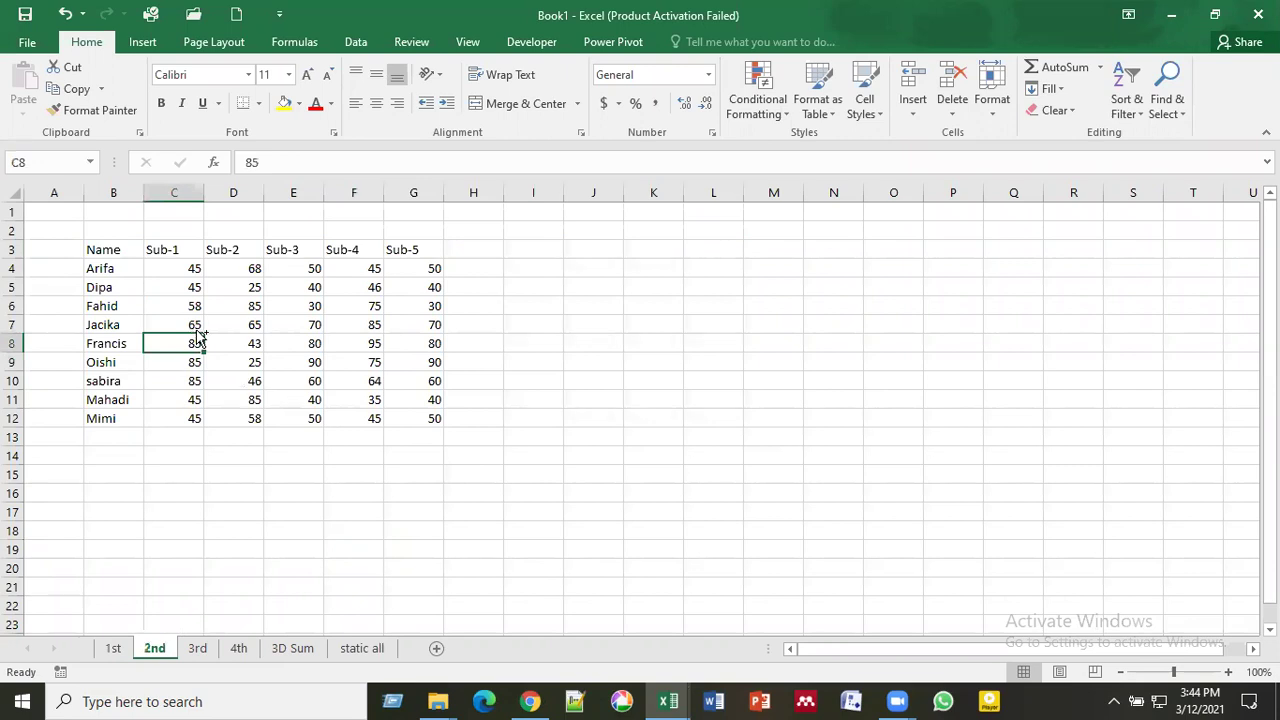
key("ctrl+a")
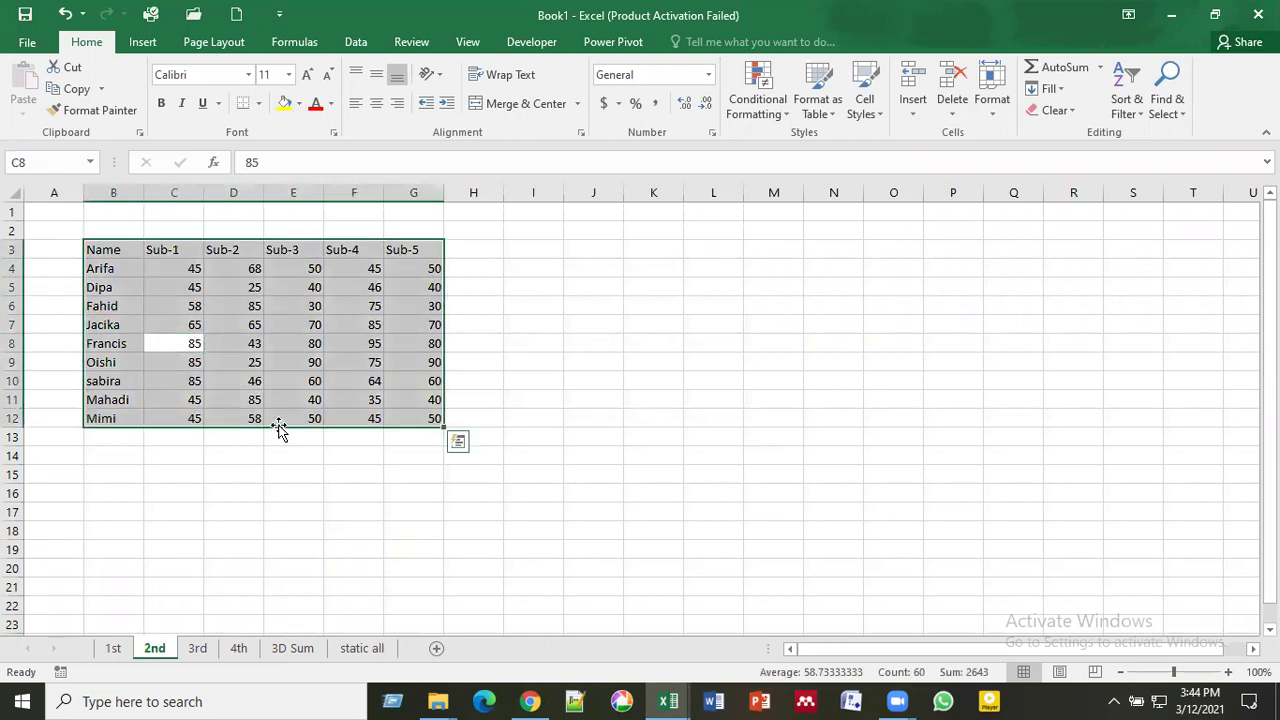
left_click_drag(278, 425, 274, 590)
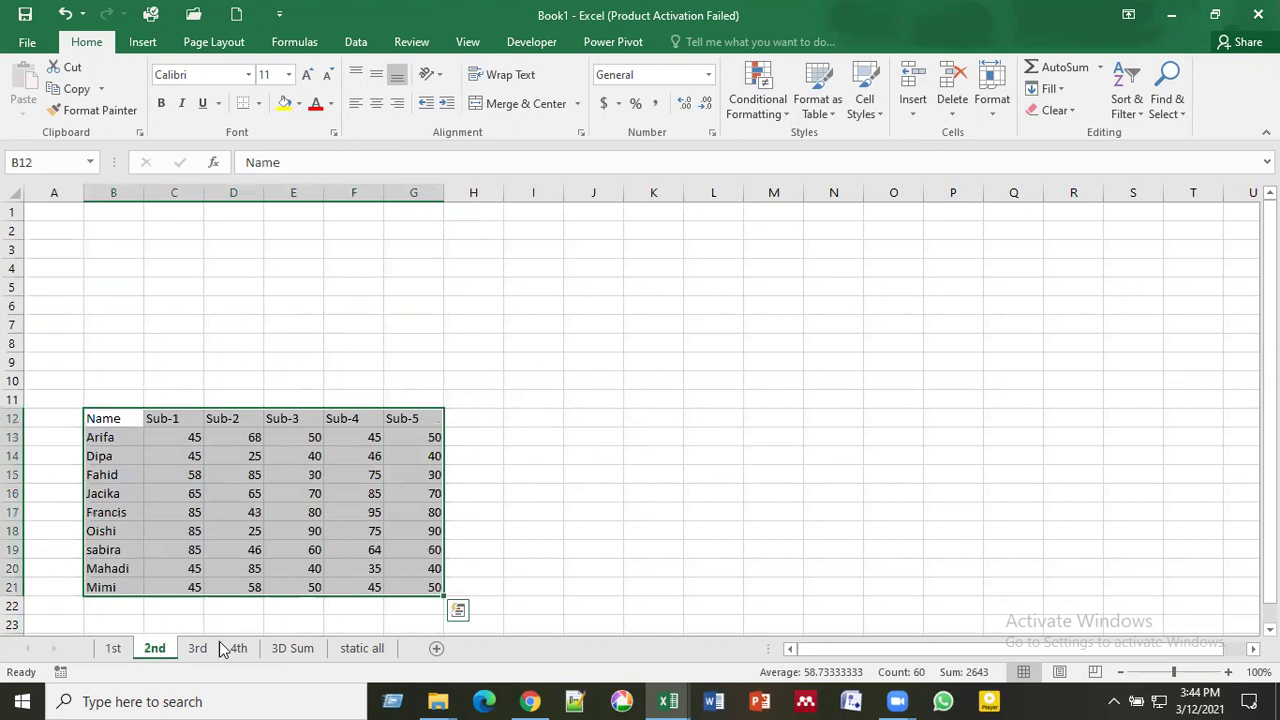
Step: On sheet 3rd, move the whole marks table two columns across so that it starts in D3
left_click(198, 650)
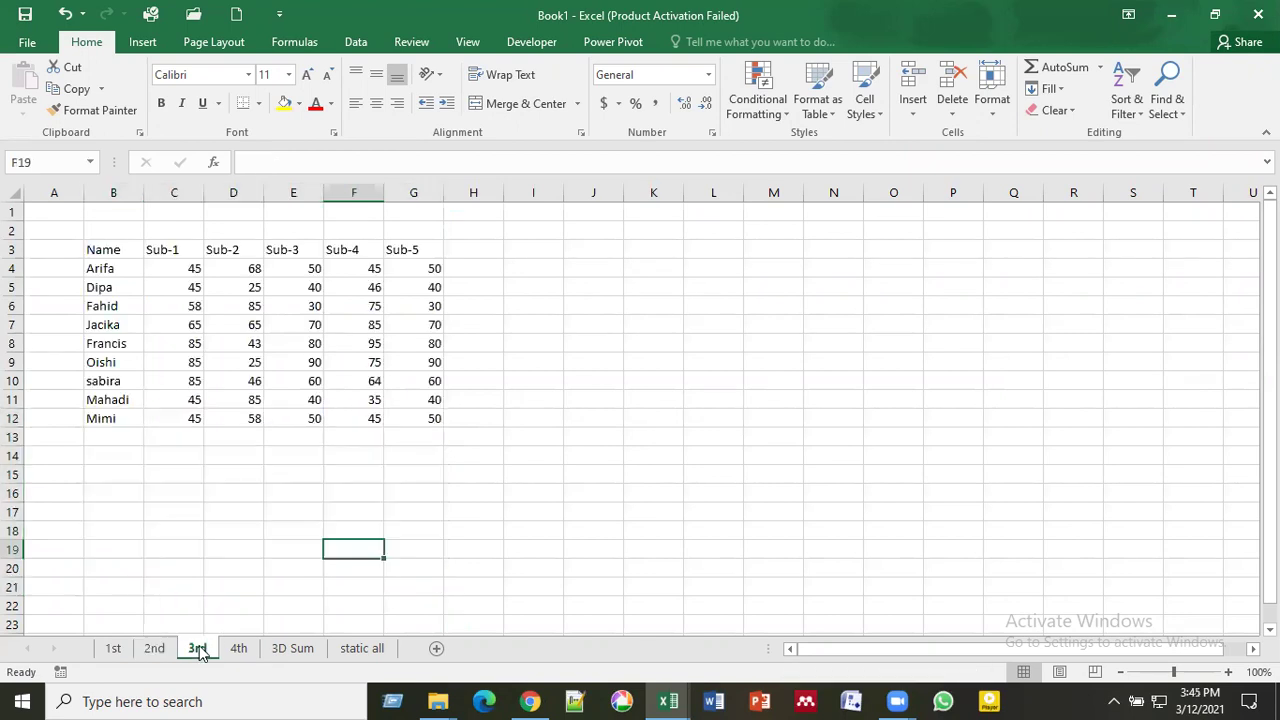
left_click(147, 285)
key("ctrl+a")
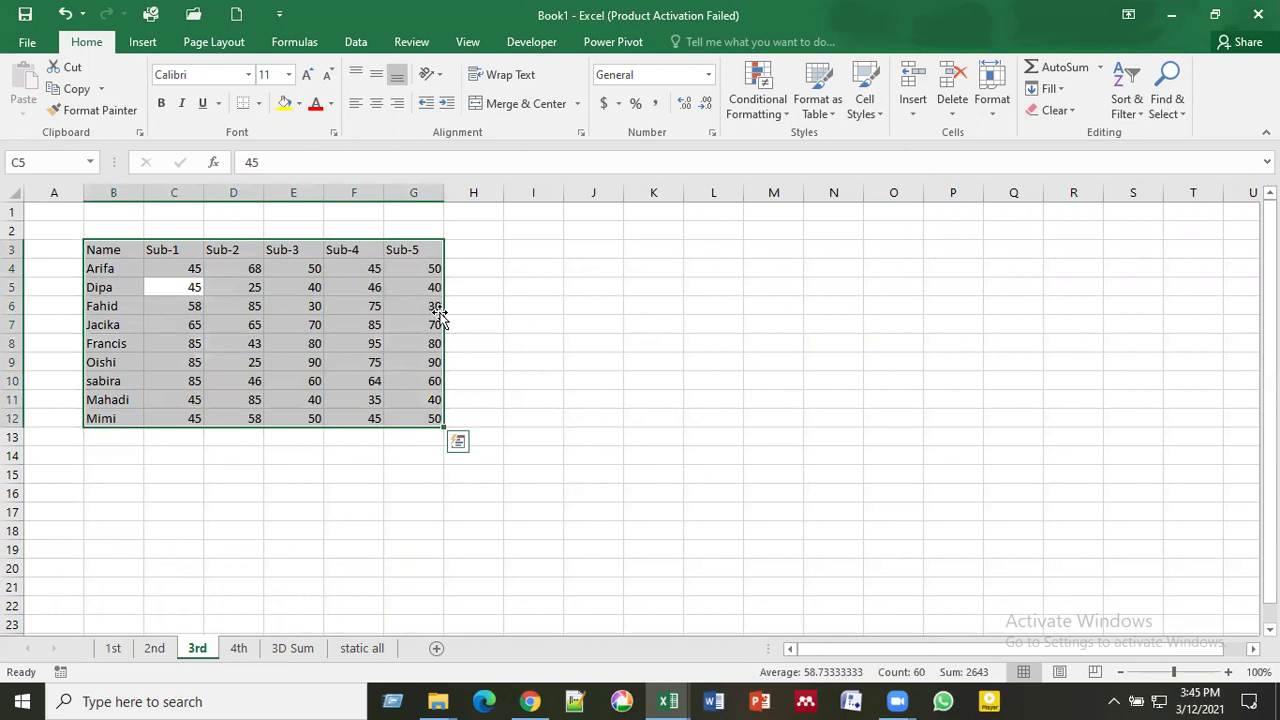
left_click_drag(440, 318, 562, 318)
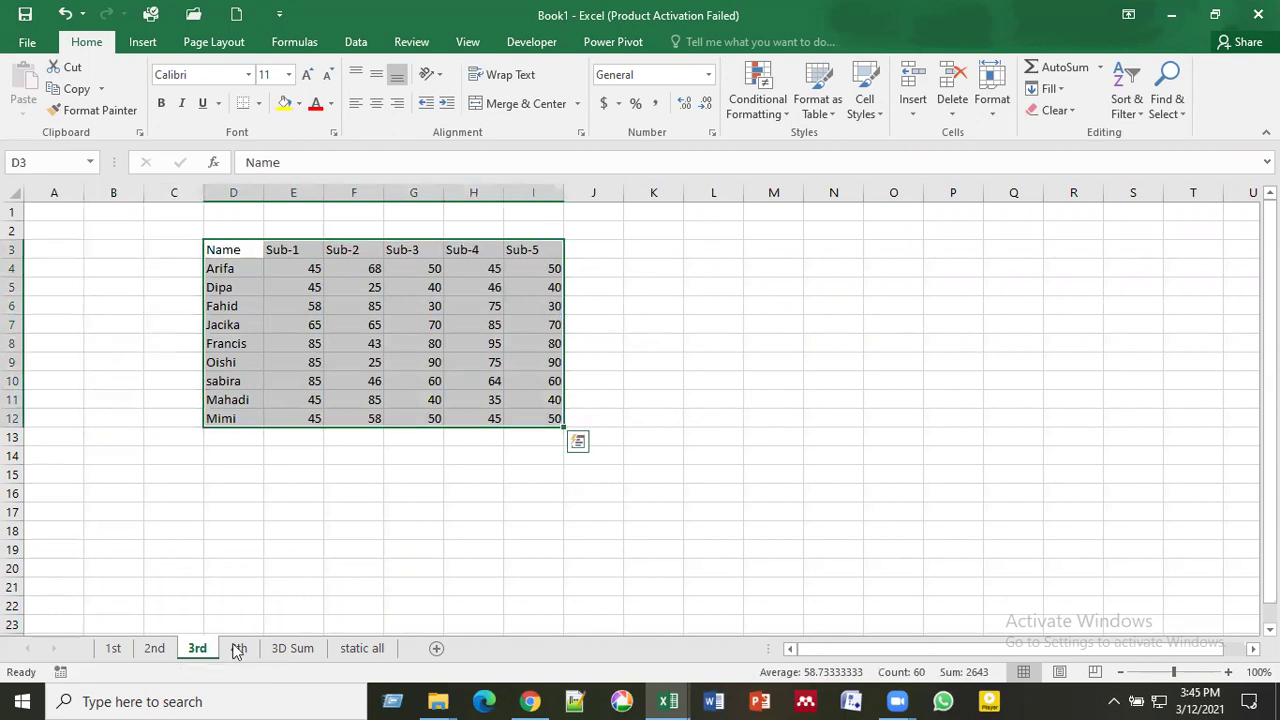
Step: On sheet 4th, move the whole marks table so that it starts in F8, and deselect it
left_click(237, 648)
left_click(171, 318)
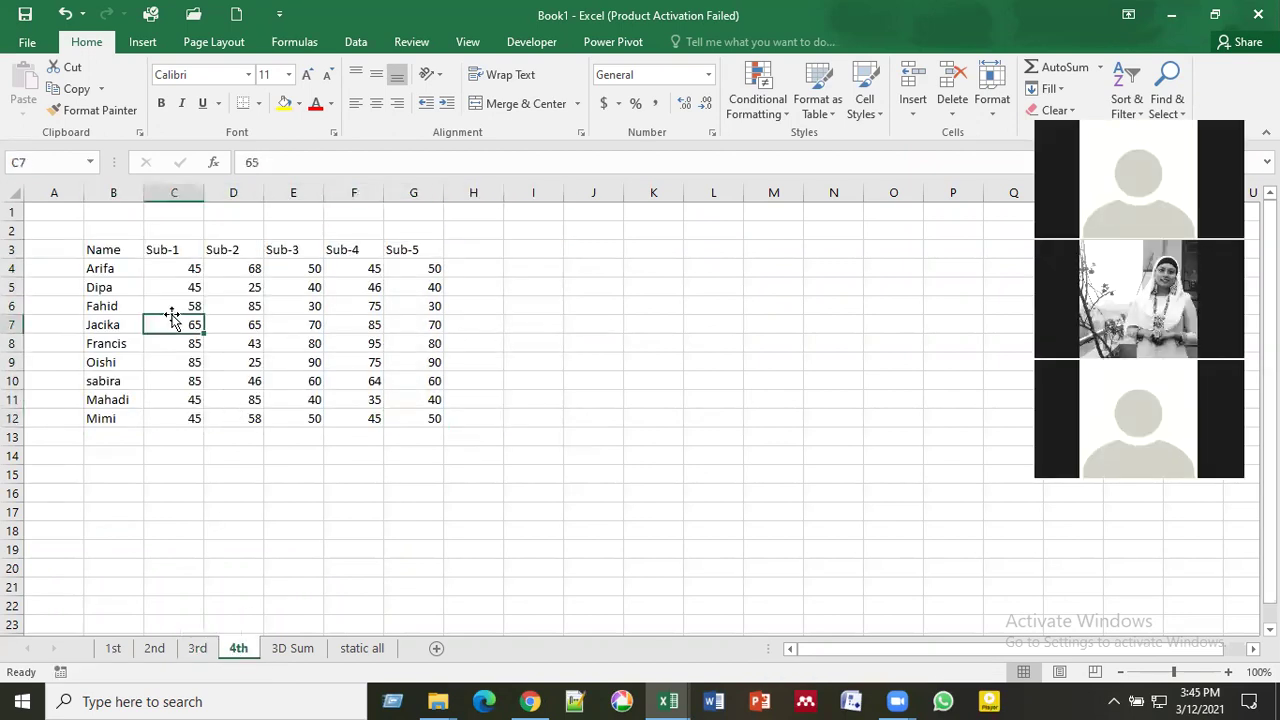
key("ctrl+a")
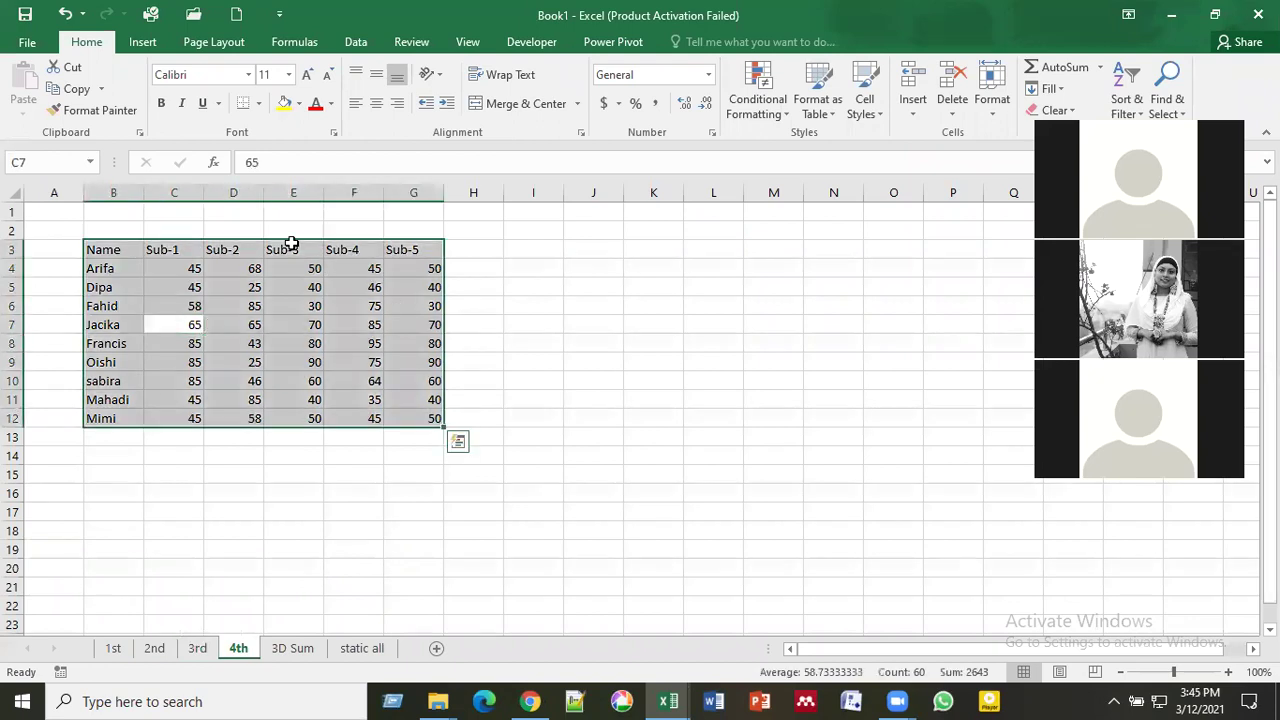
left_click_drag(288, 243, 510, 349)
left_click(186, 464)
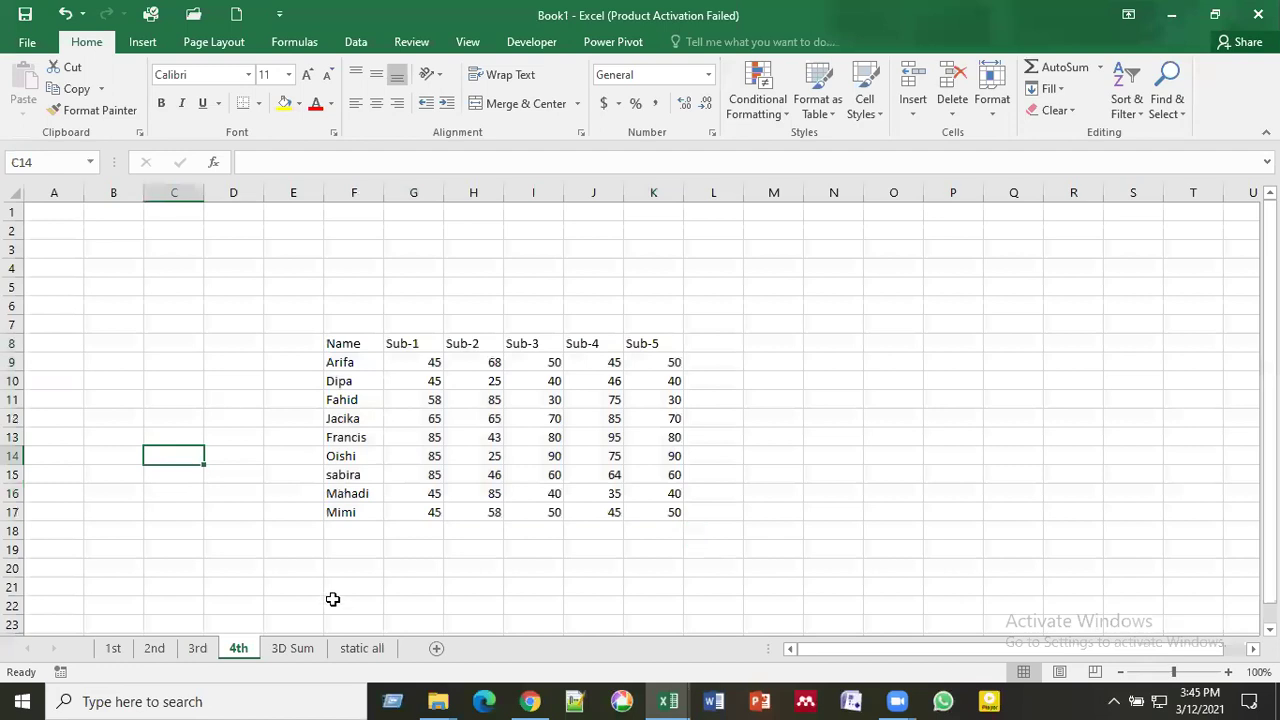
Step: Check how the totals and formulas on 3D Sum respond to the moved tables, including cell G8
left_click(278, 648)
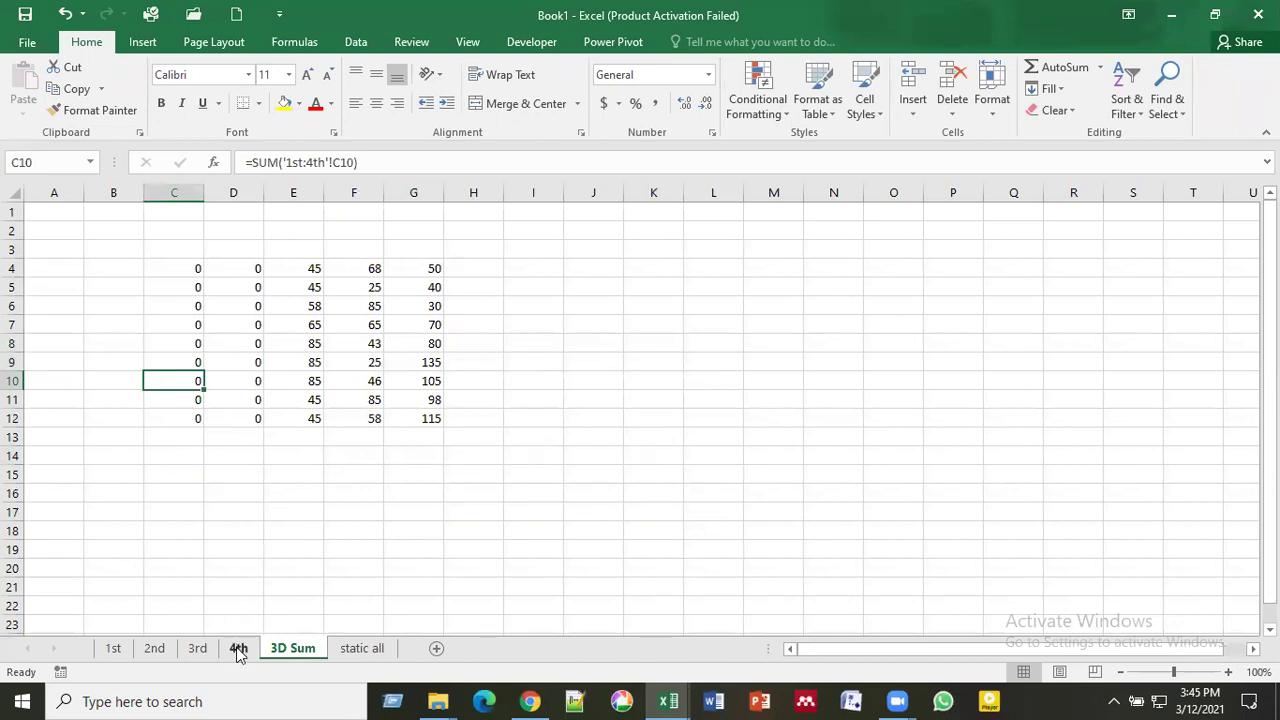
left_click(300, 326)
left_click(305, 305)
left_click(457, 262)
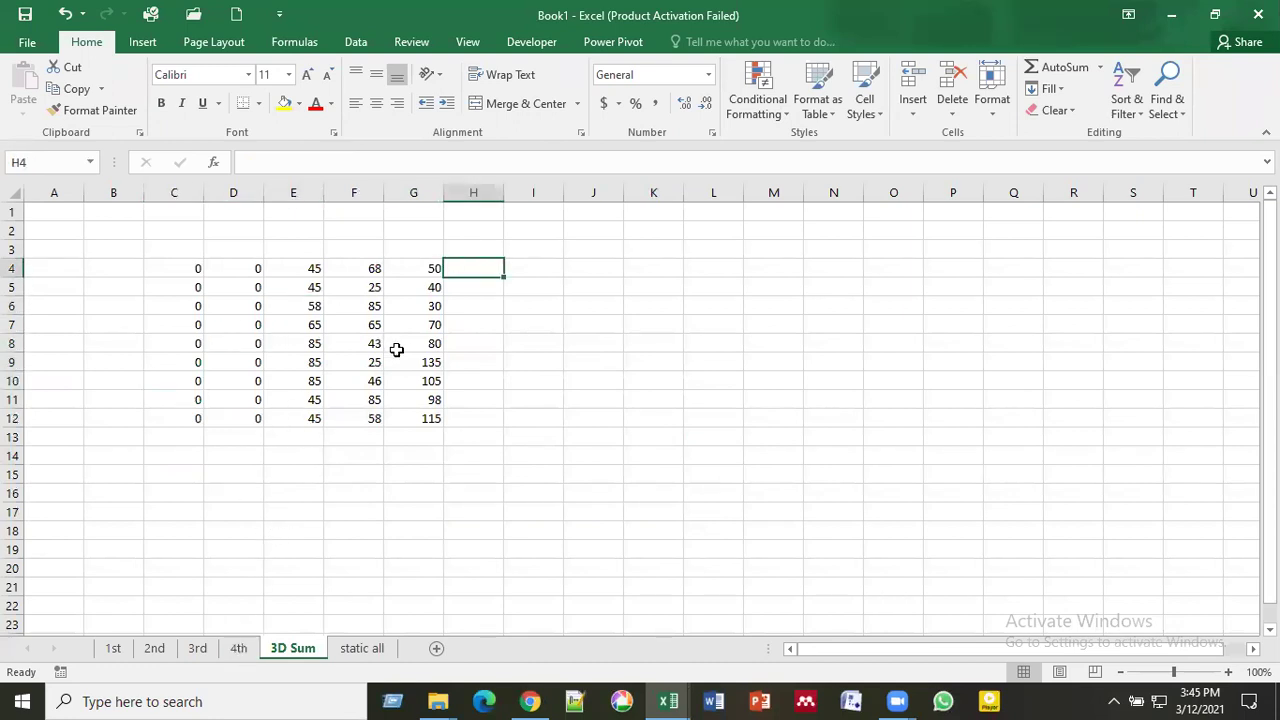
left_click(420, 345)
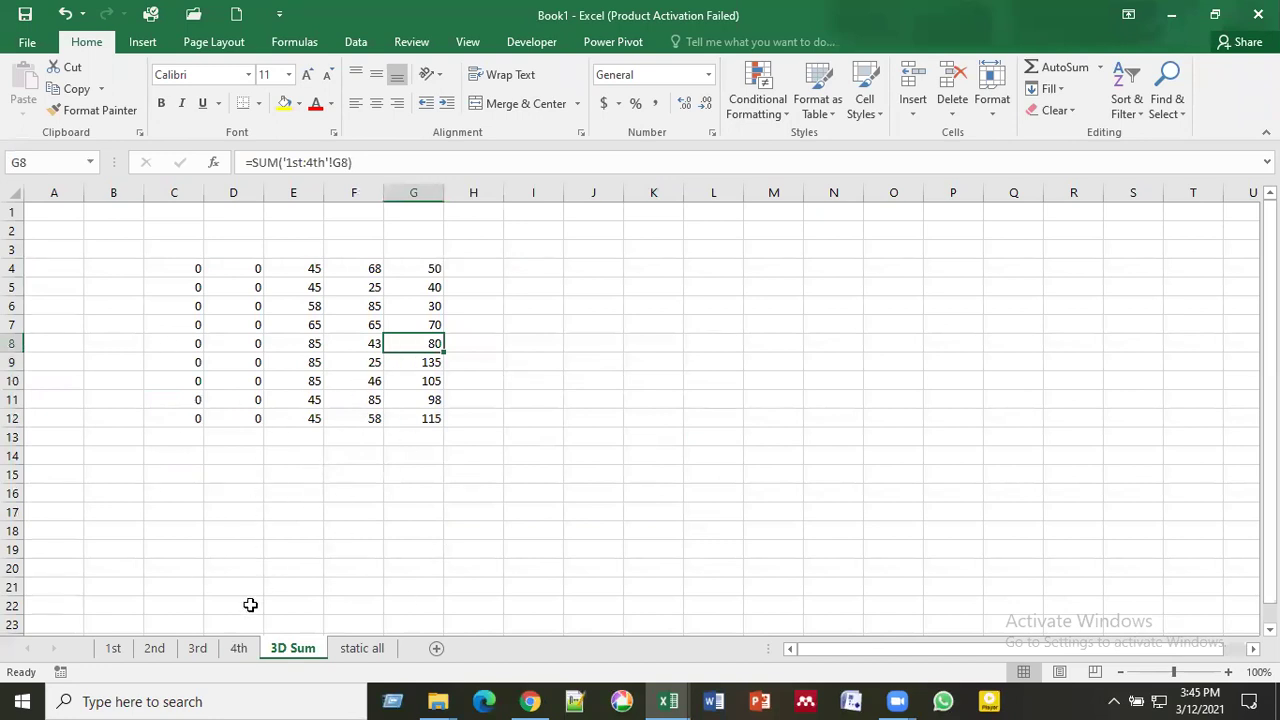
left_click(358, 650)
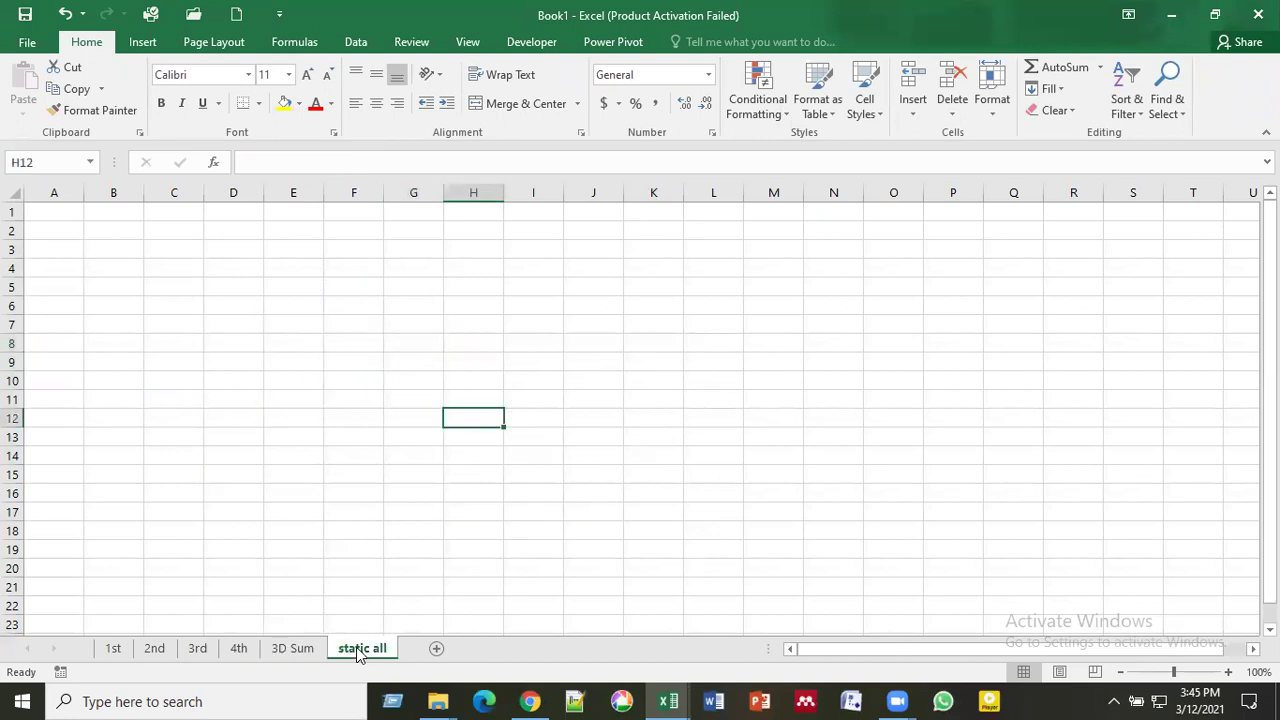
left_click(462, 310)
left_click(195, 268)
left_click(172, 357)
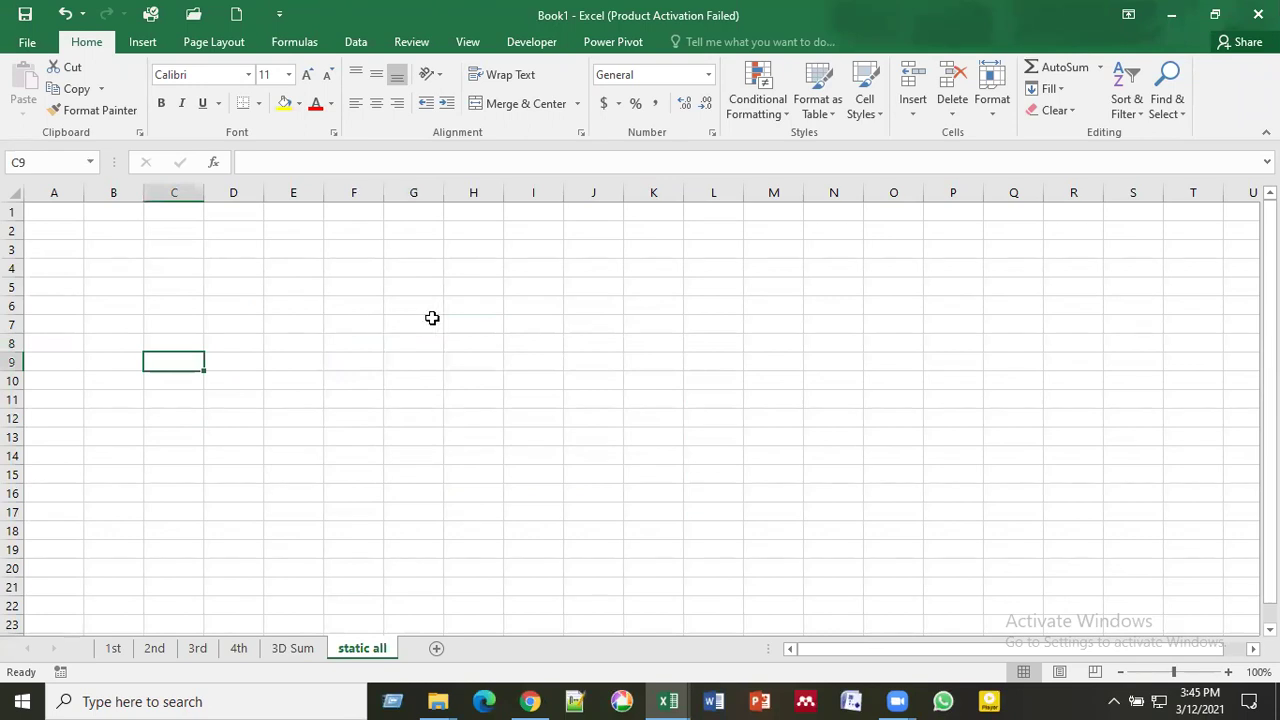
left_click(166, 285)
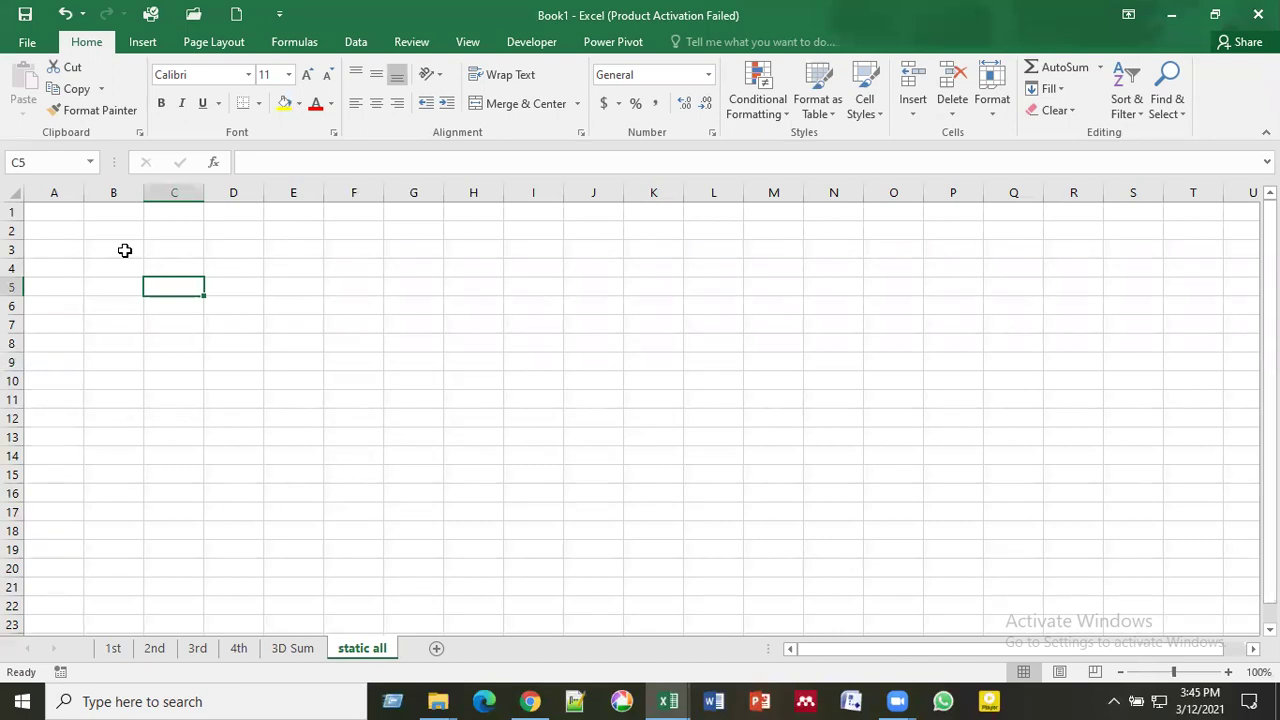
left_click(329, 277)
left_click(219, 262)
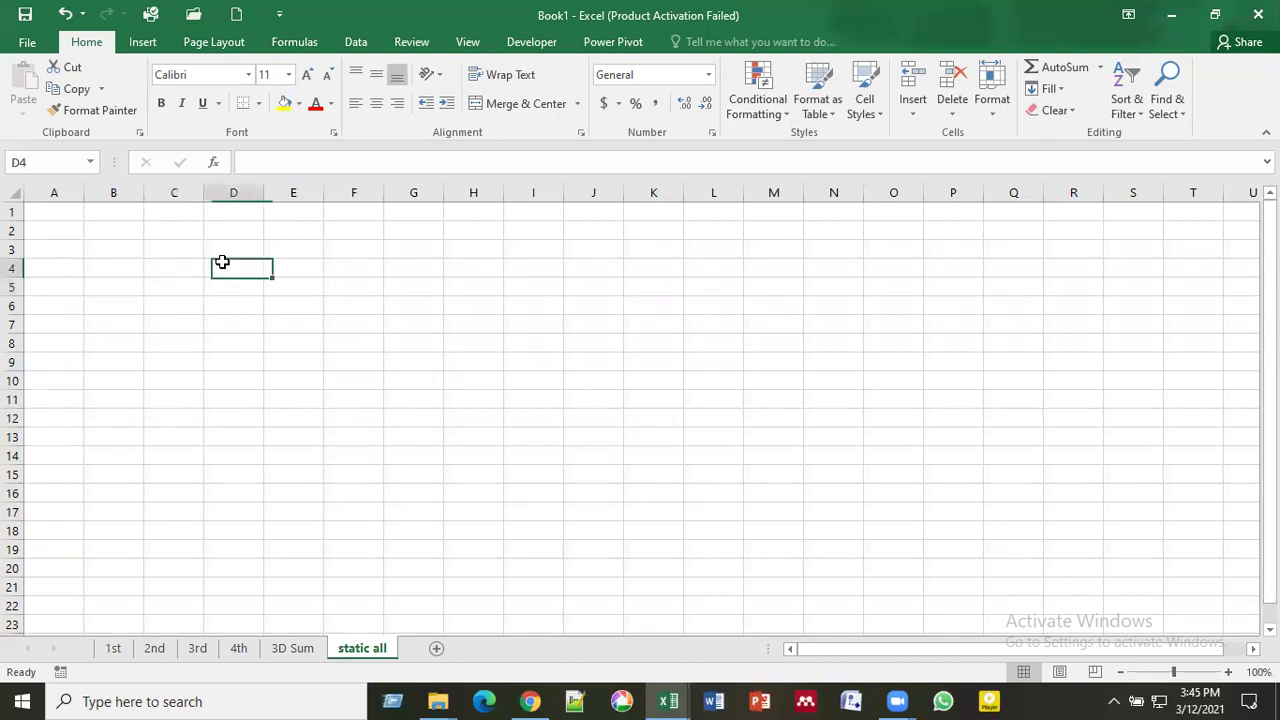
left_click(98, 246)
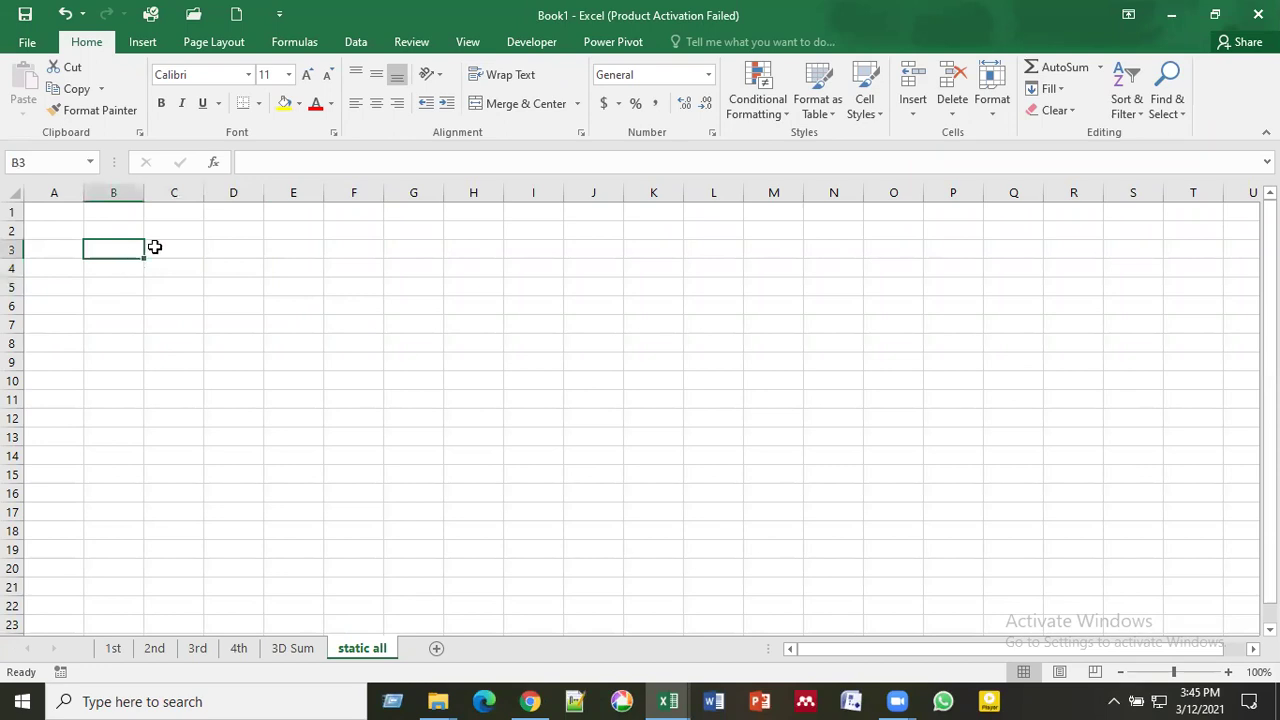
left_click(118, 266)
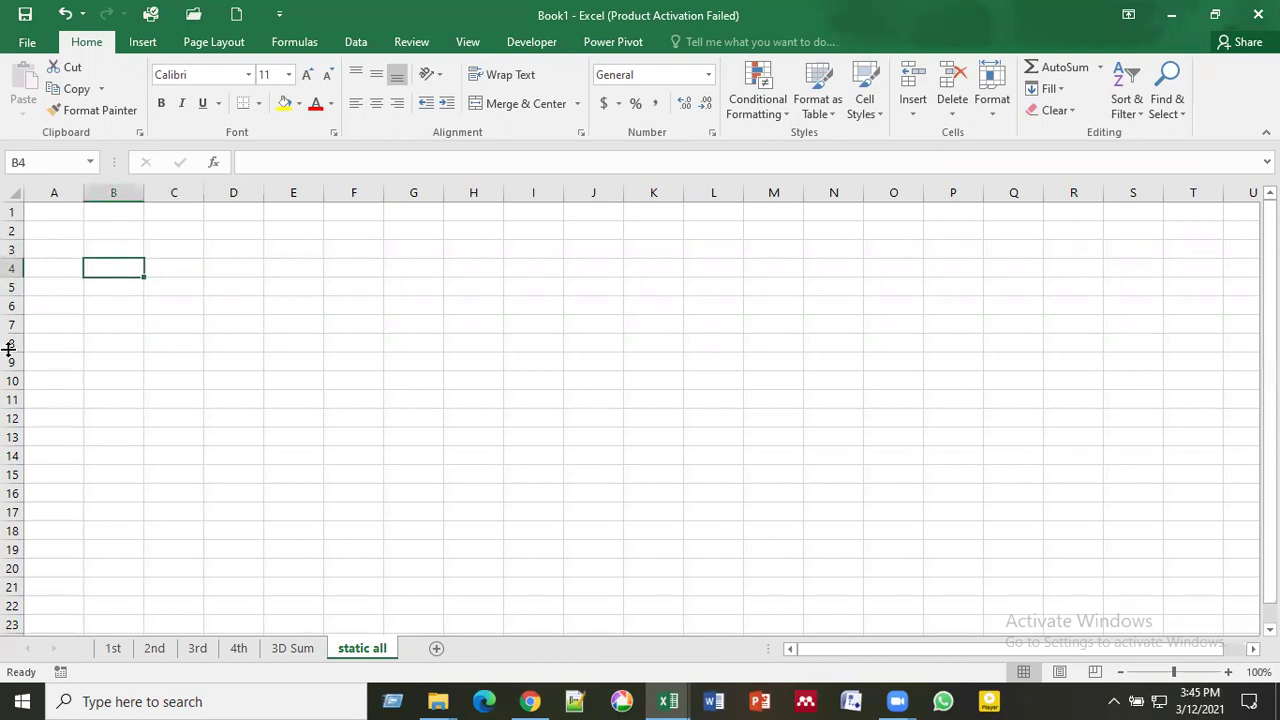
Step: Select cell B3 on static all as the destination, and check where the marks table starts on each of sheets 1st to 4th
left_click(127, 246)
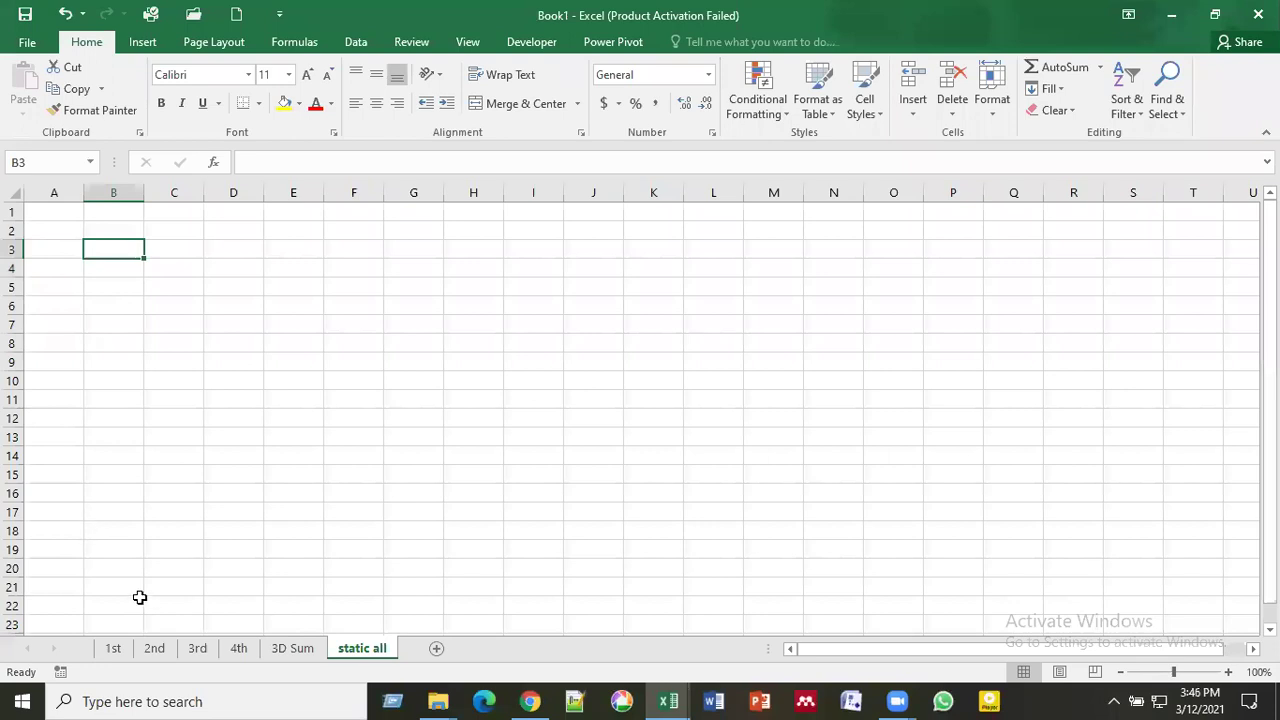
left_click(114, 650)
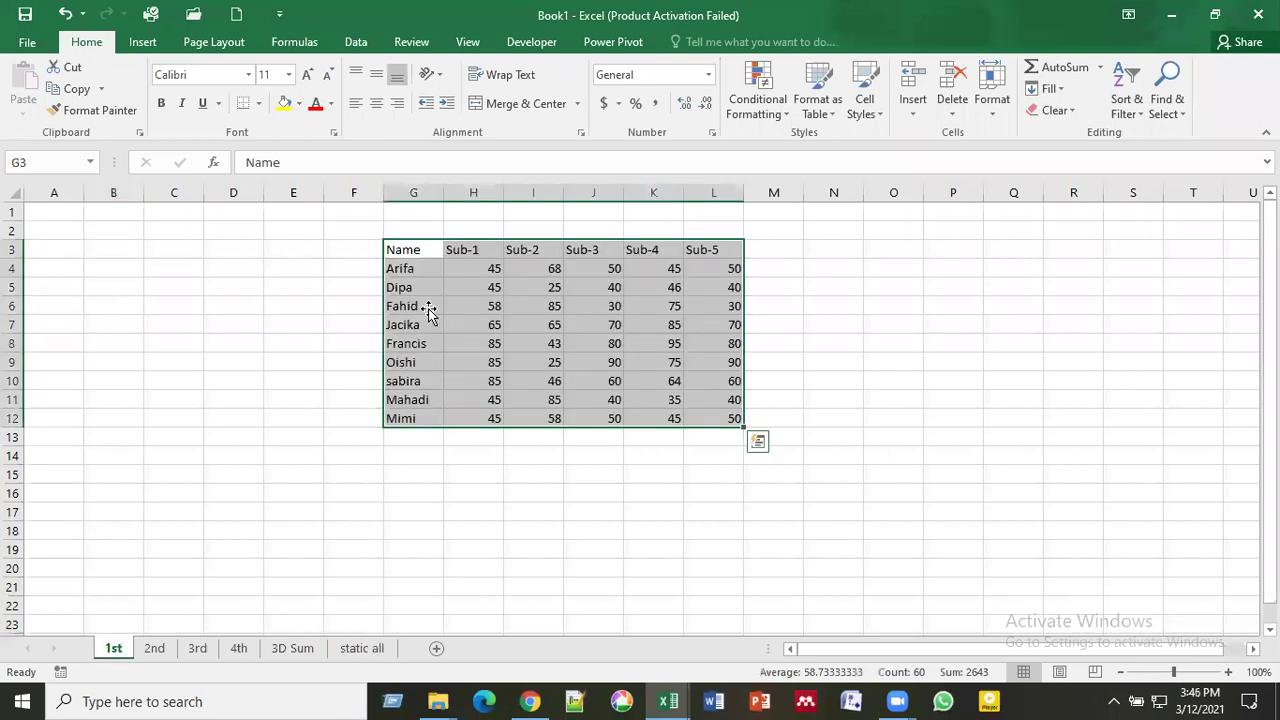
left_click(467, 271)
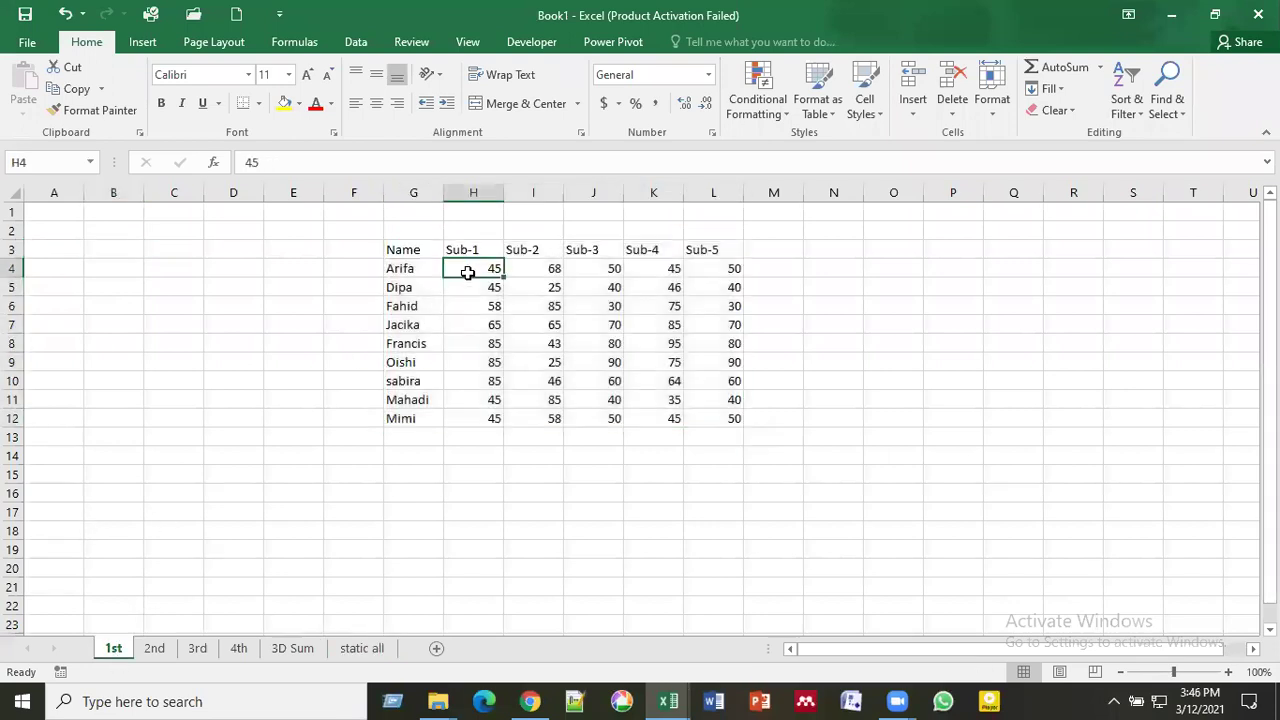
left_click(413, 249)
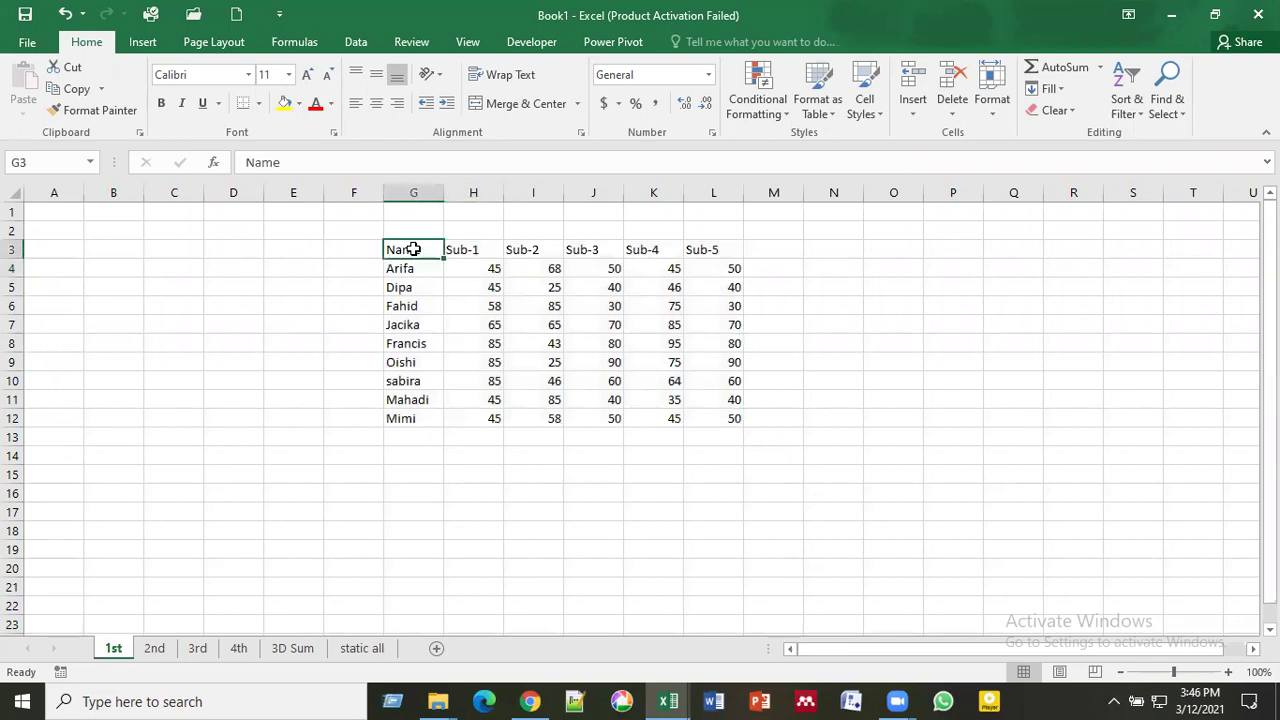
left_click(156, 648)
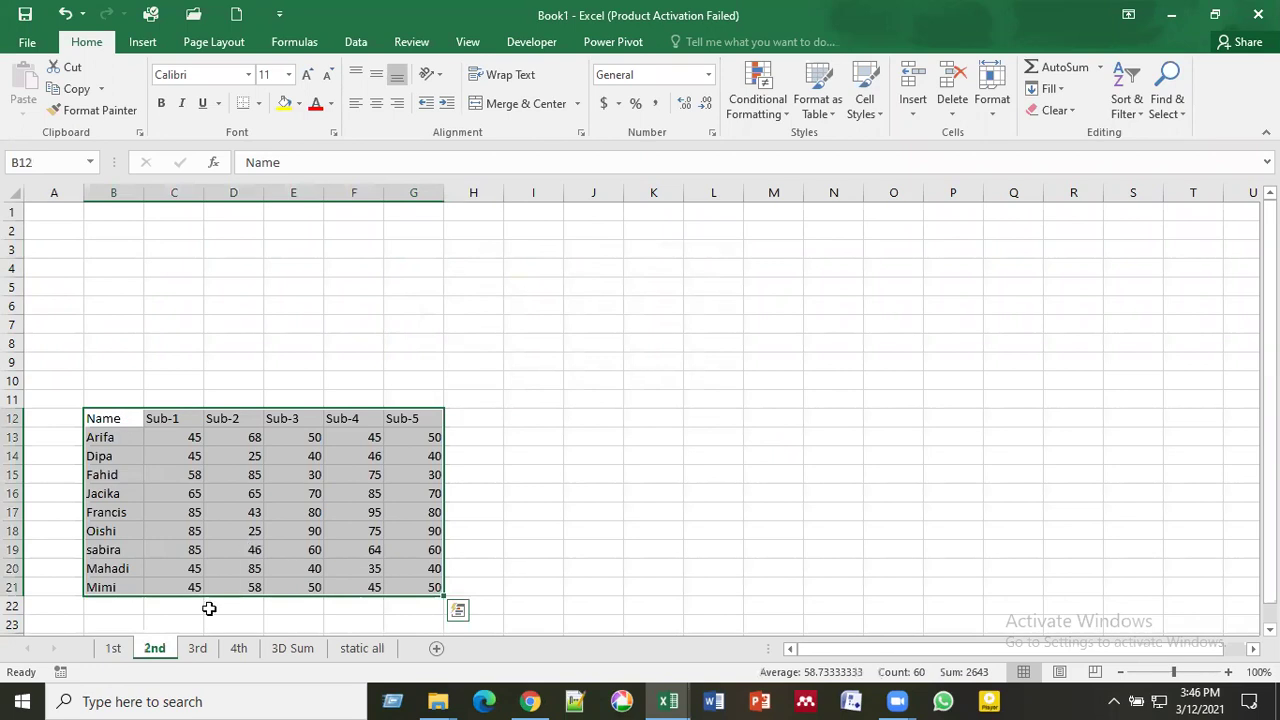
left_click(197, 648)
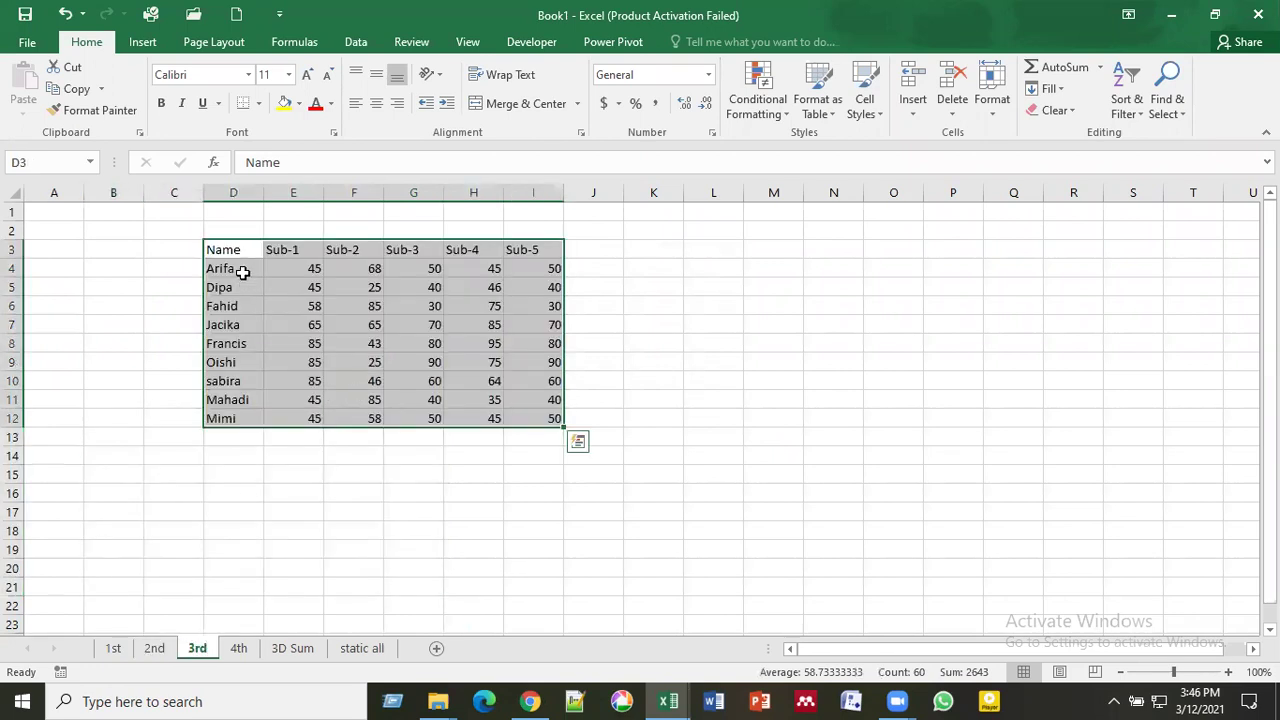
left_click(240, 650)
left_click(367, 344)
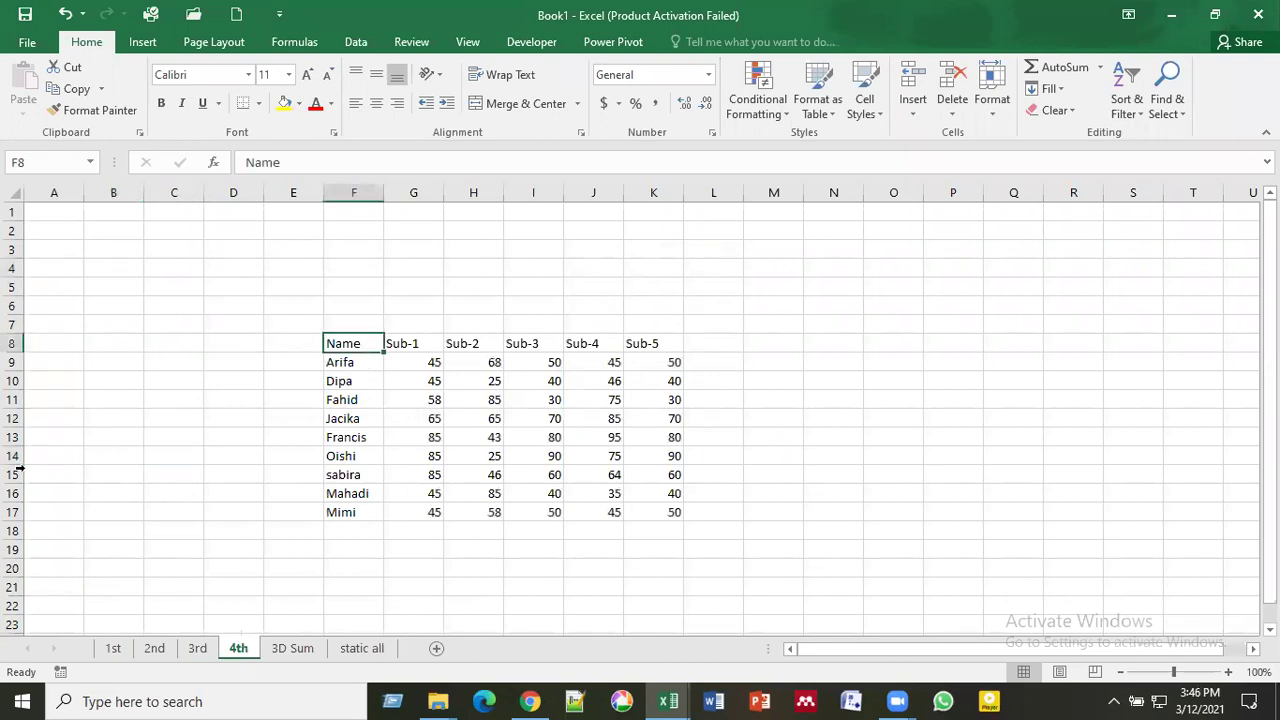
Step: On static all, start Consolidate at cell B3, reposition its dialog, and review the available functions, keeping Sum
left_click(362, 649)
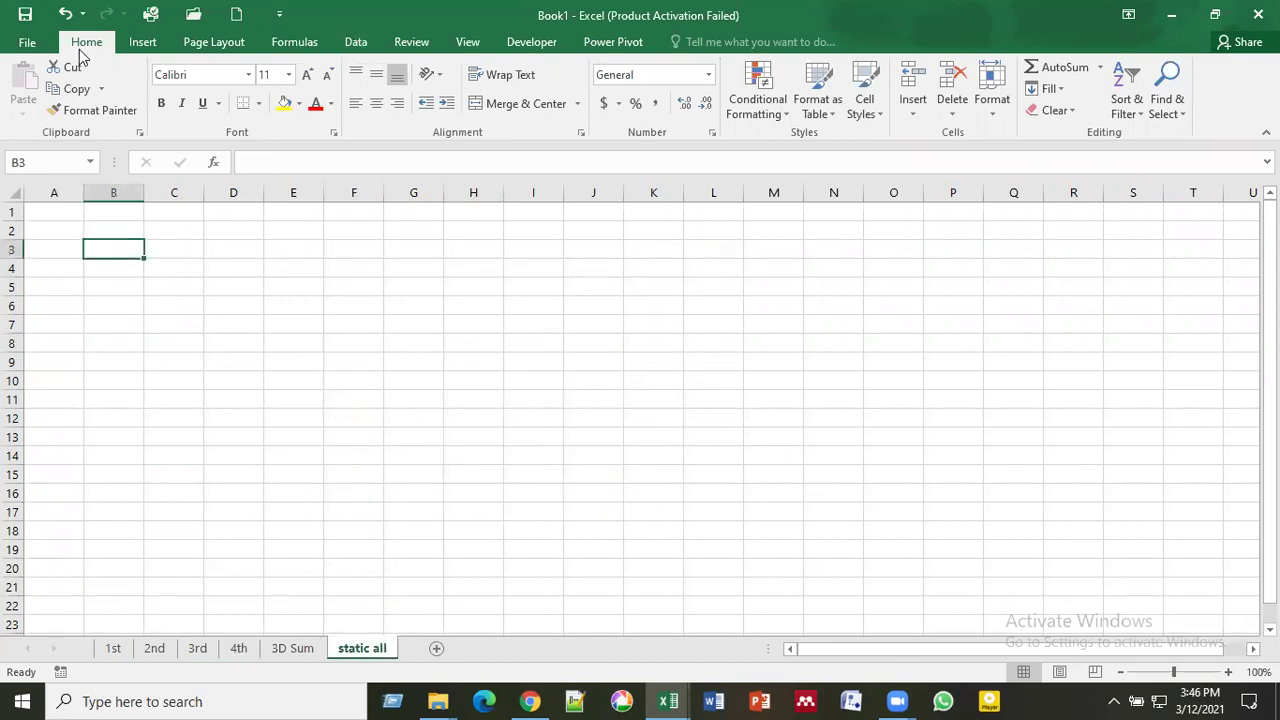
left_click(357, 42)
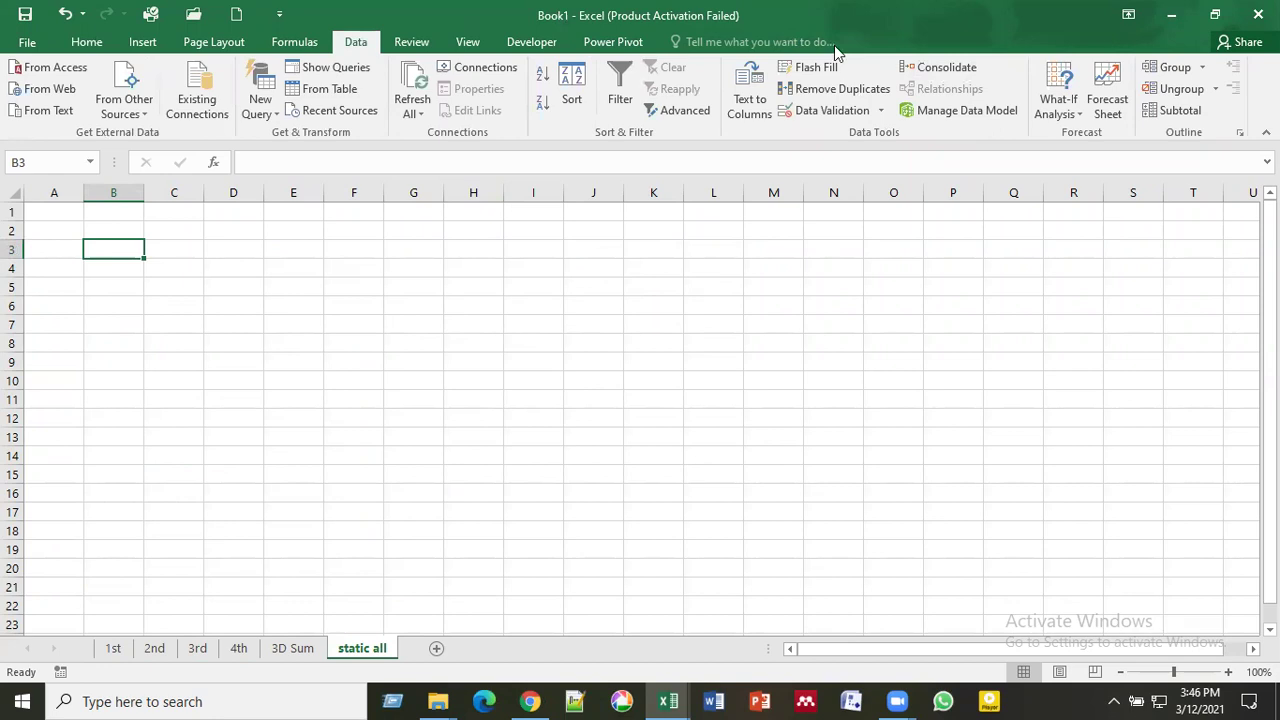
left_click(934, 72)
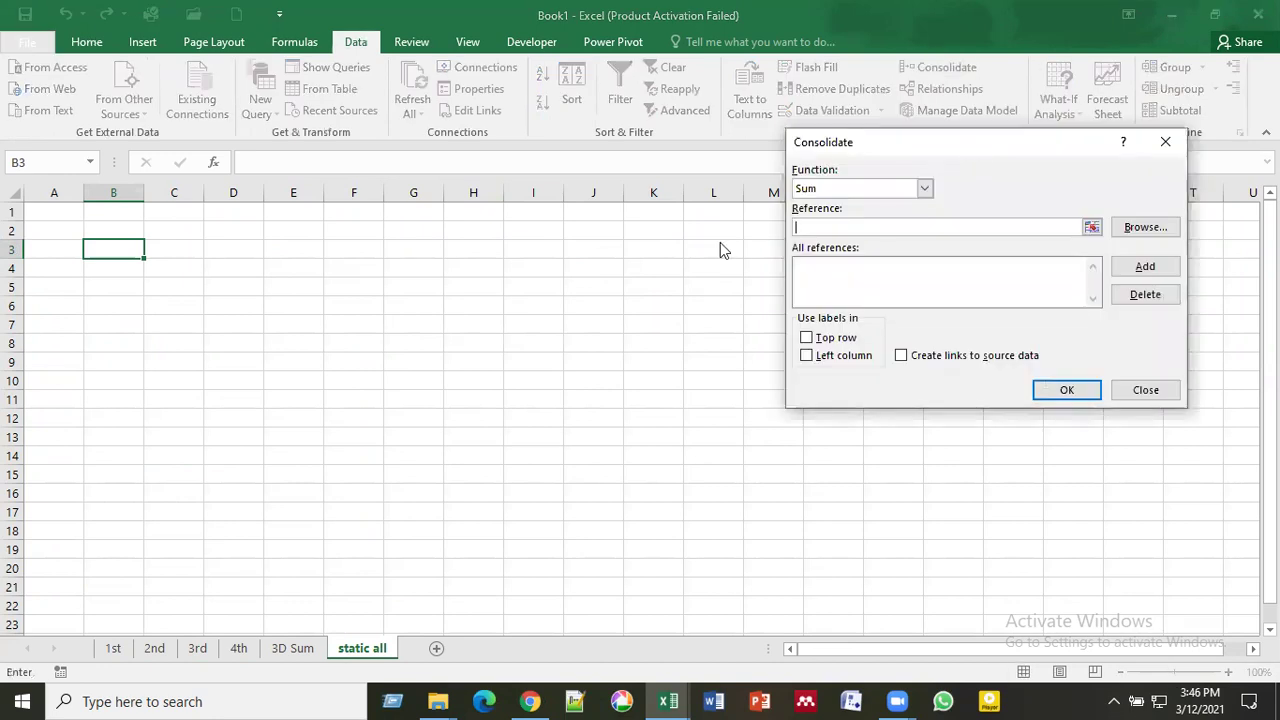
left_click_drag(720, 242, 602, 242)
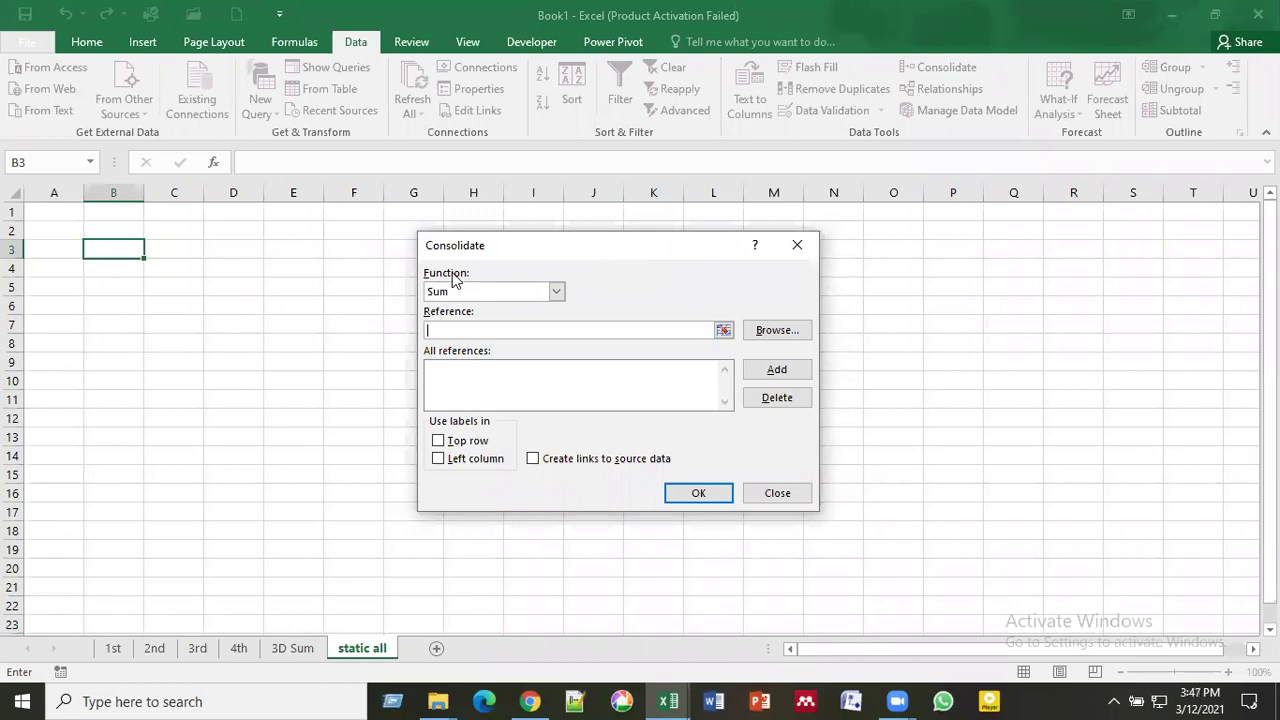
left_click(555, 292)
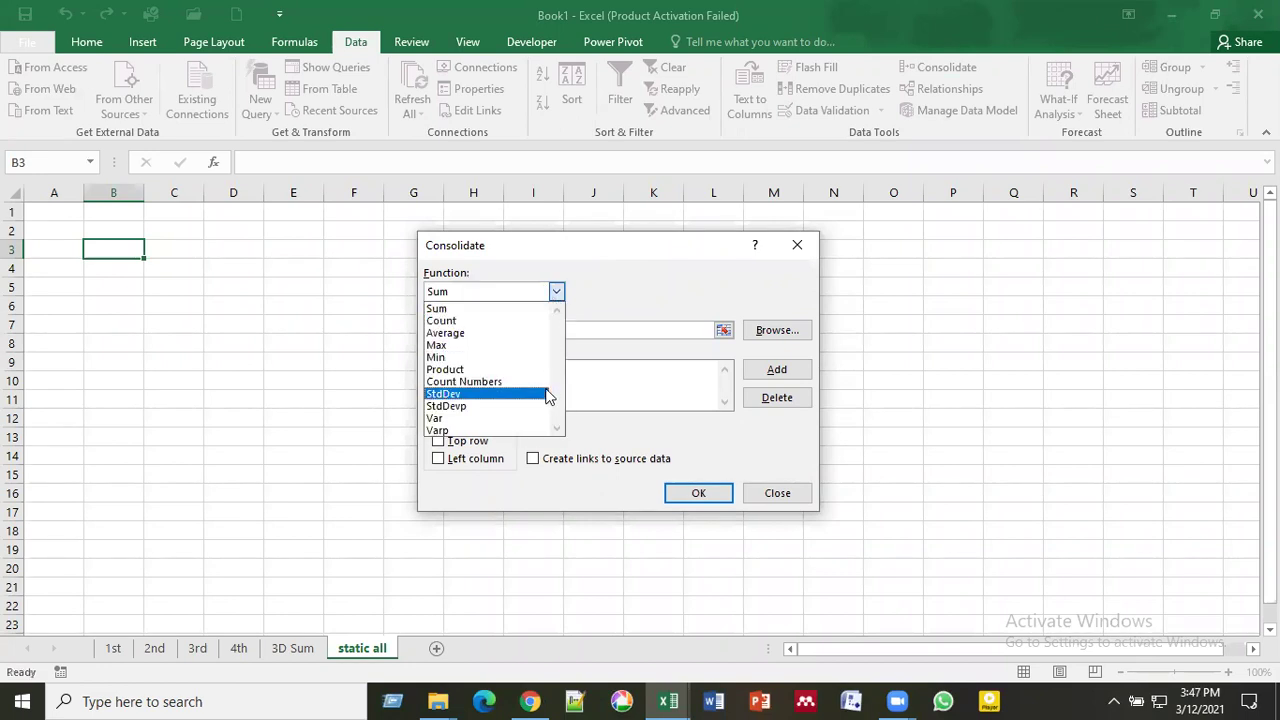
left_click(602, 289)
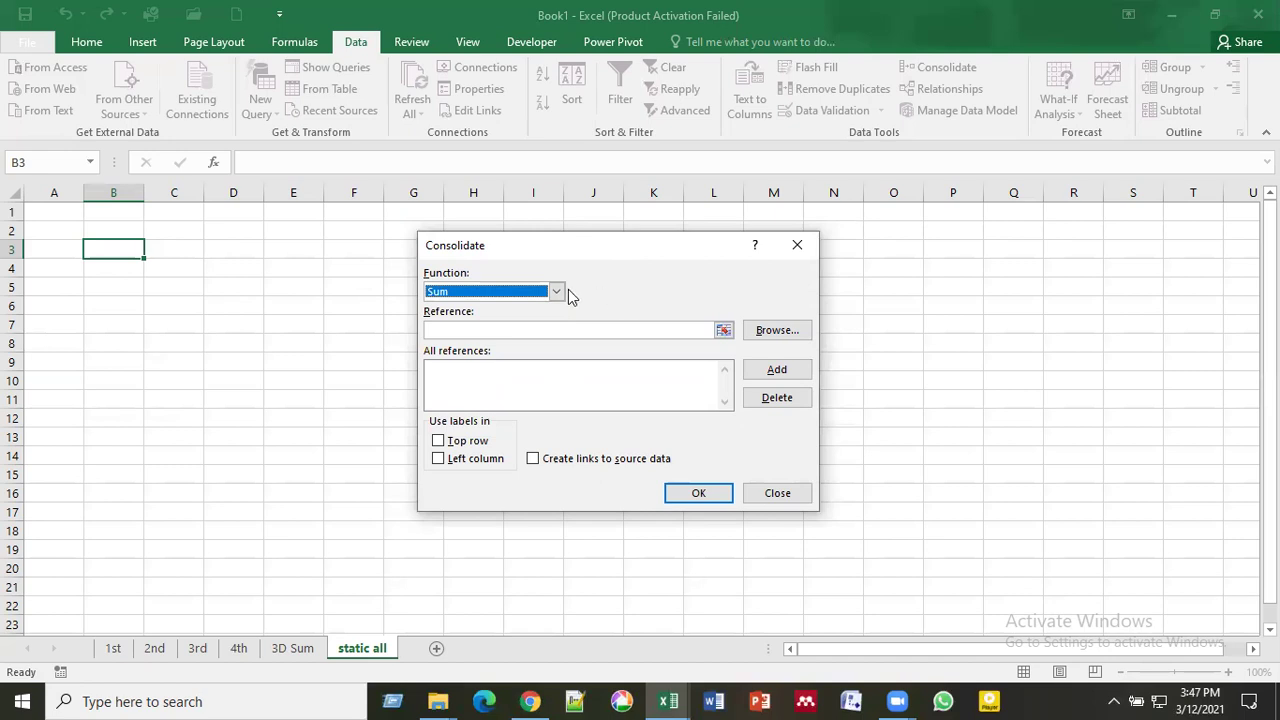
Step: Add the marks table G3:L12 on sheet 1st, including its headers and names, to the Consolidate references
left_click(520, 328)
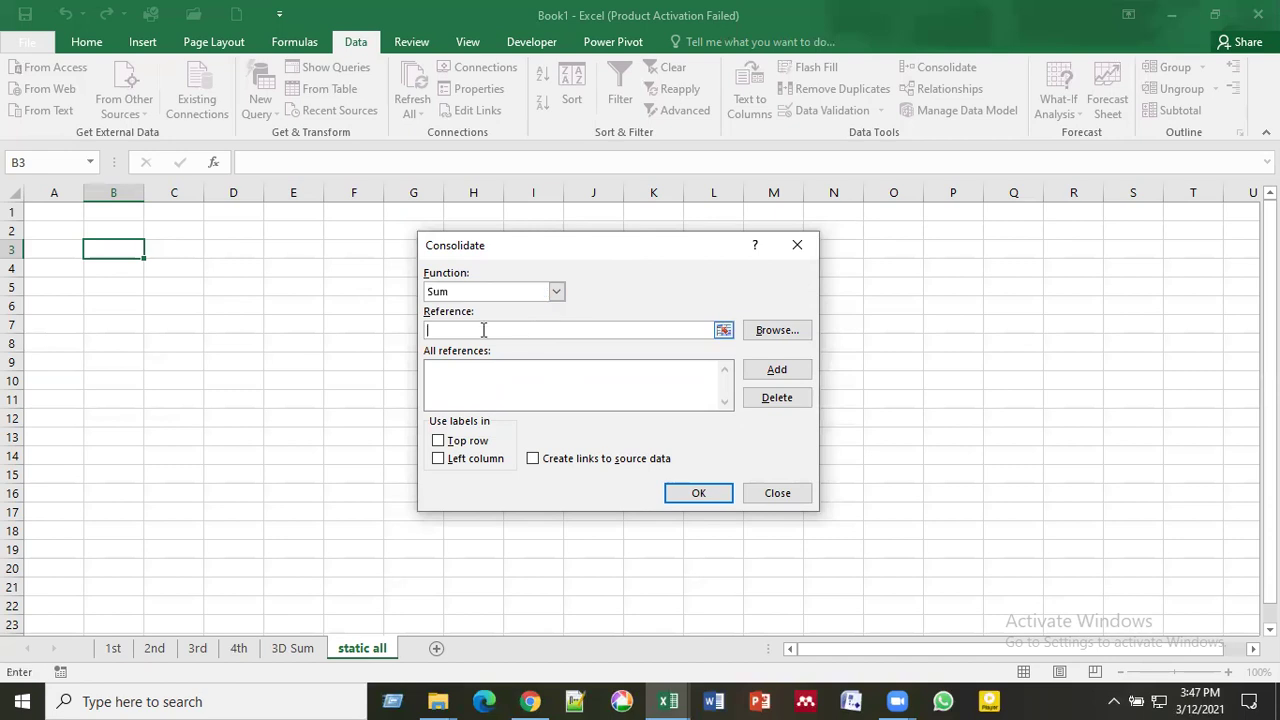
left_click(723, 331)
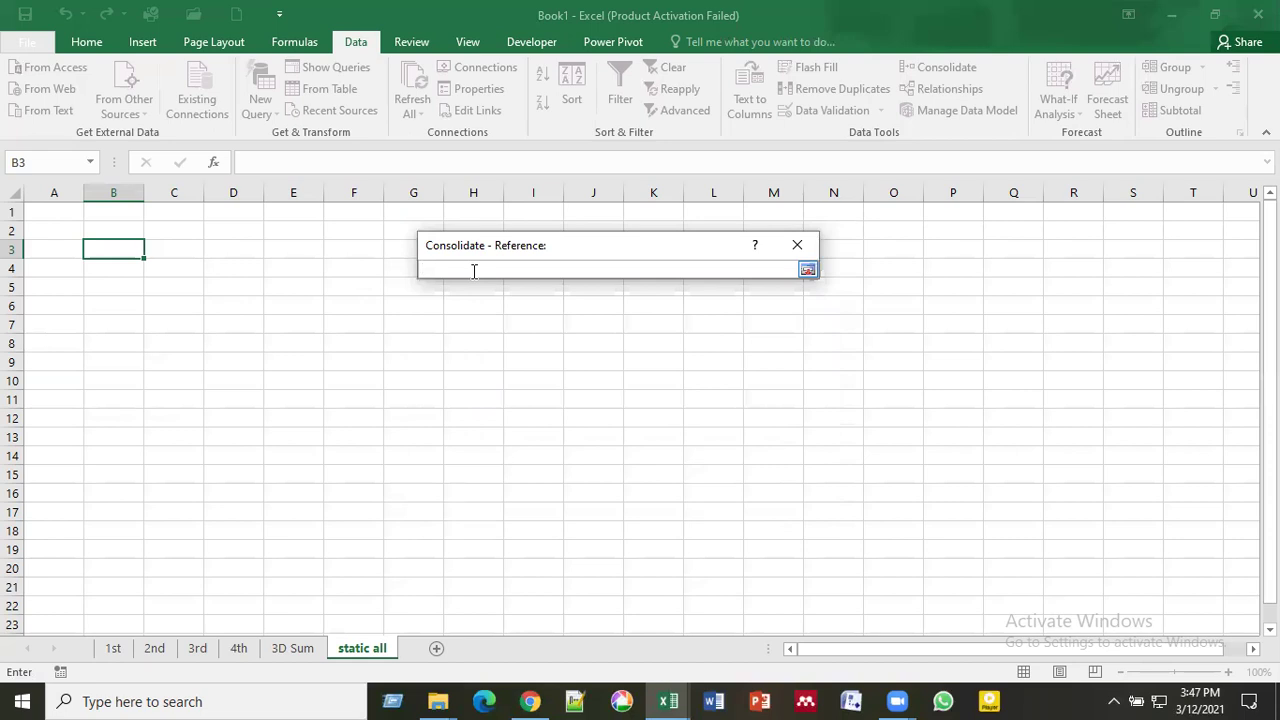
left_click(113, 649)
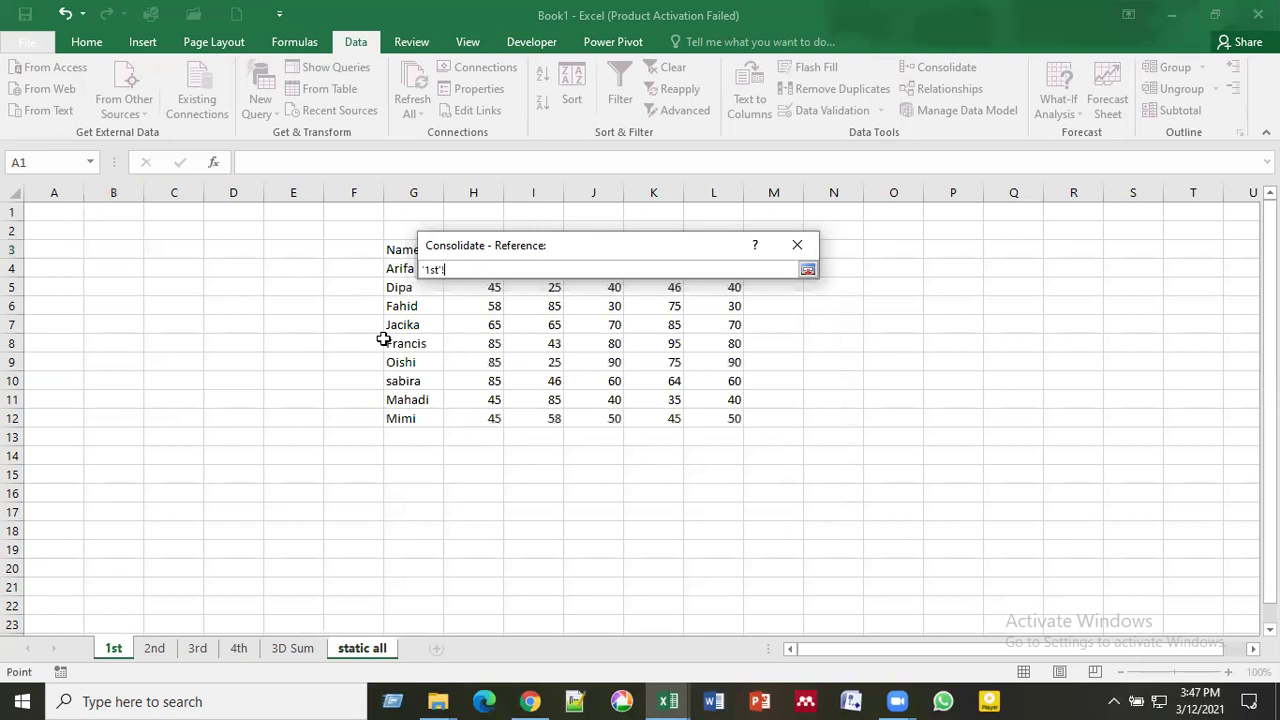
left_click(391, 252)
left_click_drag(394, 250, 711, 414)
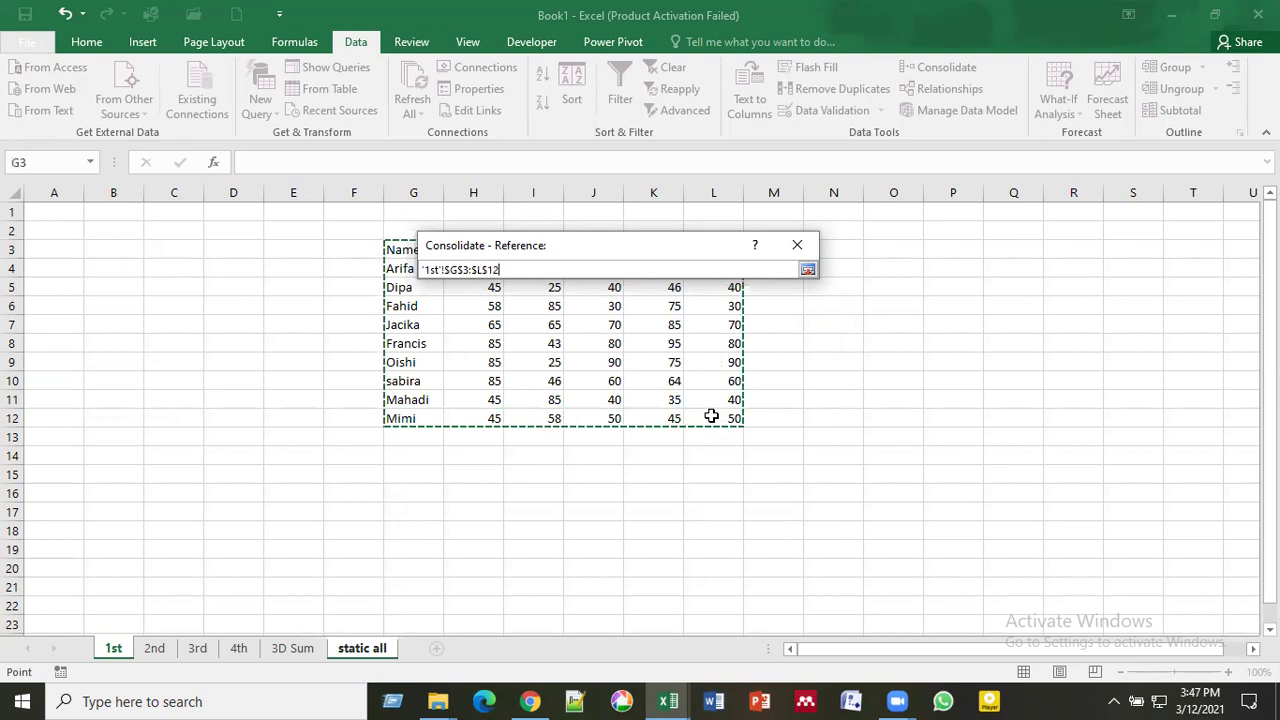
left_click(806, 270)
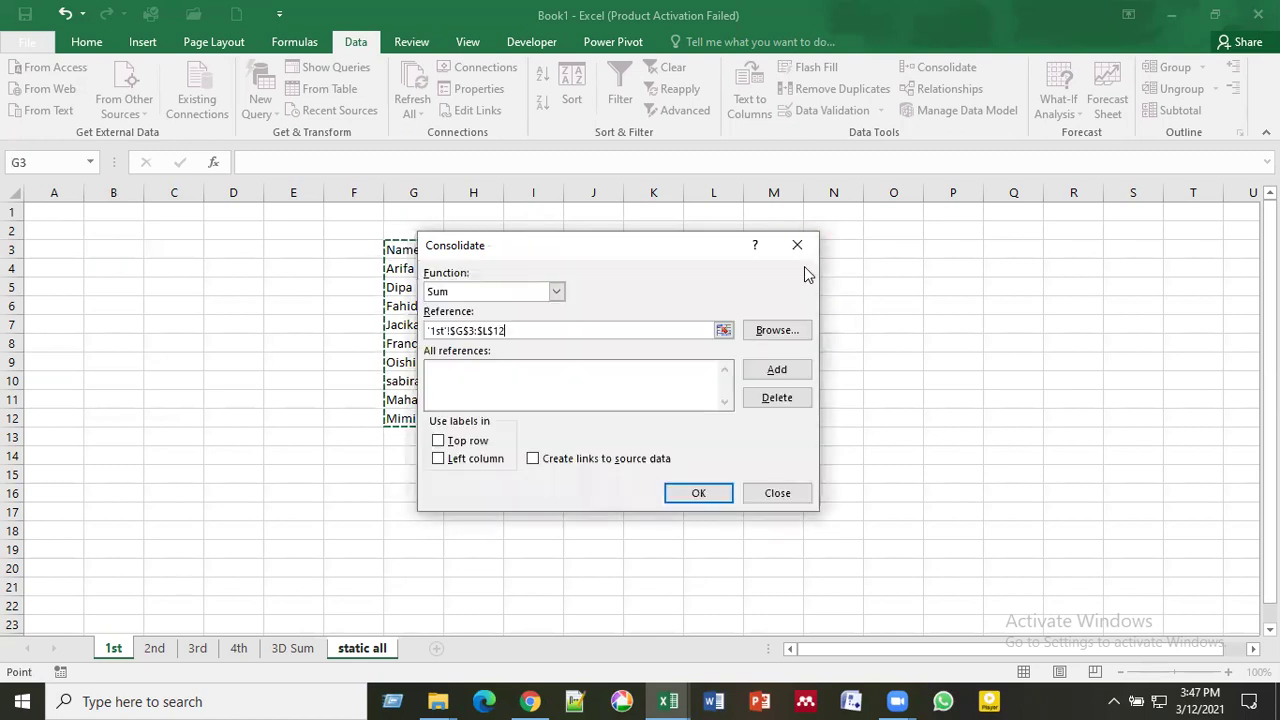
left_click(776, 370)
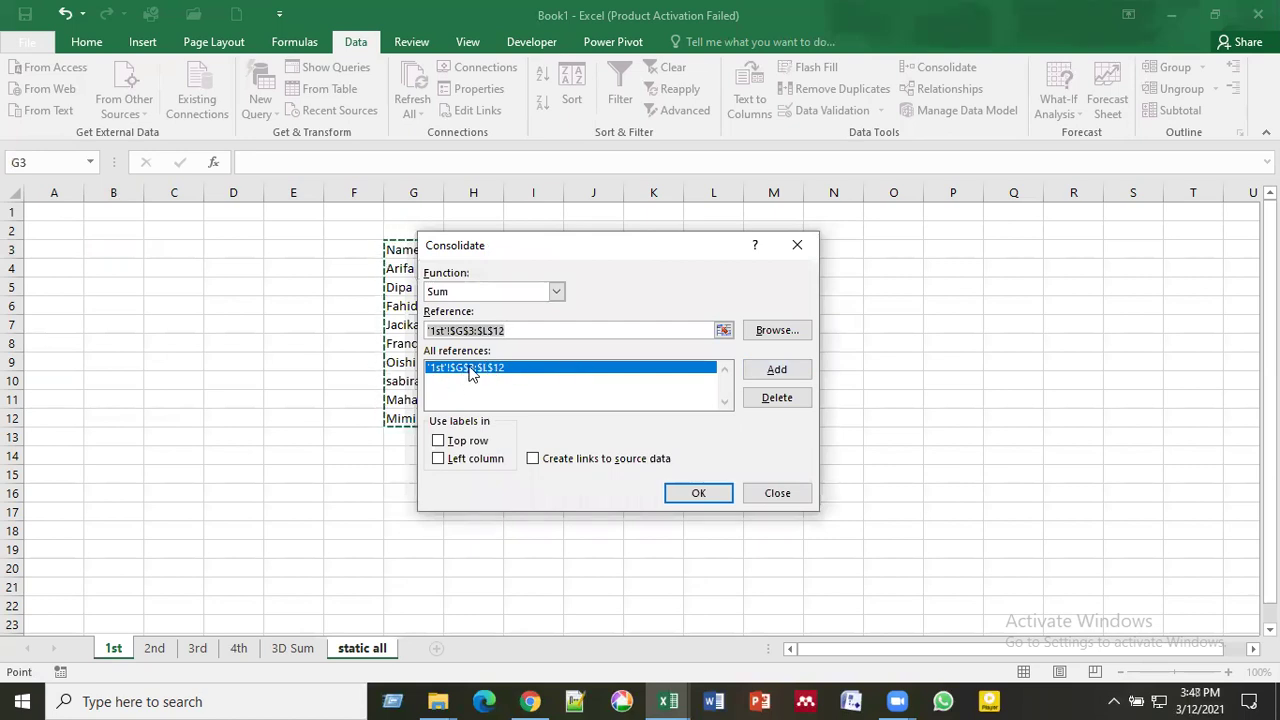
Step: Add the marks table B12:G21 on sheet 2nd to the Consolidate references
left_click(723, 330)
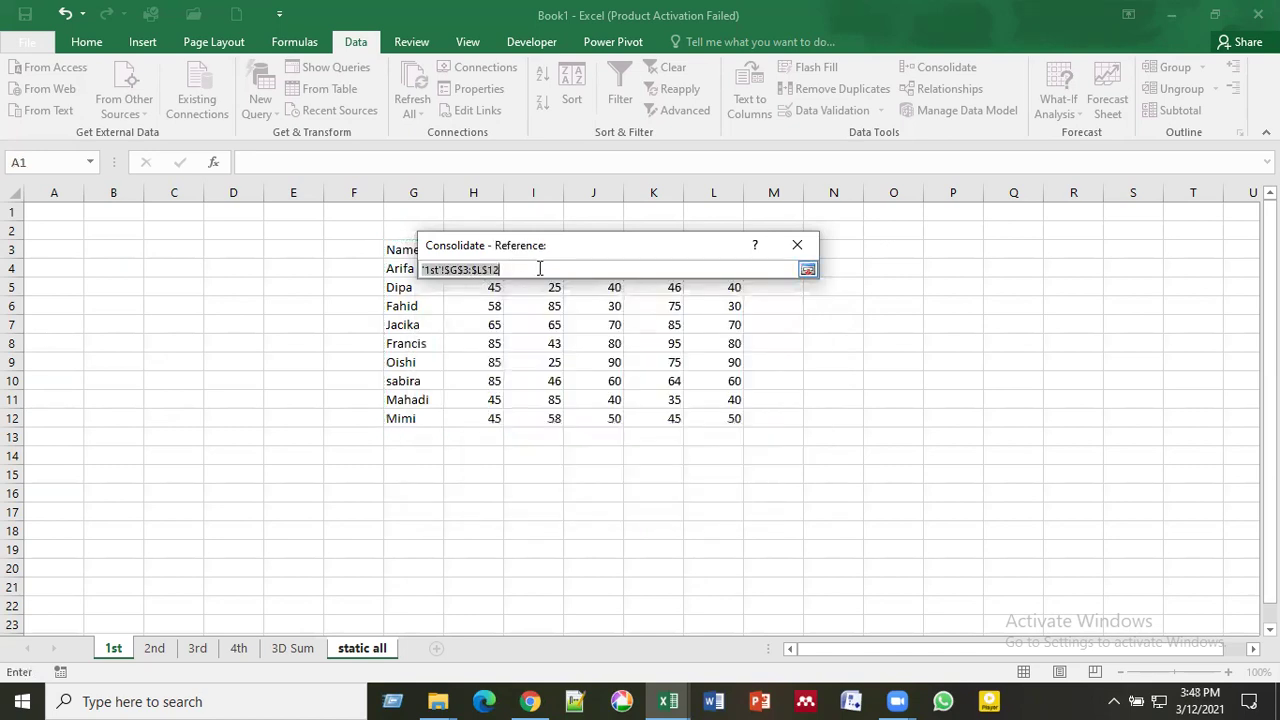
left_click(155, 649)
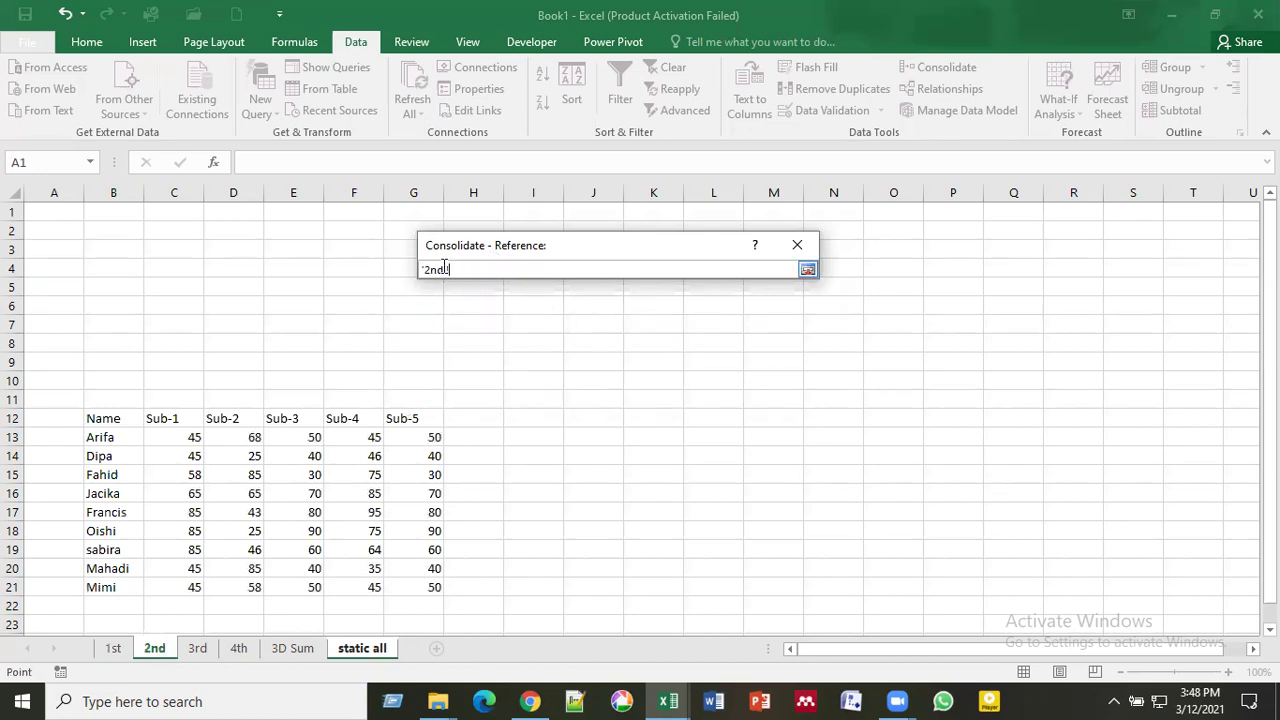
left_click(101, 418)
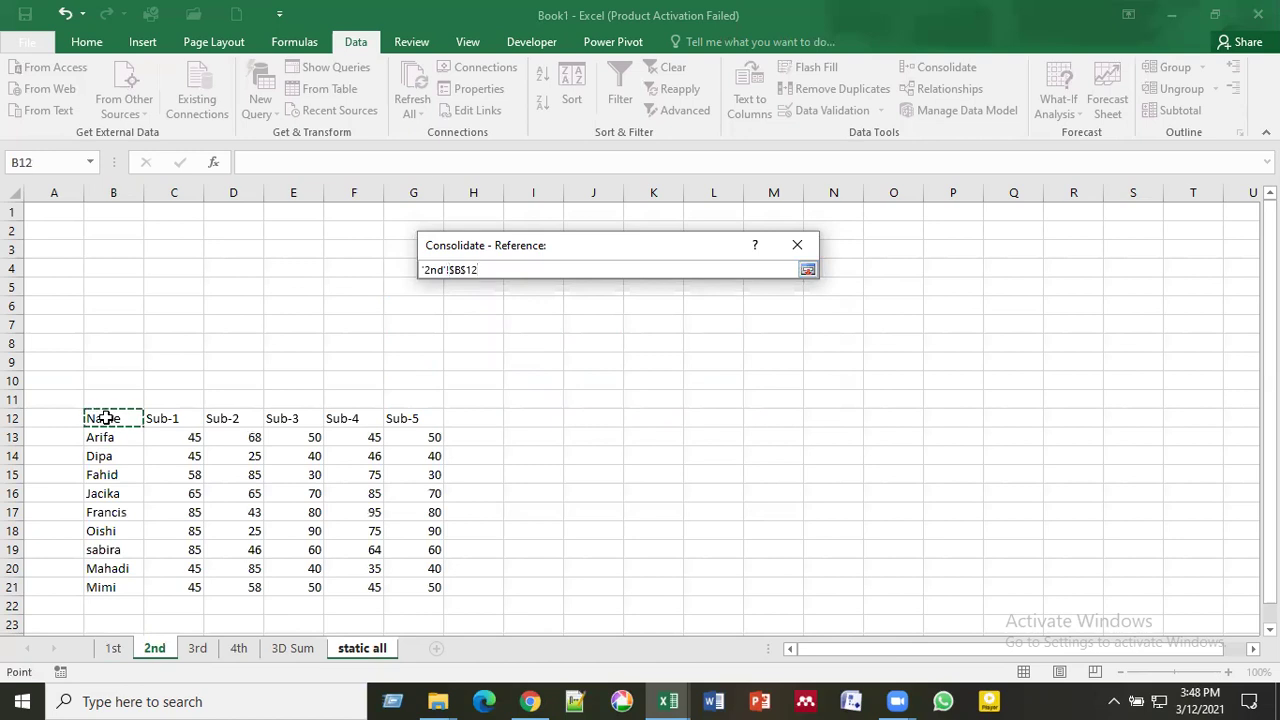
left_click_drag(105, 418, 410, 587)
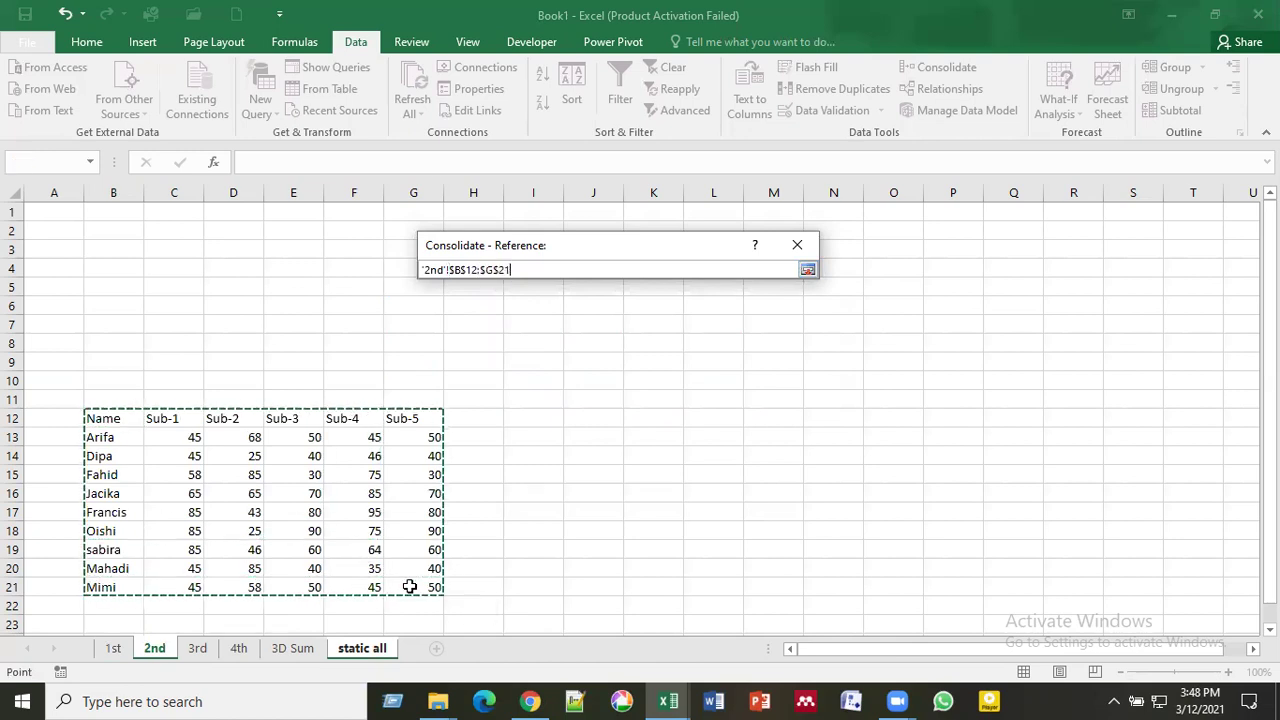
left_click(807, 270)
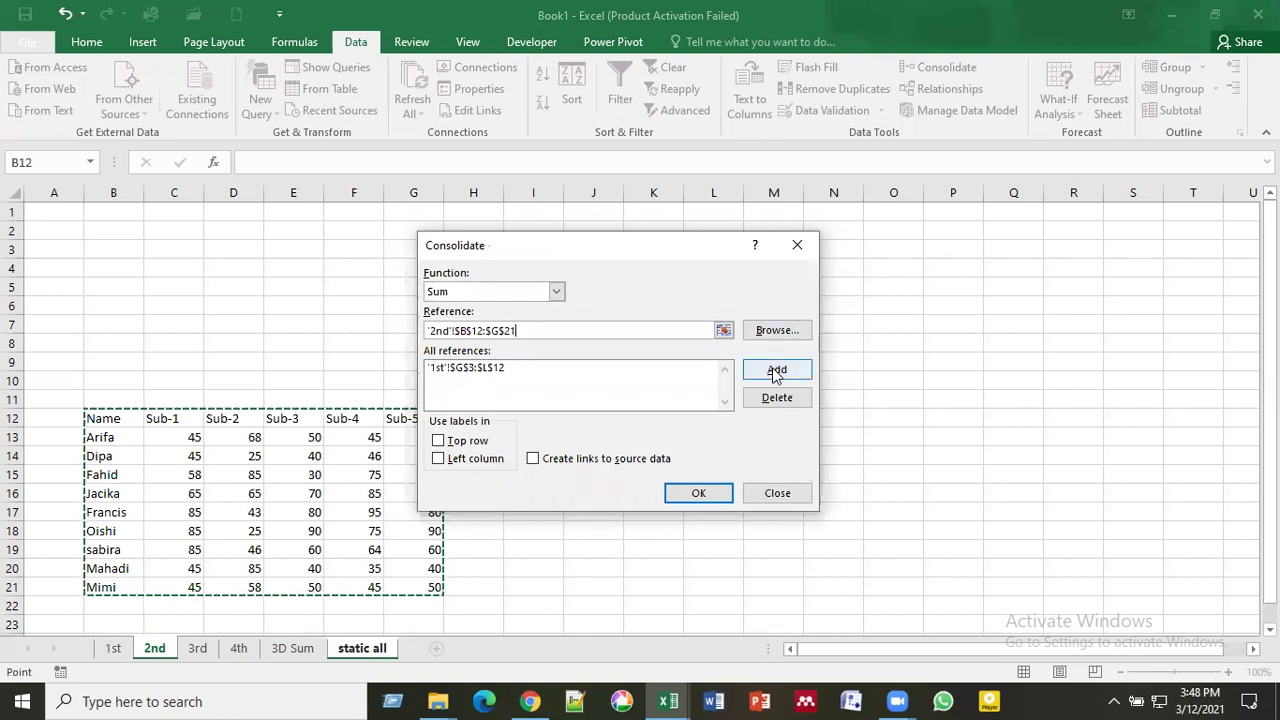
left_click(776, 372)
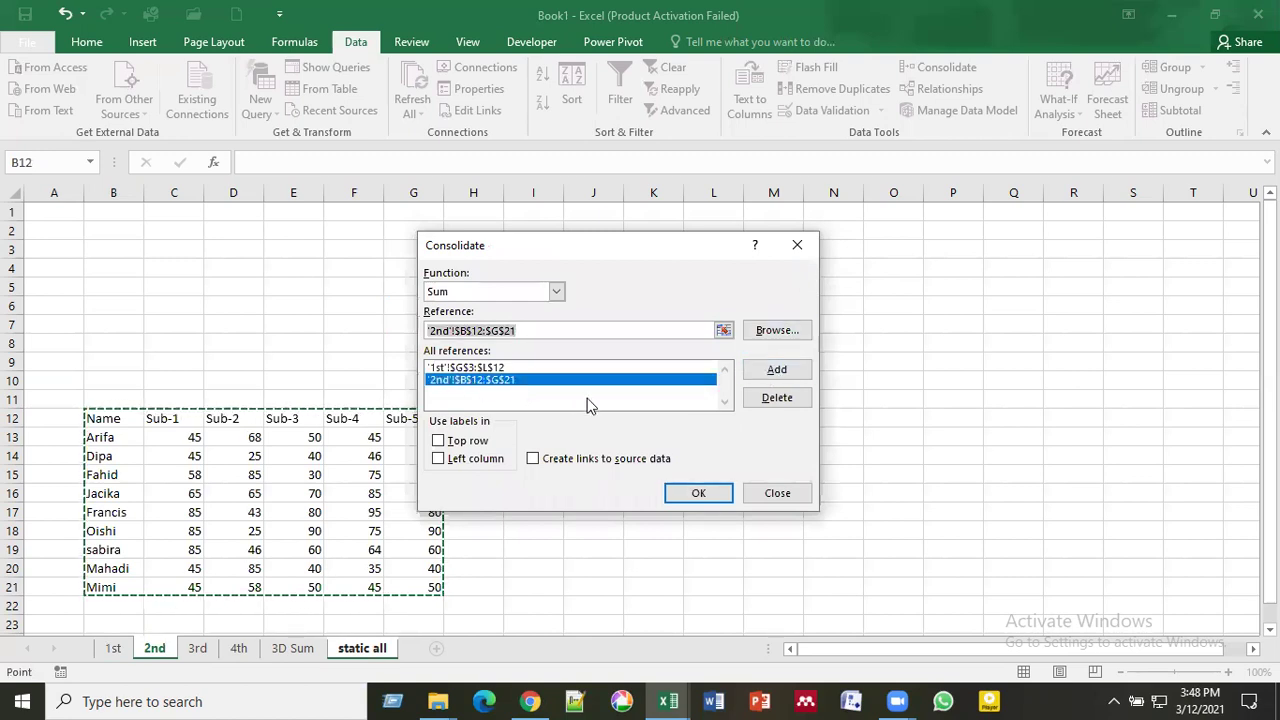
Step: Add the marks table D3:I12 on sheet 3rd to the Consolidate references
left_click(723, 331)
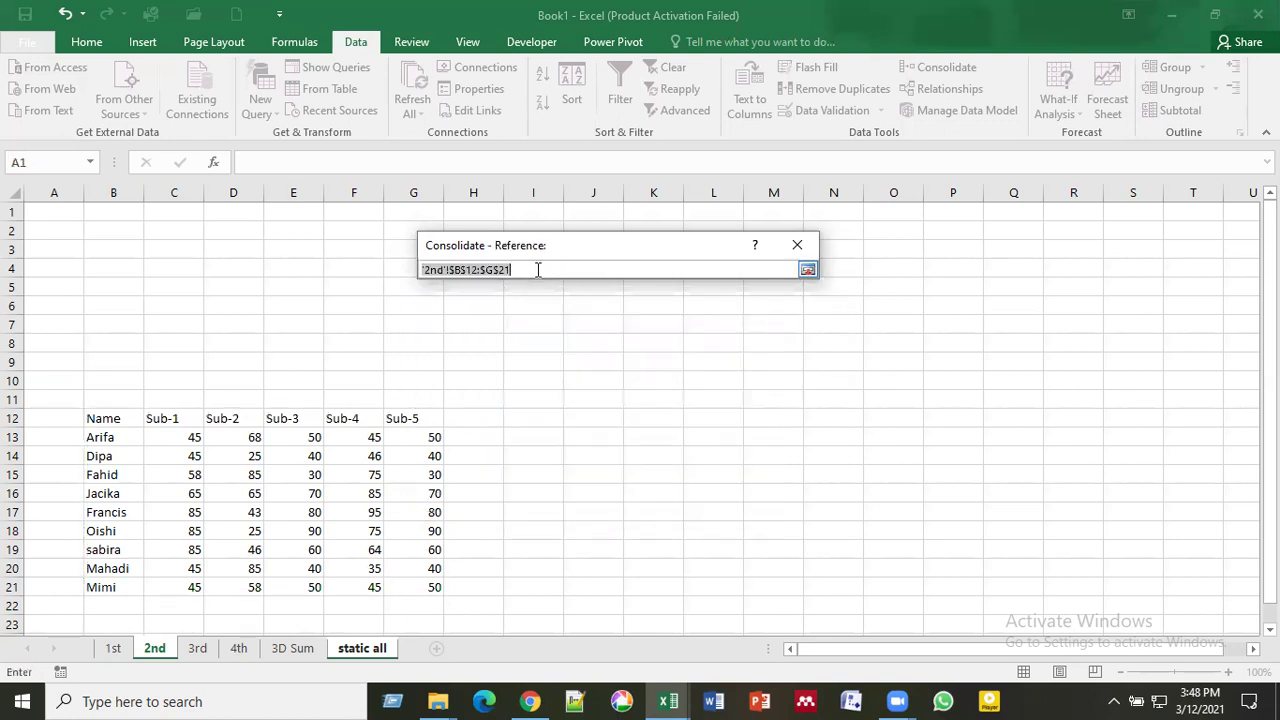
left_click(198, 647)
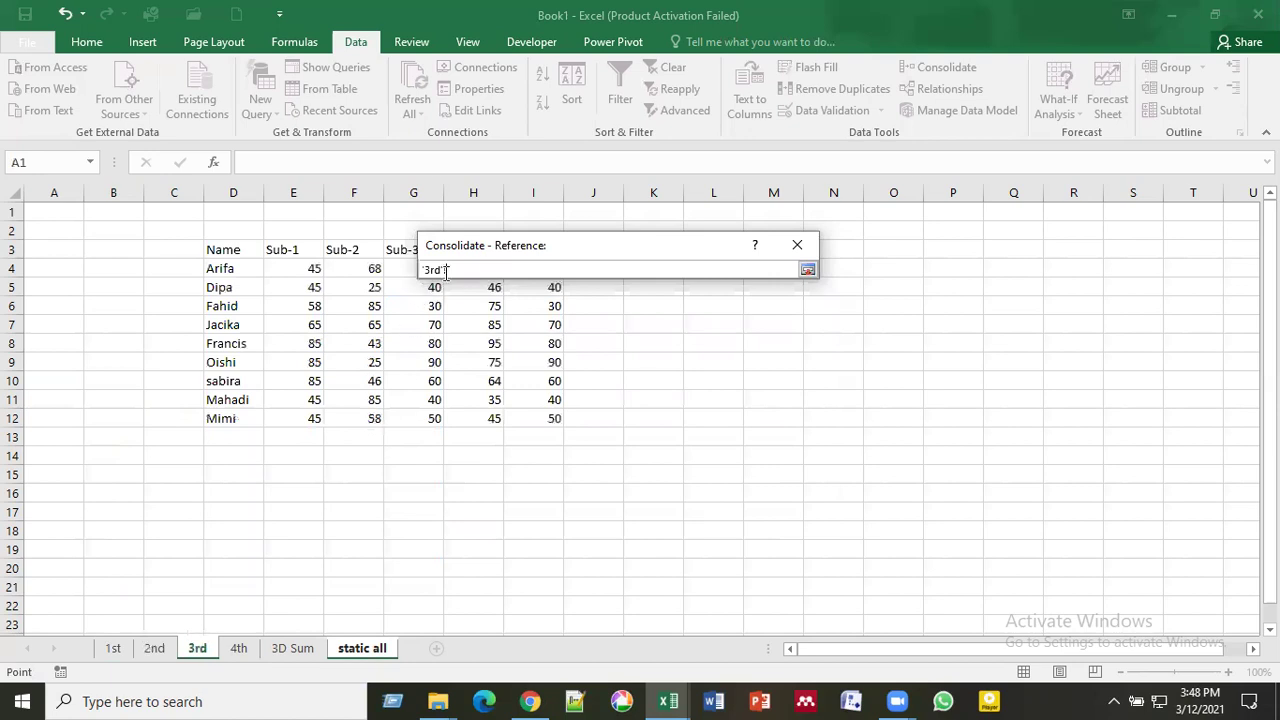
left_click(222, 256)
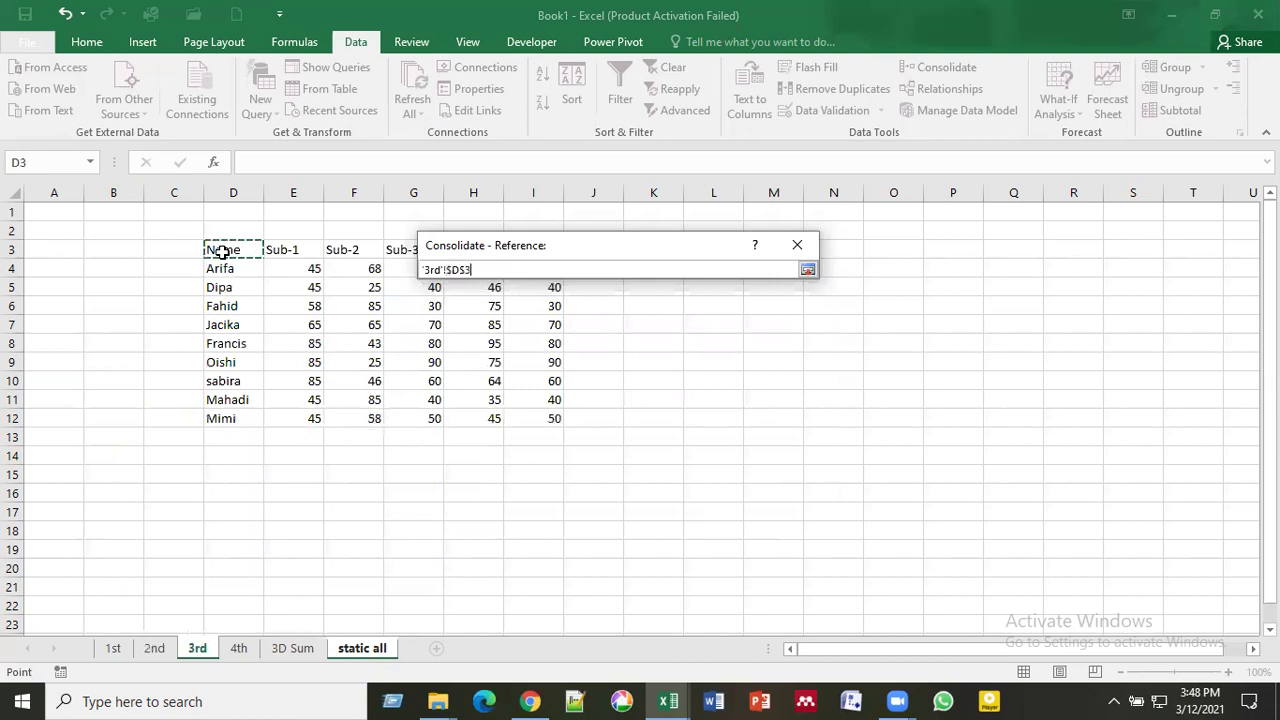
left_click_drag(495, 353, 533, 419)
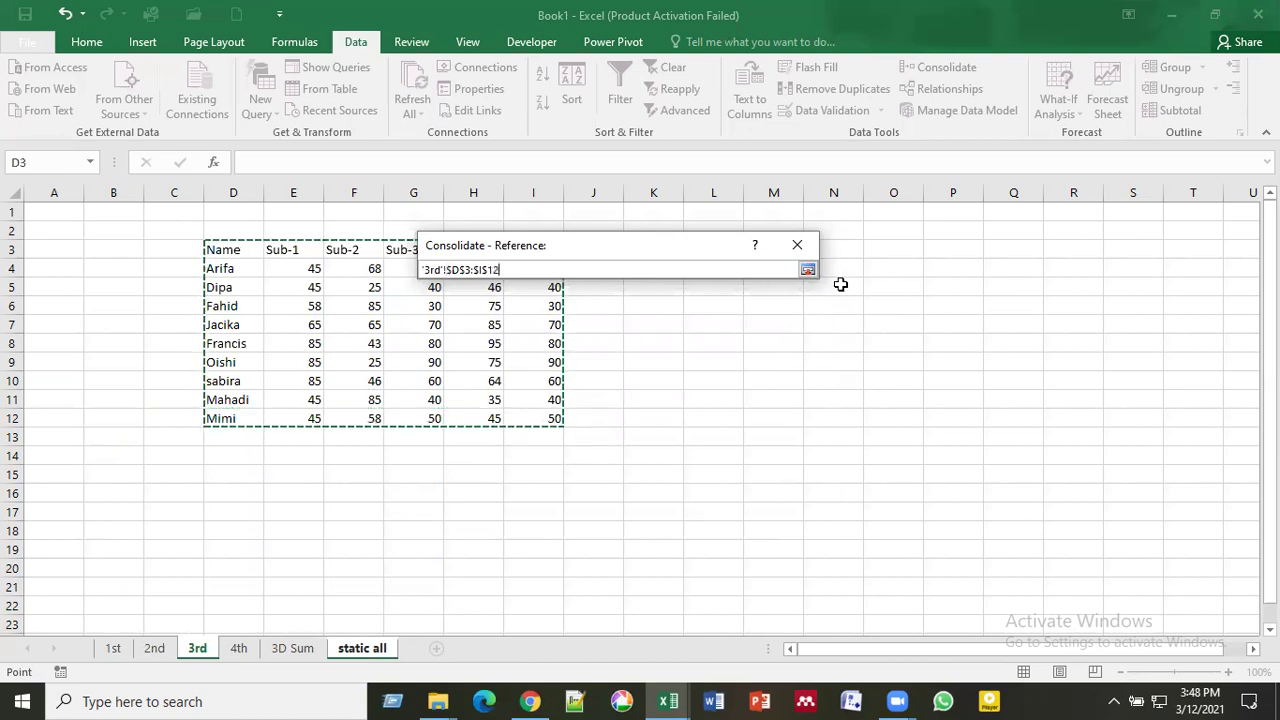
left_click(808, 271)
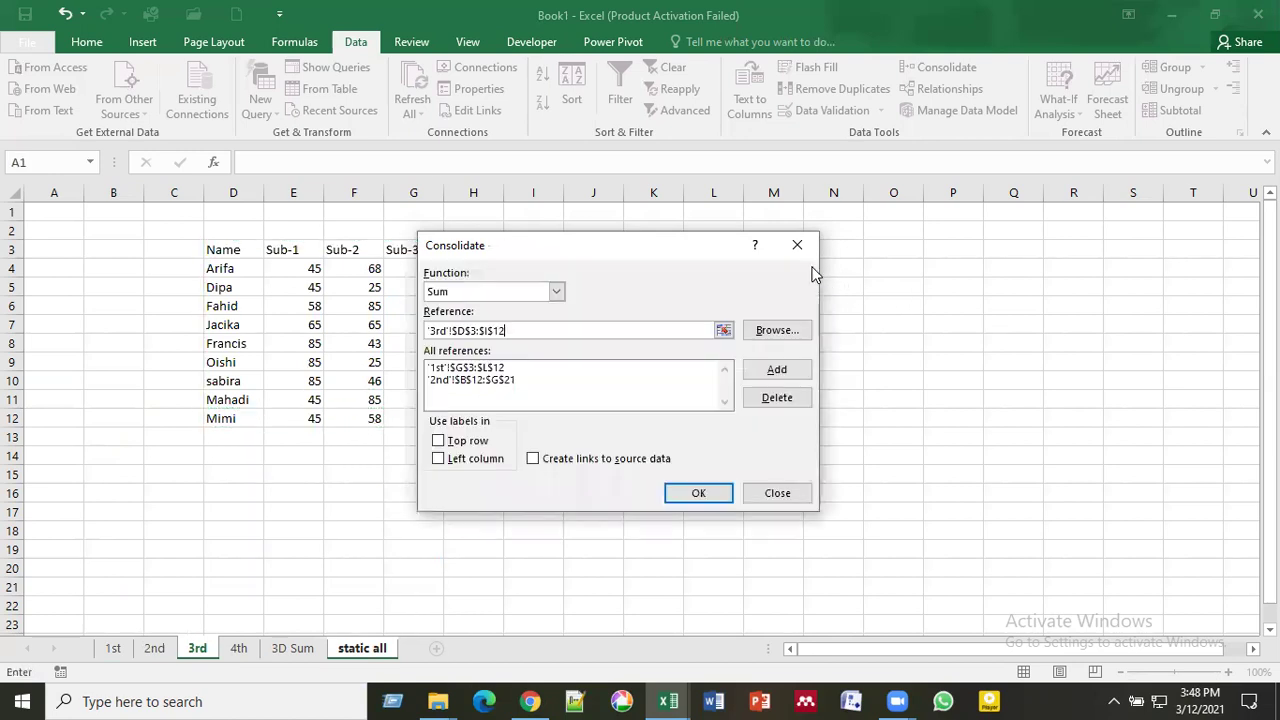
left_click(776, 370)
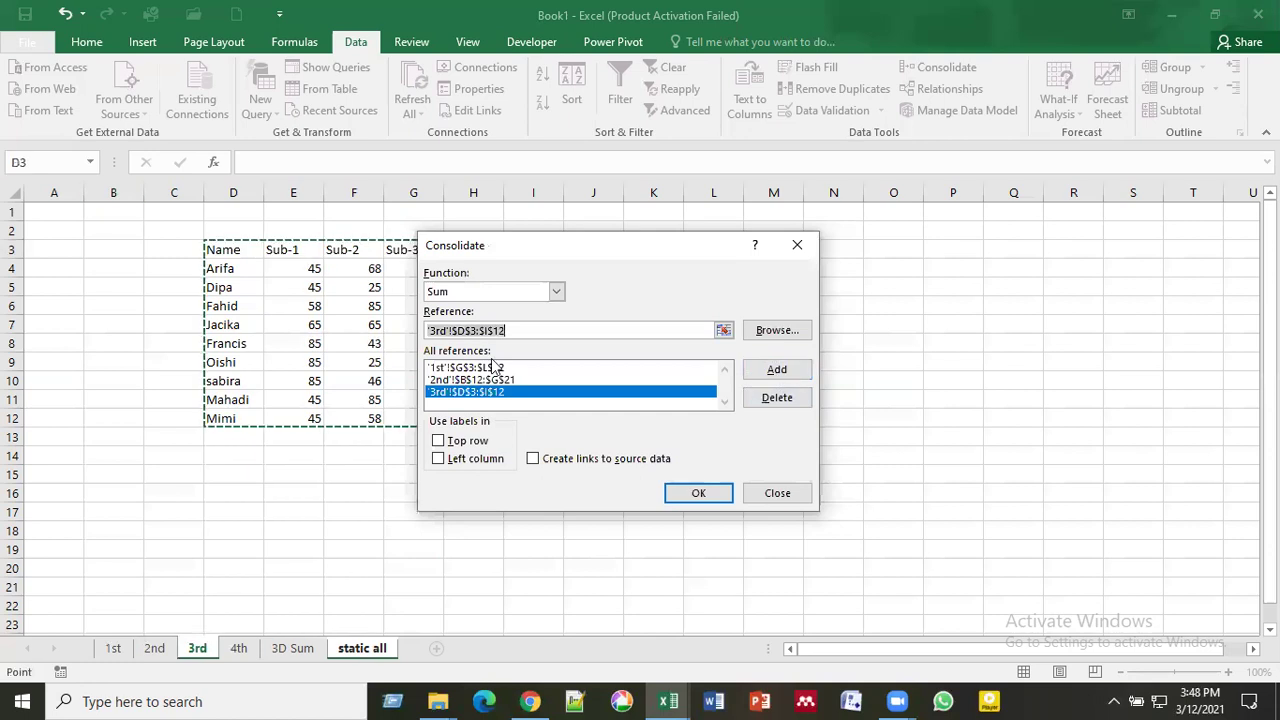
Step: Add the marks table F8:K17 on sheet 4th to the Consolidate references
left_click(724, 331)
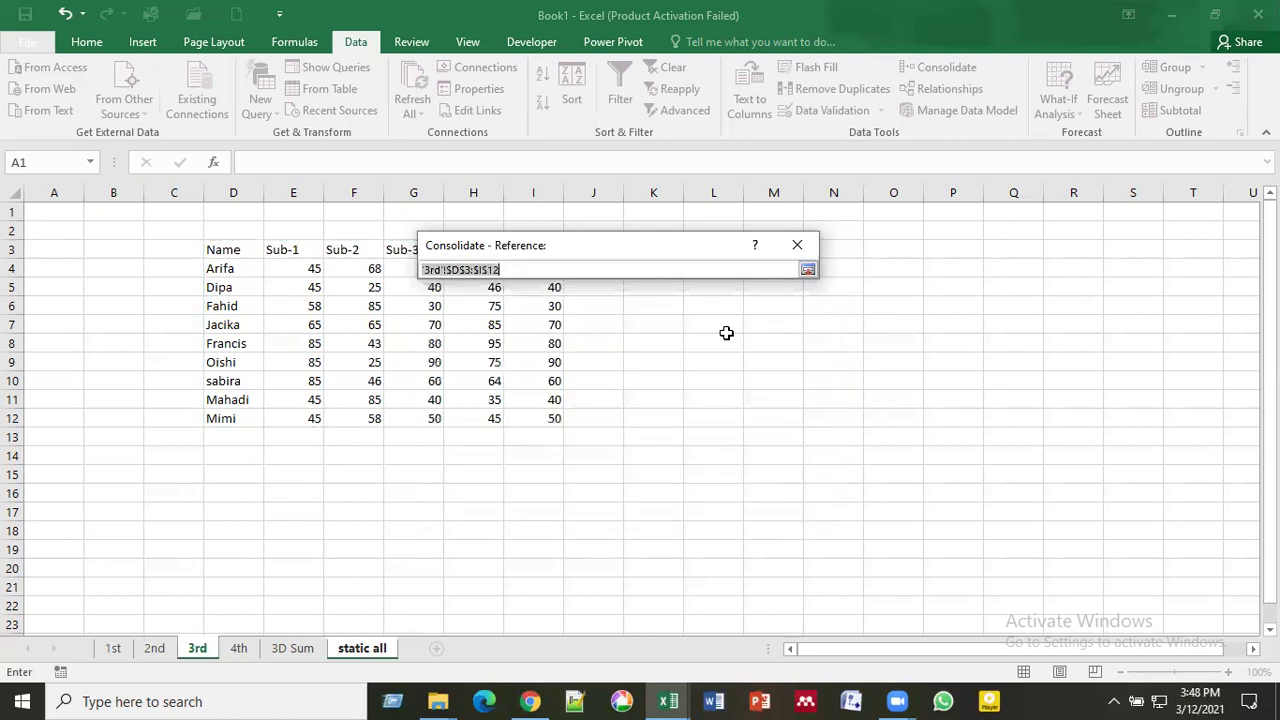
left_click(240, 649)
left_click_drag(343, 343, 654, 512)
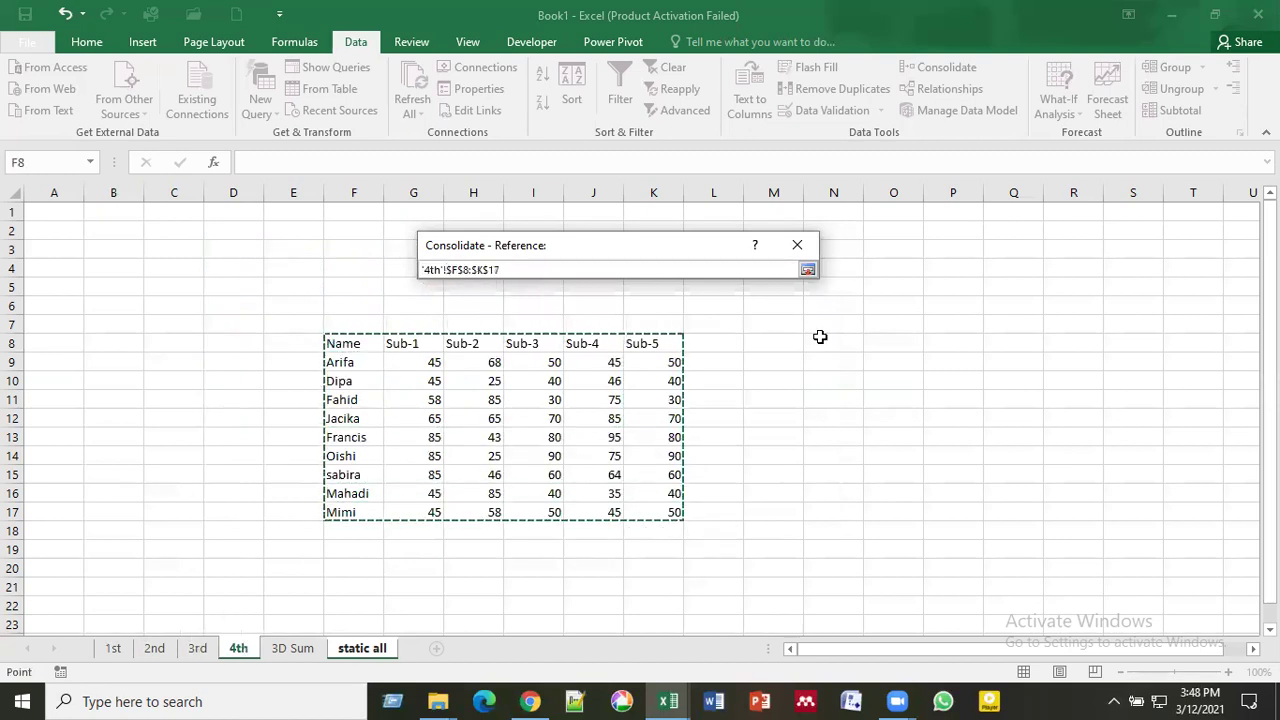
left_click(807, 269)
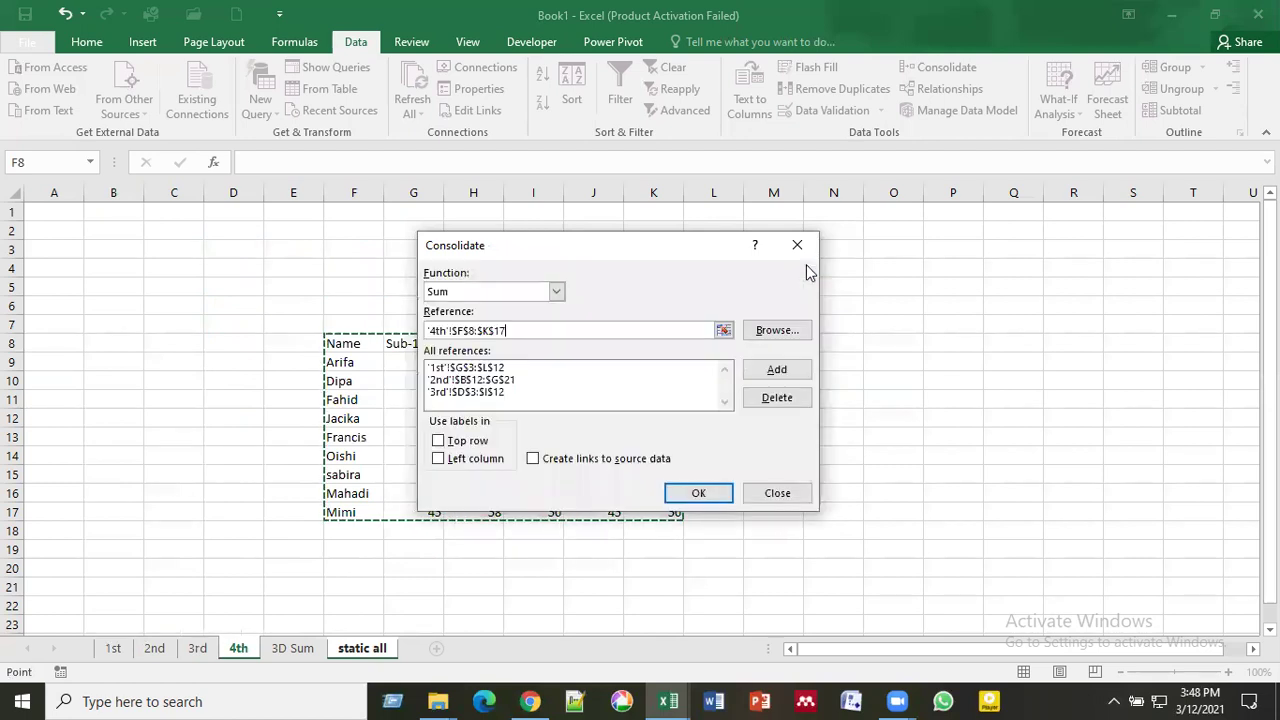
left_click(776, 370)
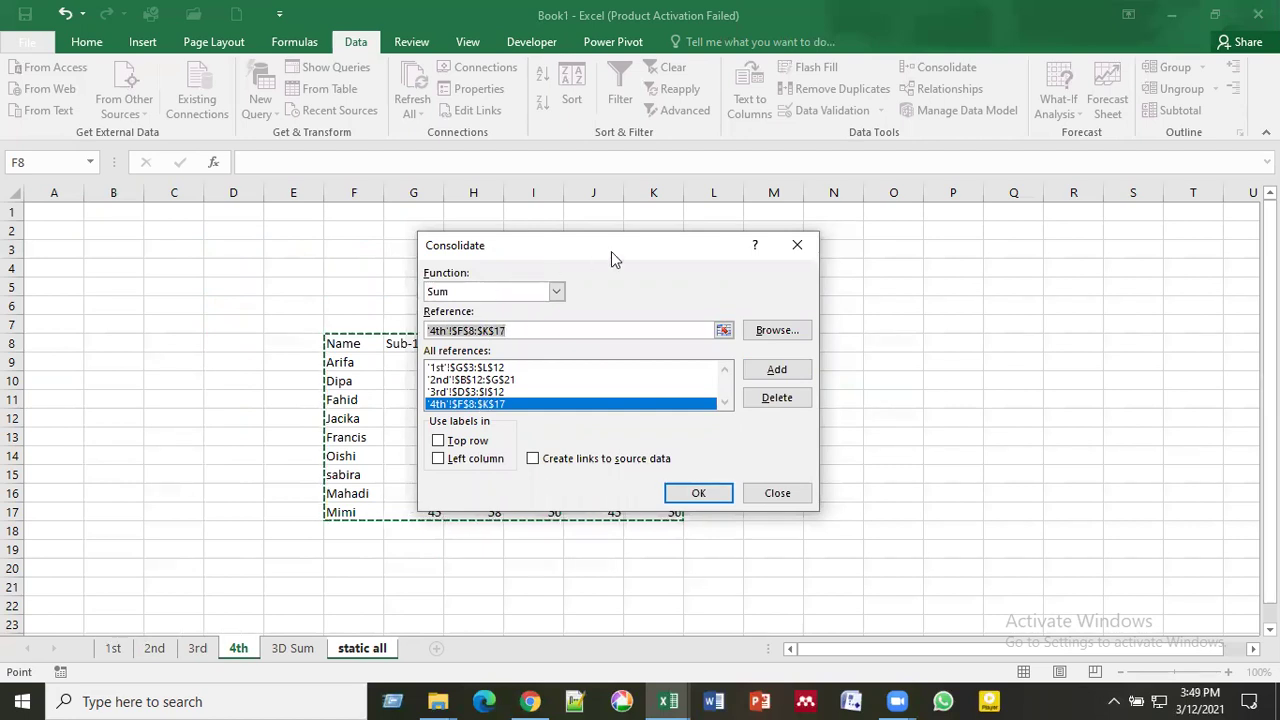
Step: Consolidate the four referenced tables by Sum onto static all, using labels from the top row and left column
left_click(506, 330)
left_click(516, 432)
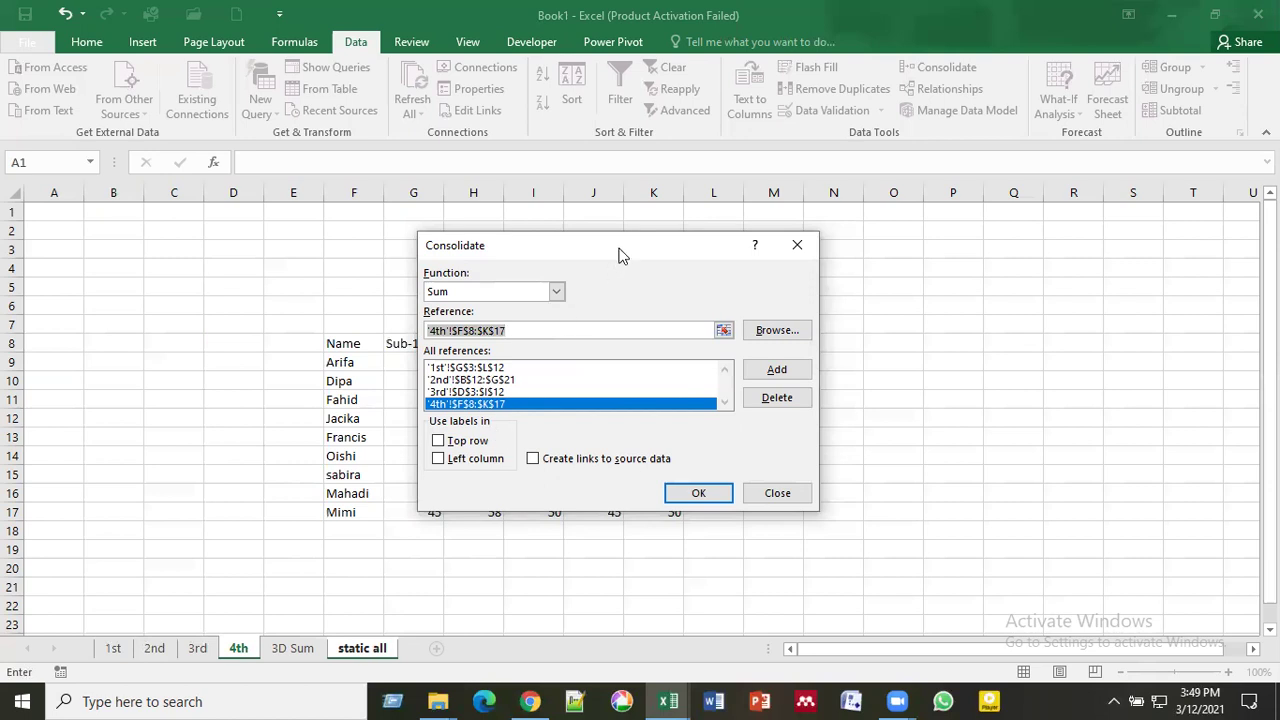
left_click_drag(641, 254, 806, 259)
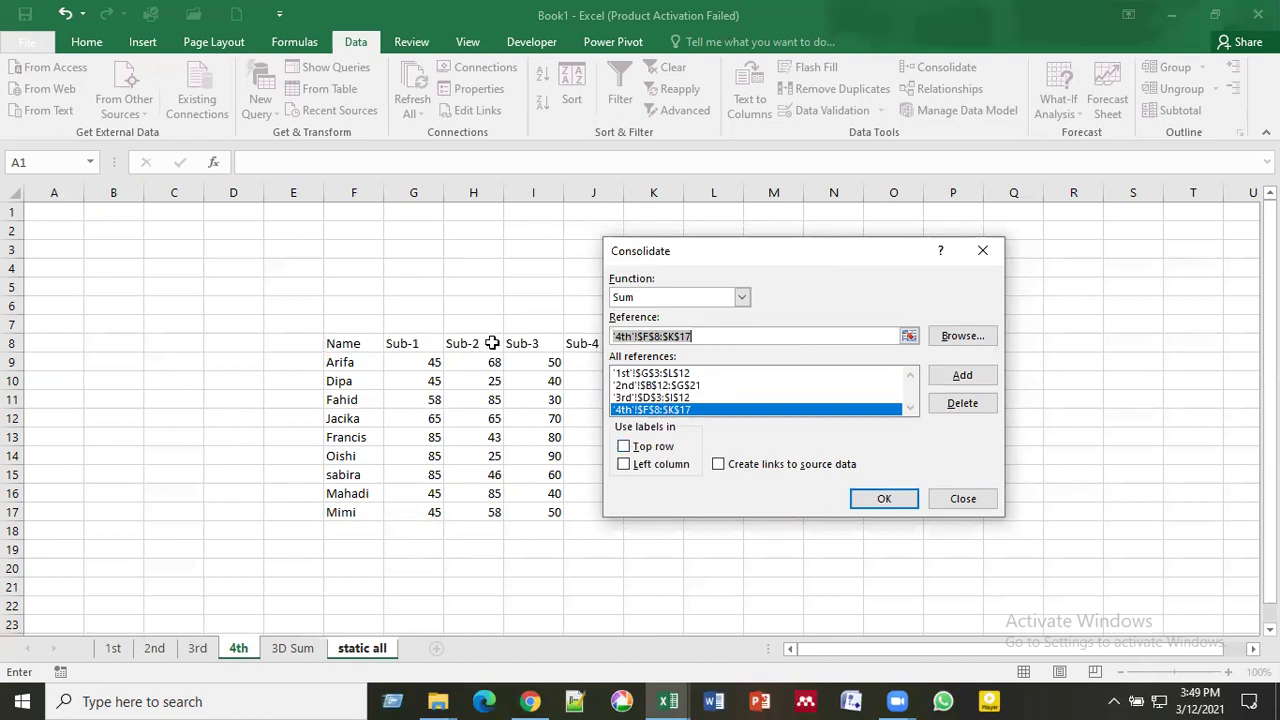
left_click(624, 447)
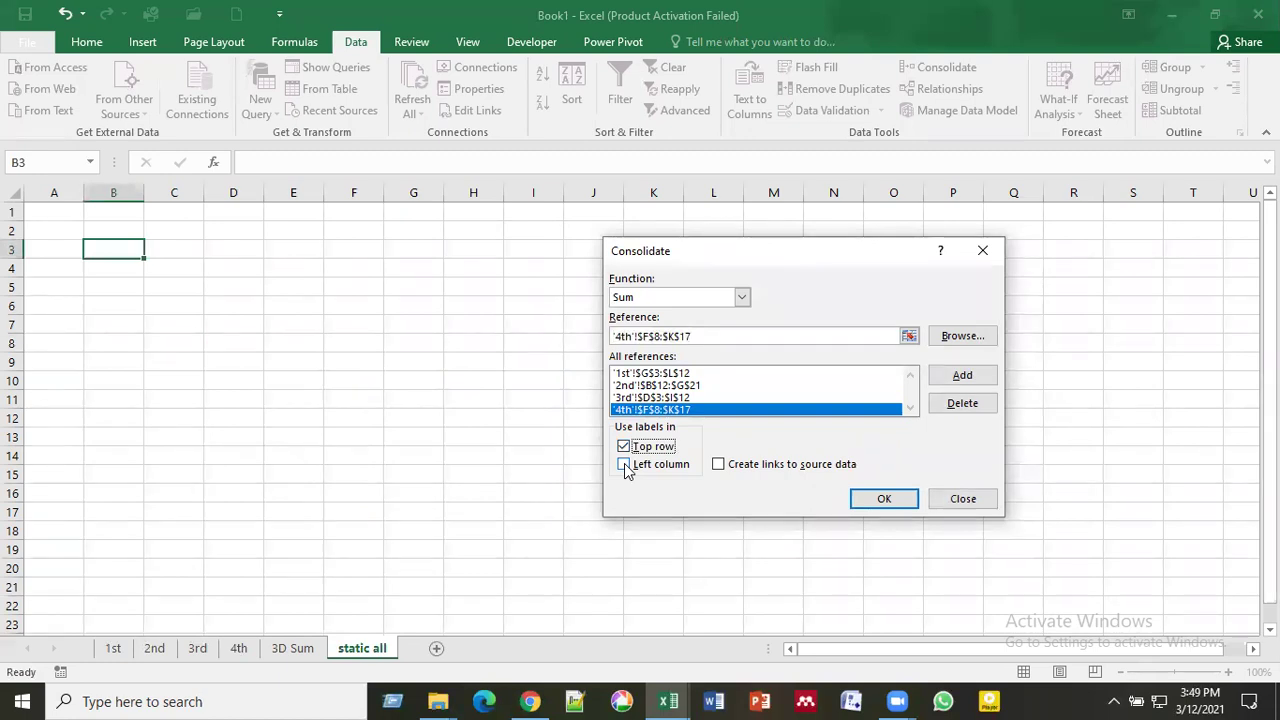
left_click(624, 466)
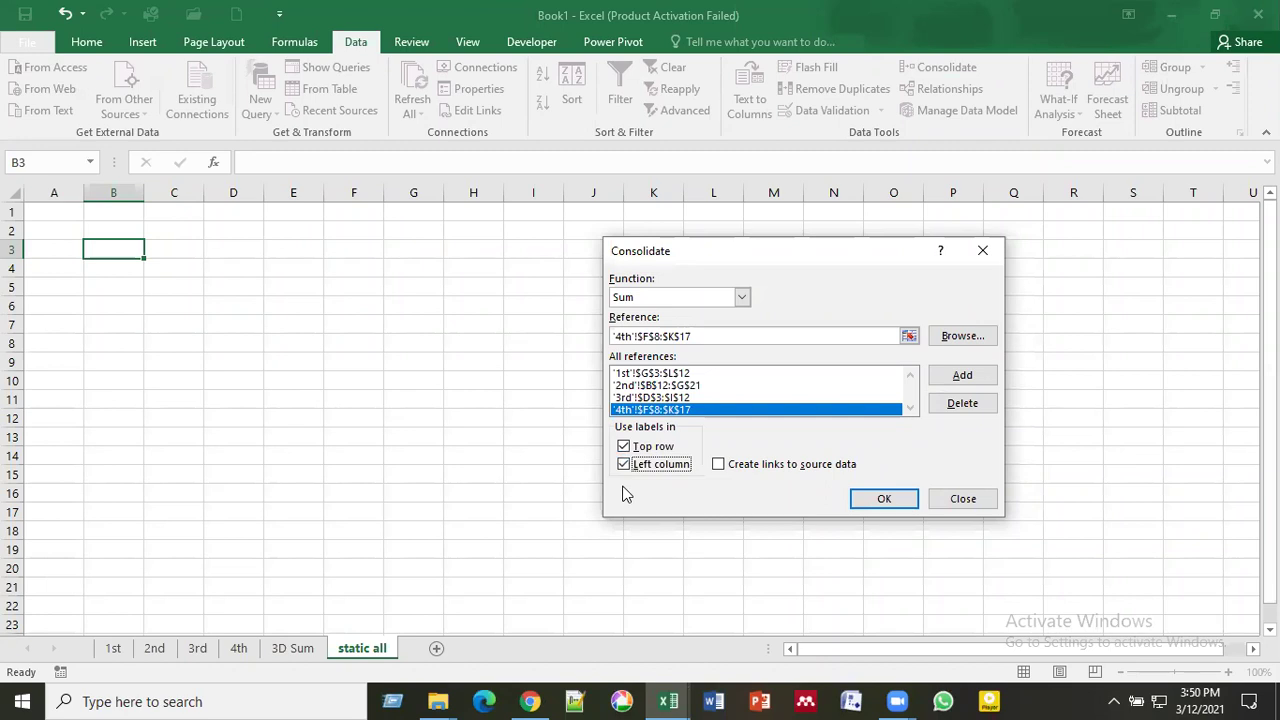
left_click(874, 499)
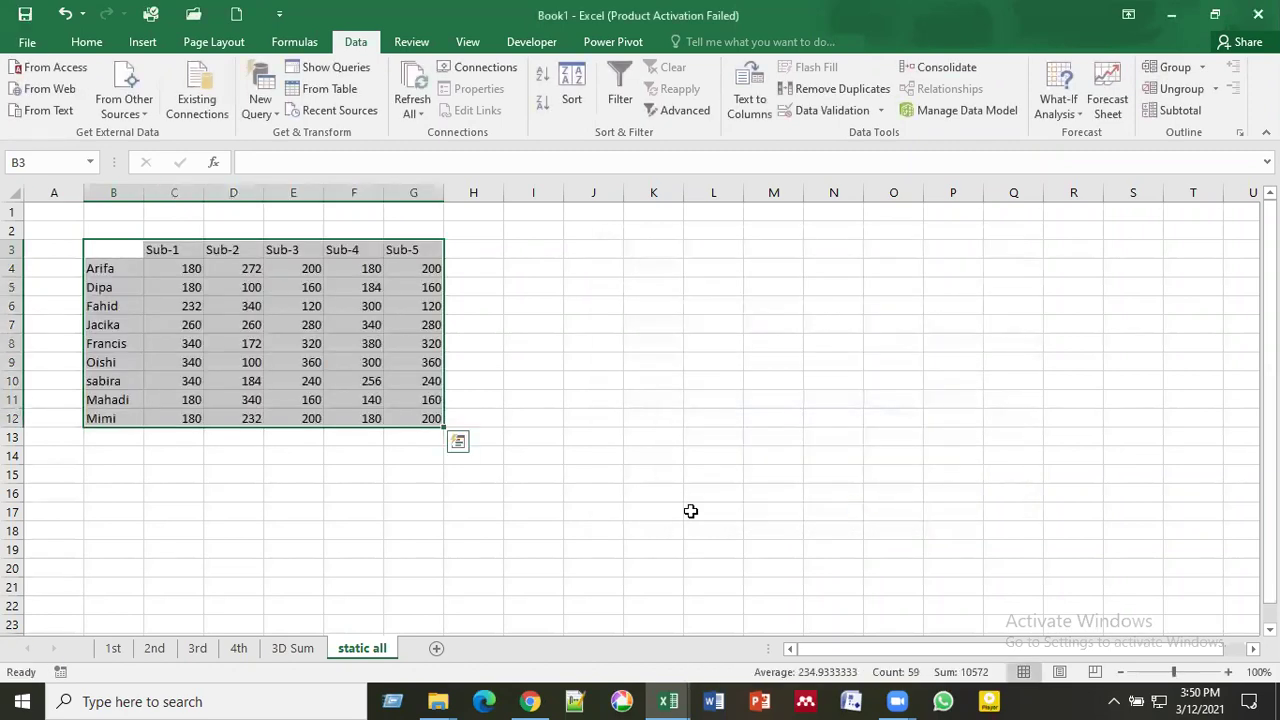
left_click(688, 509)
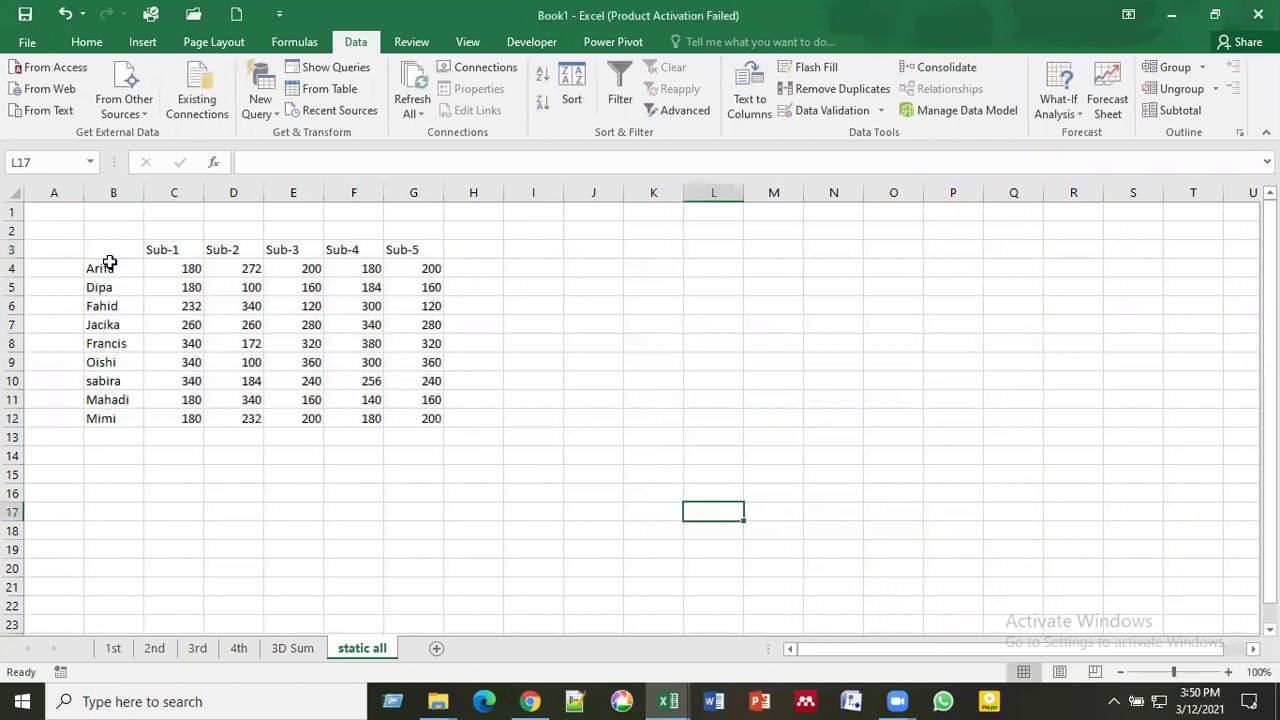
Step: Examine the consolidated subject totals on static all and compare them with the results on the 3D Sum sheet
left_click(160, 271)
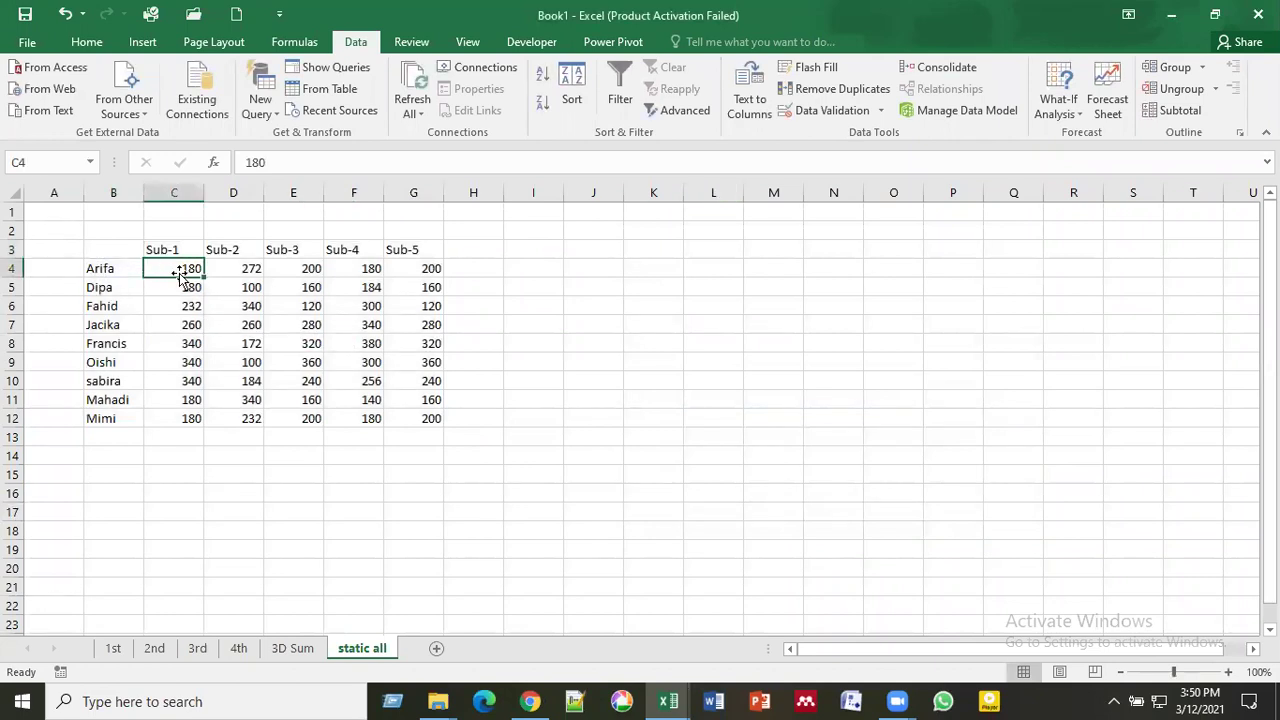
left_click(173, 288)
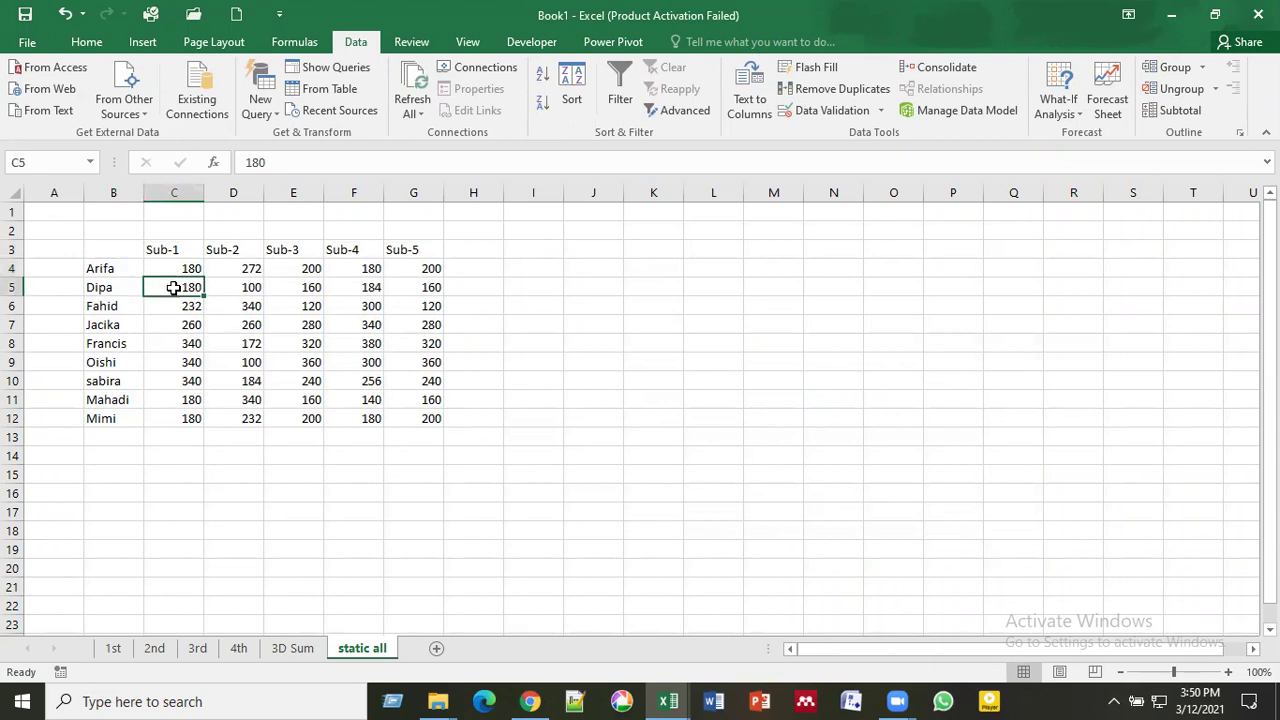
left_click(245, 267)
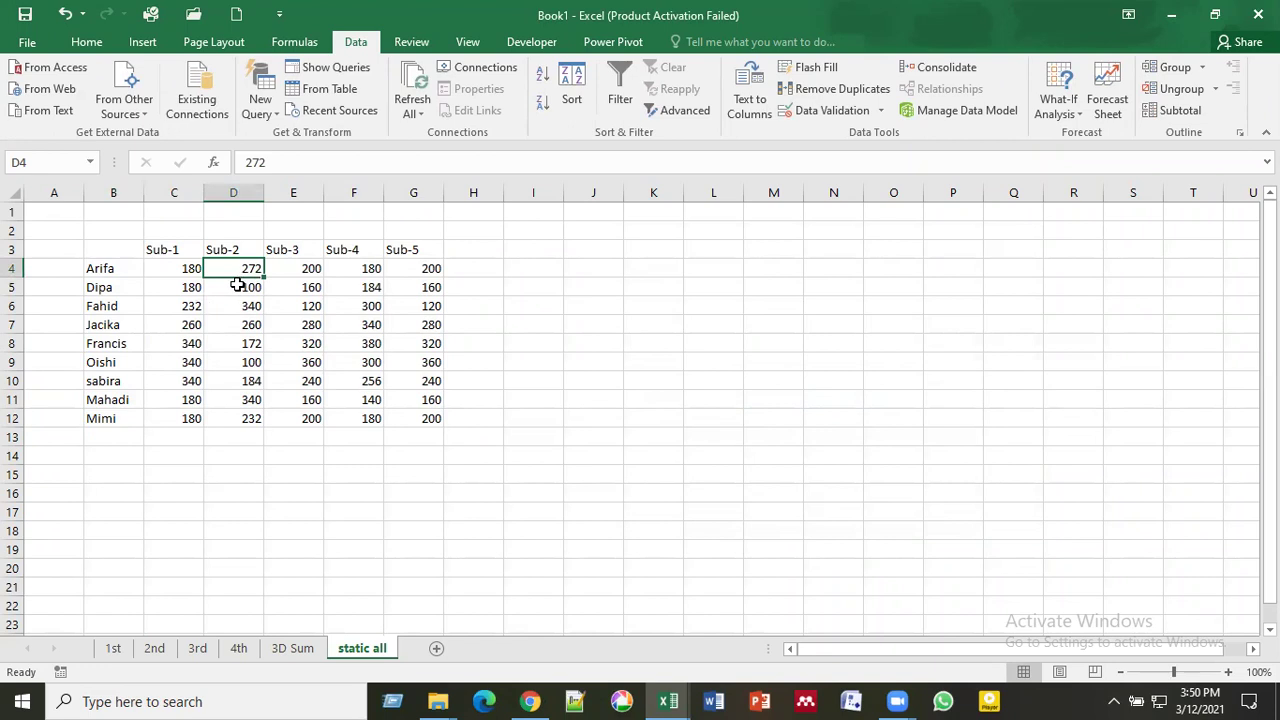
left_click(414, 267)
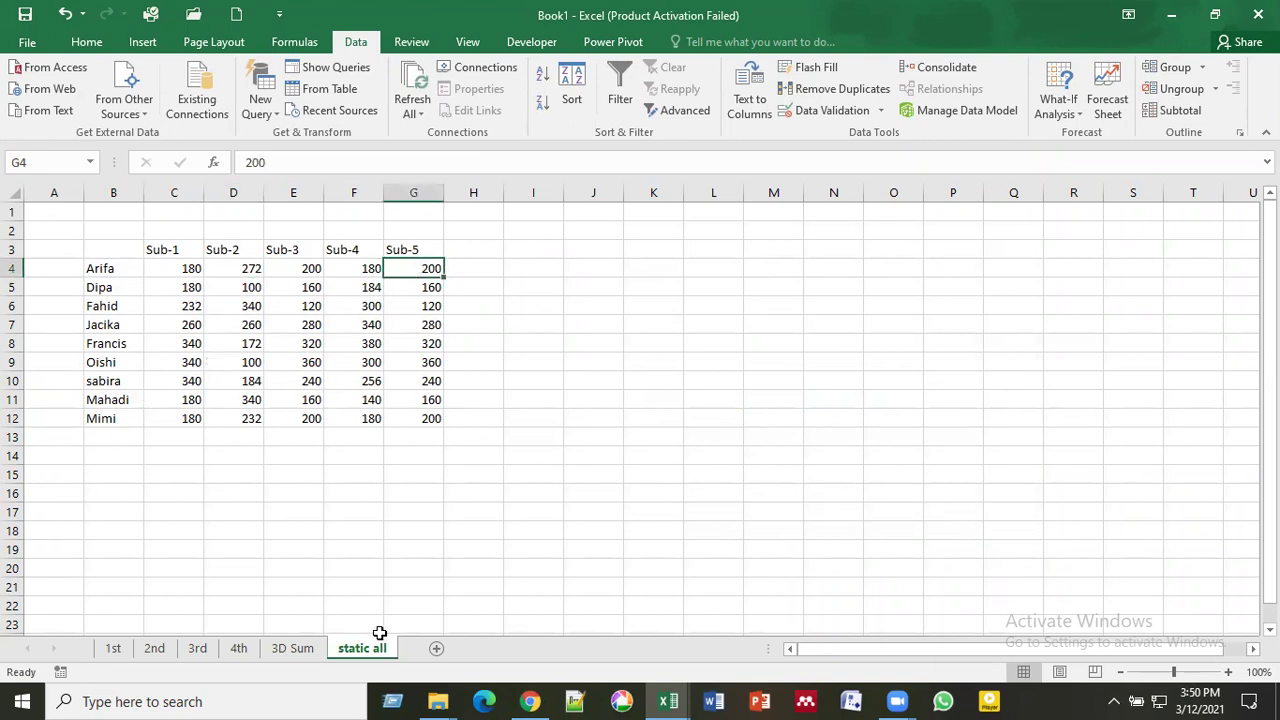
left_click(293, 650)
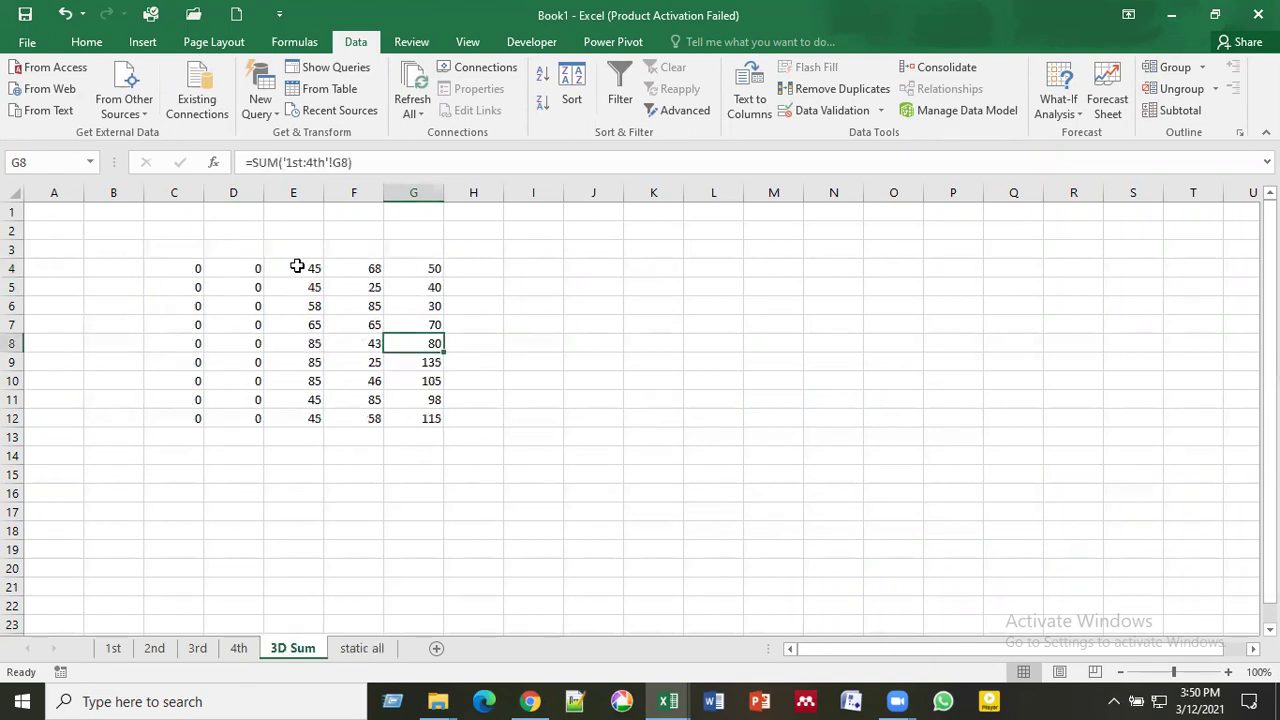
left_click(352, 652)
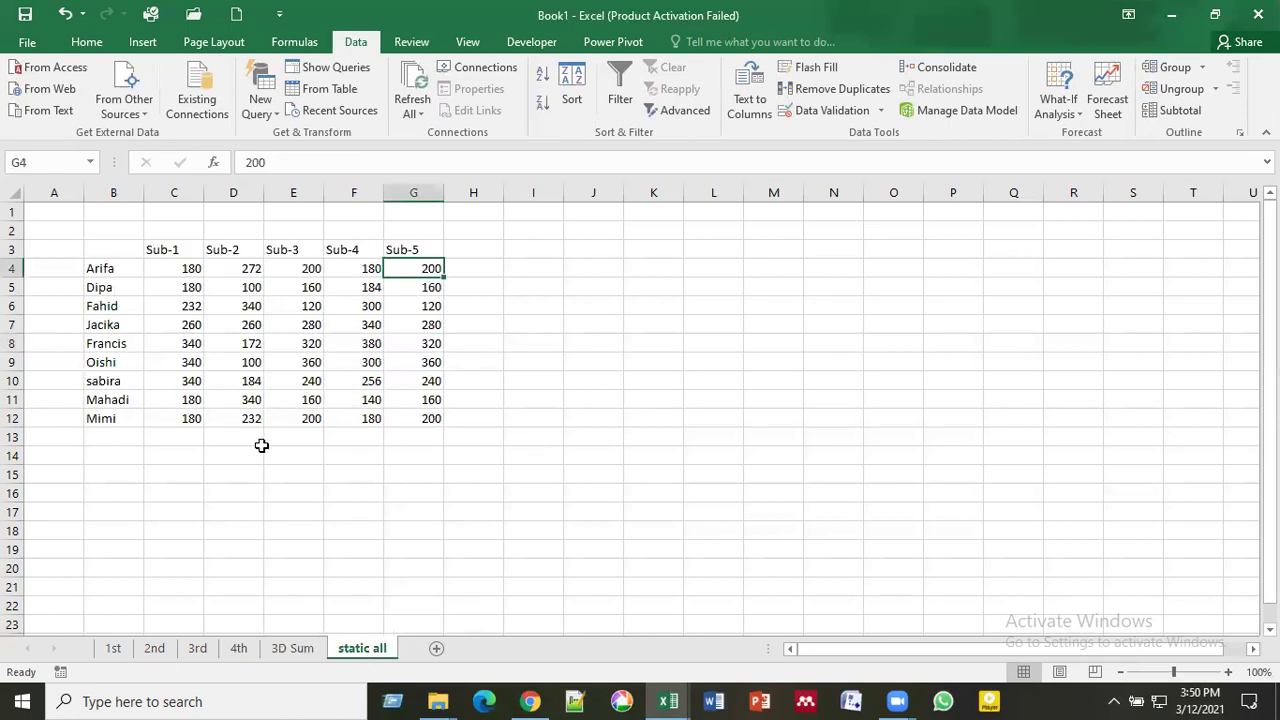
left_click(272, 270)
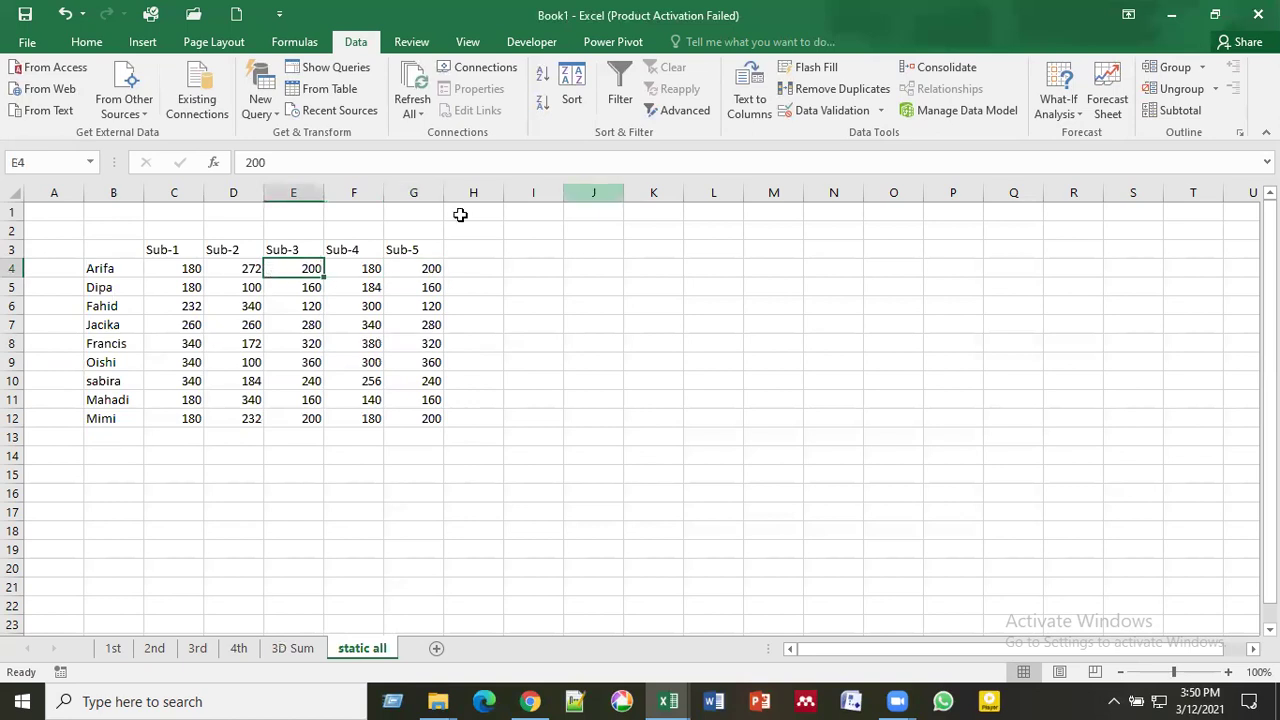
left_click(831, 261)
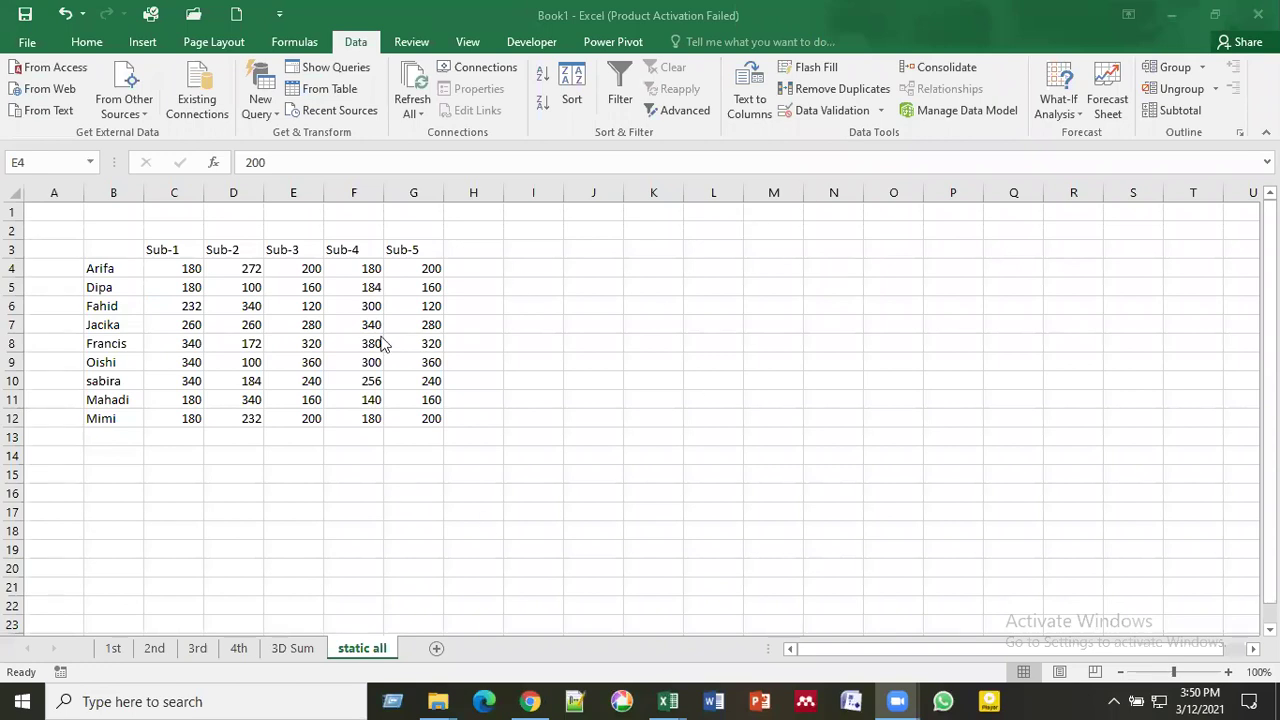
Step: Inspect the contents of the consolidated Sub-1 cells on static all, referring to the source table on sheet 1st
left_click(215, 344)
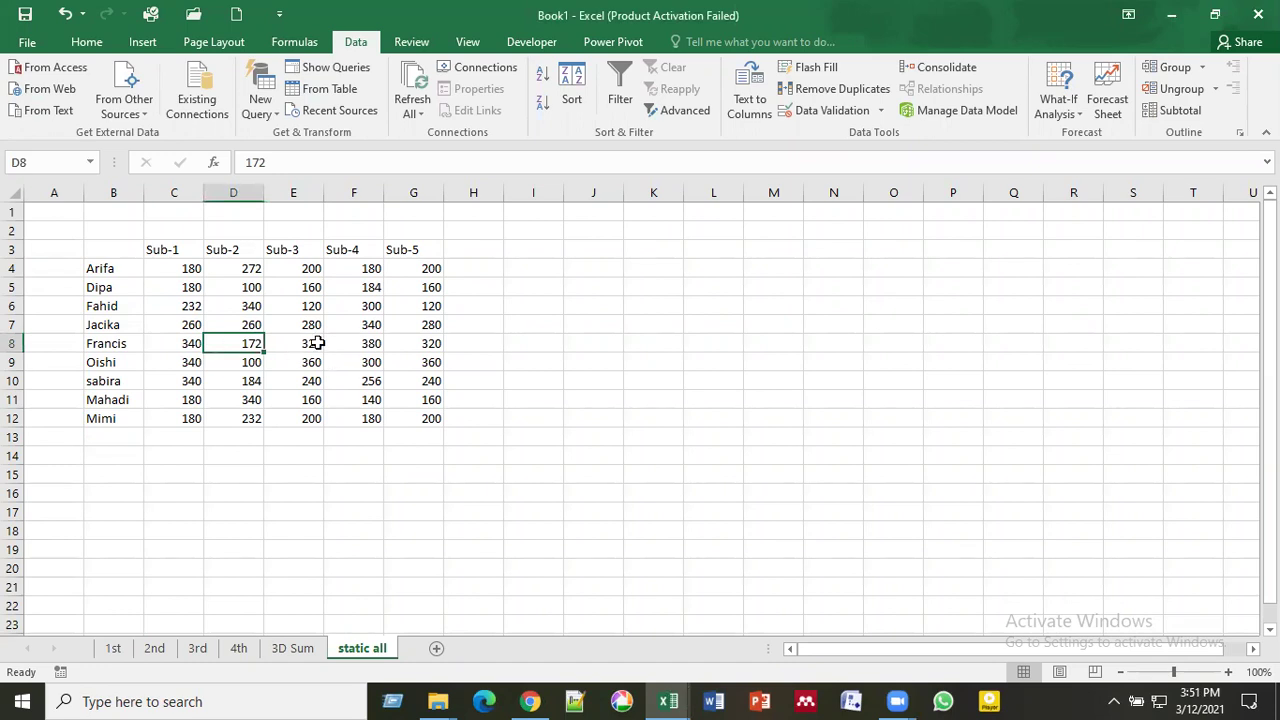
left_click(125, 650)
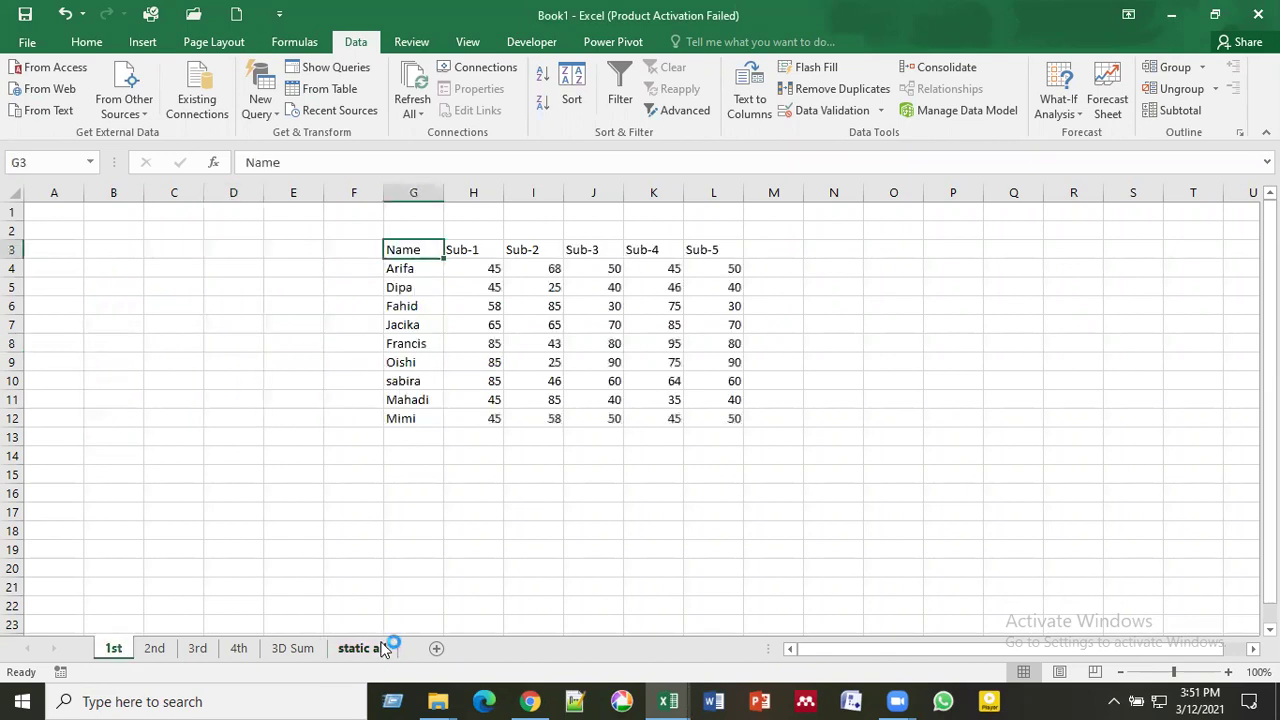
left_click(379, 648)
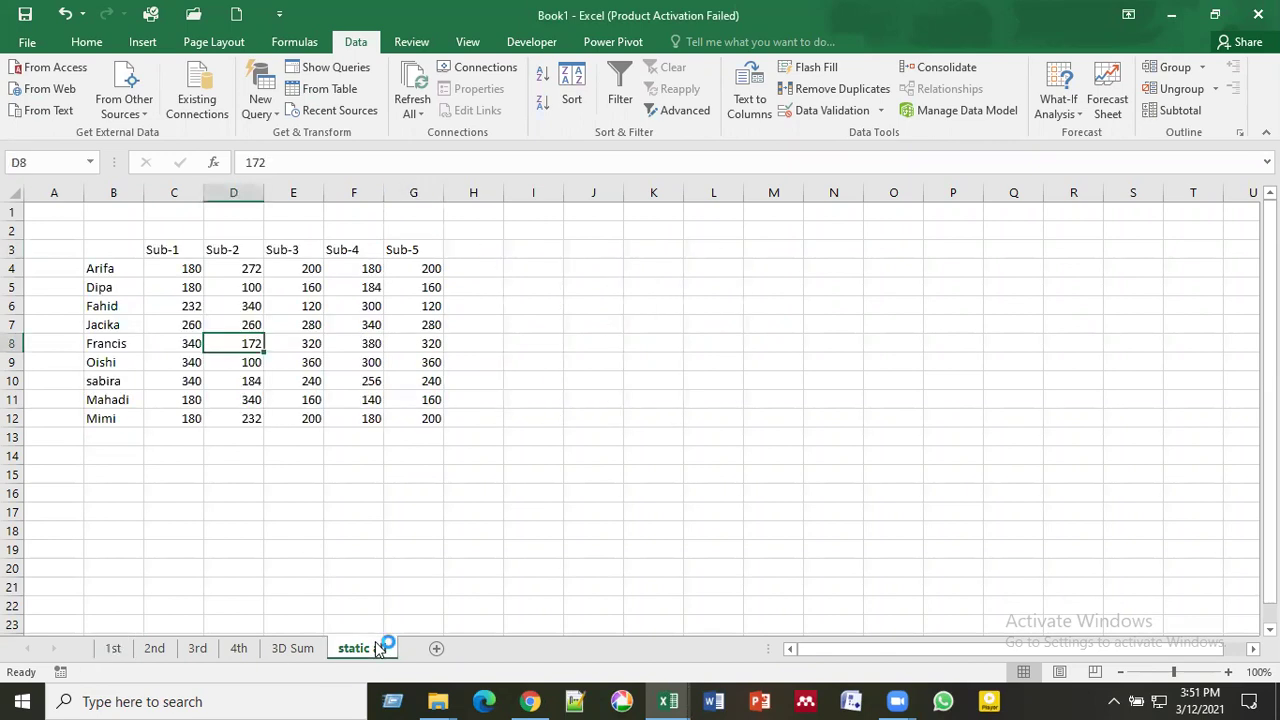
left_click(176, 279)
left_click(183, 270)
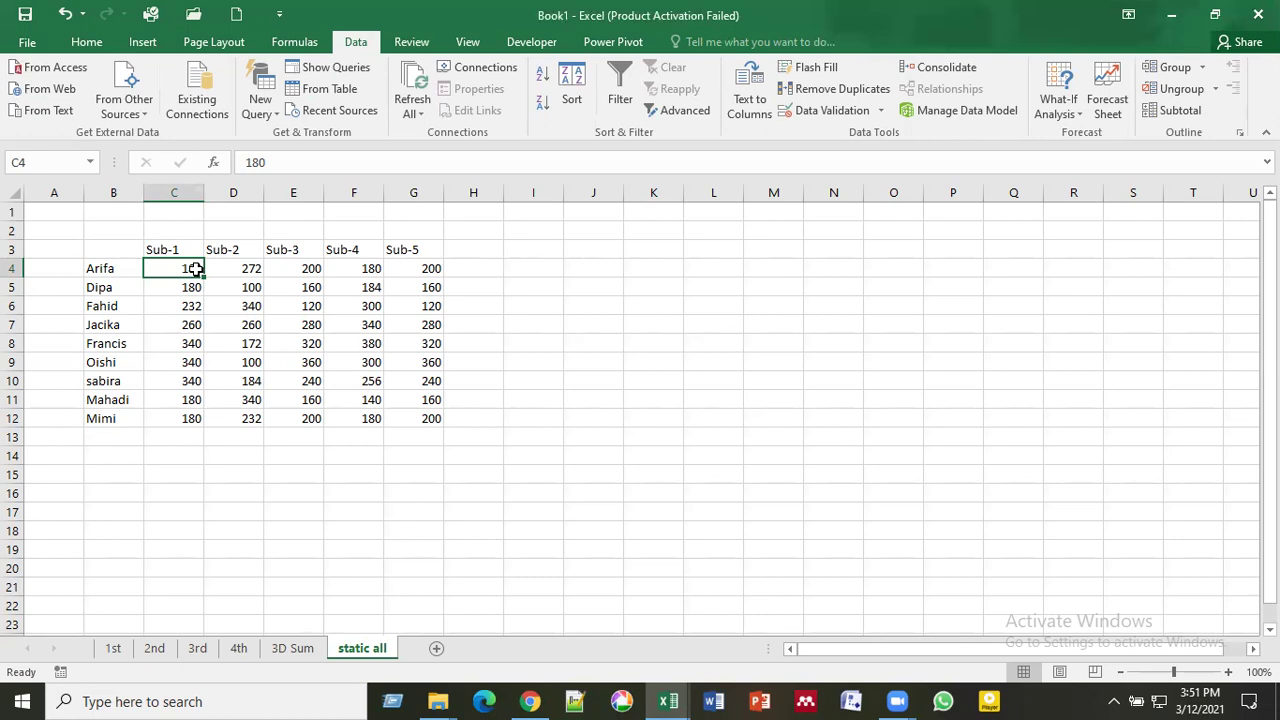
left_click(177, 304)
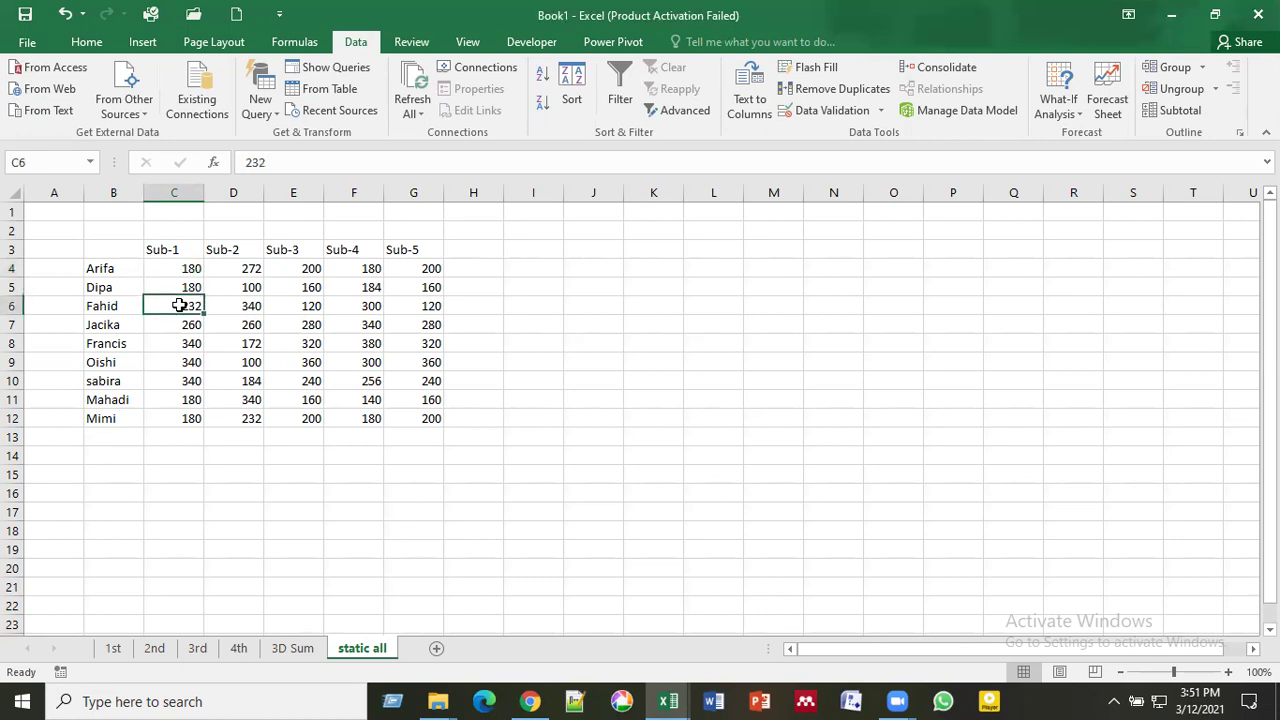
left_click(174, 289)
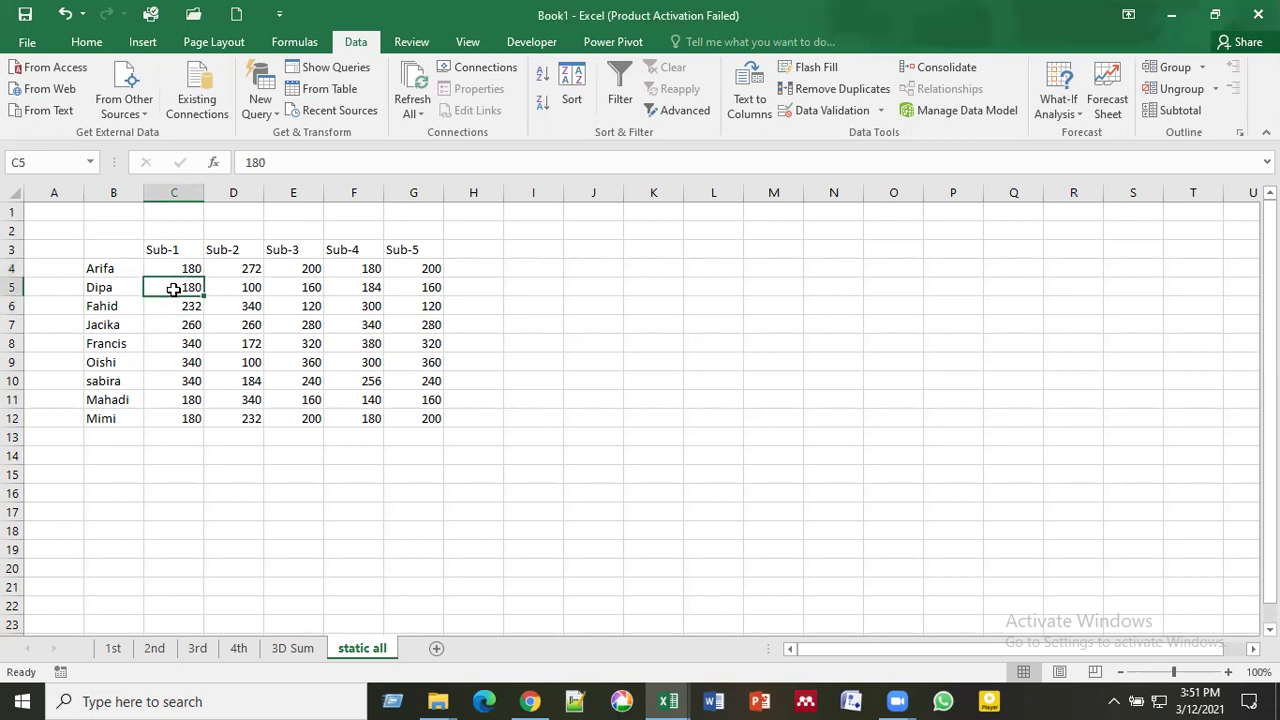
left_click(185, 268)
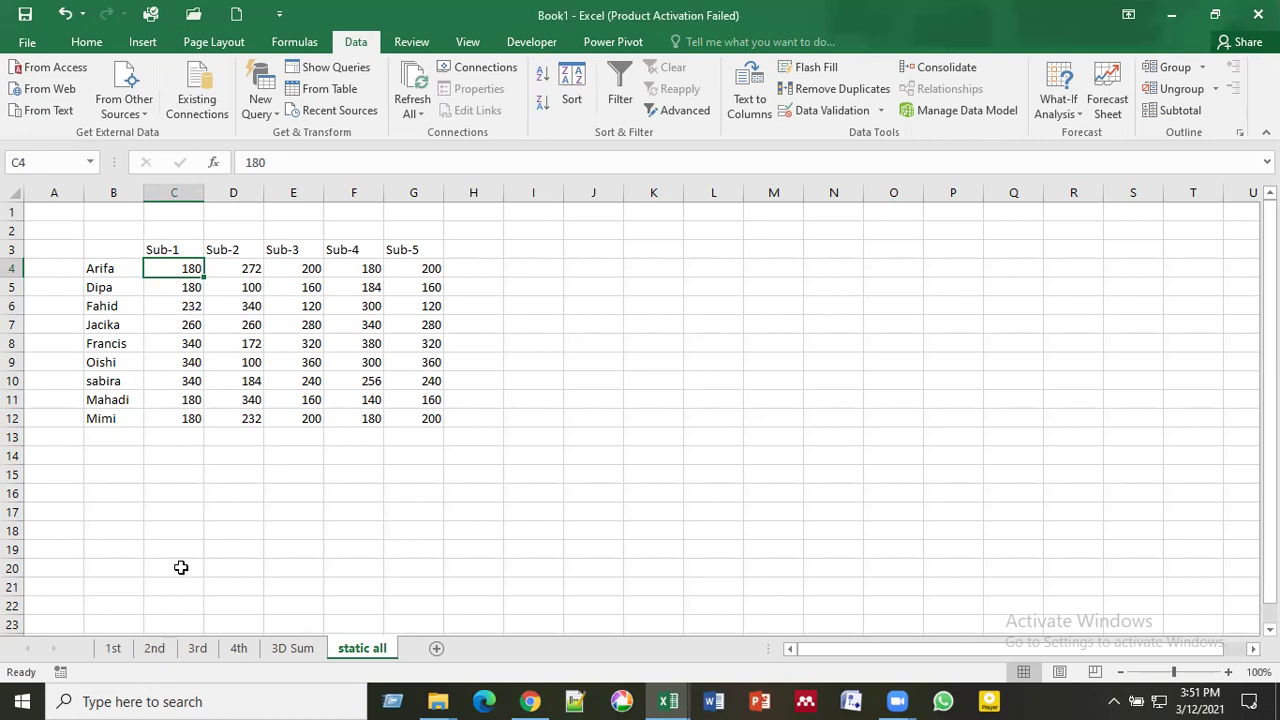
Step: Set the first student's Sub-1 mark in C13 on sheet 2nd to 75
left_click(155, 650)
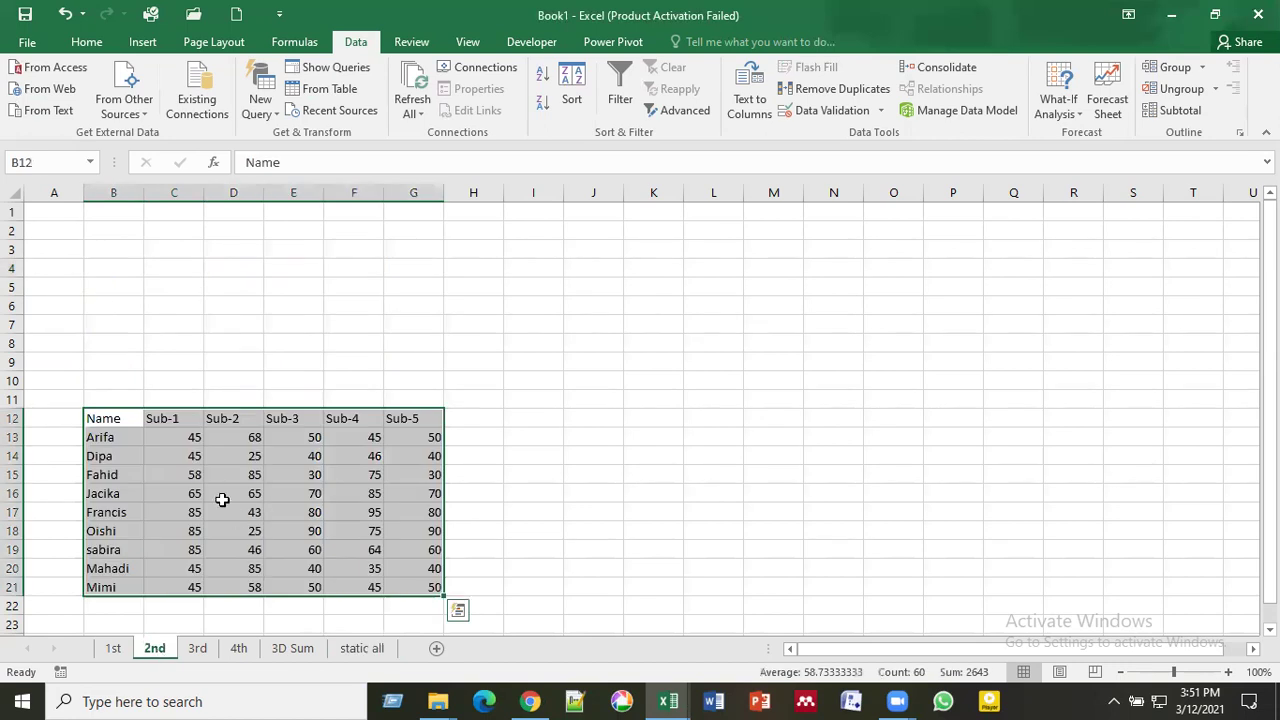
left_click(194, 441)
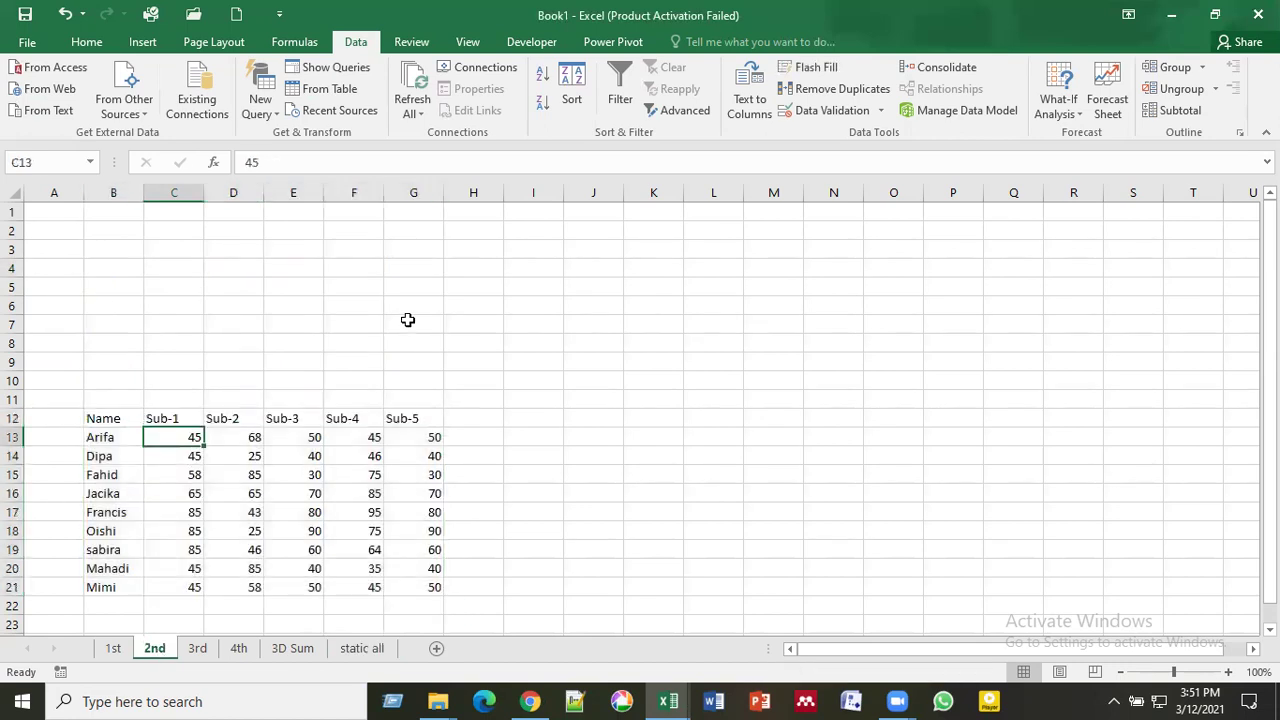
type("75")
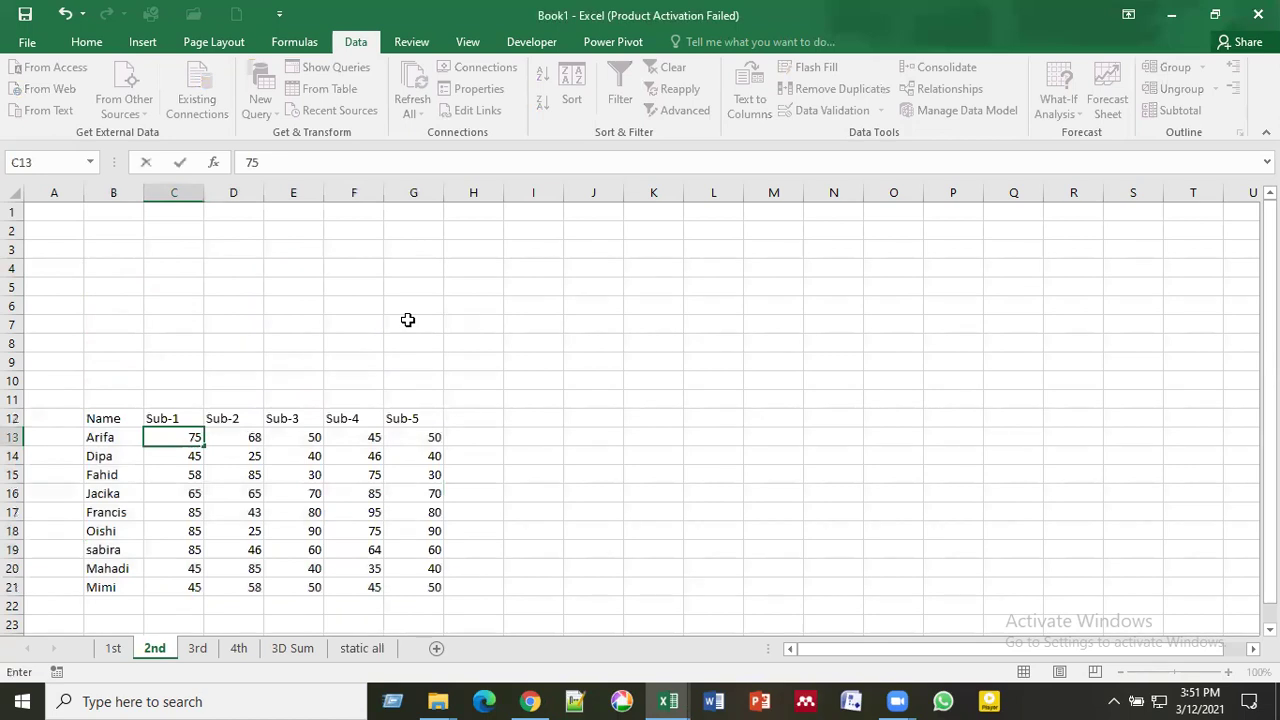
left_click(544, 451)
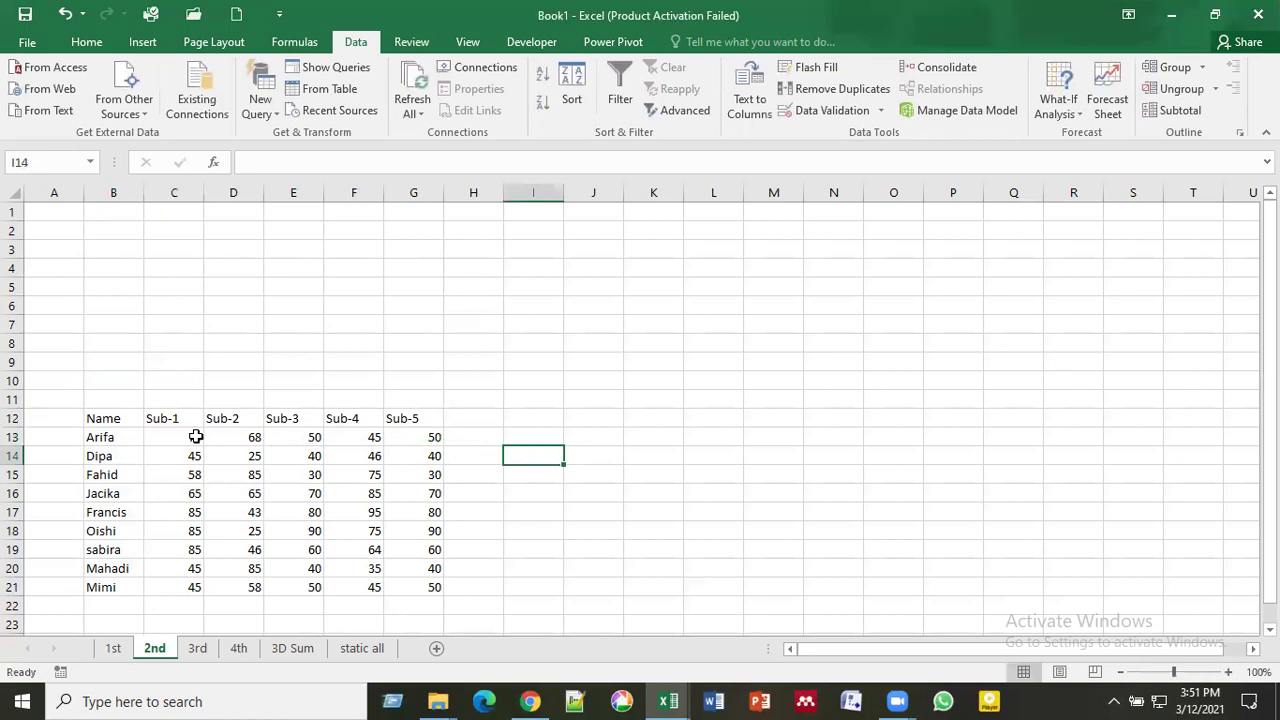
Step: Check the first student's Sub-1 total in C4 on static all against the edited mark in C13 on sheet 2nd
left_click(362, 648)
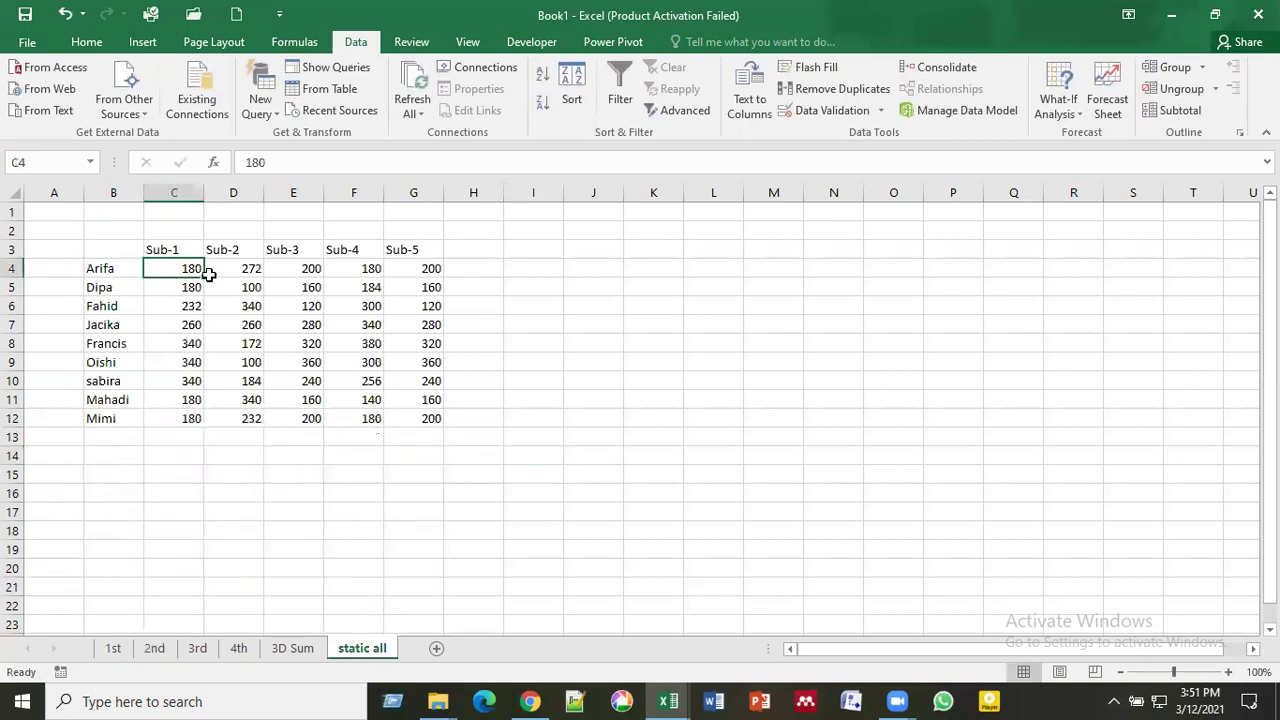
left_click(176, 322)
left_click(177, 268)
left_click(193, 326)
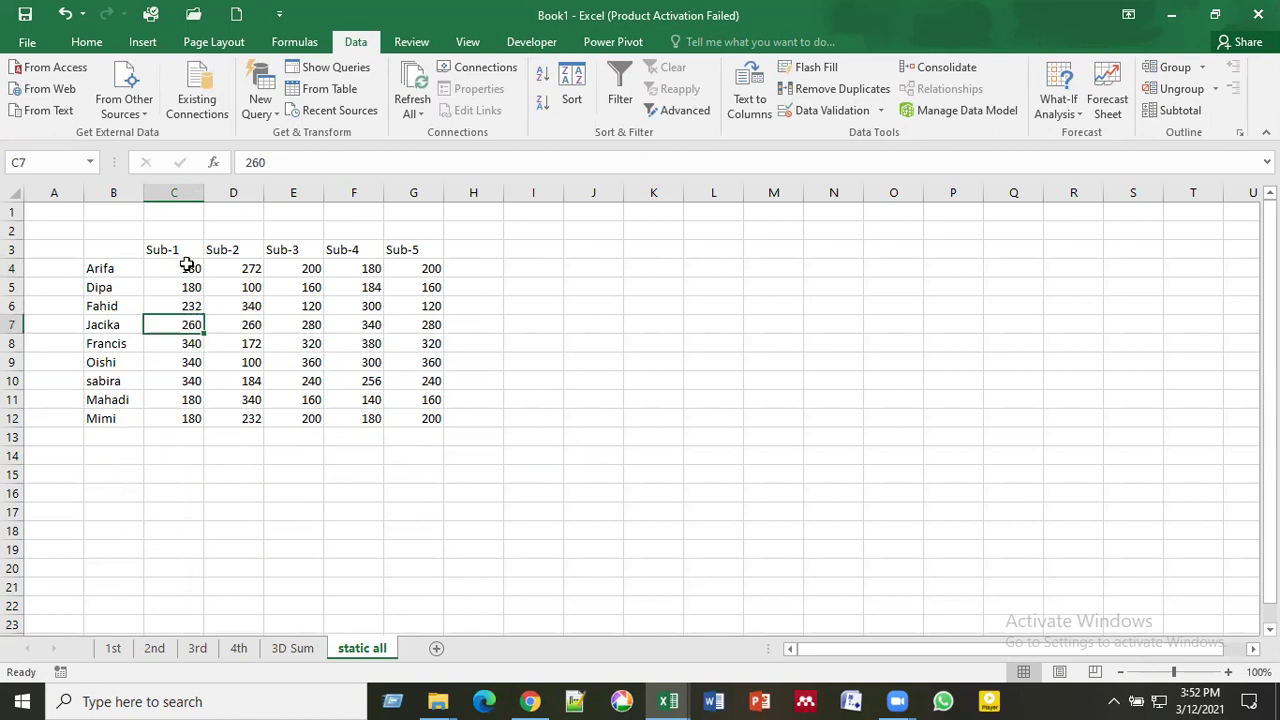
left_click(150, 650)
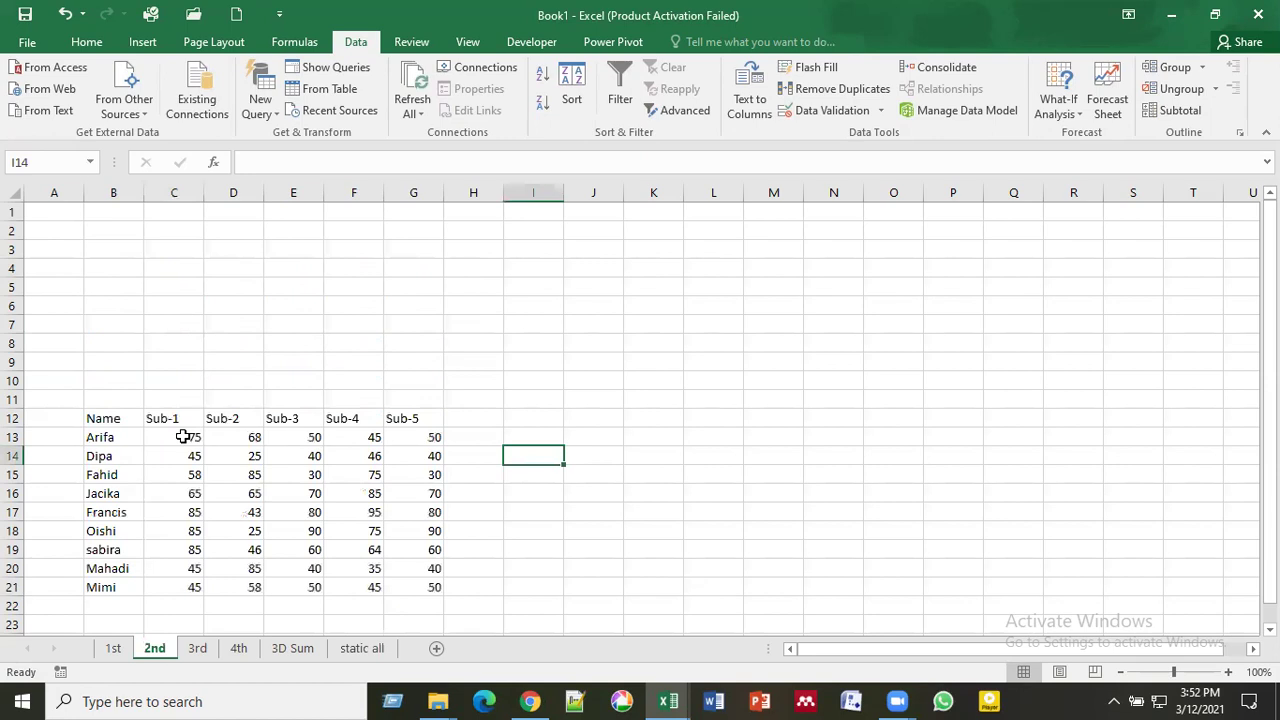
left_click(184, 437)
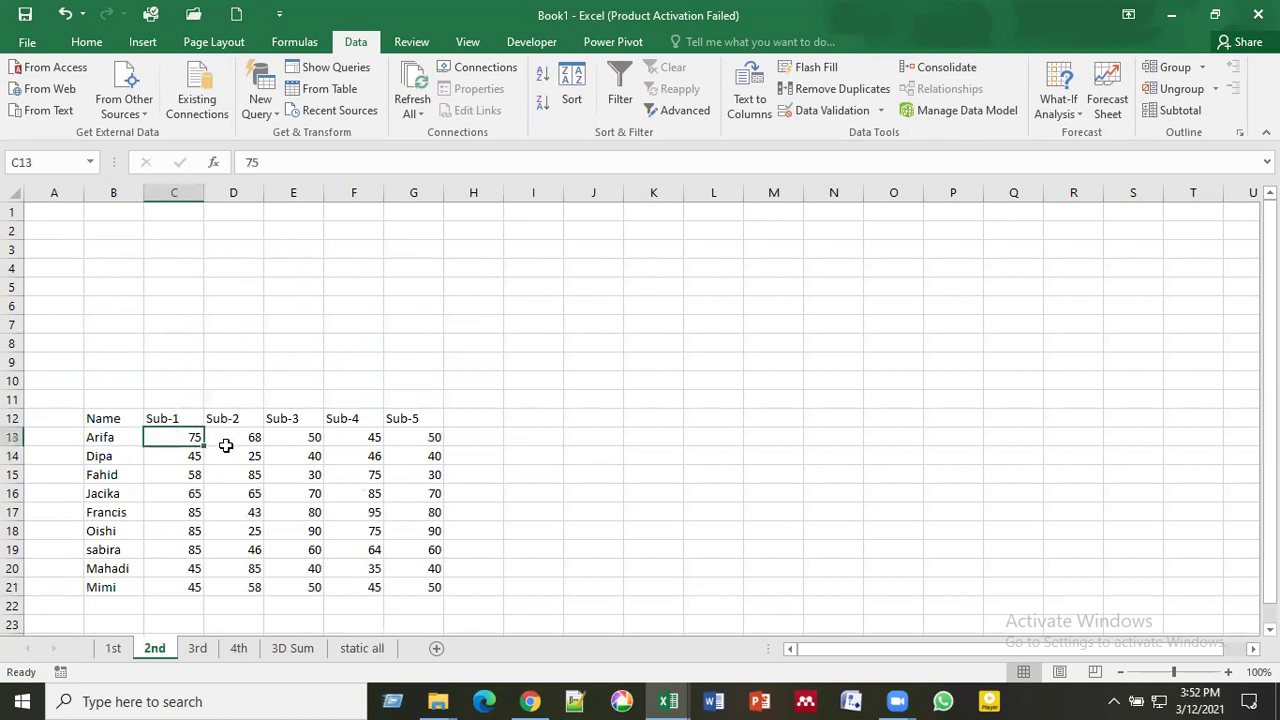
left_click(362, 648)
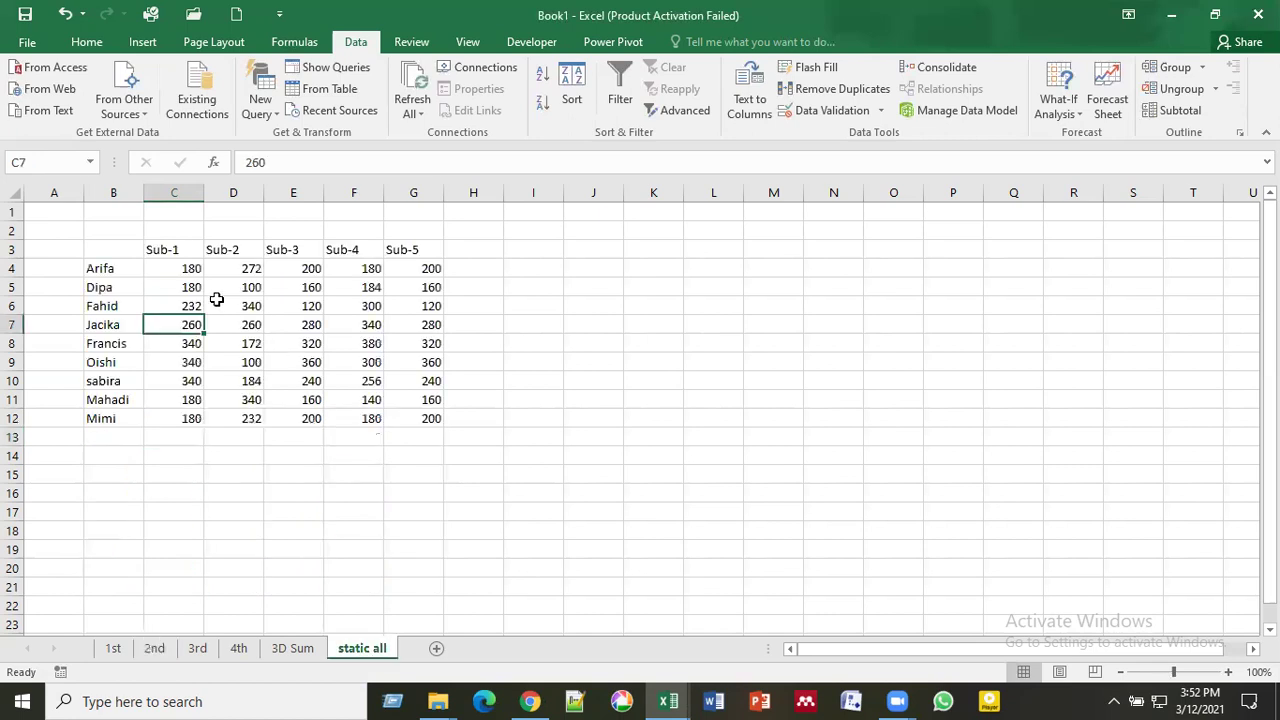
left_click(187, 269)
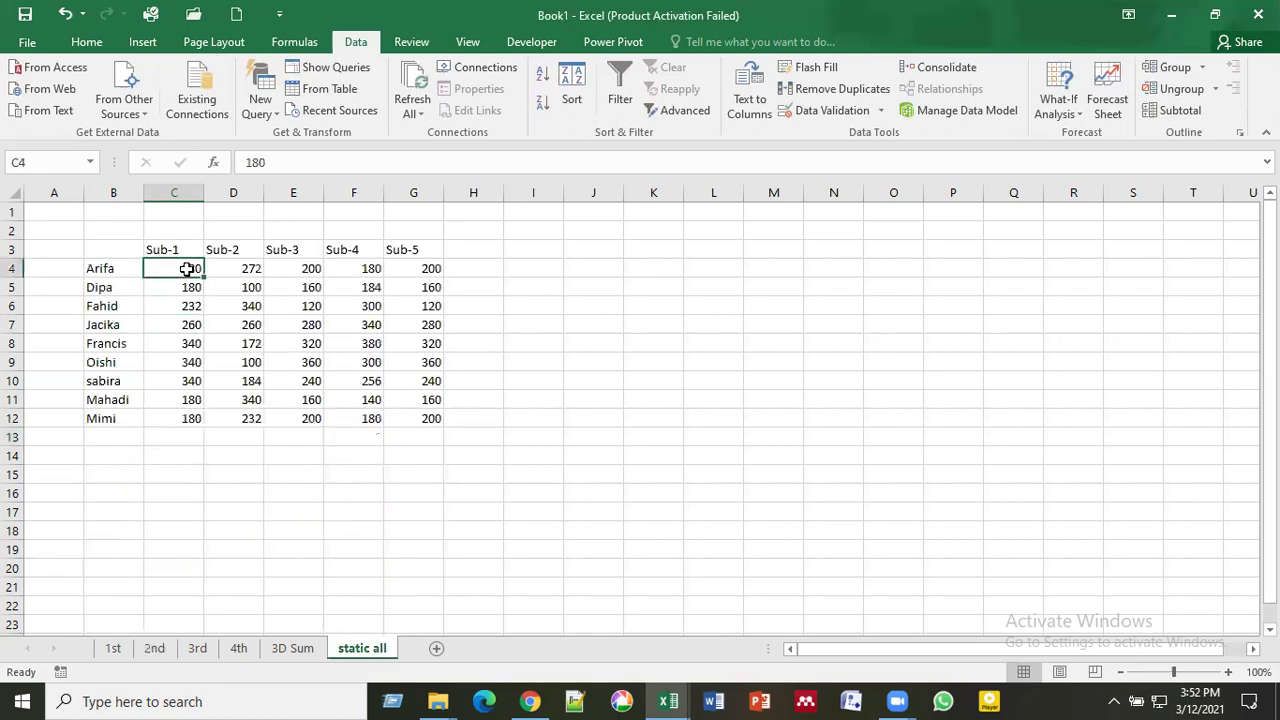
left_click(453, 363)
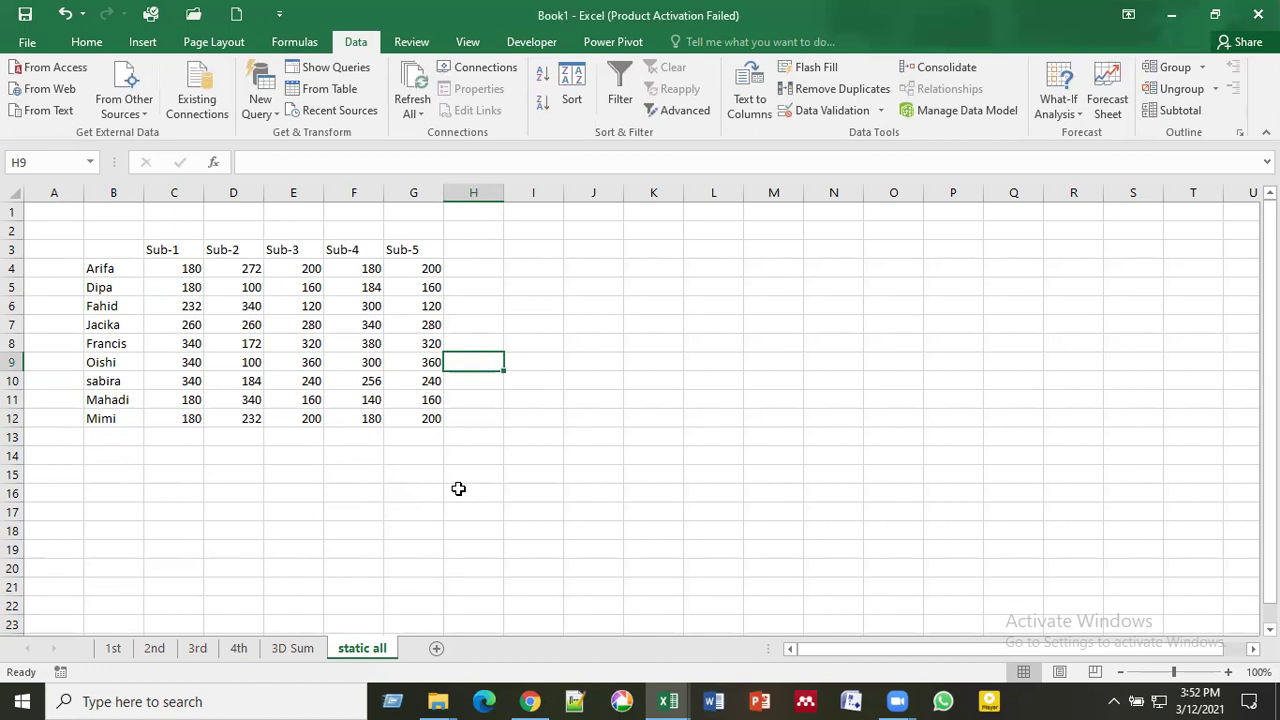
Step: Add a new worksheet after static all and name it "static all with source"
left_click(437, 650)
double_click(429, 648)
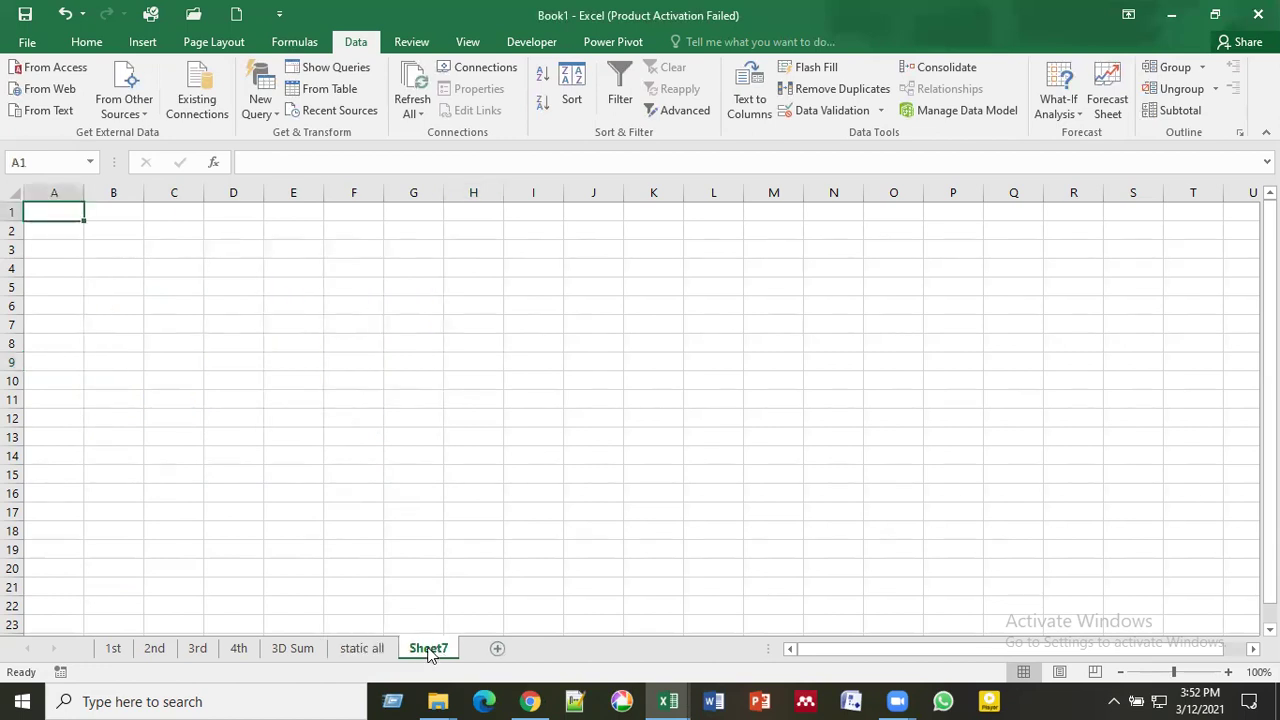
type("static")
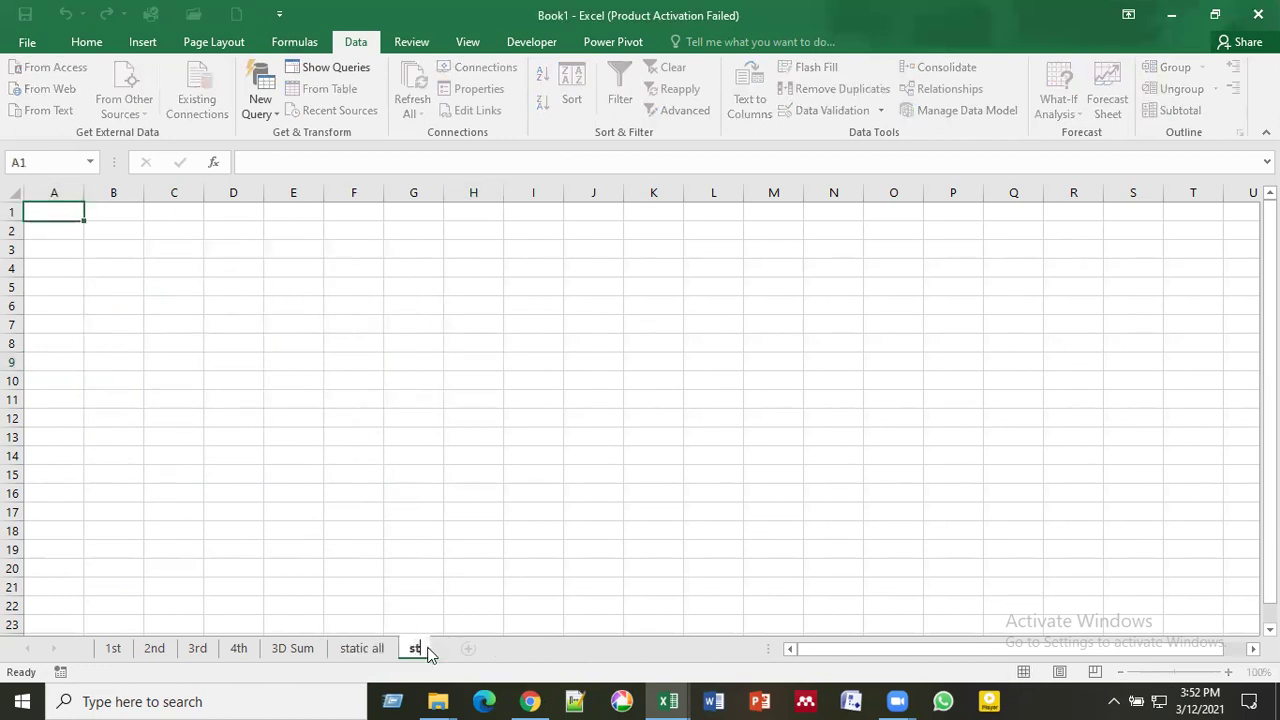
type(" all with s")
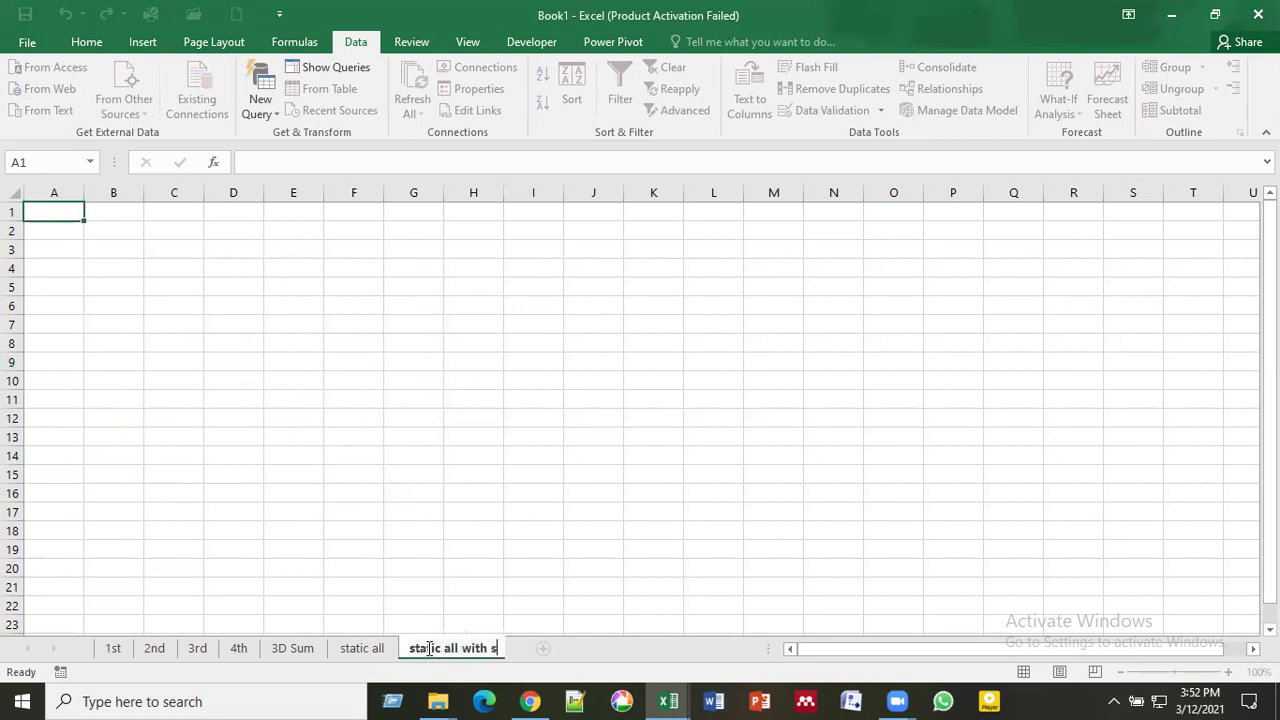
type("ource")
key("Return")
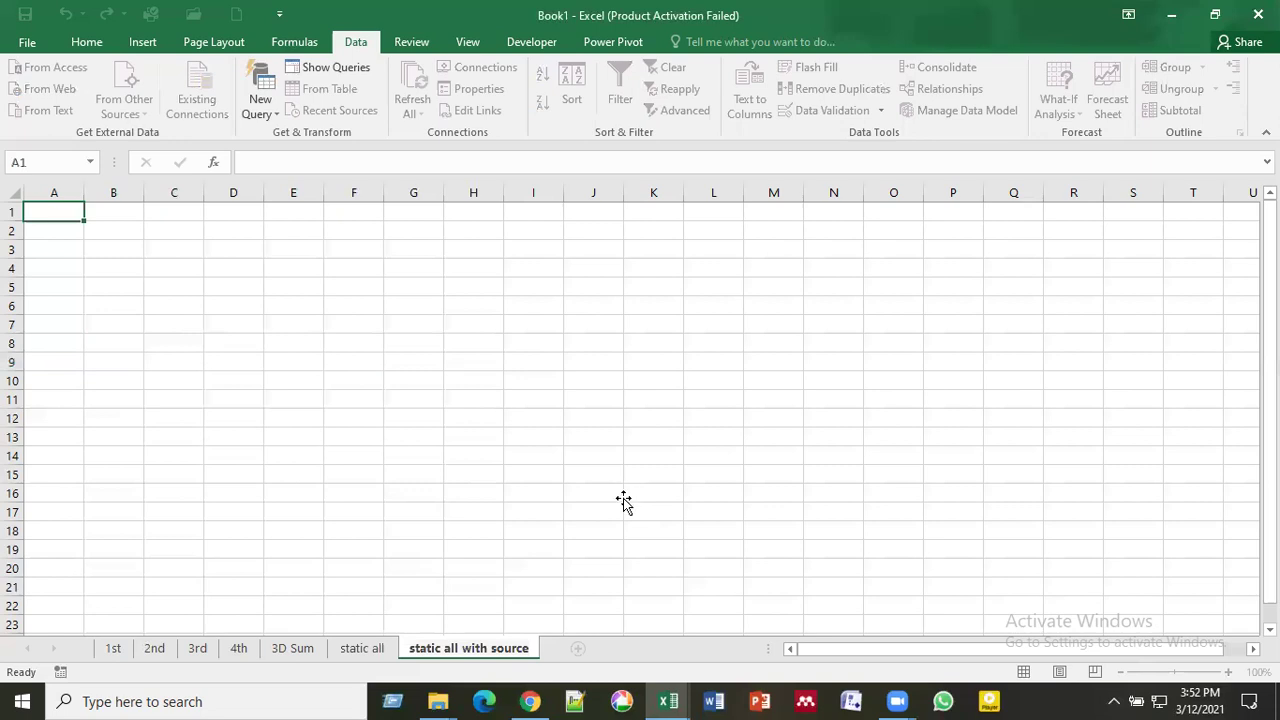
left_click(623, 500)
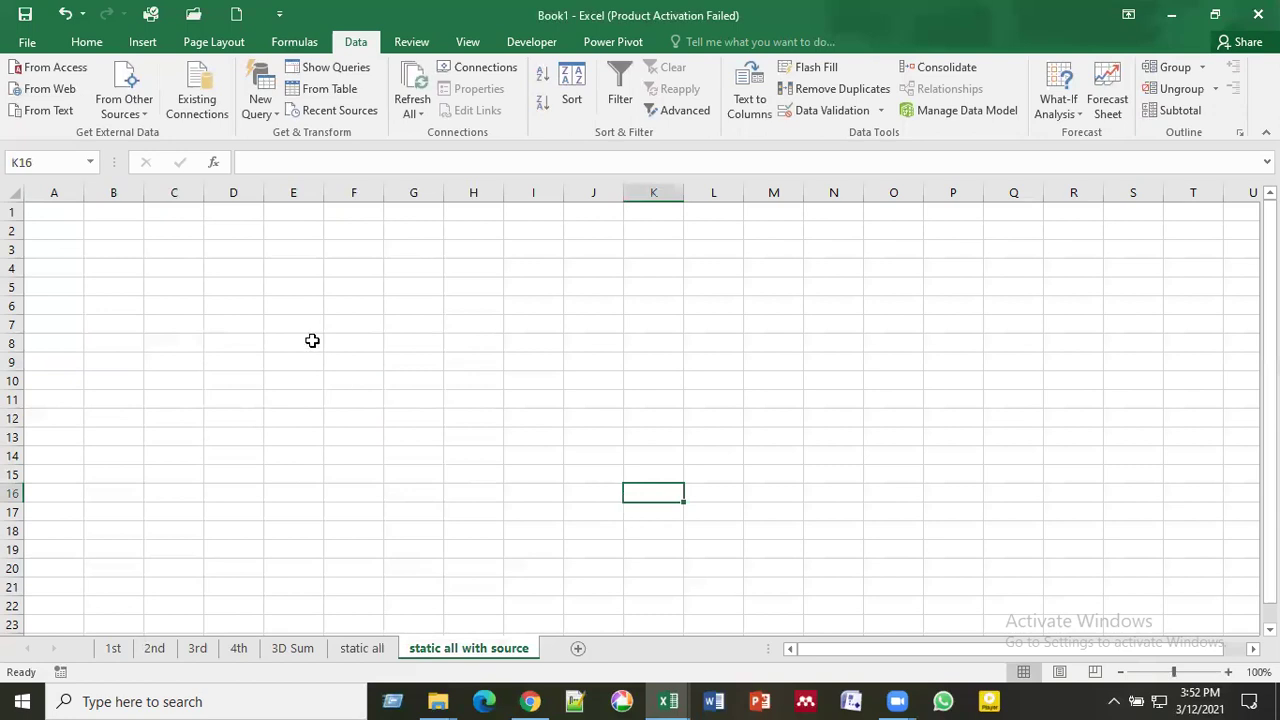
Step: Start a consolidation at cell E4 of the static all with source sheet, using the Sum function
left_click(166, 251)
left_click(325, 271)
left_click(246, 321)
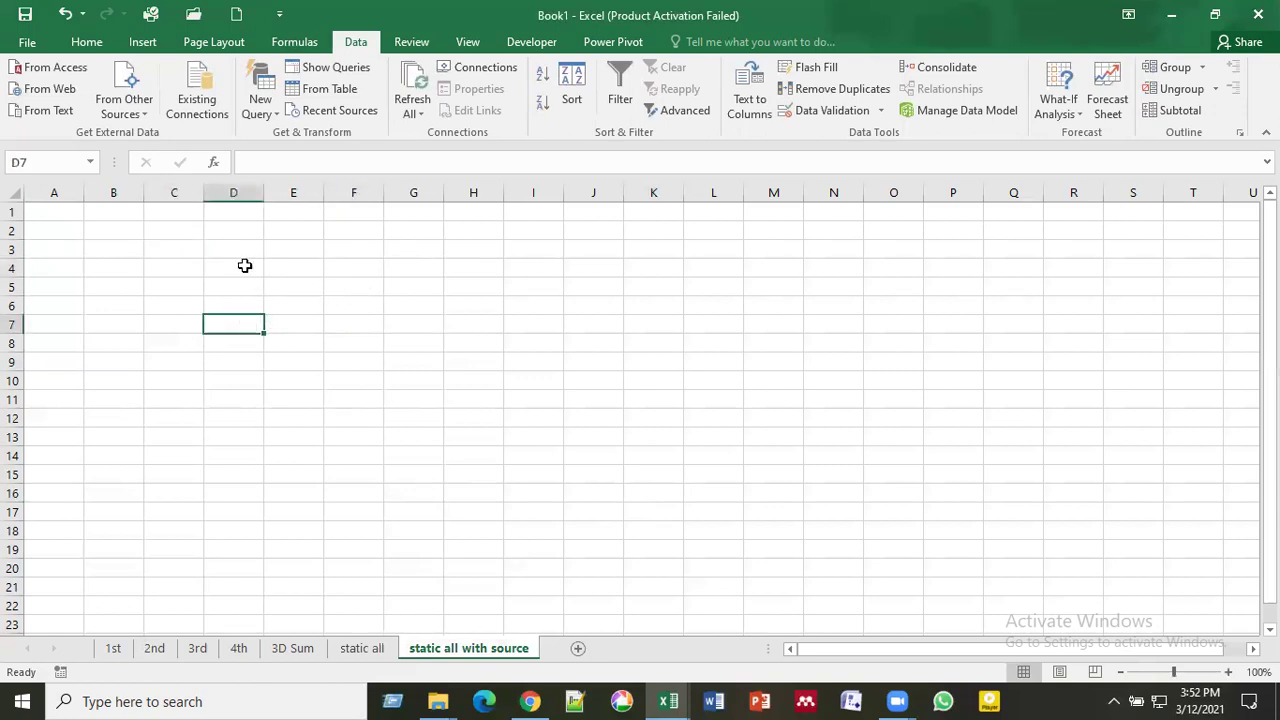
left_click(286, 266)
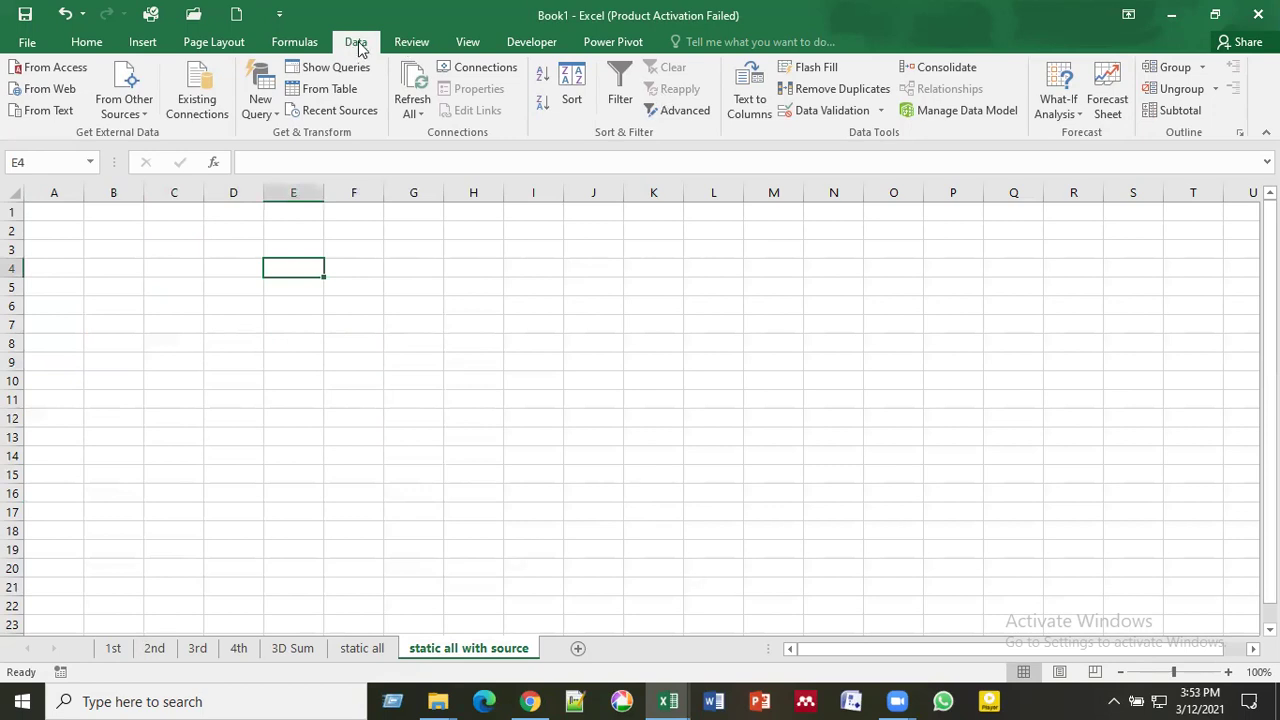
left_click(942, 68)
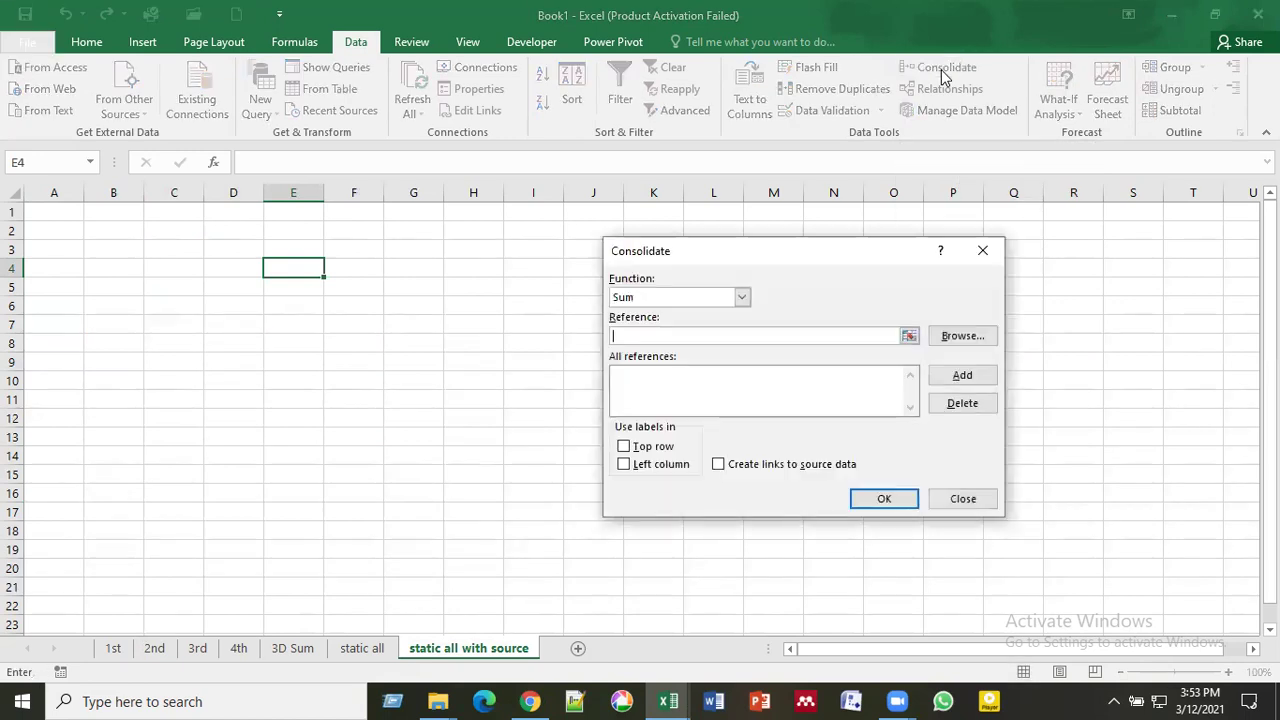
left_click(741, 298)
left_click(741, 298)
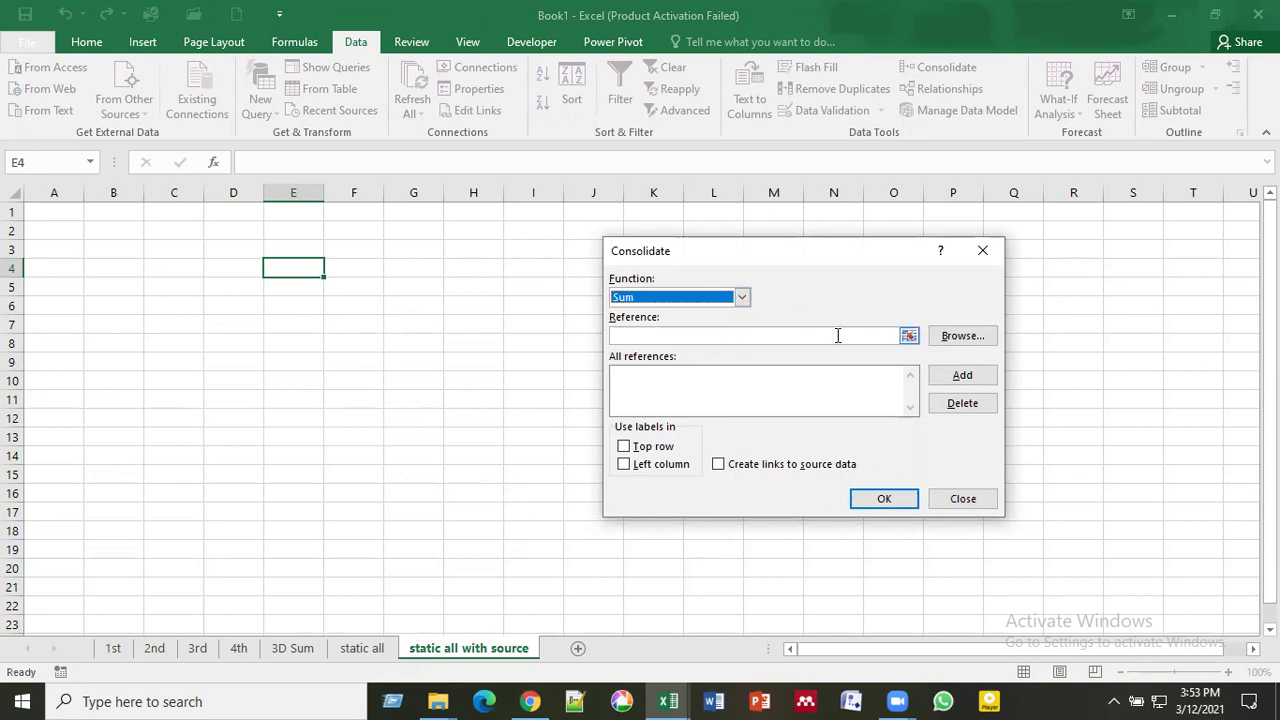
Step: Add the marks table G3:L12 on sheet 1st, including its headers and names, to the consolidation references
left_click(908, 337)
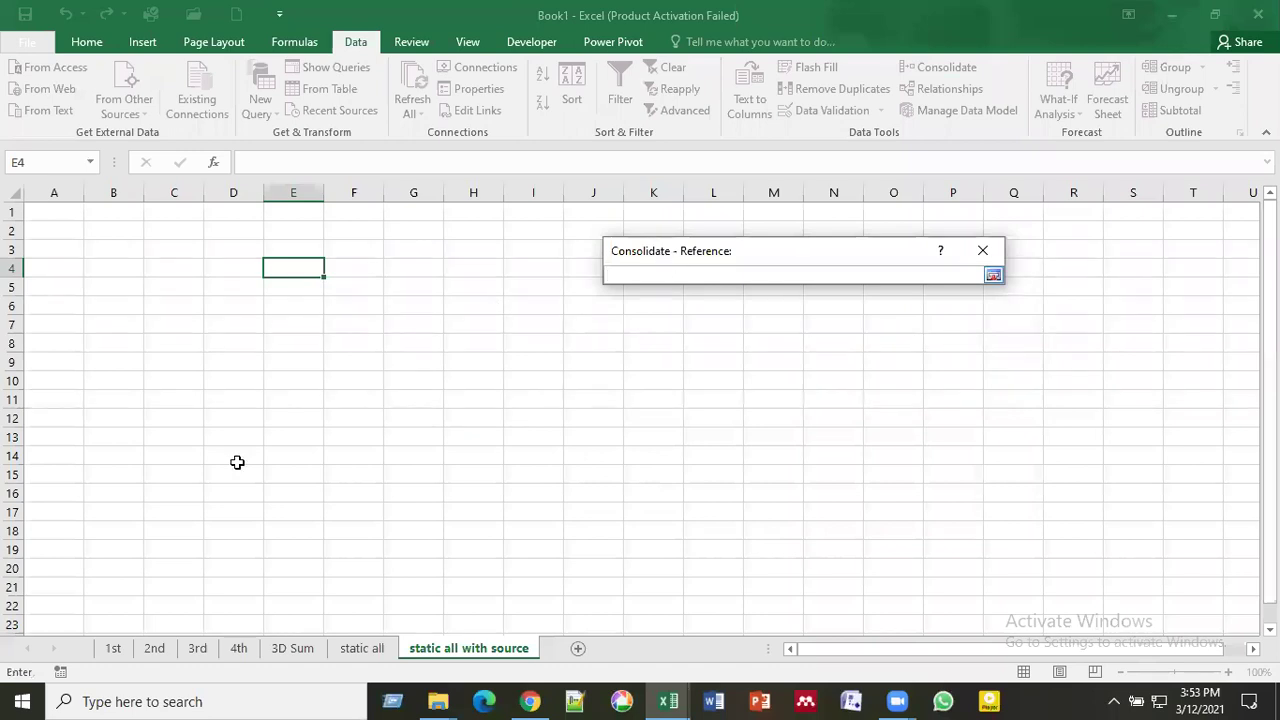
left_click(114, 650)
left_click_drag(393, 251, 704, 420)
left_click(993, 276)
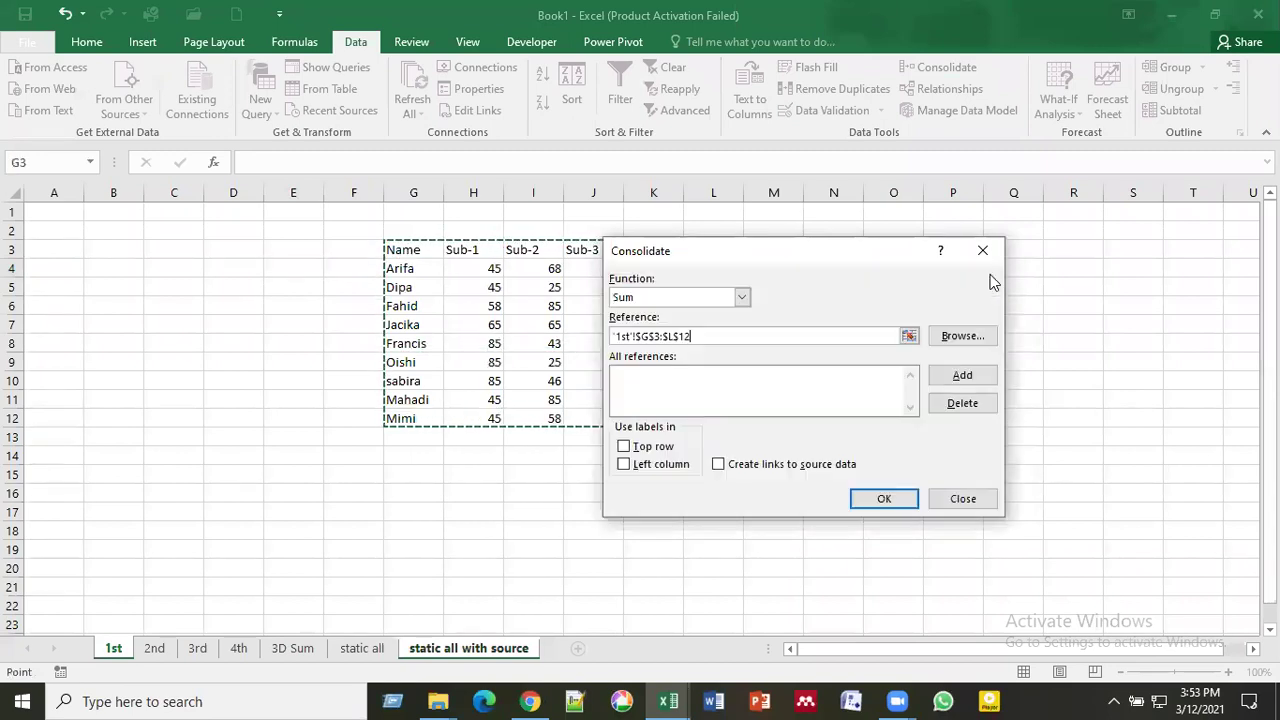
left_click(963, 378)
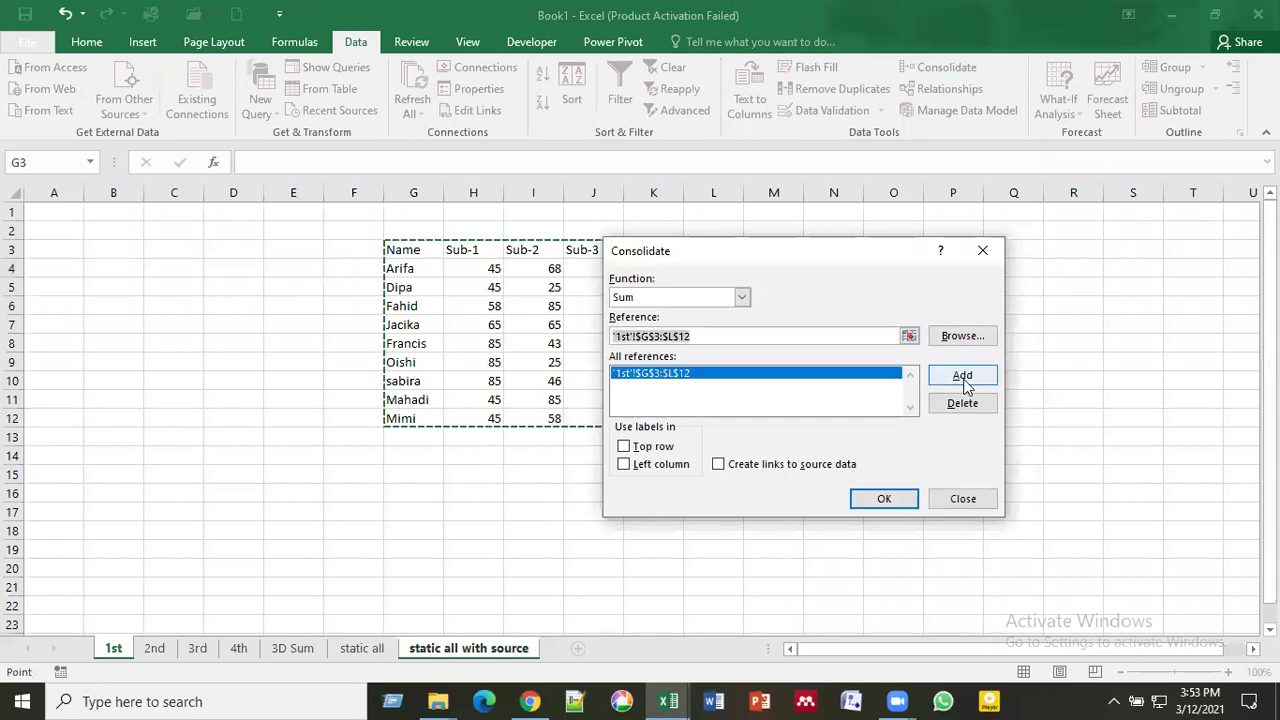
Step: Add the marks table B12:G21 on sheet 2nd to the consolidation references
left_click(908, 338)
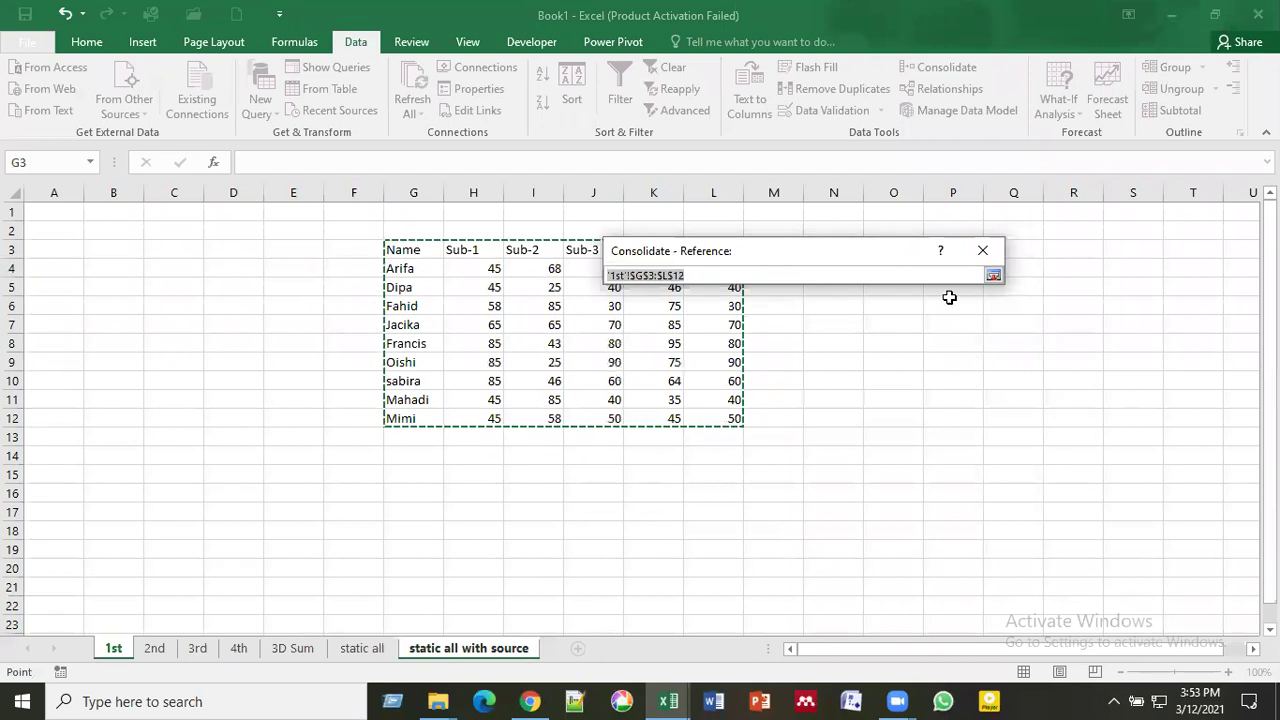
left_click(153, 648)
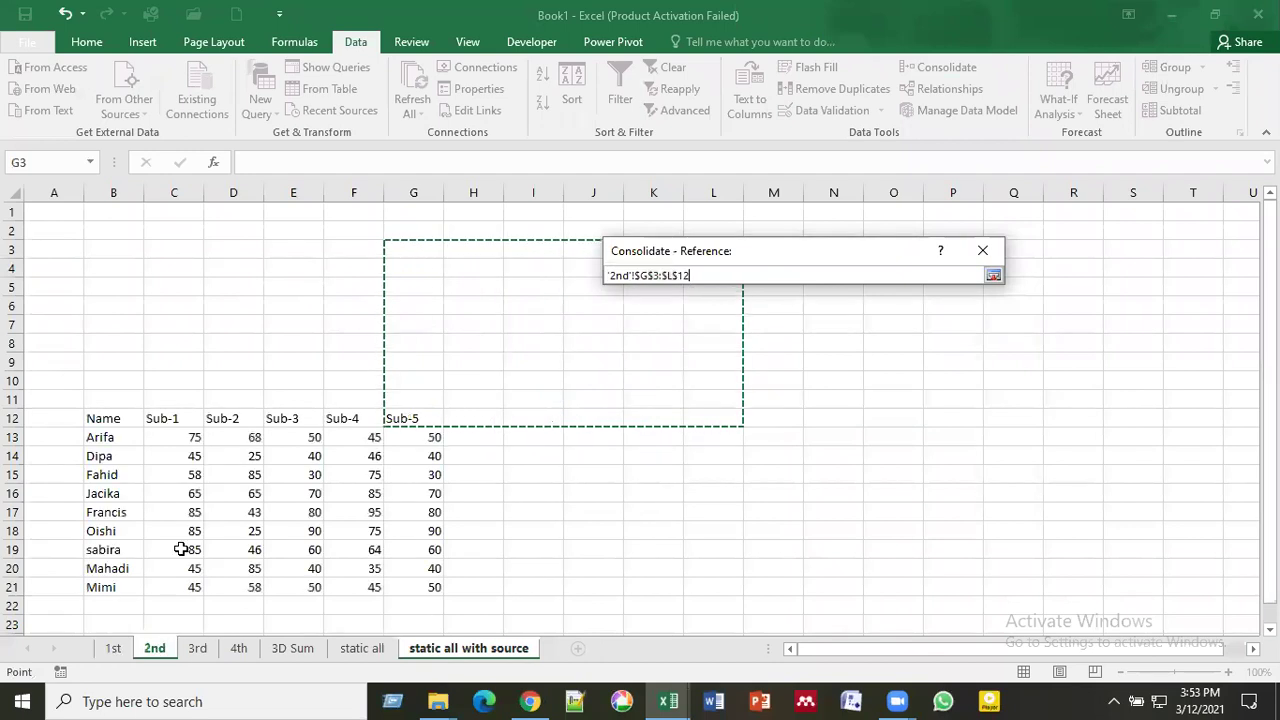
left_click_drag(94, 420, 441, 591)
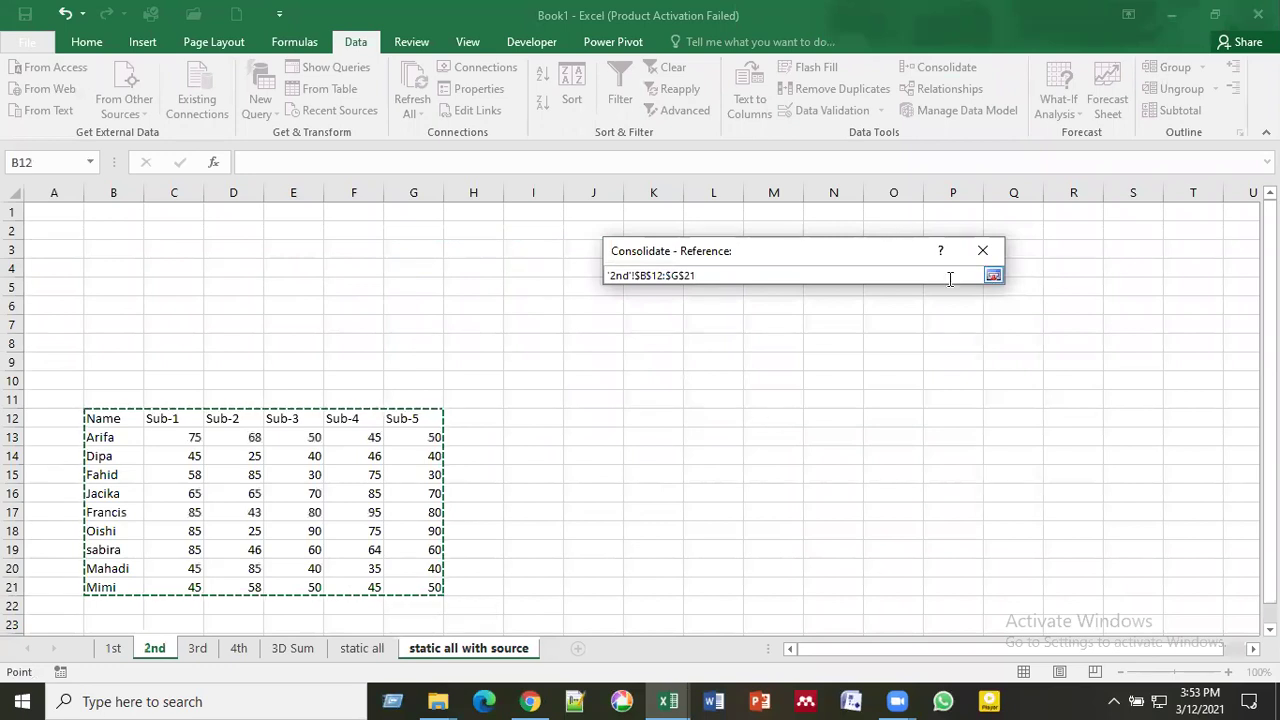
left_click(993, 275)
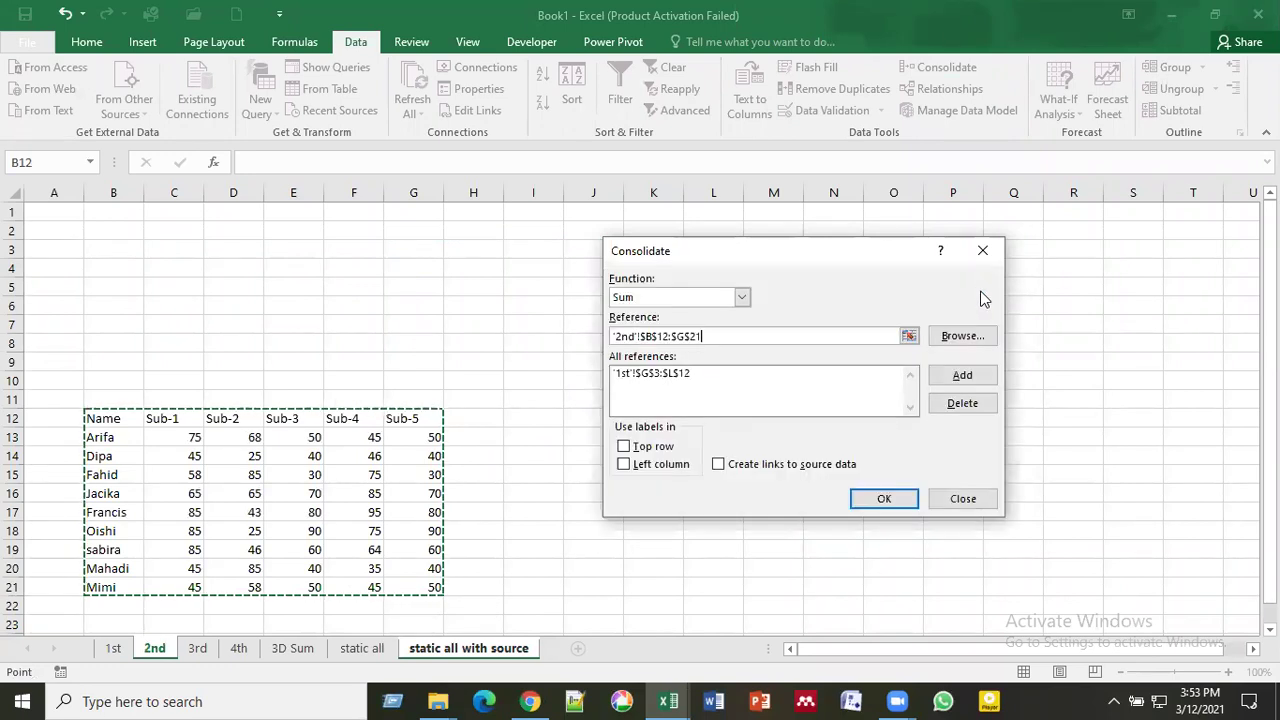
left_click(953, 378)
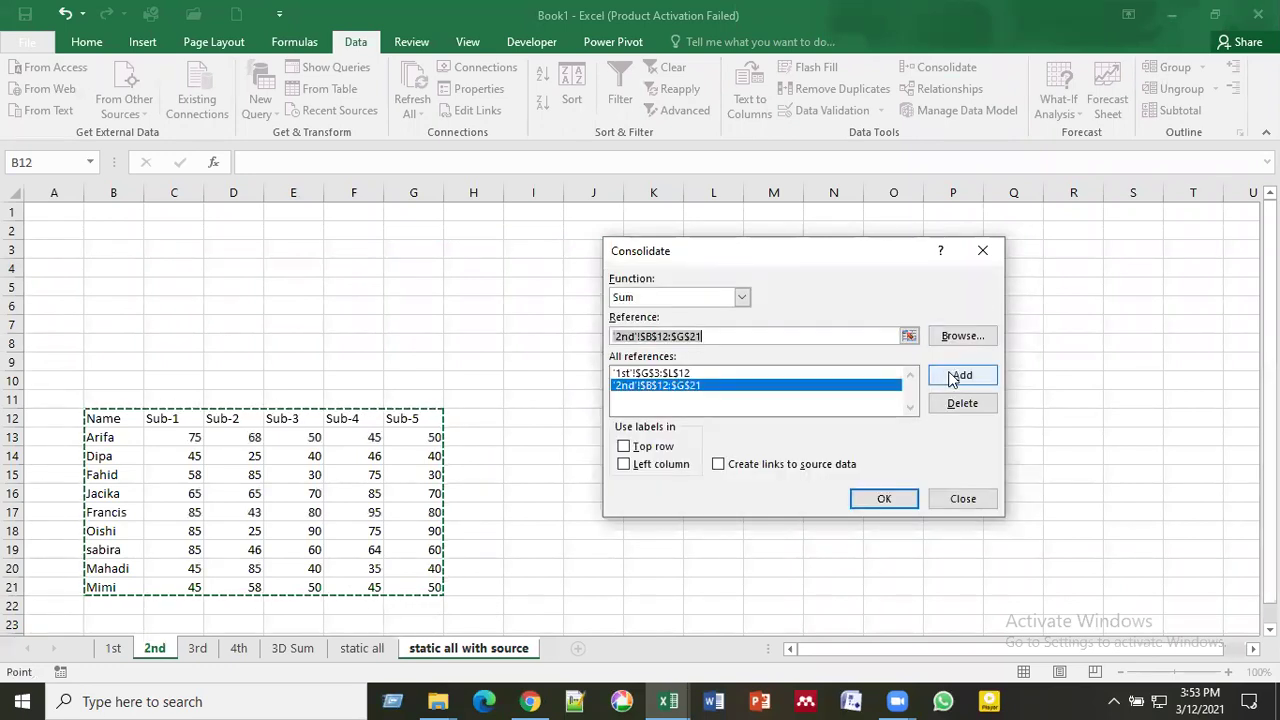
Step: Add the marks table D3:I12 on sheet 3rd to the consolidation references
left_click(909, 337)
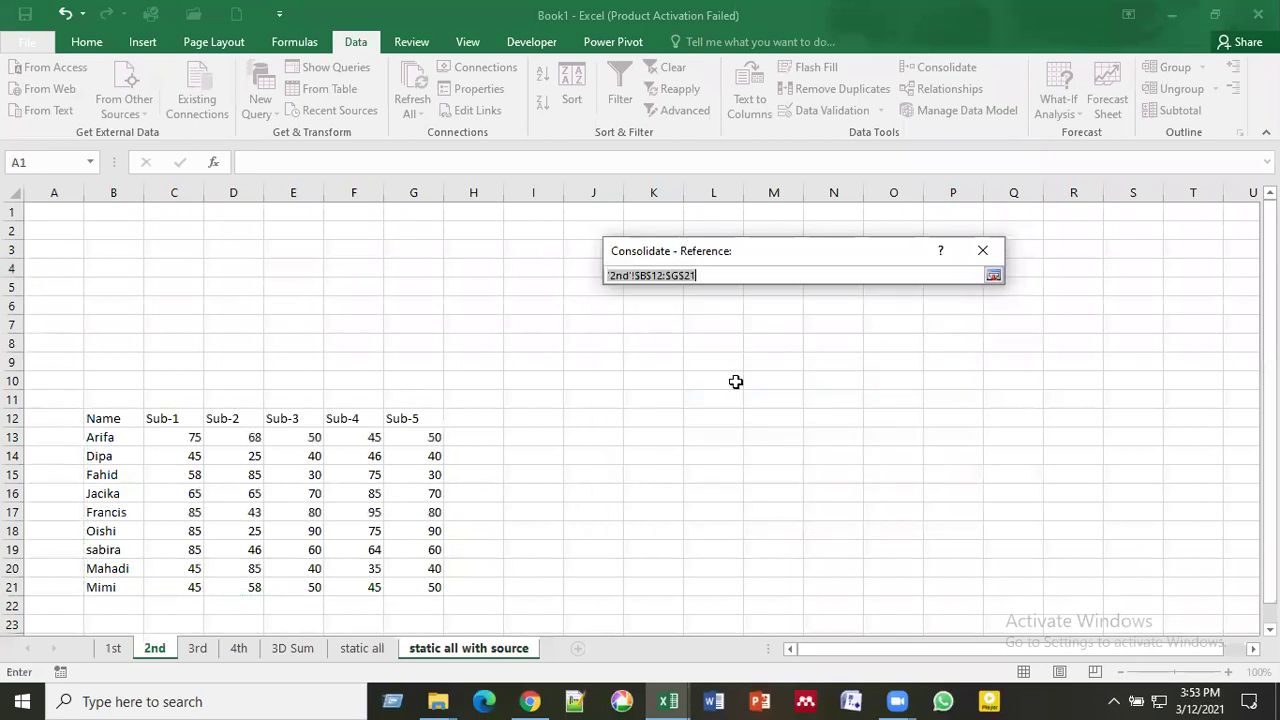
left_click(197, 648)
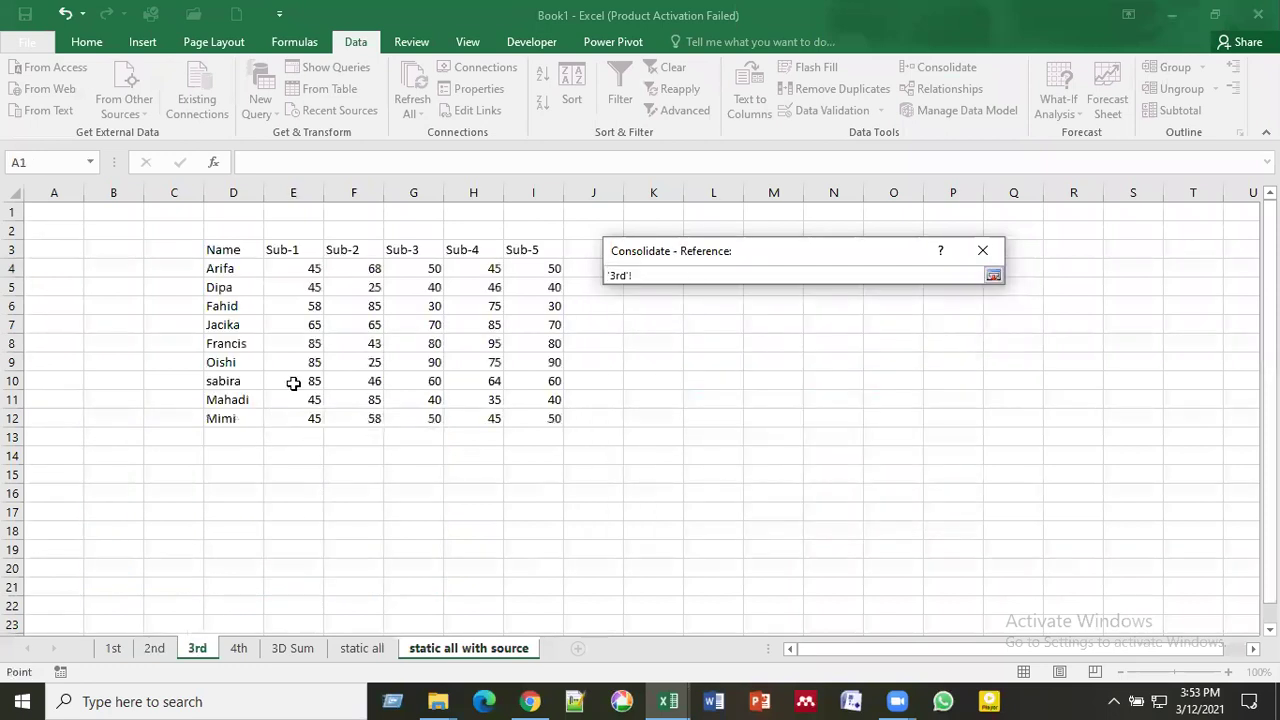
left_click_drag(215, 252, 531, 417)
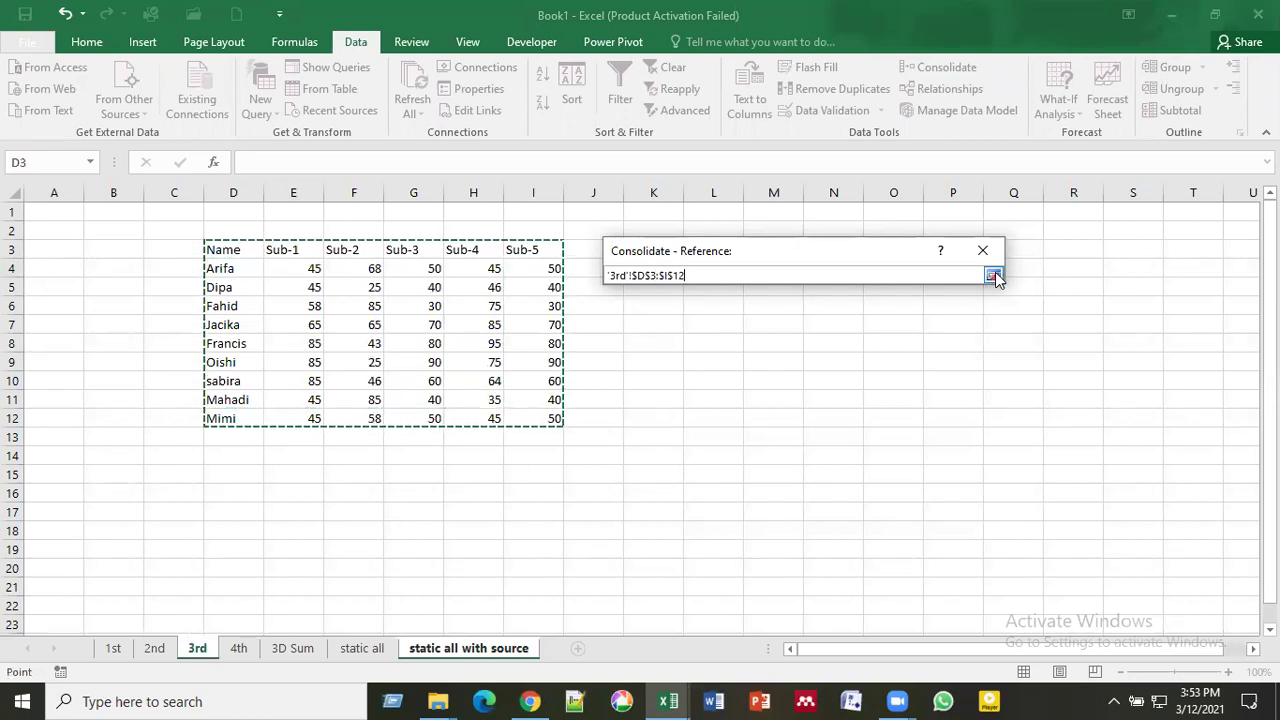
left_click(994, 275)
left_click(961, 378)
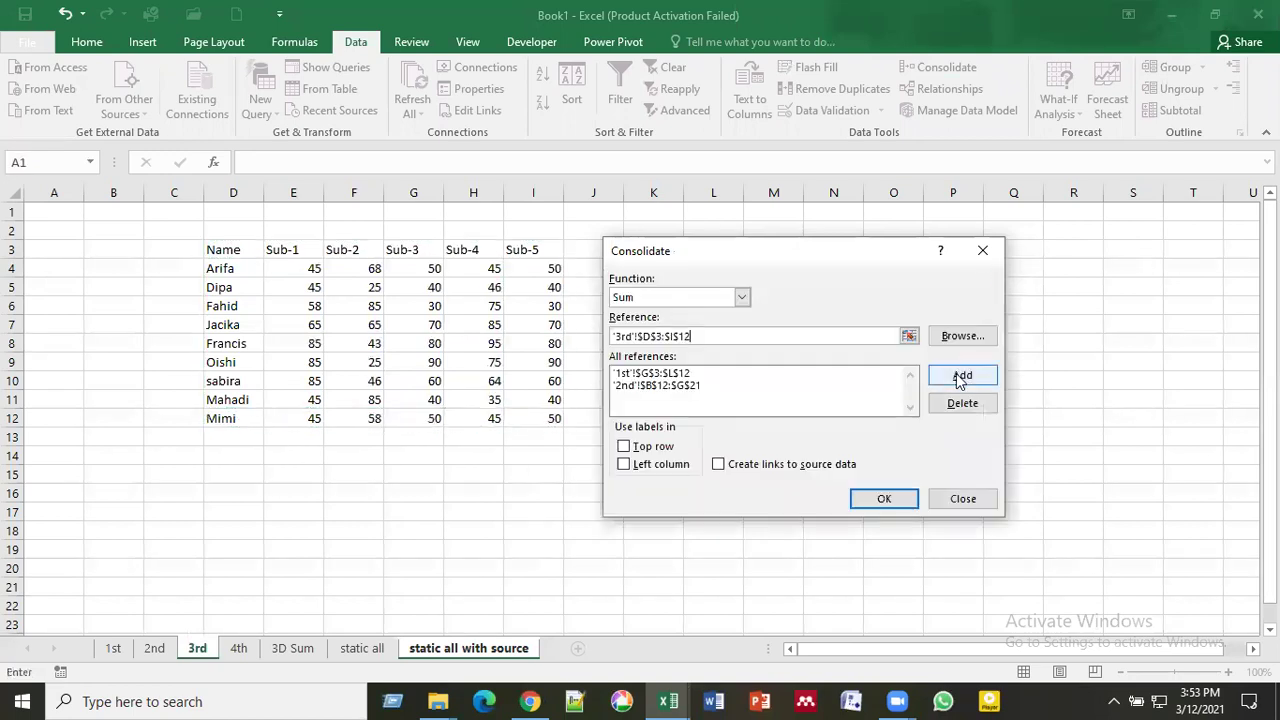
Step: Add the marks table F8:K17 on sheet 4th to the consolidation references
left_click(908, 336)
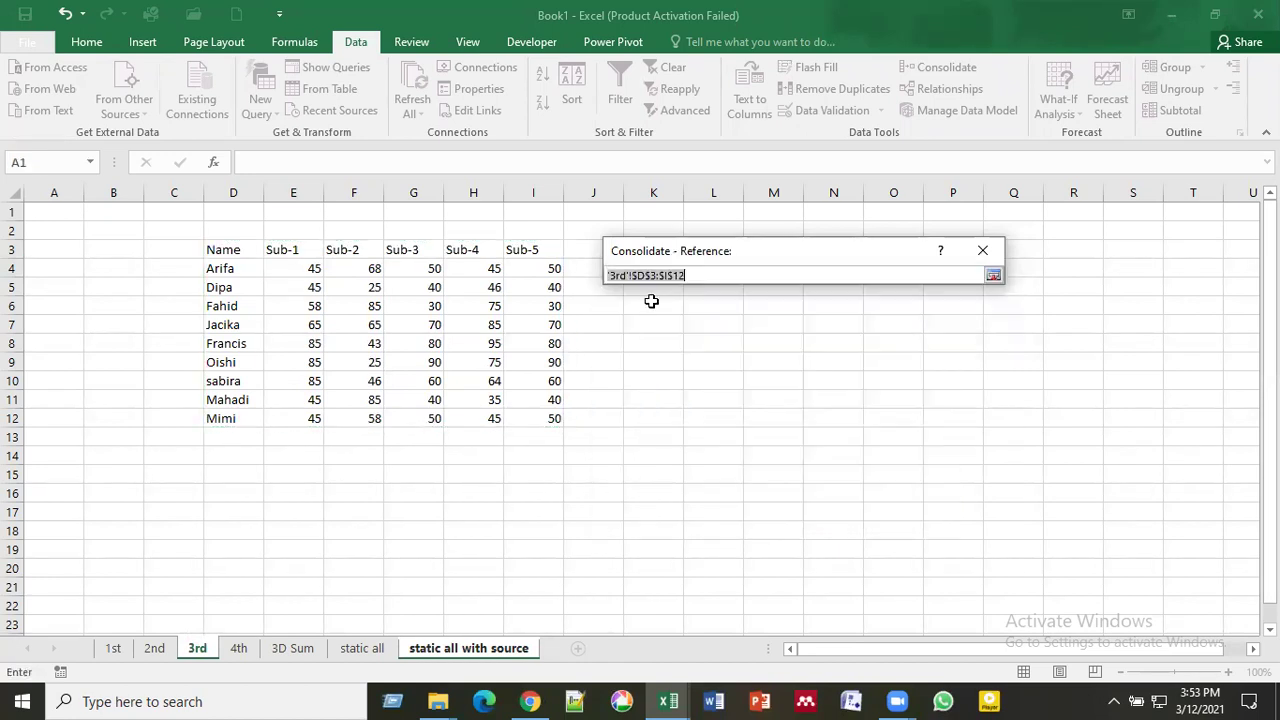
left_click(238, 648)
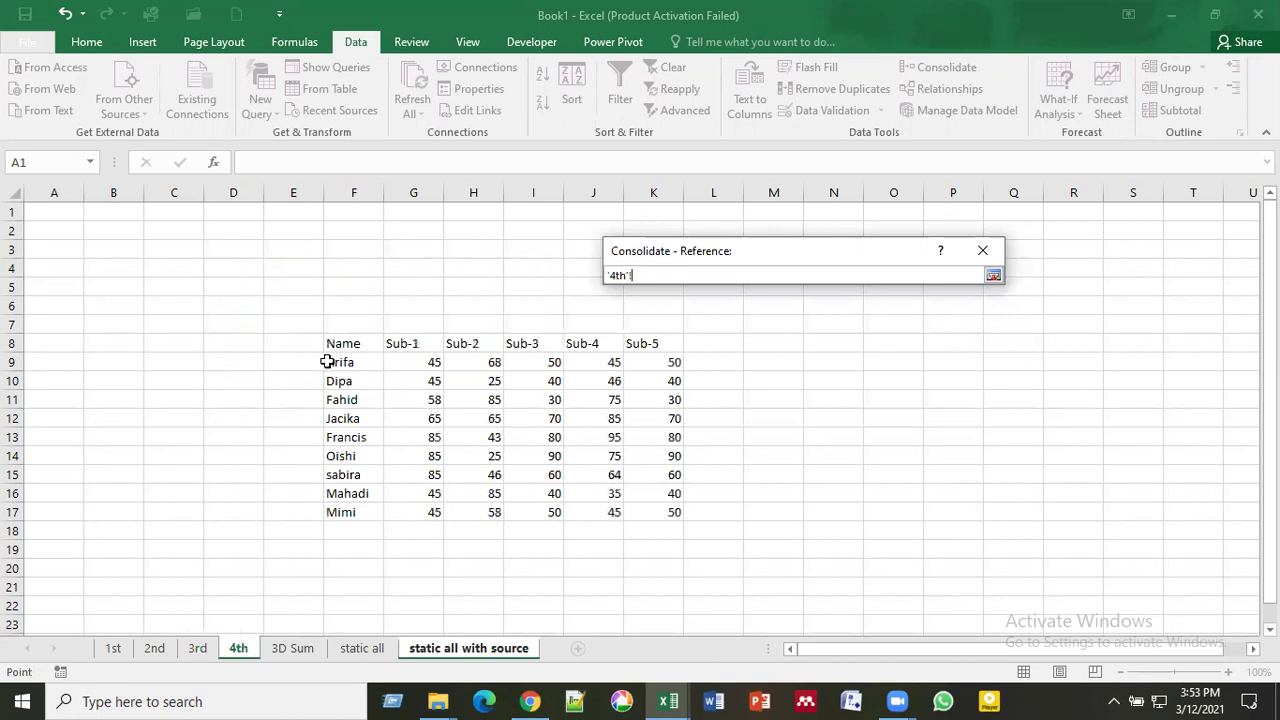
left_click_drag(332, 348, 646, 514)
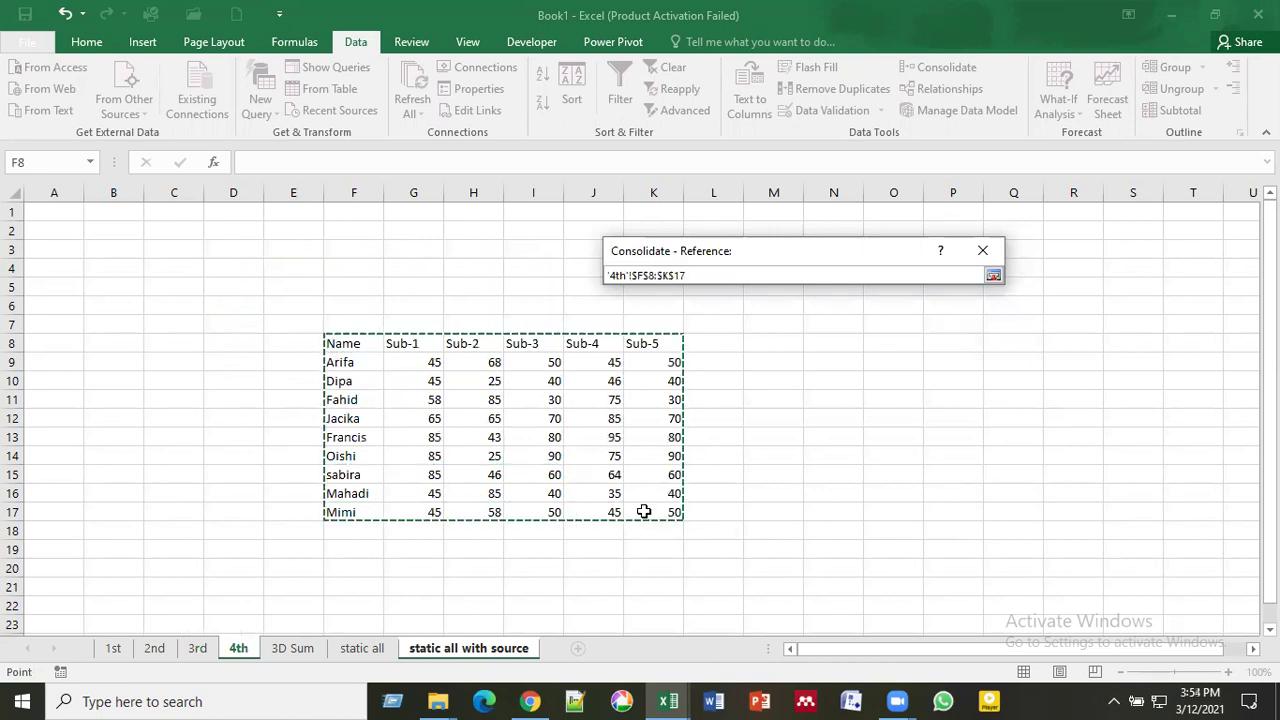
left_click(993, 277)
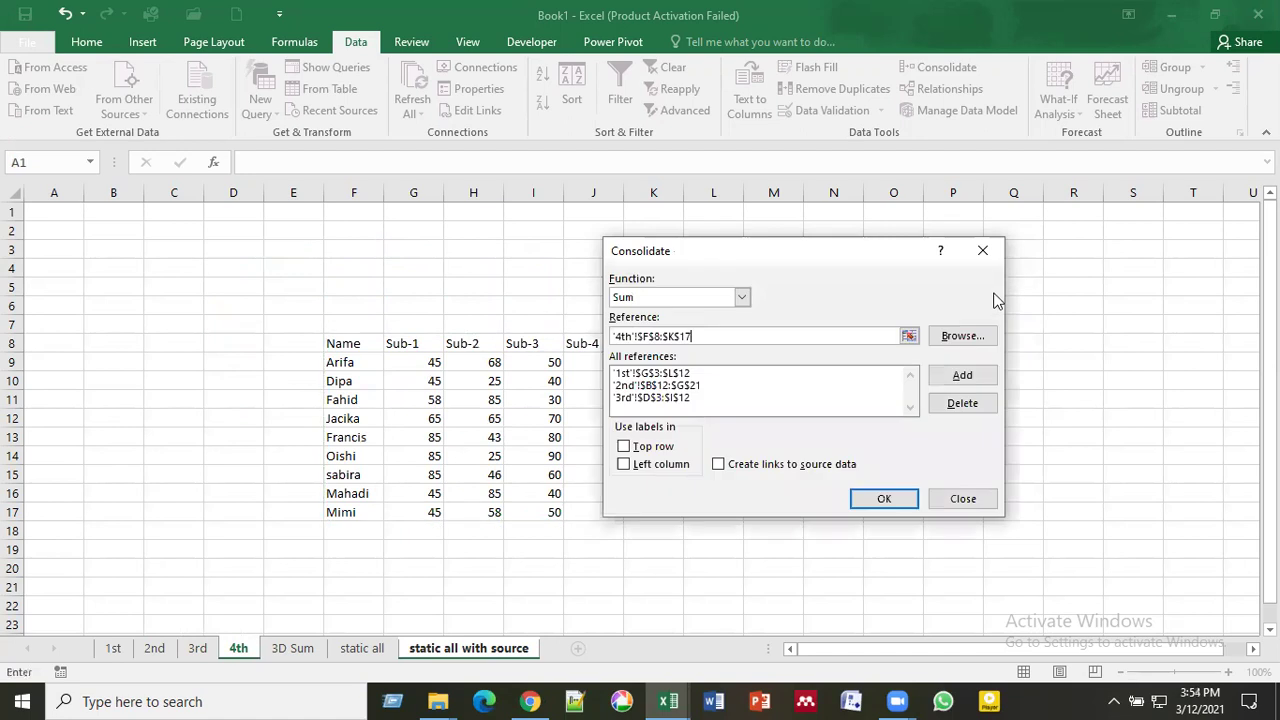
left_click(947, 380)
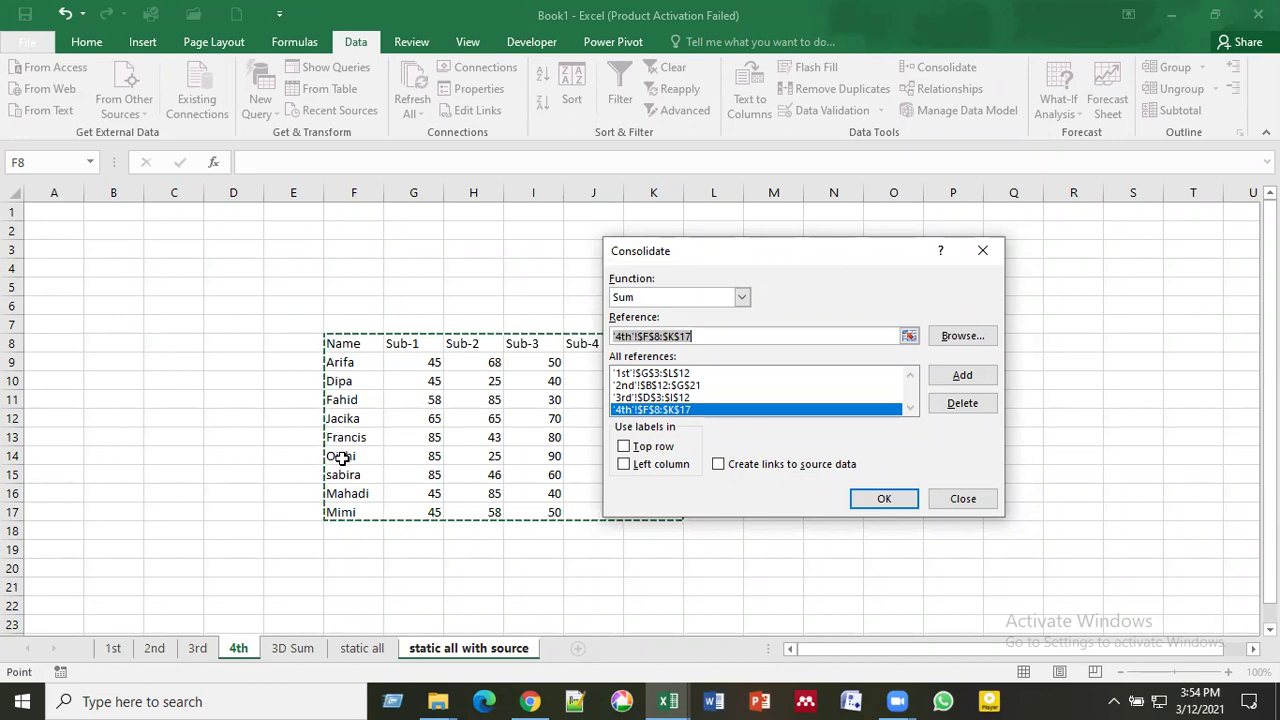
Step: Run the consolidation with top row and left column labels and links to source data, and check the first Sub-1 total formulas
left_click(624, 447)
left_click(625, 466)
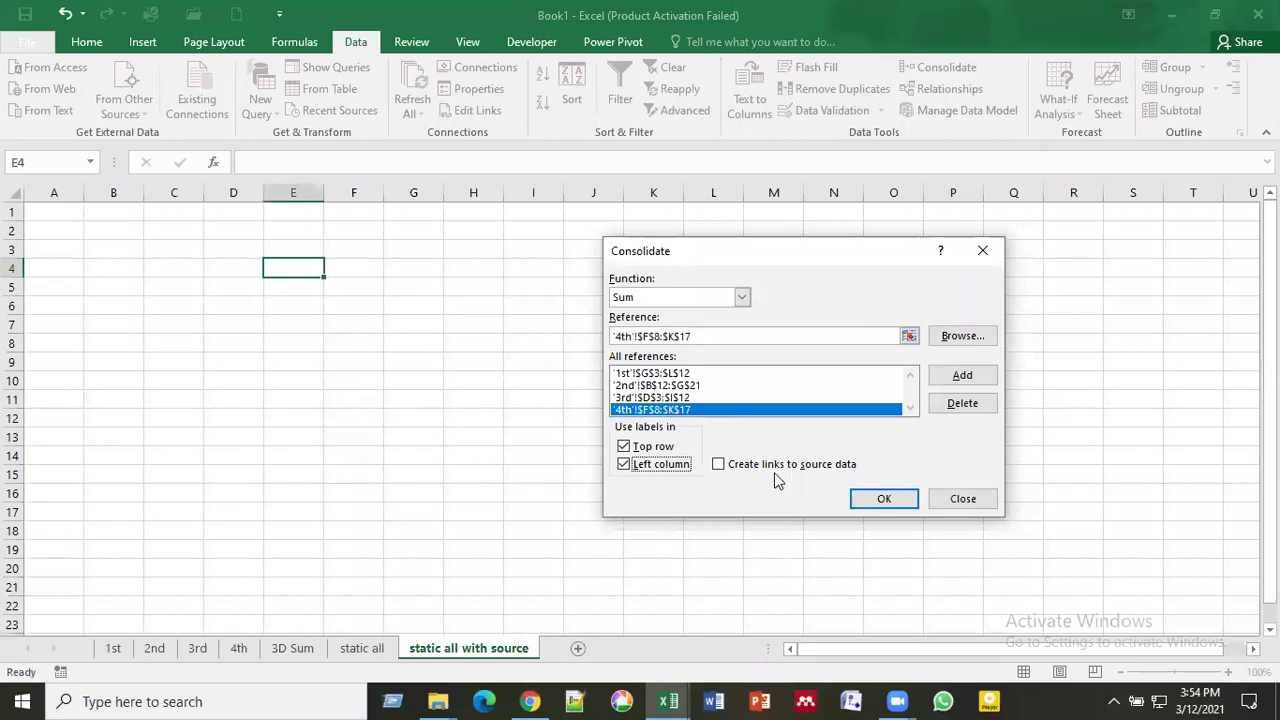
left_click(720, 464)
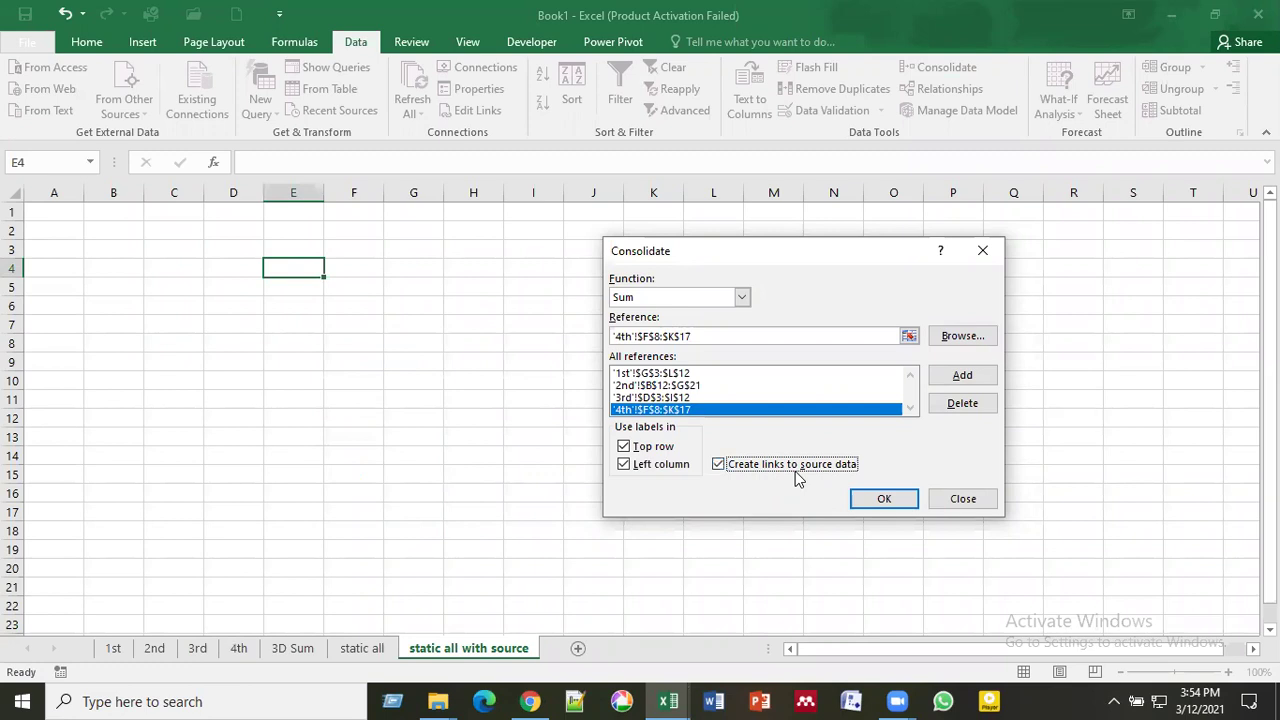
left_click(878, 499)
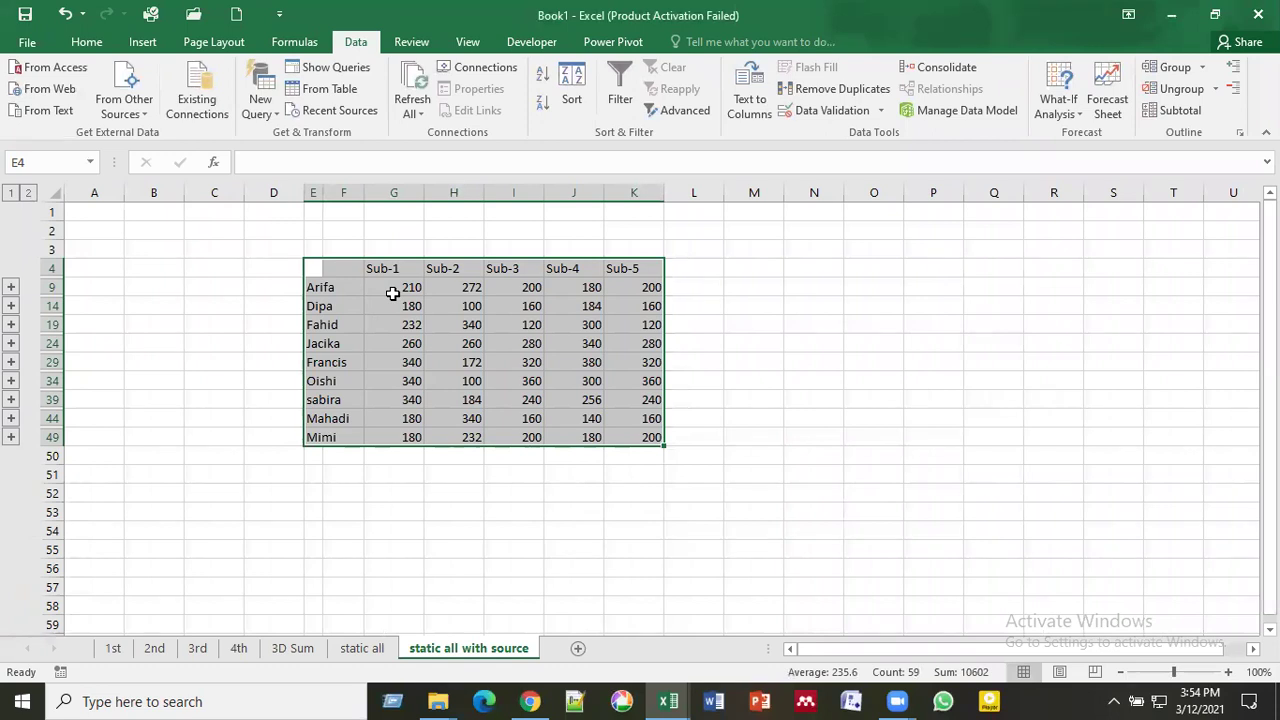
left_click(393, 290)
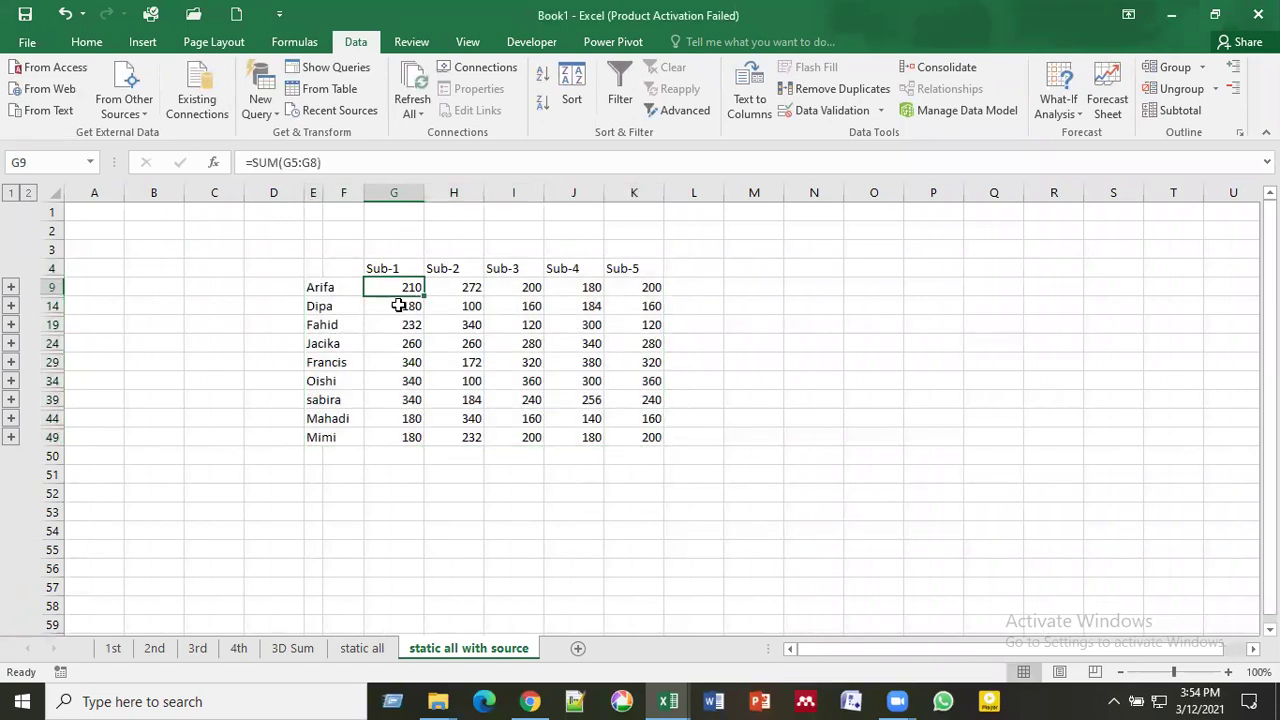
left_click(398, 305)
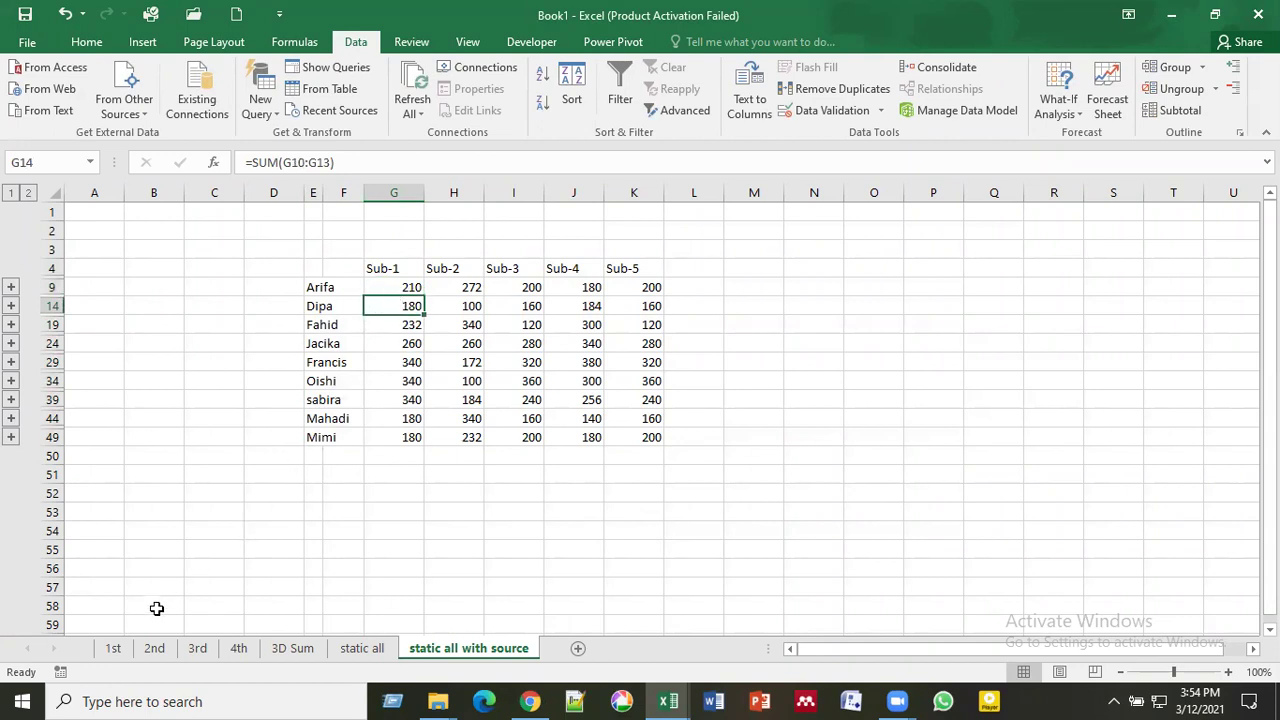
Step: Set the second student's Sub-1 mark in H5 on sheet 1st to 50
left_click(112, 649)
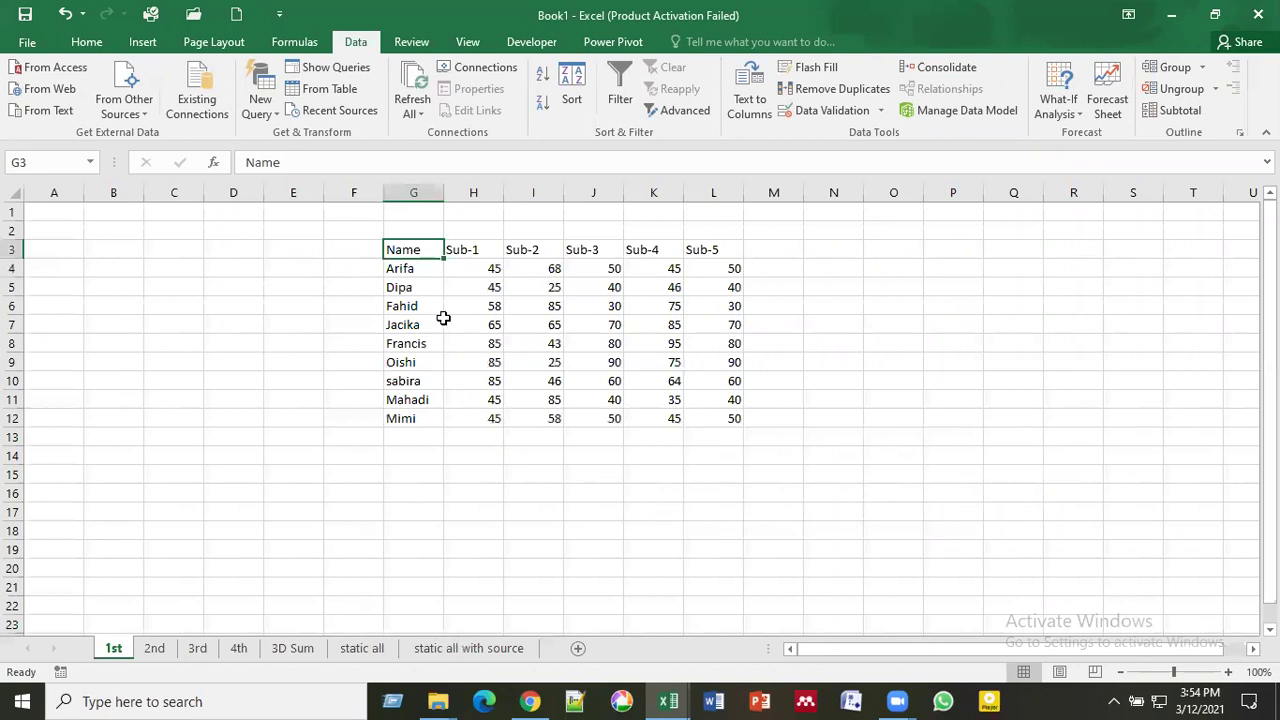
left_click(493, 289)
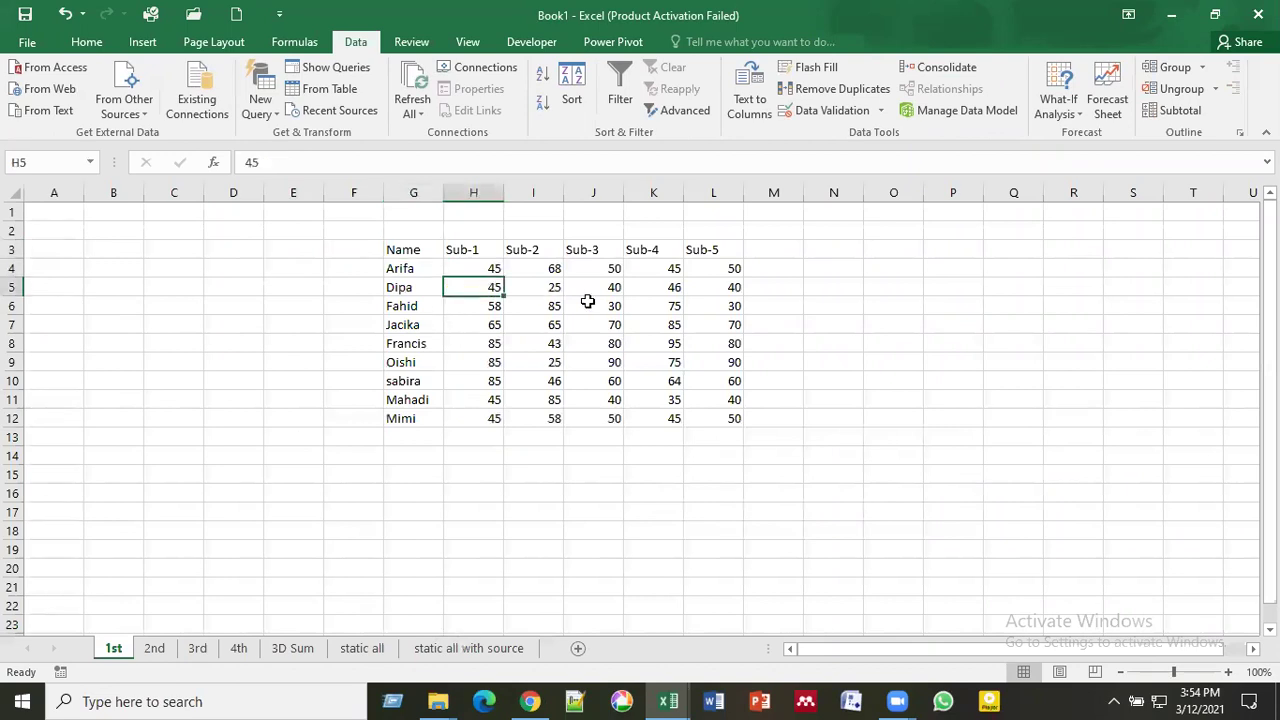
type("50")
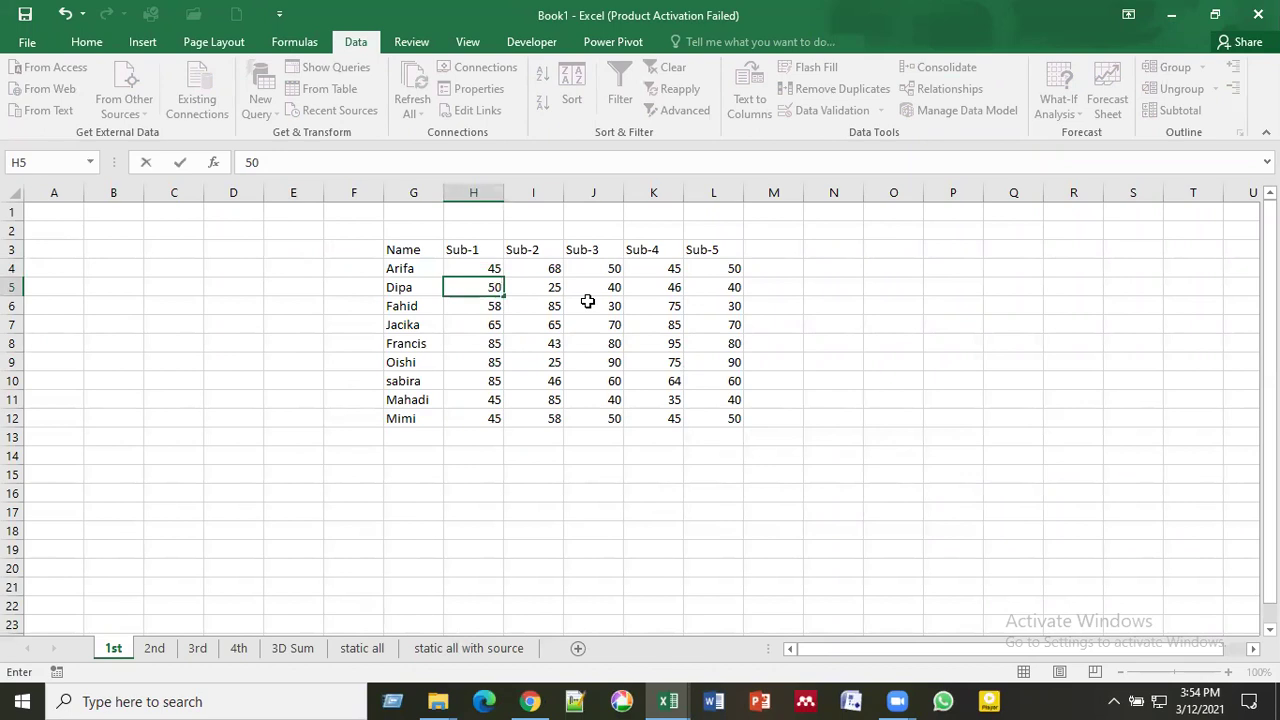
left_click(530, 400)
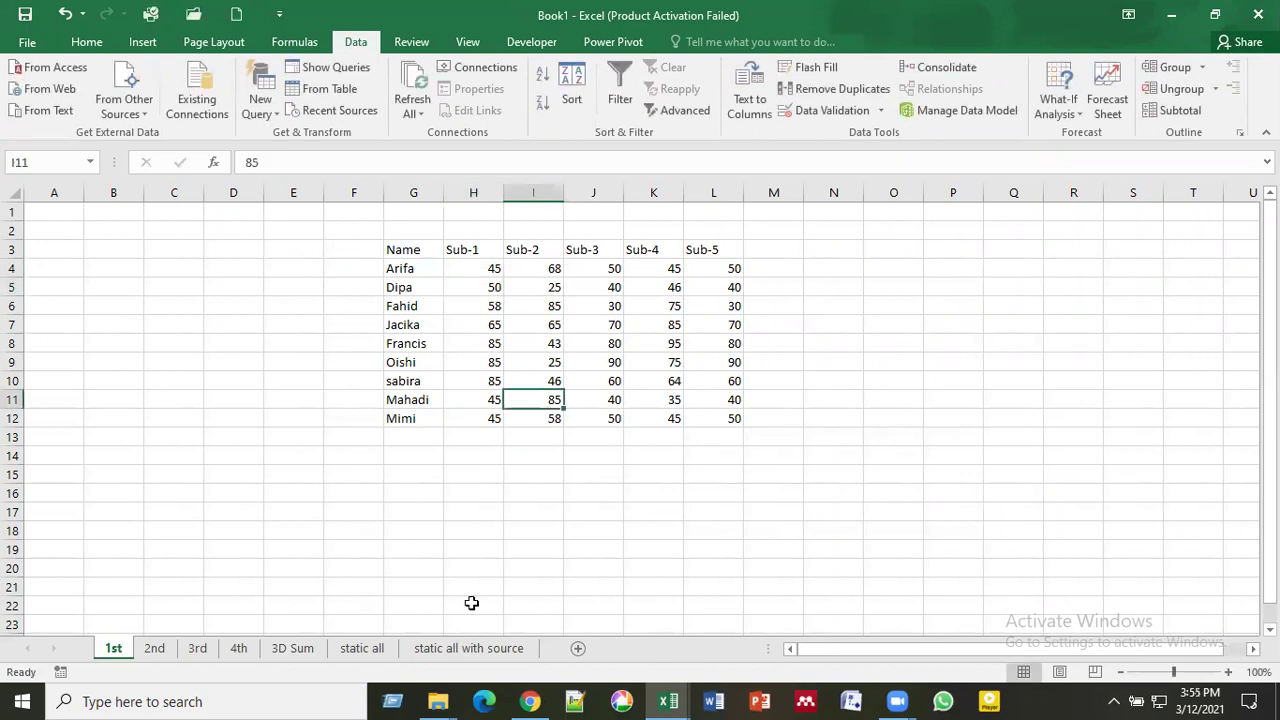
Step: Check the second student's source-linked totals, and set the Sub-2 marks on sheet 4th to 58 in H9 and 15 in H10
left_click(446, 654)
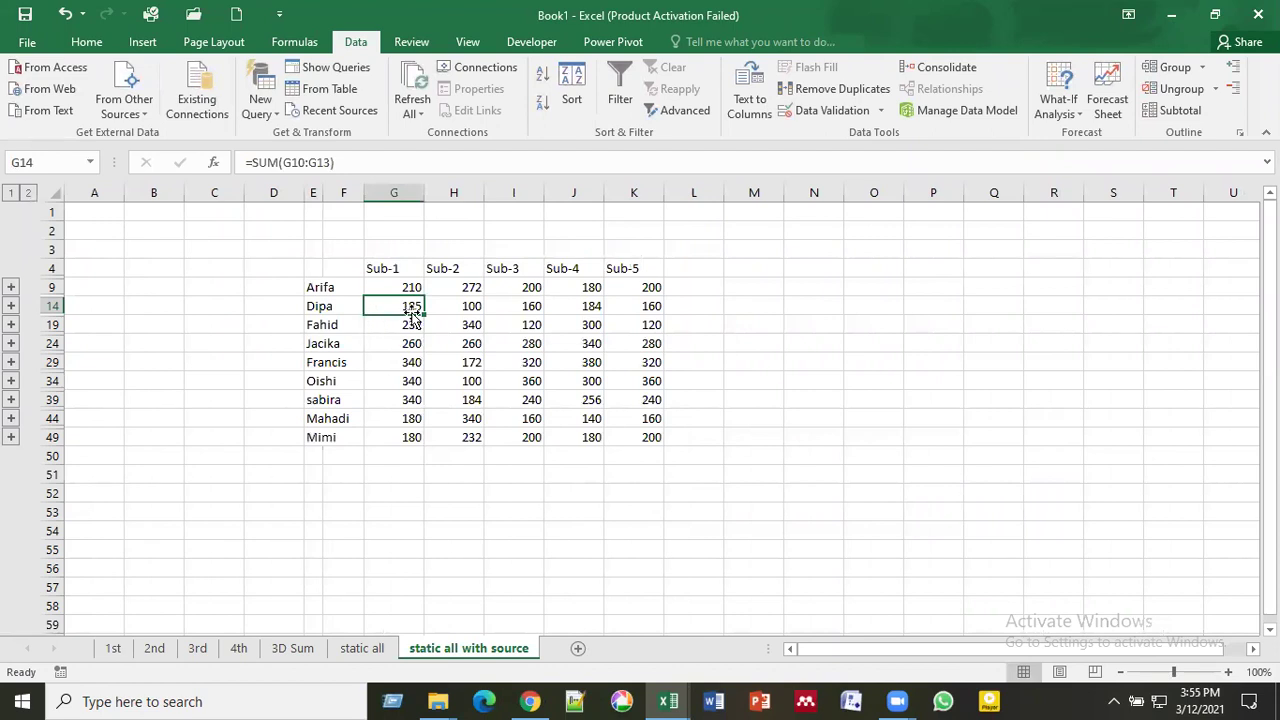
left_click(468, 306)
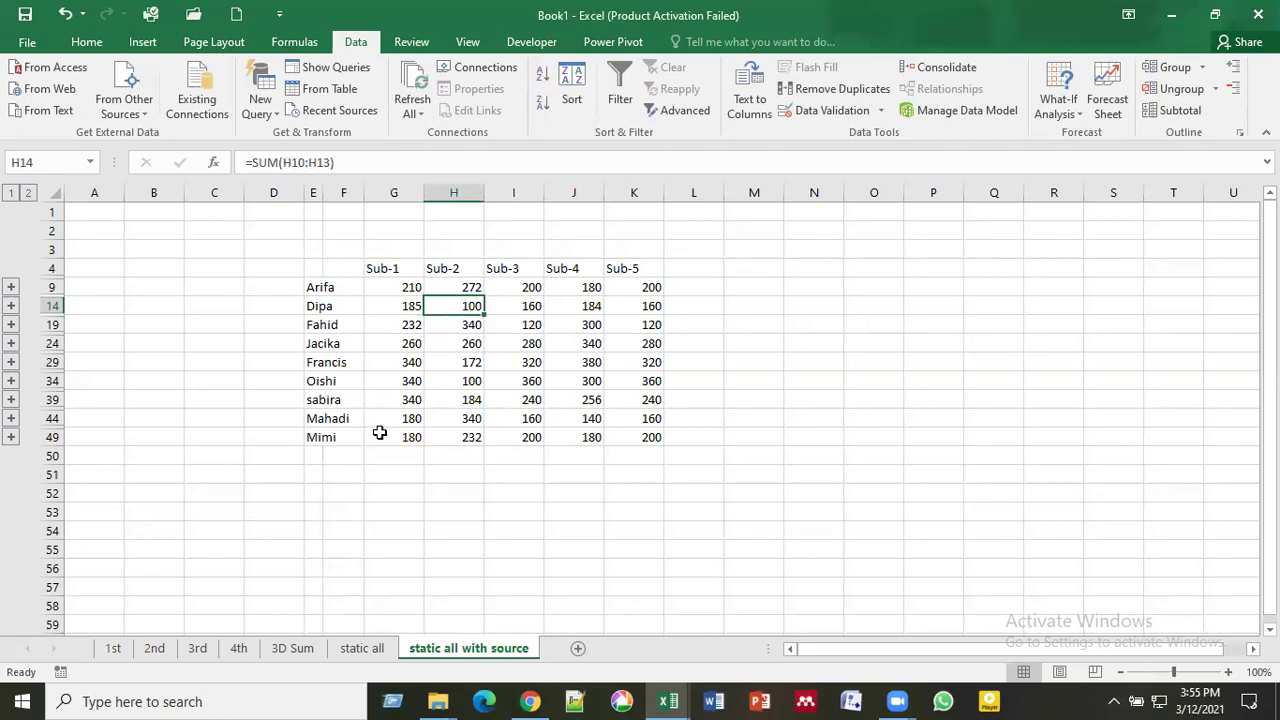
left_click(238, 650)
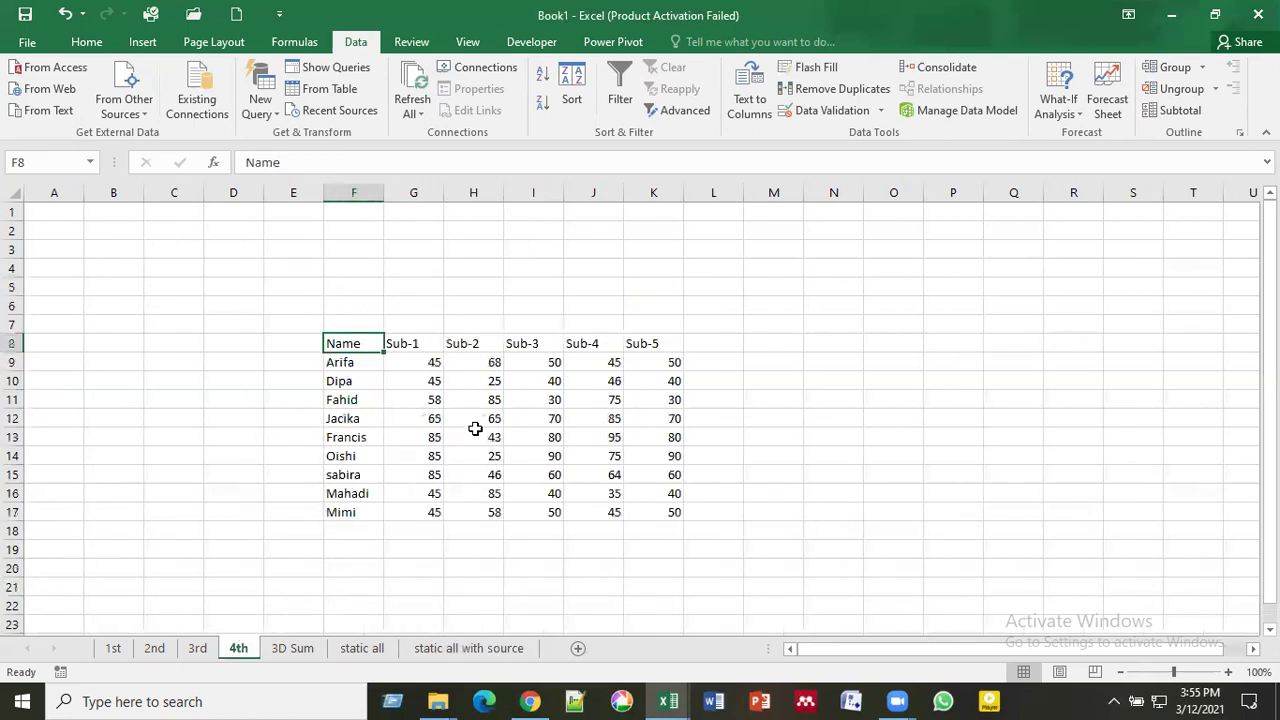
left_click(479, 363)
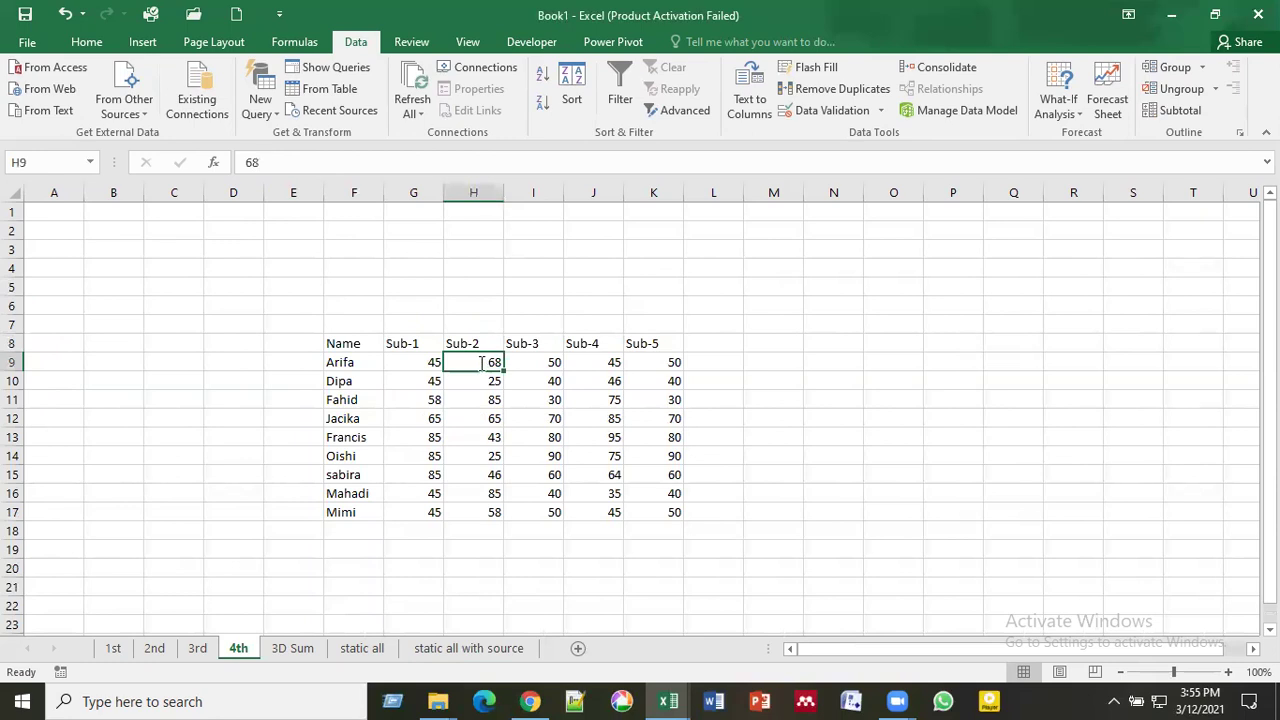
type("58")
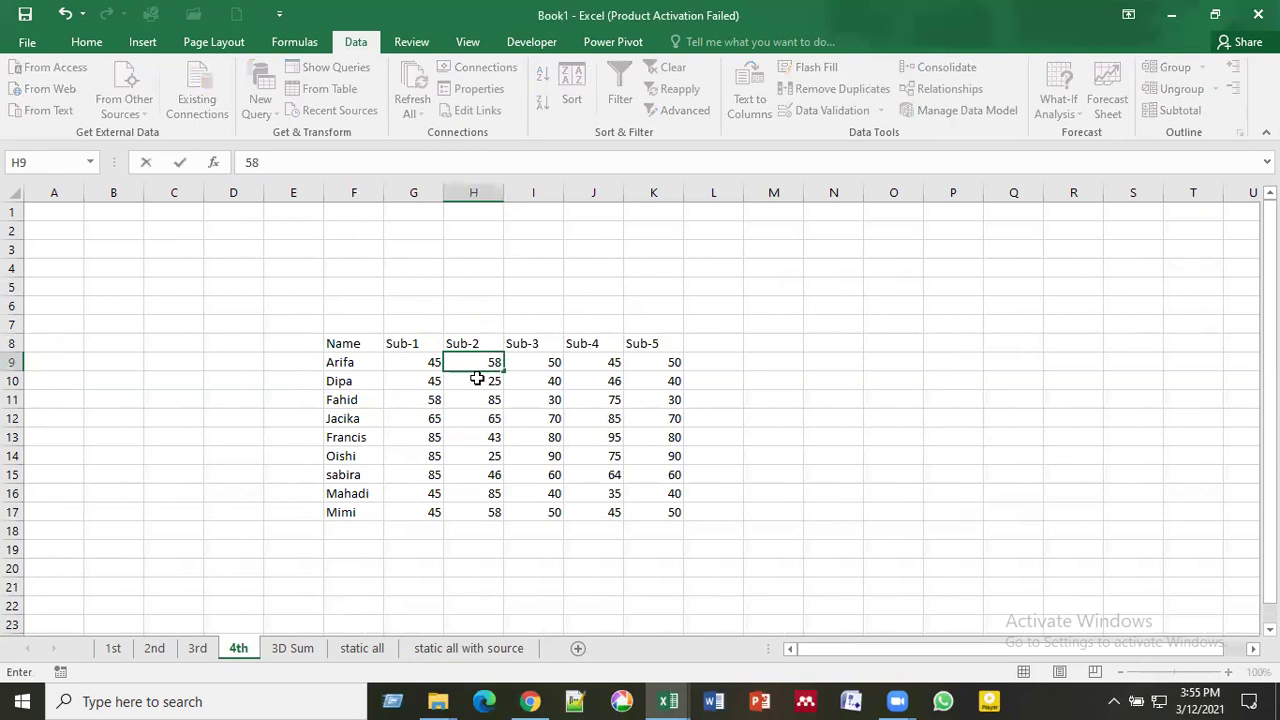
left_click(481, 383)
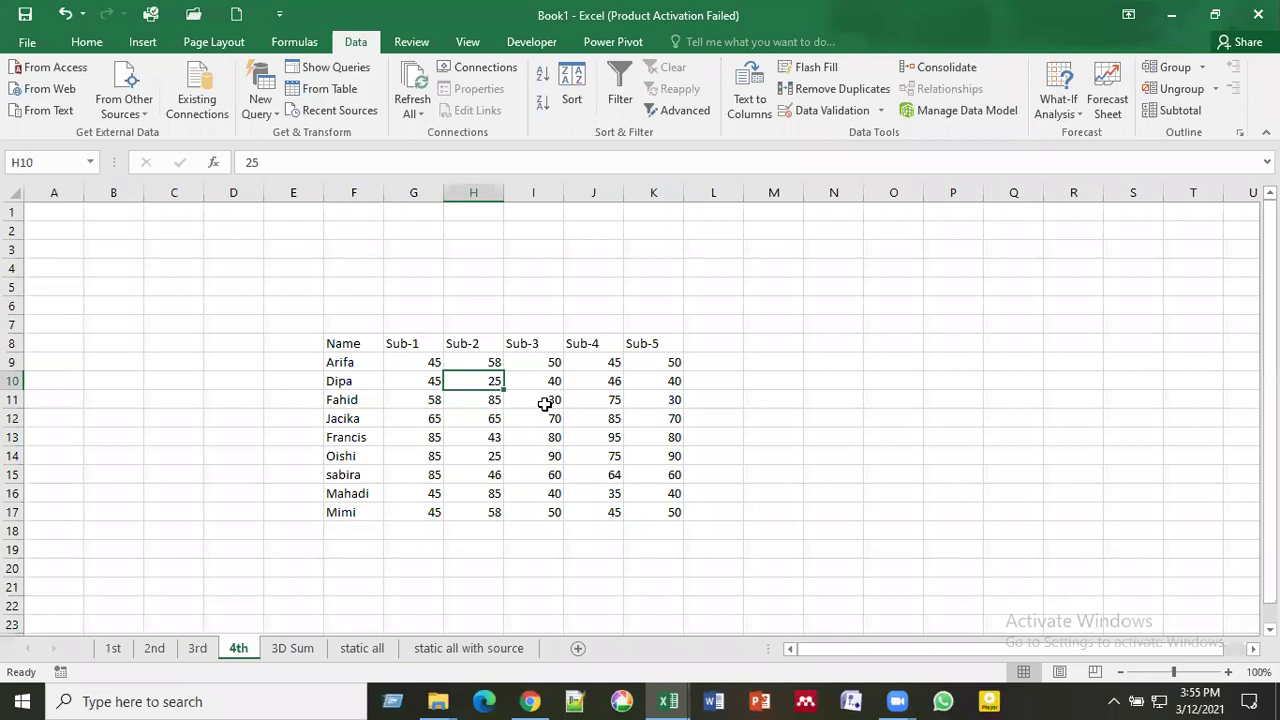
type("15")
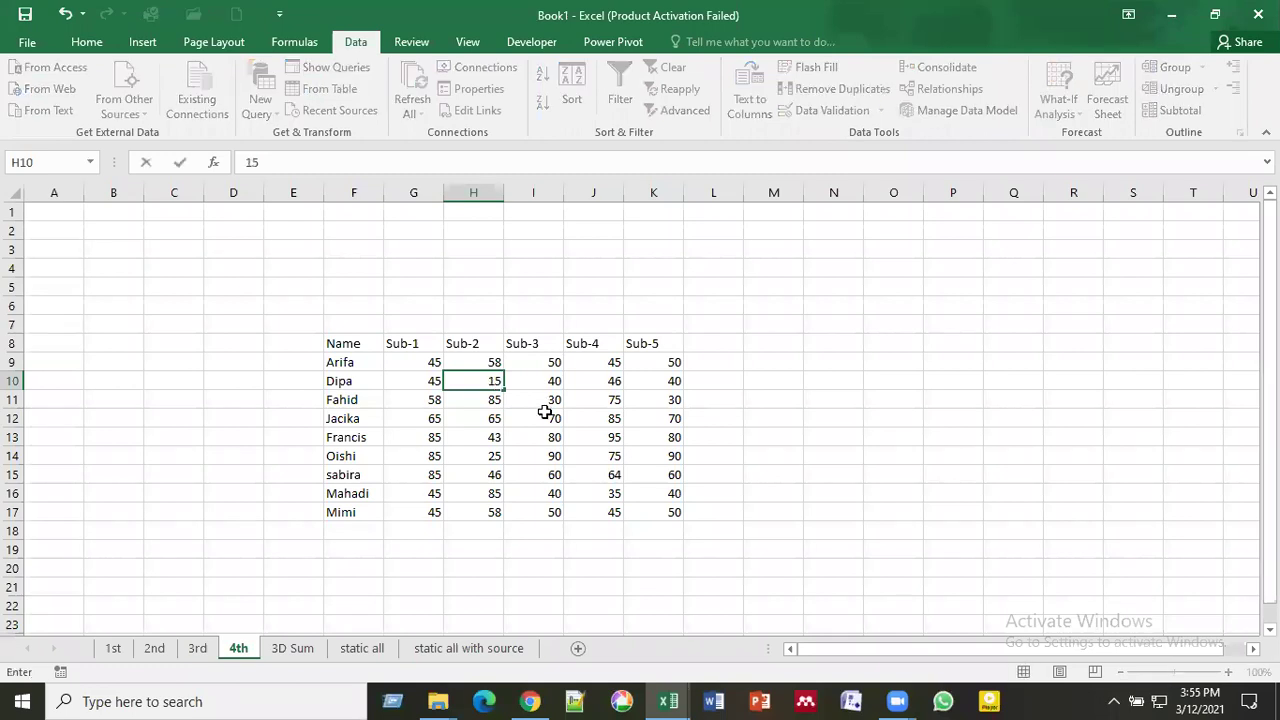
left_click(486, 490)
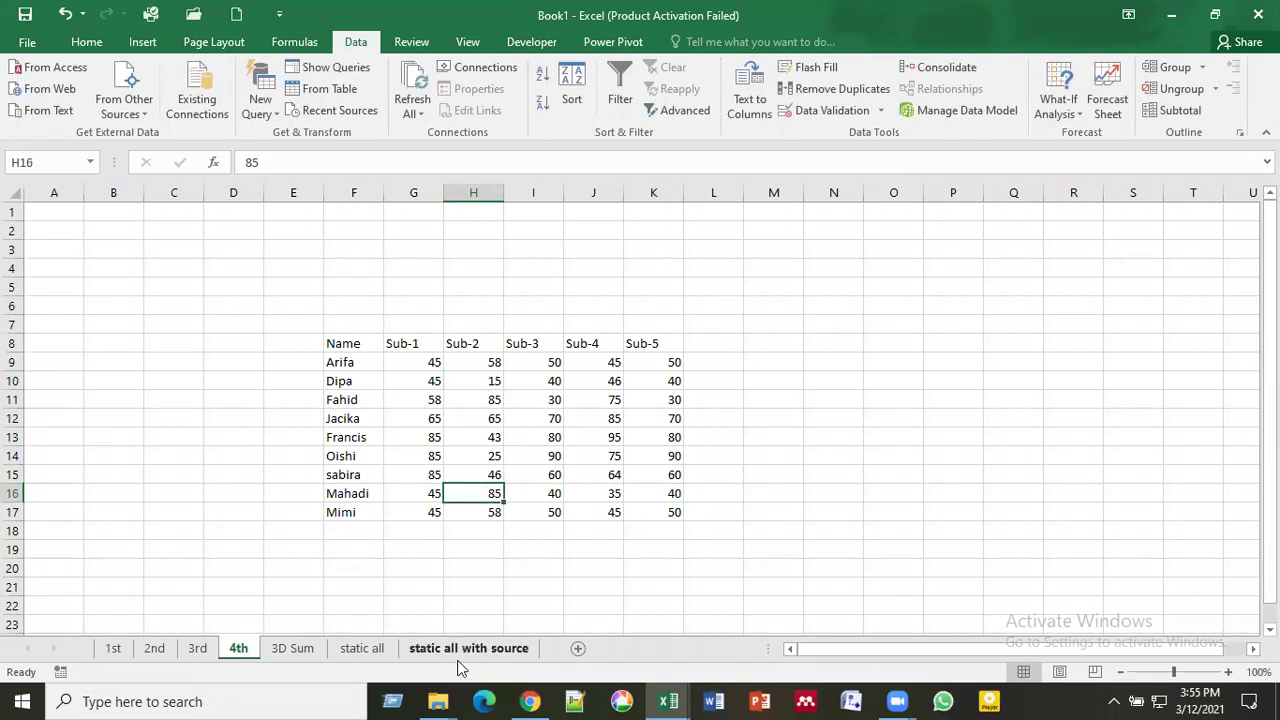
Step: Examine the Sub-2 totals on sheet static all with source against the edited marks, and compare with sheet 1st
left_click(467, 648)
left_click(470, 306)
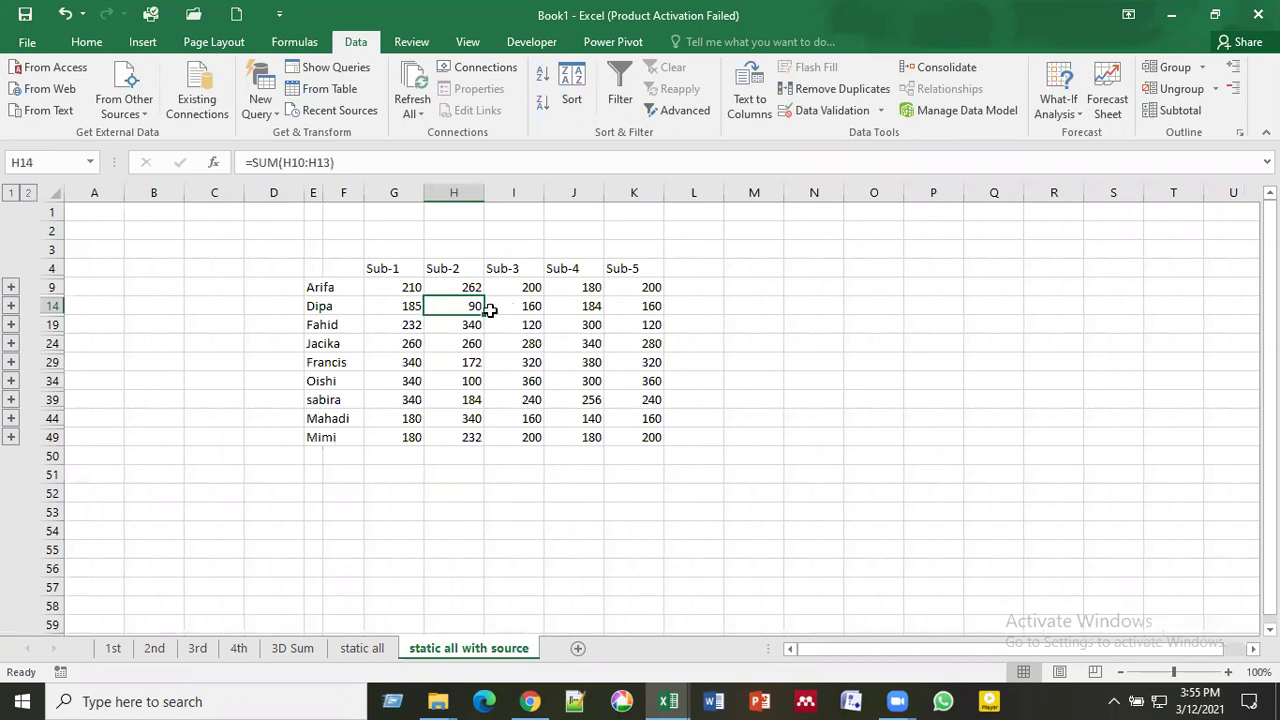
left_click(490, 311)
left_click(467, 302)
left_click(114, 648)
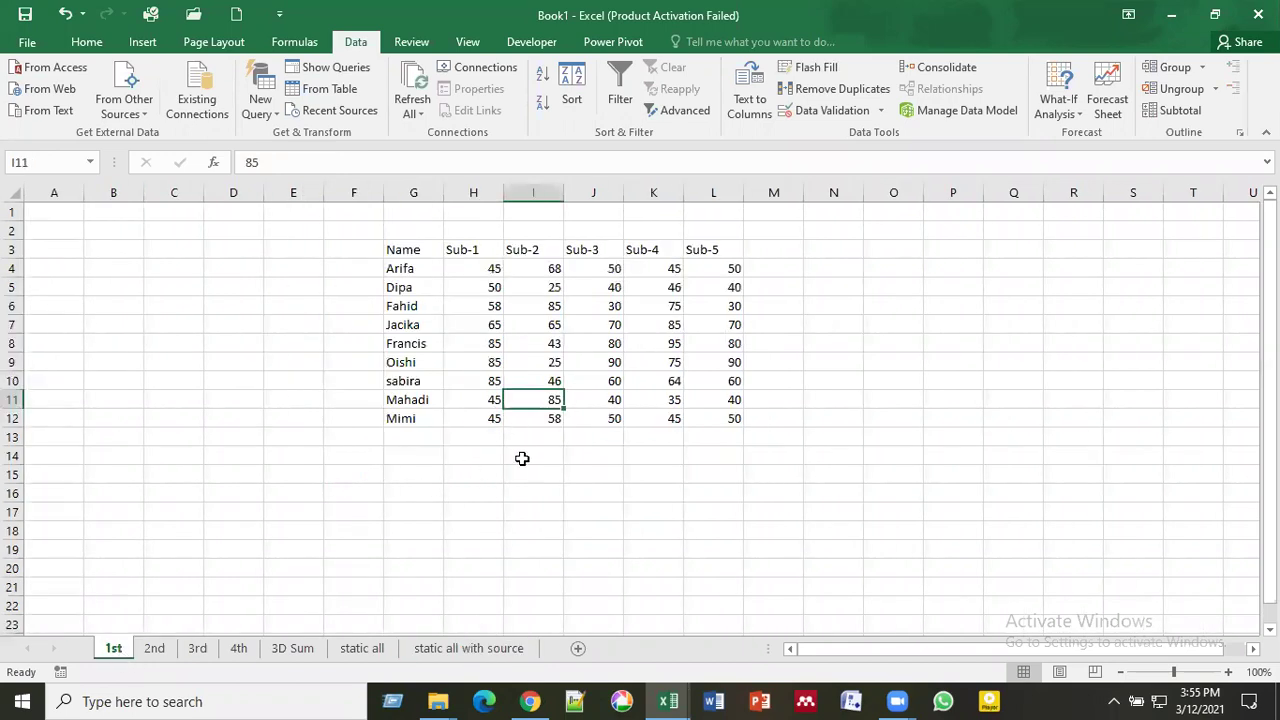
left_click(462, 650)
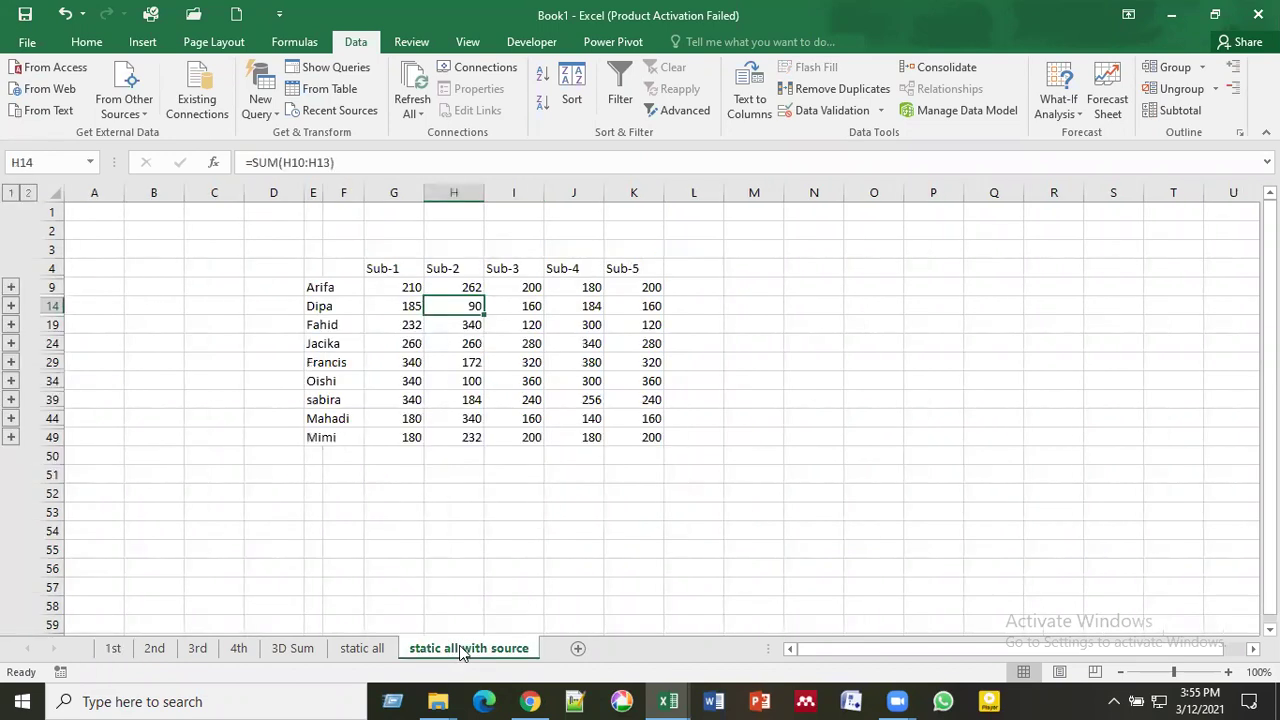
left_click(567, 518)
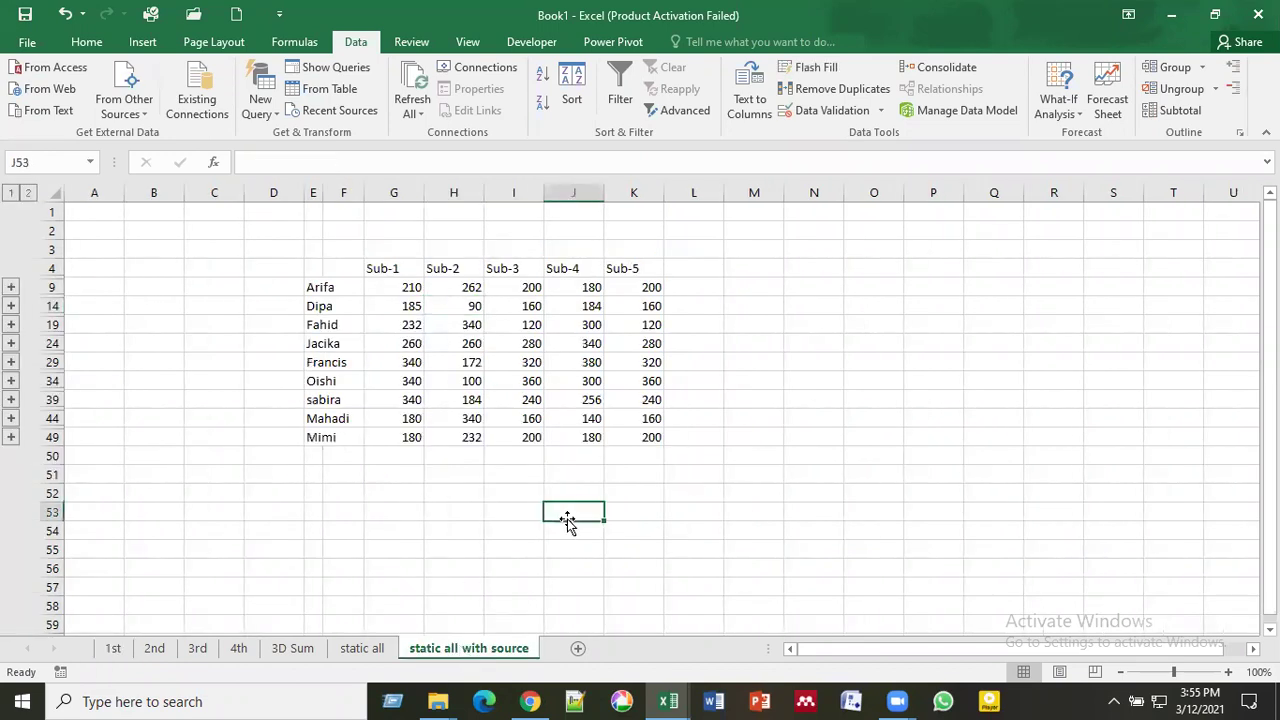
left_click(570, 381)
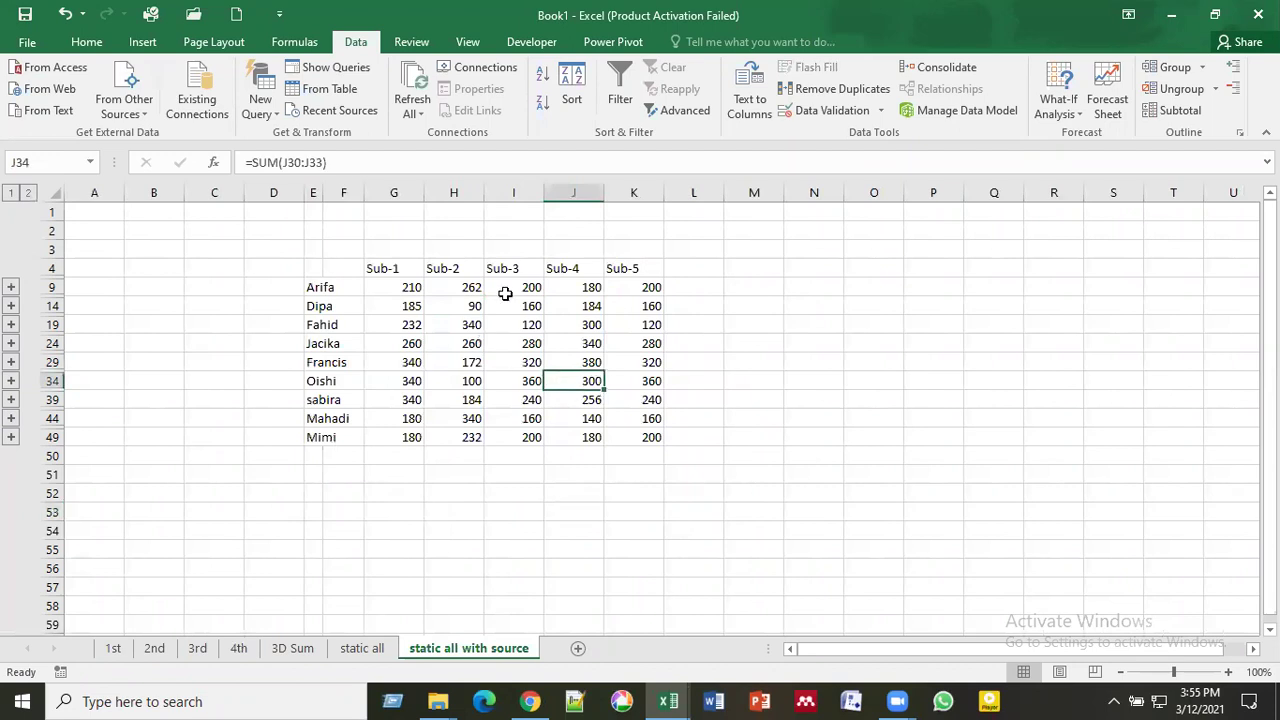
left_click(410, 289)
Step: Inspect the Sub-1 total in G34 and the source links in its grouped detail cells G30:G33, and collapse the group again
left_click(400, 384)
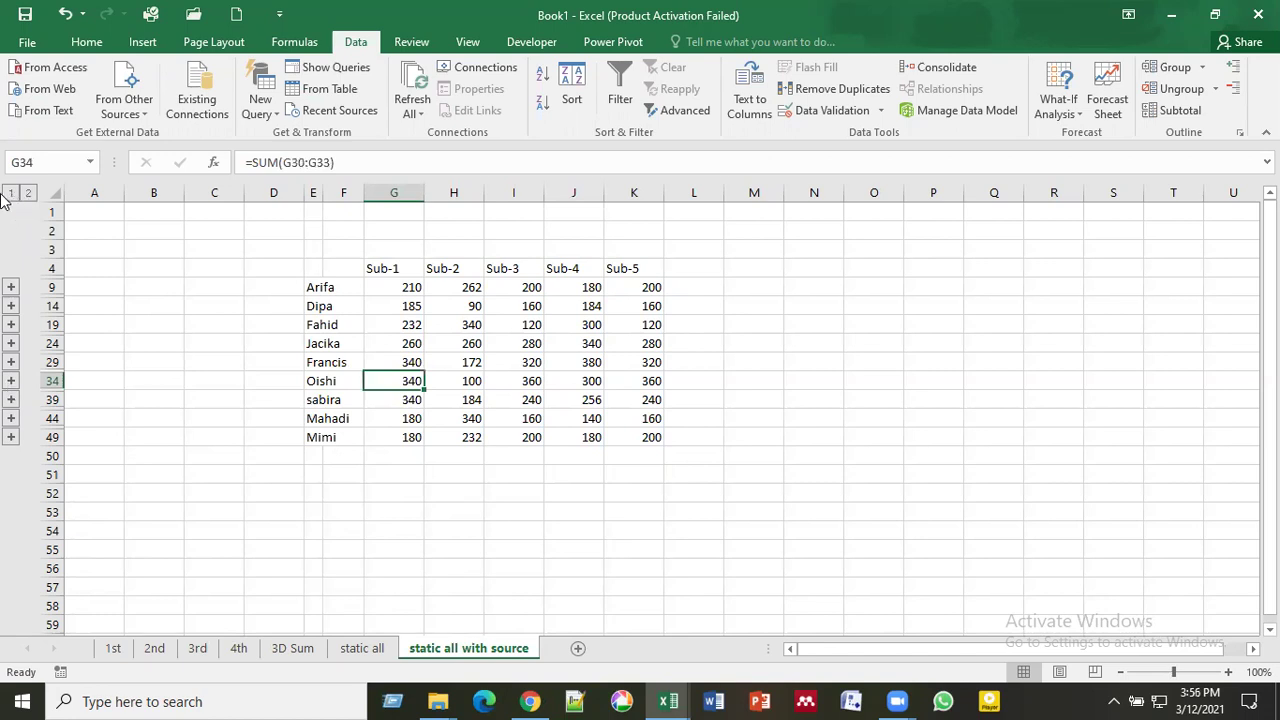
left_click(11, 384)
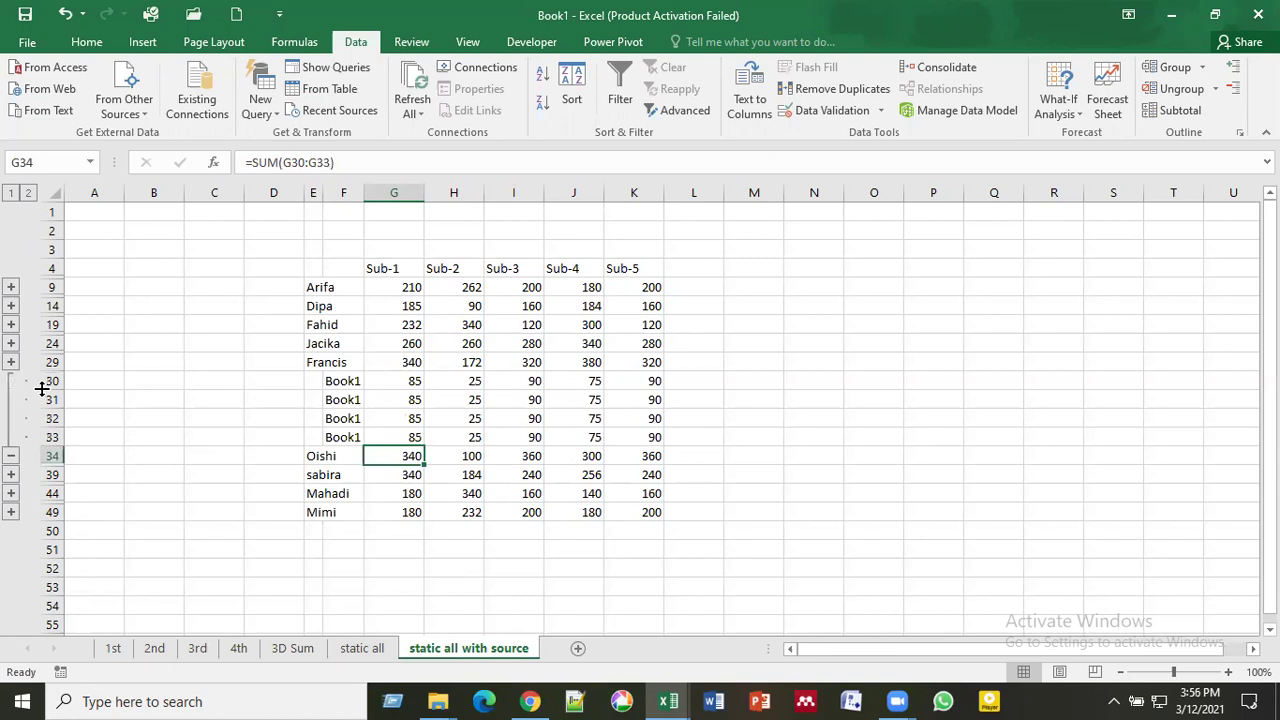
left_click(402, 384)
left_click(395, 402)
left_click(395, 419)
left_click(395, 437)
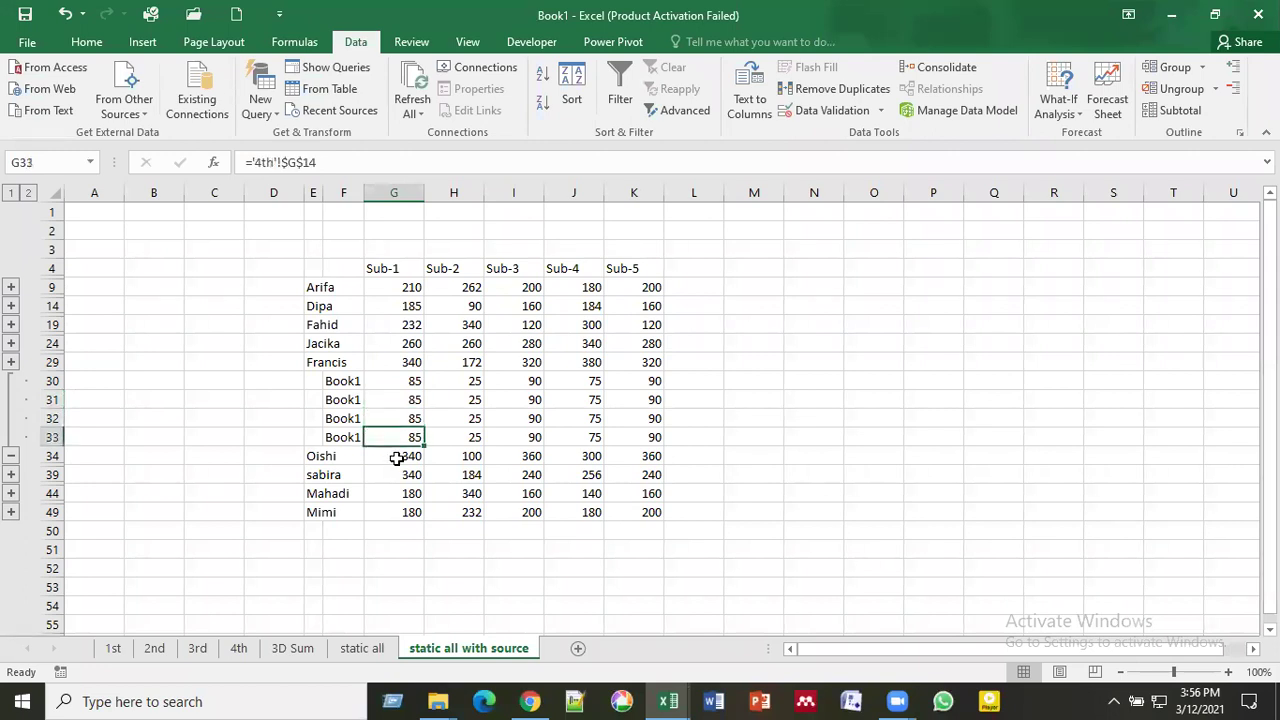
left_click(10, 462)
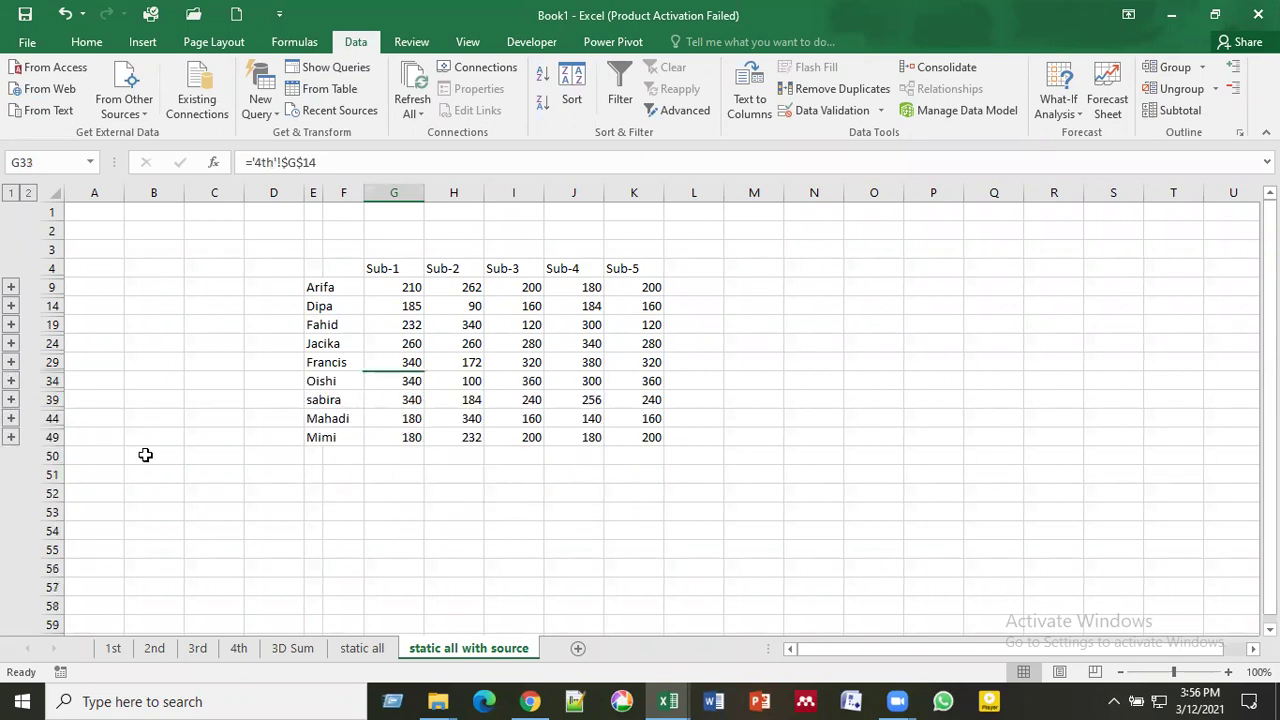
Step: Inspect the Sub-1 total in G44 and the source links in its grouped detail cells G40:G43, and collapse the group again
left_click(412, 421)
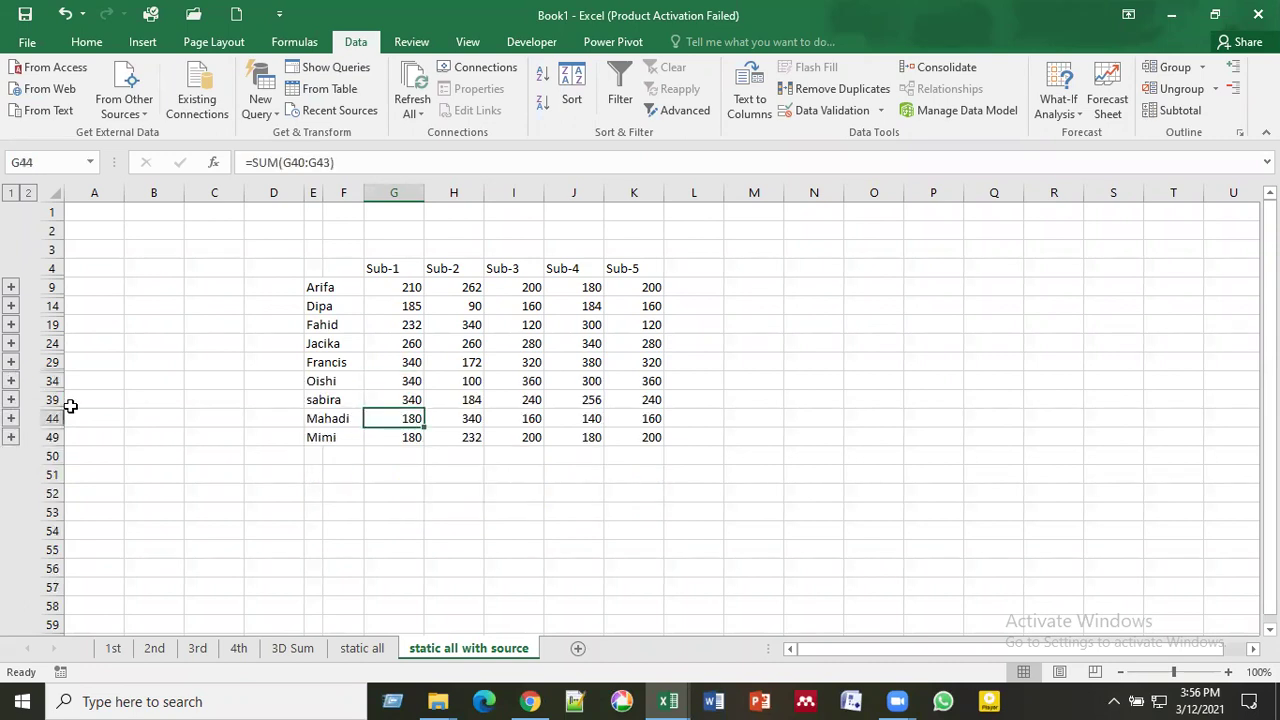
left_click(10, 420)
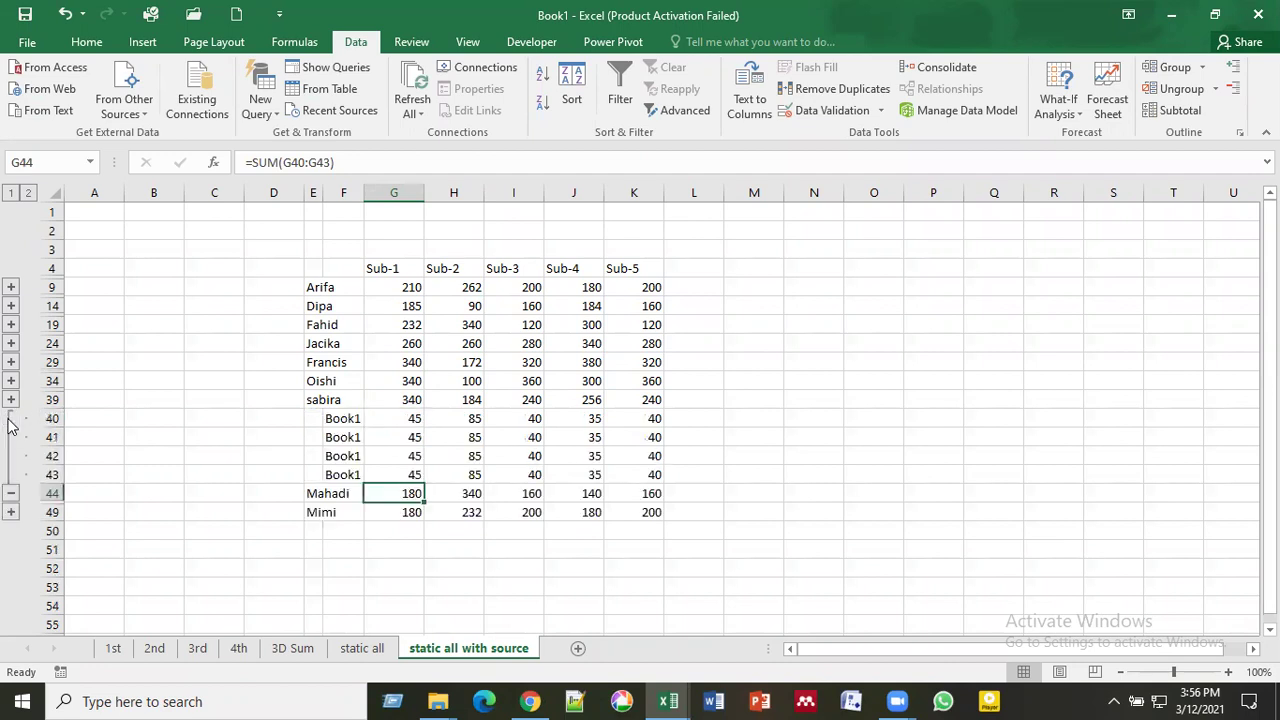
left_click(396, 418)
left_click(398, 437)
left_click(400, 455)
left_click(400, 474)
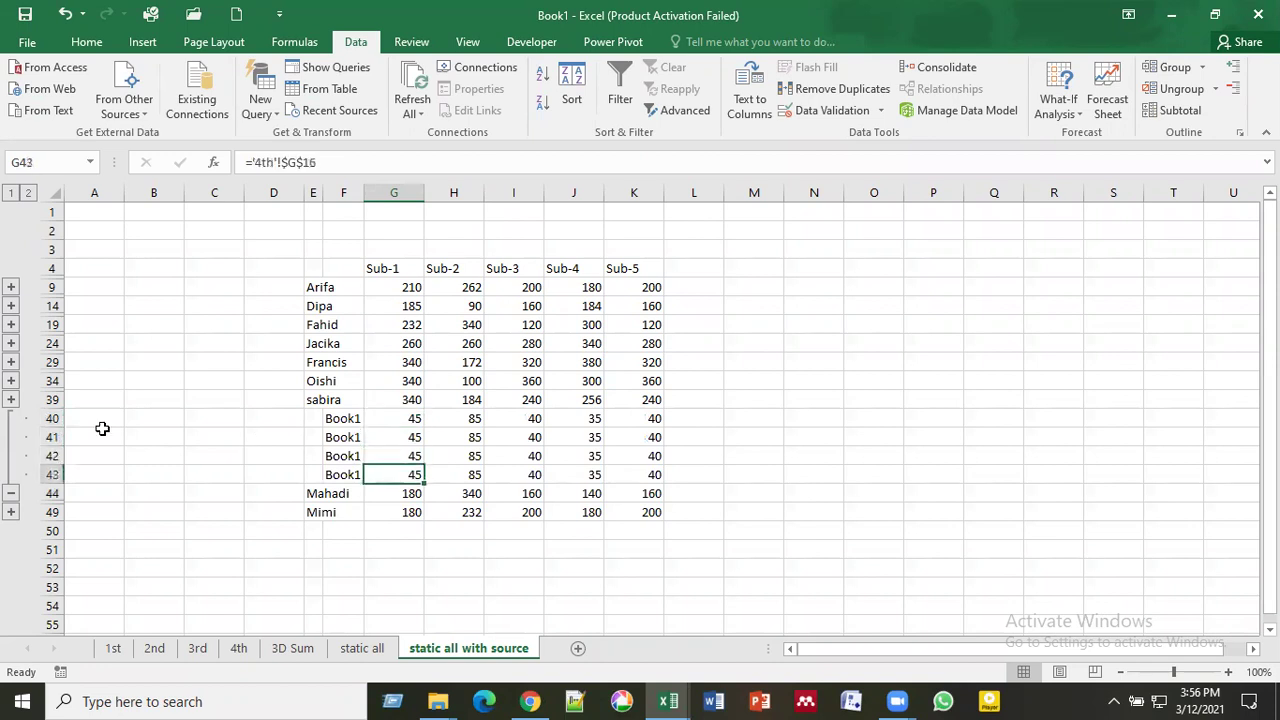
left_click(11, 494)
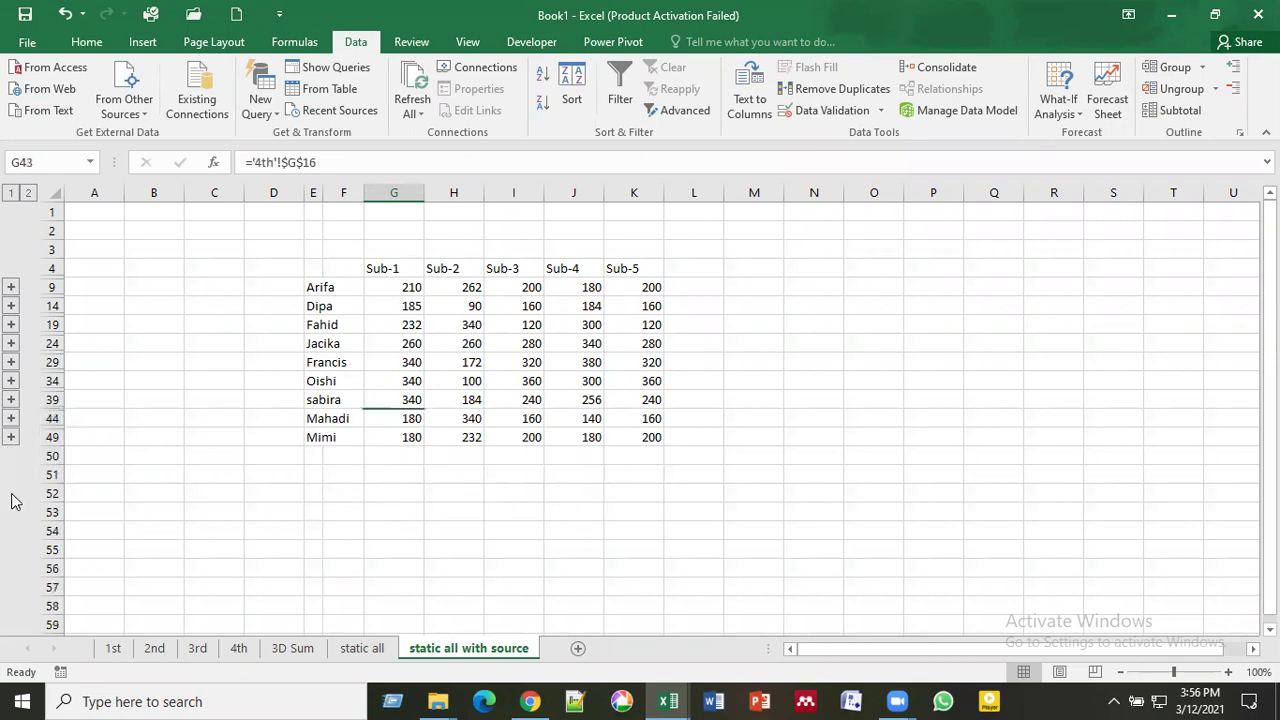
Step: Inspect the Sub-1 total in G49 and the source links in its grouped detail cells G45:G48, and collapse the group again
left_click(400, 440)
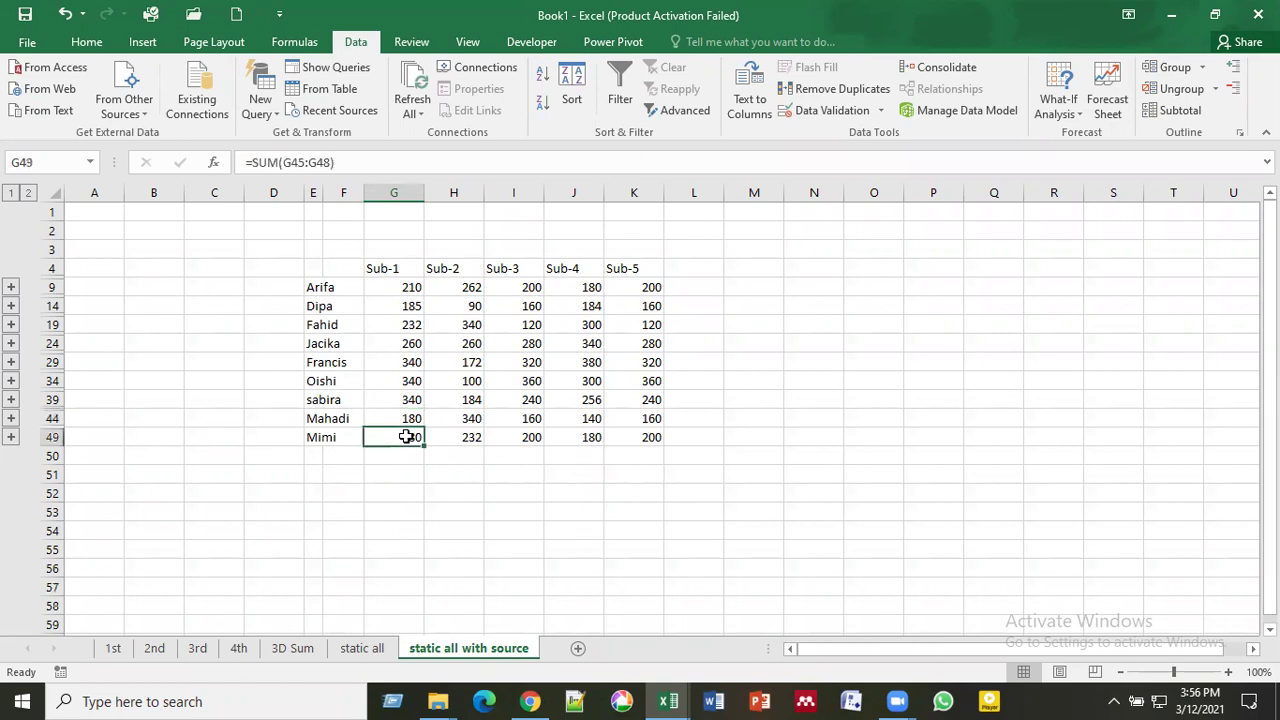
left_click(11, 437)
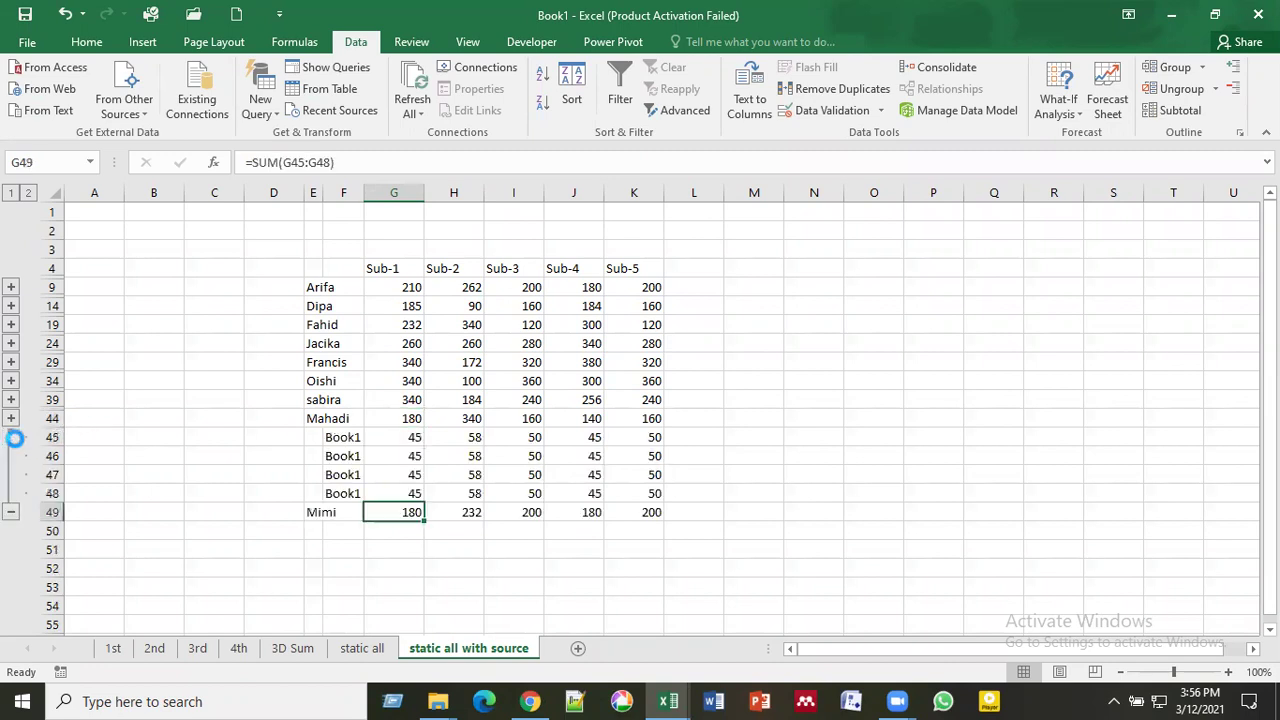
left_click(408, 456)
left_click(408, 437)
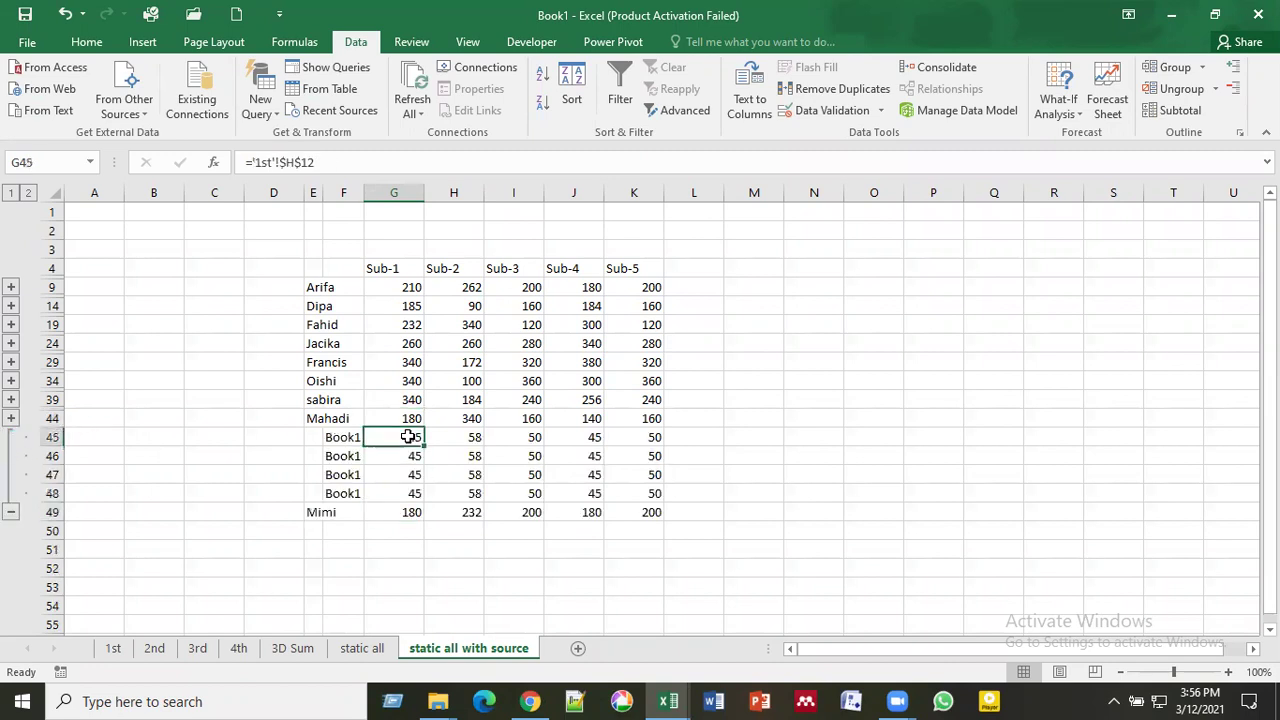
left_click(391, 456)
left_click(391, 475)
left_click(397, 494)
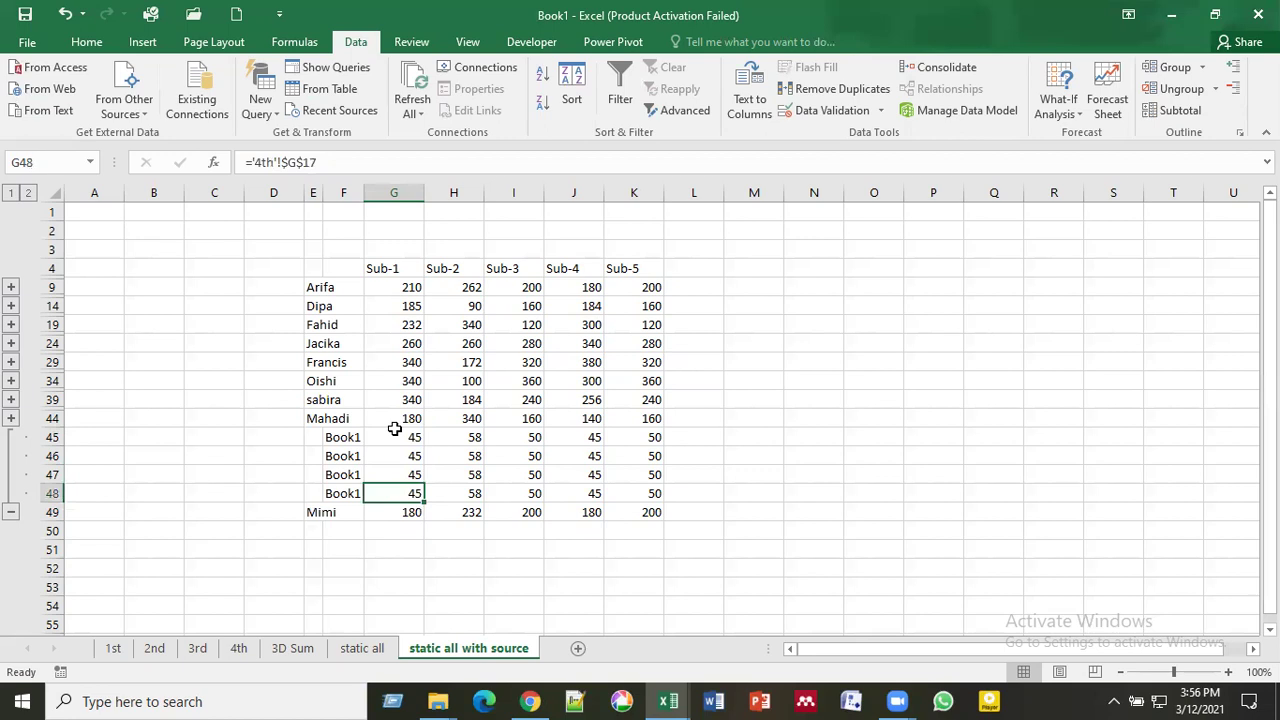
left_click(12, 513)
left_click(384, 459)
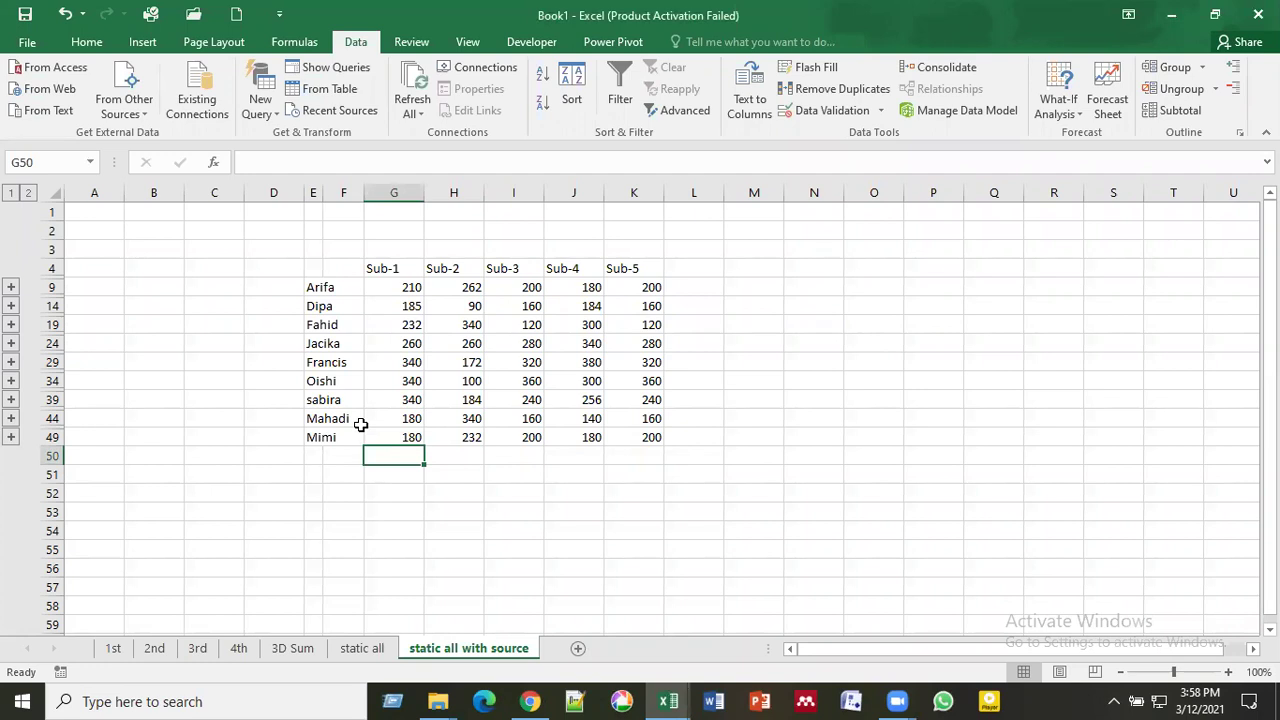
left_click(688, 451)
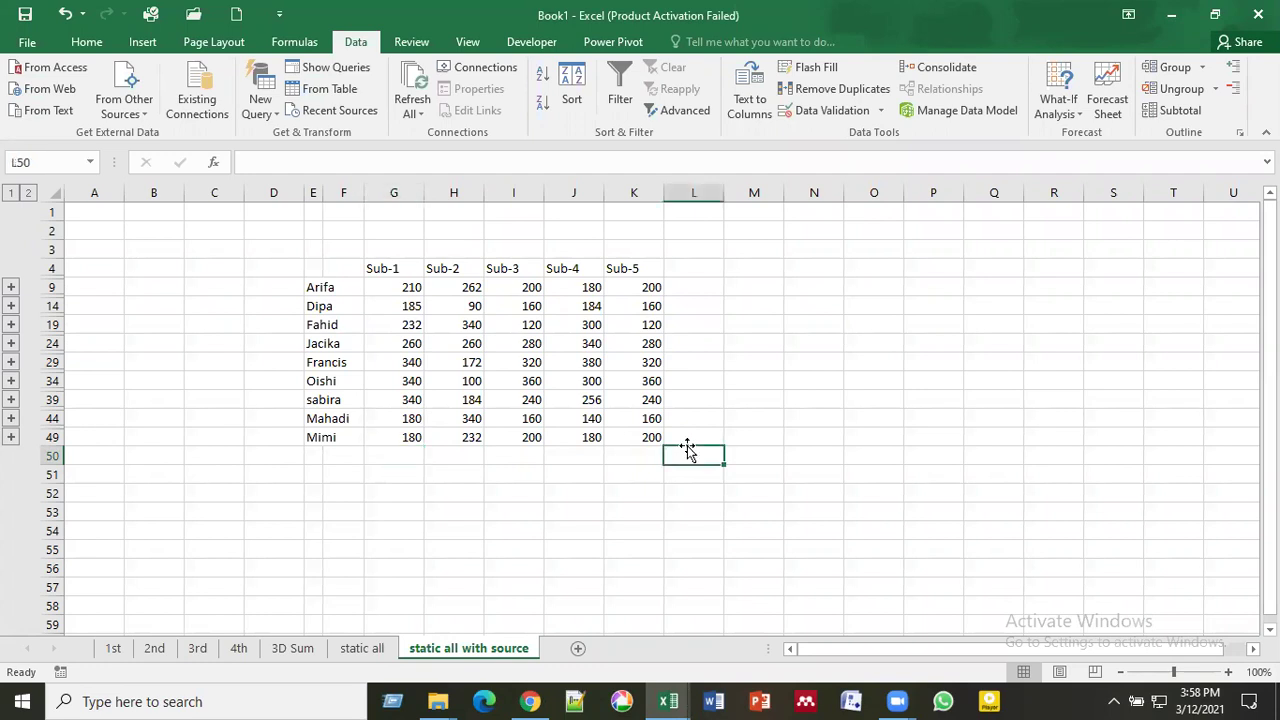
left_click(472, 323)
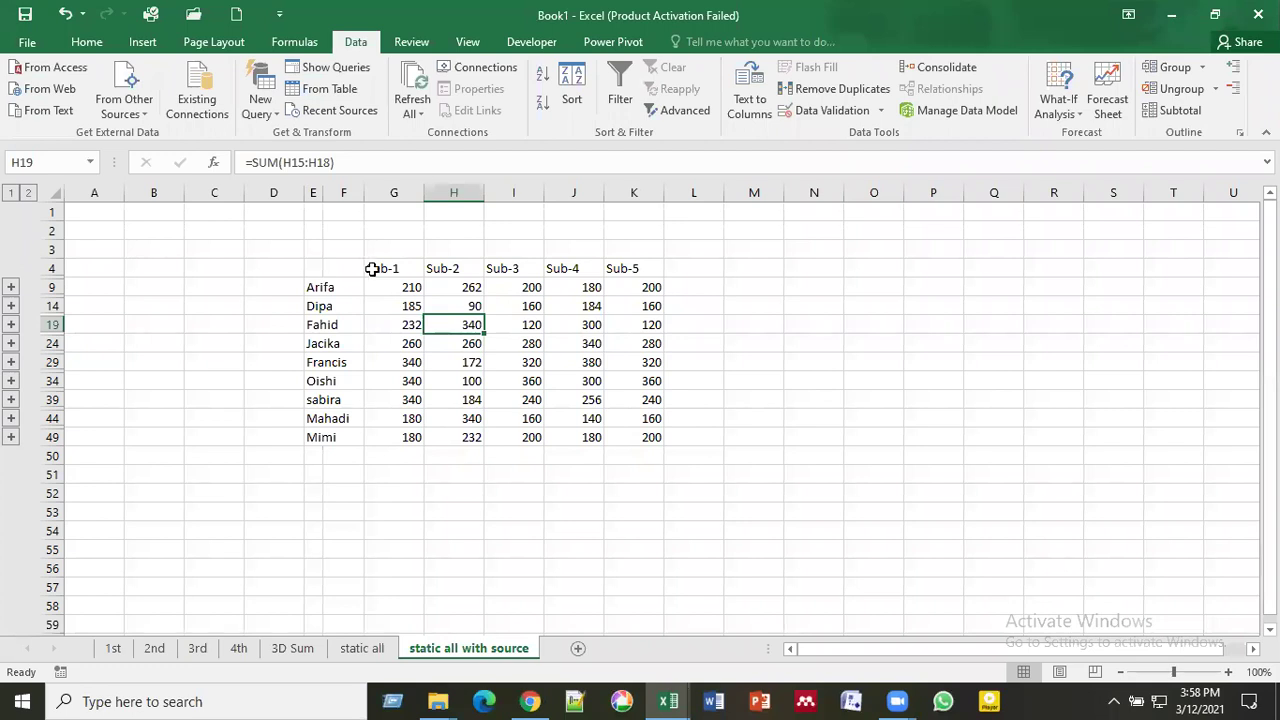
left_click(408, 285)
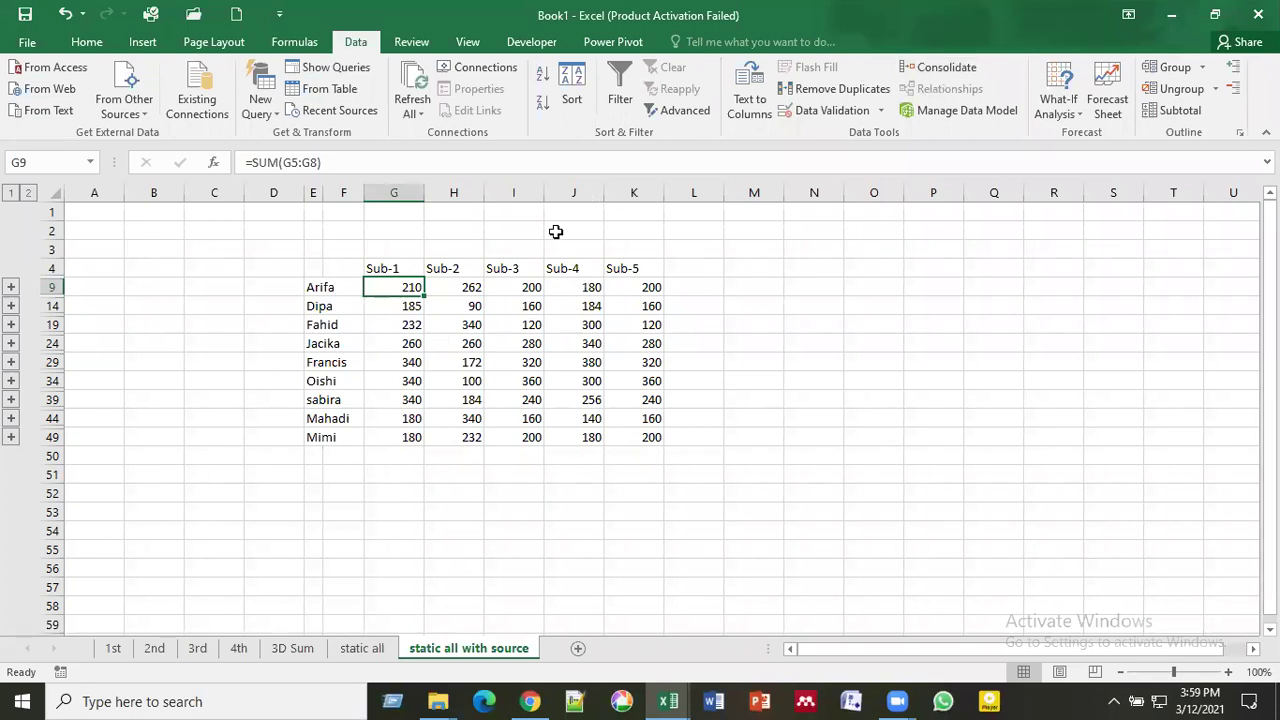
Step: Try the Average function in Consolidate and begin a reference on sheet 1st, then leave the reference selection
left_click(811, 301)
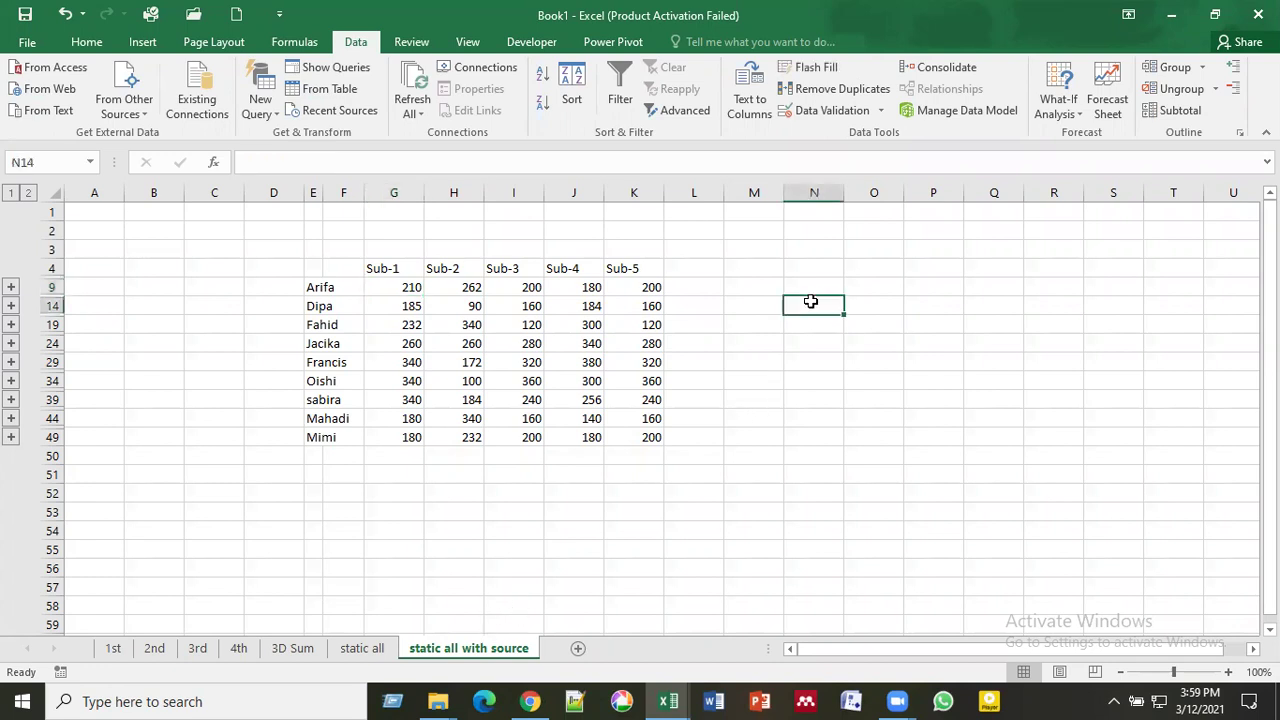
left_click(944, 70)
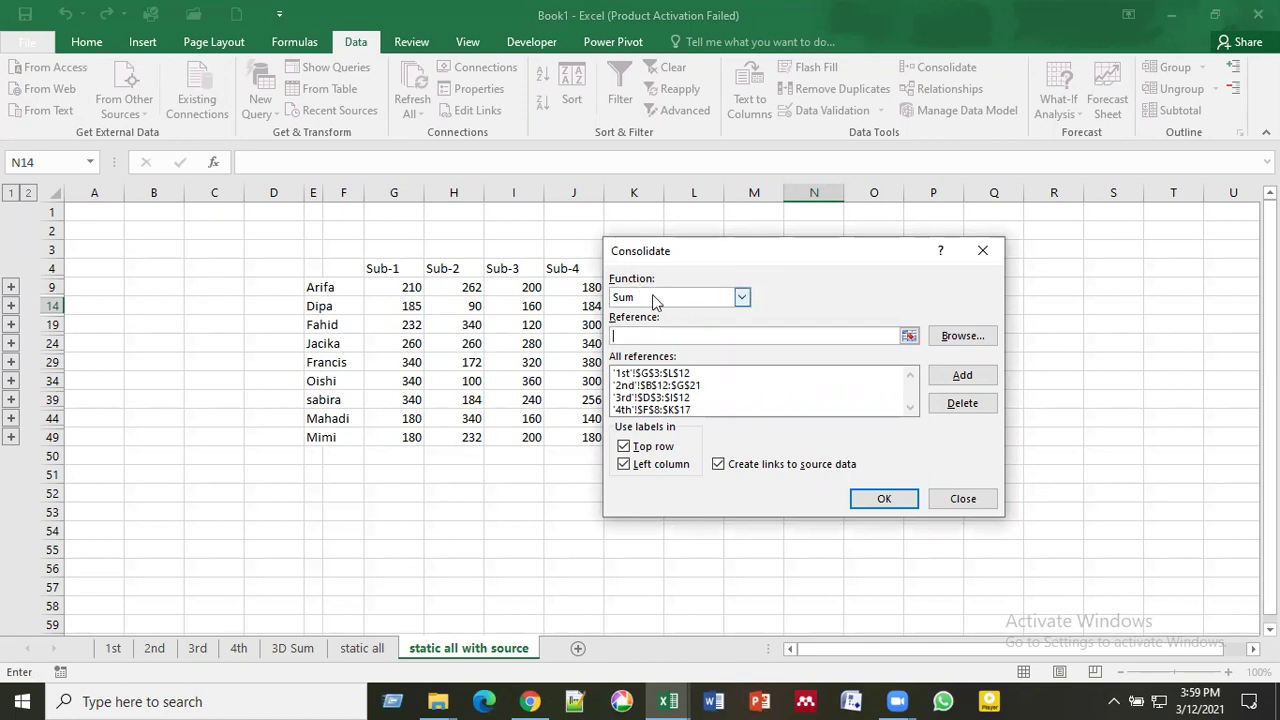
left_click(742, 298)
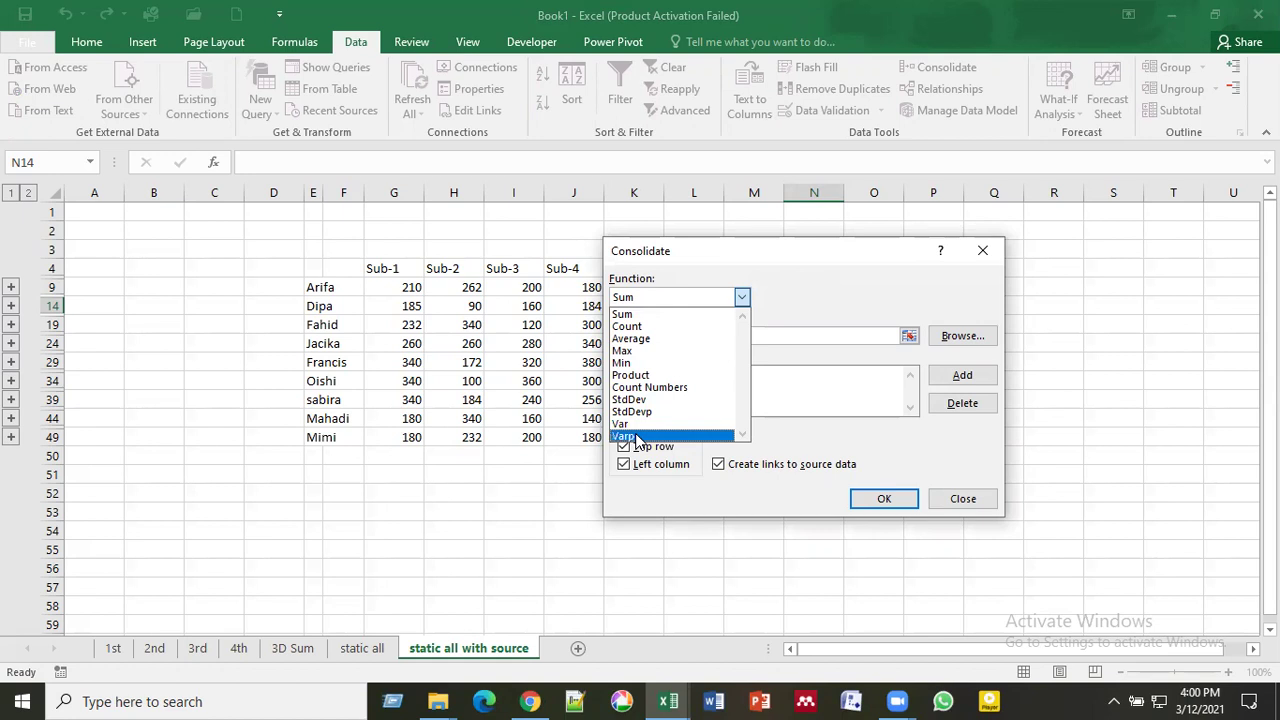
left_click(638, 337)
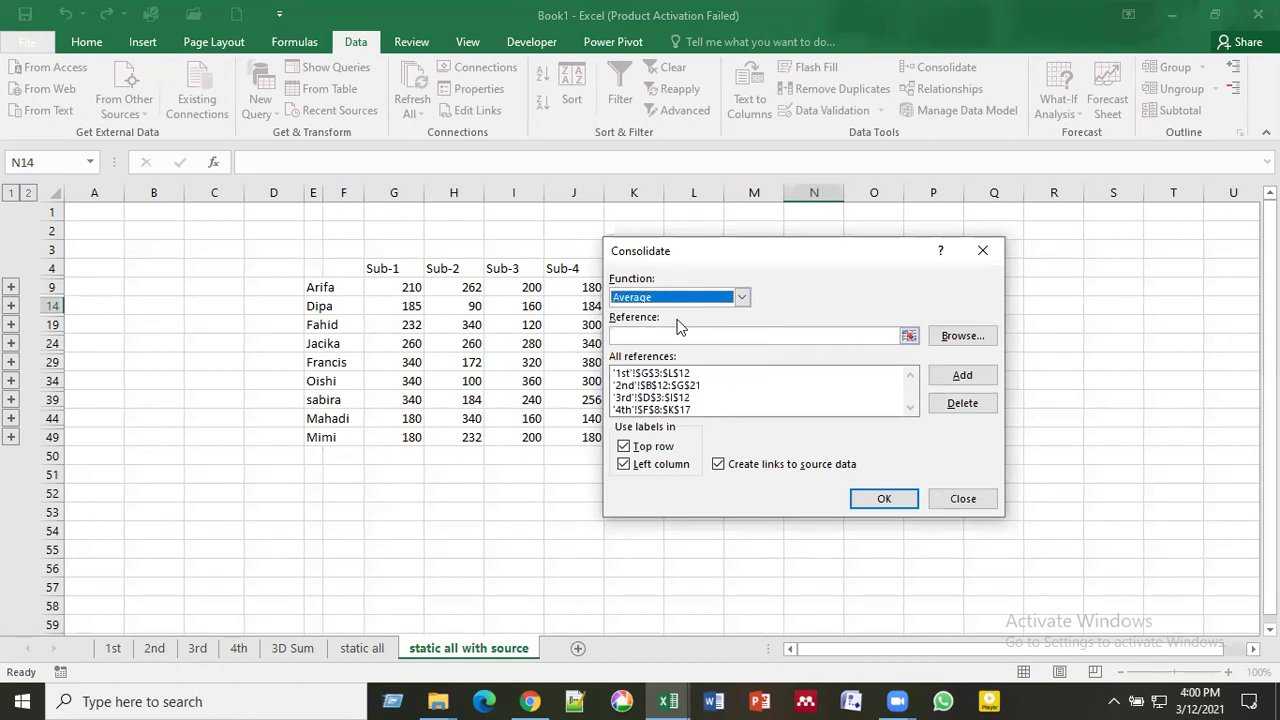
left_click(908, 335)
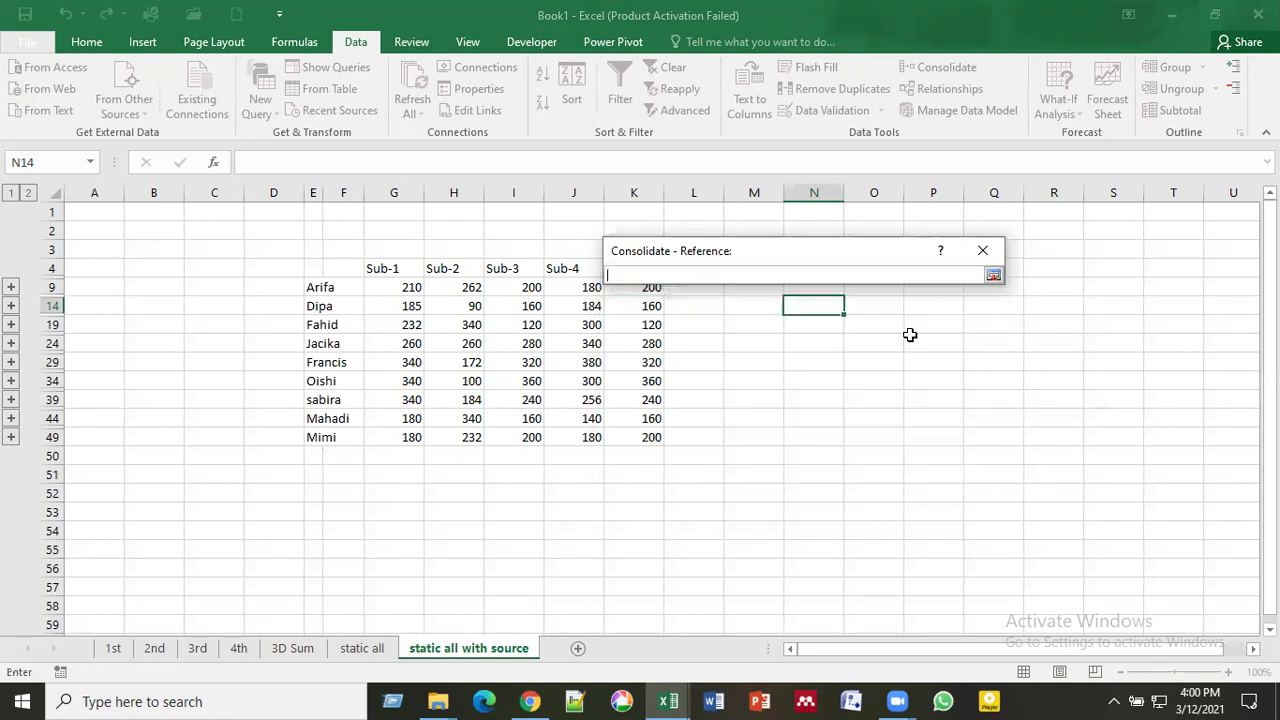
left_click(113, 648)
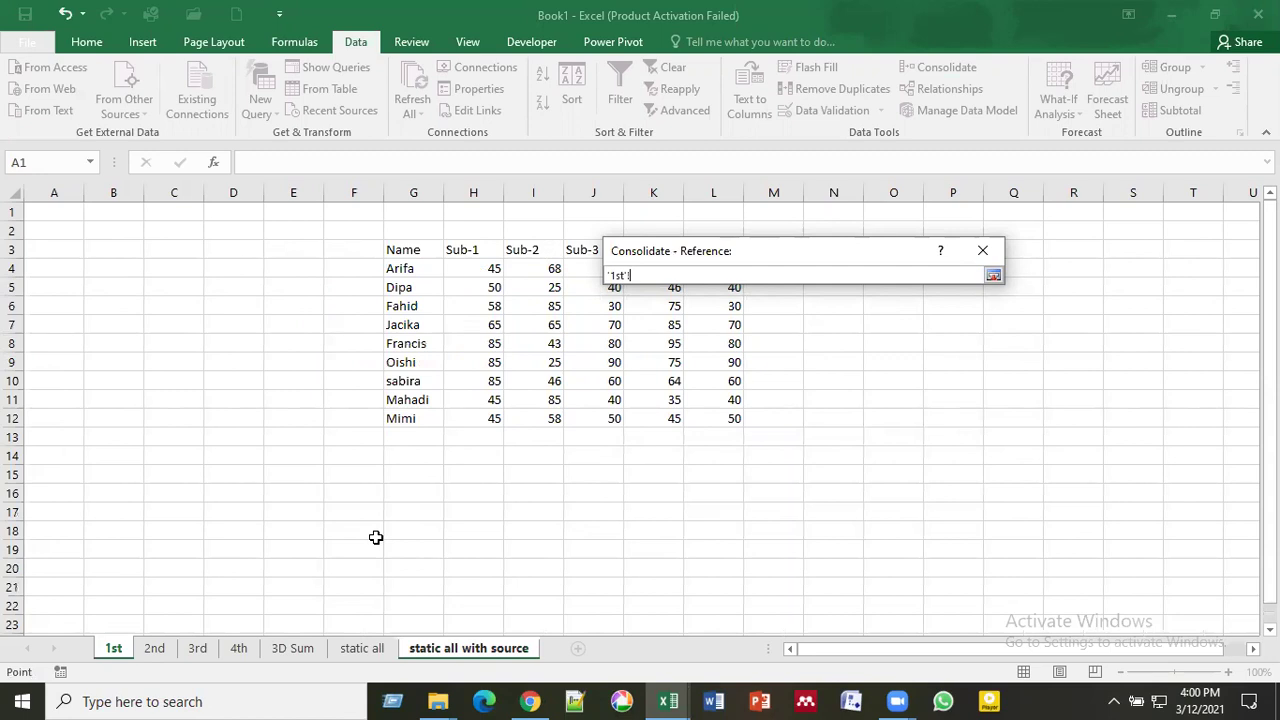
left_click(980, 251)
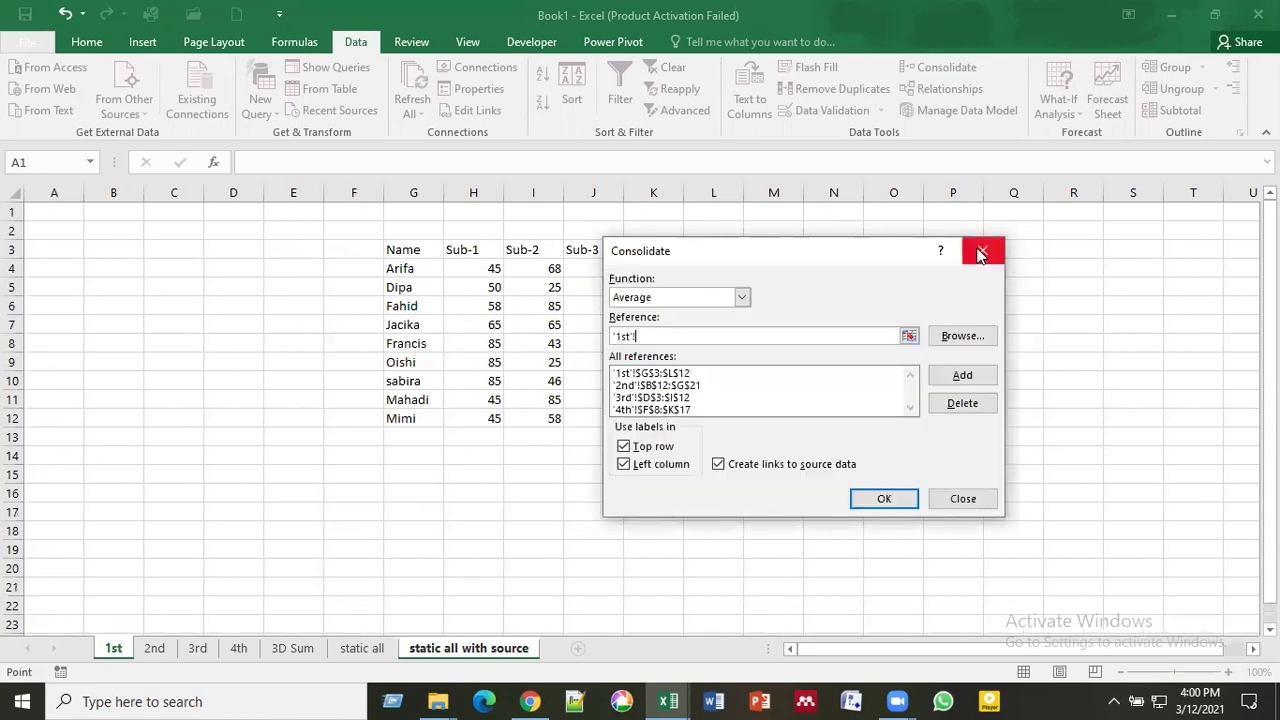
Step: Try Sum, Max, Min and Average as the Consolidate function, and close the dialog without consolidating
left_click(742, 298)
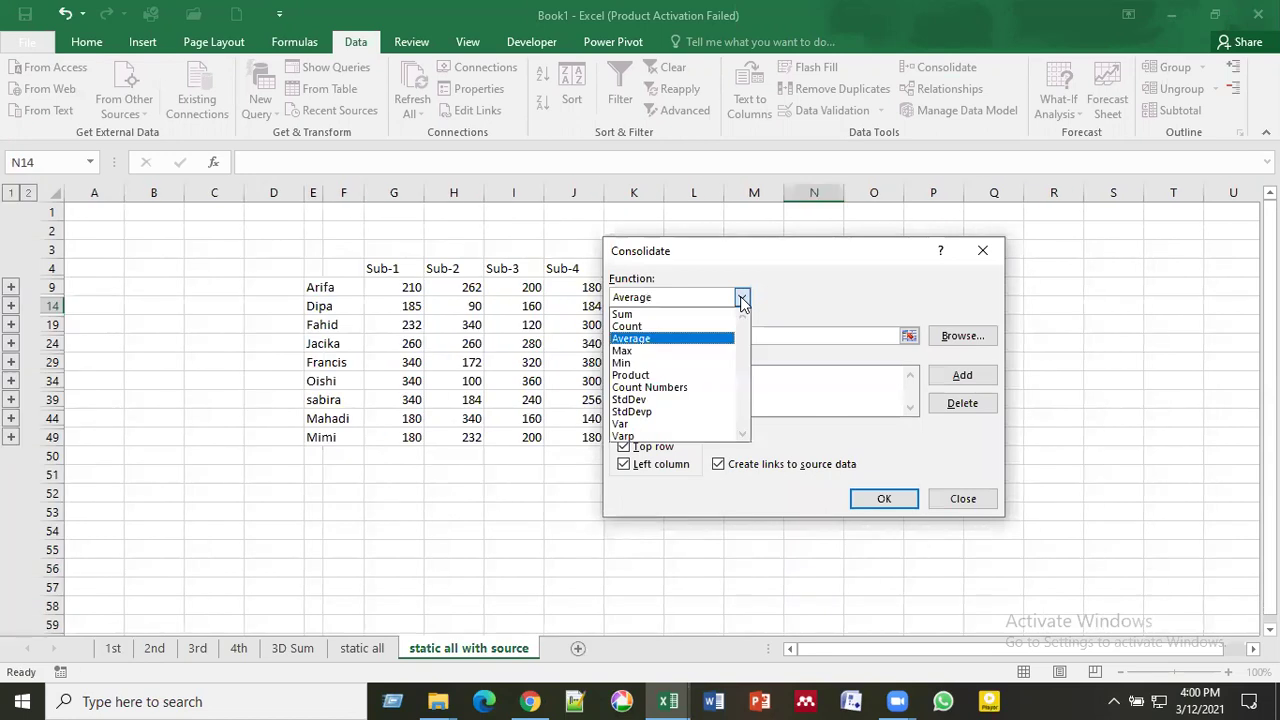
left_click(678, 318)
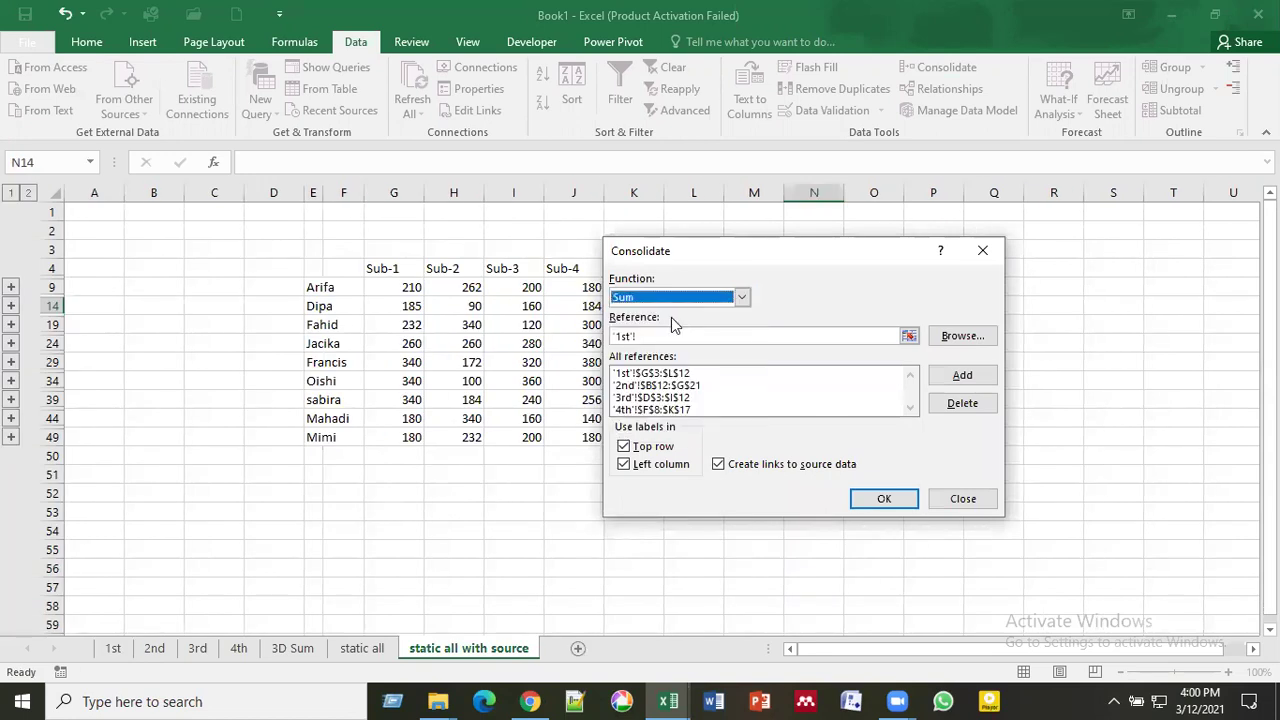
left_click(744, 297)
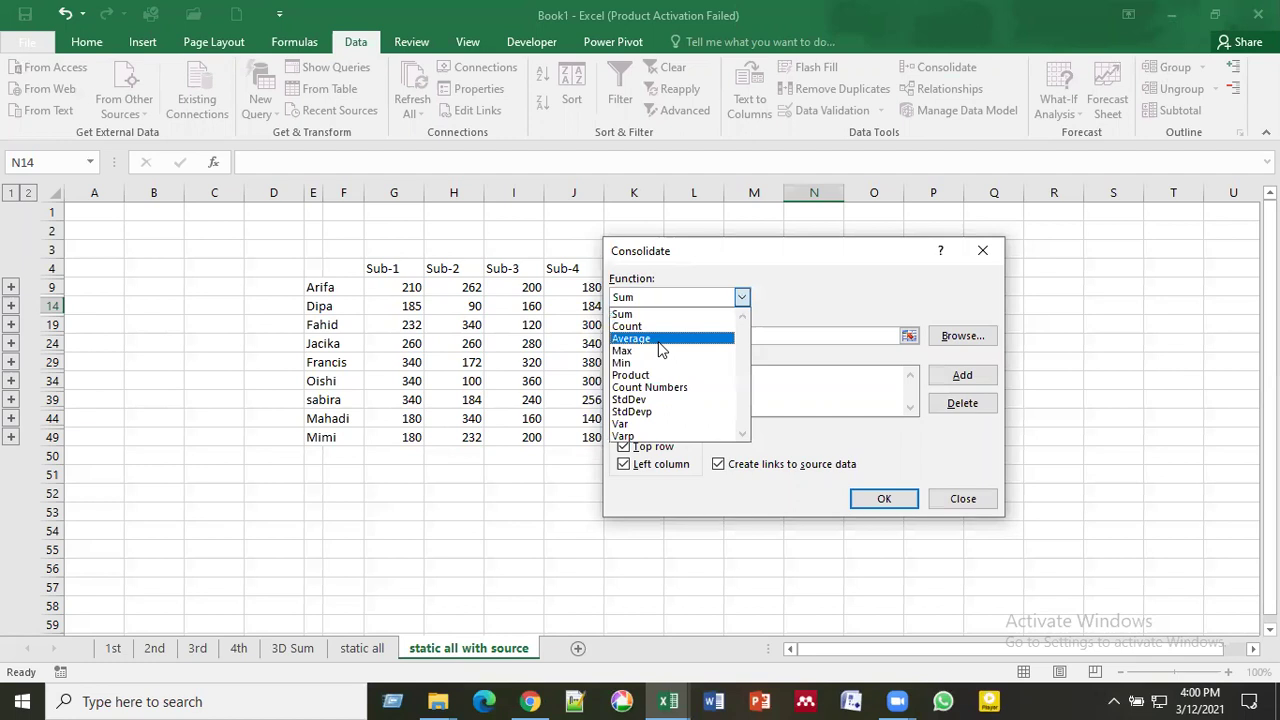
left_click(634, 354)
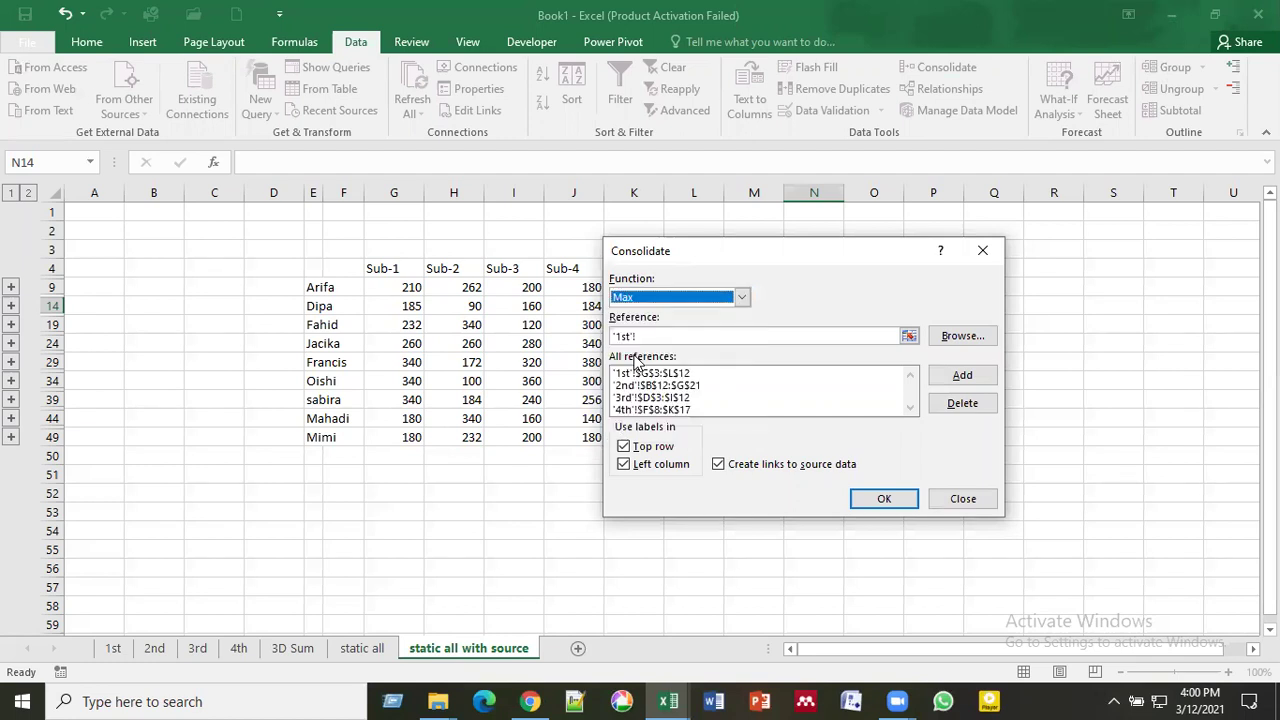
left_click(744, 298)
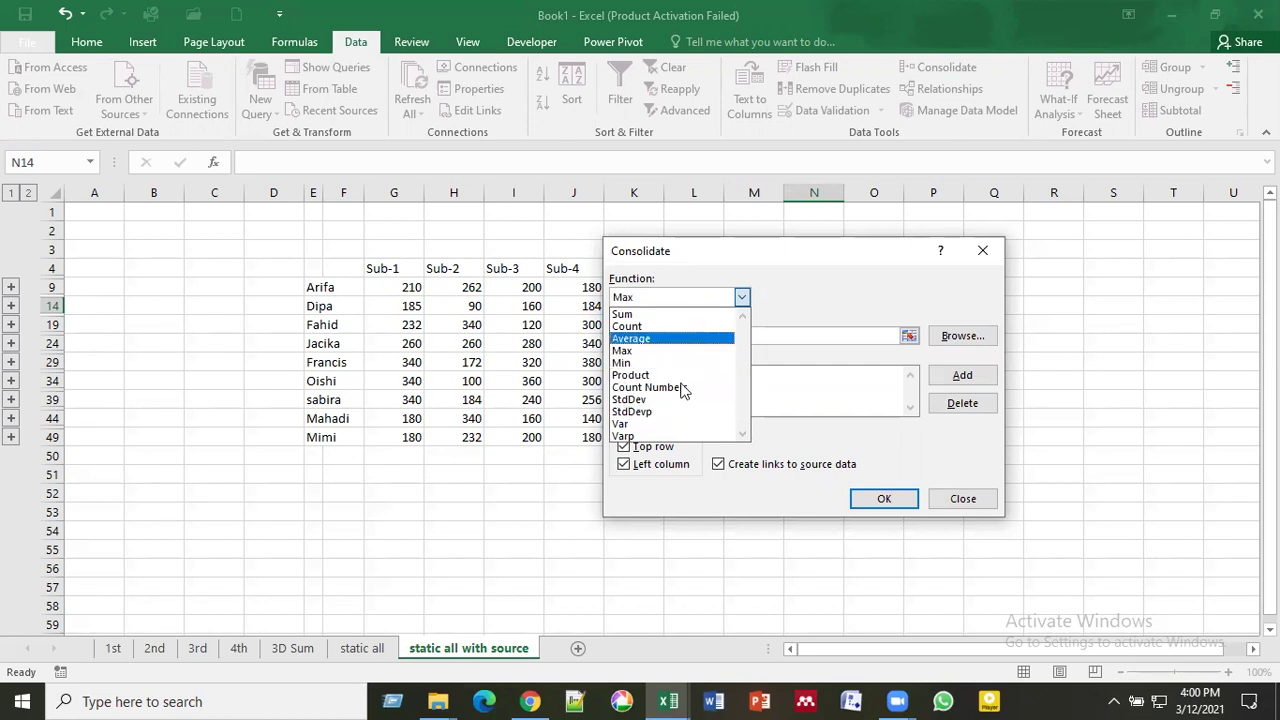
left_click(672, 365)
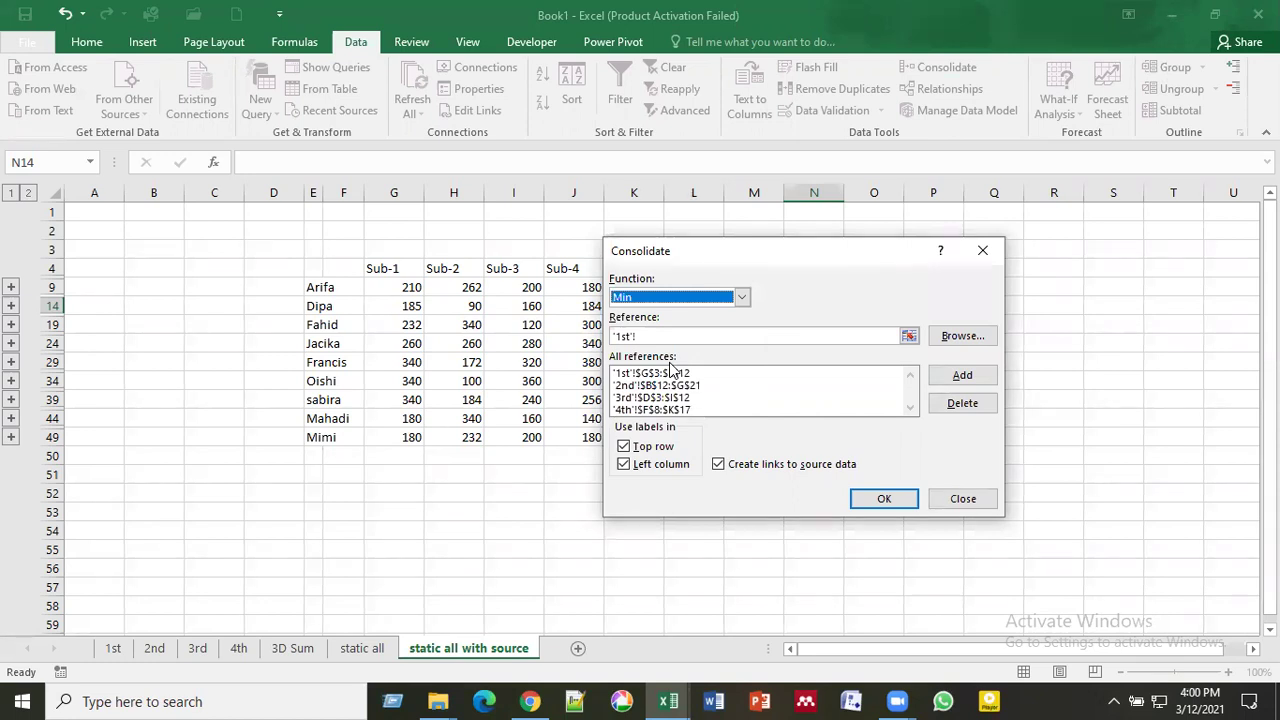
left_click(742, 297)
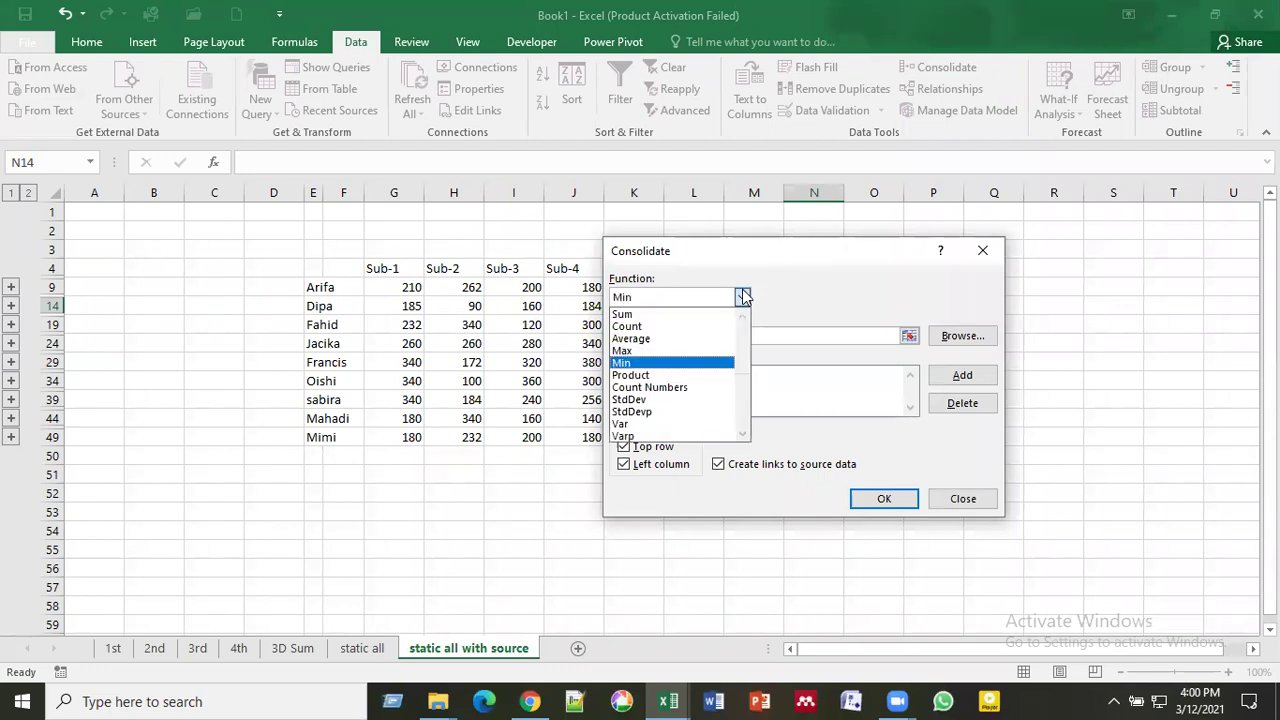
left_click(697, 315)
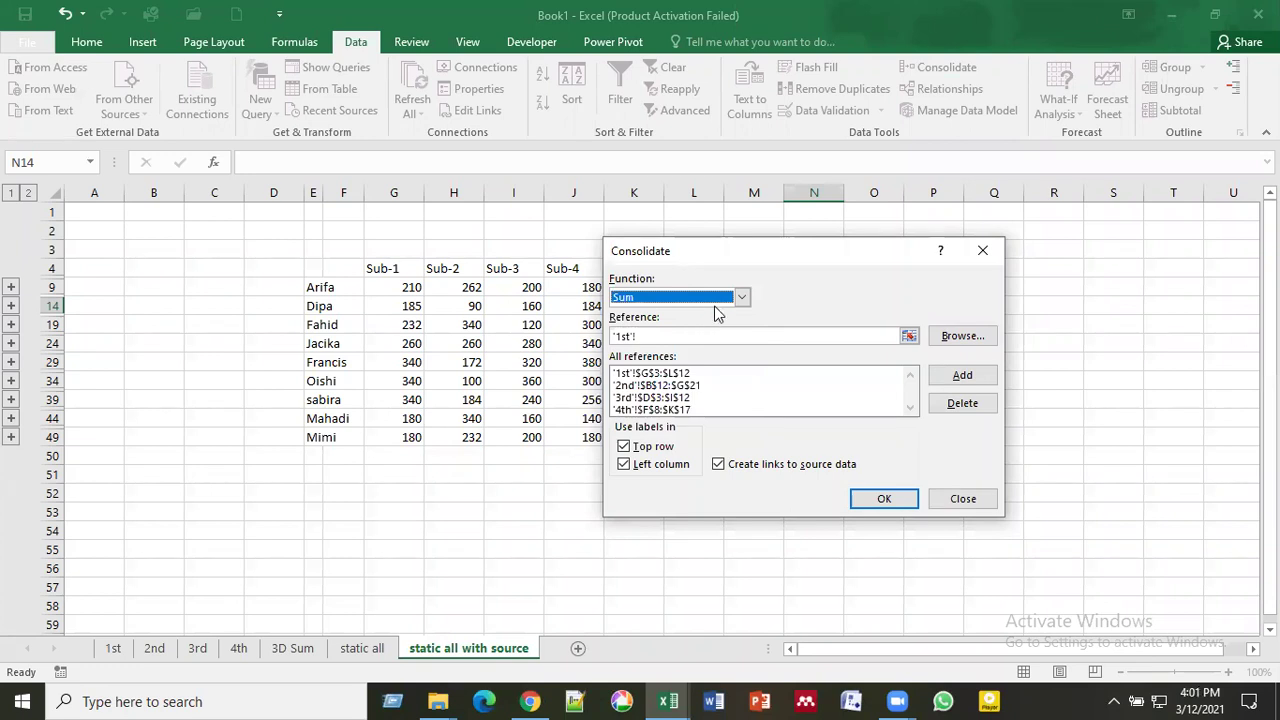
left_click(741, 297)
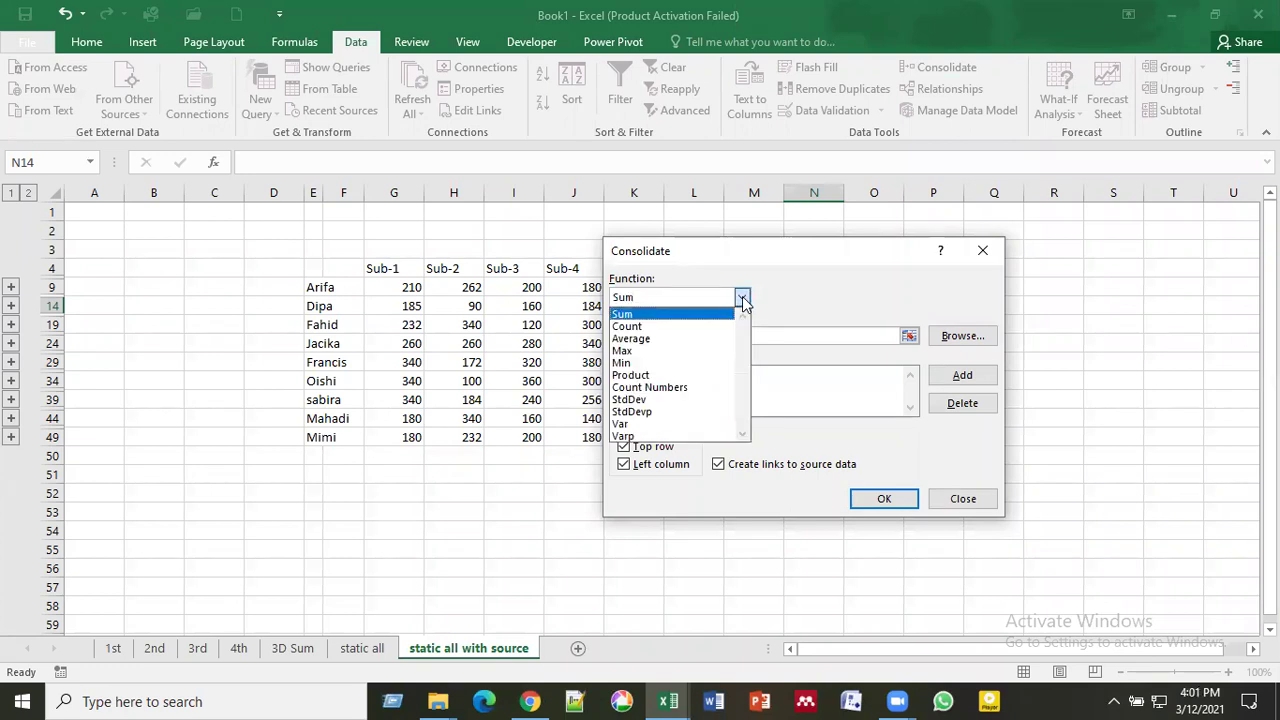
left_click(670, 341)
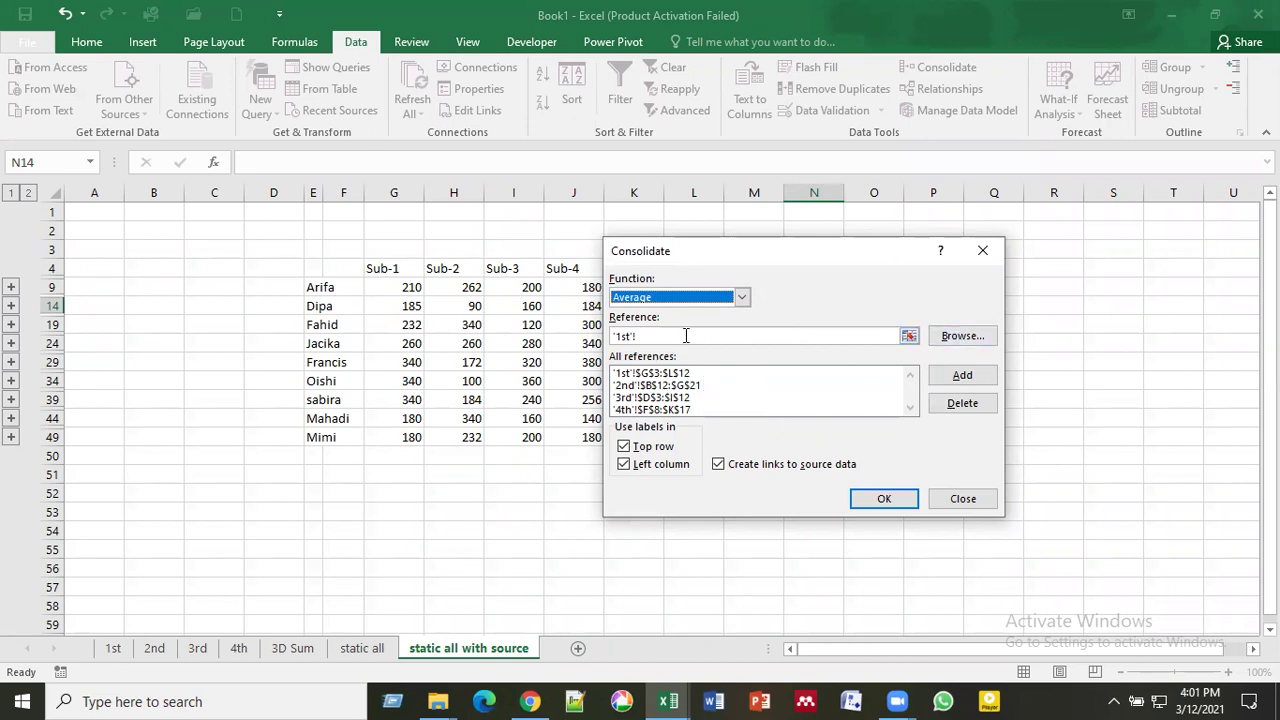
left_click(966, 496)
left_click(745, 524)
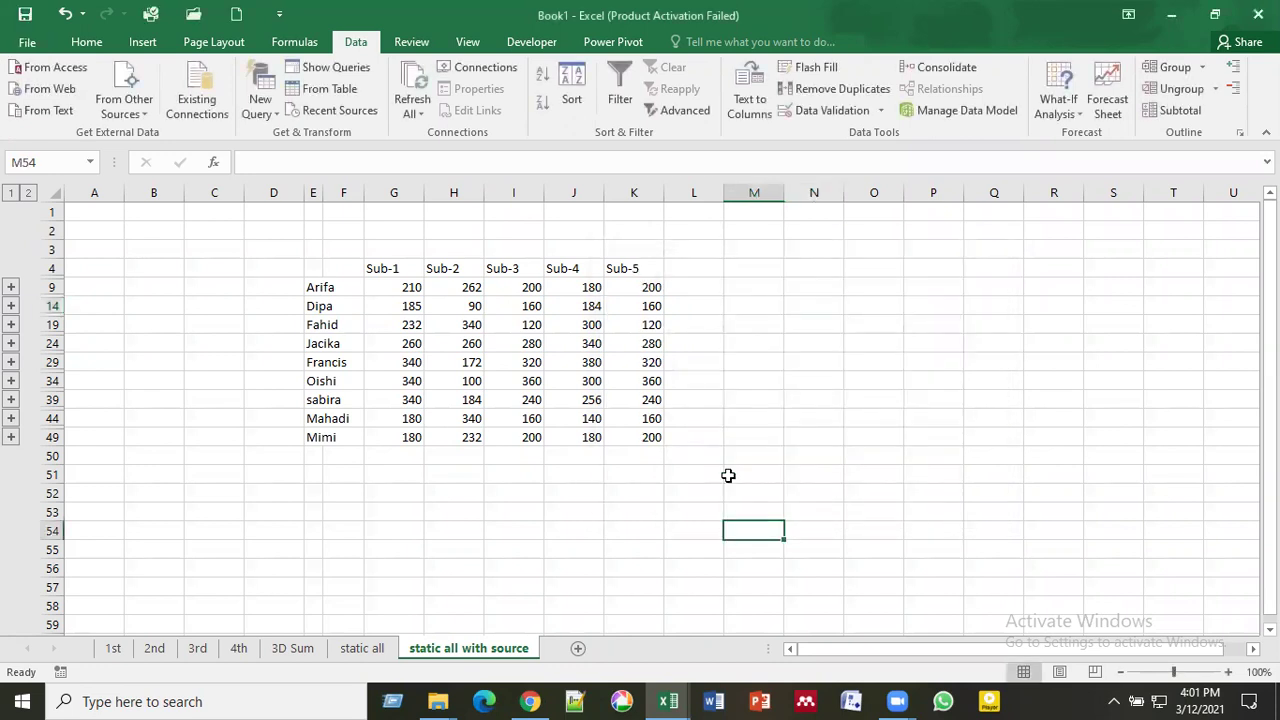
left_click(705, 494)
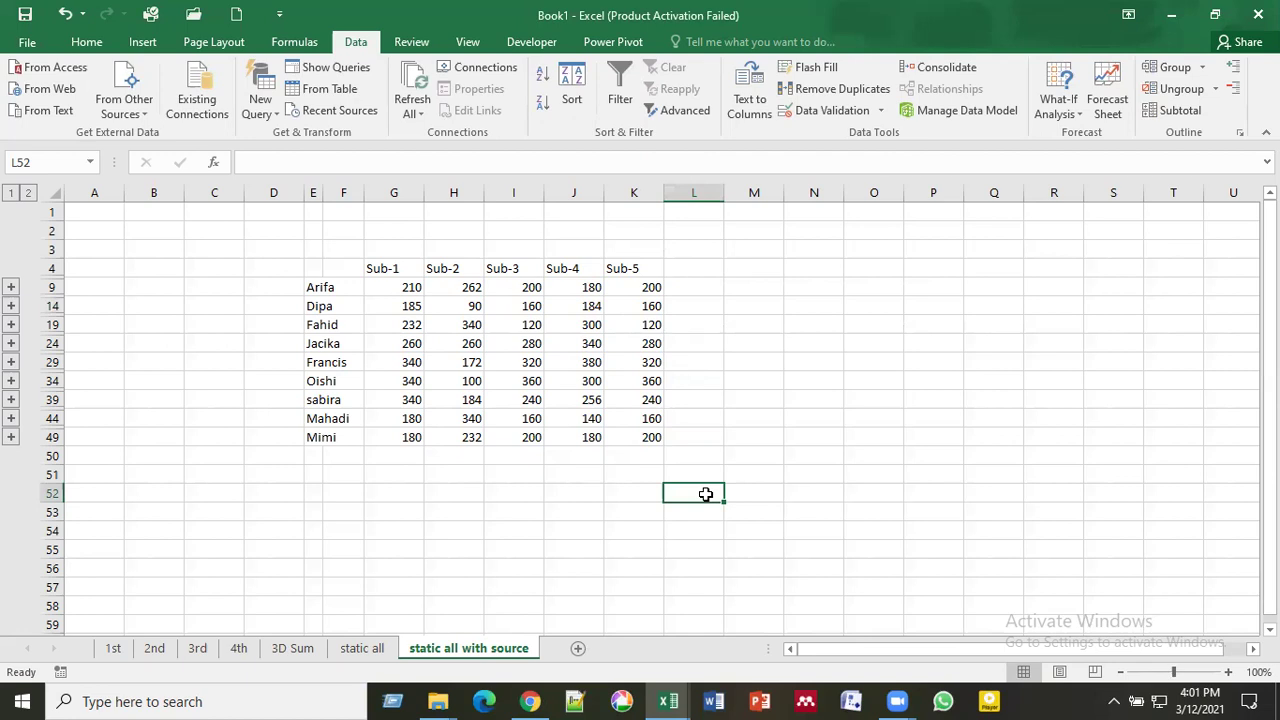
Step: Compare the student names on sheet static all with source with the name lists on sheets 1st, 2nd and 4th
left_click(342, 289)
left_click(332, 307)
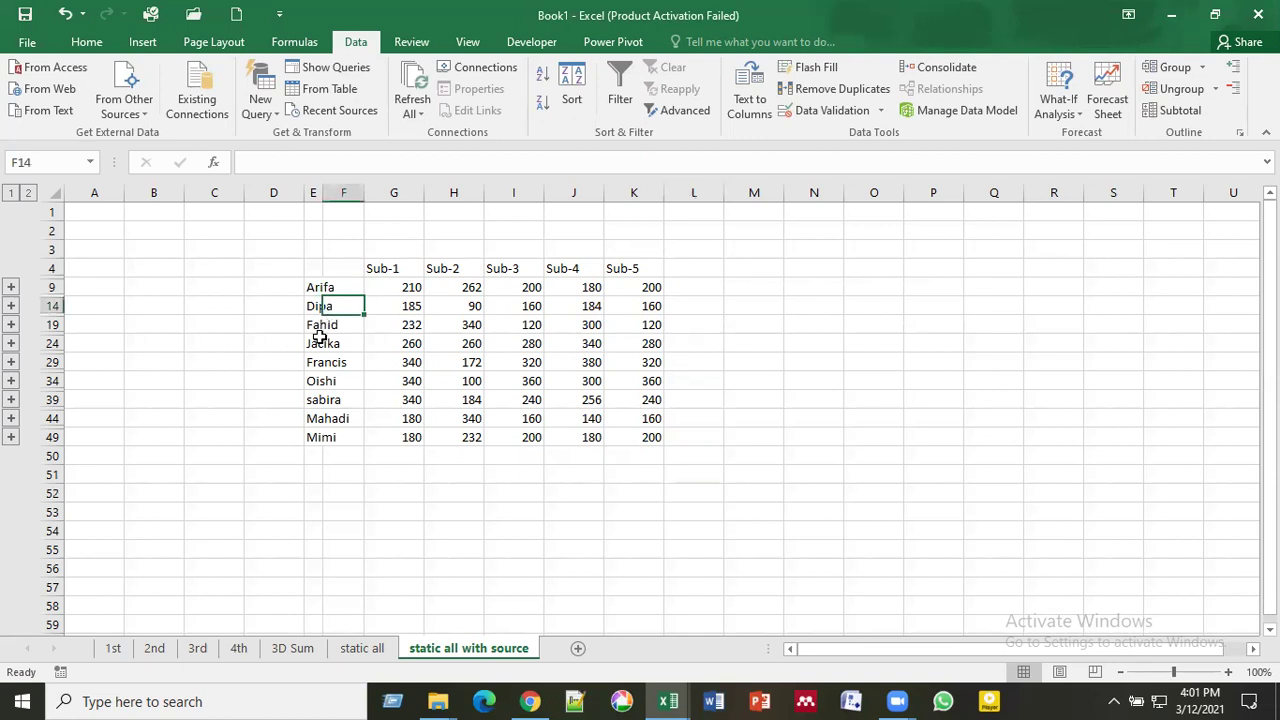
left_click(318, 342)
left_click(310, 364)
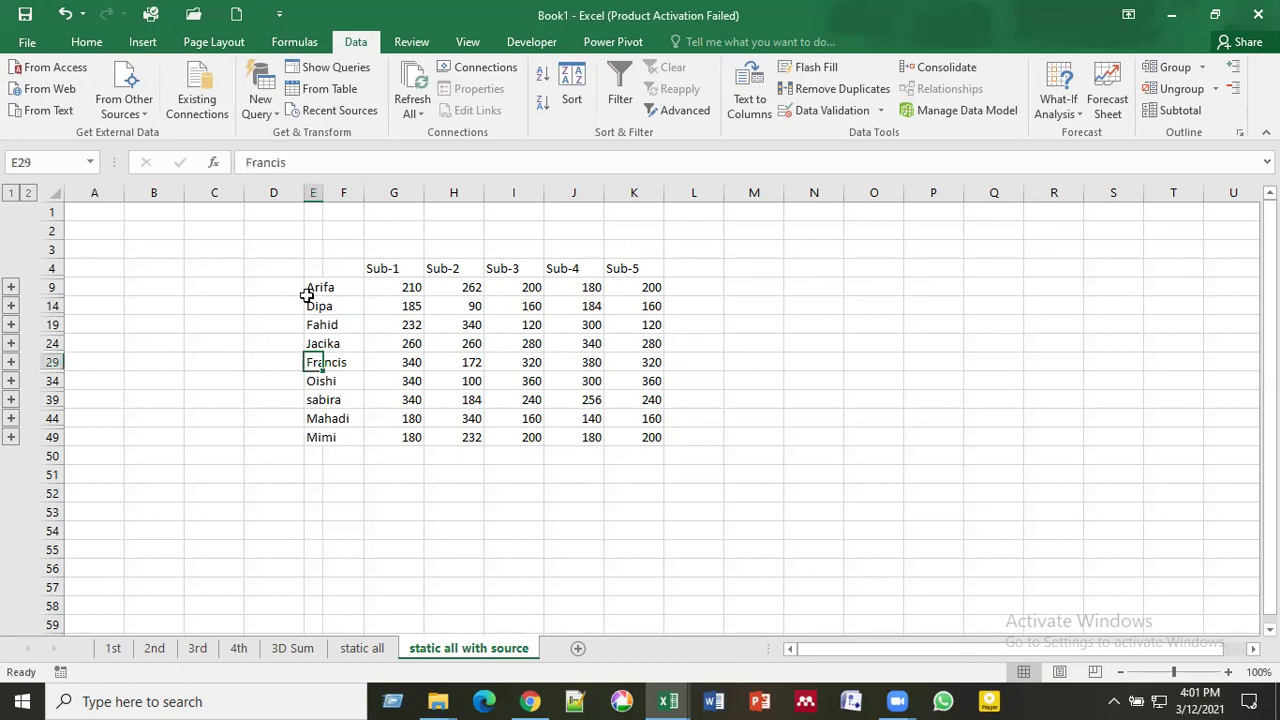
left_click(112, 656)
left_click(414, 421)
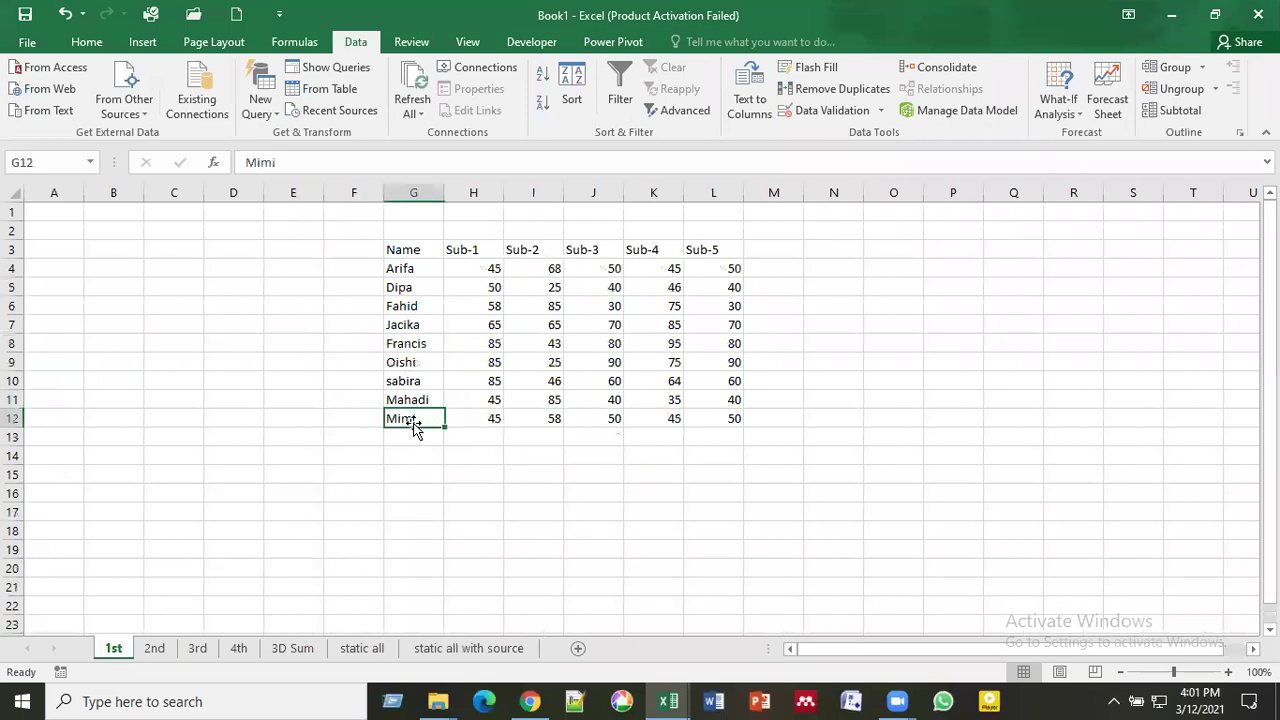
left_click(155, 649)
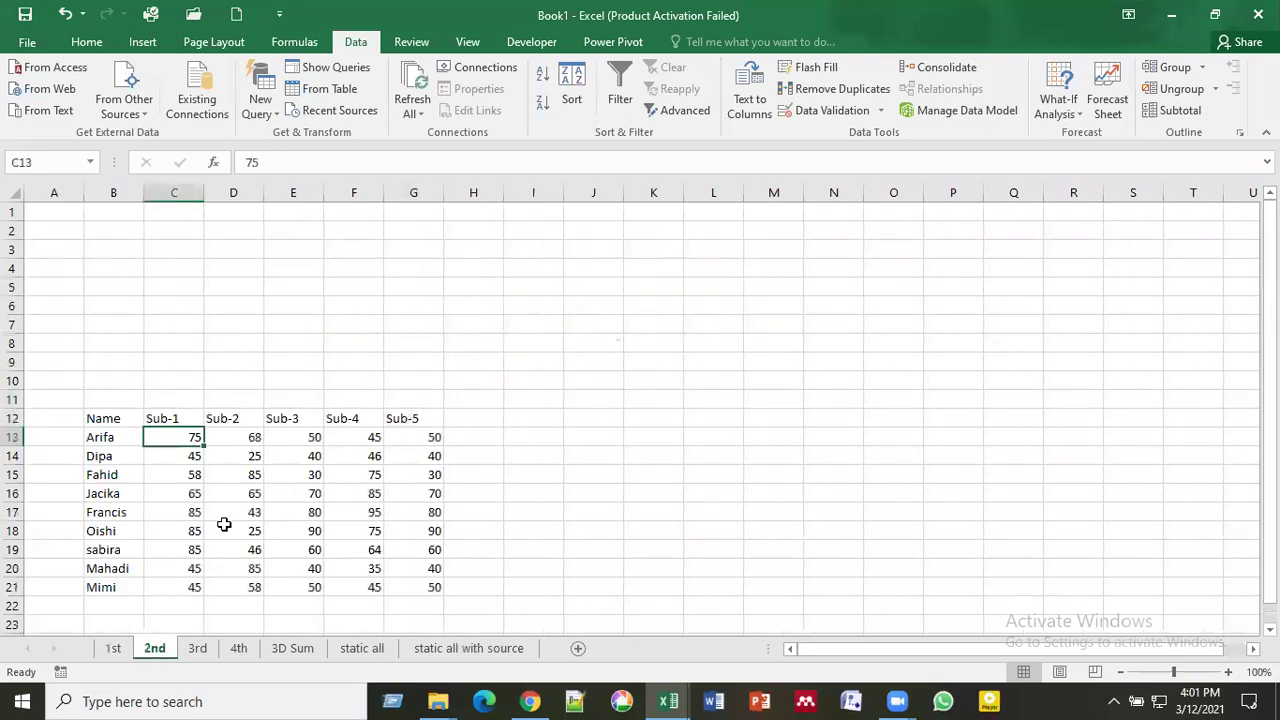
left_click(100, 588)
left_click(238, 648)
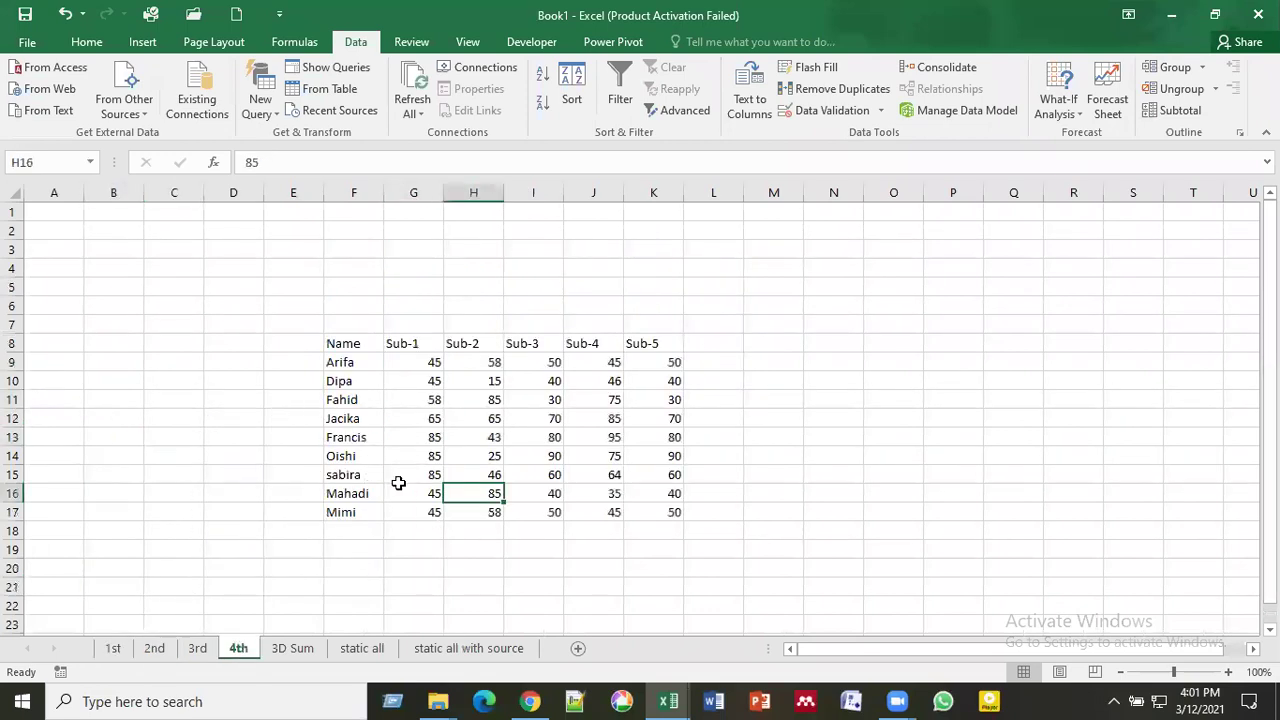
left_click(351, 516)
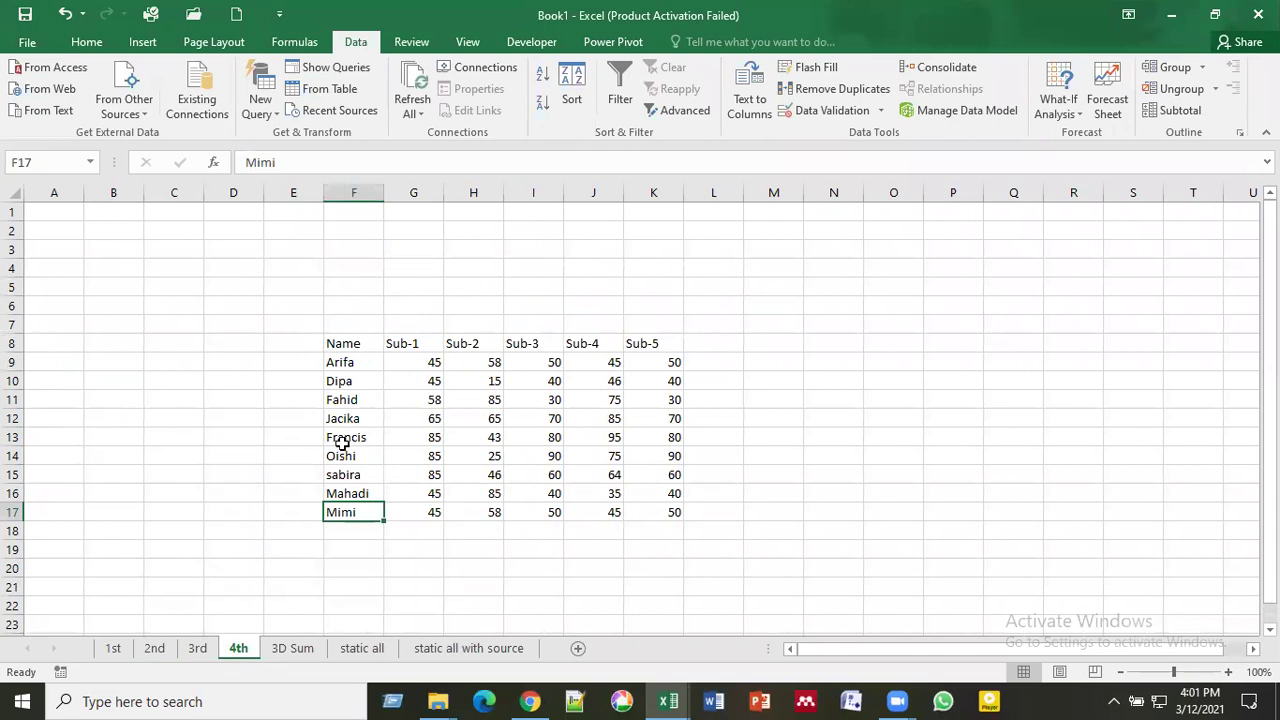
Step: Compare the position of the Name header on sheet 1st with that on sheet 4th
left_click(112, 648)
left_click(403, 252)
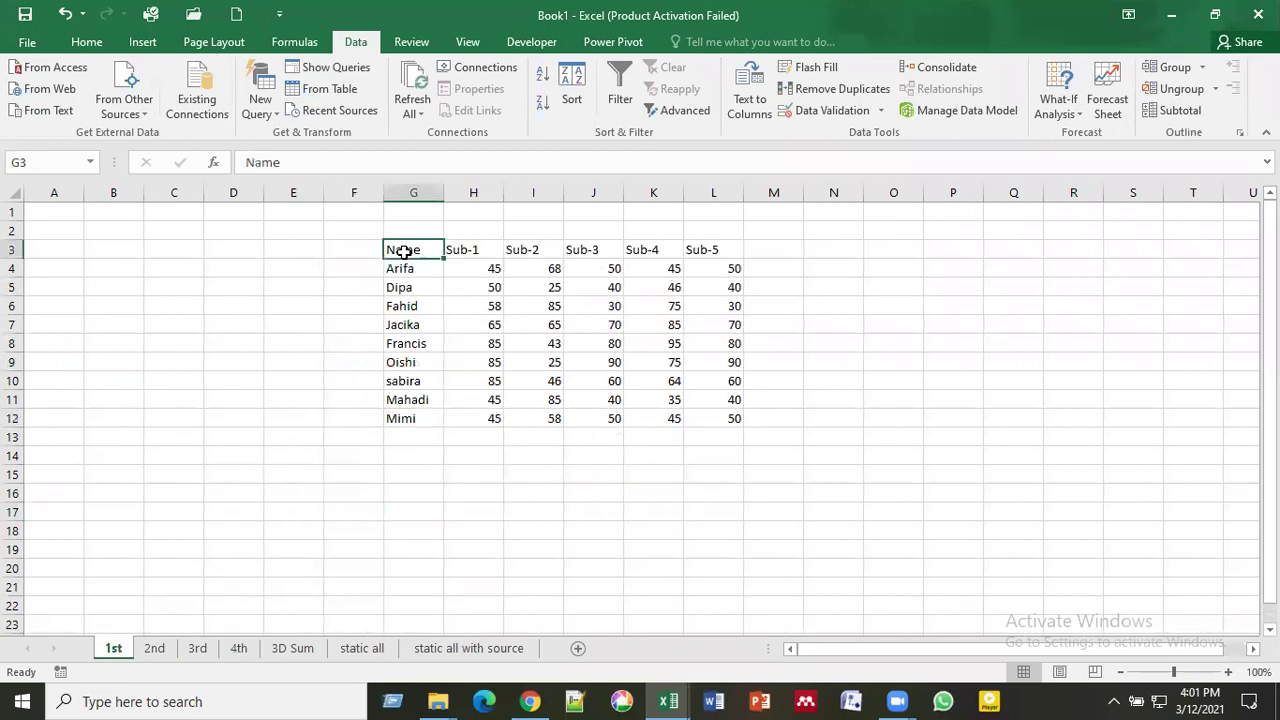
left_click(240, 649)
left_click(338, 341)
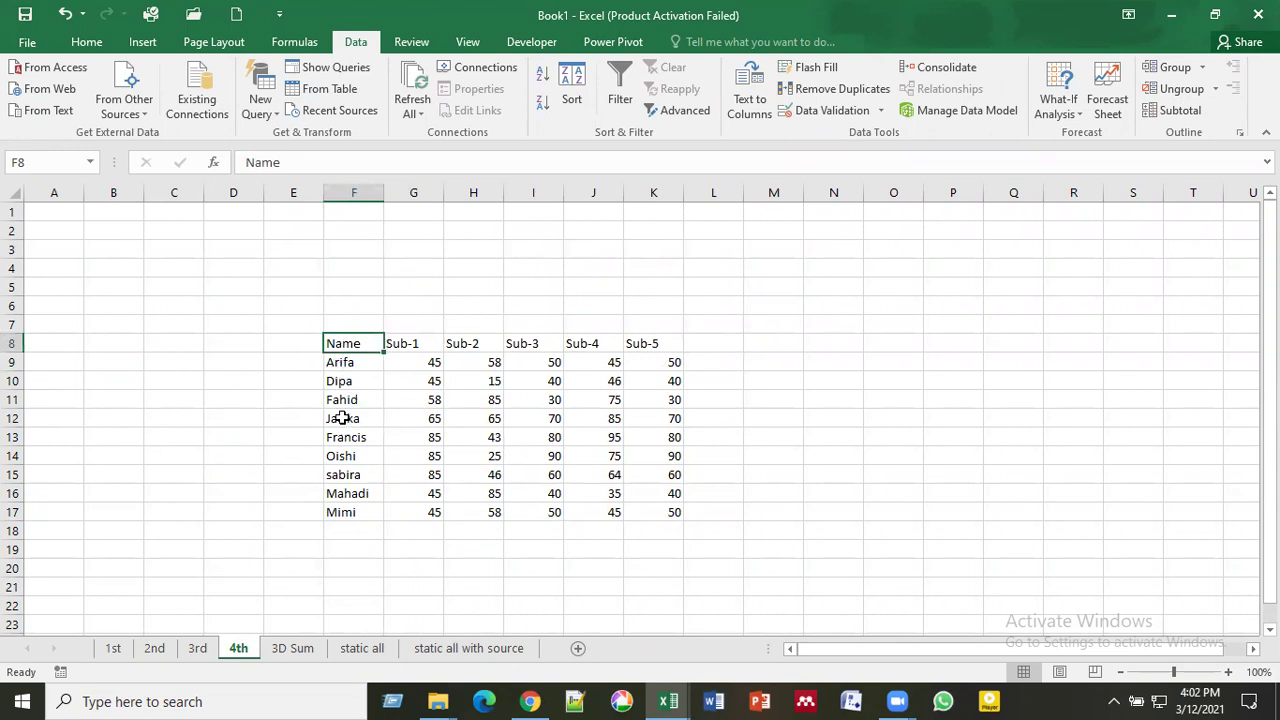
Step: Examine the order of the student names in the Name column on sheet 4th
left_click(352, 366)
left_click(344, 384)
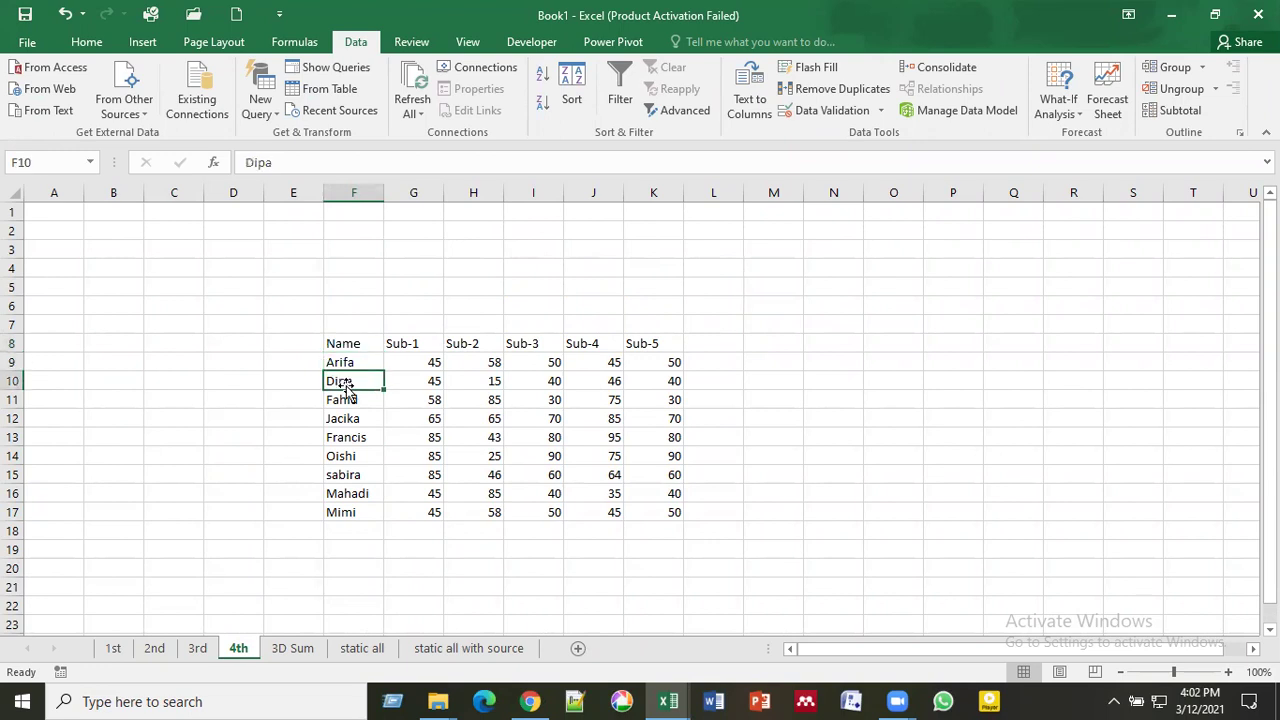
key("Down")
key("Down")
key("Down")
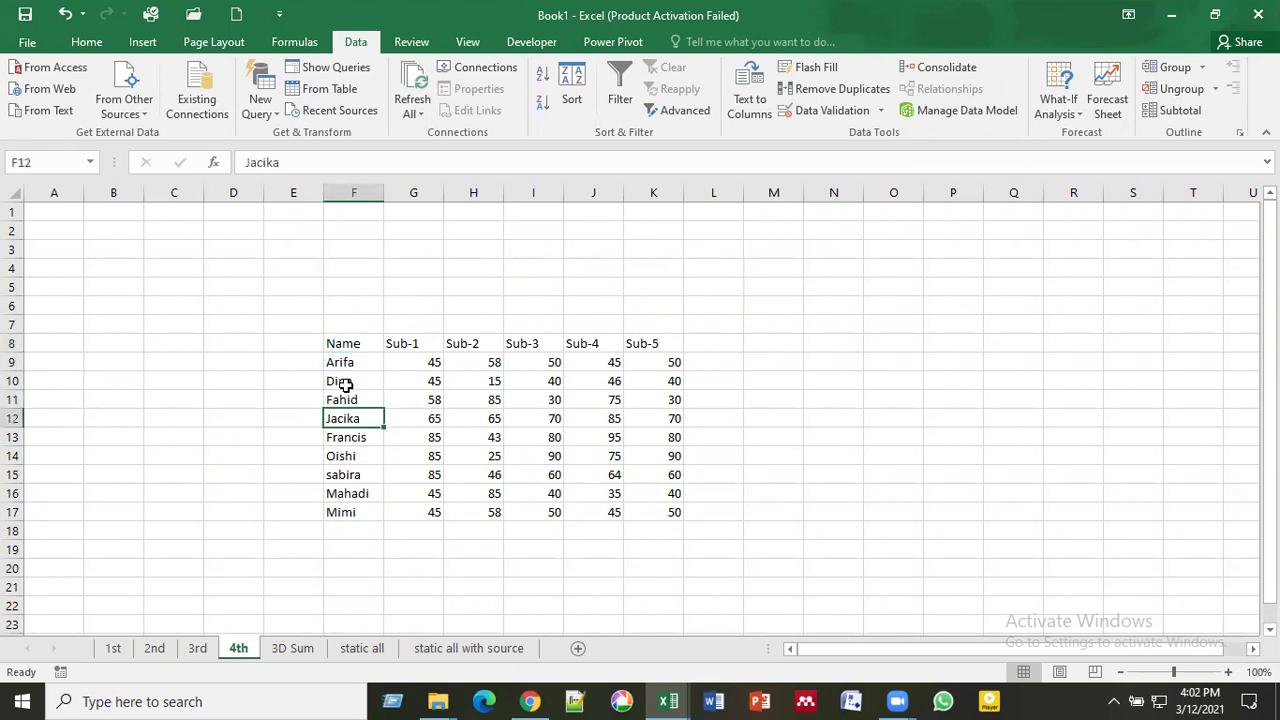
key("Down")
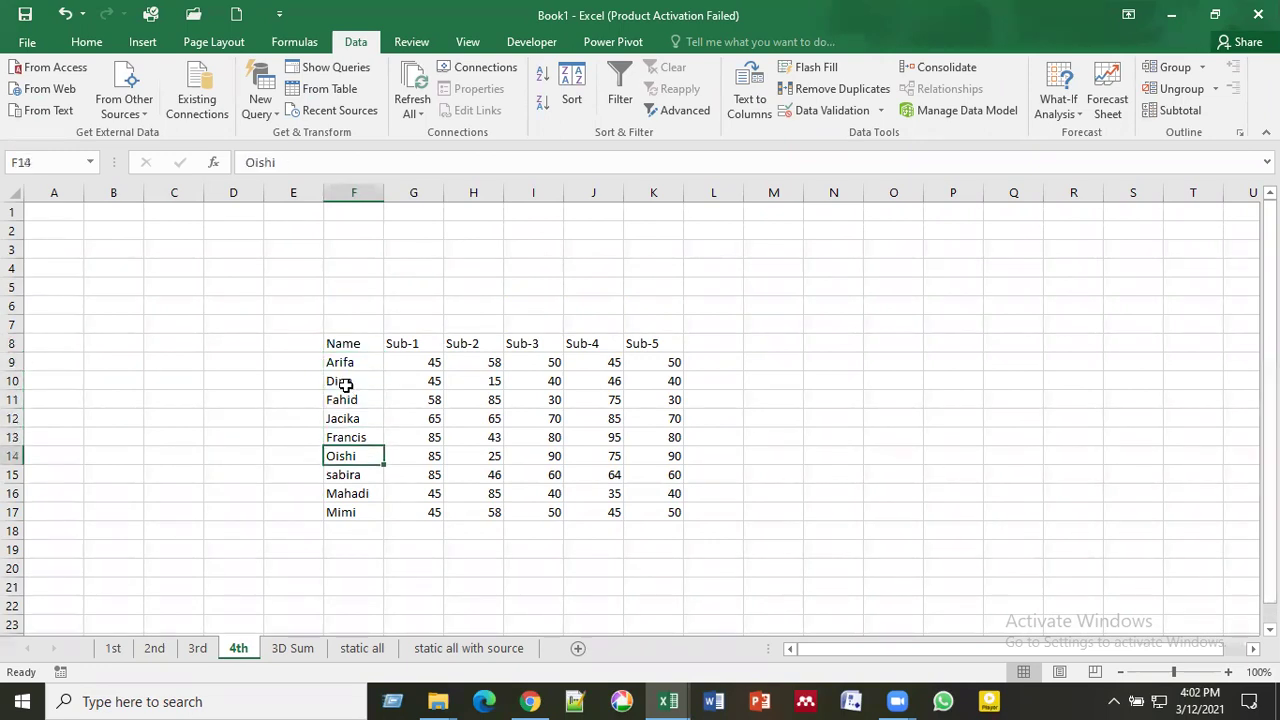
key("Down")
key("Down")
key("Down")
key("Up")
key("Up")
key("Up")
key("Up")
key("Up")
key("Up")
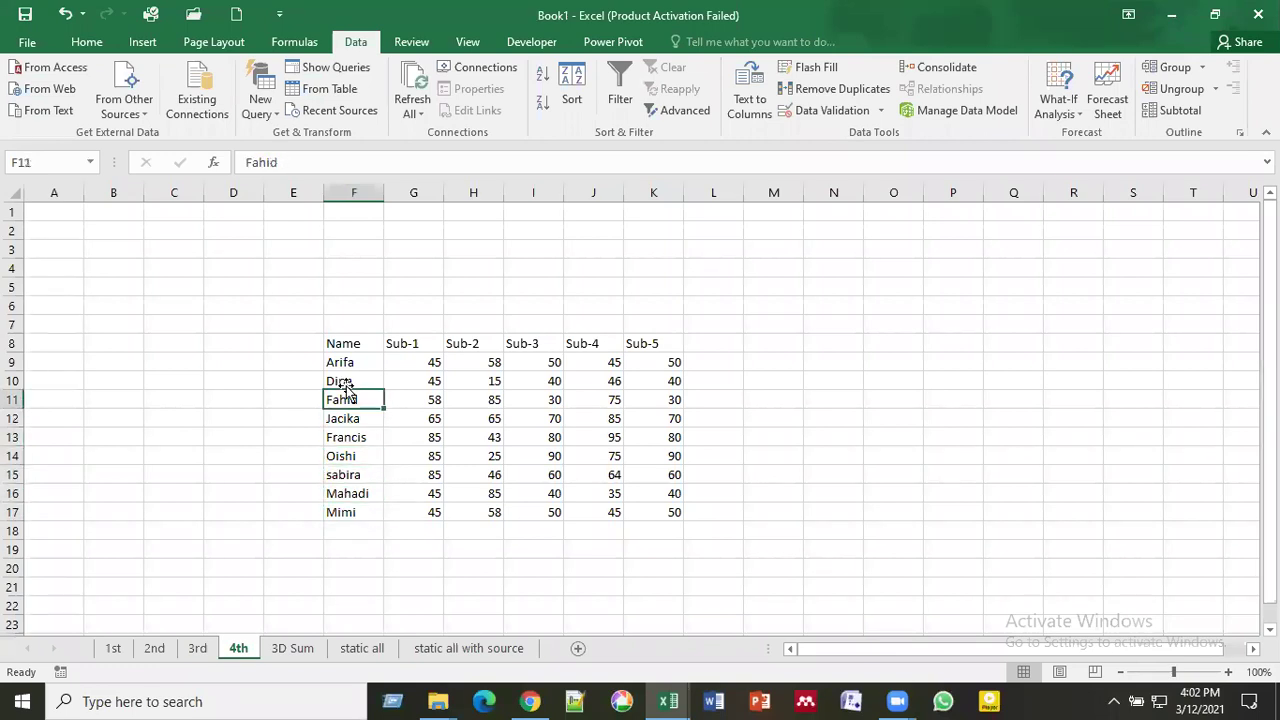
key("Up")
key("Down")
key("Down")
key("Up")
key("Up")
key("Up")
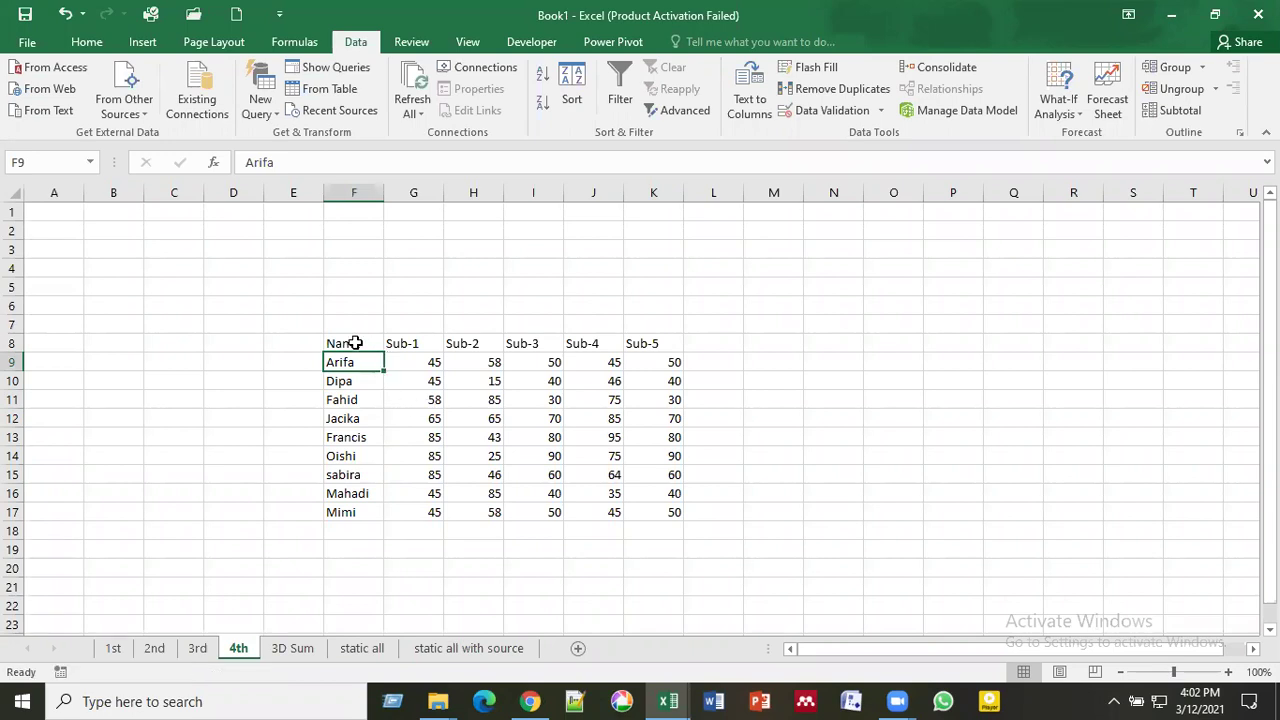
Step: Copy the whole marks table from sheet 4th into a new sheet, starting at cell D4
left_click(355, 343)
left_click_drag(355, 343, 672, 510)
key("ctrl+c")
left_click(497, 648)
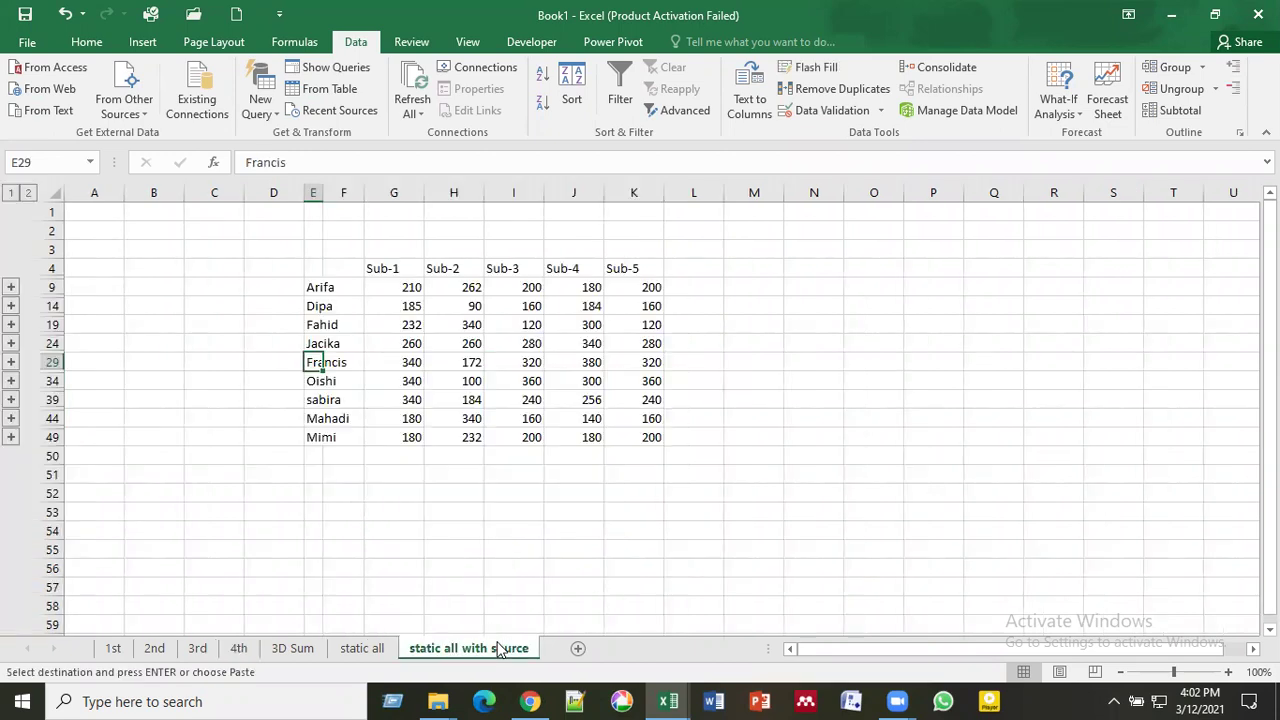
left_click(579, 649)
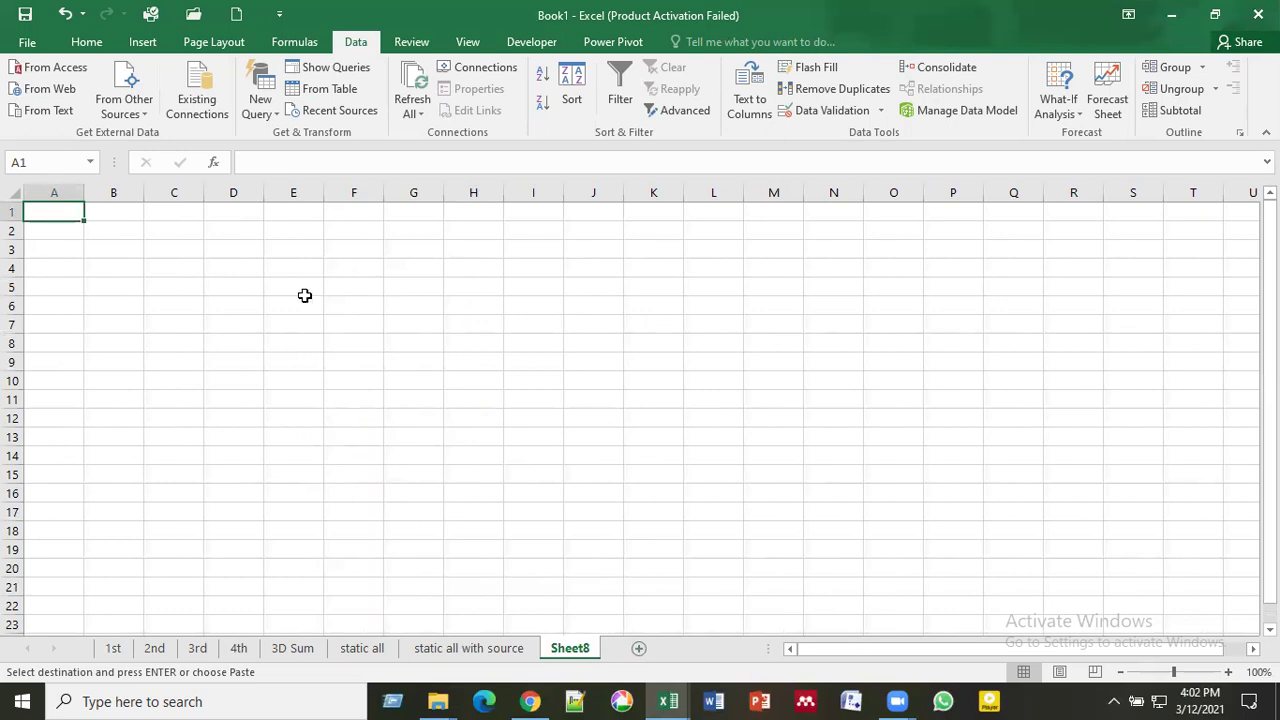
left_click(242, 267)
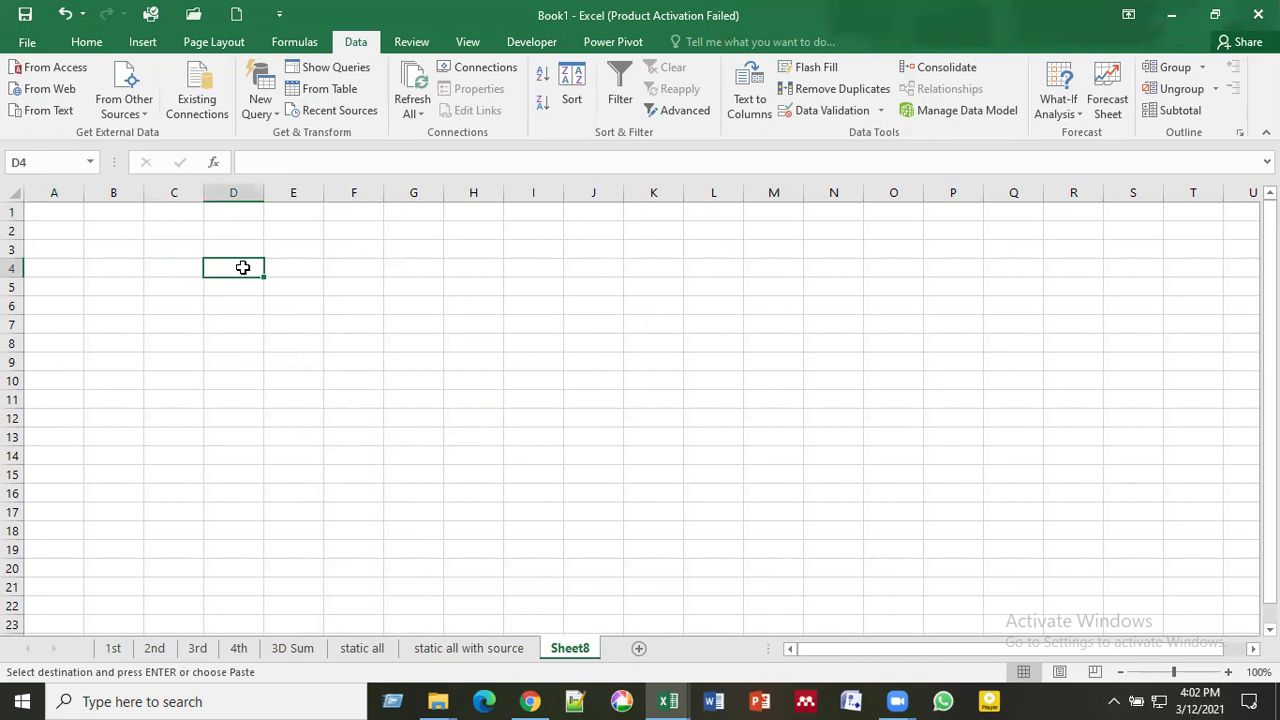
key("ctrl+v")
left_click(336, 298)
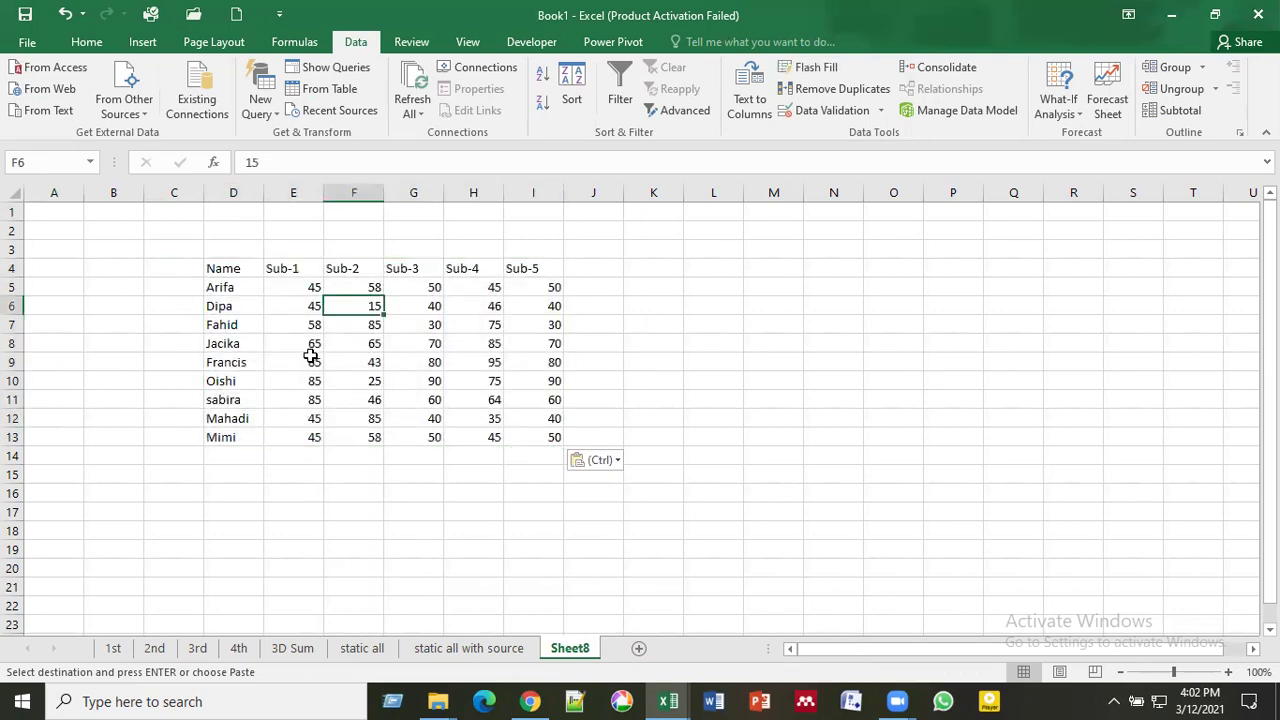
Step: Copy the marks table from Sheet8 into another new sheet, starting at cell J4
left_click(222, 269)
key("ctrl+a")
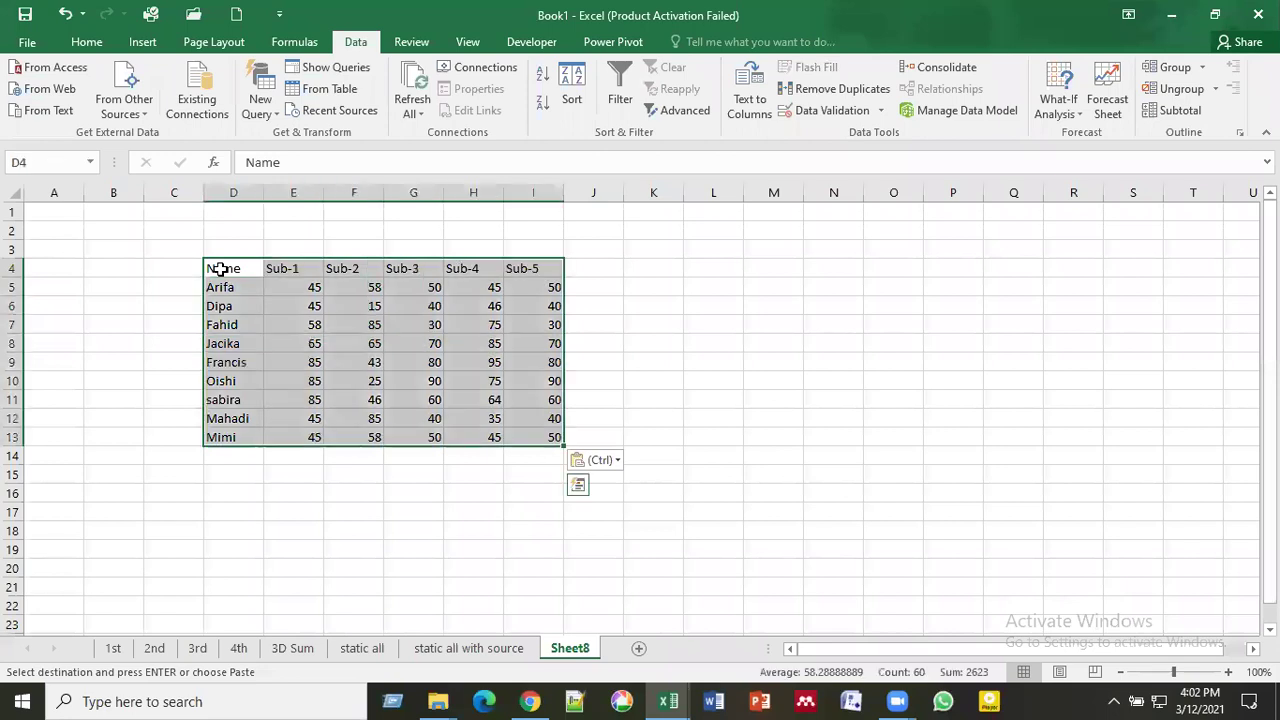
key("ctrl+c")
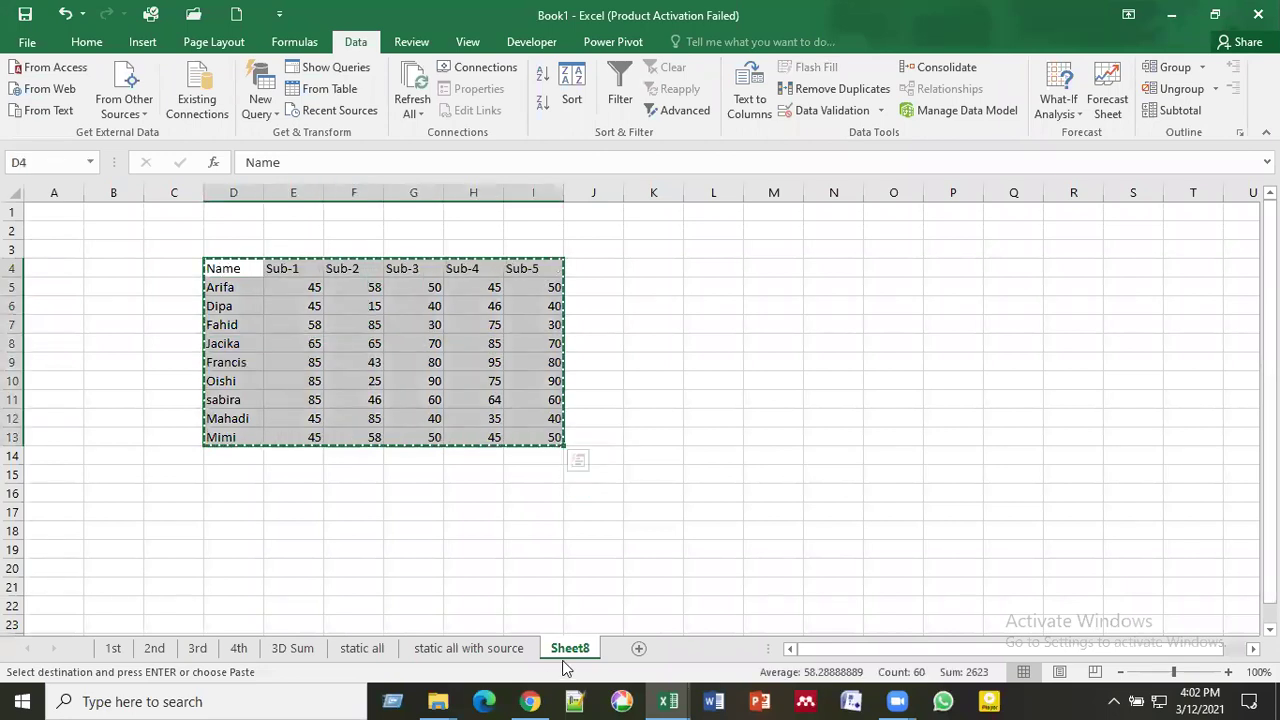
left_click(638, 648)
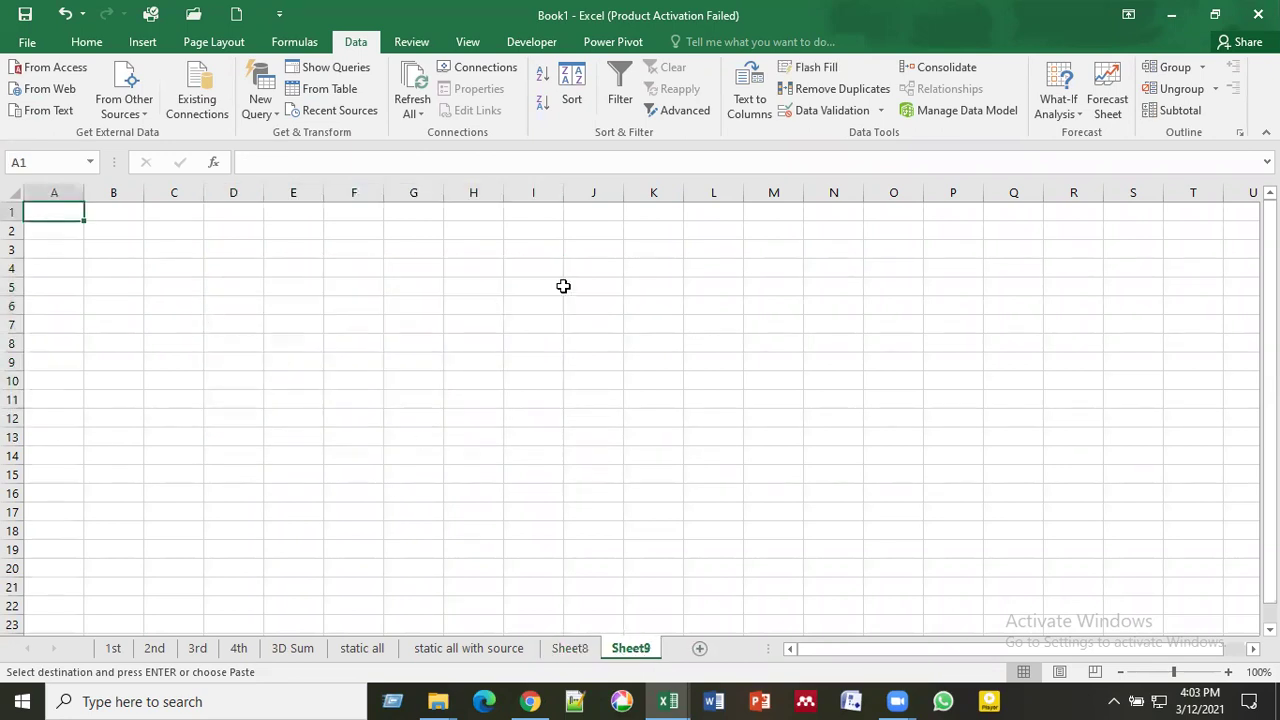
left_click(600, 269)
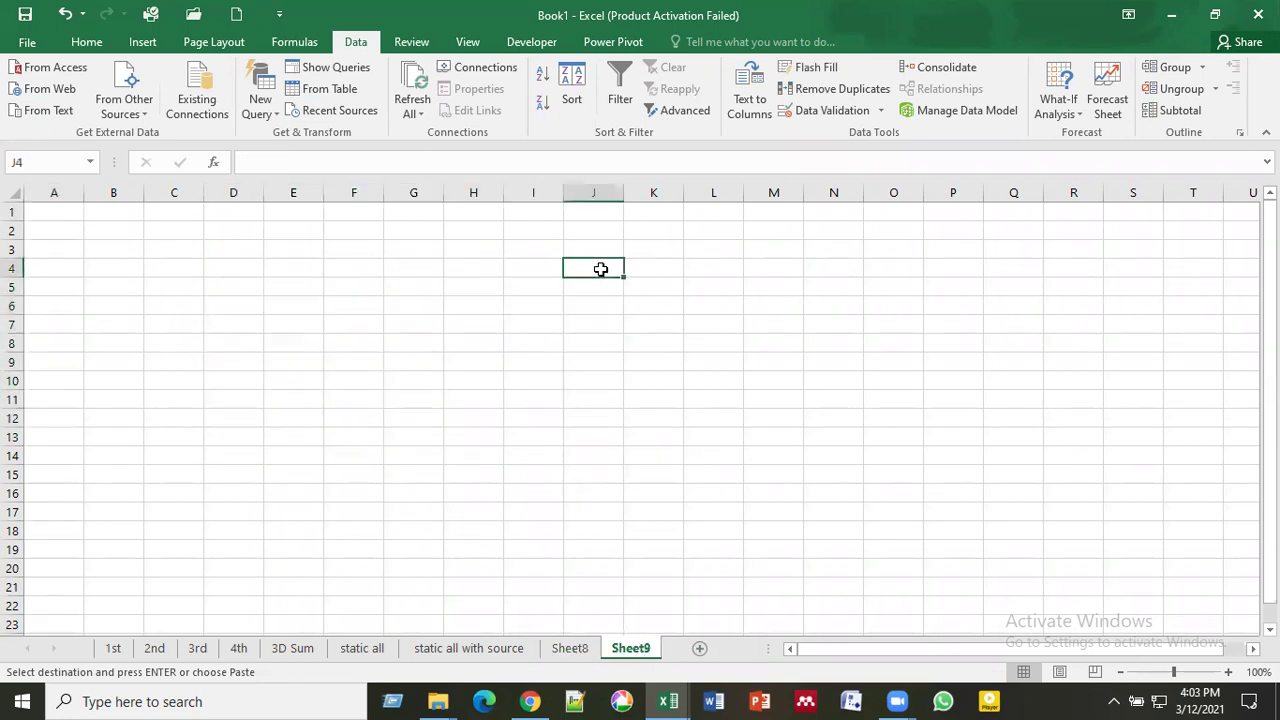
key("ctrl+v")
Step: Copy the first student's row, J5:O5, on Sheet9 and paste it over the last student's row starting at J13
left_click(614, 289)
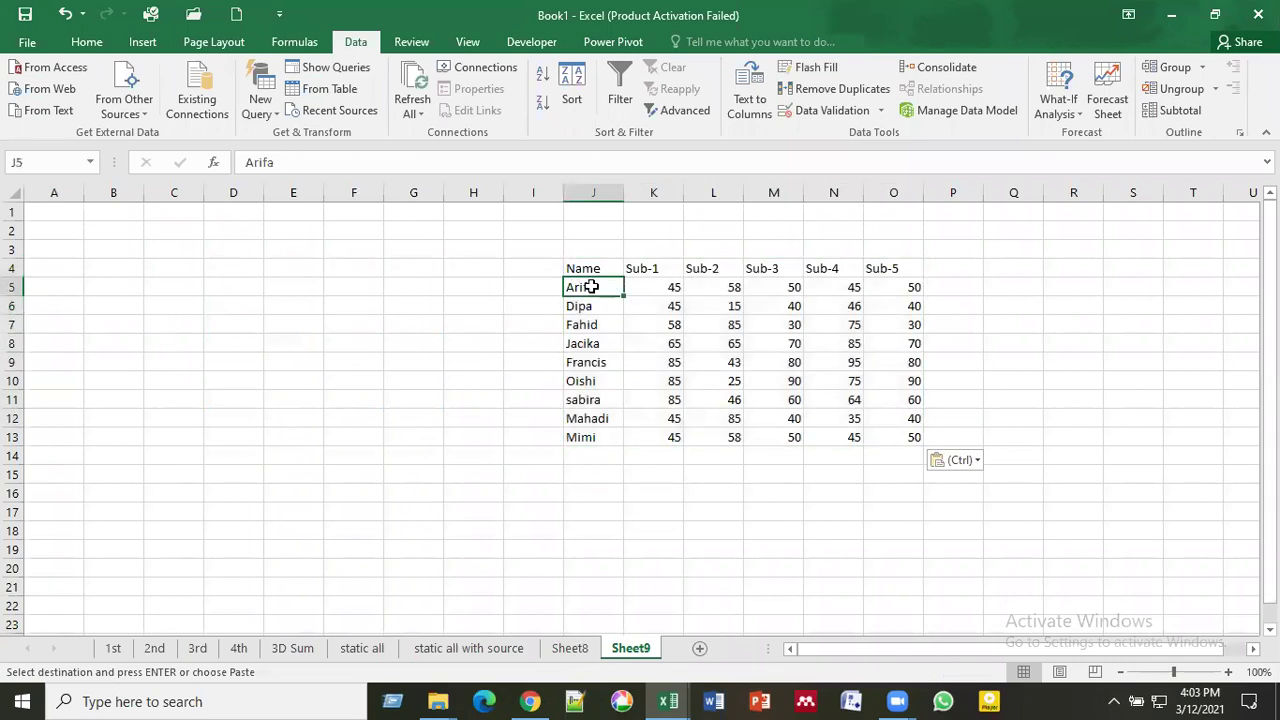
key("ctrl+shift+Right")
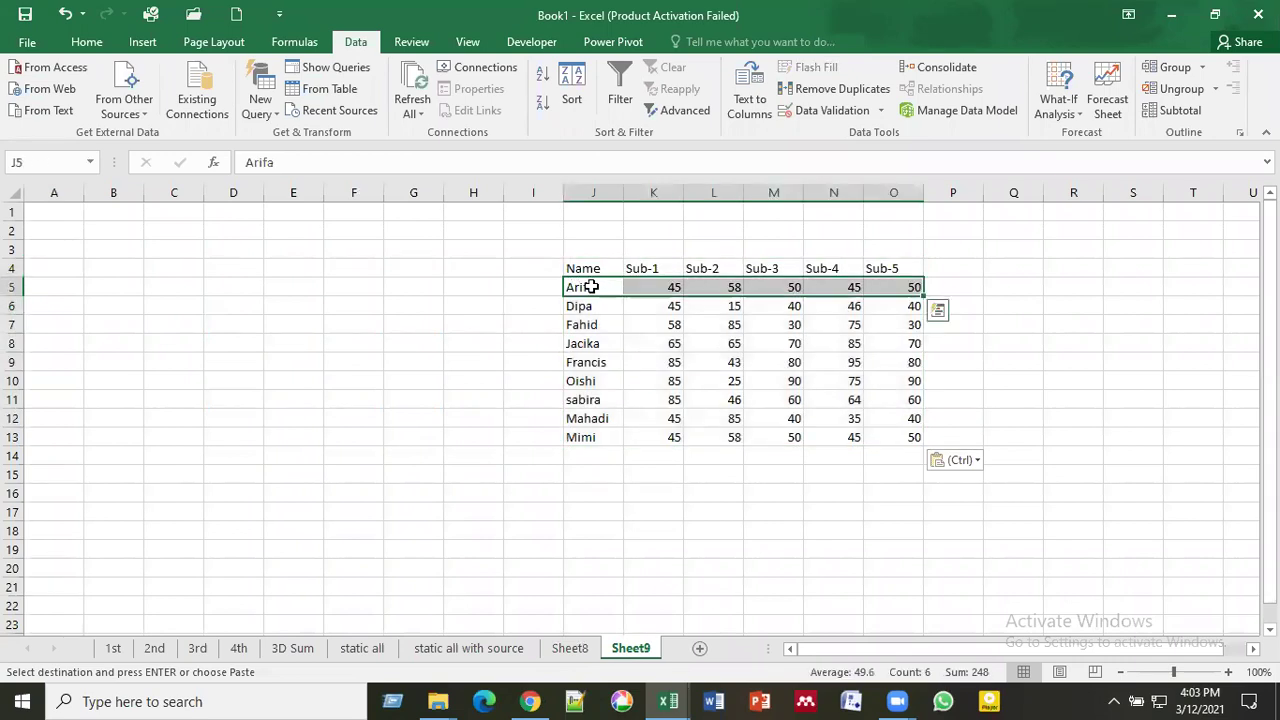
key("ctrl+c")
key("Down")
key("Down")
key("Down")
key("Down")
key("Down")
key("Down")
key("Down")
key("Down")
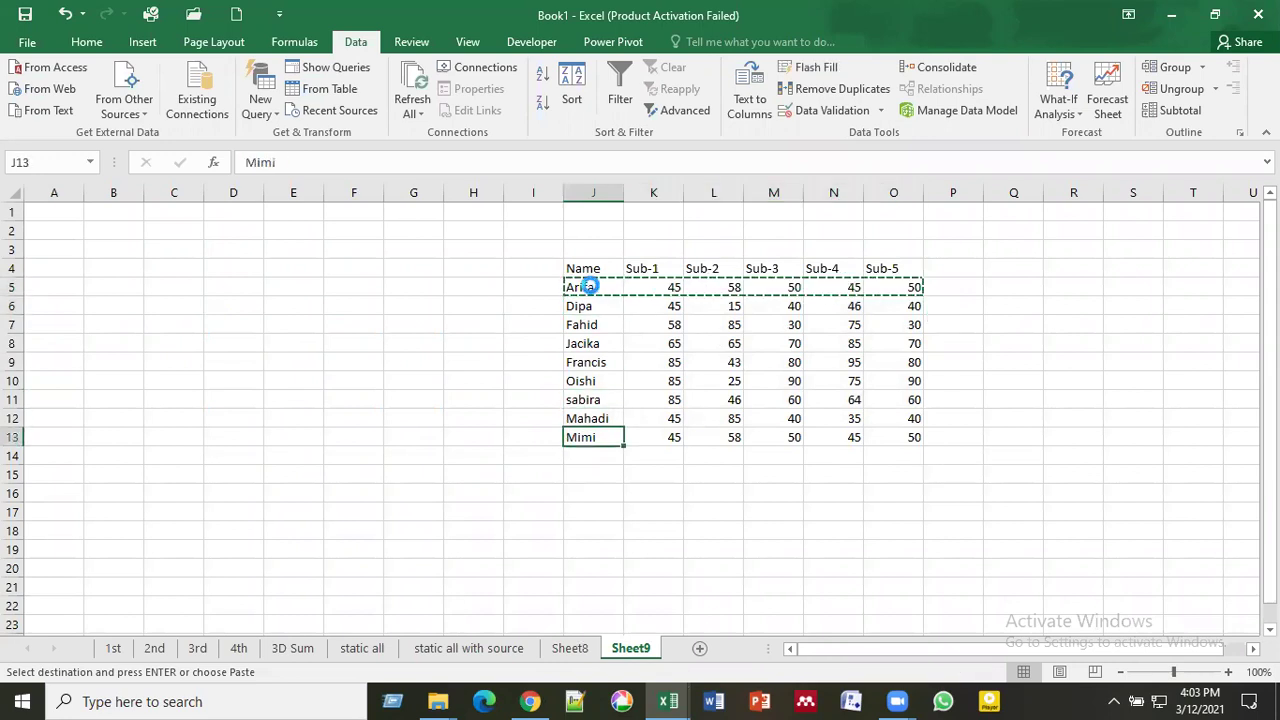
key("ctrl+v")
Step: Copy the last student's row, D13:I13, on Sheet8
left_click(568, 648)
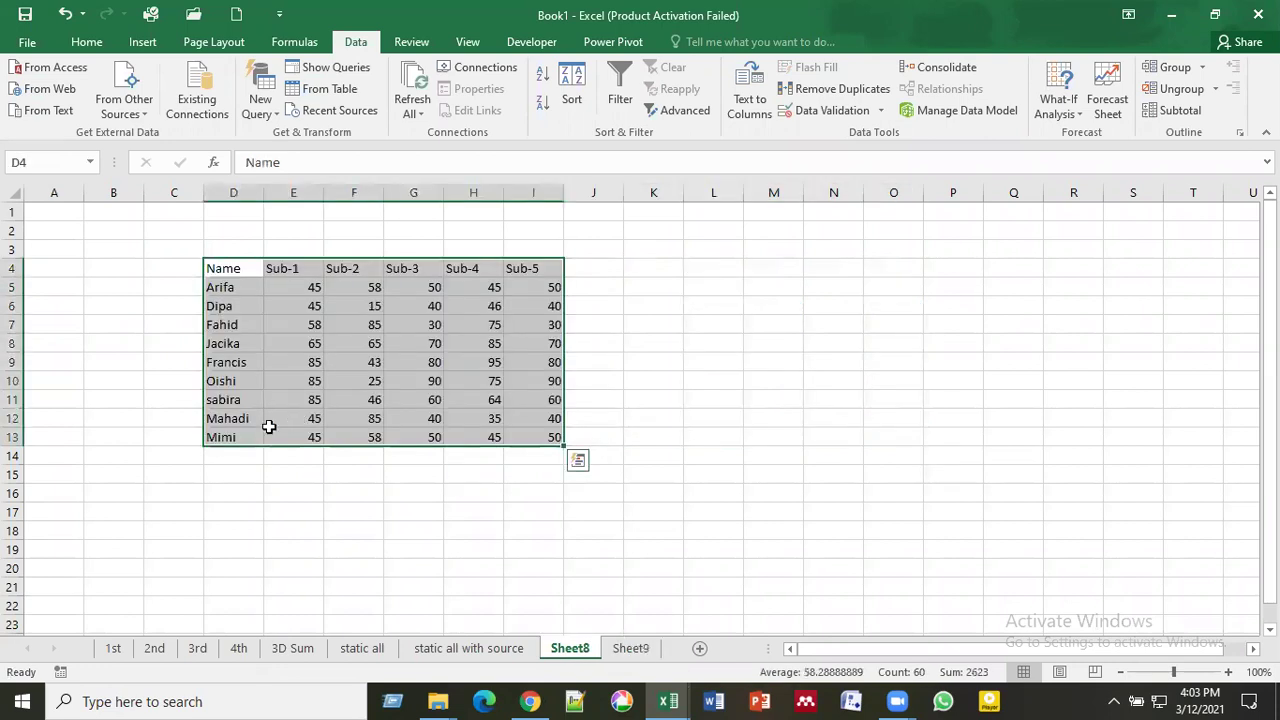
left_click(237, 437)
key("ctrl+shift+Right")
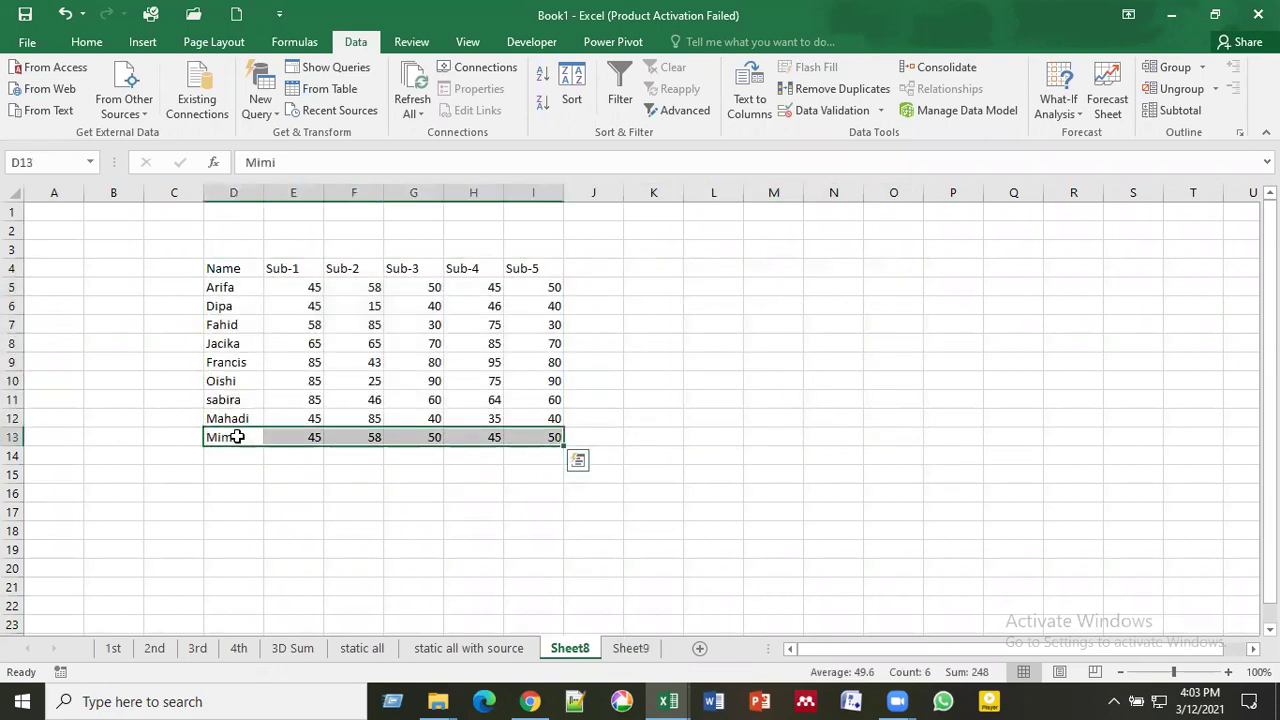
key("ctrl+c")
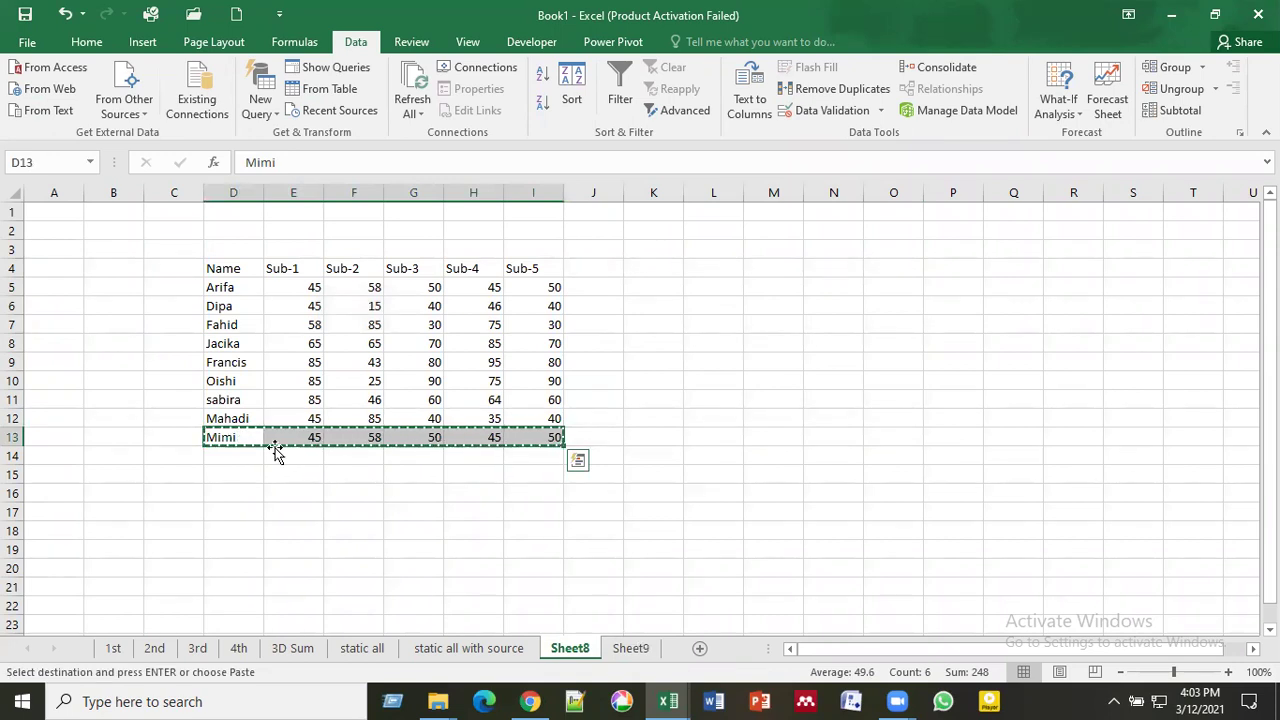
Step: Paste the student row copied from row 13 of Sheet8 into the empty row 5 of the Sheet9 table, starting at J5
left_click(630, 649)
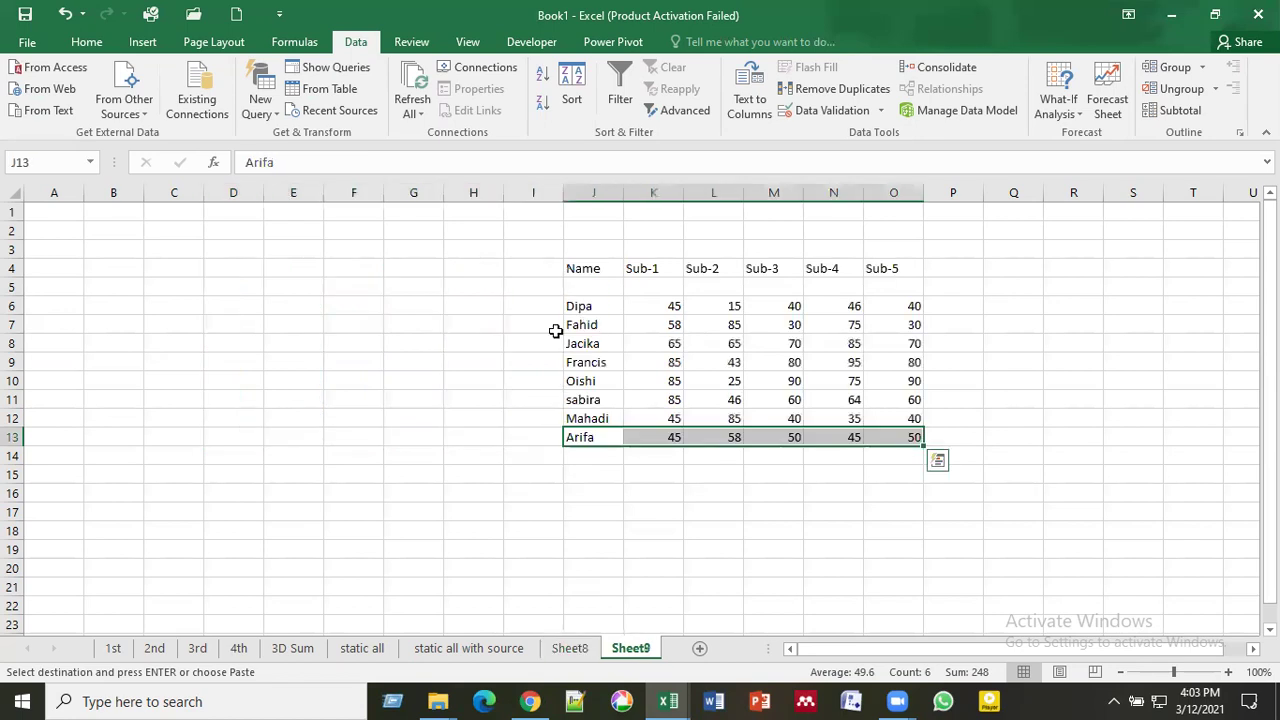
left_click(584, 288)
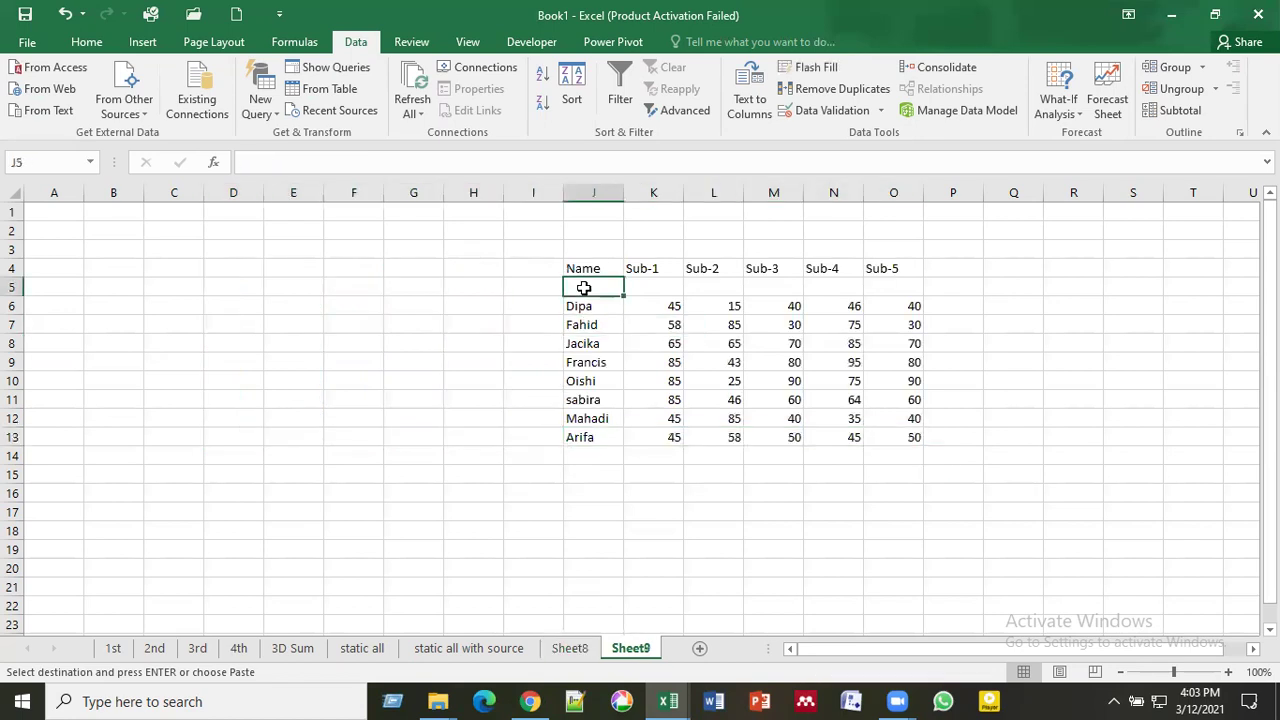
key("ctrl+v")
left_click(645, 343)
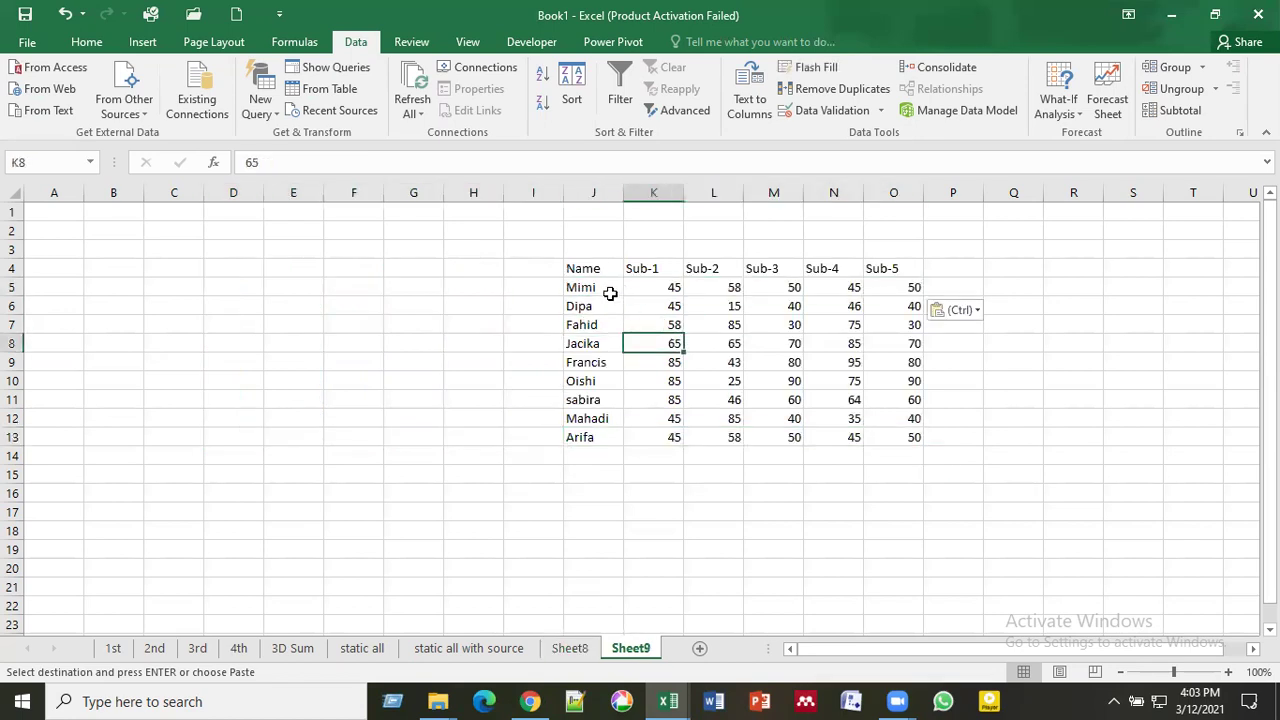
left_click(584, 288)
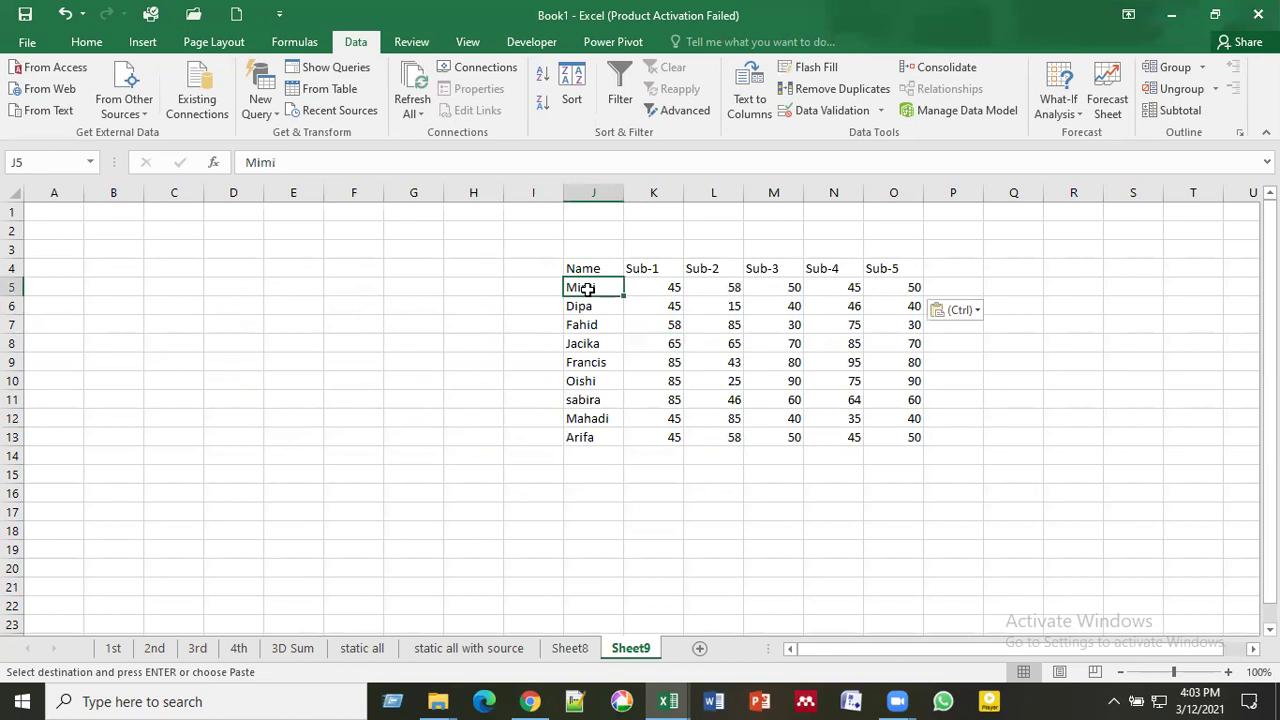
Step: On Sheet8, cancel the copy selection and fill the first and last student rows, D5:I5 and D13:I13, with yellow
left_click(571, 649)
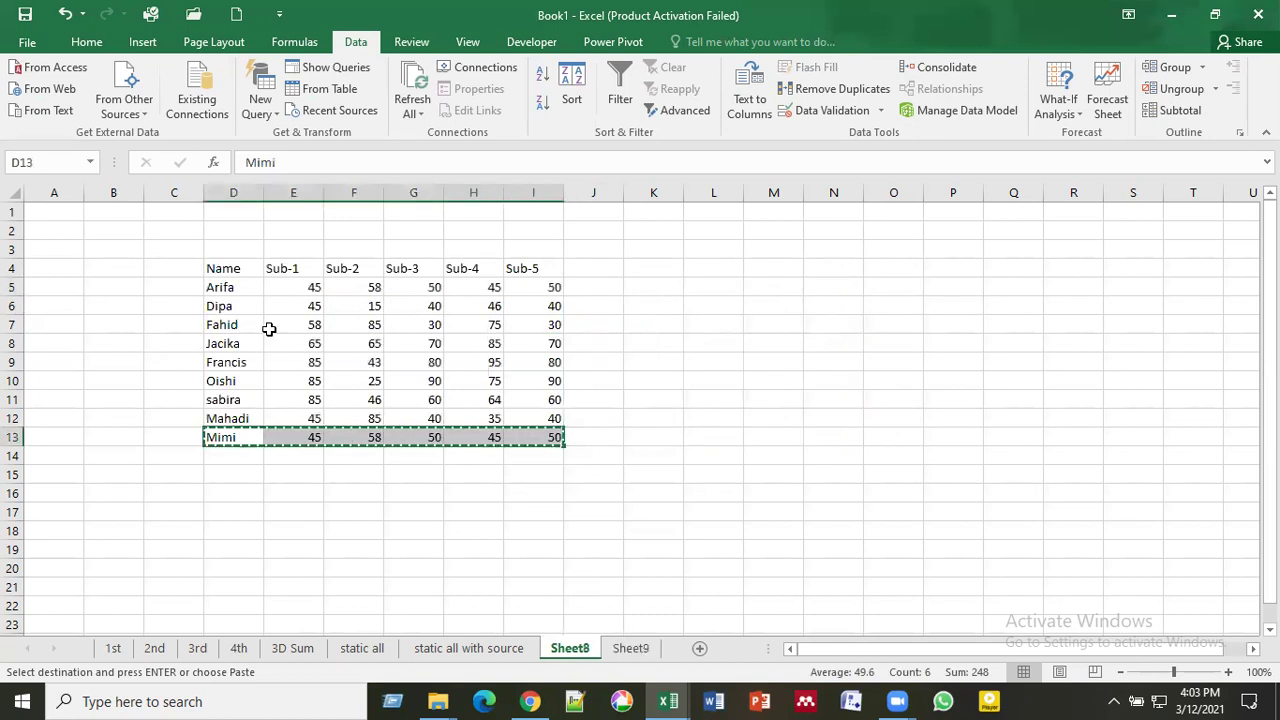
key("Escape")
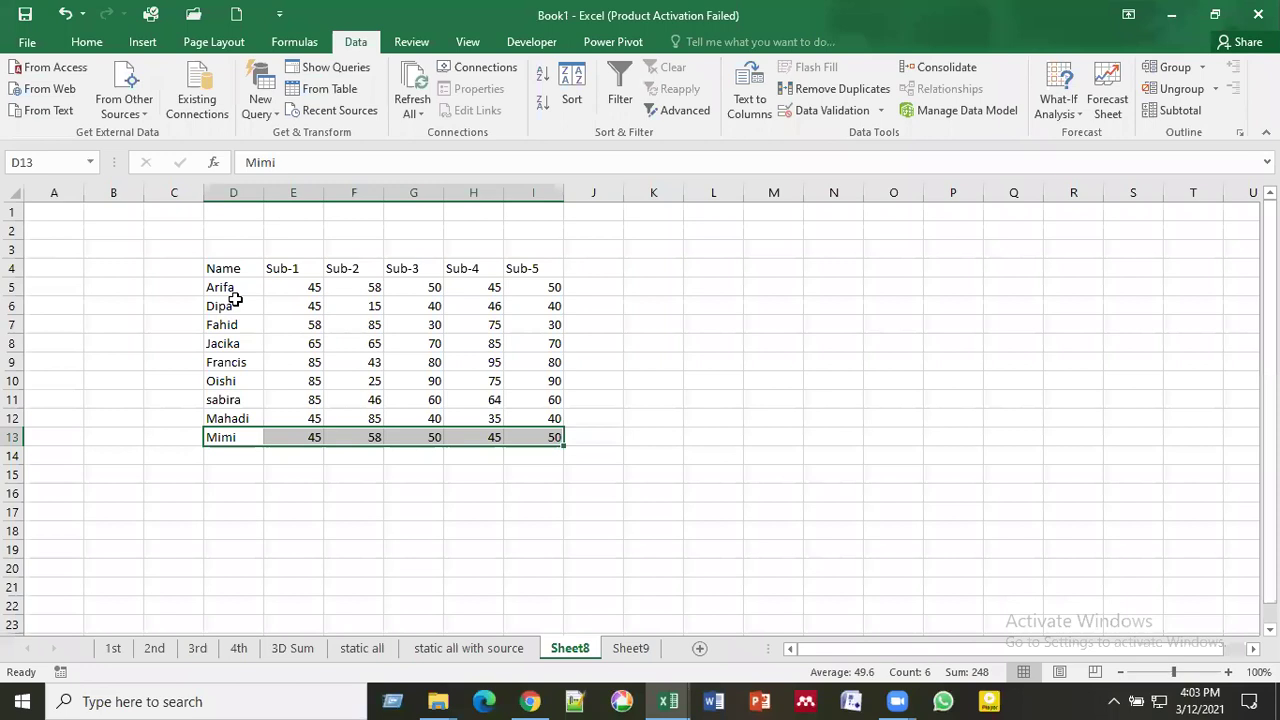
left_click(227, 289)
left_click_drag(227, 289, 549, 288)
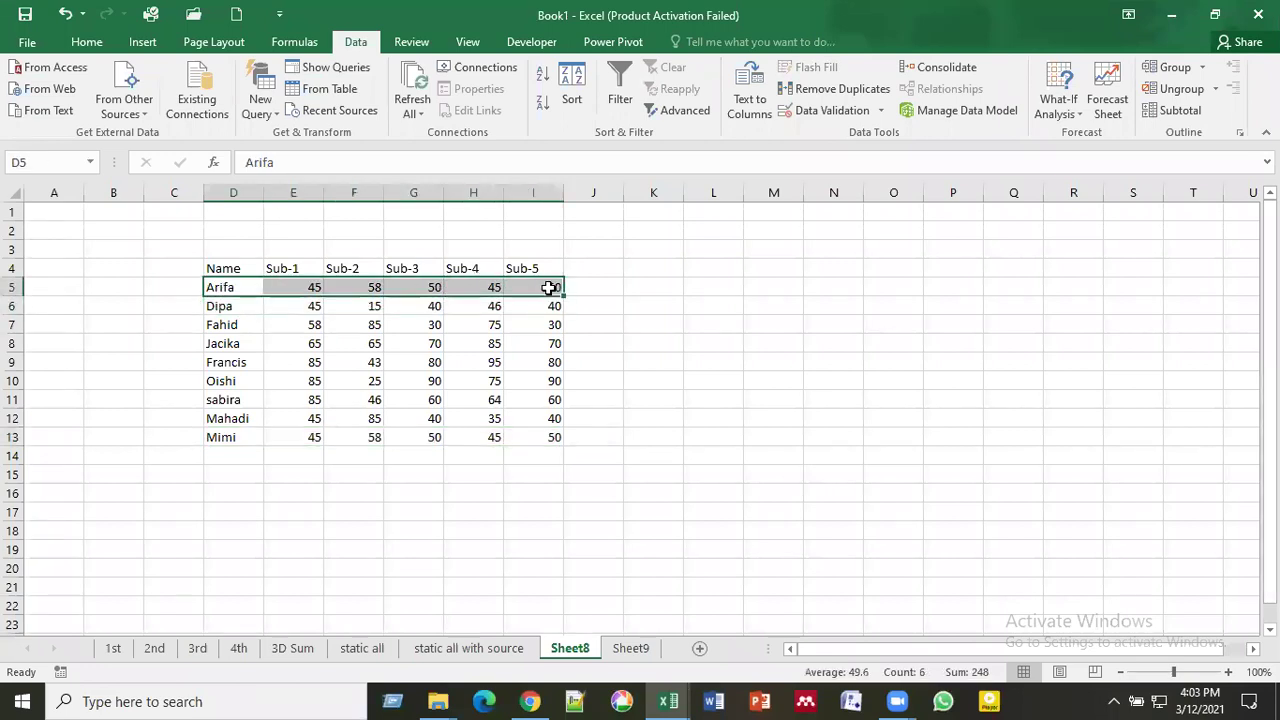
left_click(86, 41)
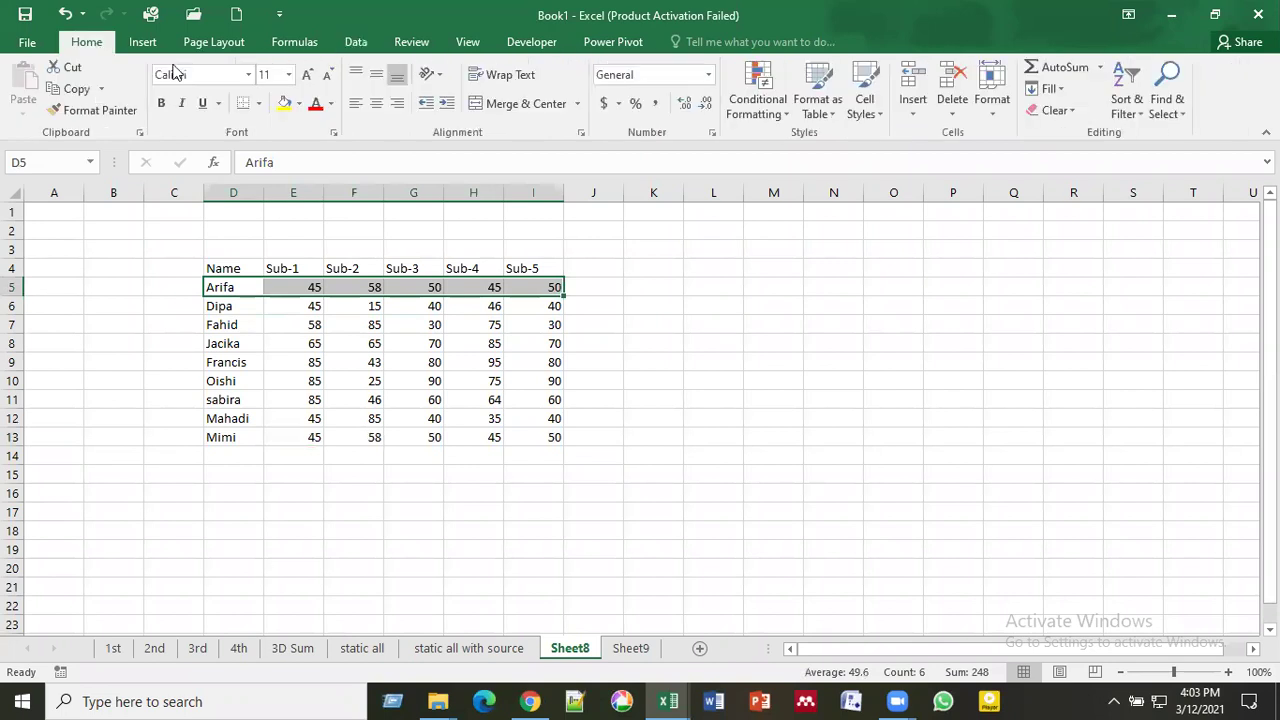
left_click(284, 103)
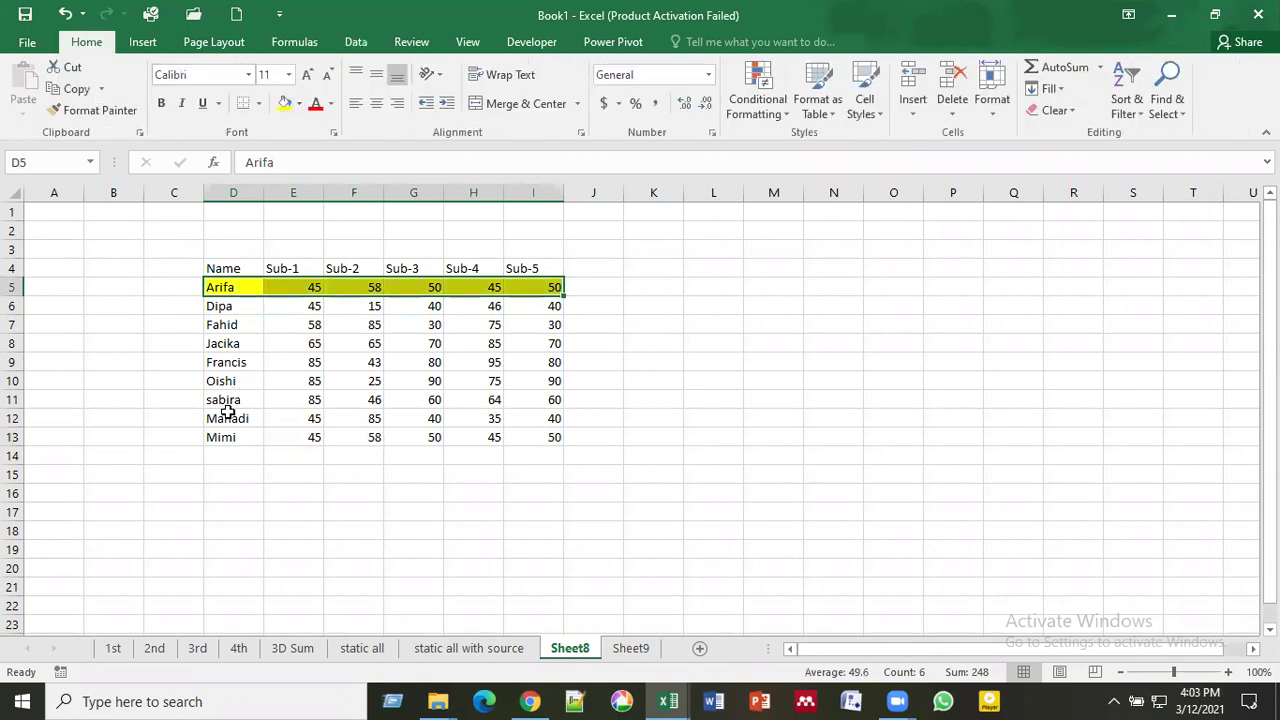
left_click_drag(215, 437, 561, 433)
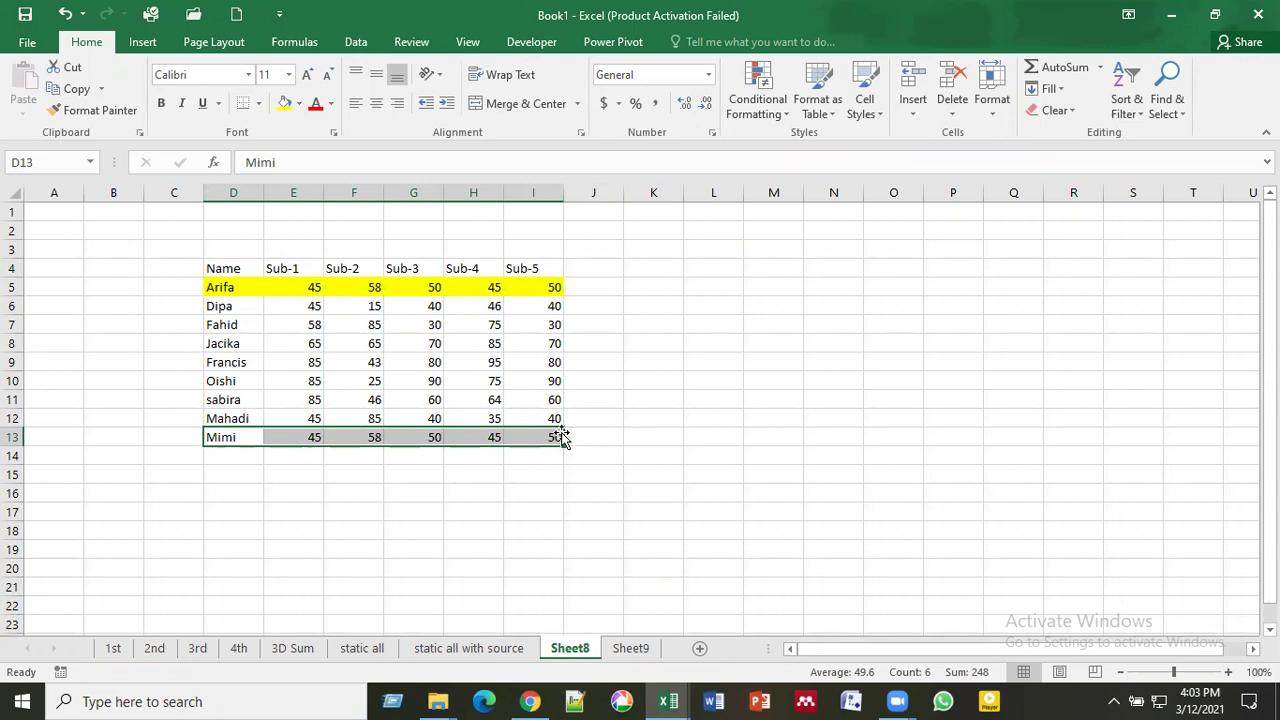
left_click(281, 110)
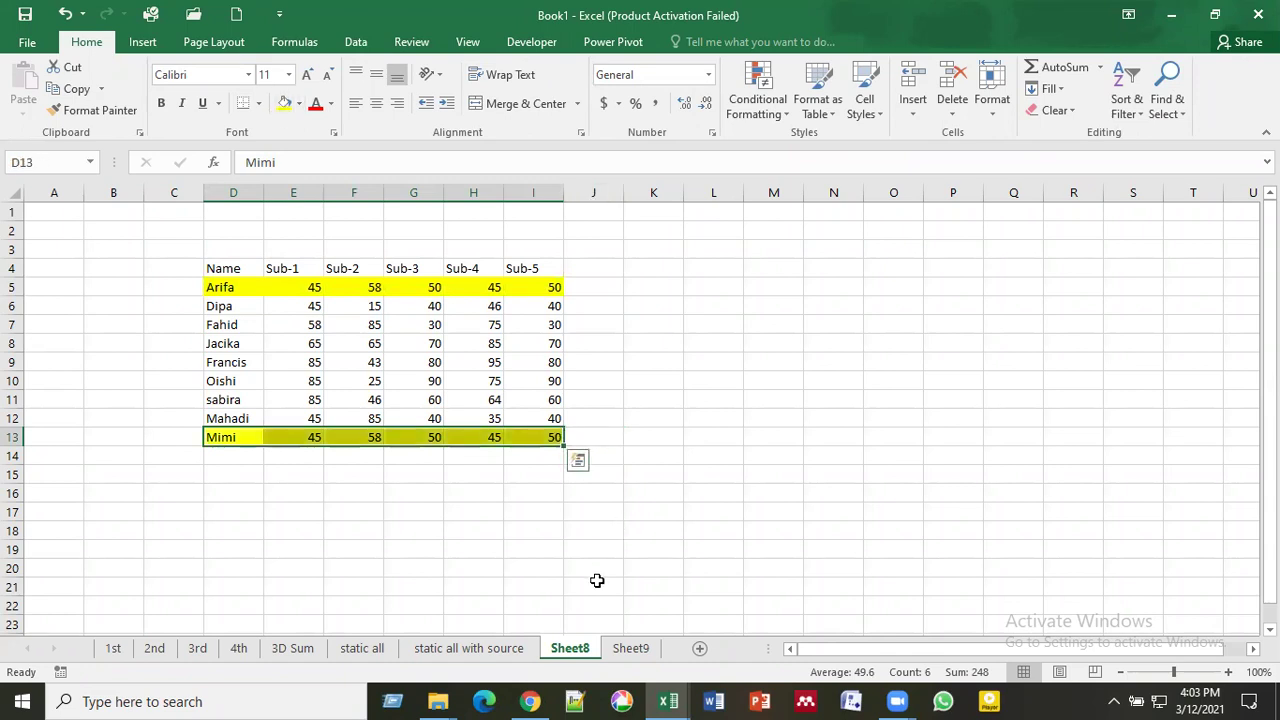
Step: On Sheet9, fill the first and last student rows, J5:O5 and J13:O13, with yellow
left_click(627, 650)
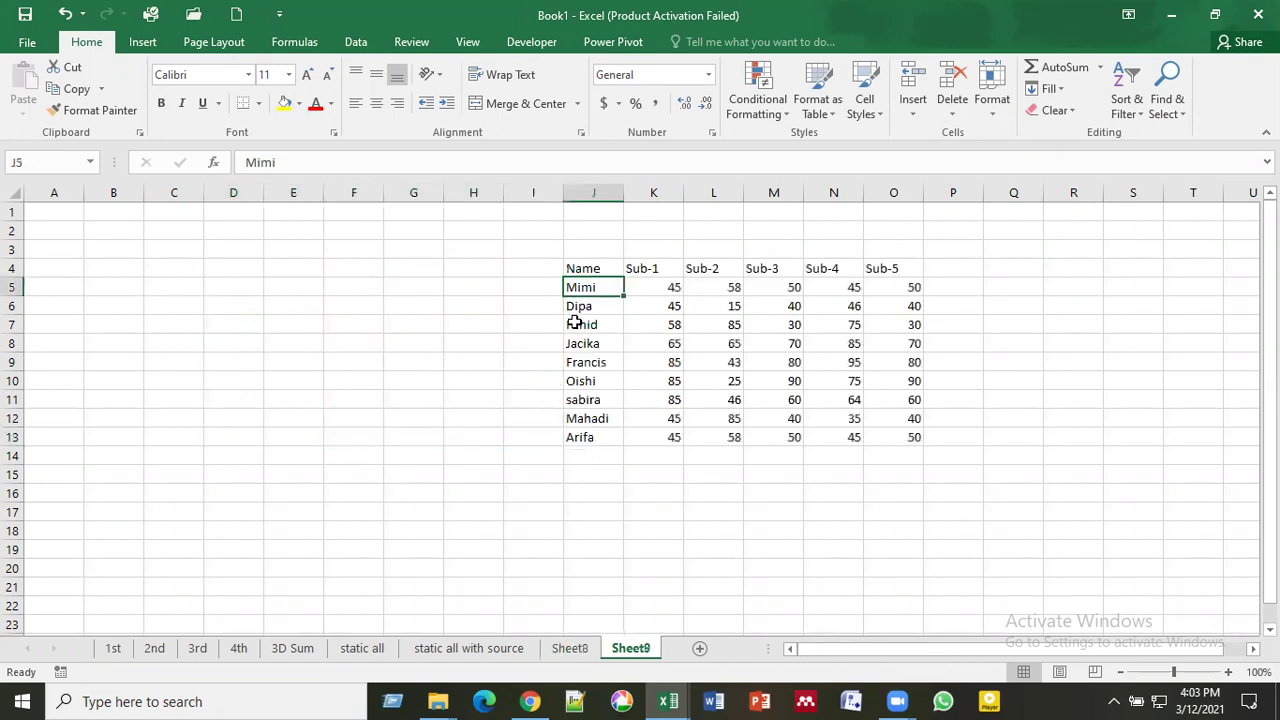
left_click_drag(590, 288, 905, 292)
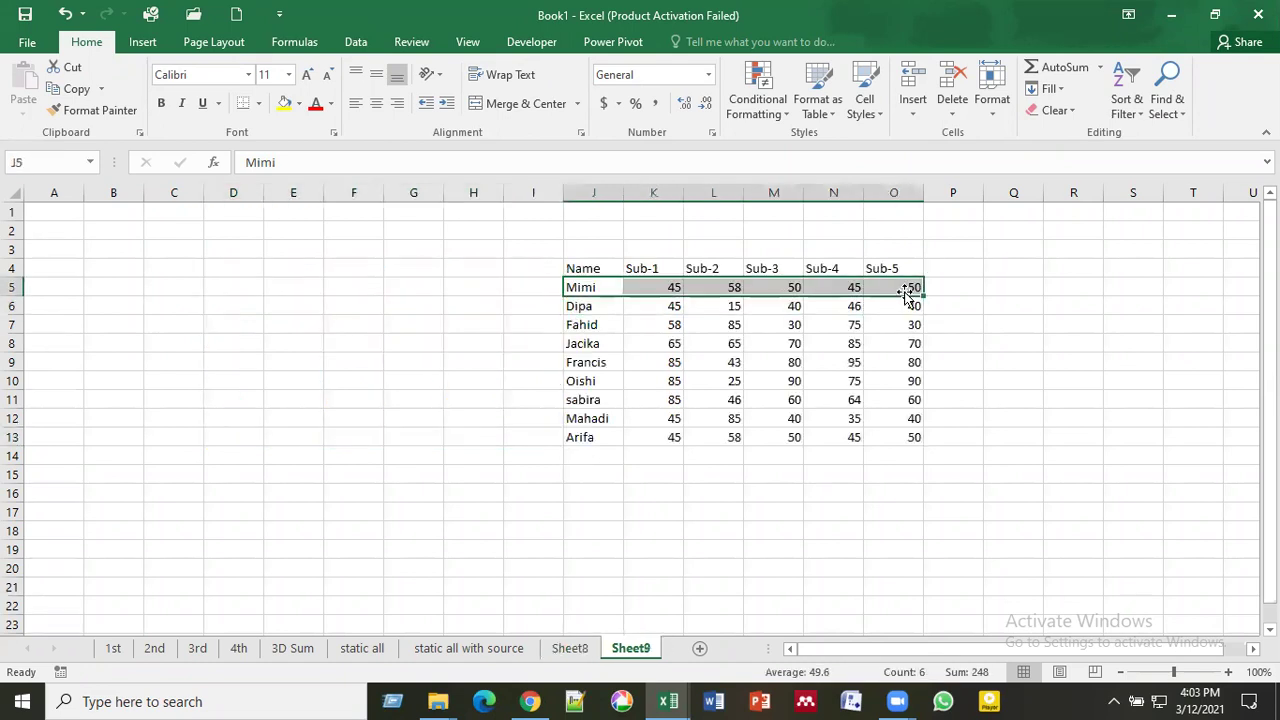
left_click(285, 103)
left_click_drag(581, 433, 900, 434)
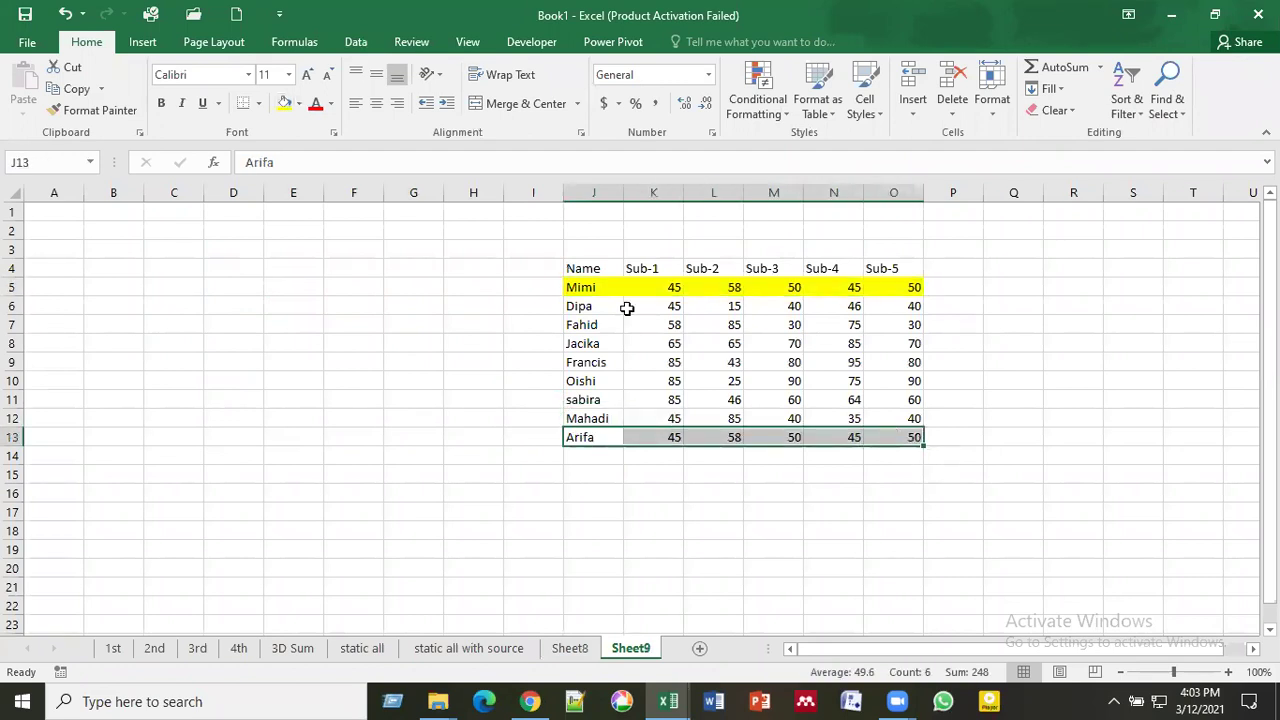
left_click(285, 105)
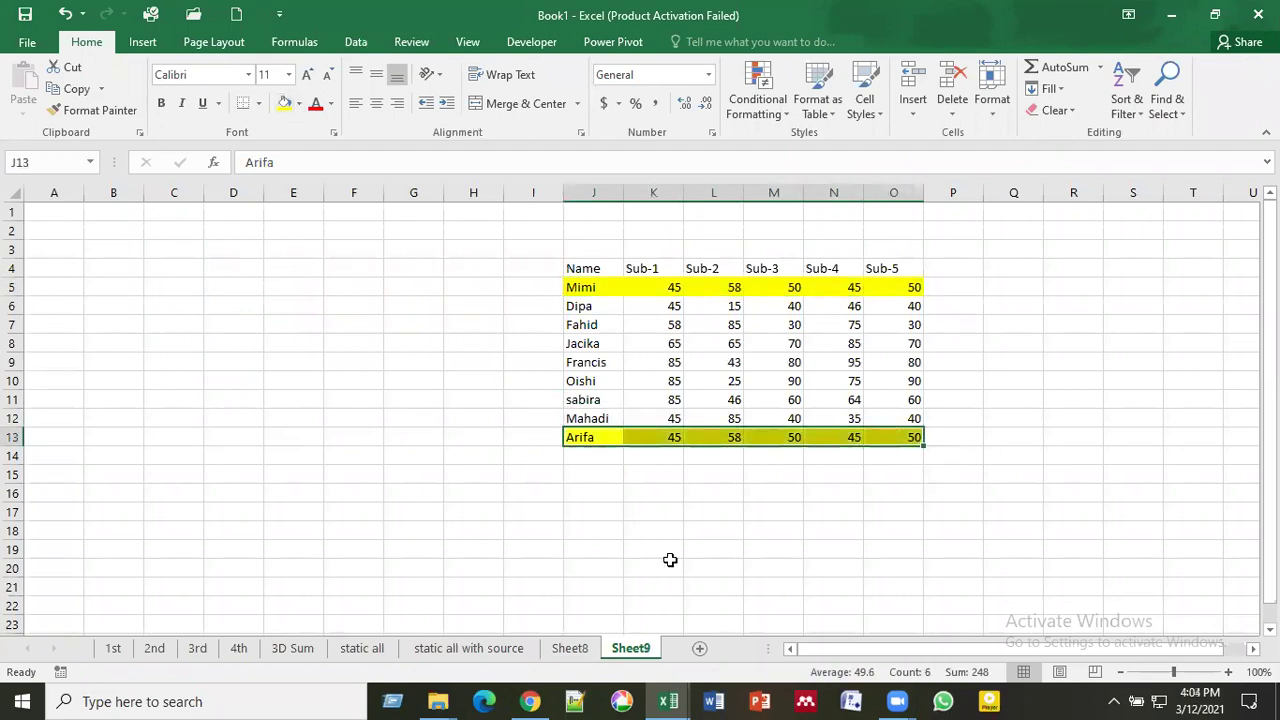
Step: Add a new worksheet and copy the entire marks table from Sheet9 into it, starting at cell C4
left_click(699, 649)
left_click(591, 648)
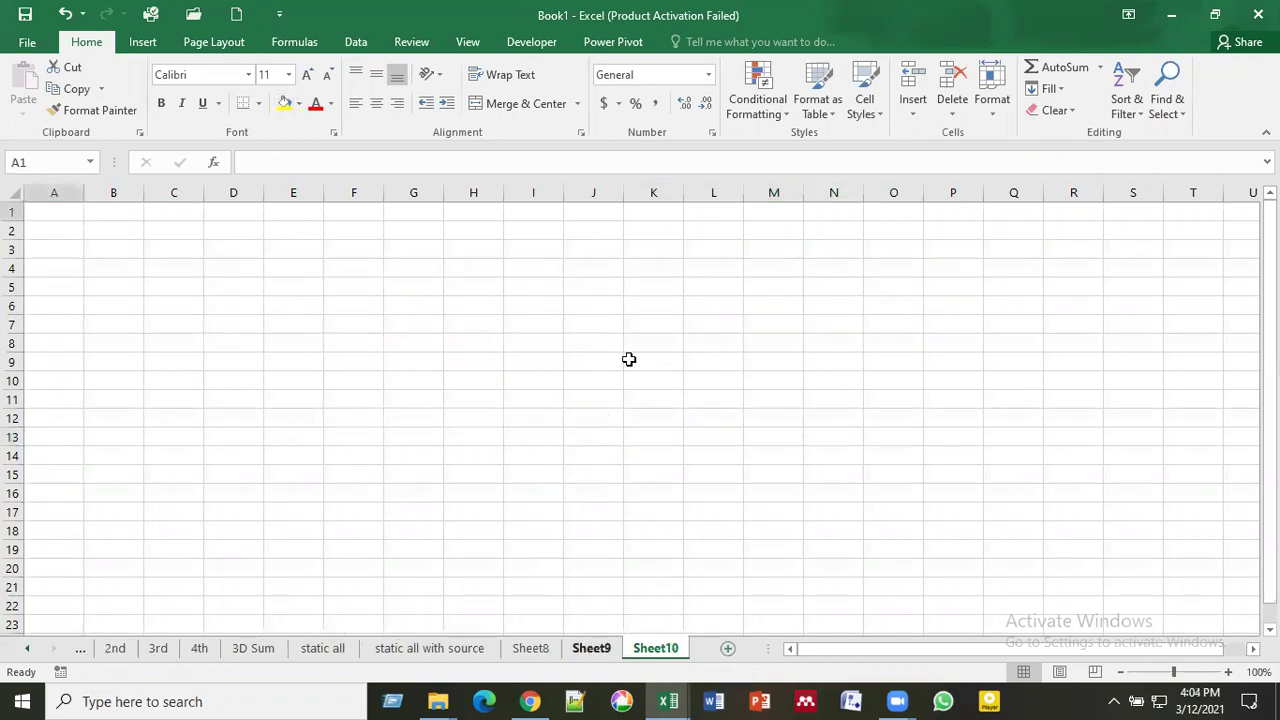
left_click(629, 361)
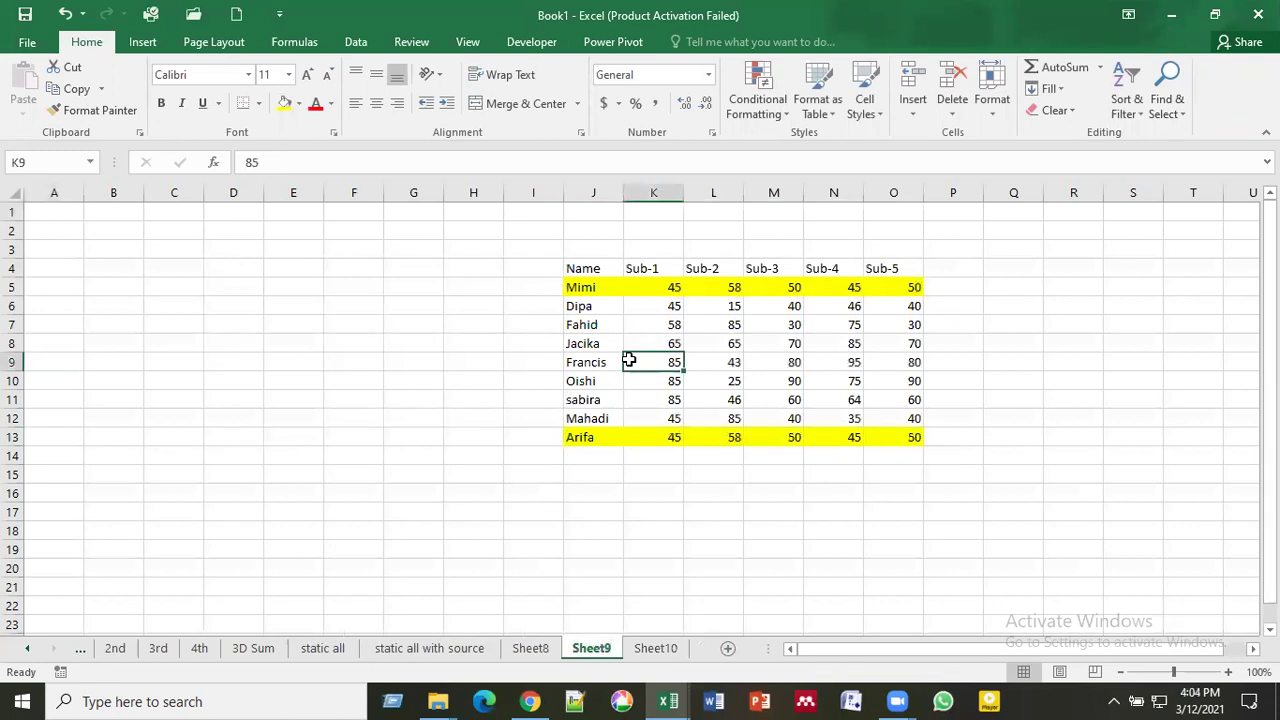
key("ctrl+a")
key("ctrl+c")
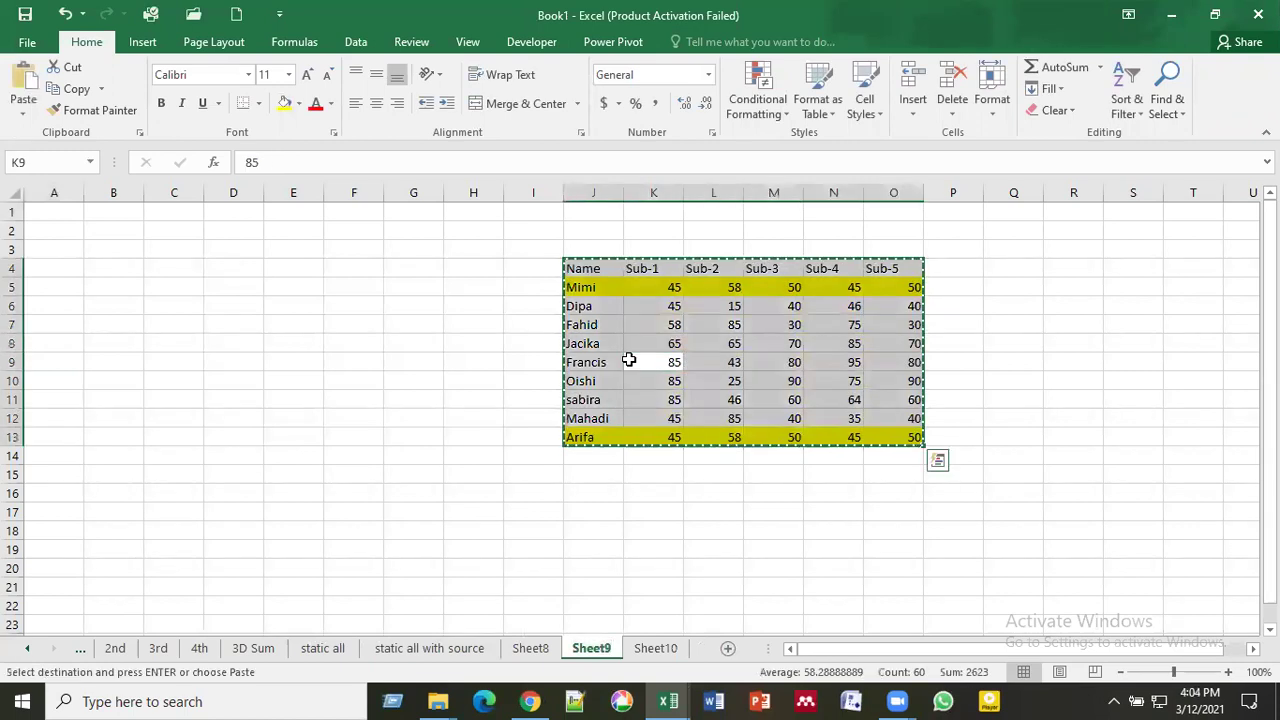
left_click(656, 648)
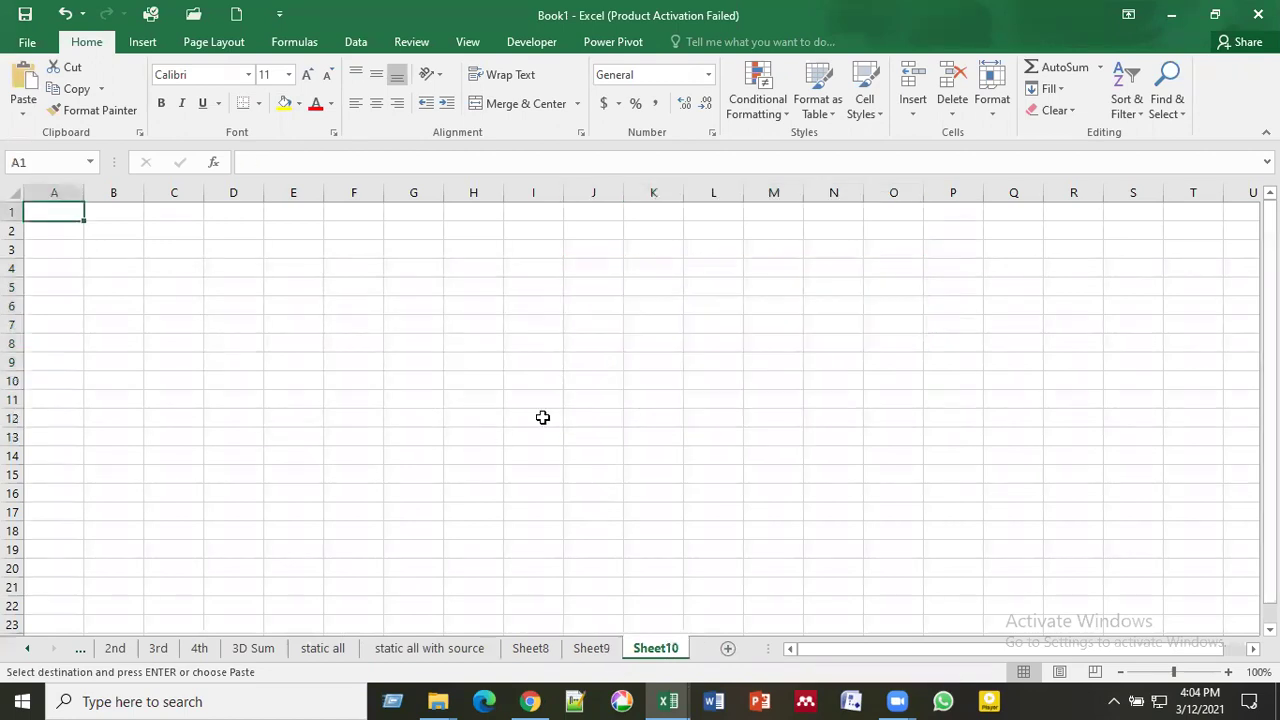
left_click(175, 268)
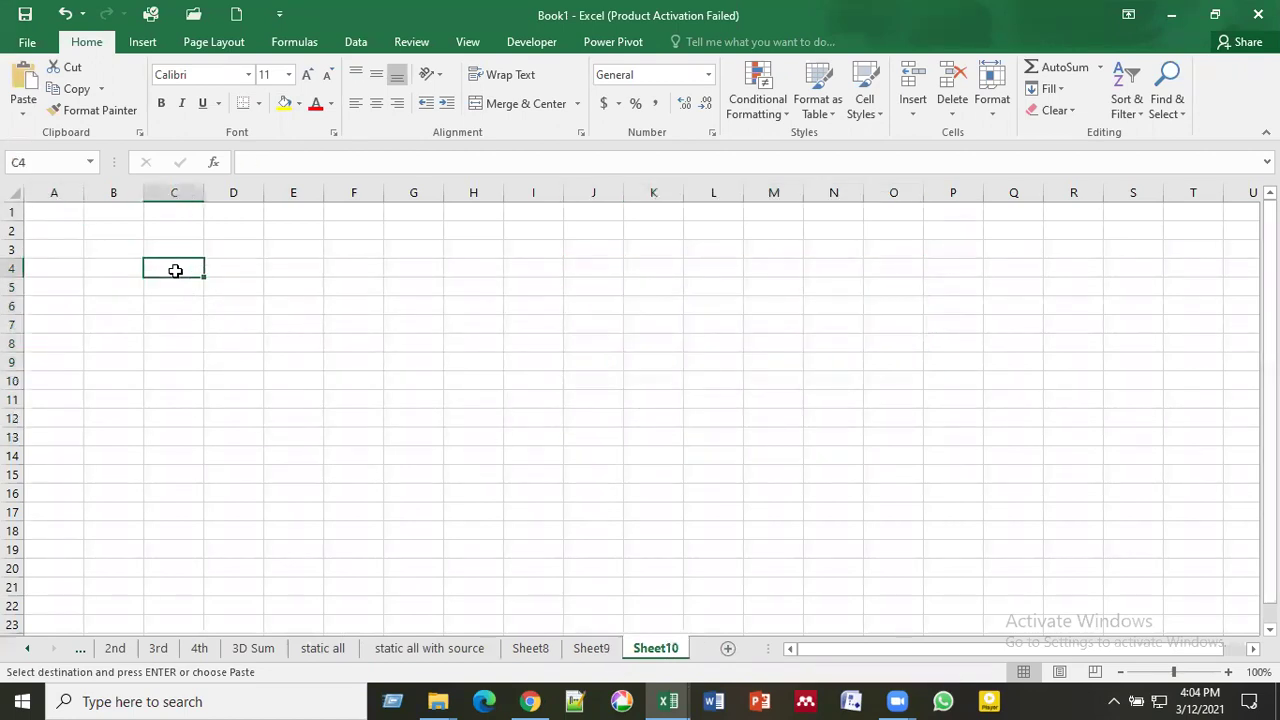
key("ctrl+v")
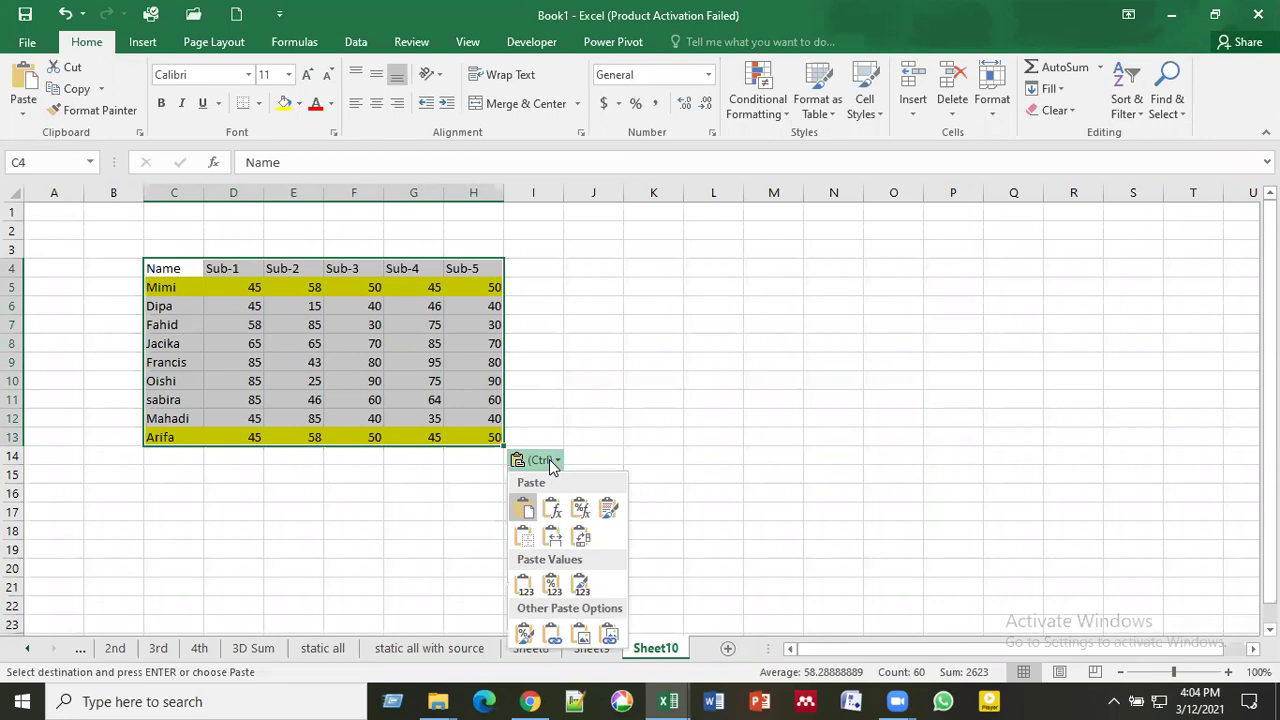
left_click(628, 436)
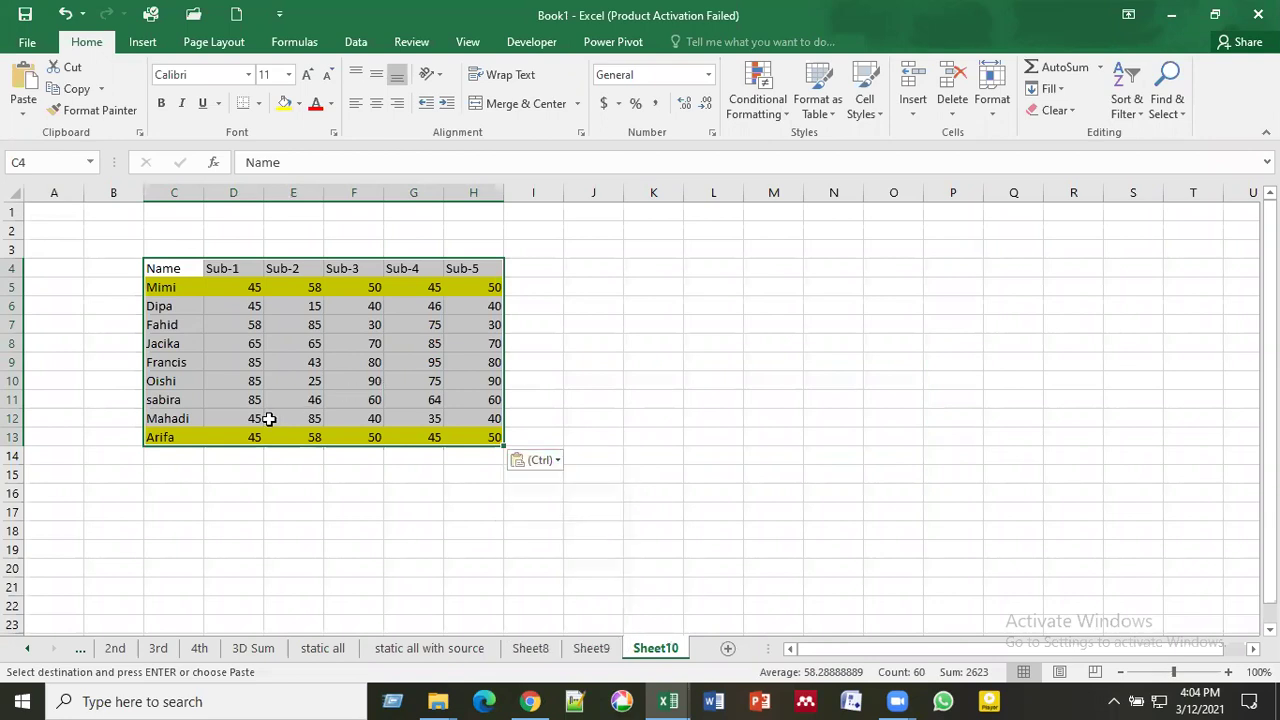
left_click(244, 364)
Step: On Sheet10, copy the student row C8:H8 over the first student row at C5 and fill the pasted row with yellow
left_click(164, 344)
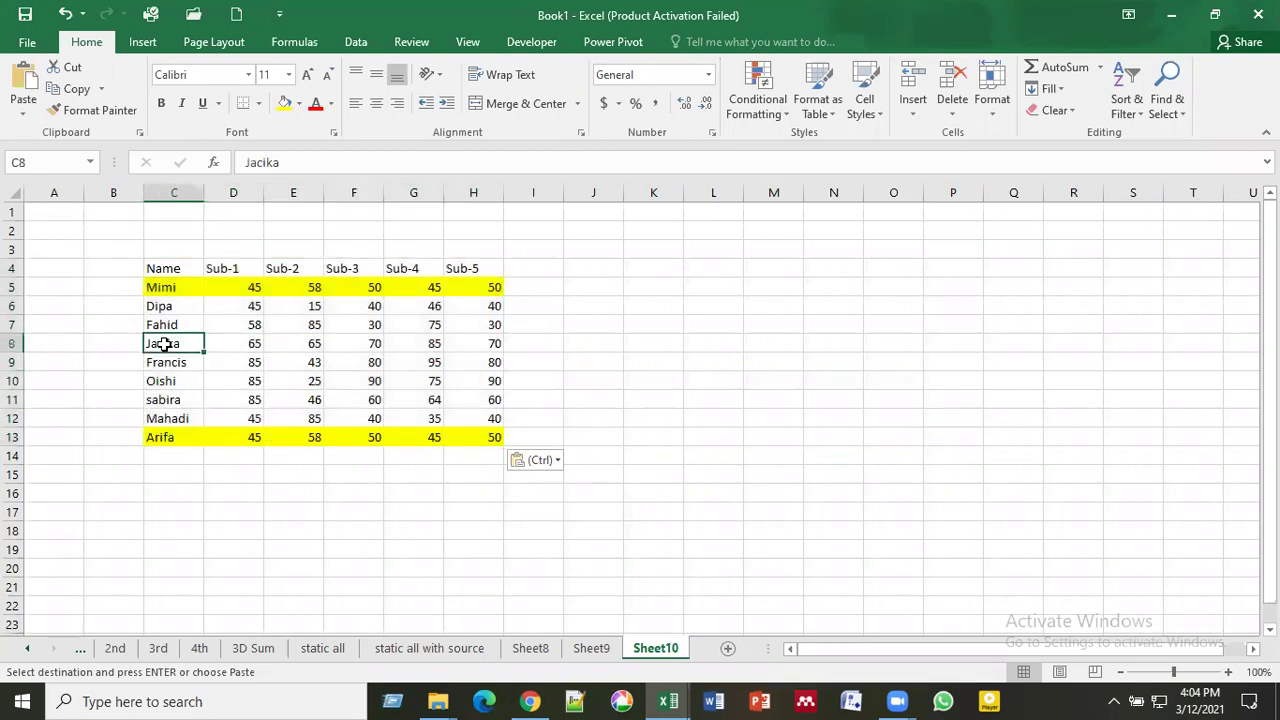
key("ctrl+shift+Right")
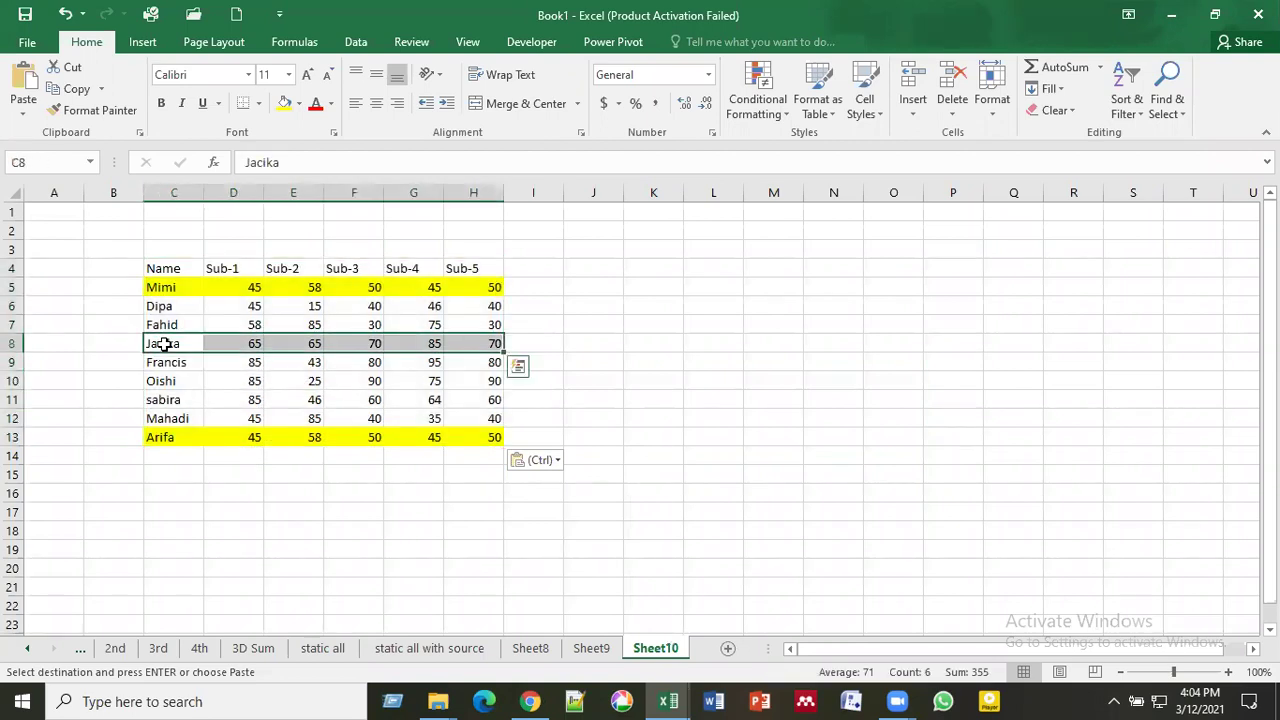
key("Up")
key("Up")
key("Up")
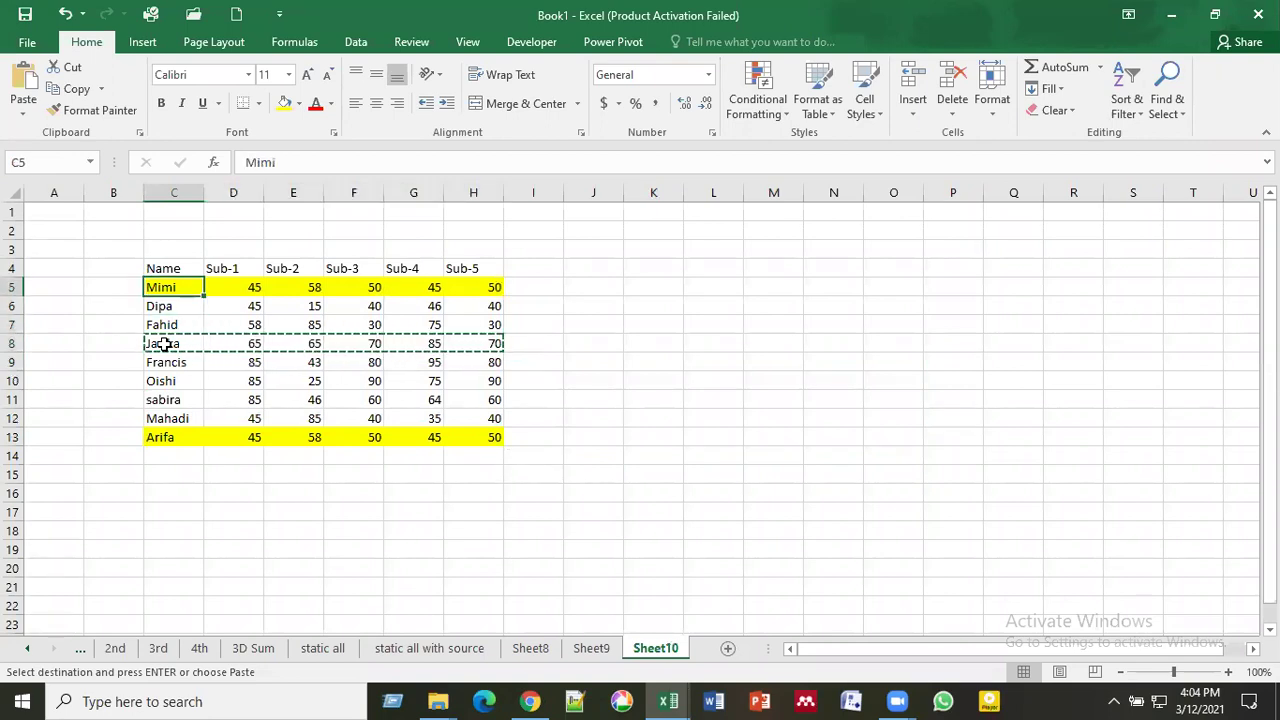
key("ctrl+v")
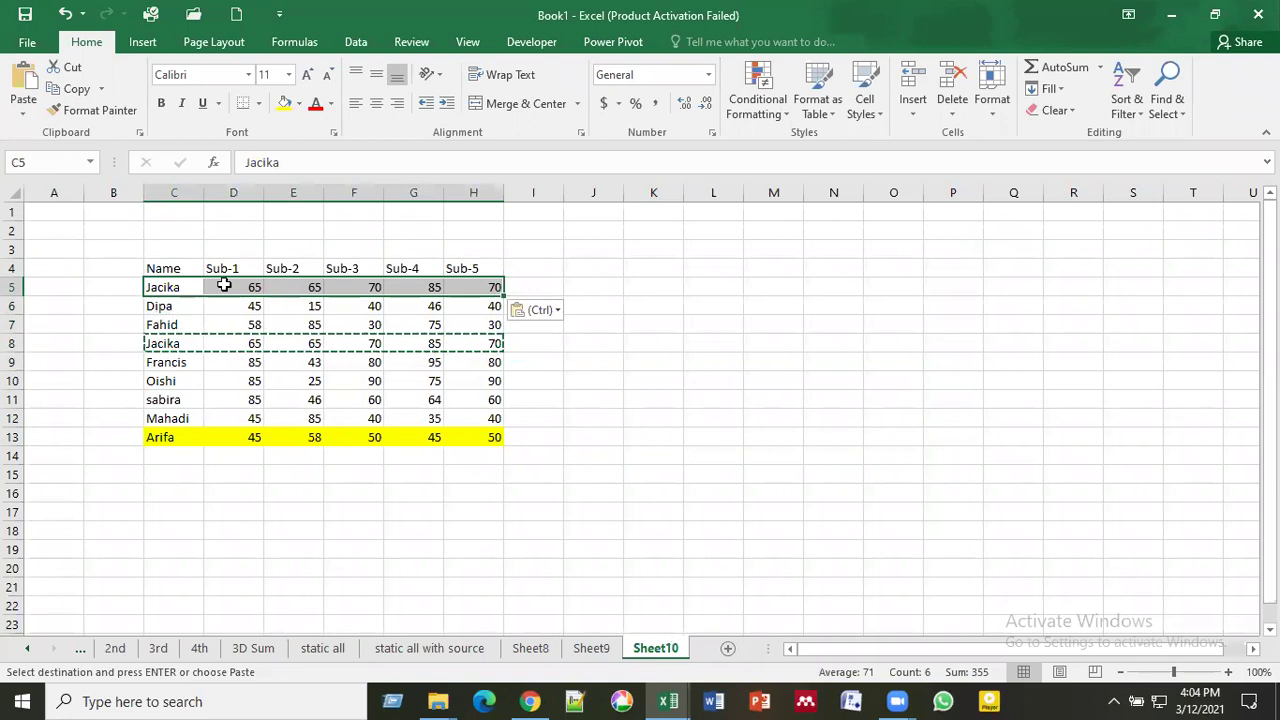
left_click(284, 103)
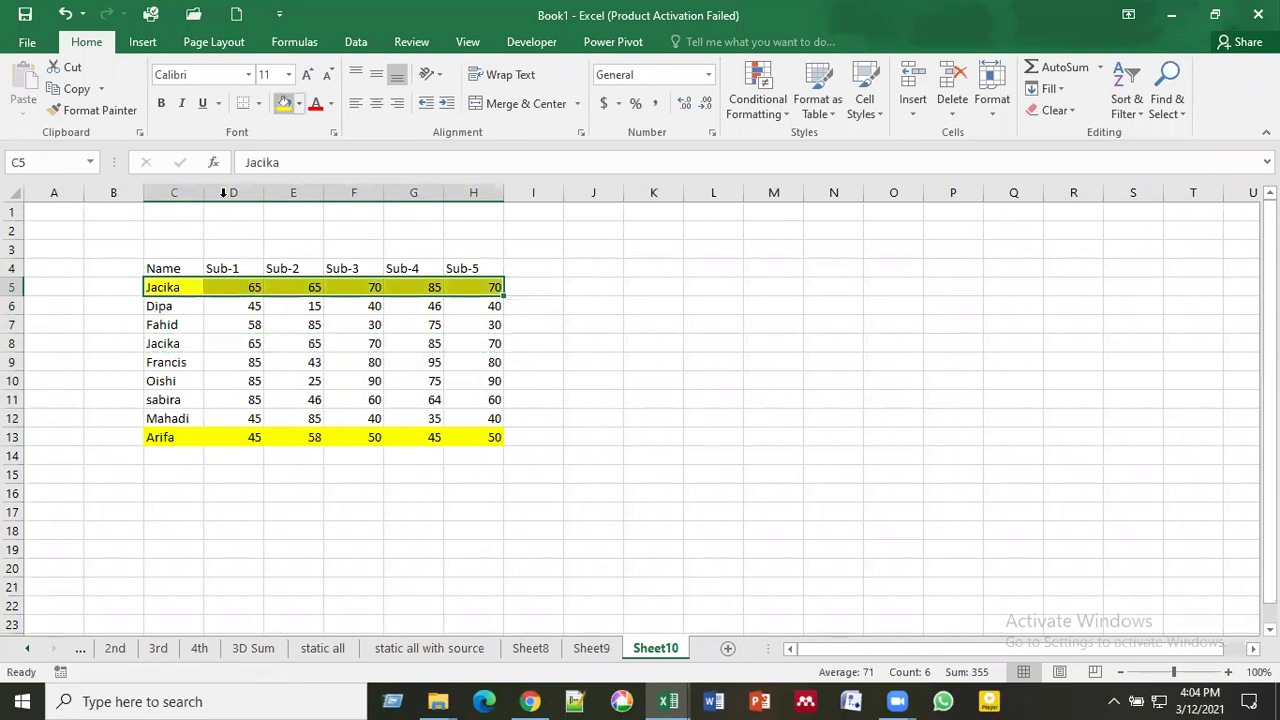
Step: Copy the yellow first student row J5:O5 from Sheet9 and paste it over row 8 of the Sheet10 table, starting at C8
left_click(176, 343)
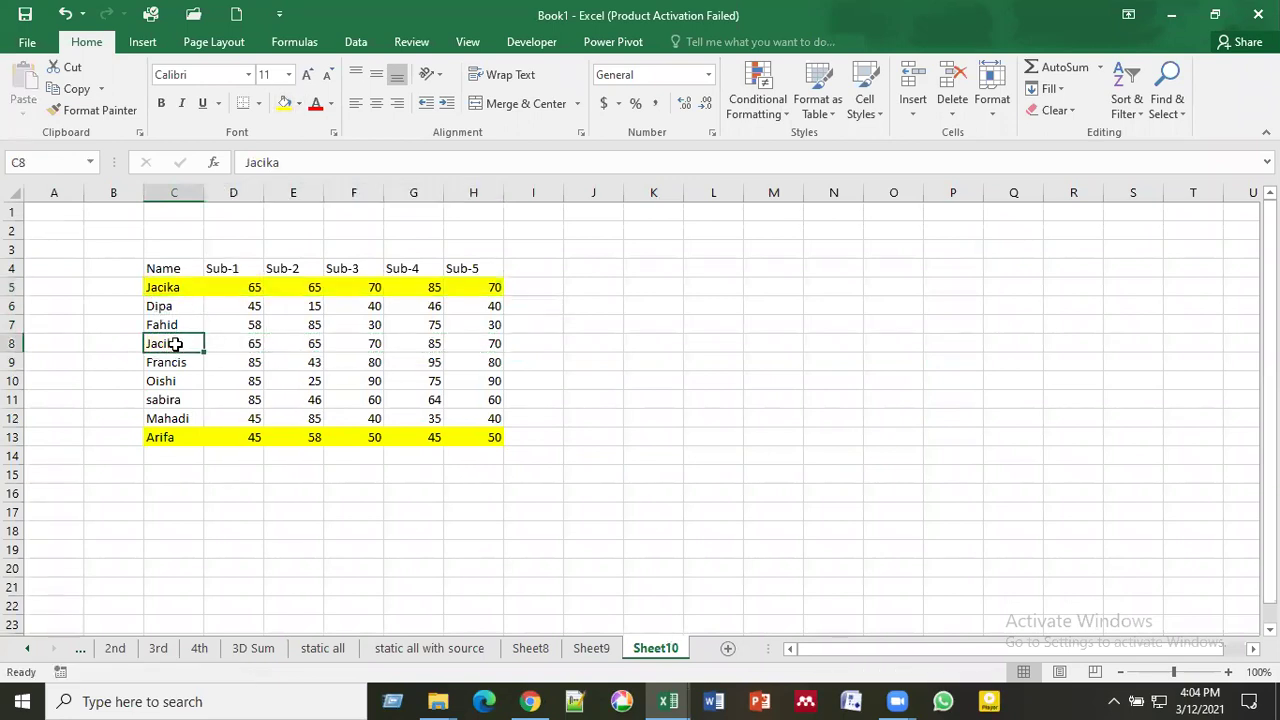
left_click(590, 648)
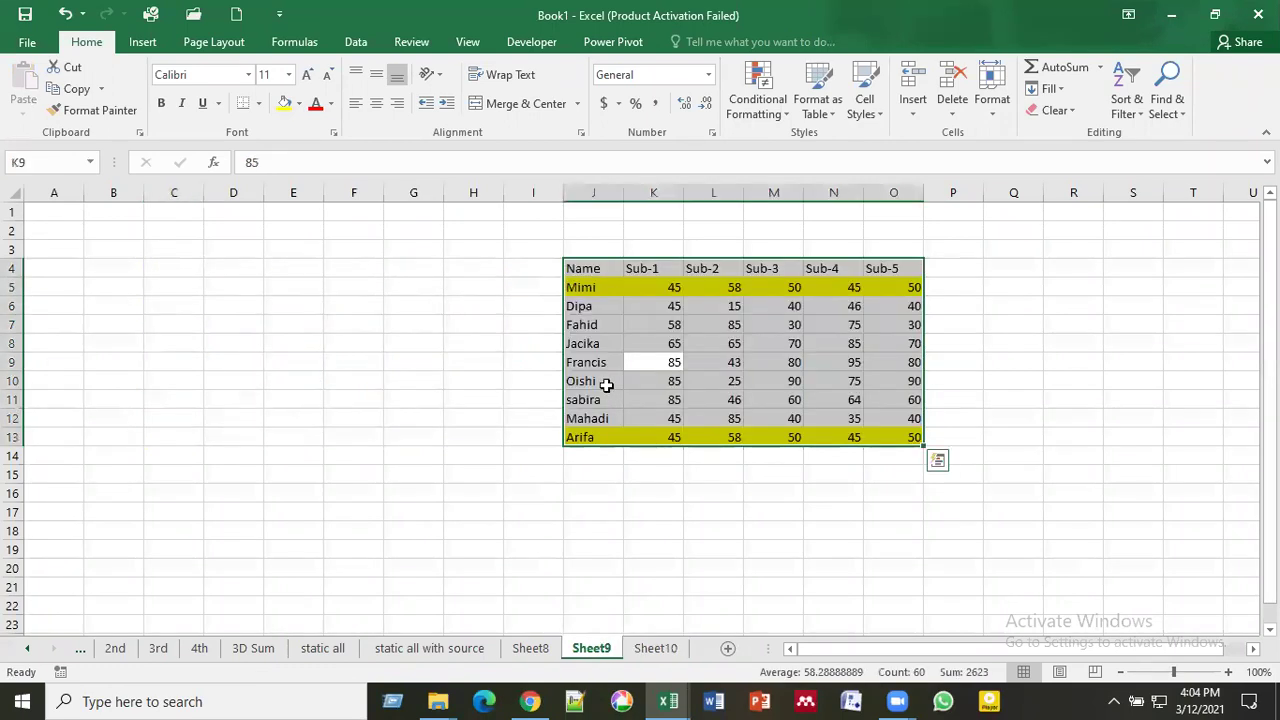
left_click(586, 286)
key("ctrl+shift+Right")
key("ctrl+c")
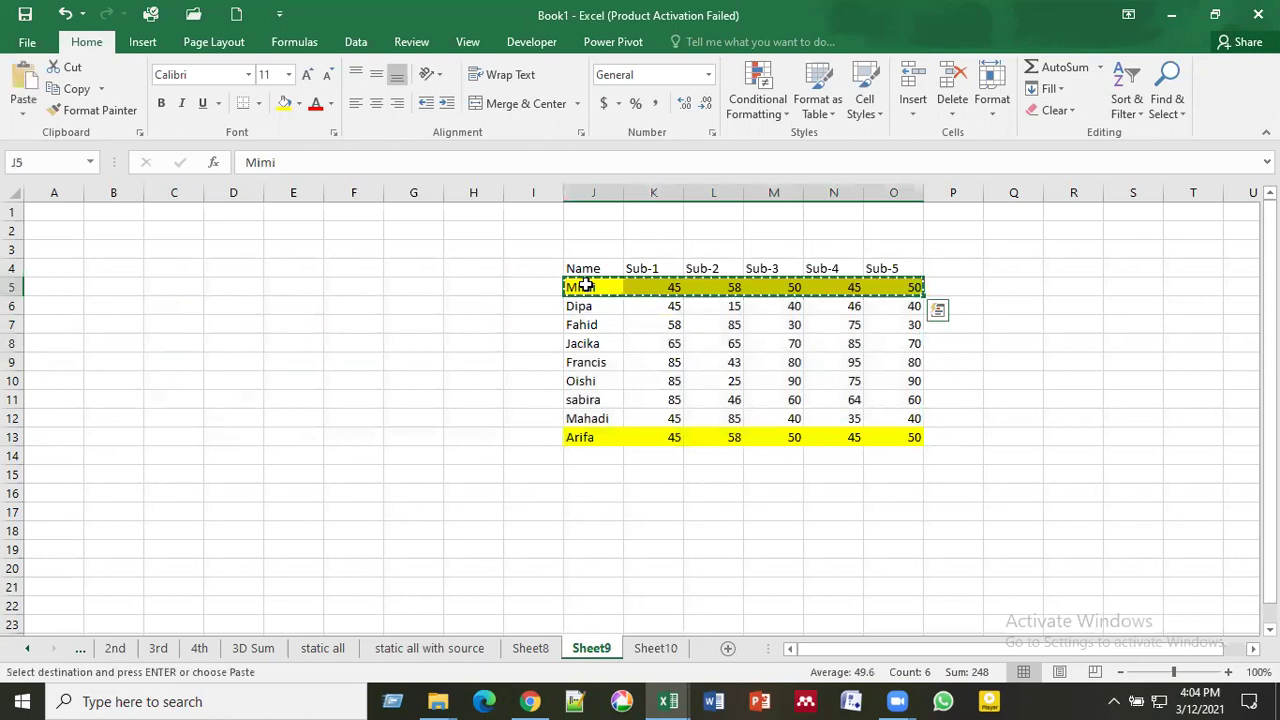
left_click(652, 648)
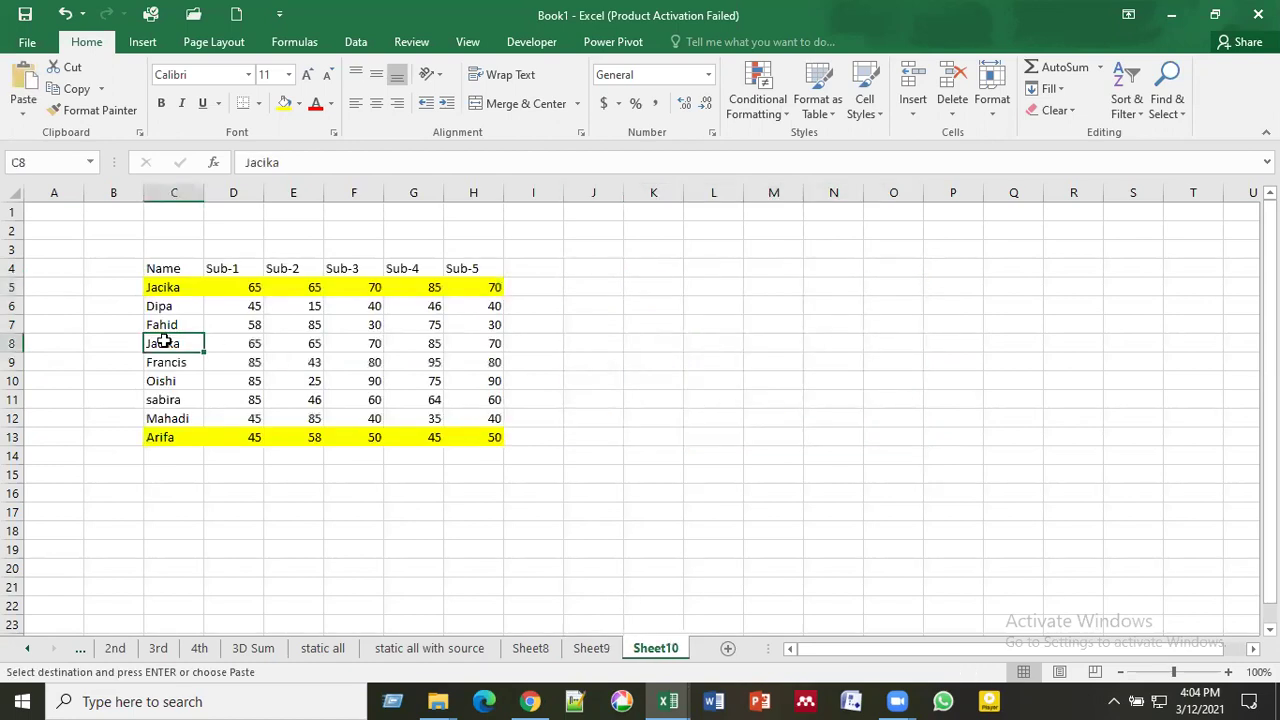
key("ctrl+v")
left_click(734, 424)
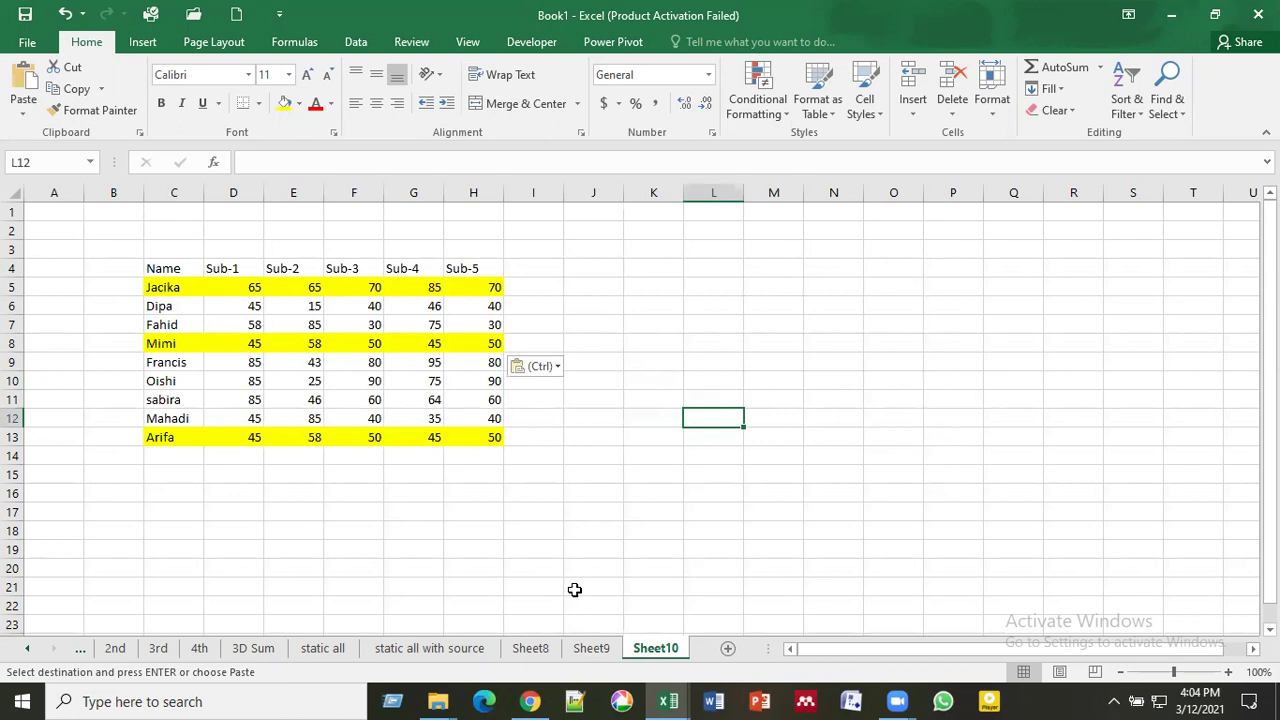
Step: Return to Sheet8 and review the yellow student rows in rows 5 and 13 of the marks table
key("ctrl+Page_Up")
key("ctrl+Page_Up")
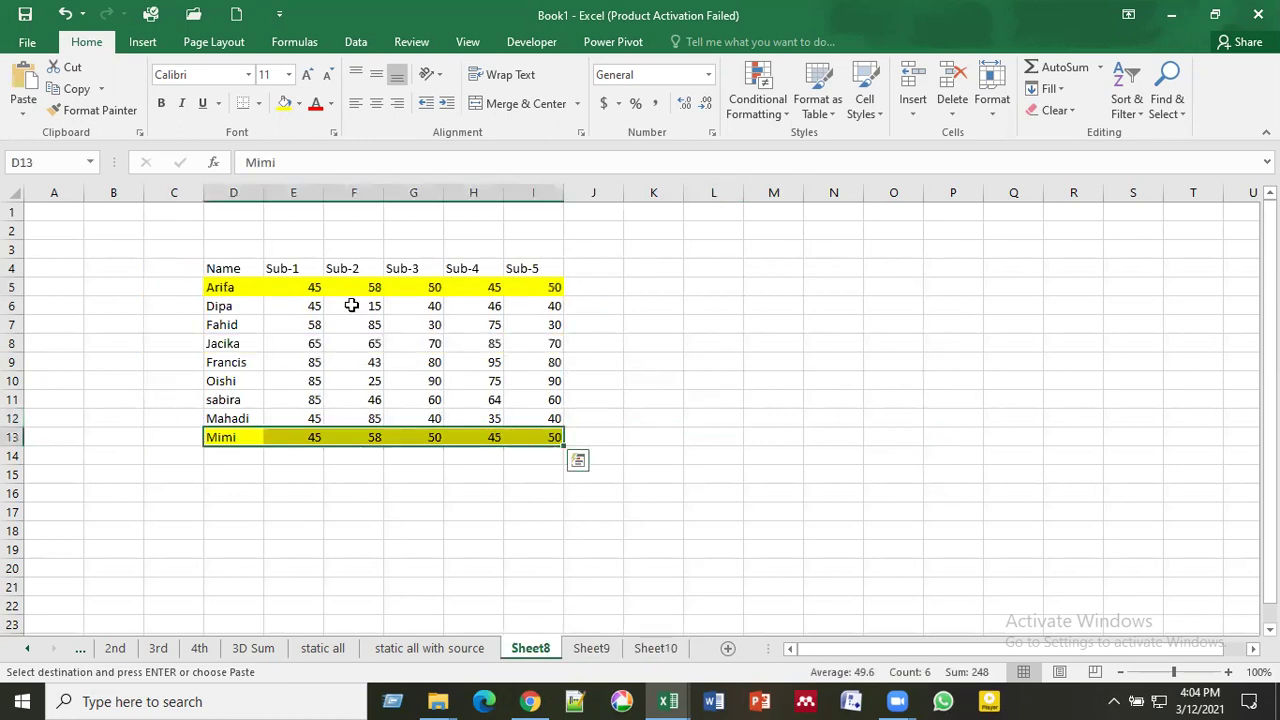
left_click(300, 287)
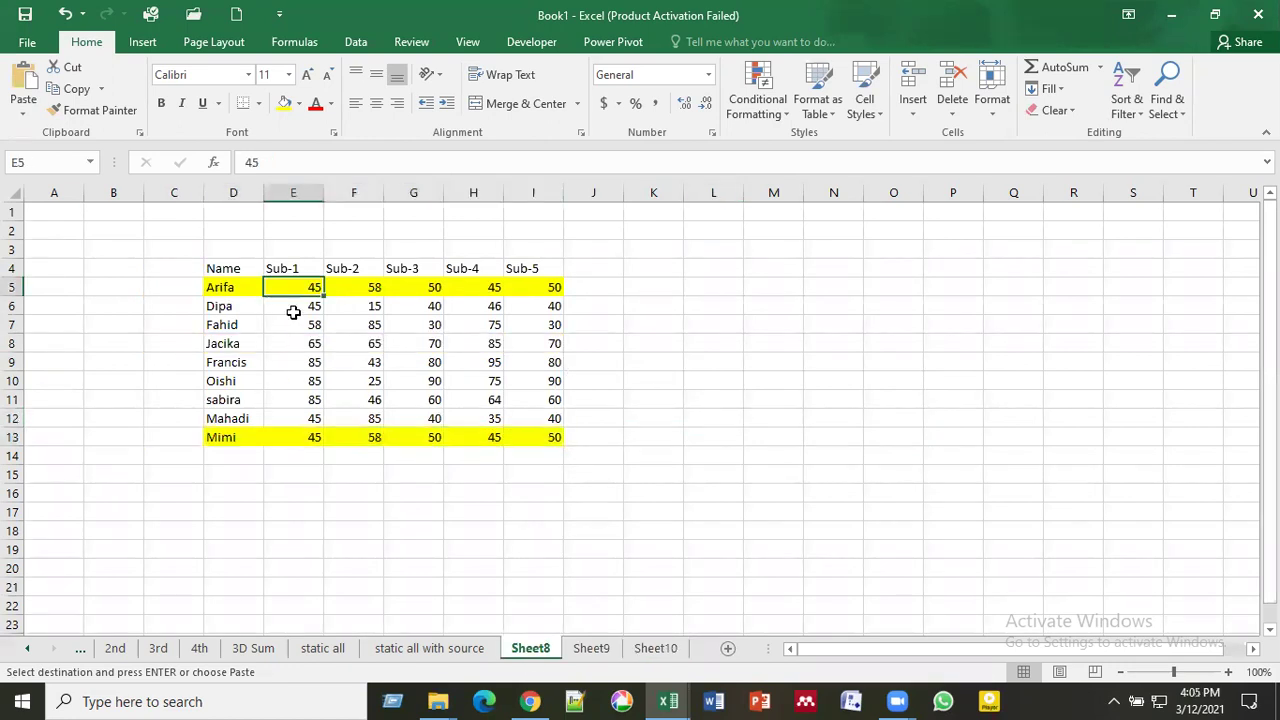
left_click(284, 440)
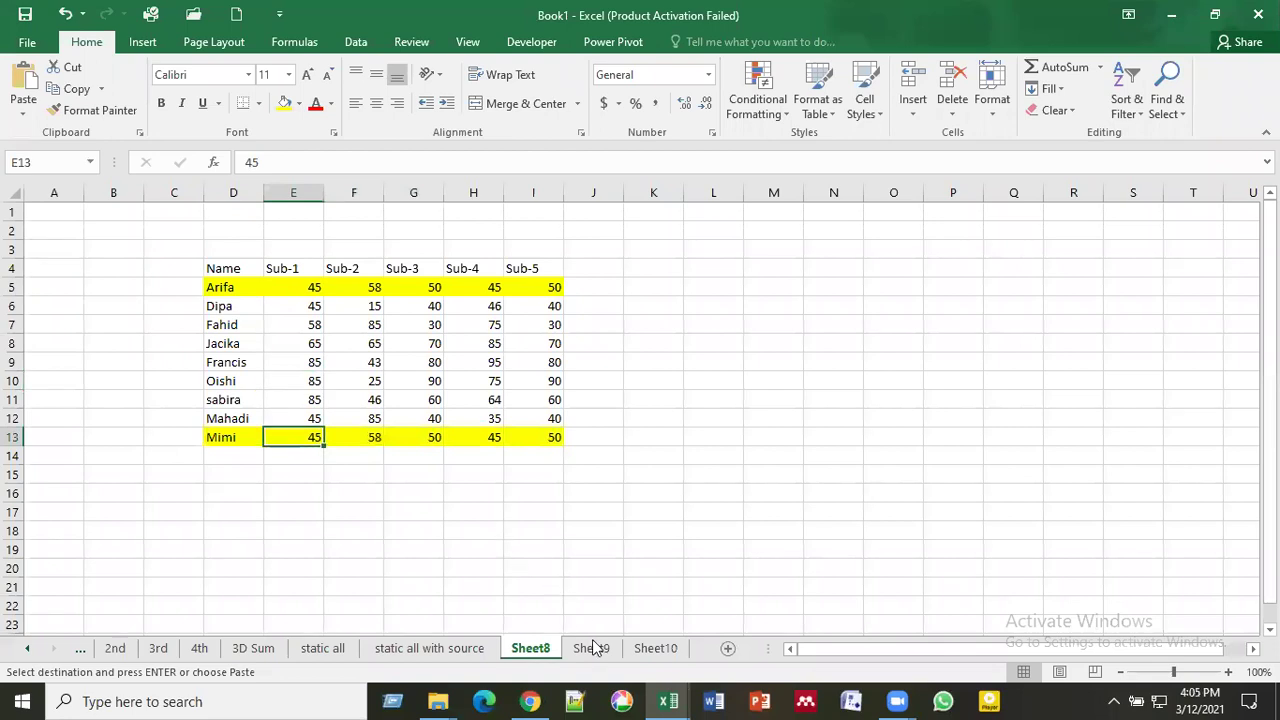
Step: Cancel the pending copy on Sheet9 and compare the yellow student rows' positions across Sheet8, Sheet9 and Sheet10
key("ctrl+Page_Down")
key("ctrl+v")
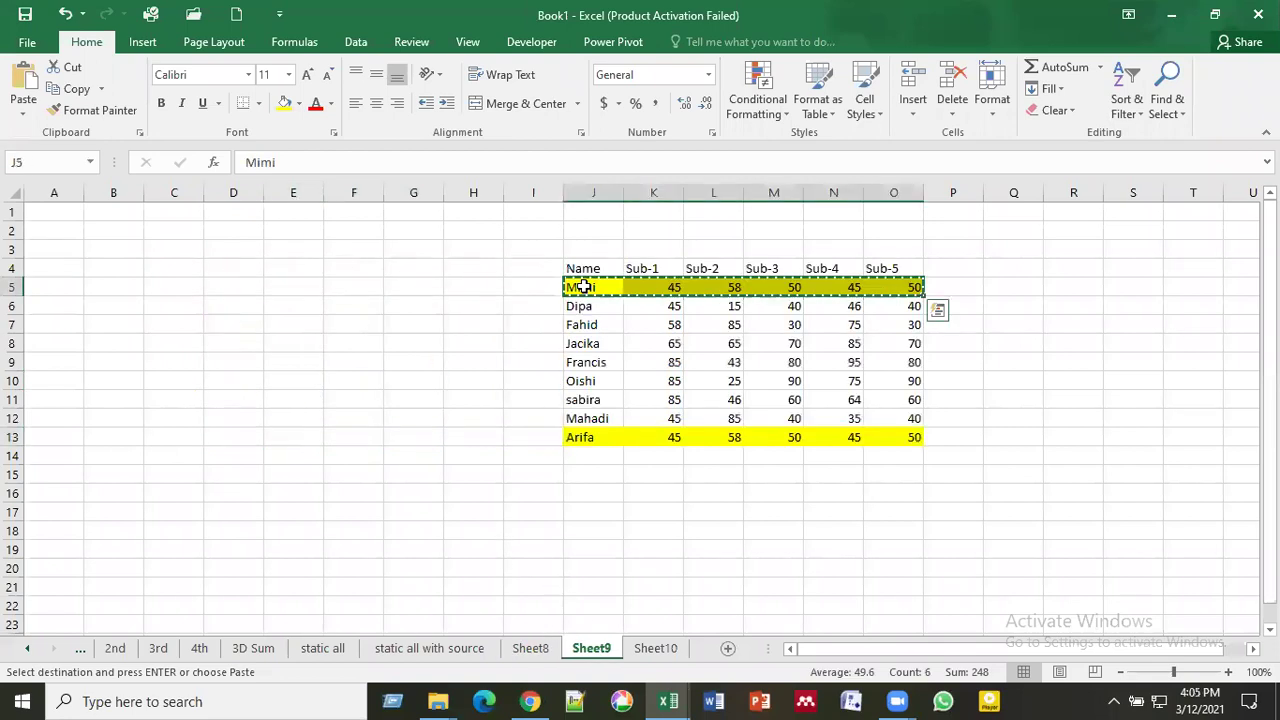
key("Escape")
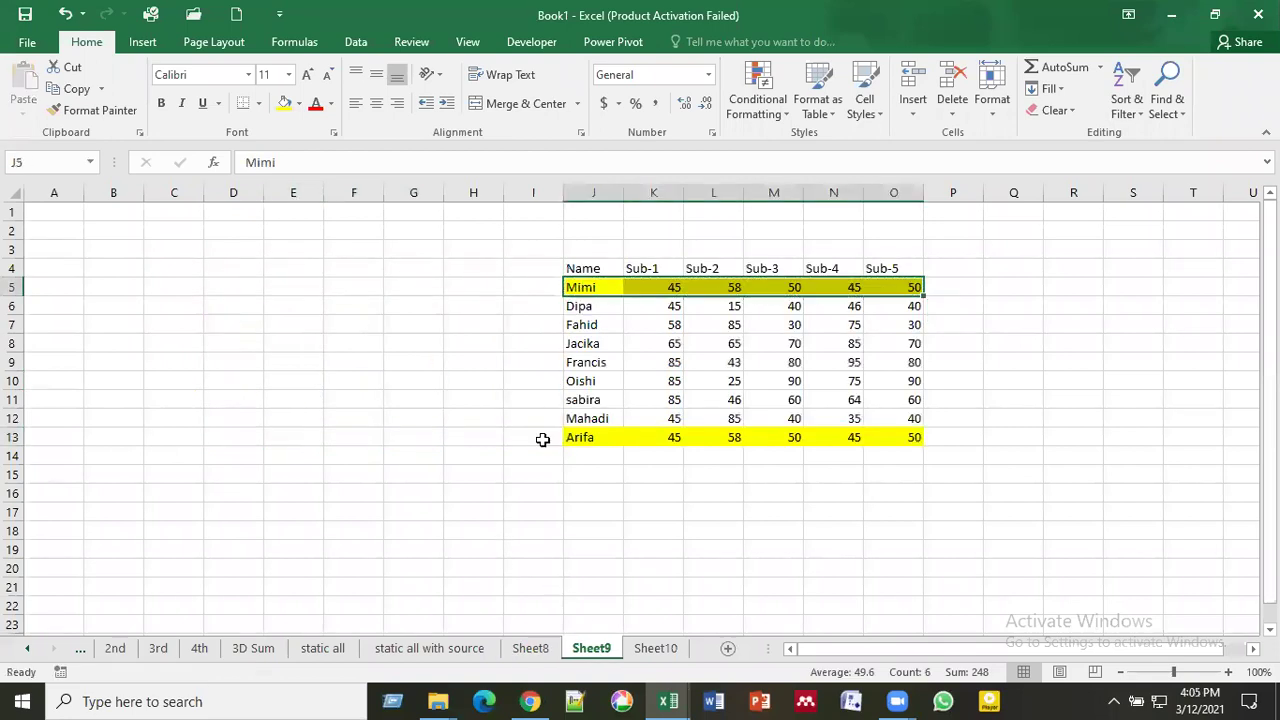
left_click(609, 437)
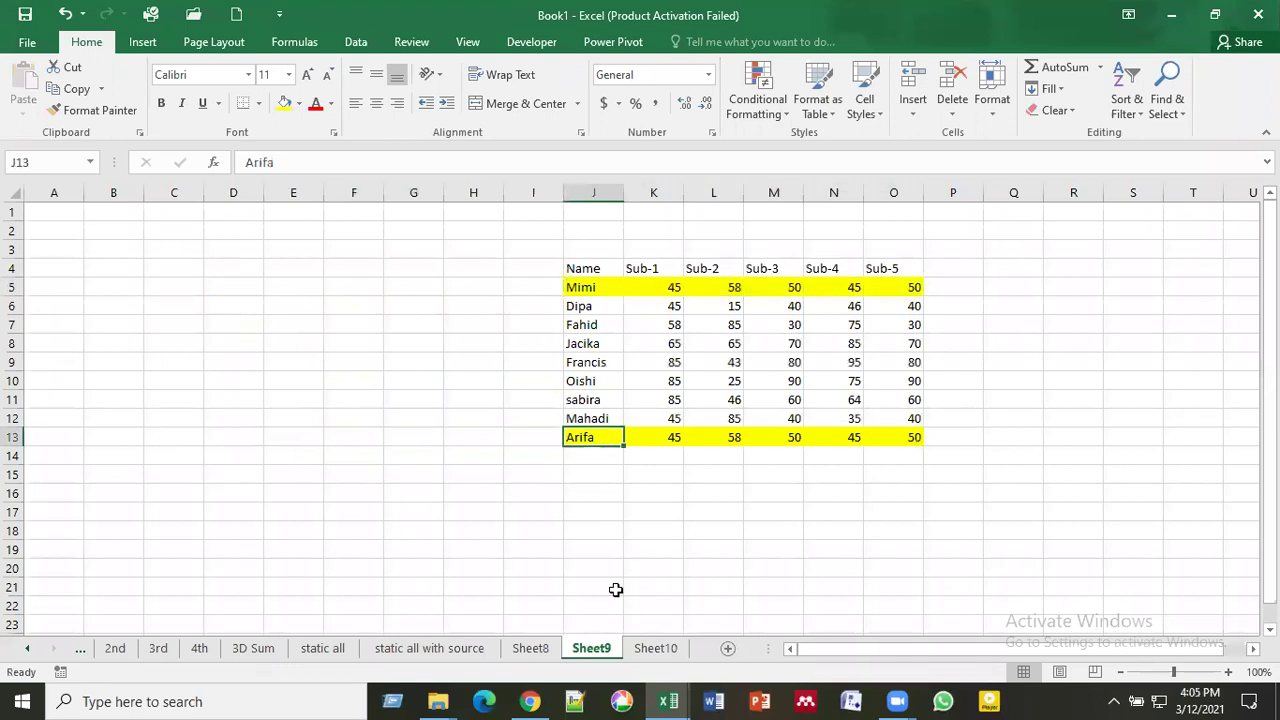
left_click(658, 653)
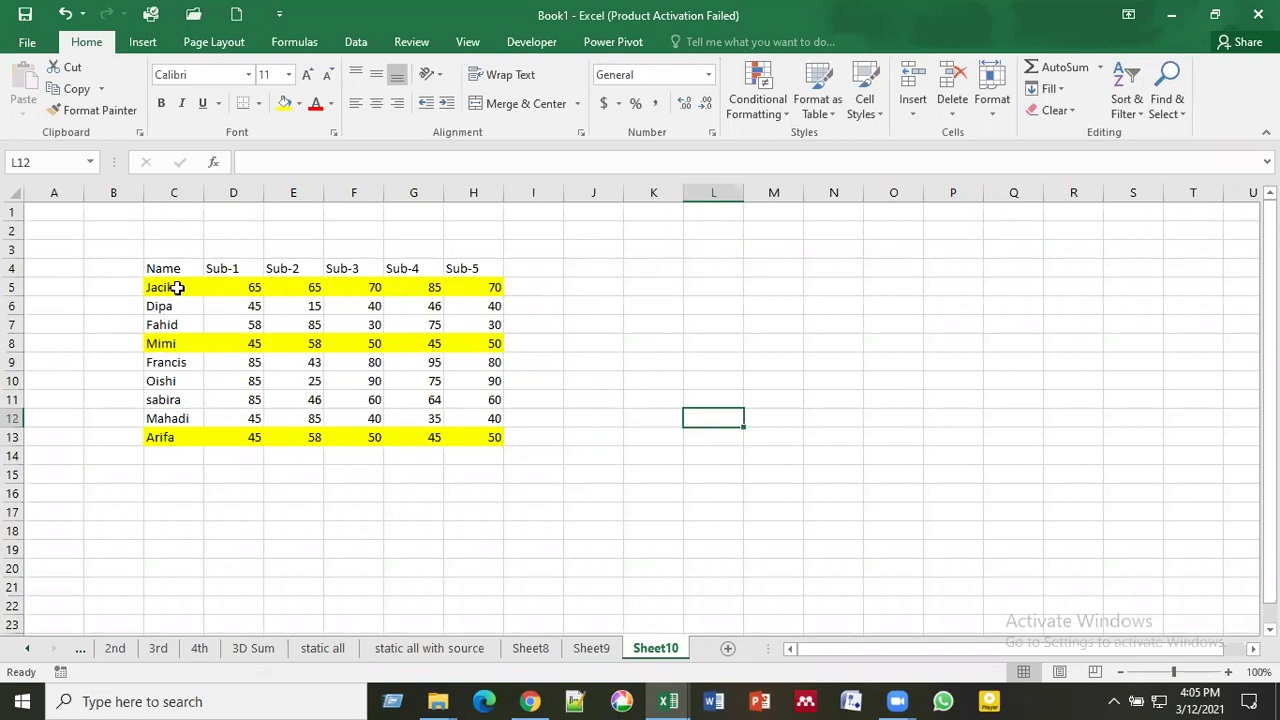
left_click(532, 647)
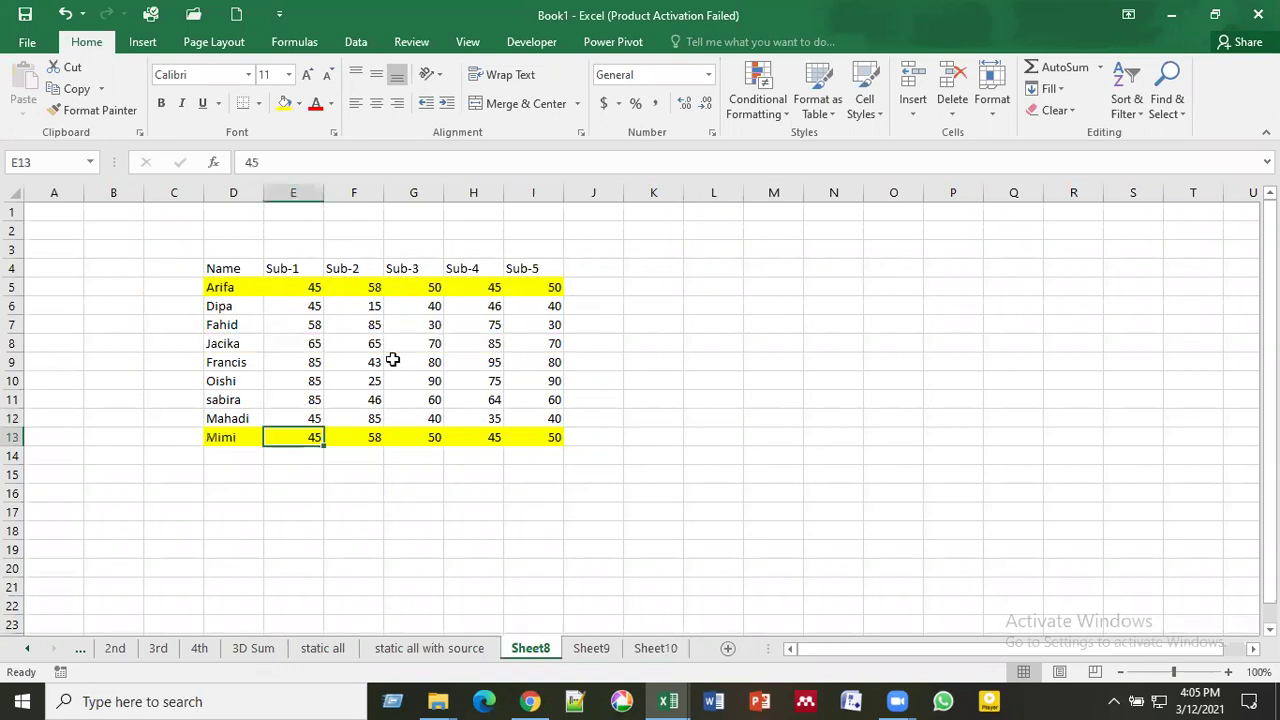
left_click(222, 287)
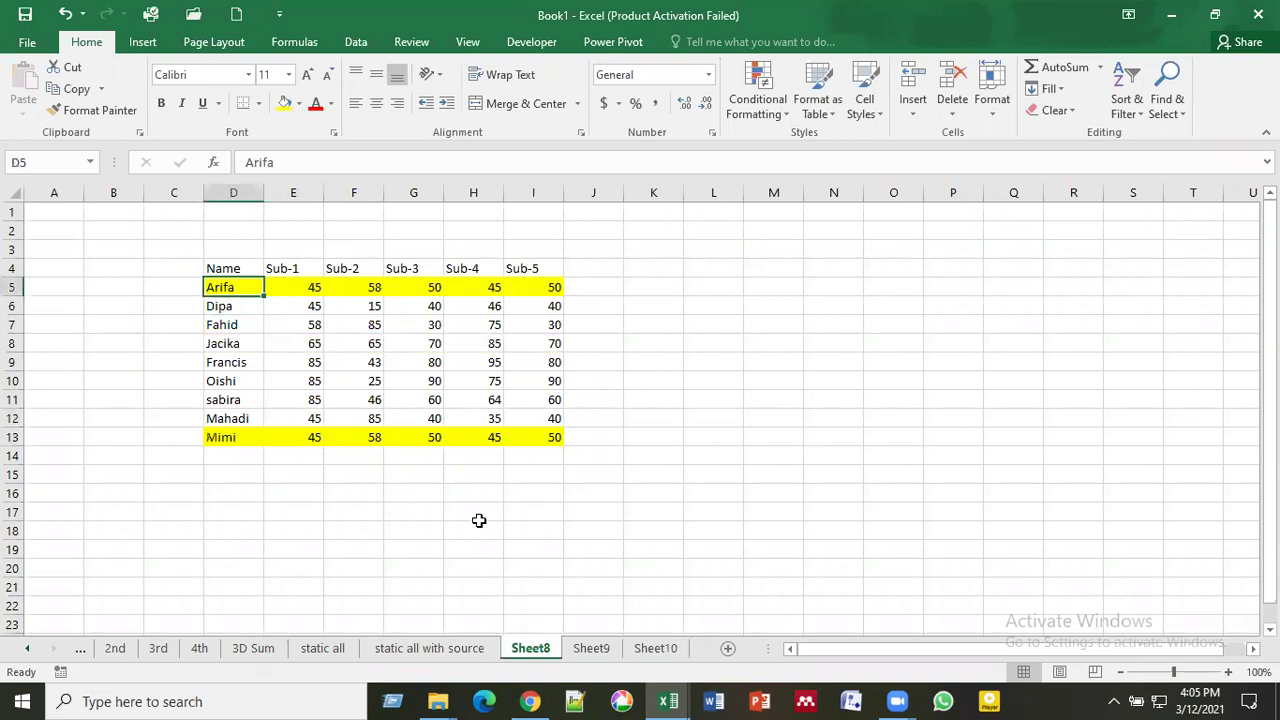
left_click(591, 648)
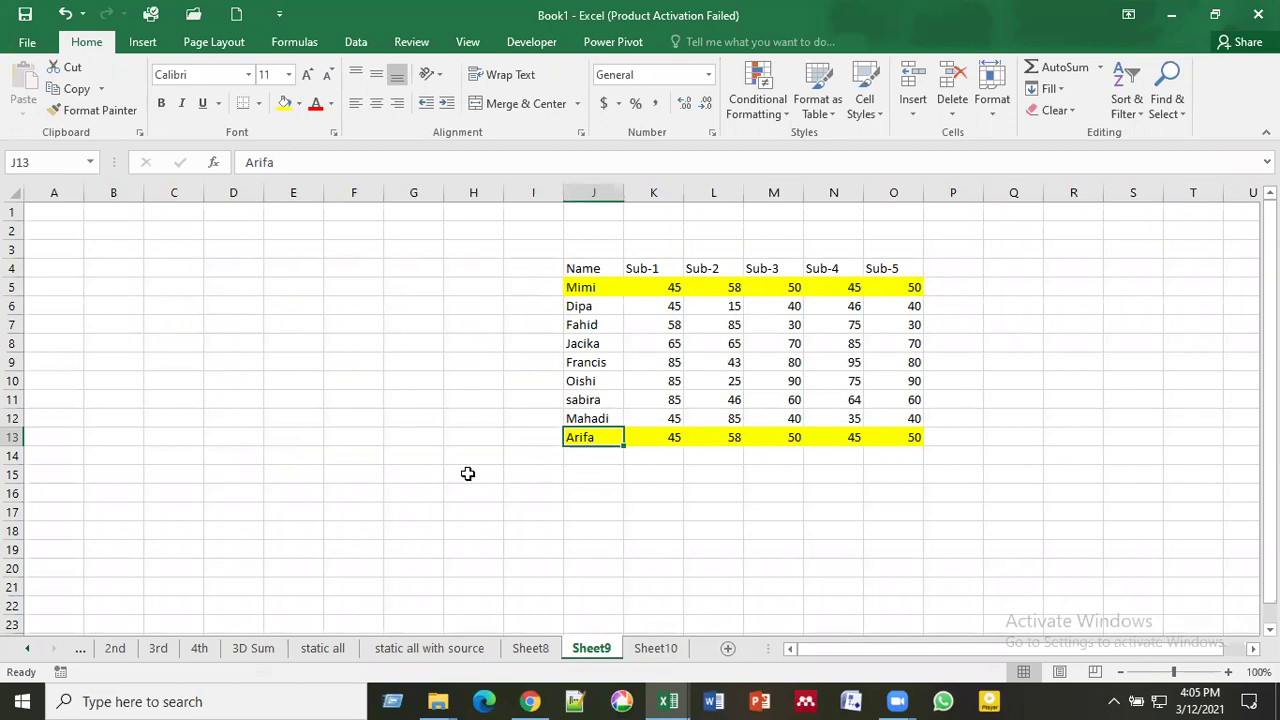
left_click(653, 648)
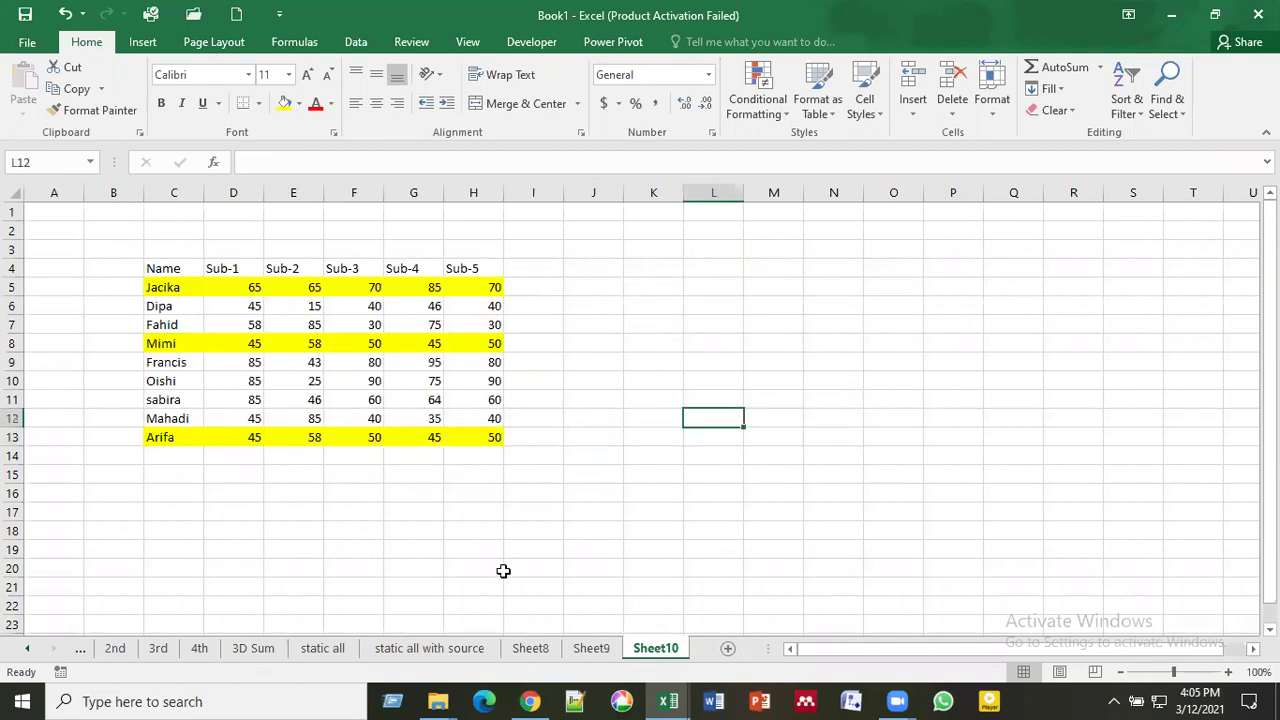
left_click(175, 441)
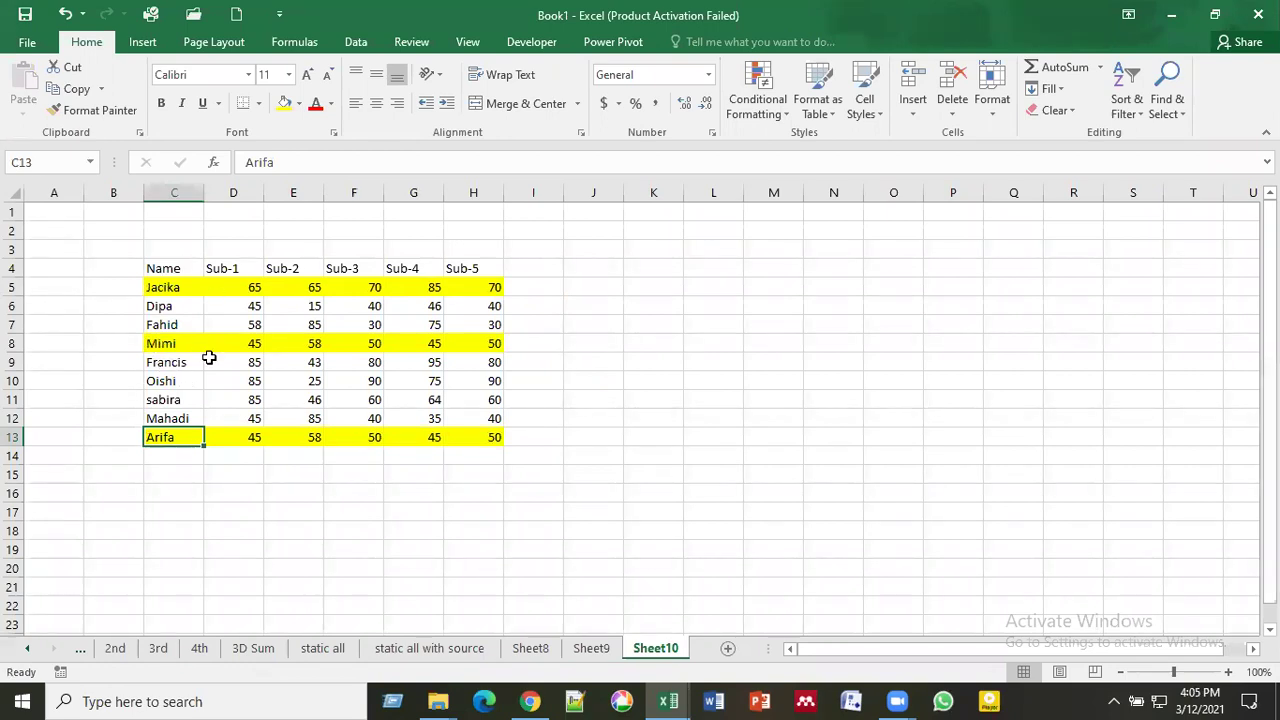
left_click(558, 474)
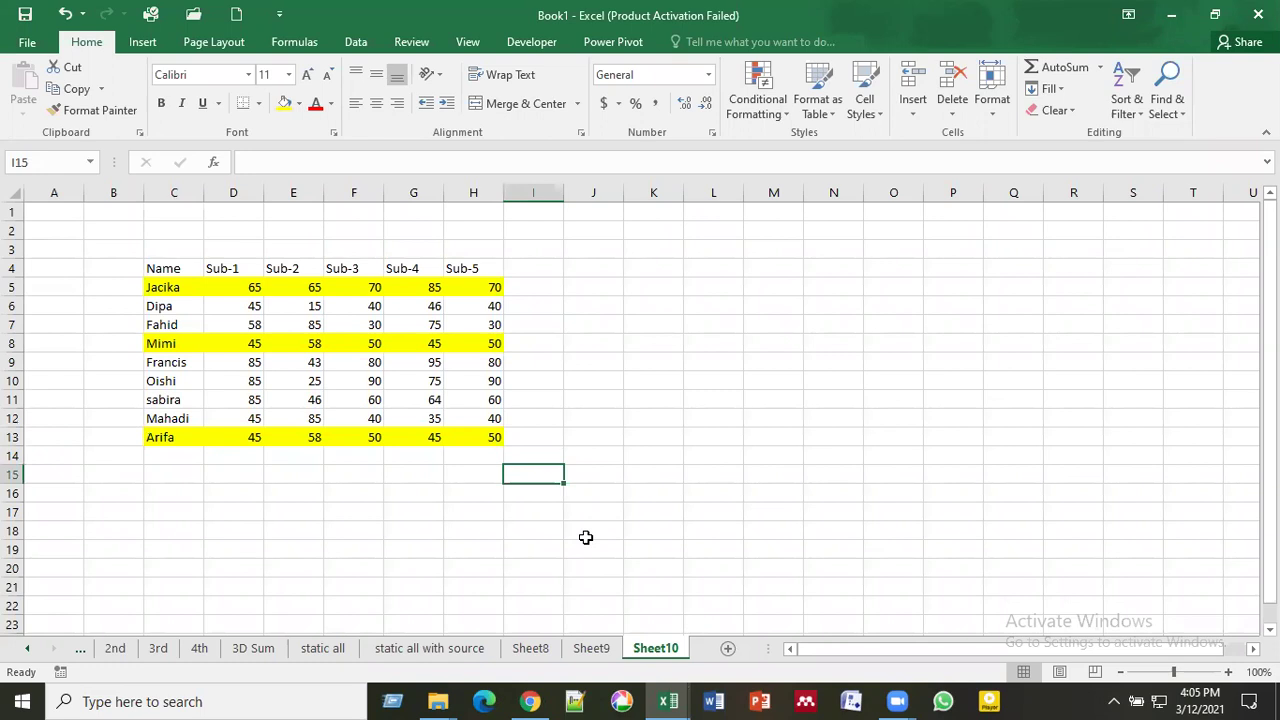
Step: Examine the student order on the static all with source and static all sheets against the yellow rows on Sheet8, Sheet9 and Sheet10
left_click(428, 650)
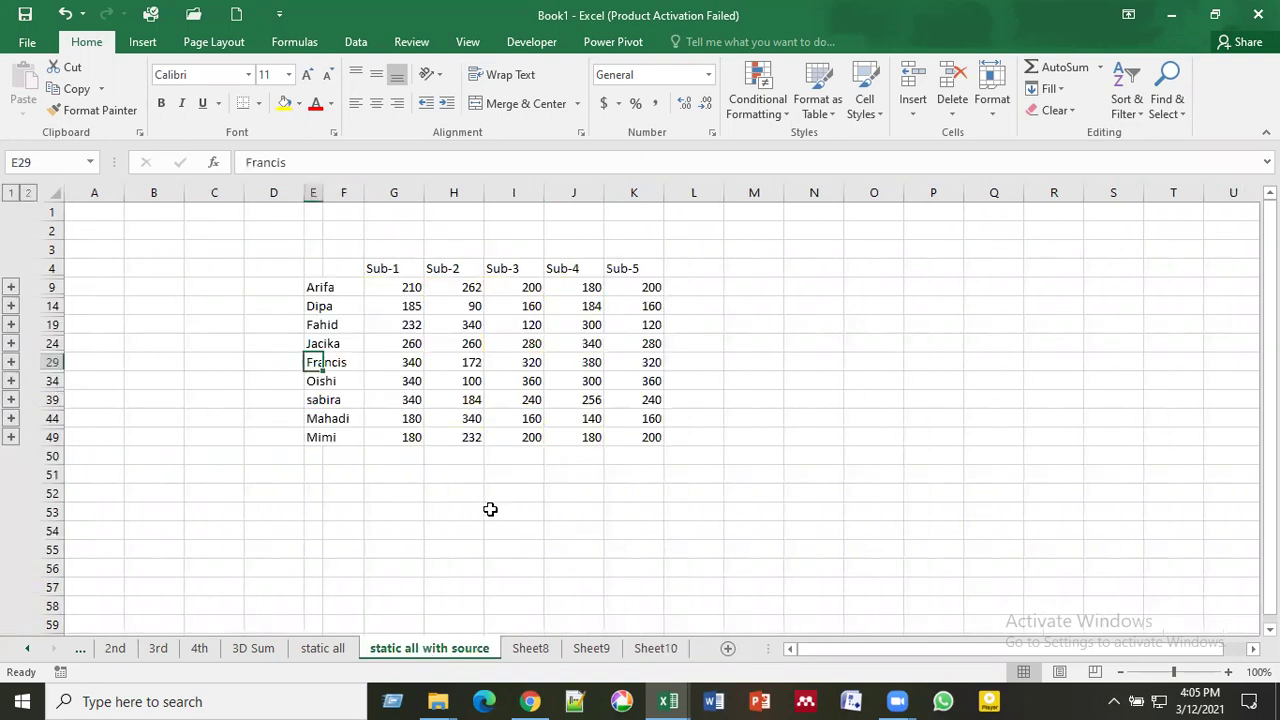
left_click(315, 647)
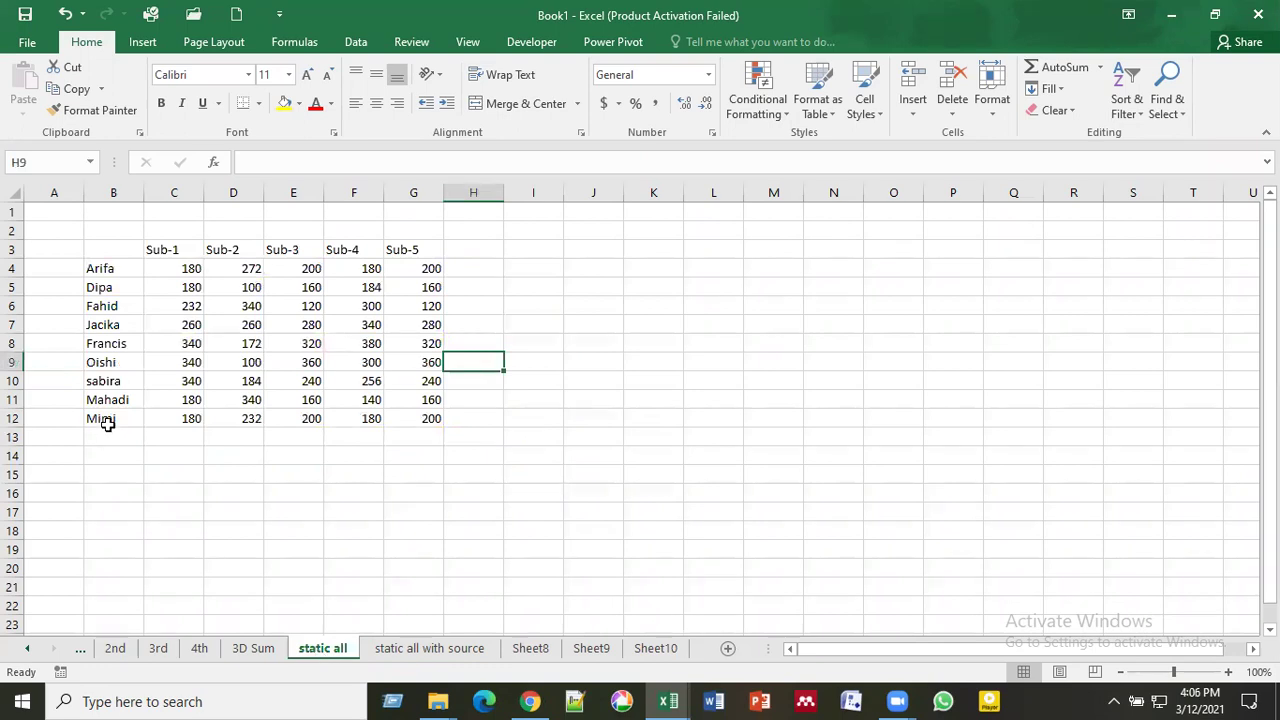
left_click(655, 650)
left_click(541, 652)
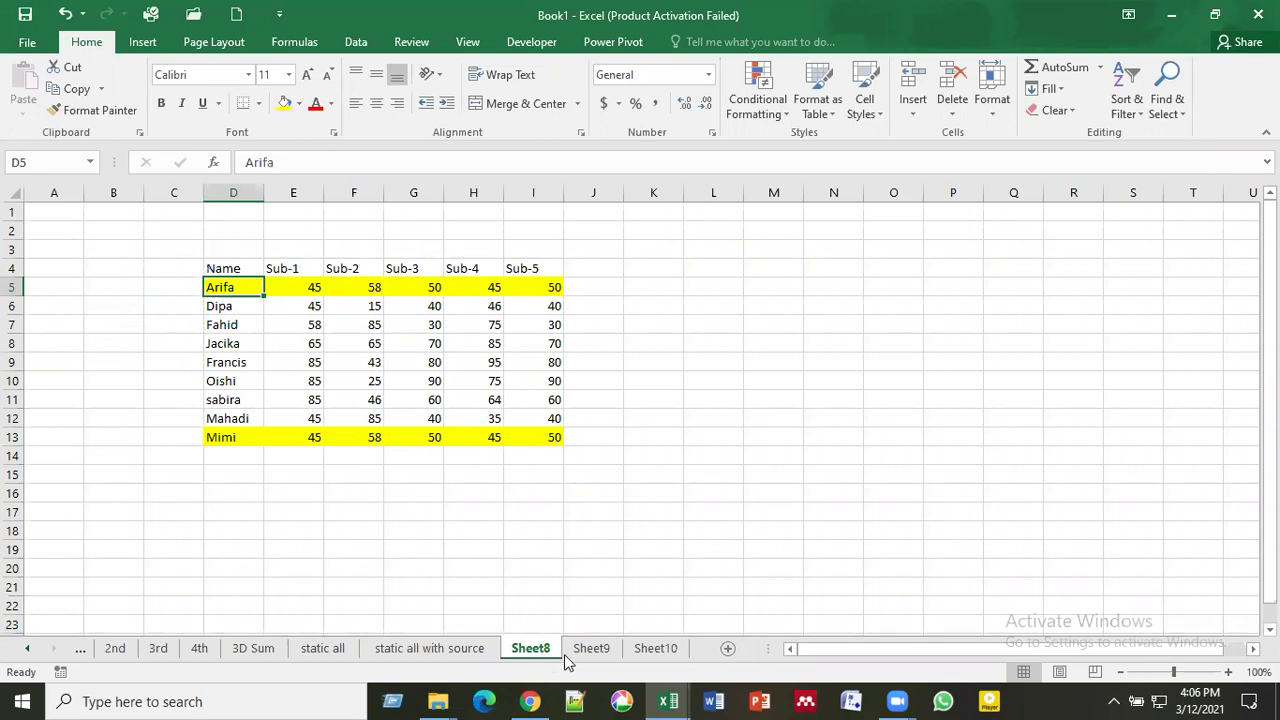
left_click(587, 649)
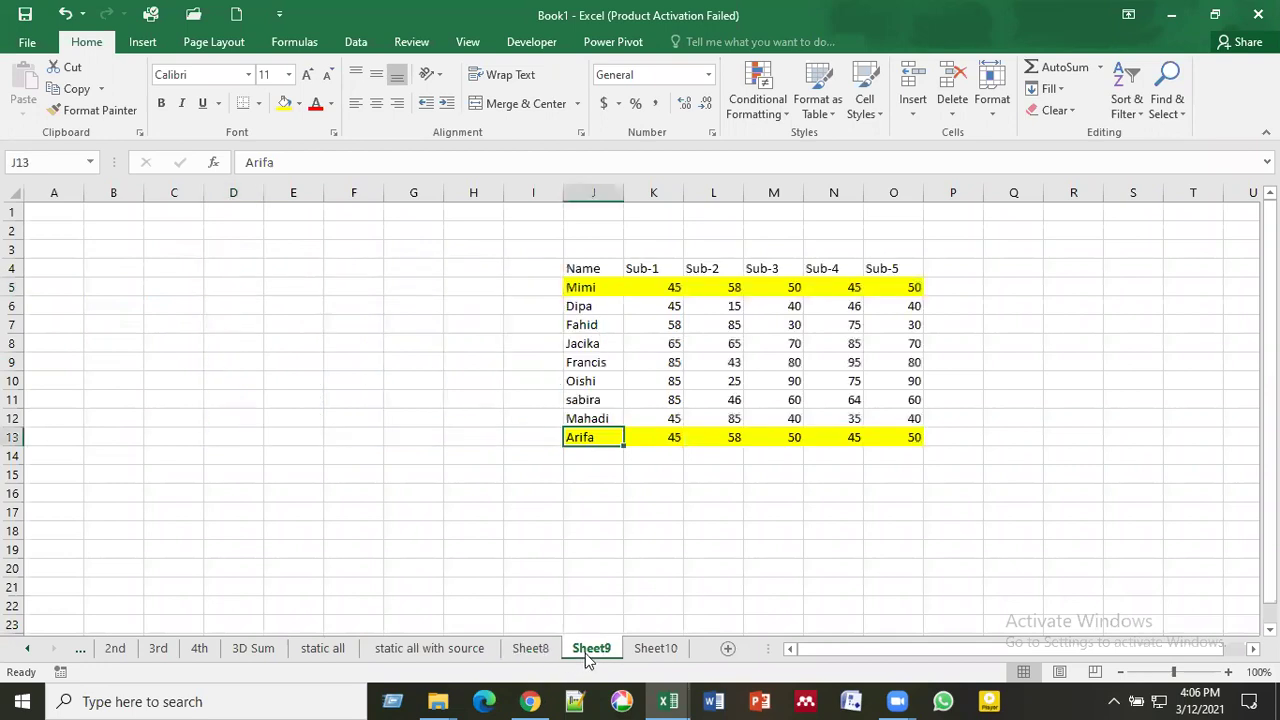
left_click(657, 652)
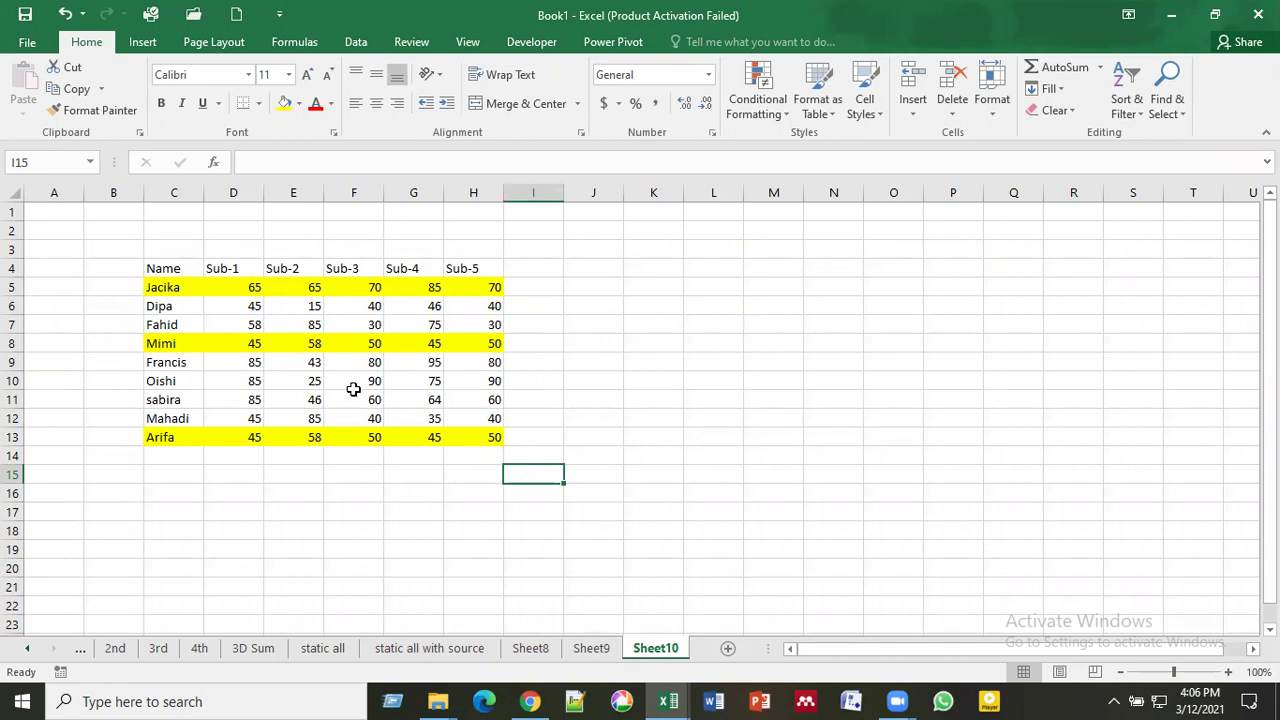
left_click(192, 290)
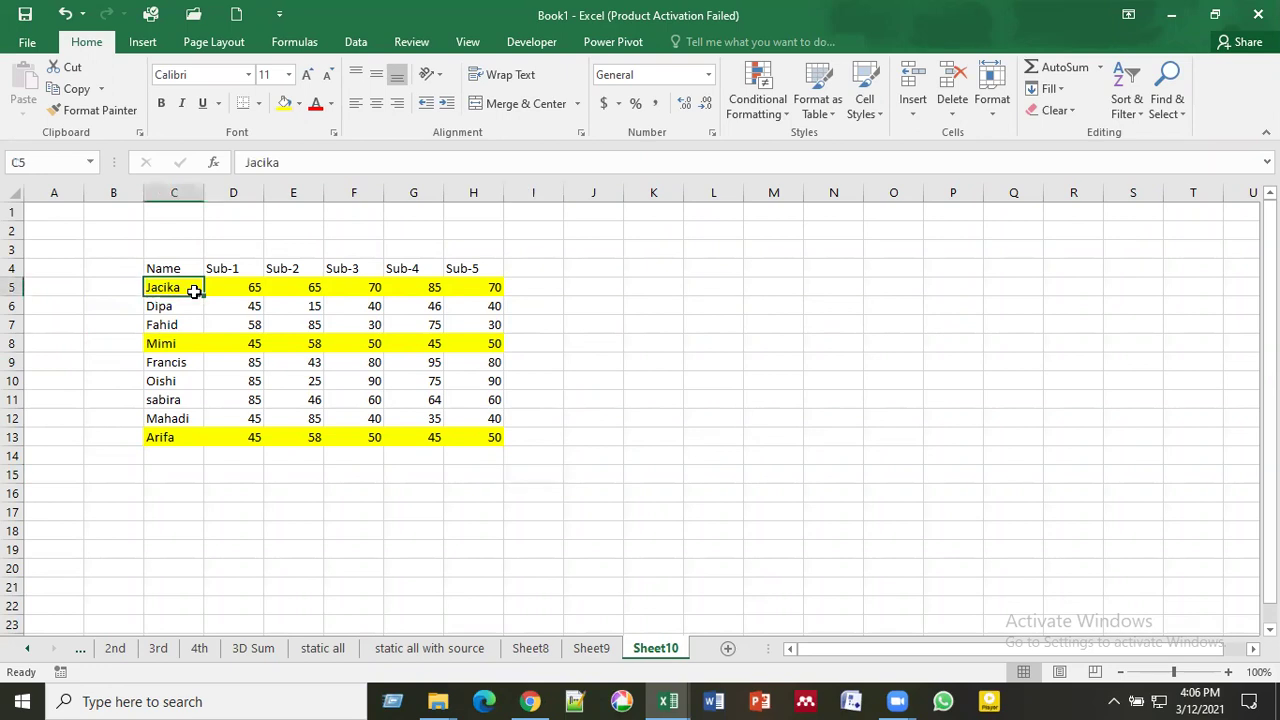
left_click(186, 345)
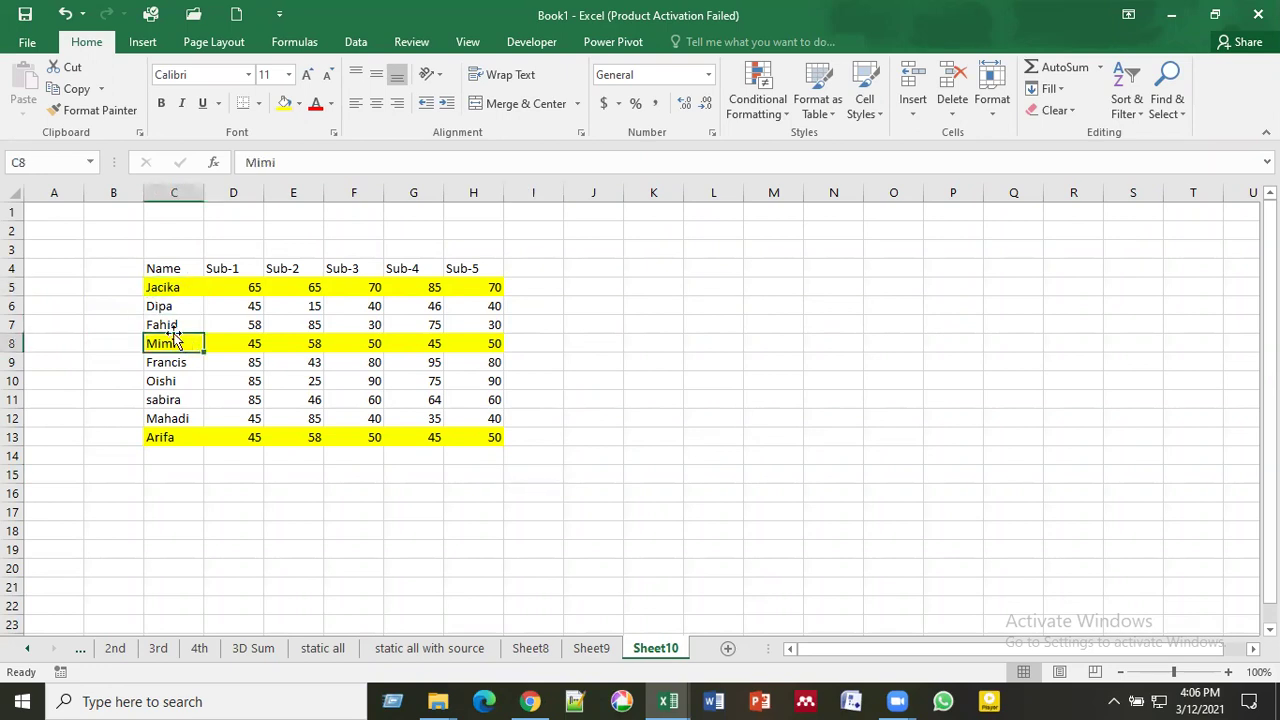
left_click(157, 288)
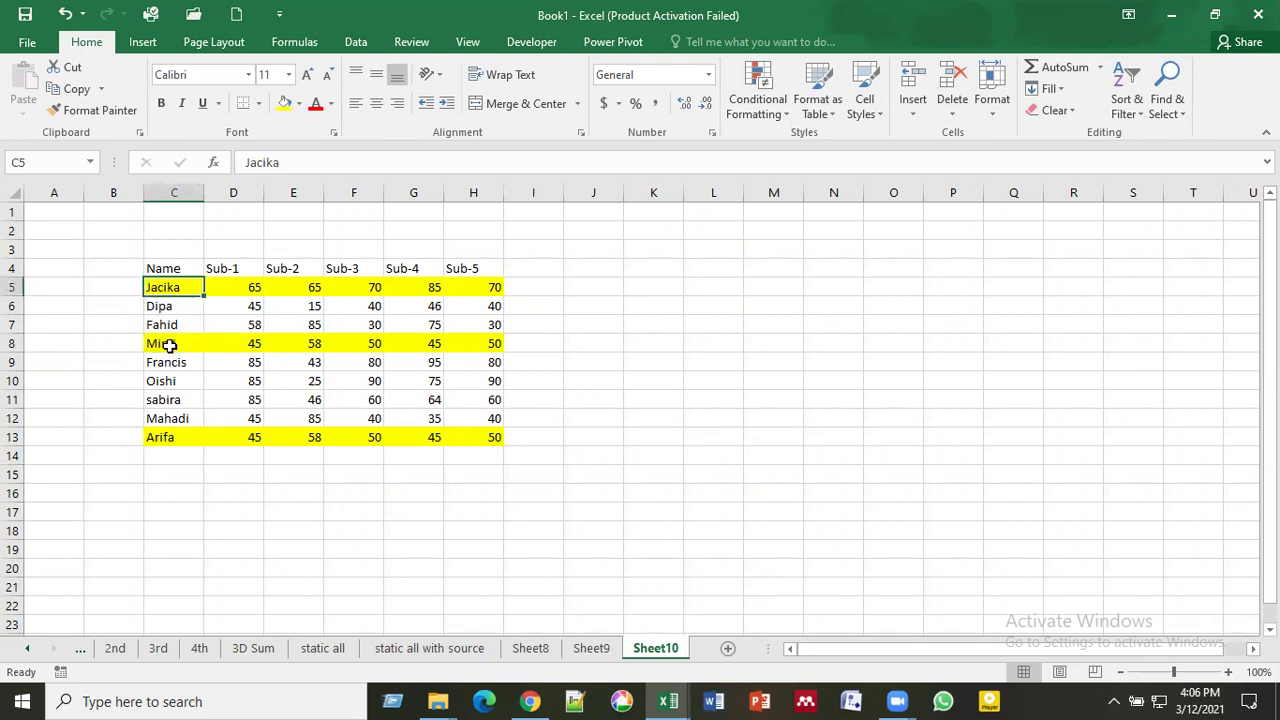
left_click(170, 345)
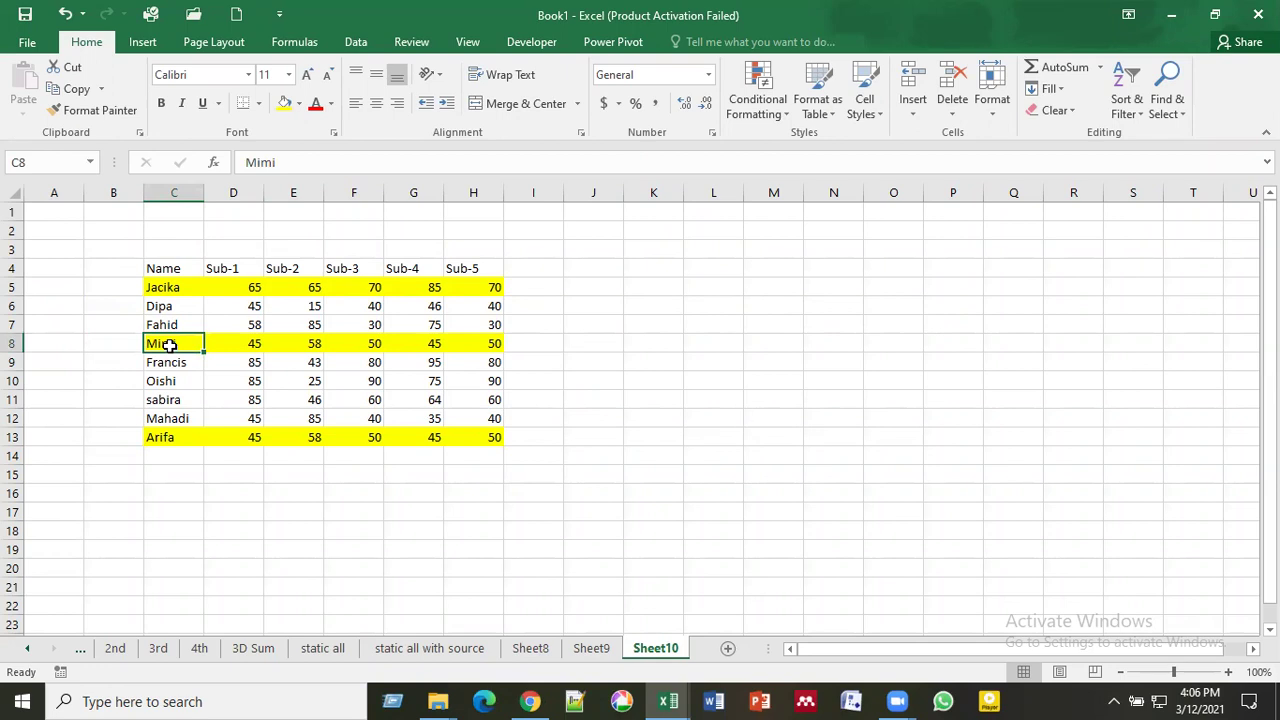
Step: Add a new worksheet after Sheet10 and rename it "Dytnamic all"
left_click(731, 649)
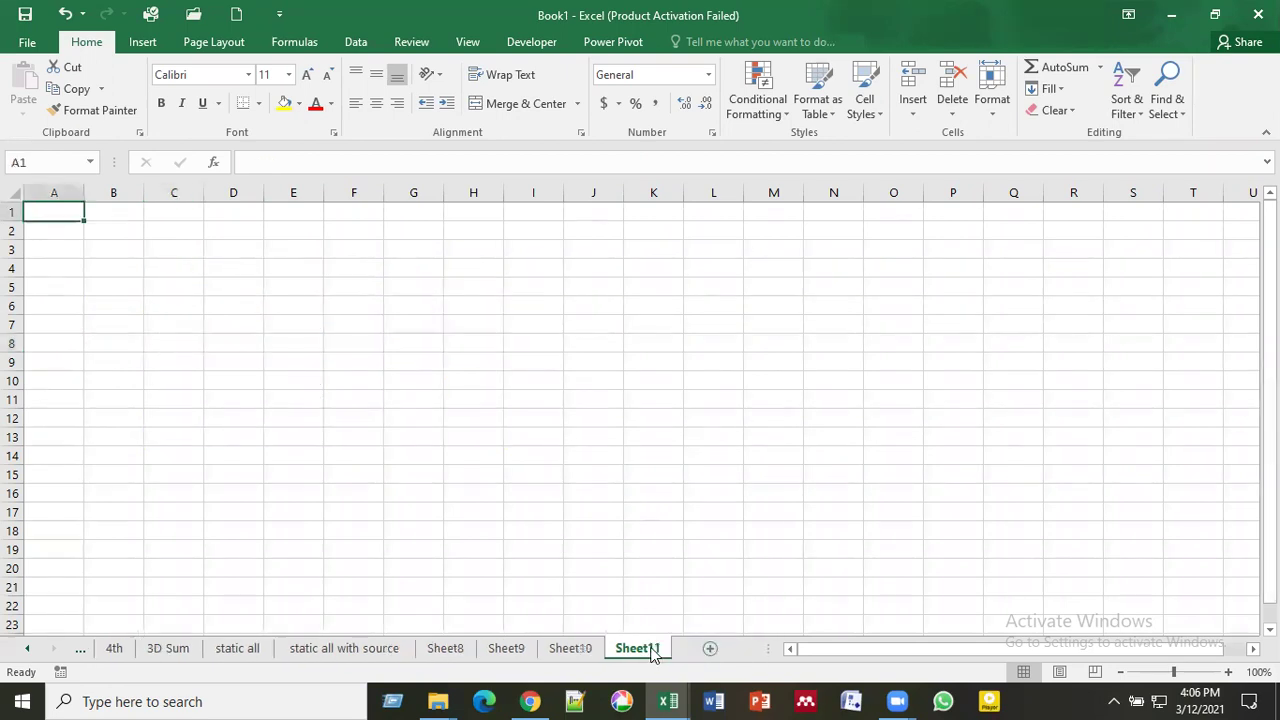
double_click(652, 649)
type("Dytnamic")
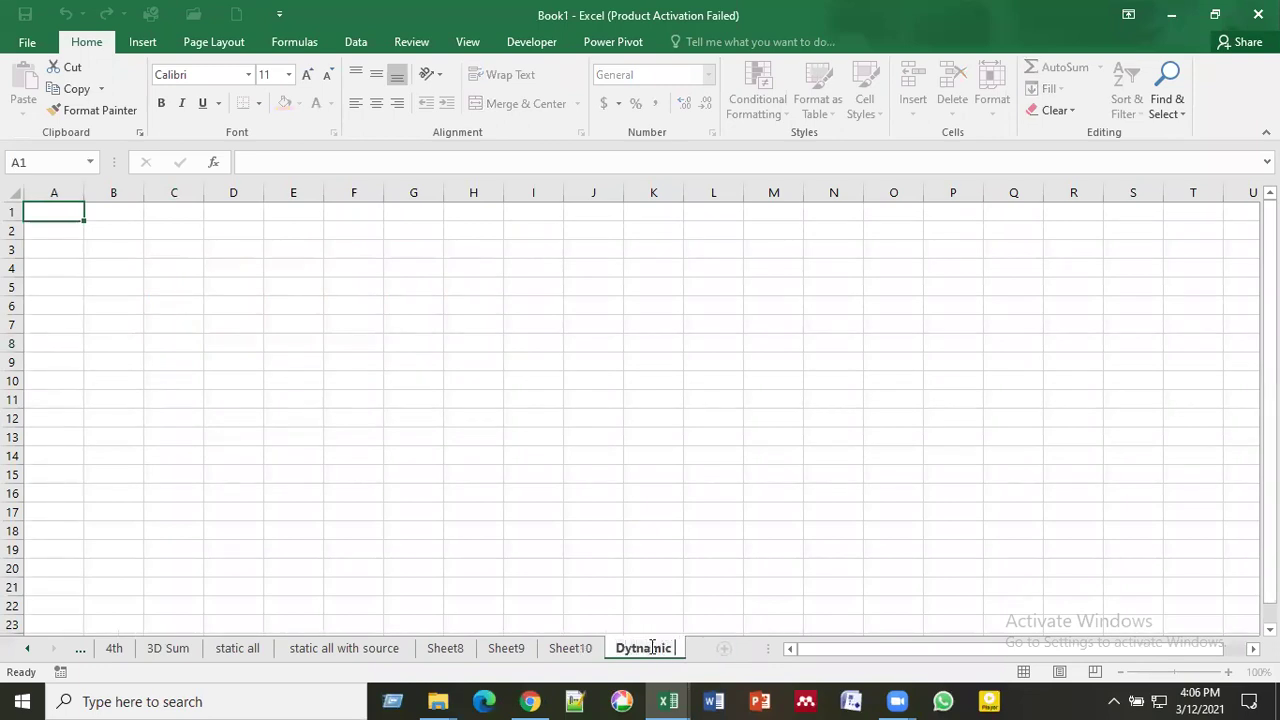
type(" all")
left_click(366, 411)
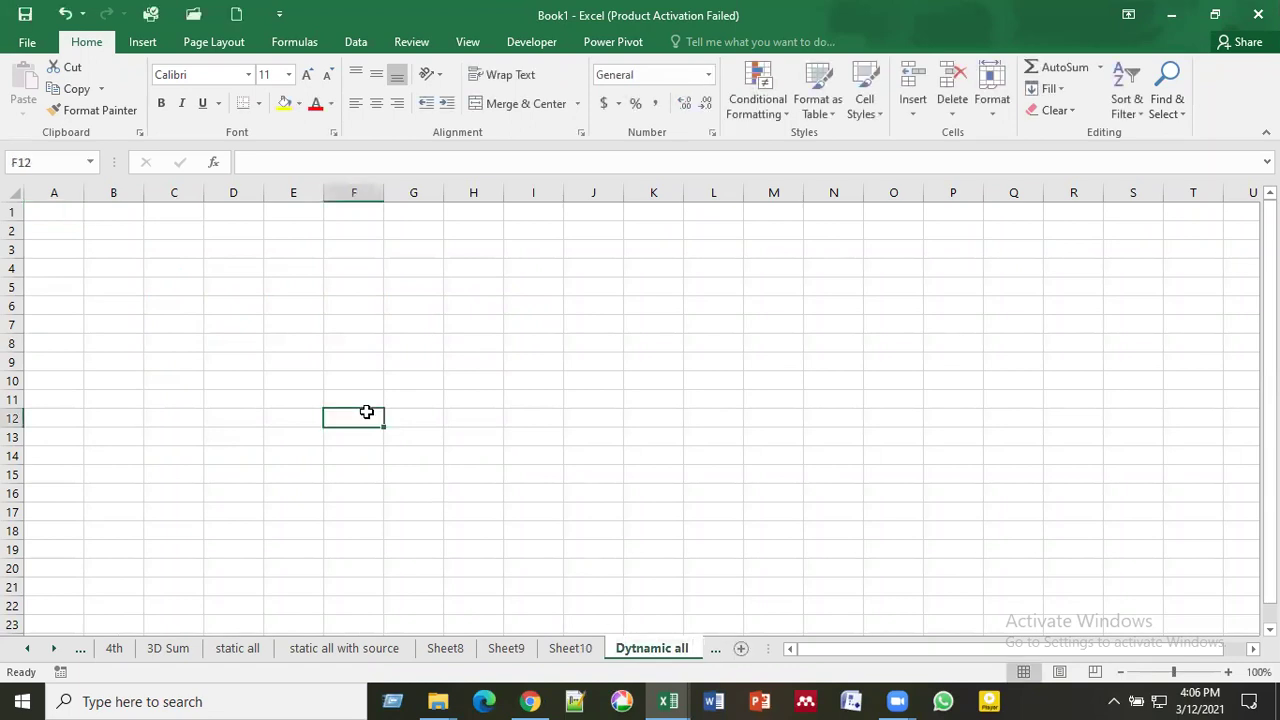
Step: Start a Consolidate at cell G4 of the Dytnamic all sheet, with Average as the function
left_click(444, 648)
left_click(503, 650)
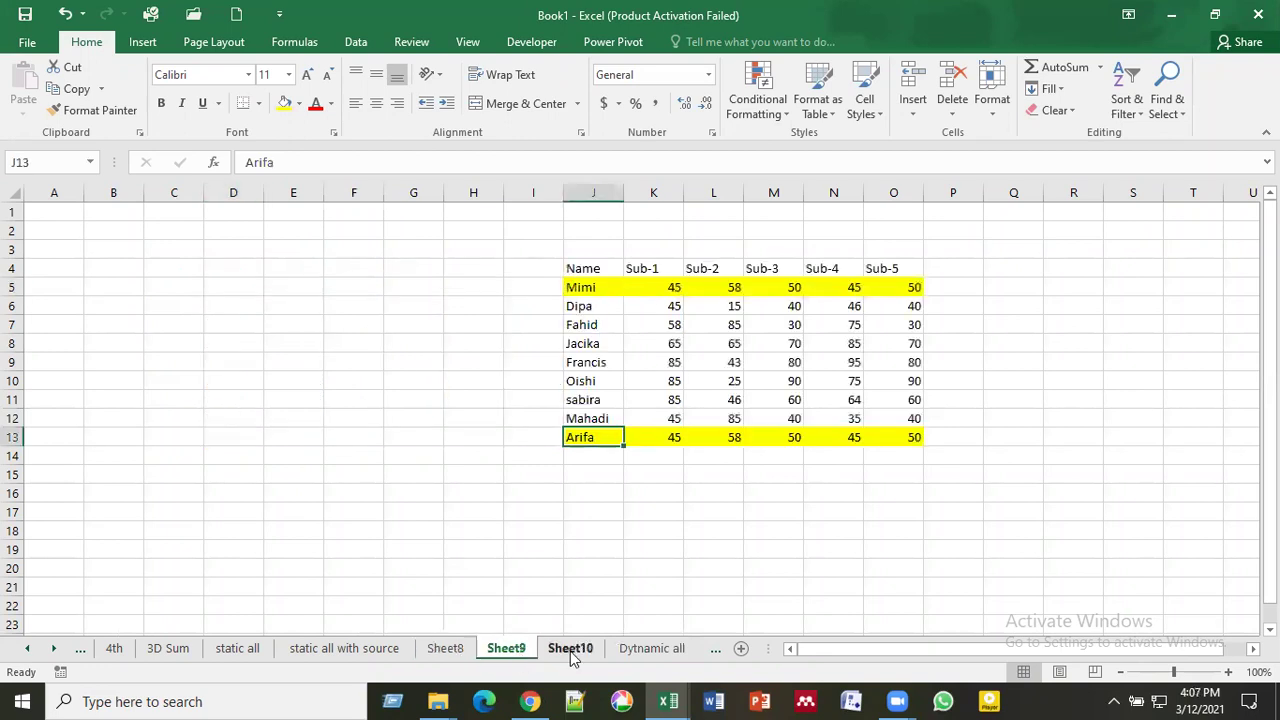
left_click(570, 650)
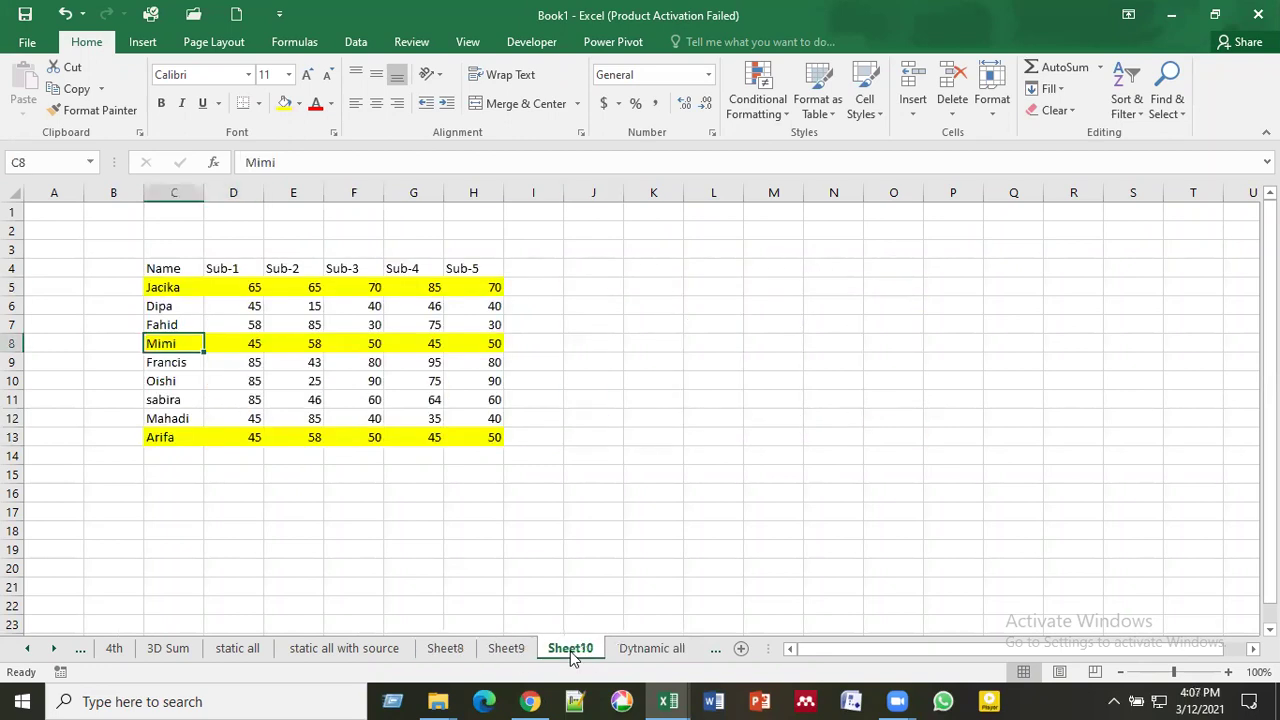
left_click(641, 649)
left_click(259, 286)
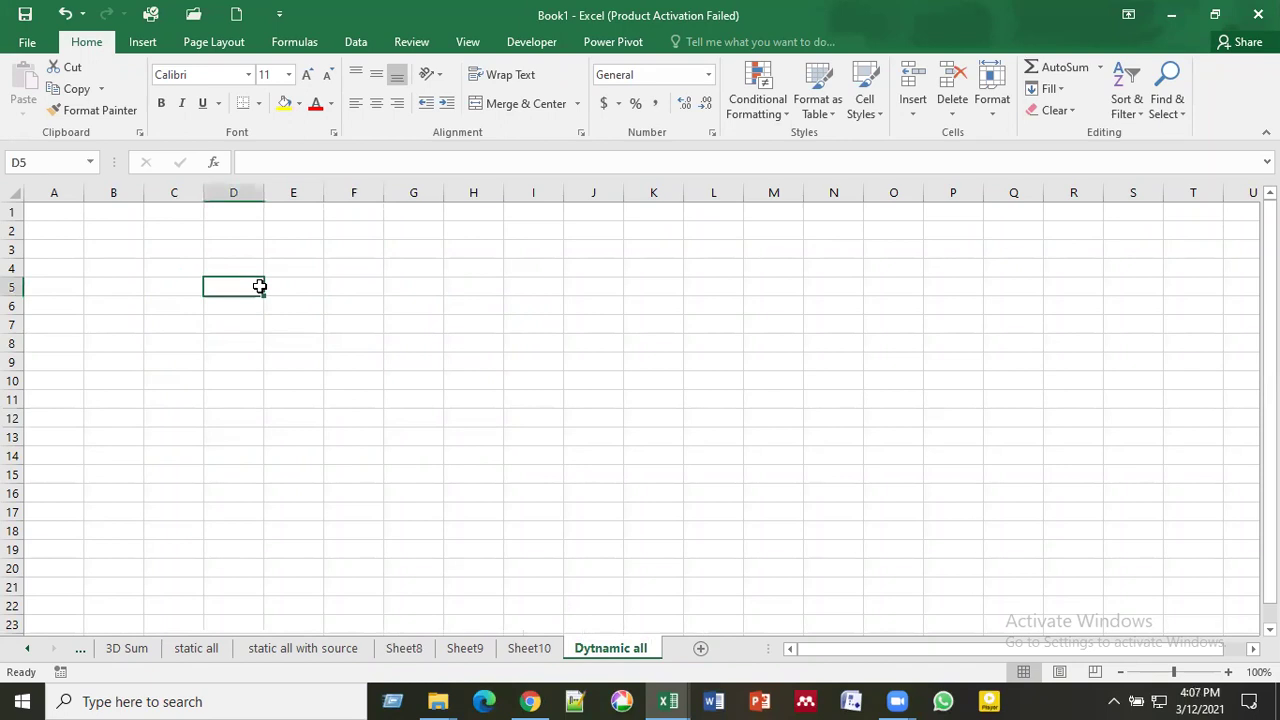
left_click(405, 268)
left_click(356, 44)
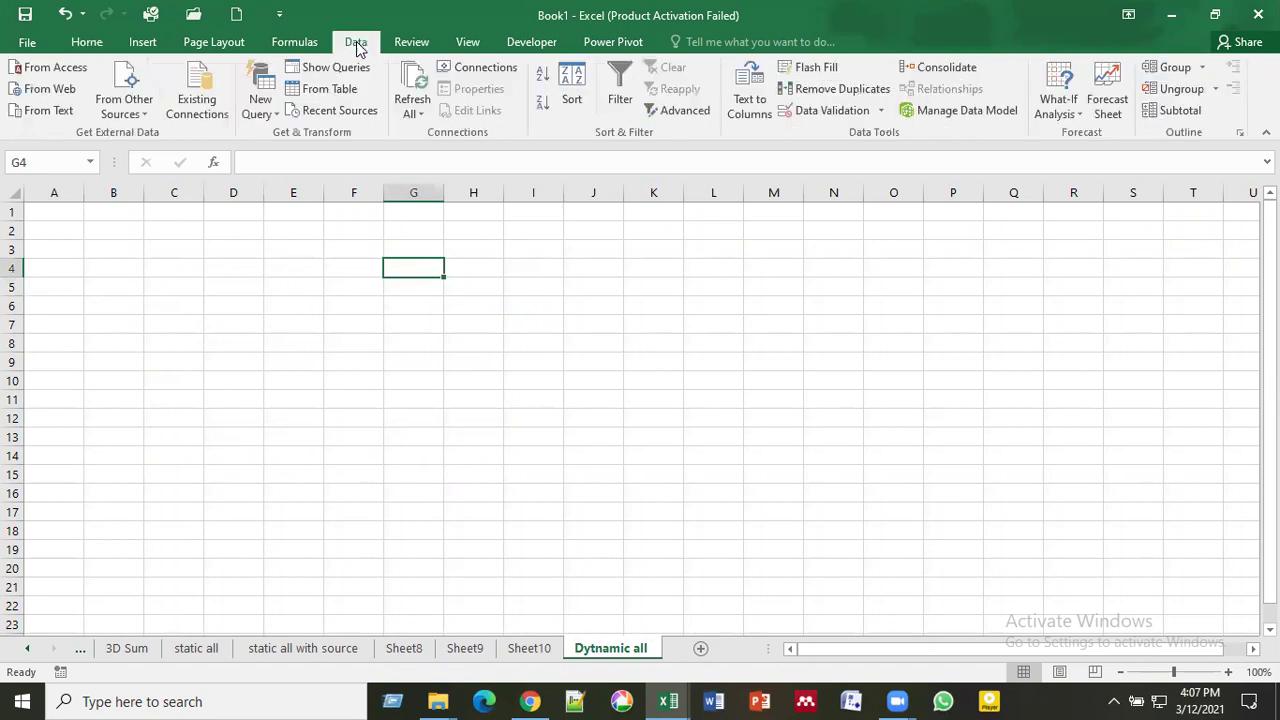
left_click(945, 68)
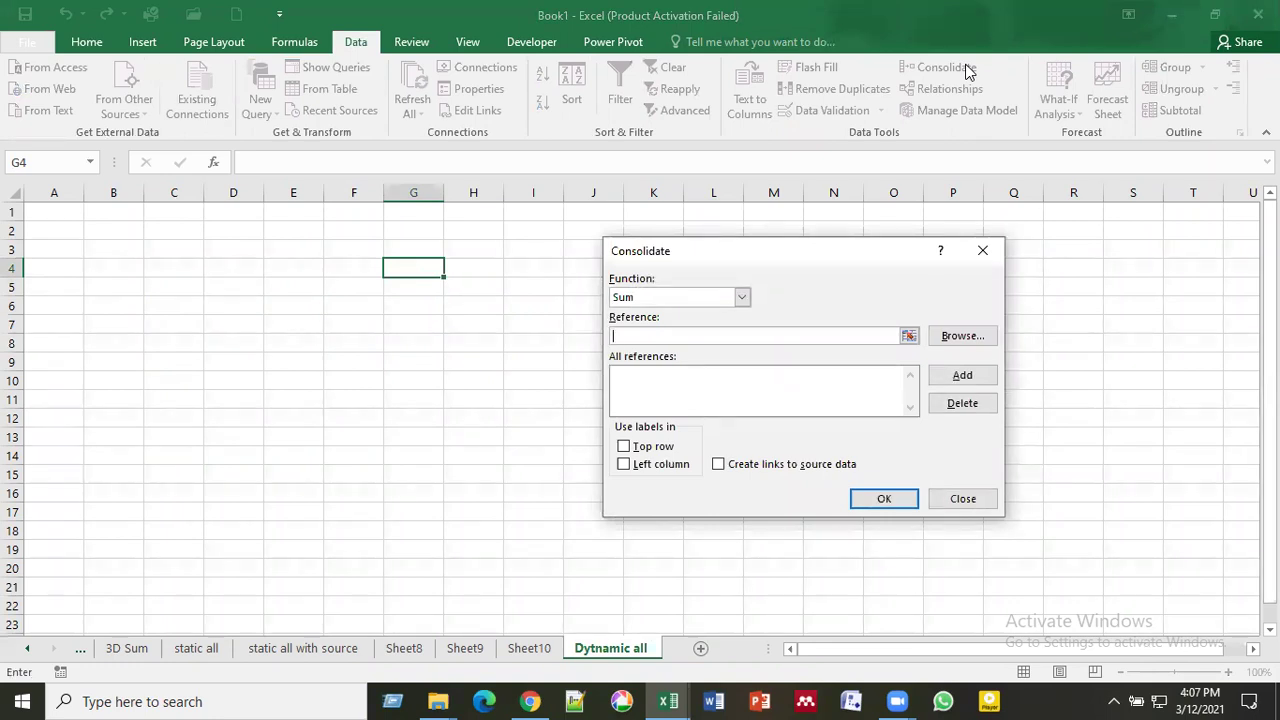
left_click(742, 297)
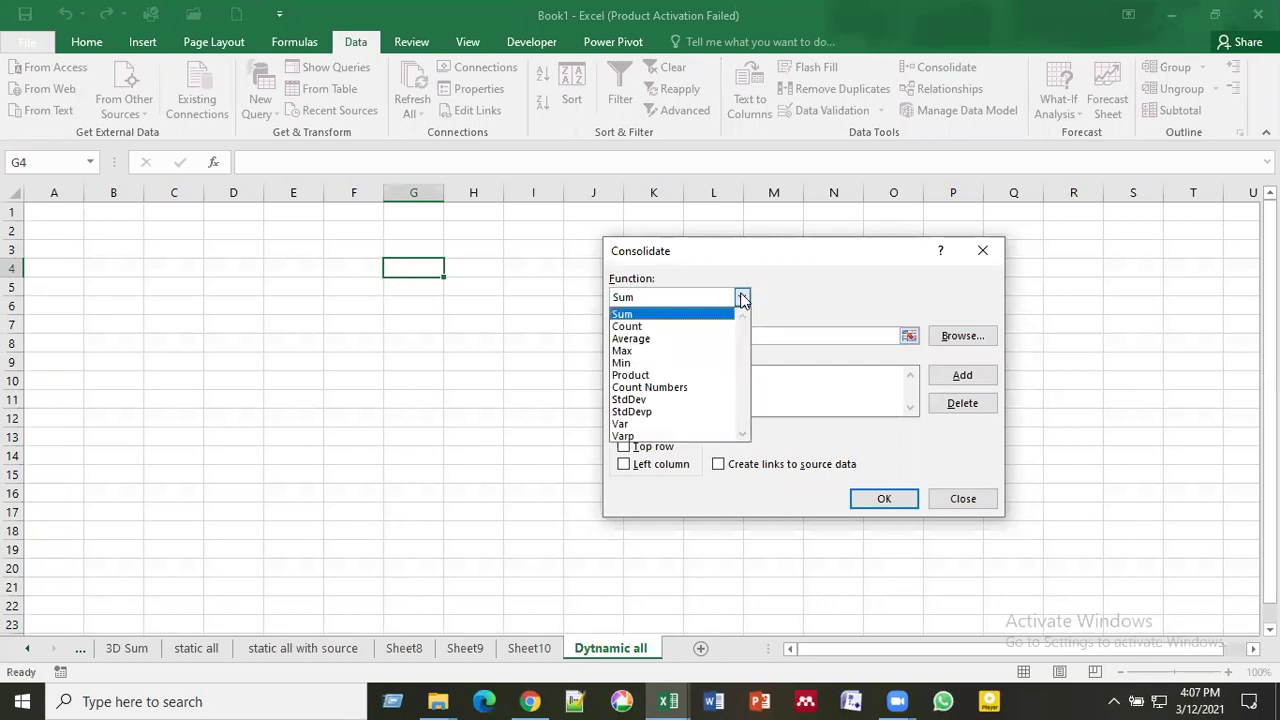
left_click(676, 337)
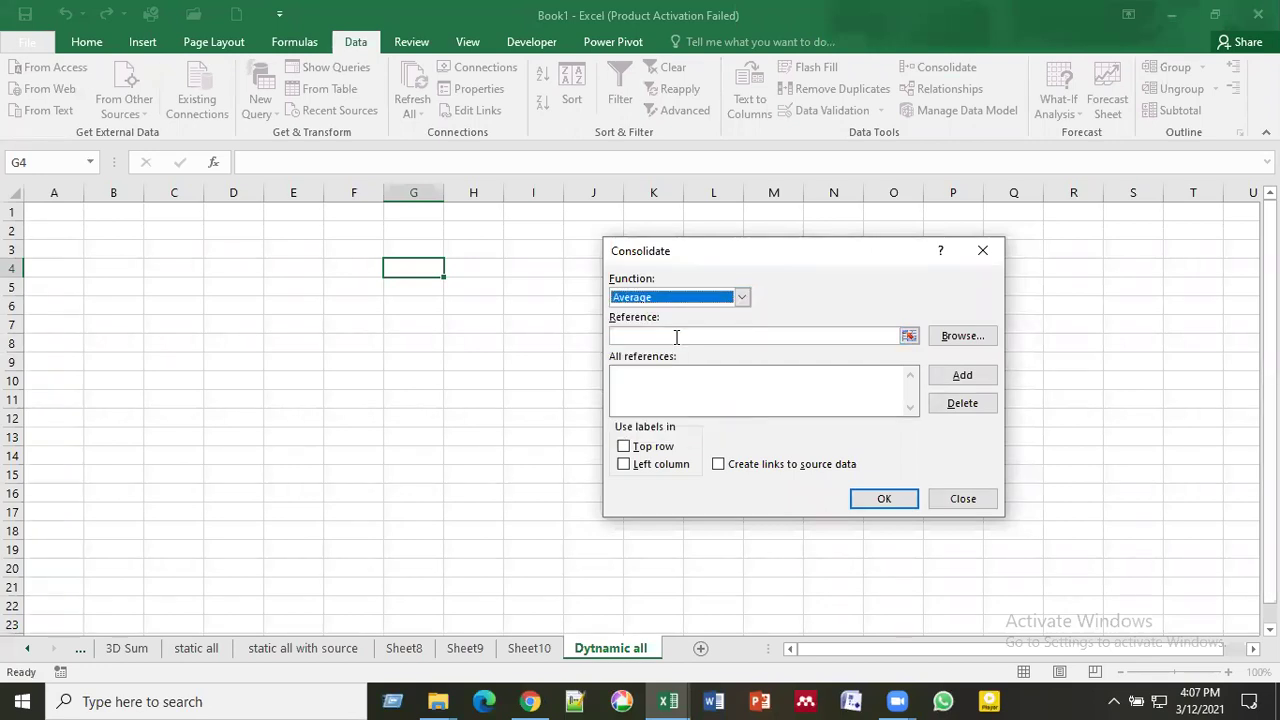
Step: Add the full Sheet8 marks table, Sheet8!$D$4:$I$13, to the consolidation's references
left_click(746, 335)
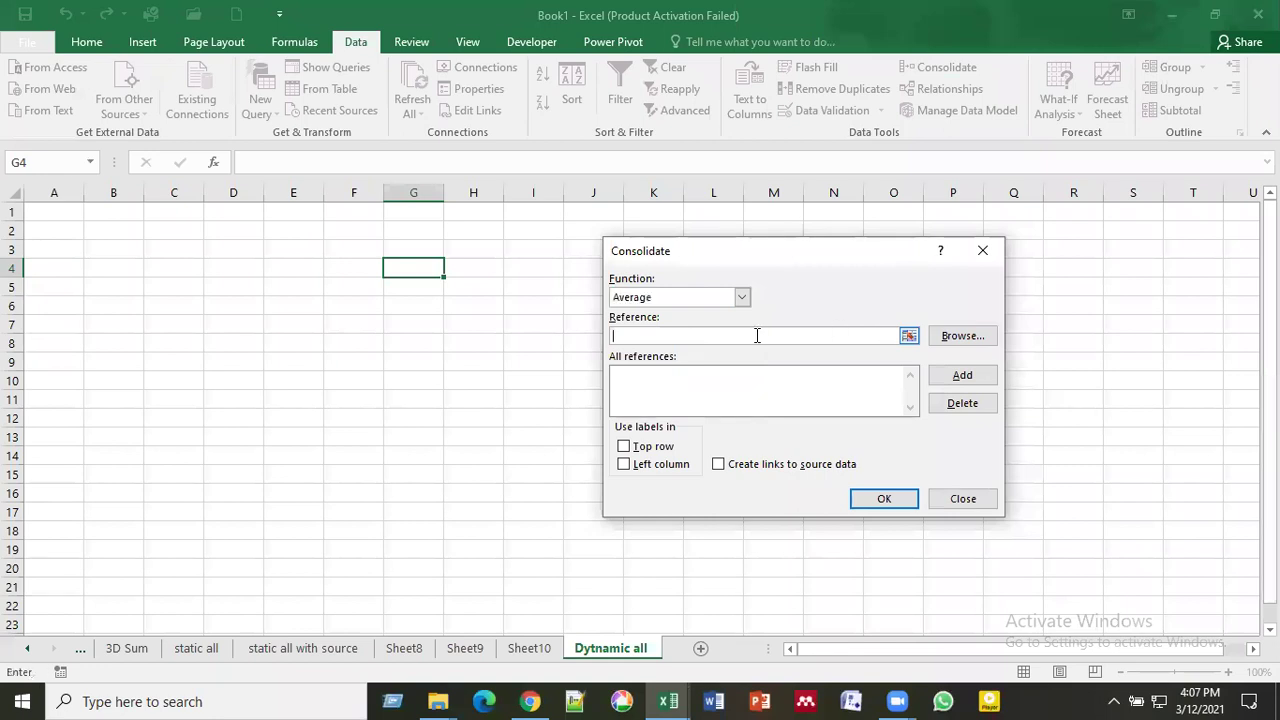
left_click(908, 335)
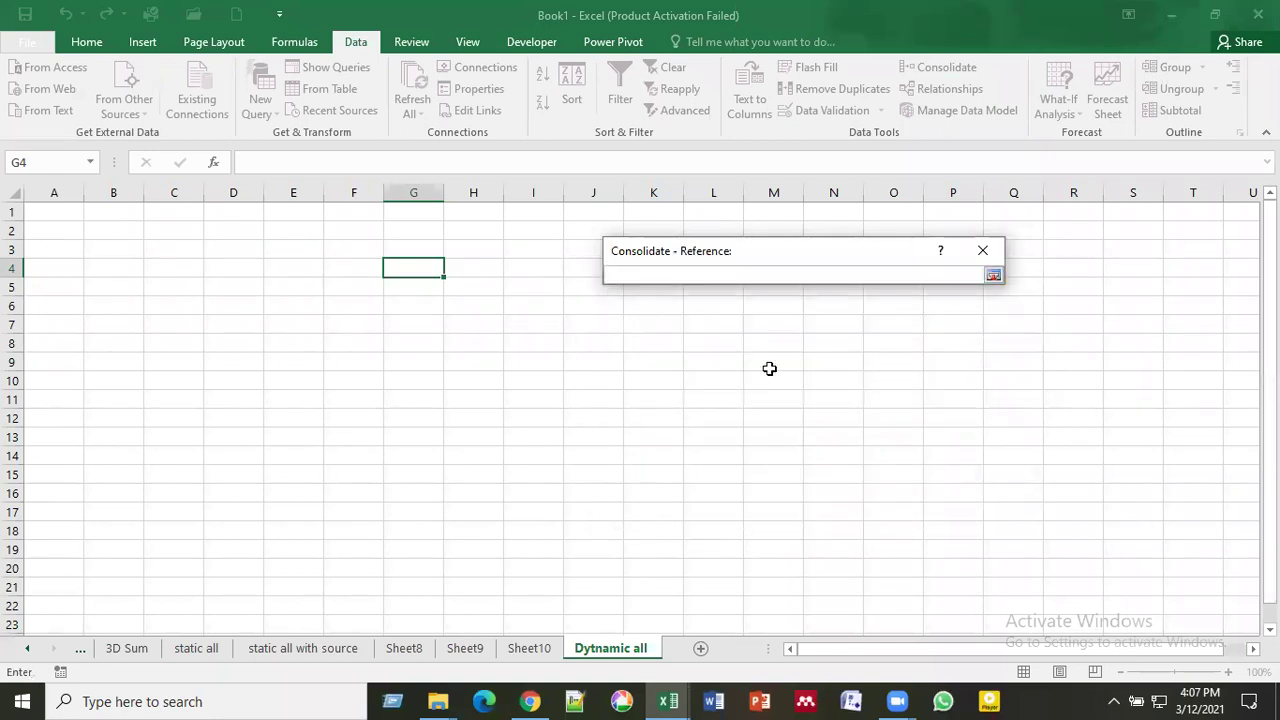
left_click(404, 648)
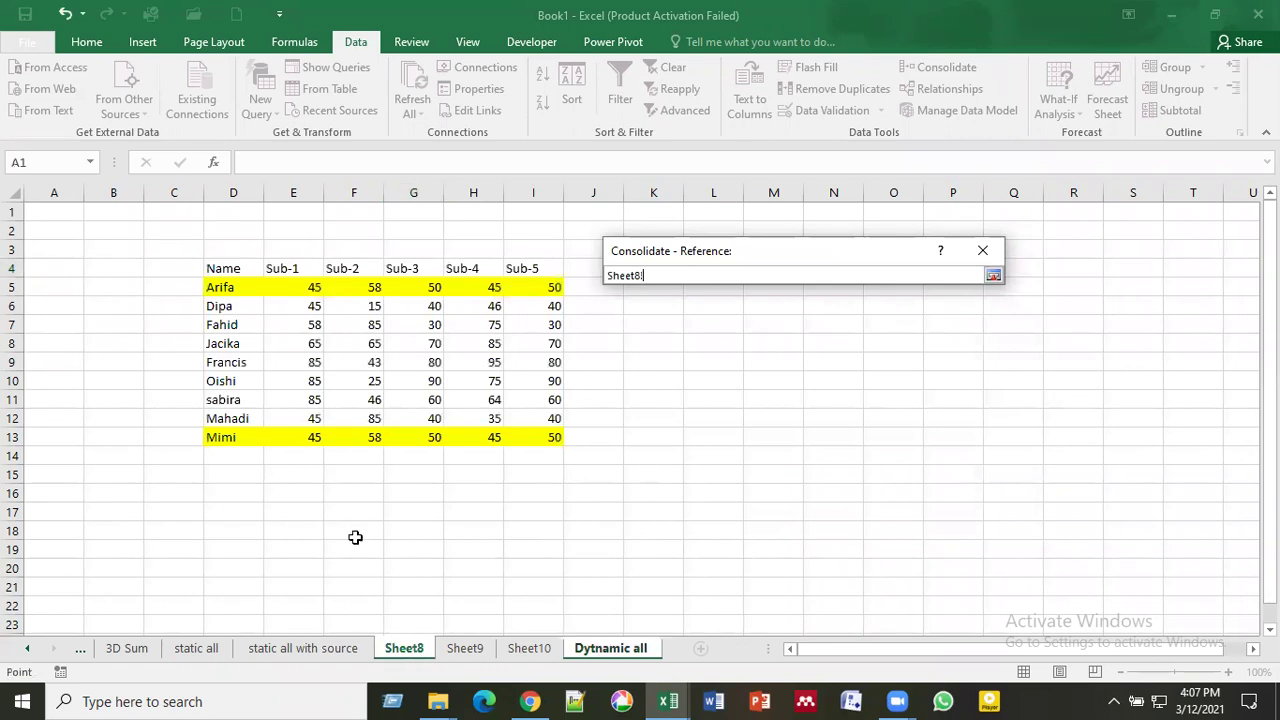
left_click_drag(222, 268, 546, 430)
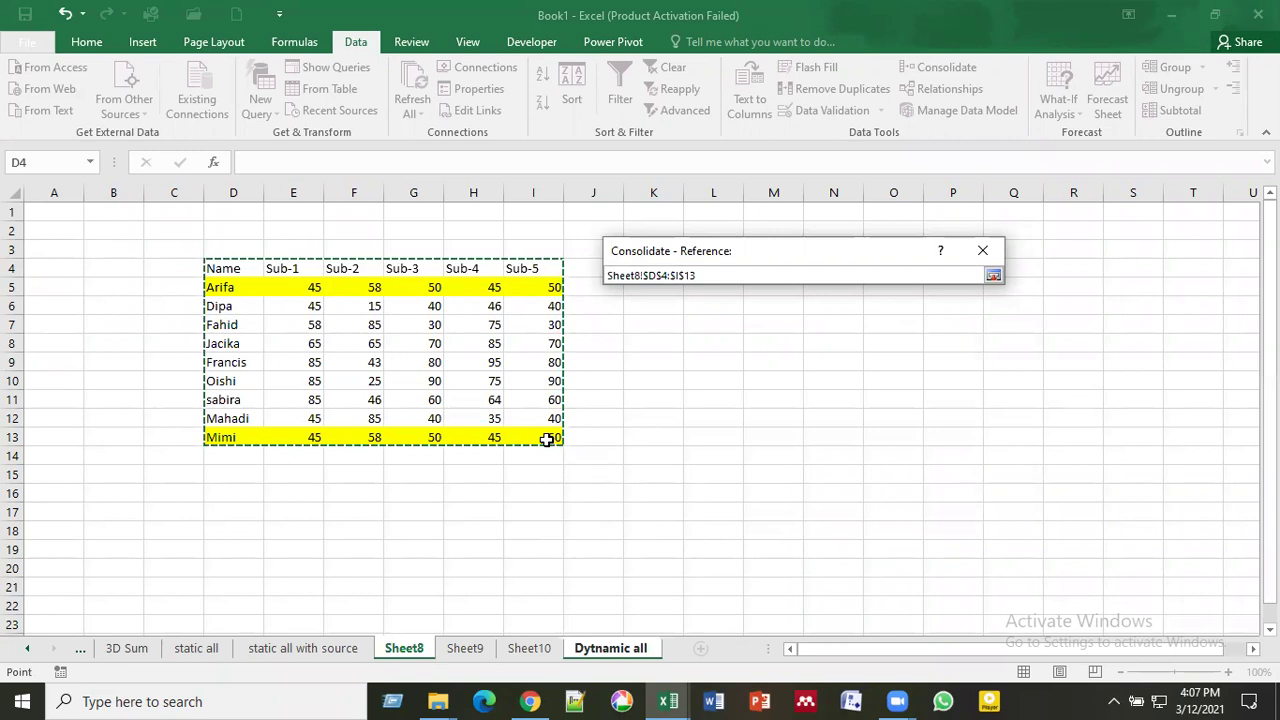
left_click(995, 280)
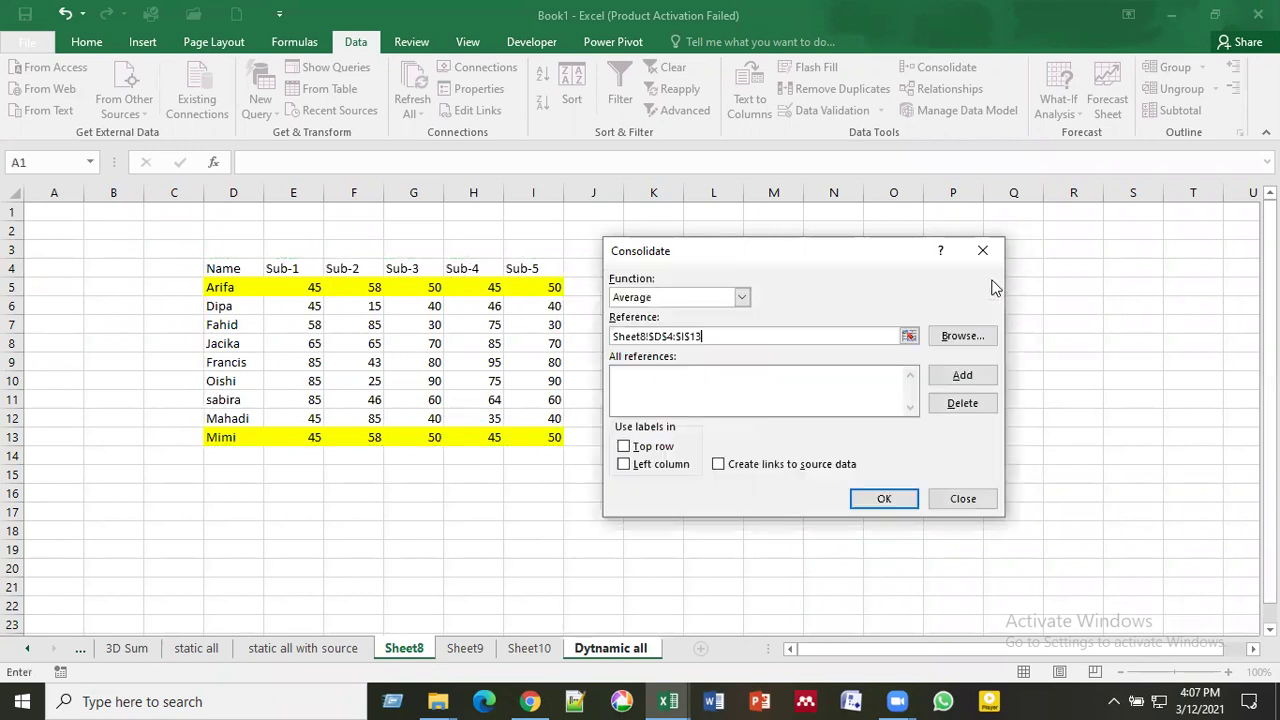
left_click(963, 380)
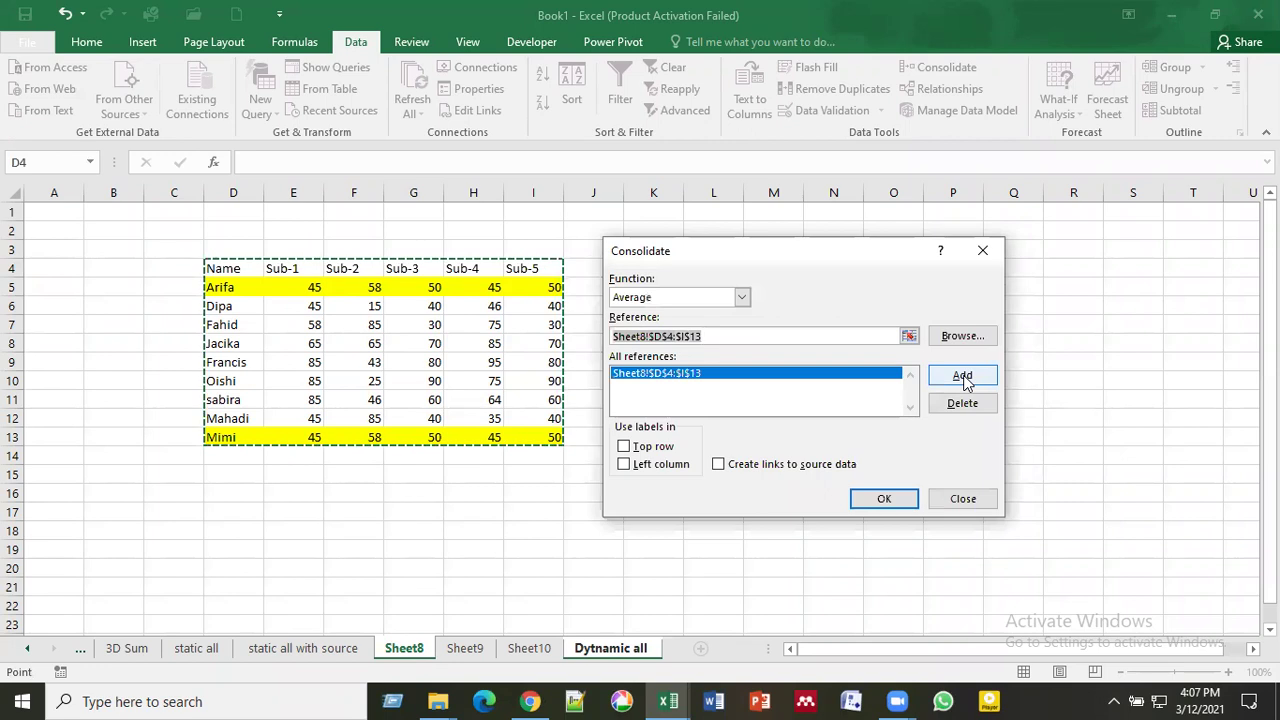
Step: Add the full Sheet9 marks table, Sheet9!$J$4:$O$13, to the consolidation's references
left_click(909, 337)
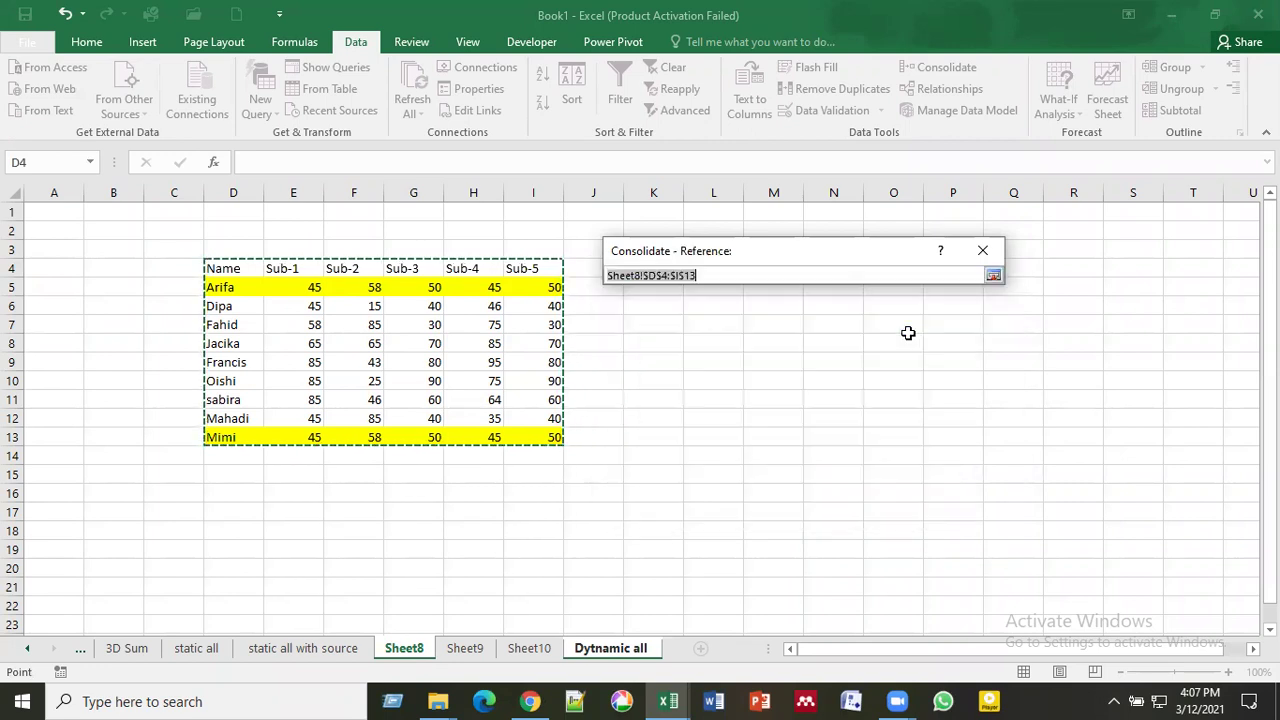
left_click(464, 648)
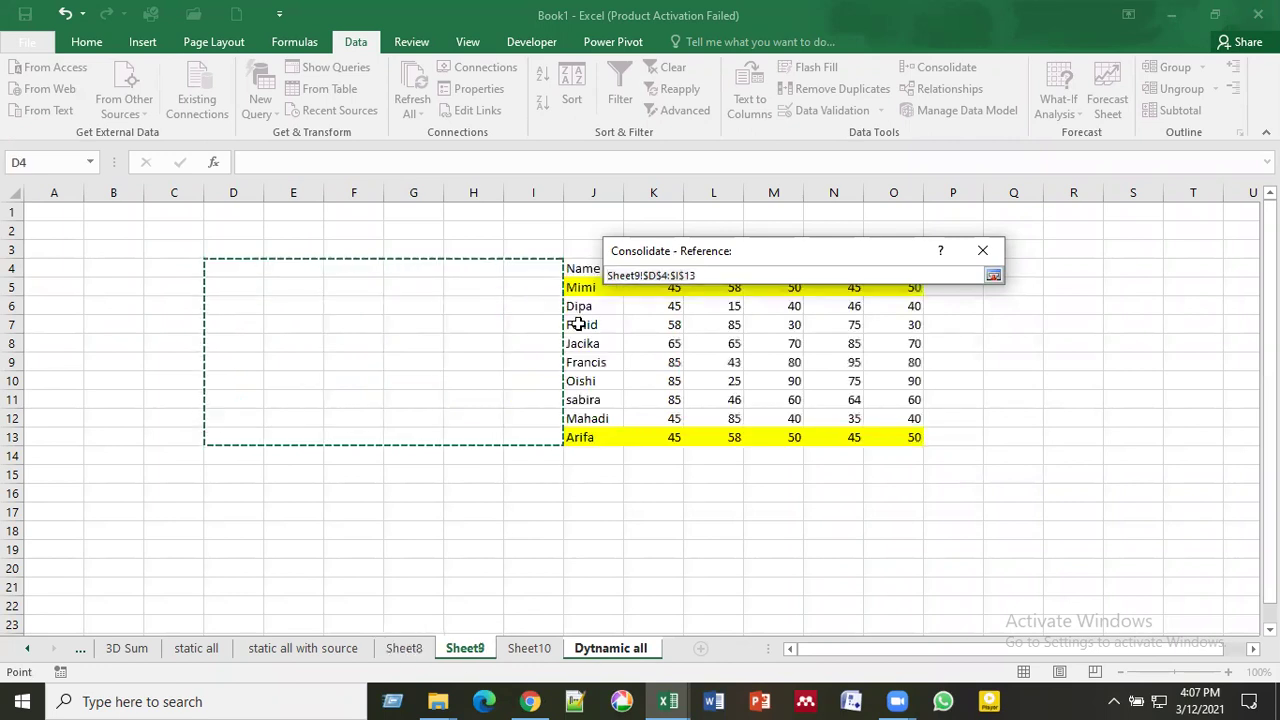
left_click(571, 267)
left_click_drag(854, 383, 909, 434)
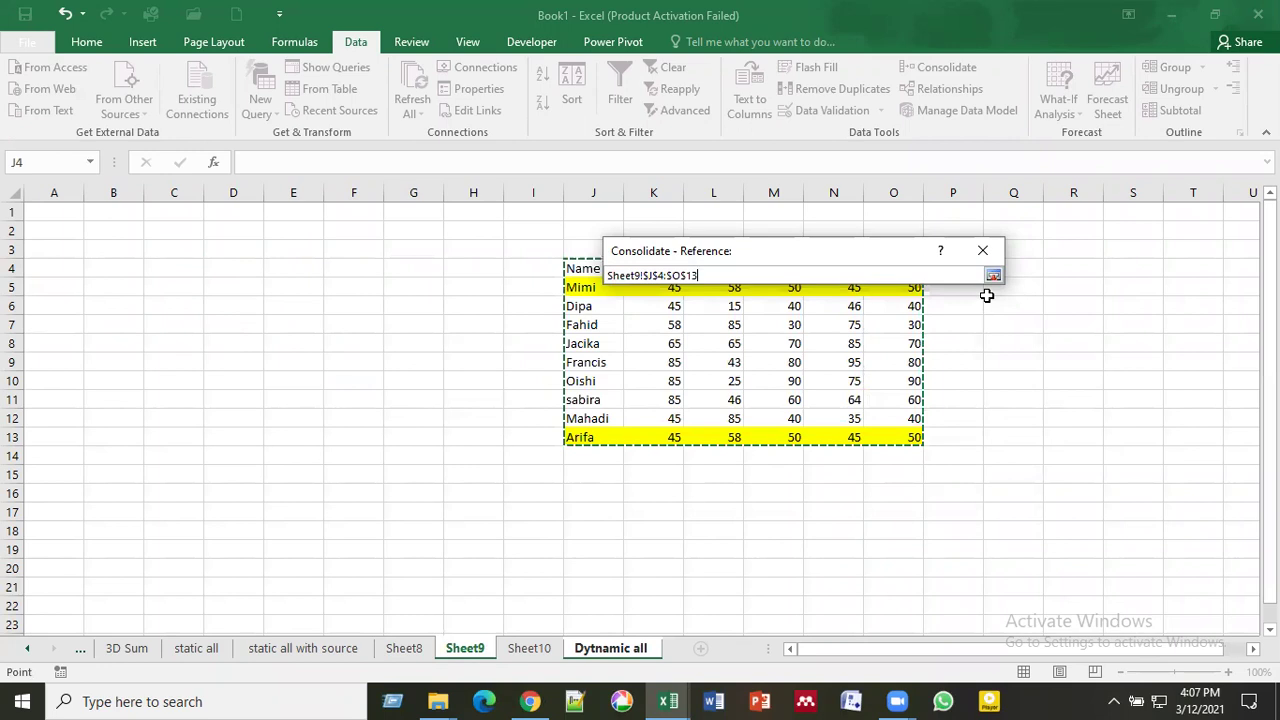
left_click(994, 276)
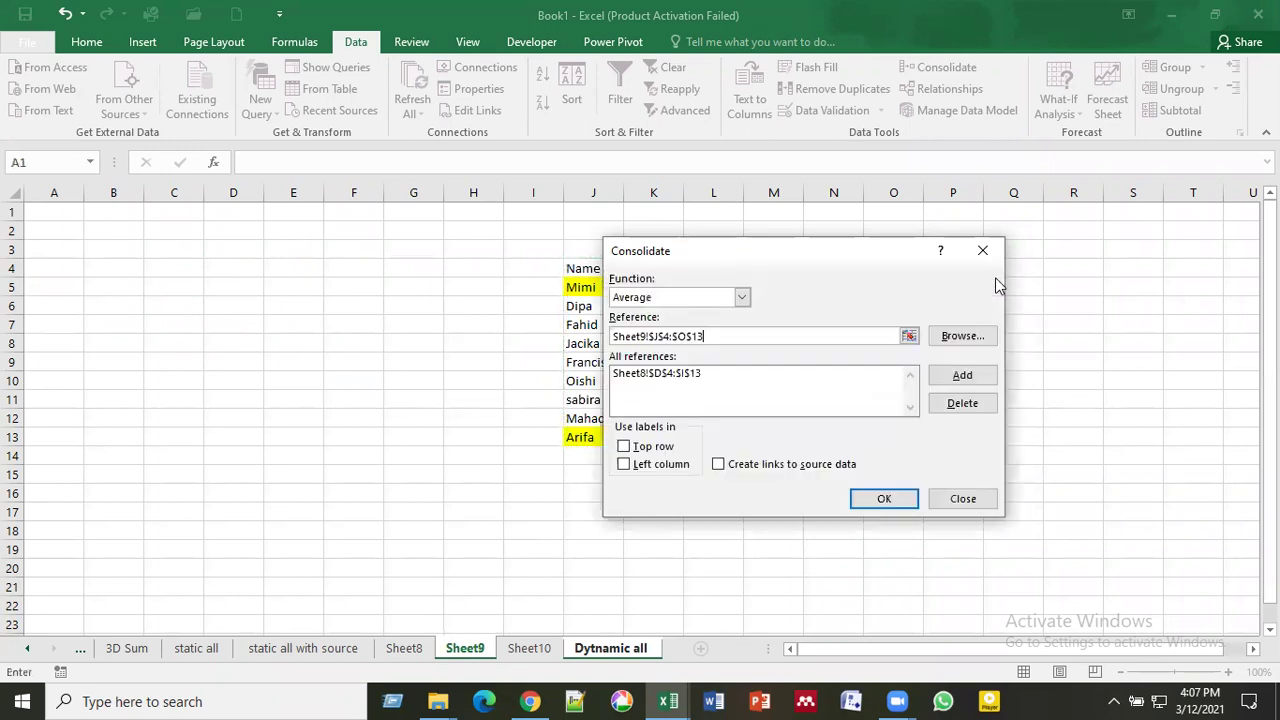
left_click(960, 376)
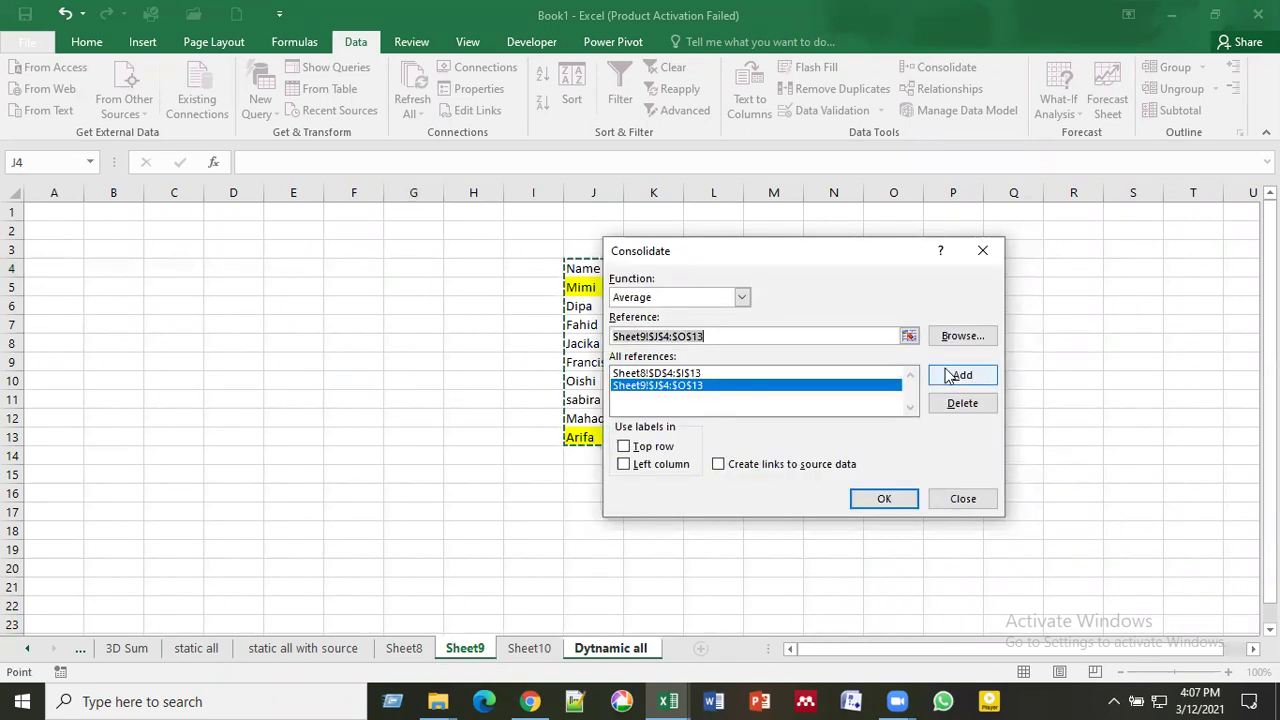
Step: Add the full Sheet10 marks table, Sheet10!$C$4:$H$13, to the consolidation's references
left_click(909, 338)
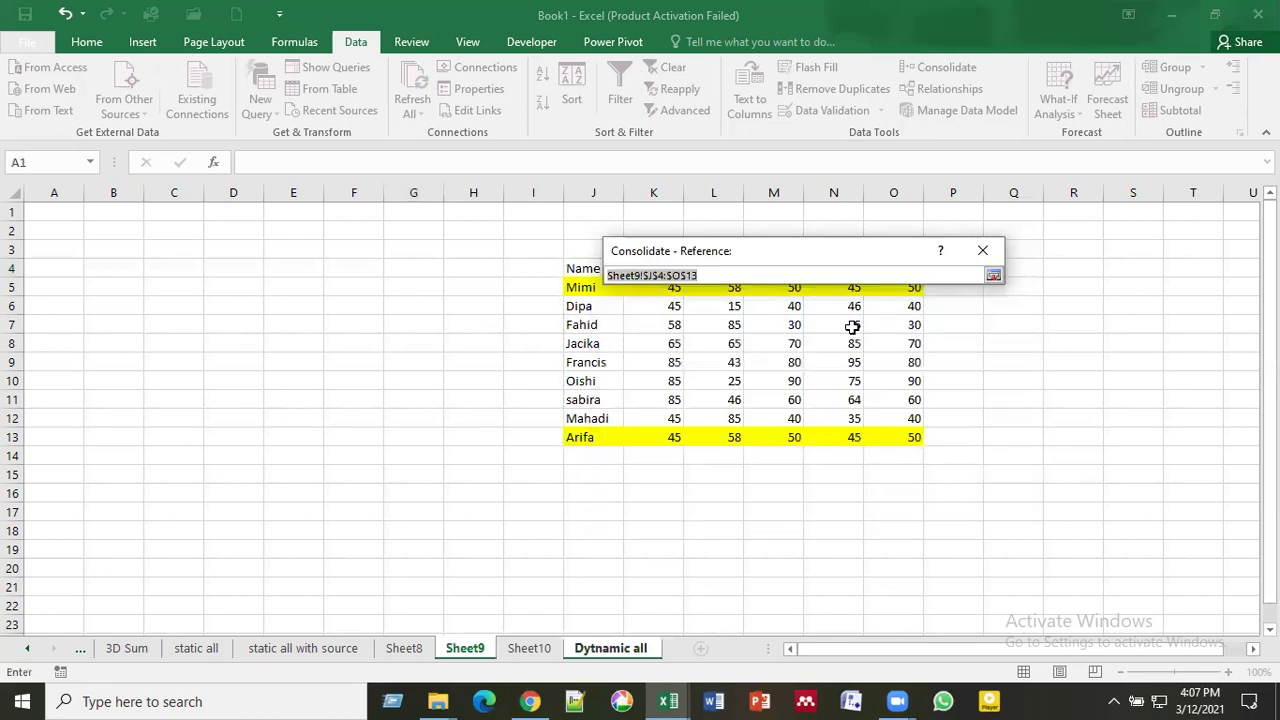
left_click(527, 650)
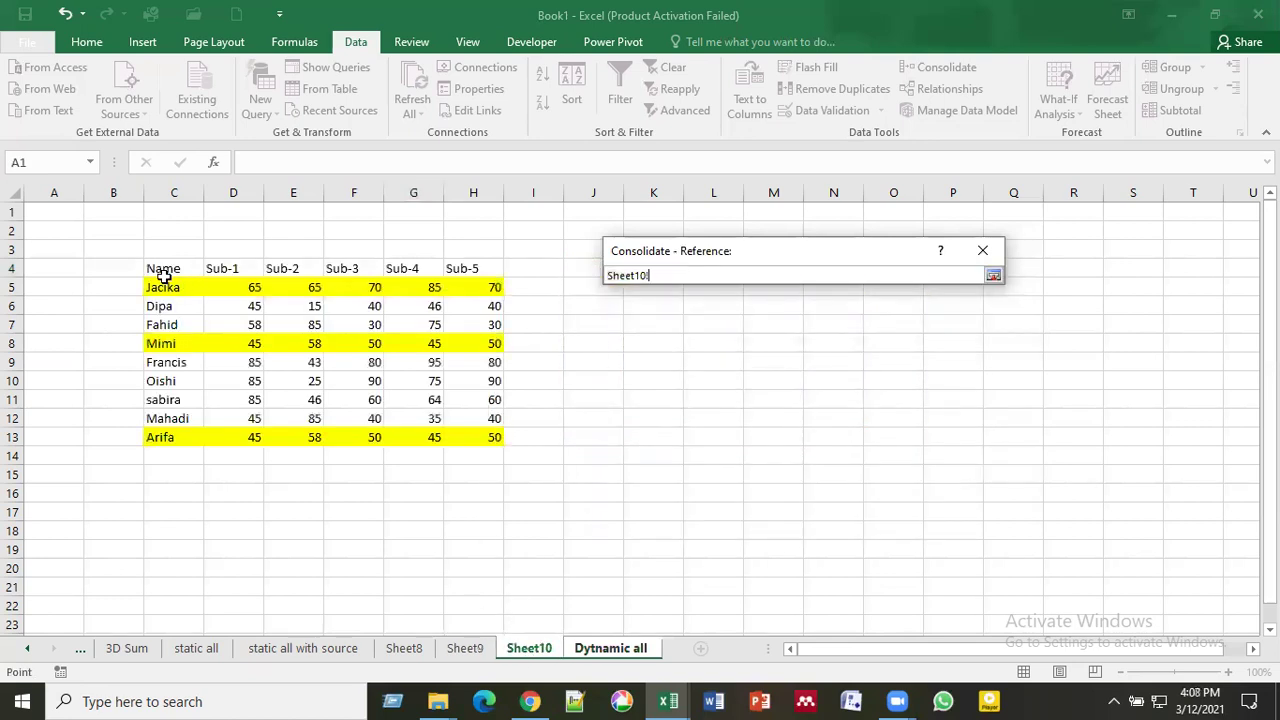
left_click_drag(160, 272, 462, 440)
left_click(995, 276)
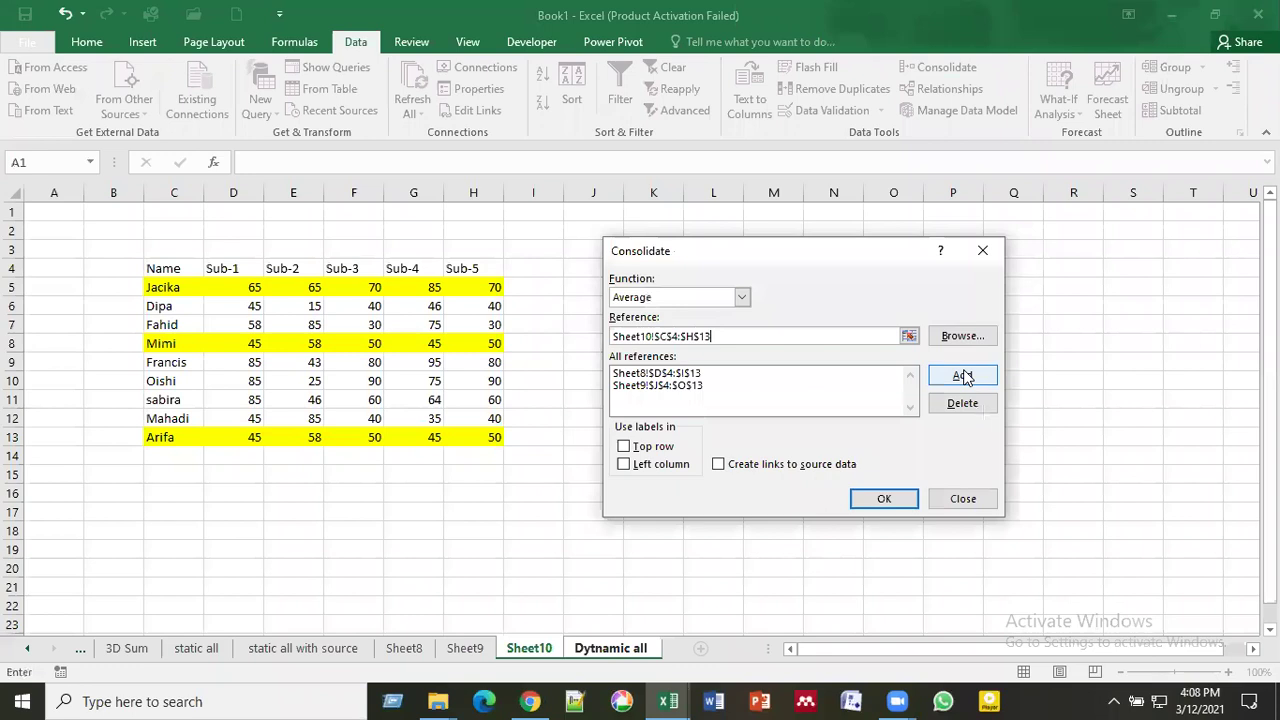
left_click(962, 376)
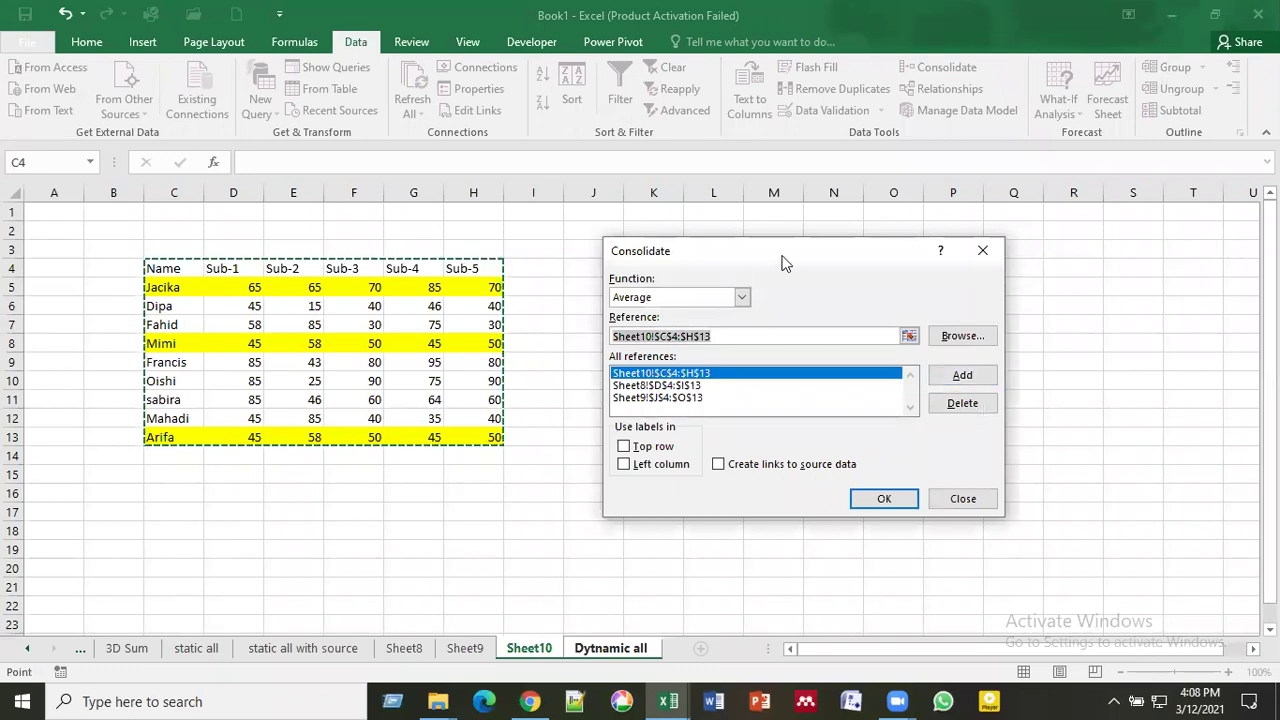
Step: Run the Average consolidation using labels from the top row and left column, with links to the source data
left_click(743, 297)
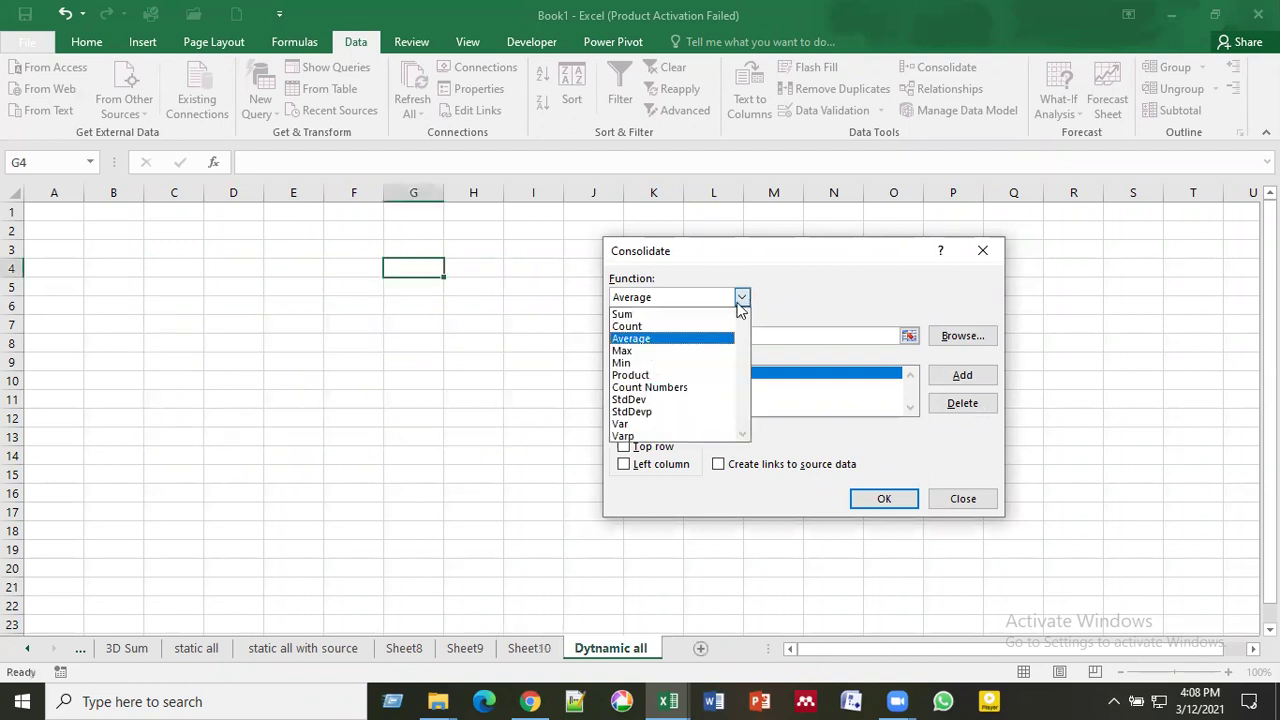
left_click(688, 338)
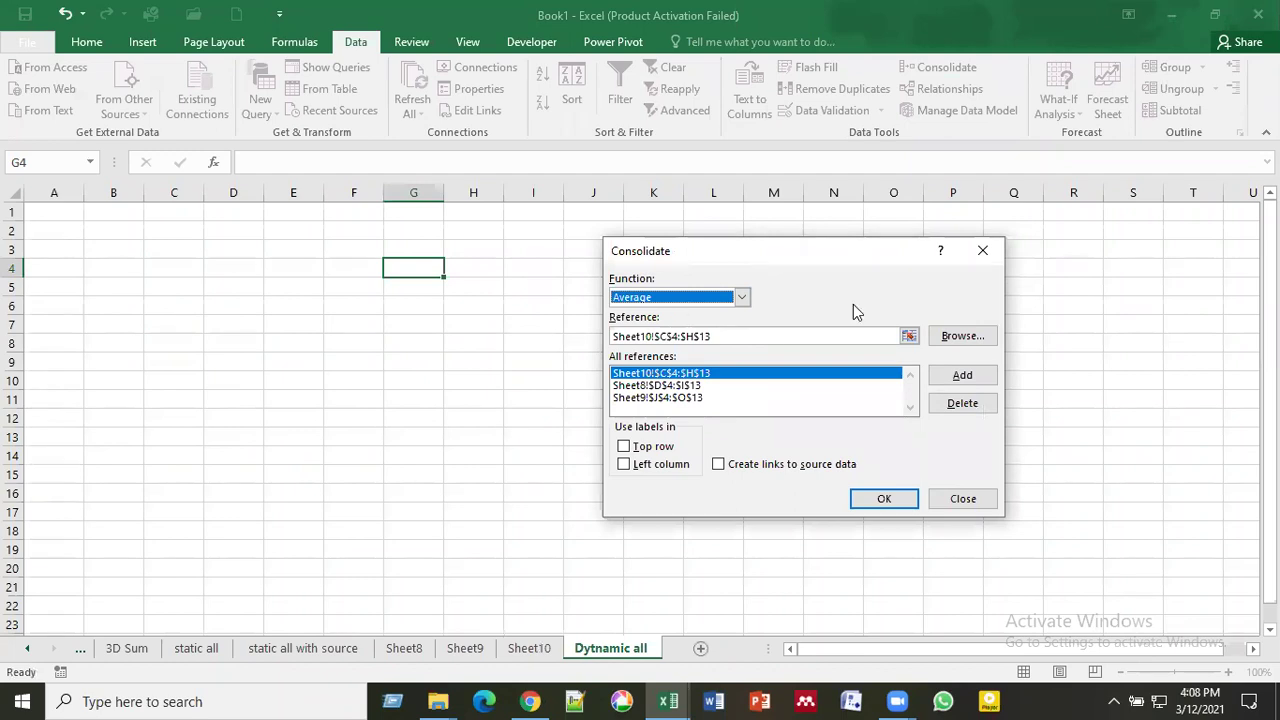
left_click(624, 447)
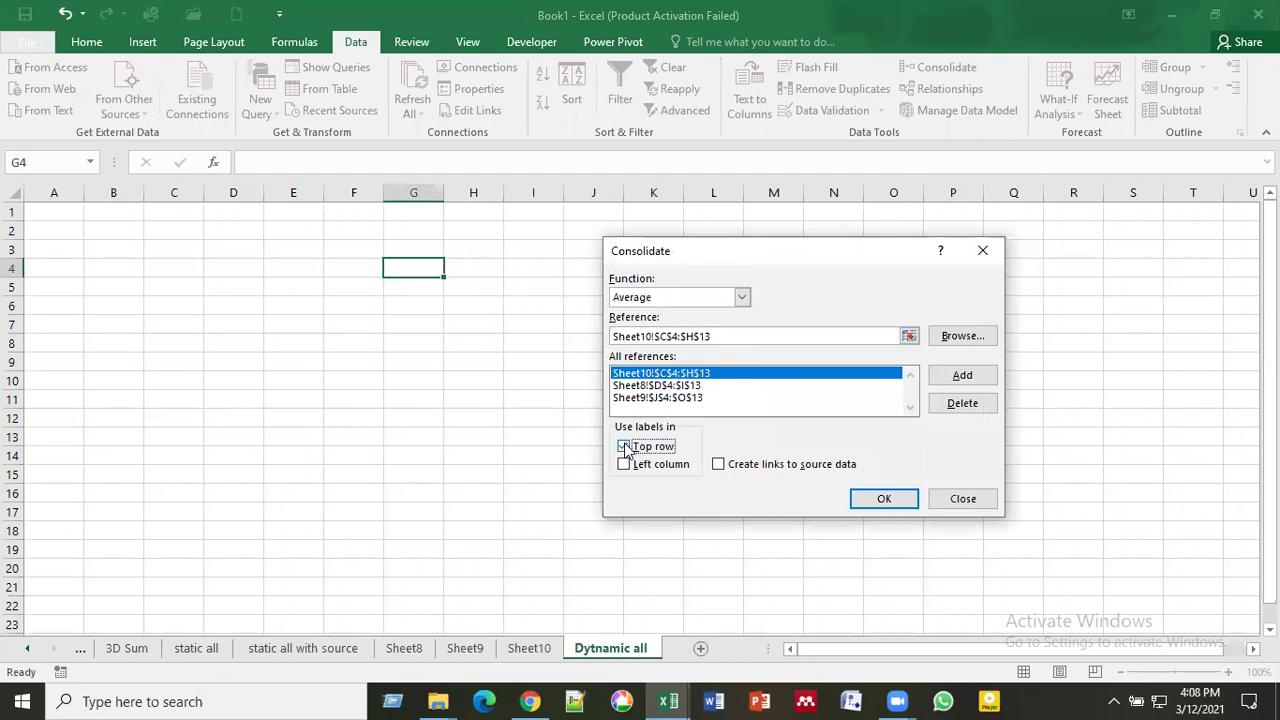
left_click(624, 465)
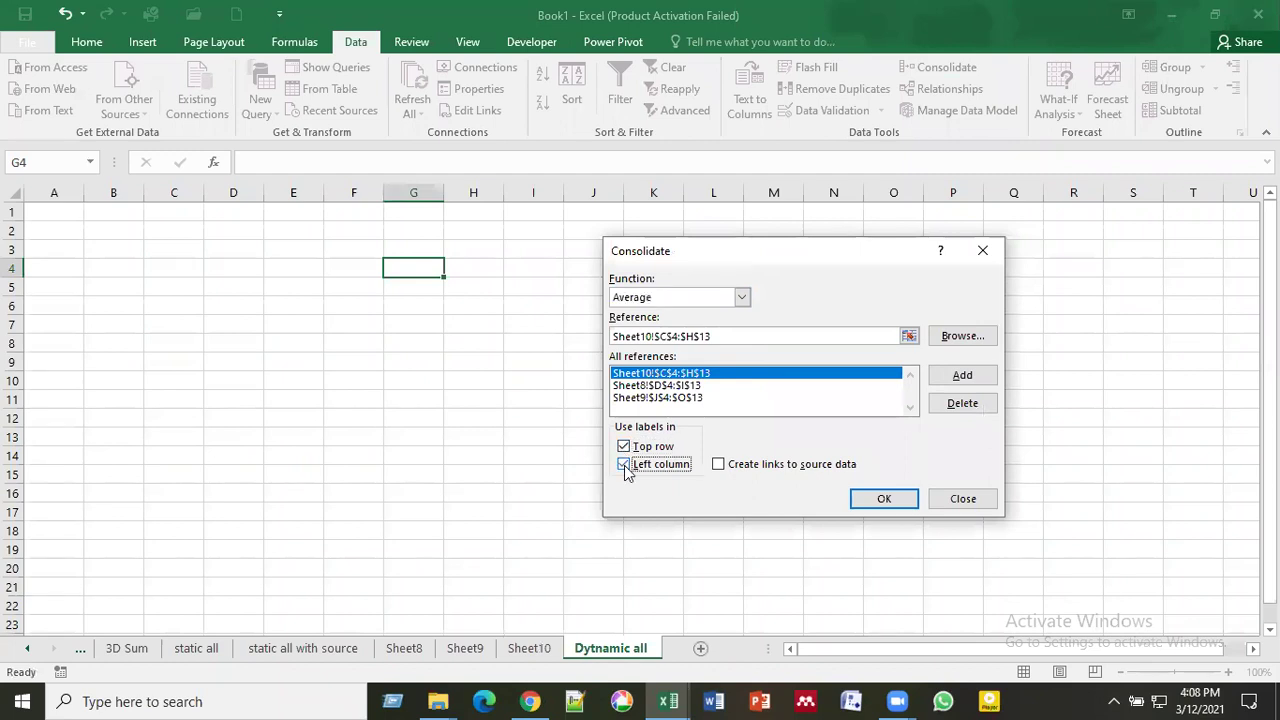
left_click(718, 465)
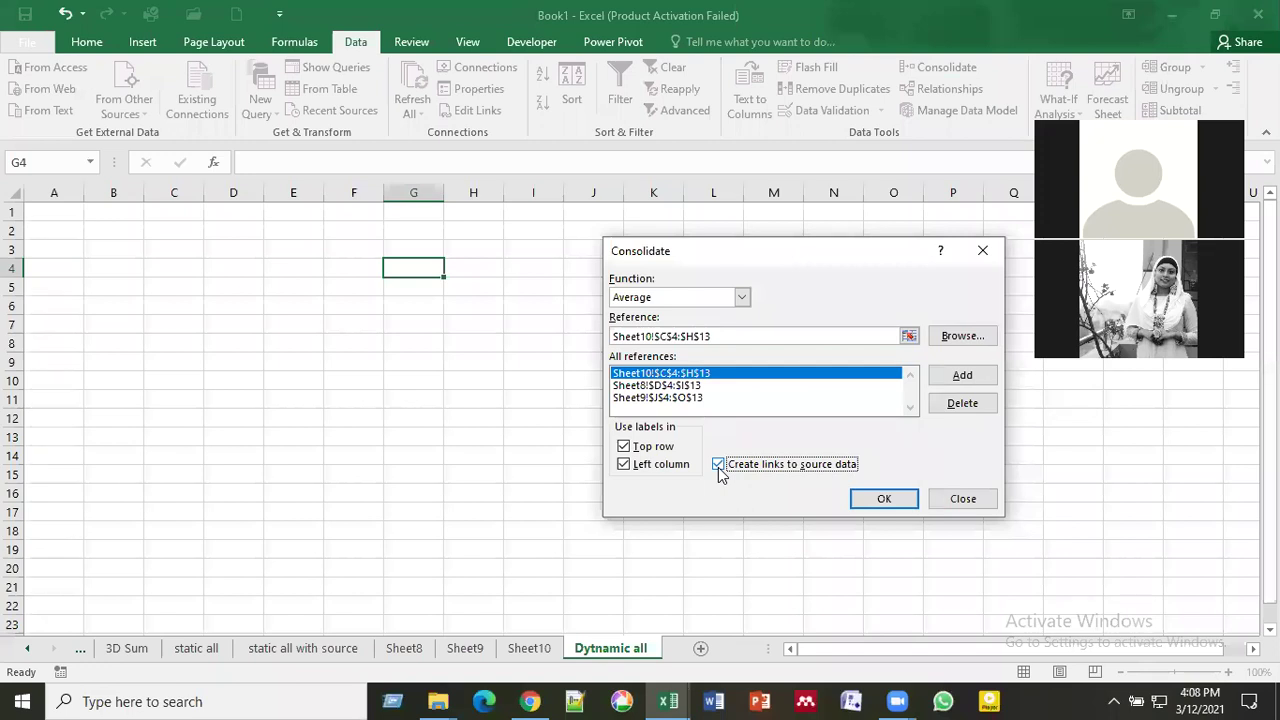
left_click(867, 501)
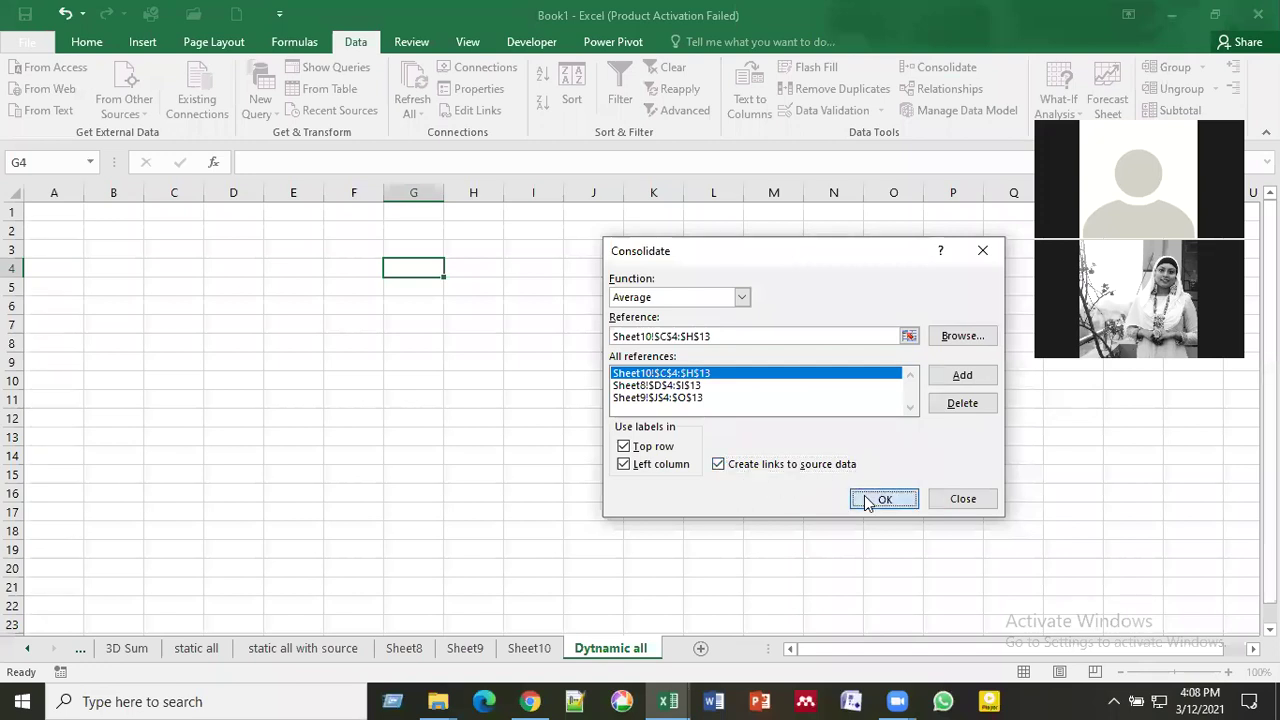
left_click(545, 510)
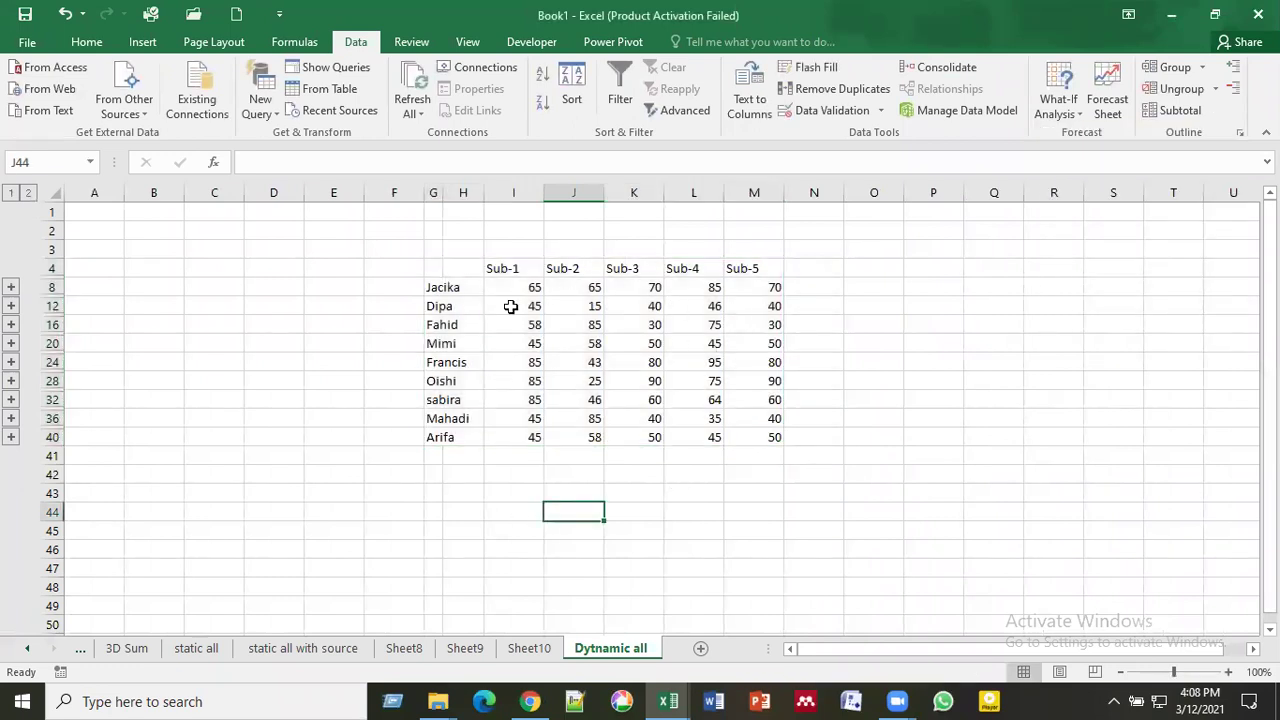
Step: Compare the student order in the Dytnamic all results with the marks table on Sheet10
left_click(514, 288)
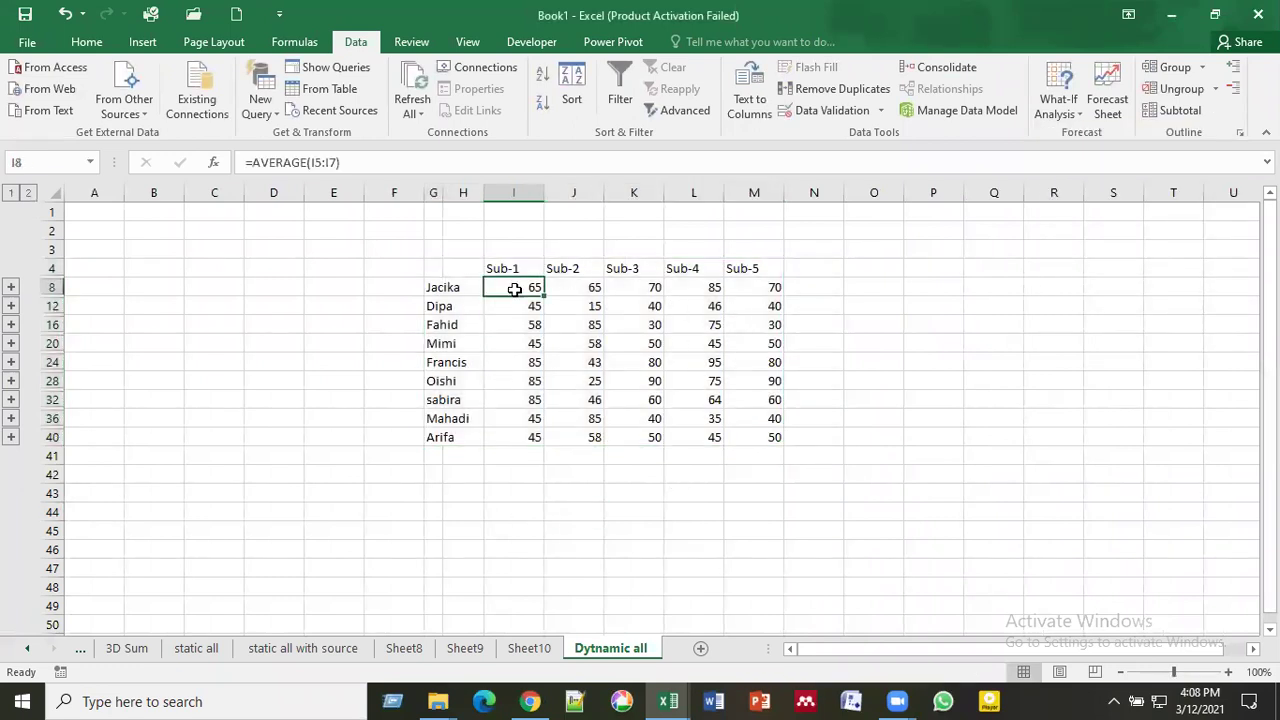
left_click(530, 649)
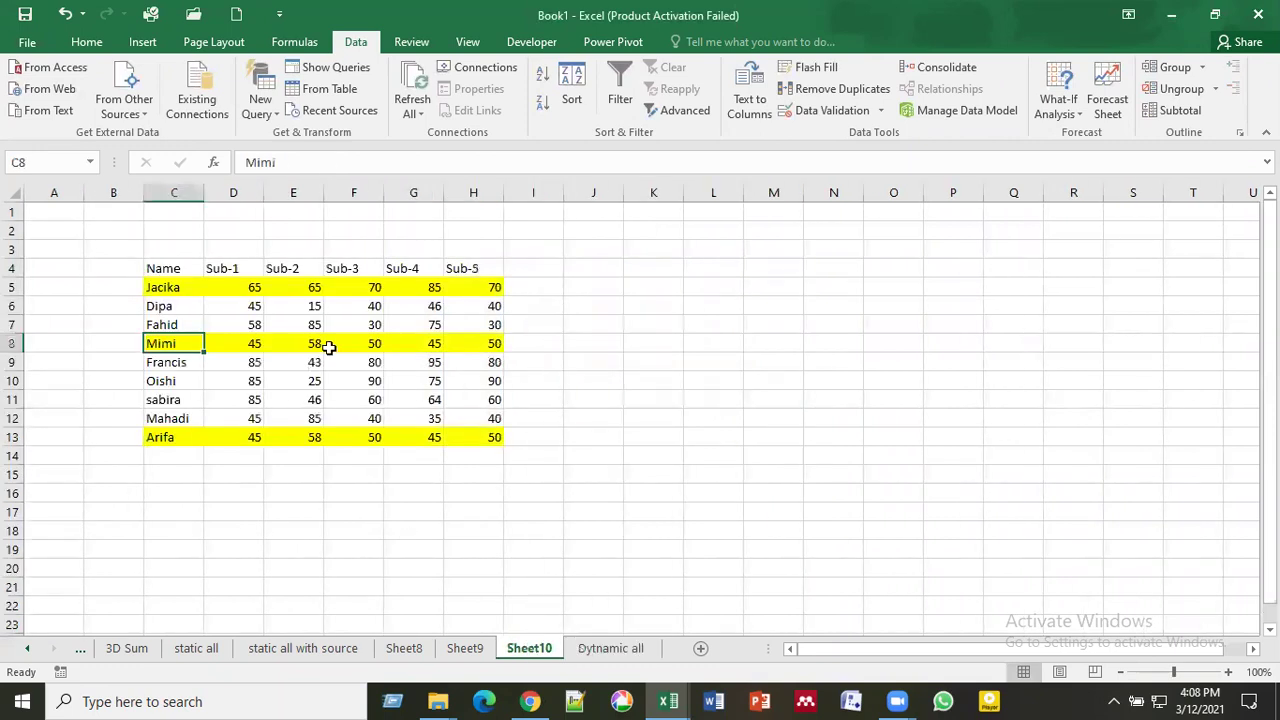
left_click(609, 647)
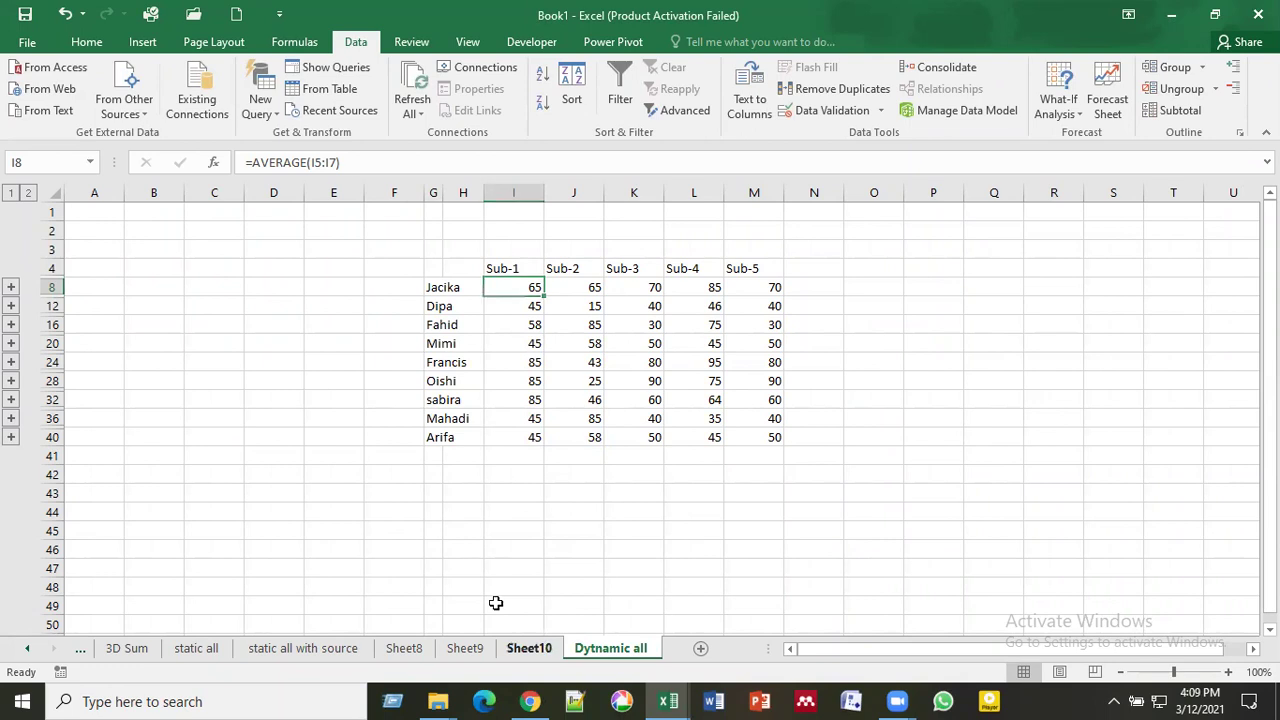
key("ctrl+Page_Up")
left_click(186, 285)
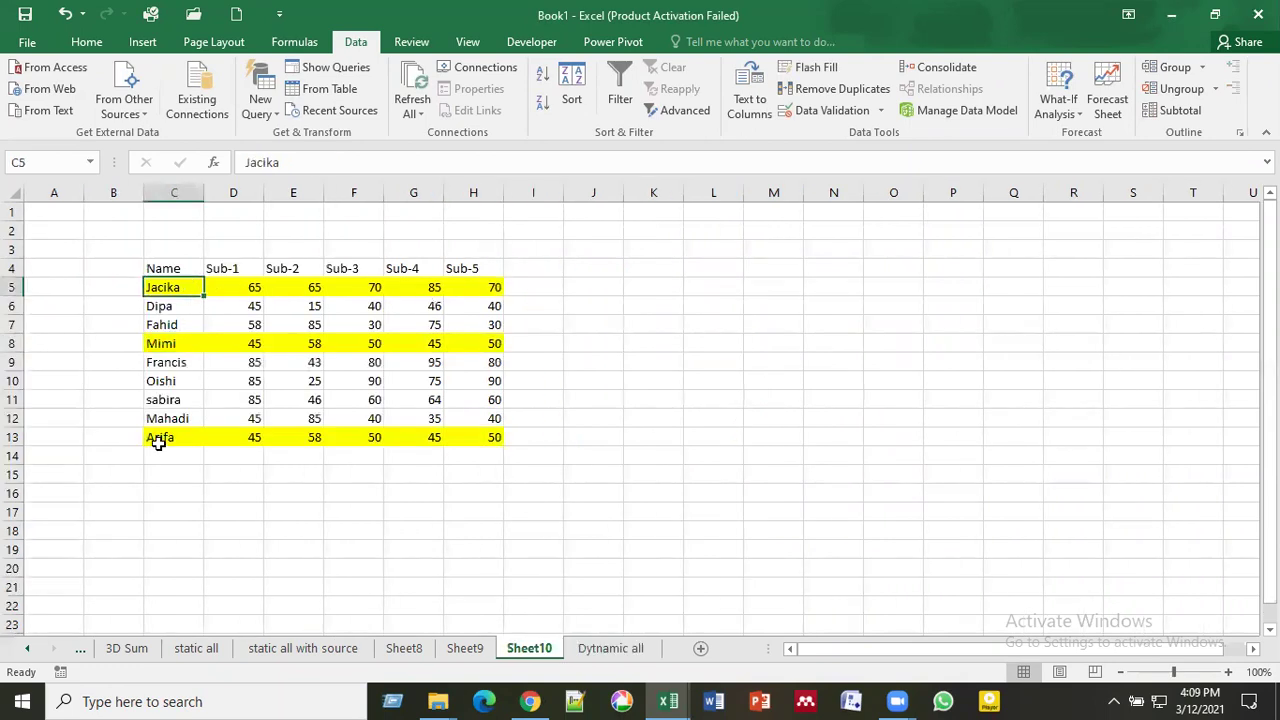
left_click(613, 648)
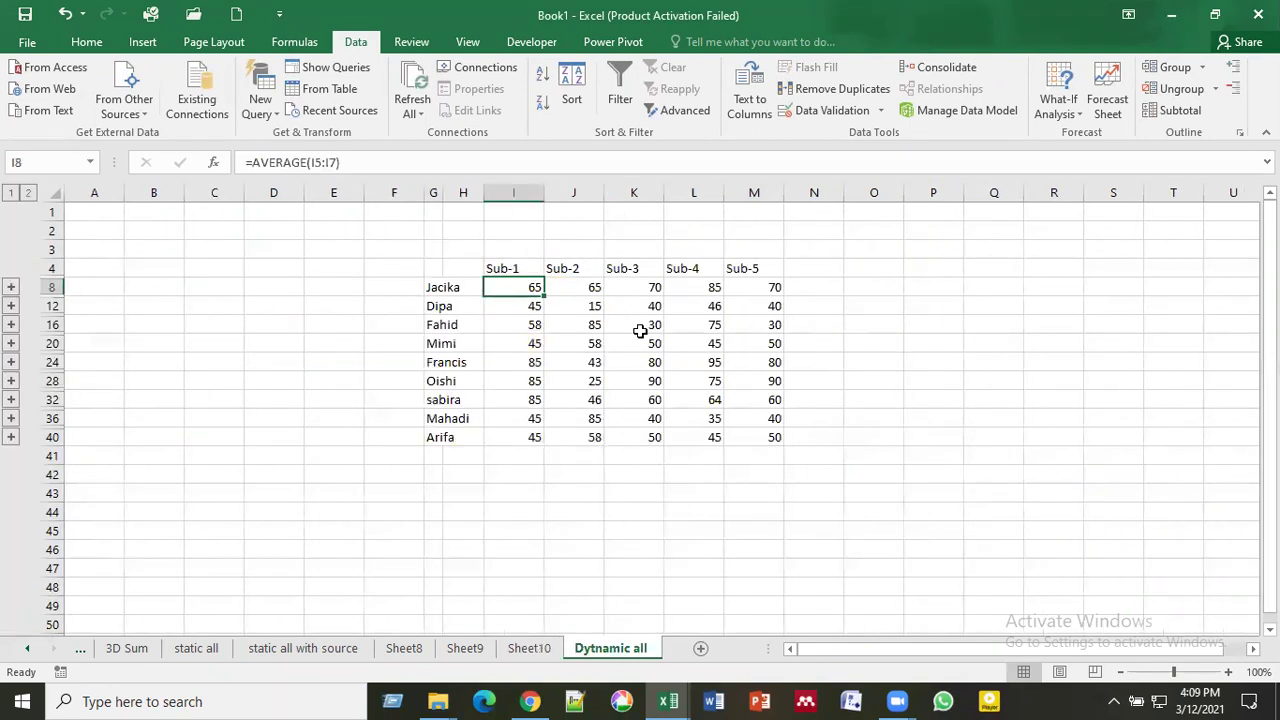
Step: Inspect the Sub-1 average formulas of the second to seventh students on the Dytnamic all sheet
left_click(507, 310)
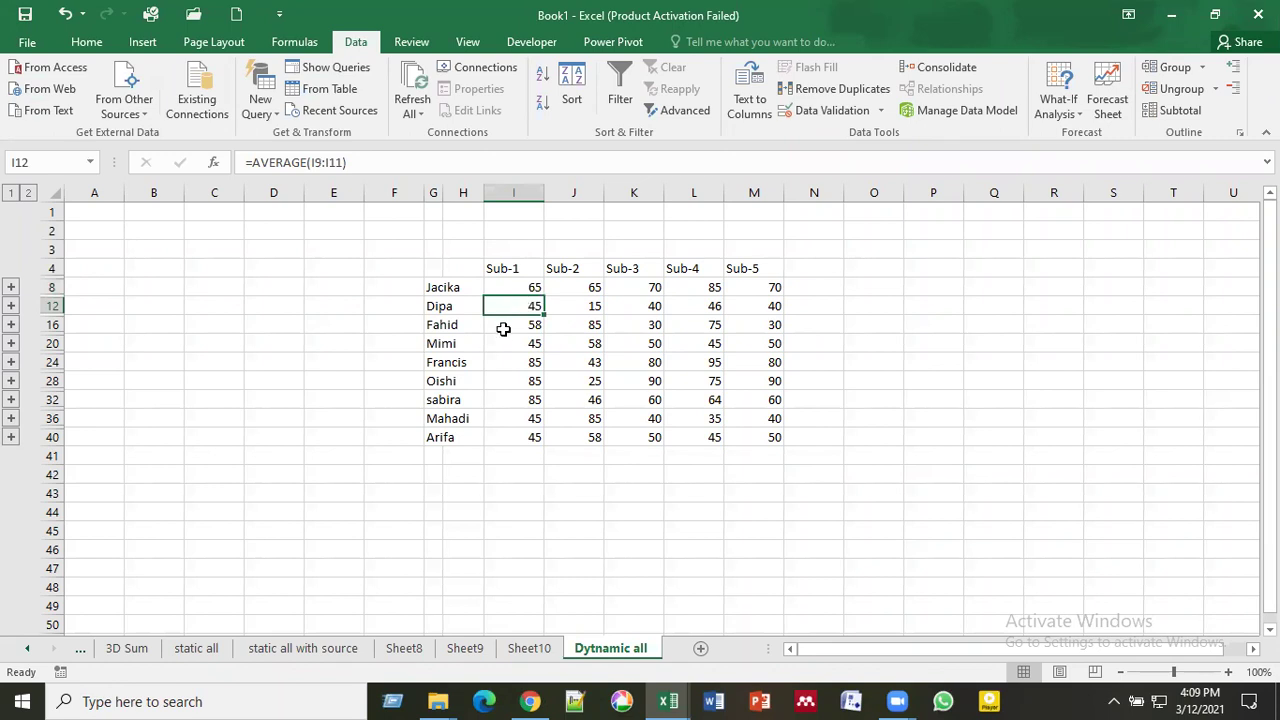
left_click(512, 327)
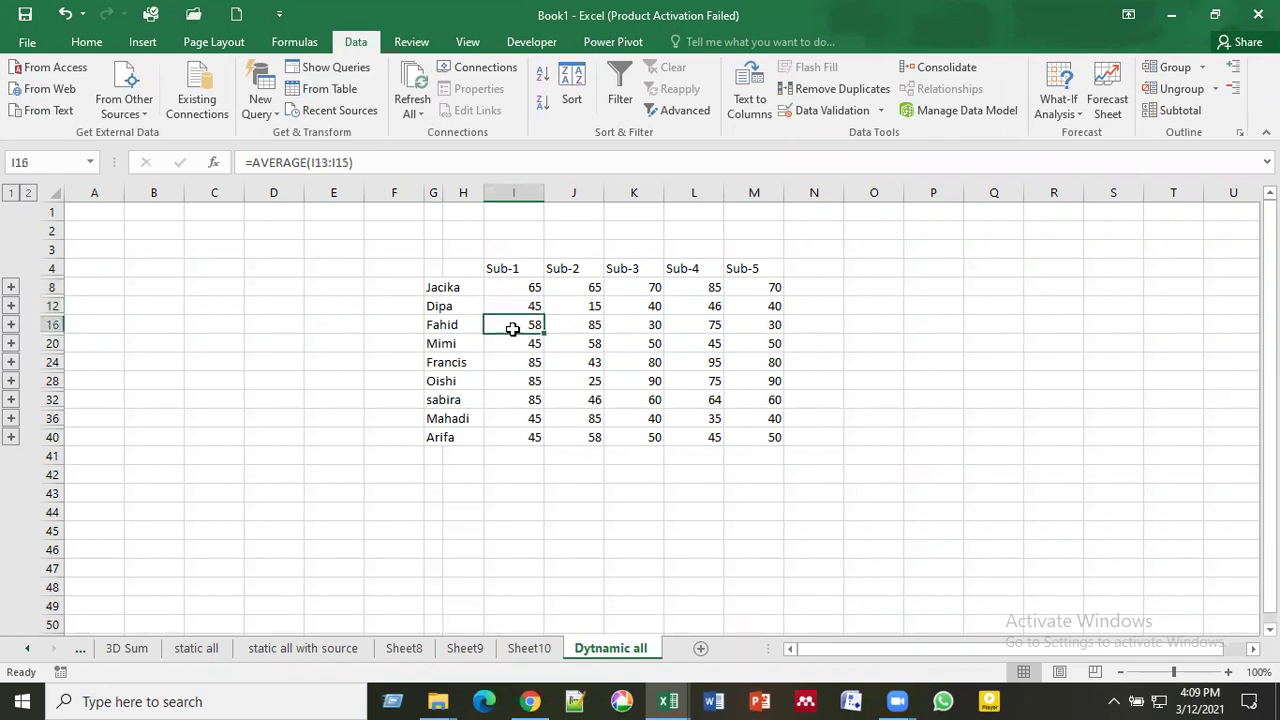
left_click(510, 345)
left_click(512, 365)
left_click(514, 382)
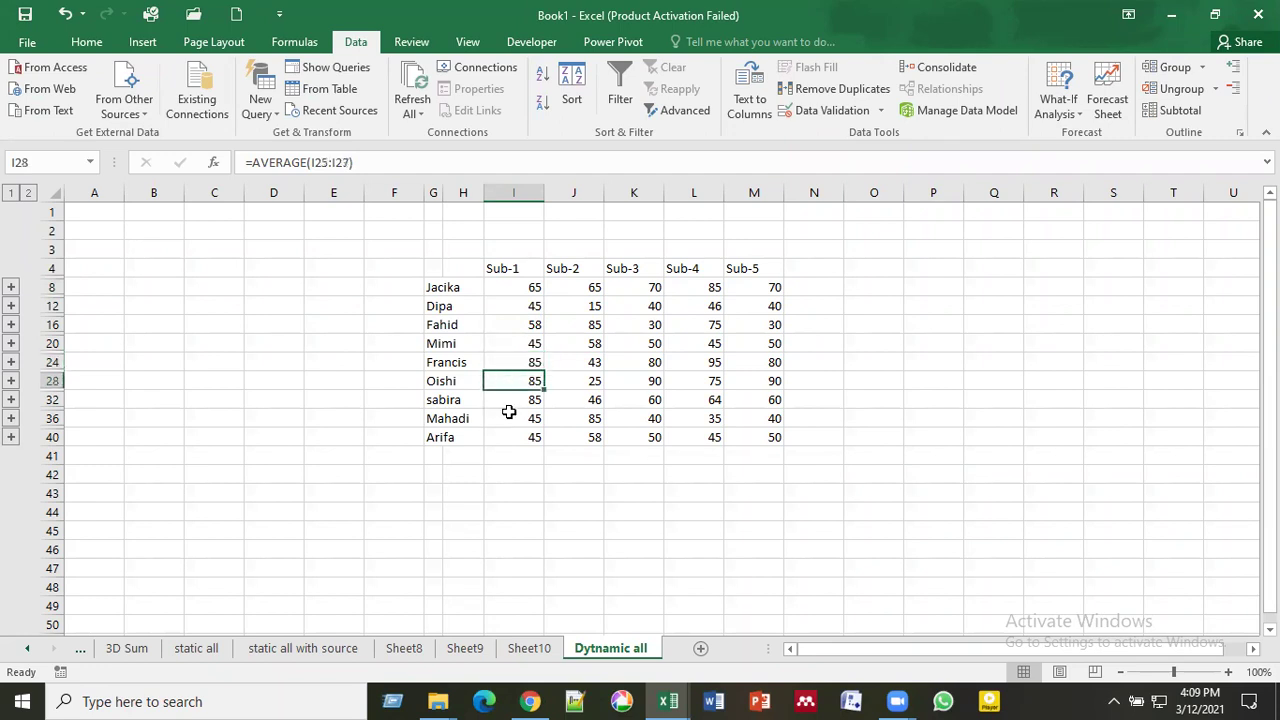
left_click(515, 401)
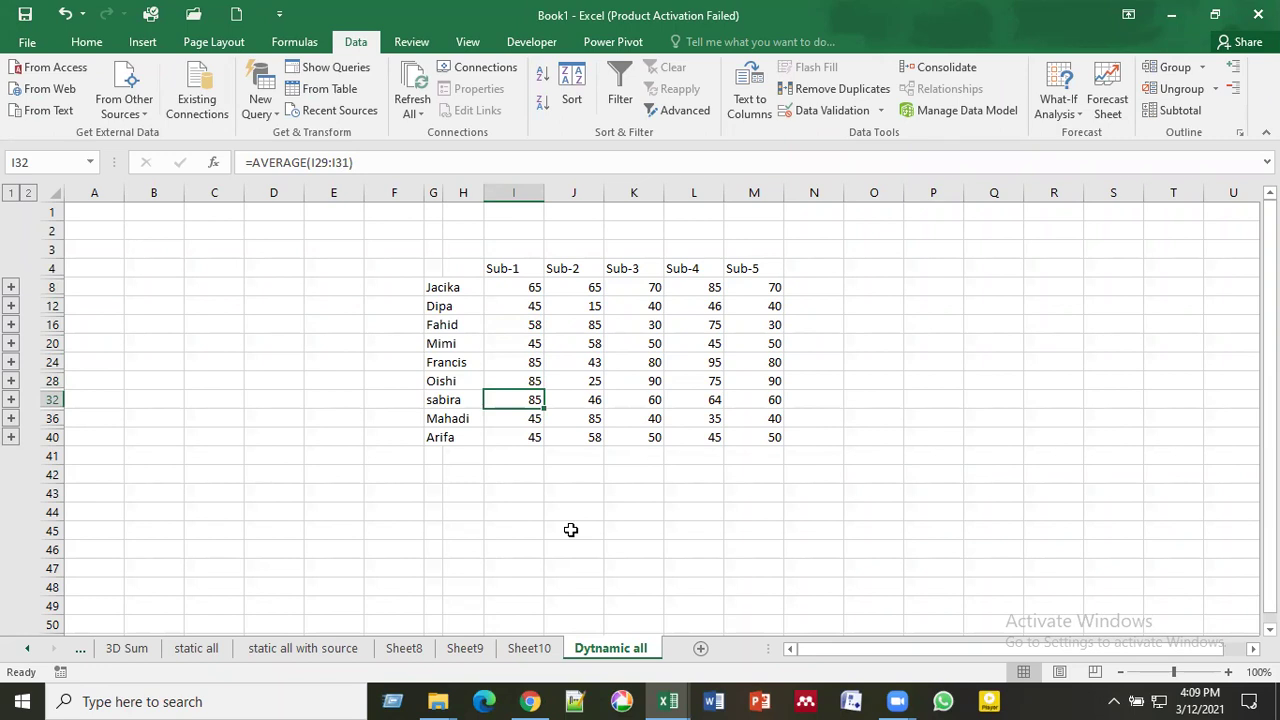
Step: Examine the linked source rows behind the averages, first for one student and for all students, and collapse them again
left_click(10, 289)
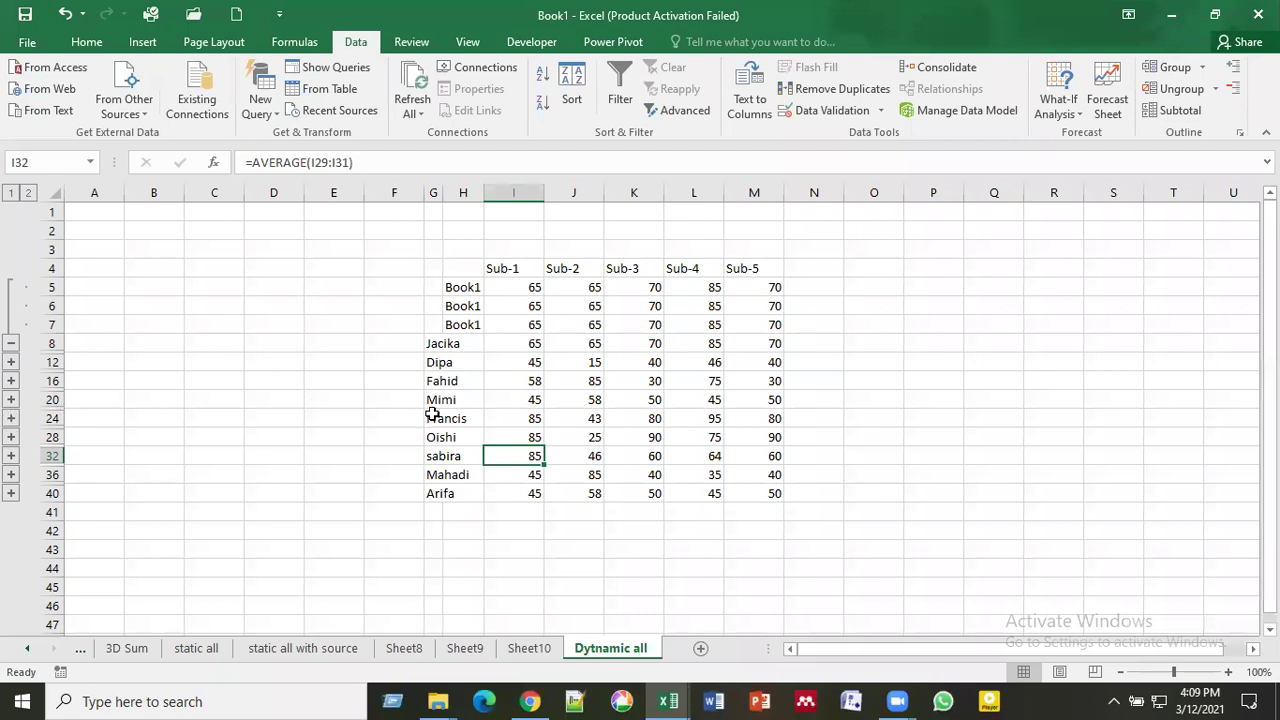
left_click(11, 418)
left_click(11, 345)
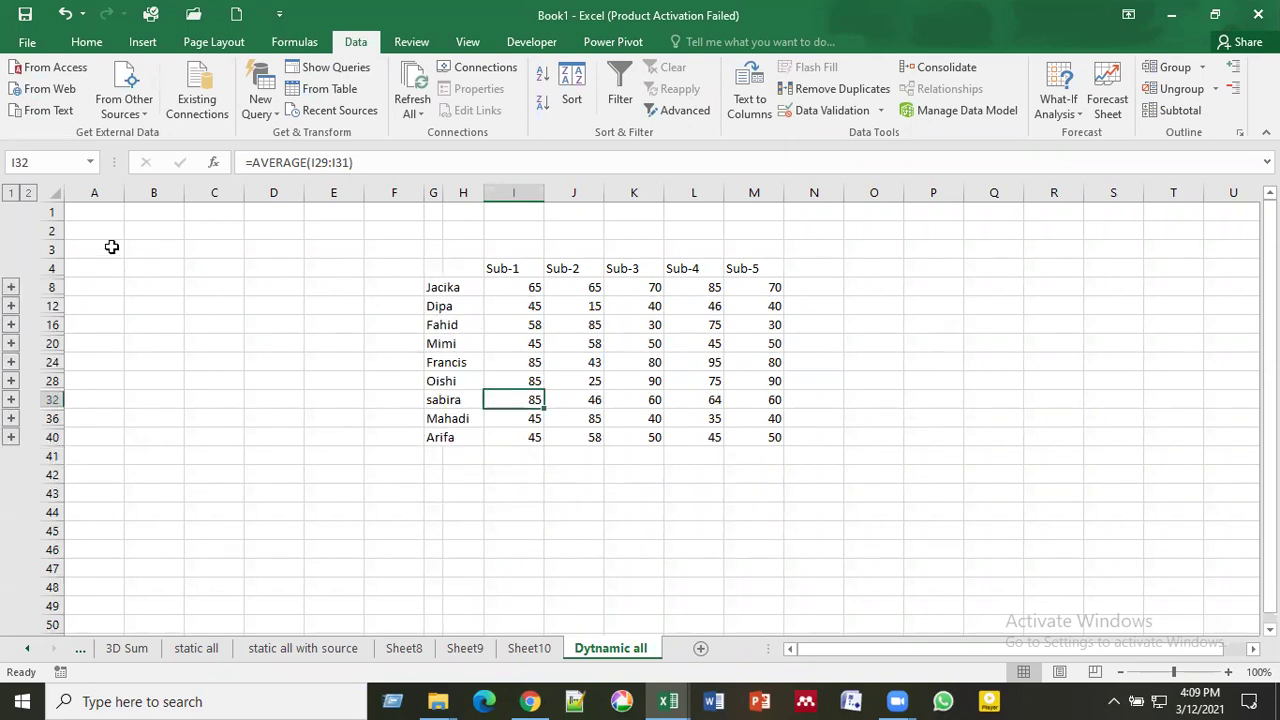
left_click(28, 196)
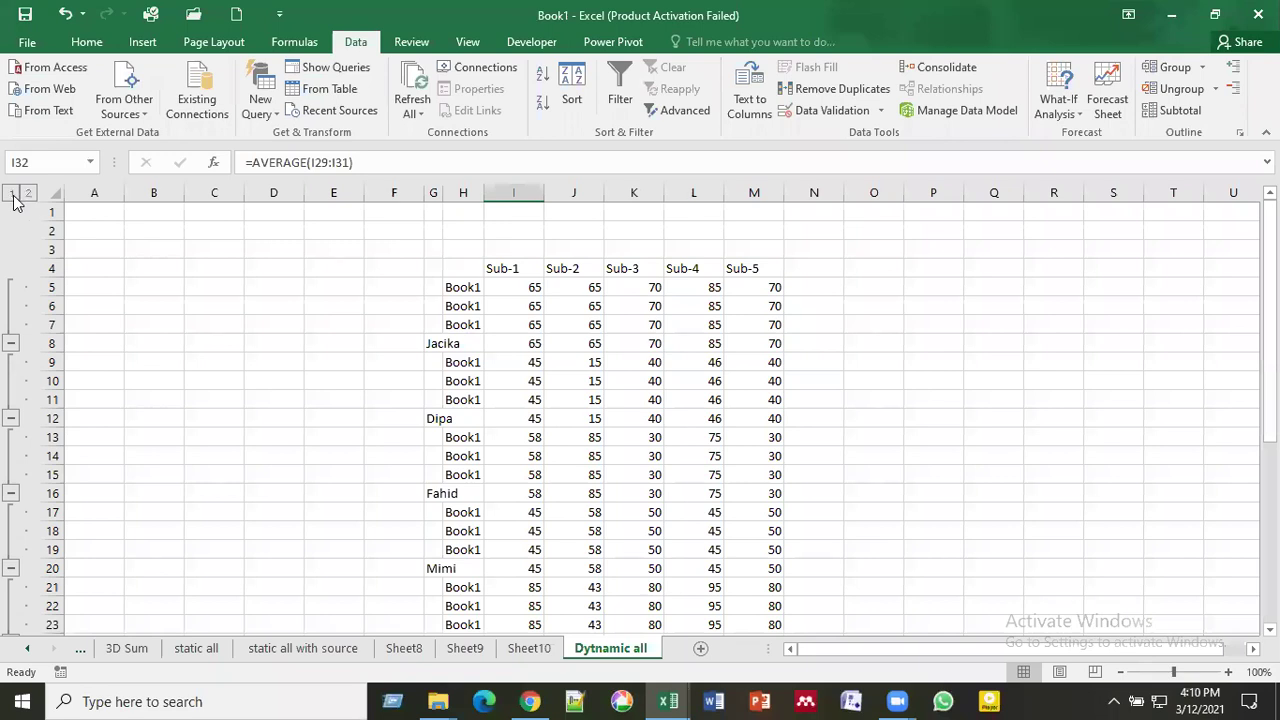
left_click(12, 195)
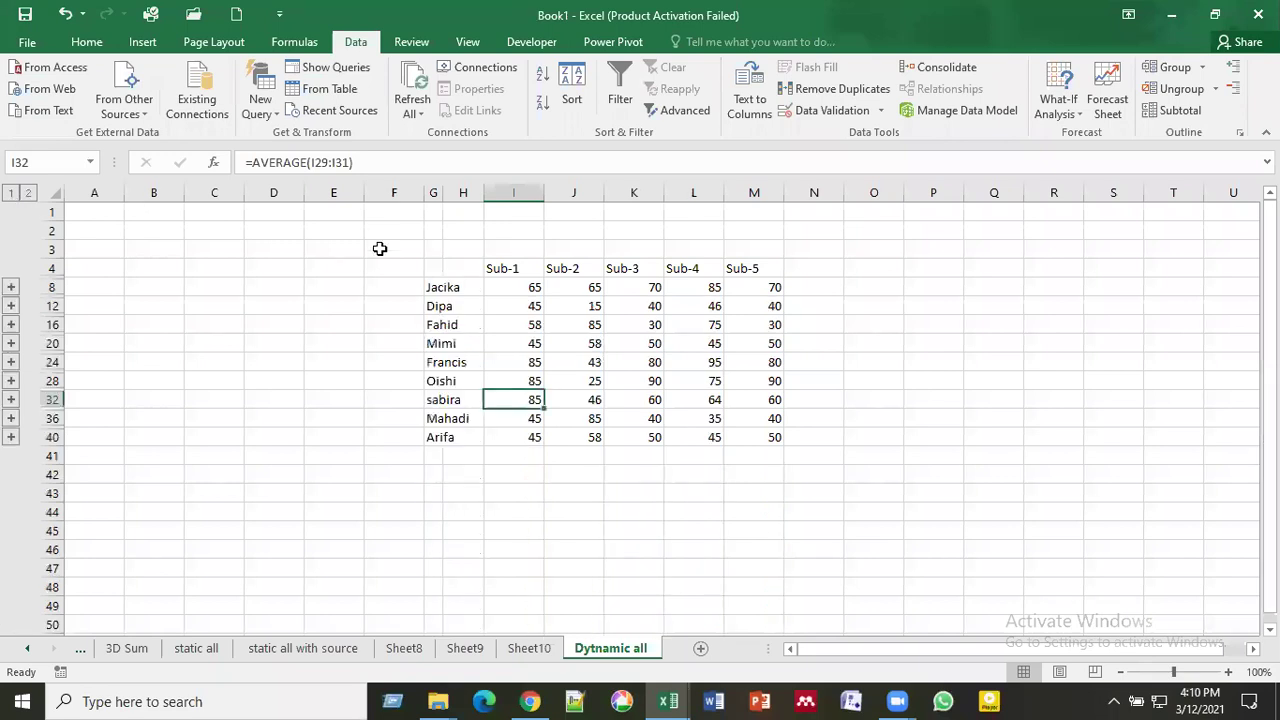
left_click(29, 194)
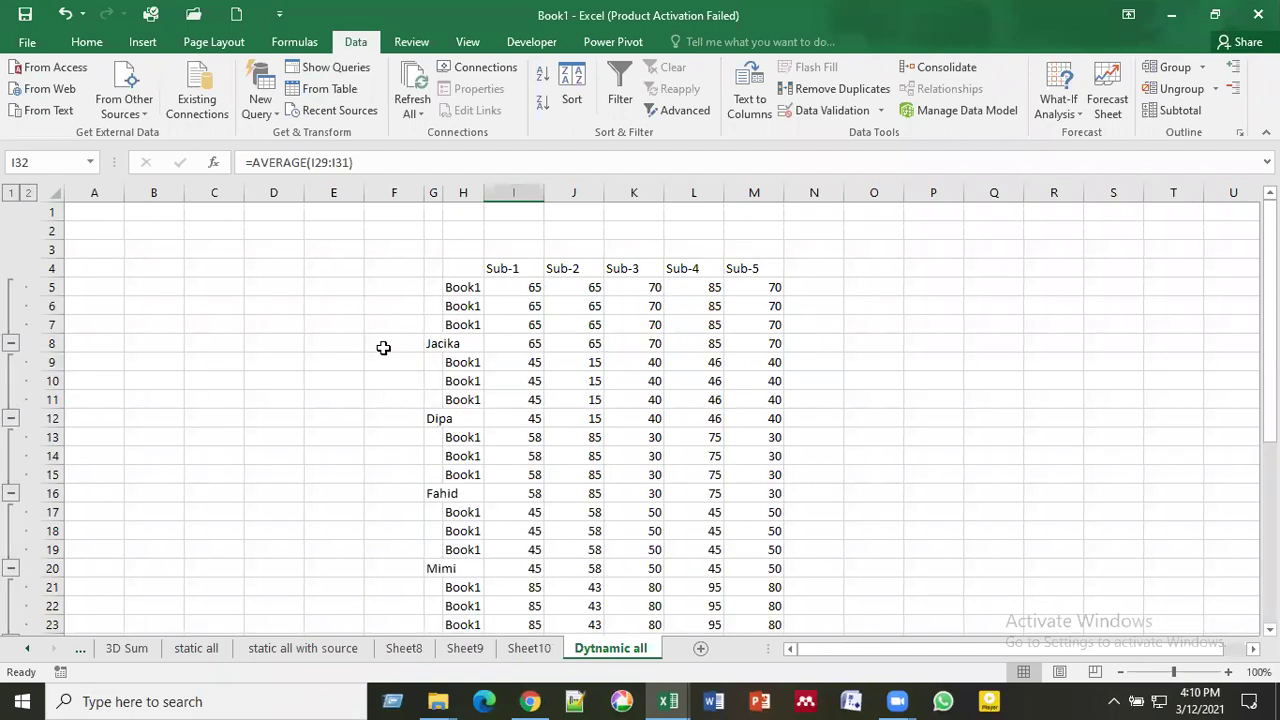
left_click(12, 196)
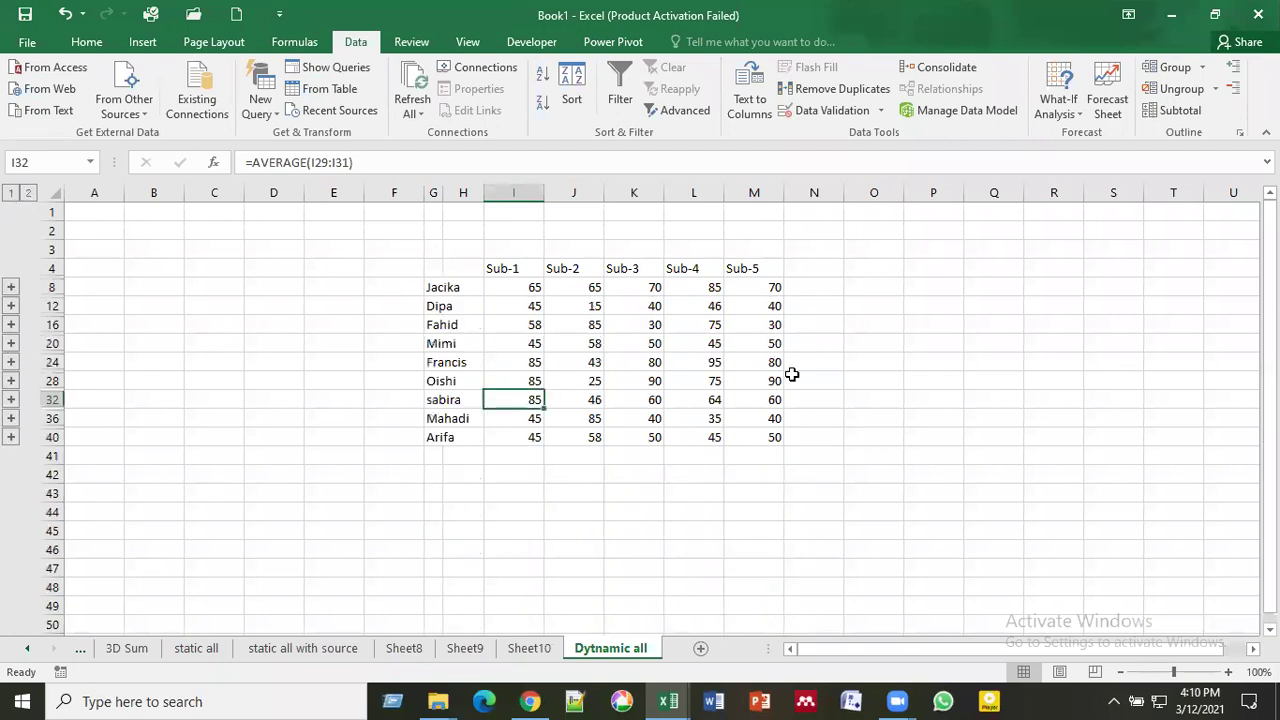
left_click(846, 380)
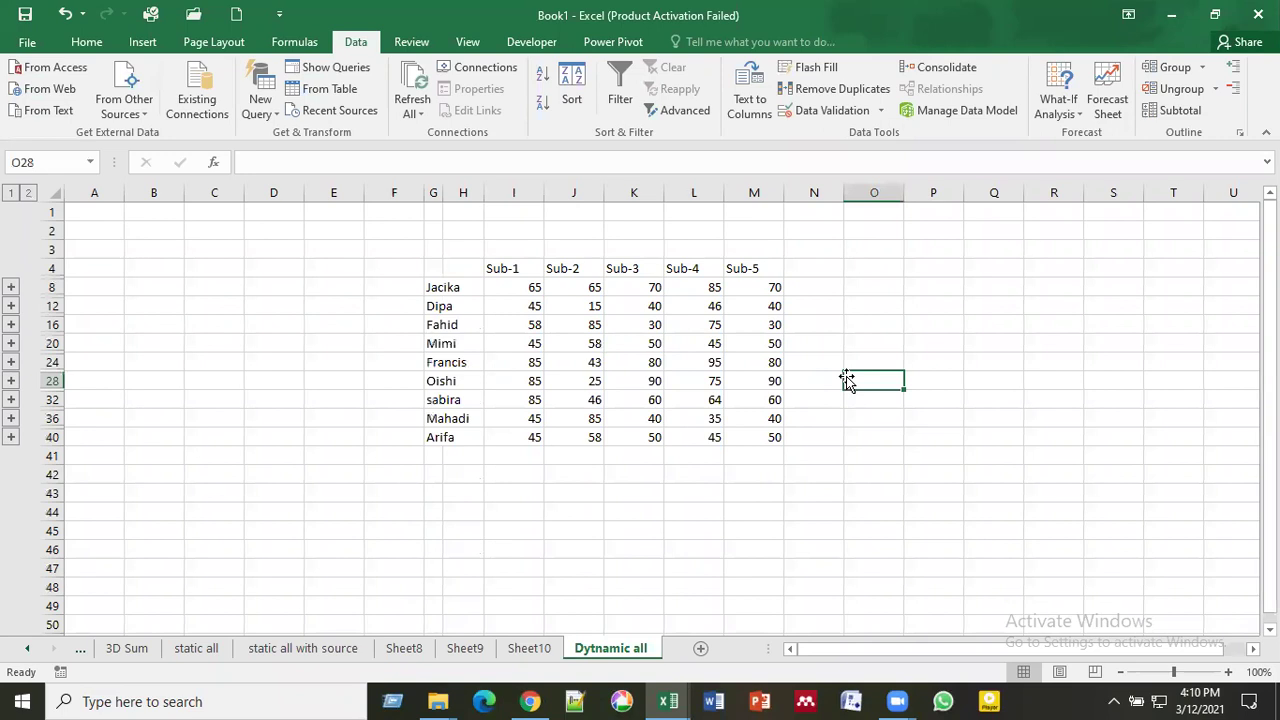
left_click(761, 196)
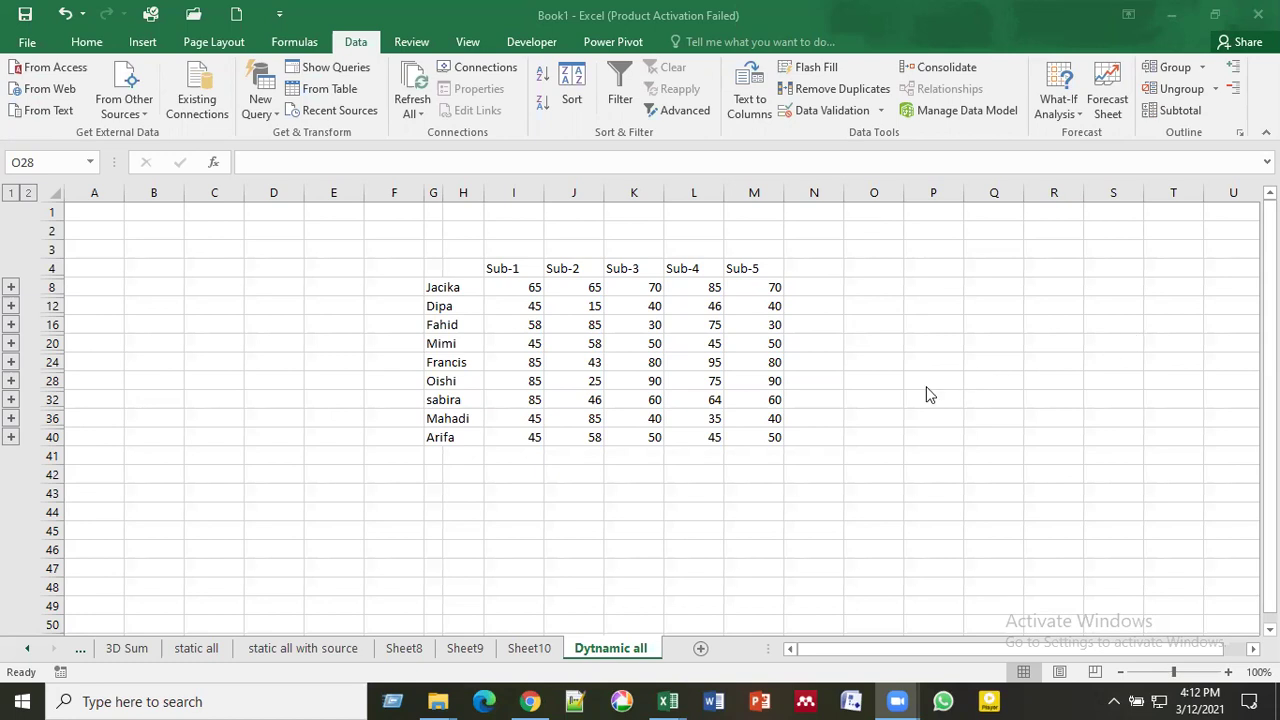
left_click(816, 491)
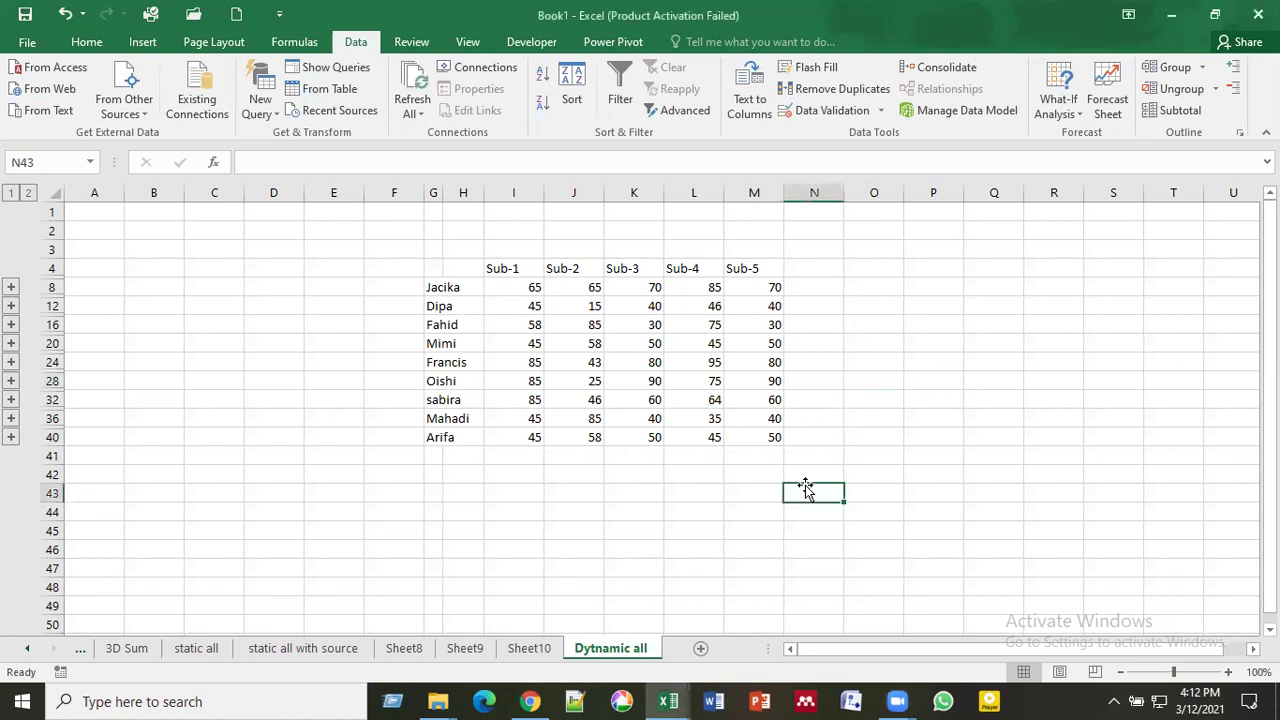
left_click(757, 457)
left_click(717, 459)
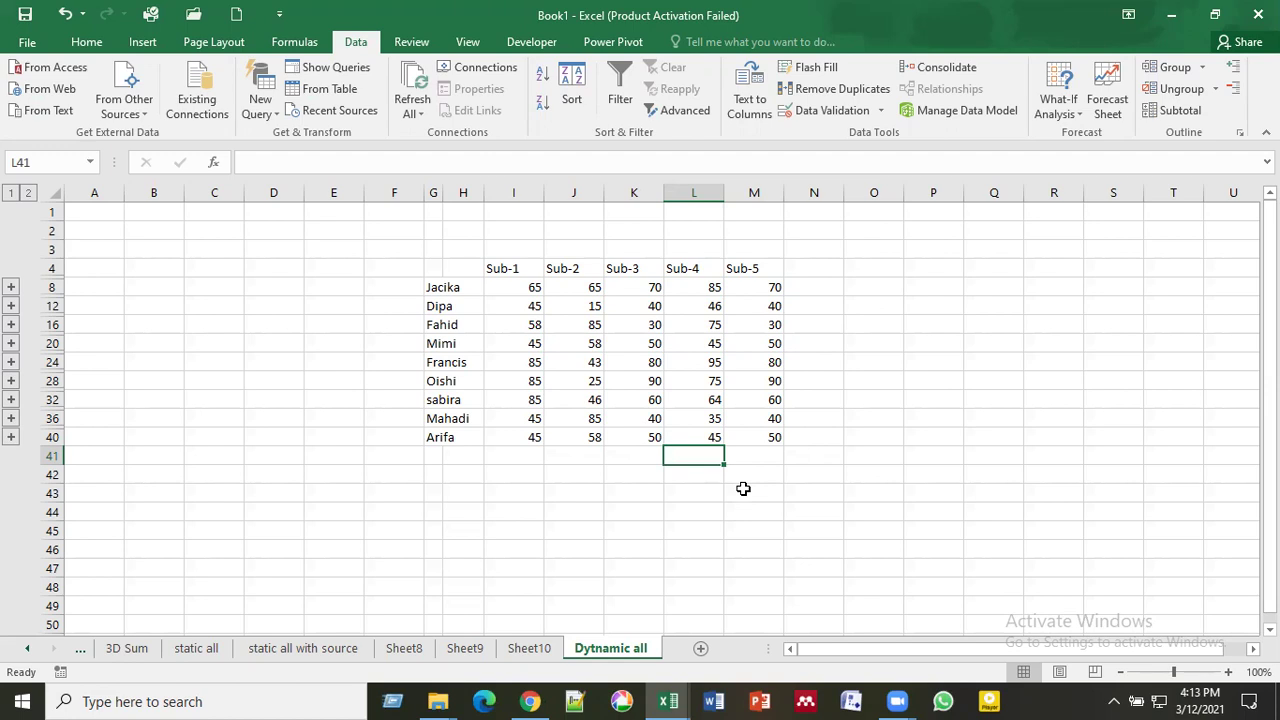
left_click(746, 487)
left_click(763, 479)
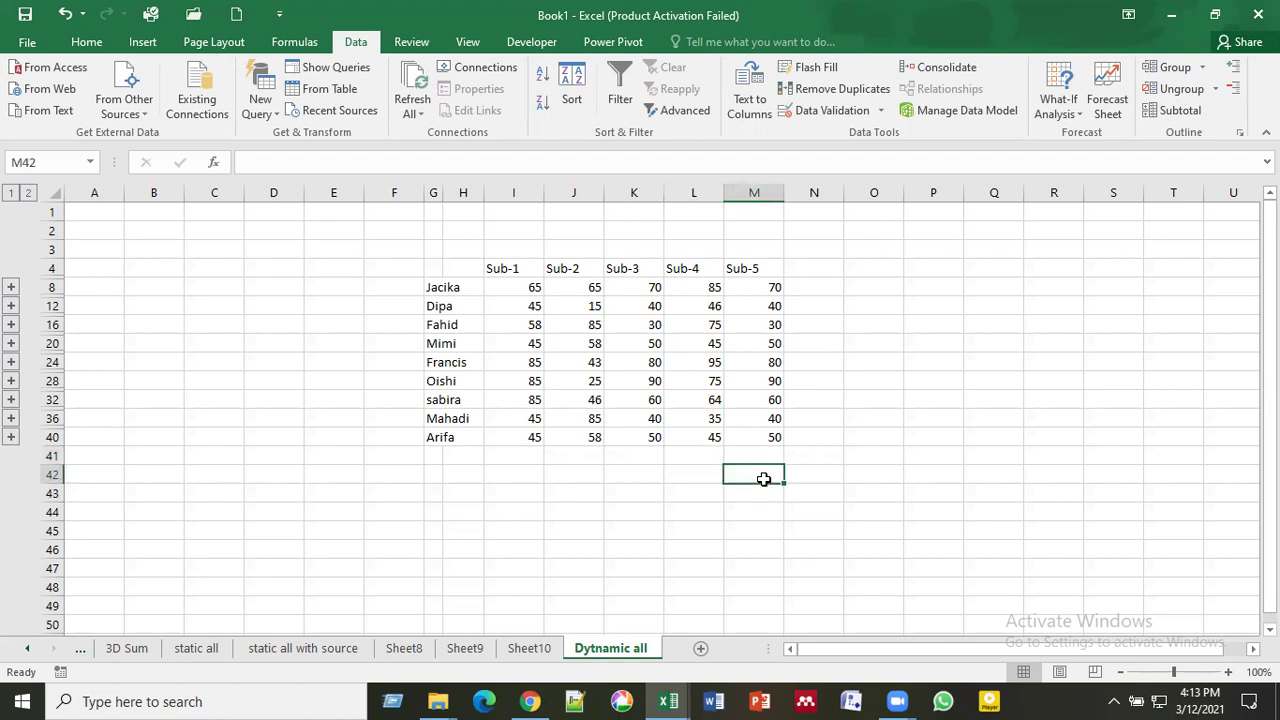
left_click(689, 455)
left_click(637, 461)
left_click(651, 470)
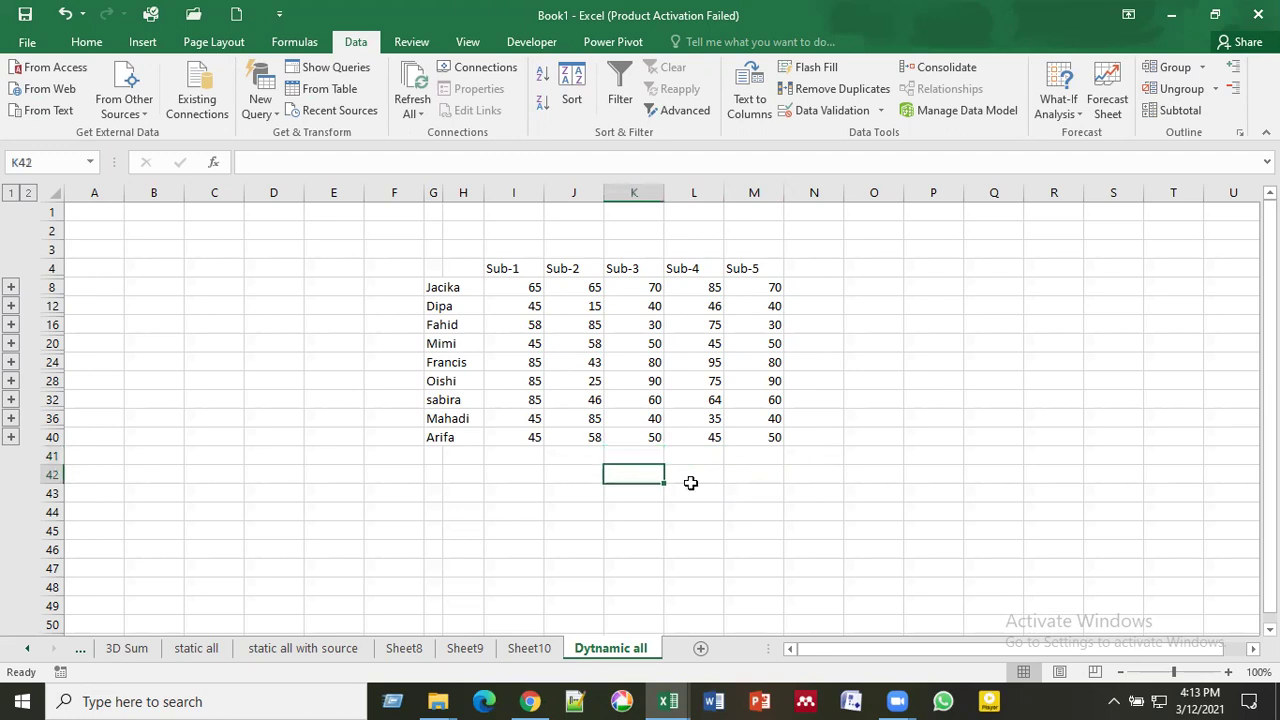
left_click(853, 436)
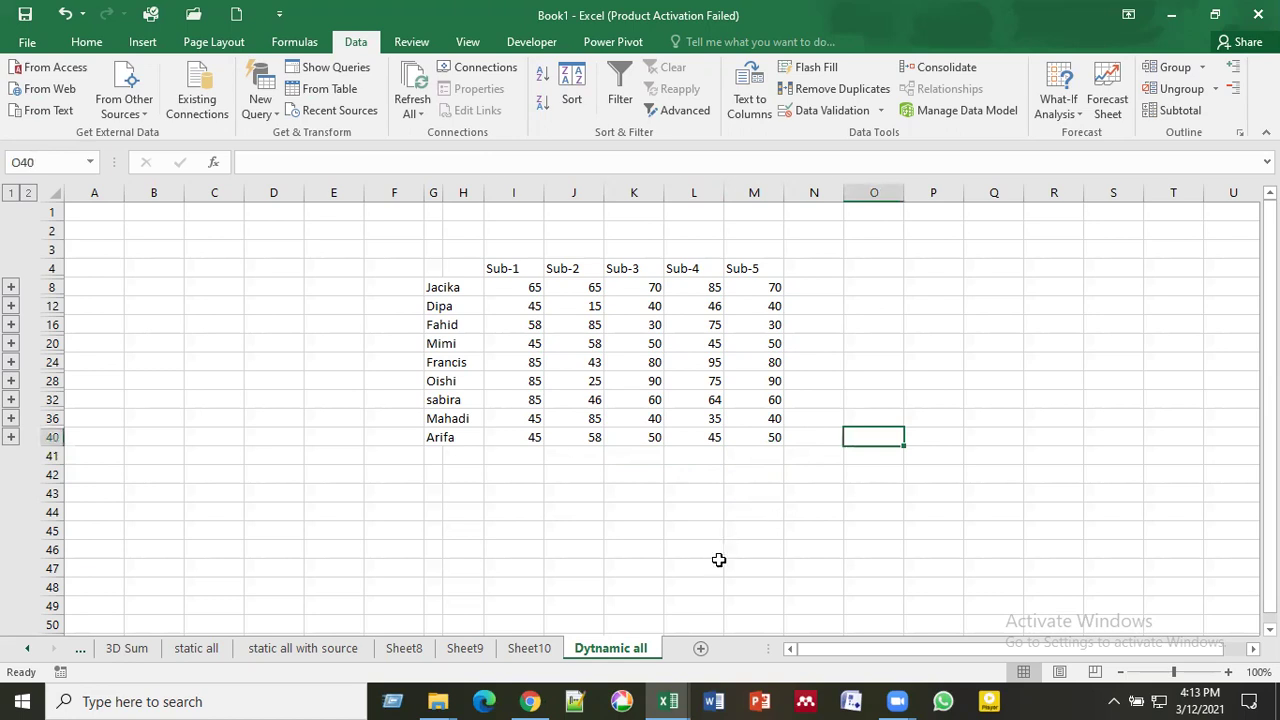
left_click(391, 698)
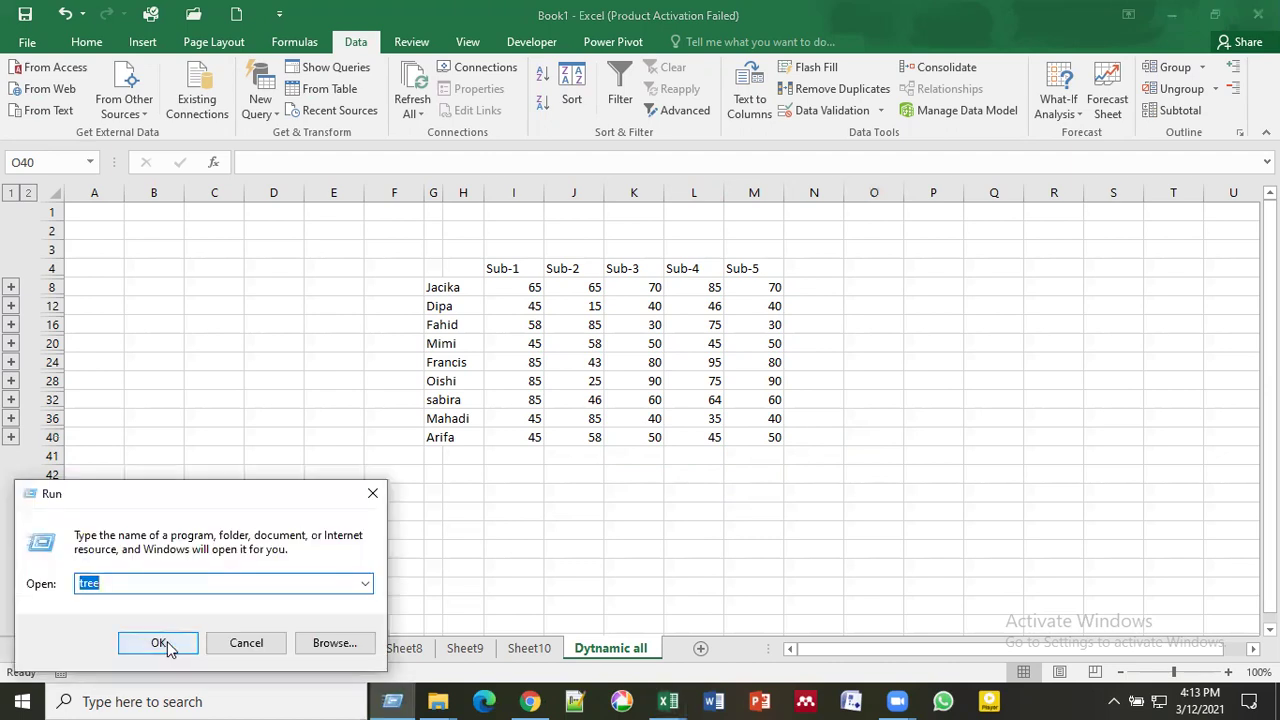
left_click(167, 642)
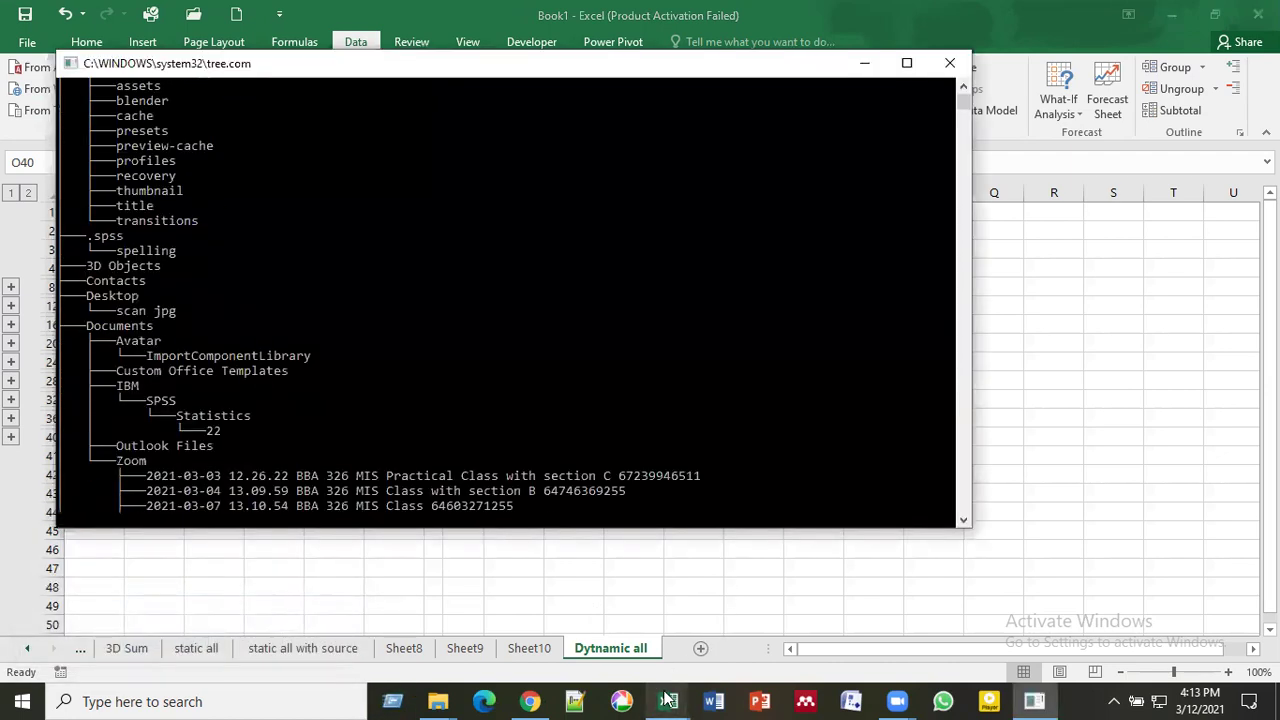
Step: Switch to the 7th march 2021 workbook and look through its consolidation sheets and the data-bar marks on the Conditional Formating sheet
mouse_move(668, 700)
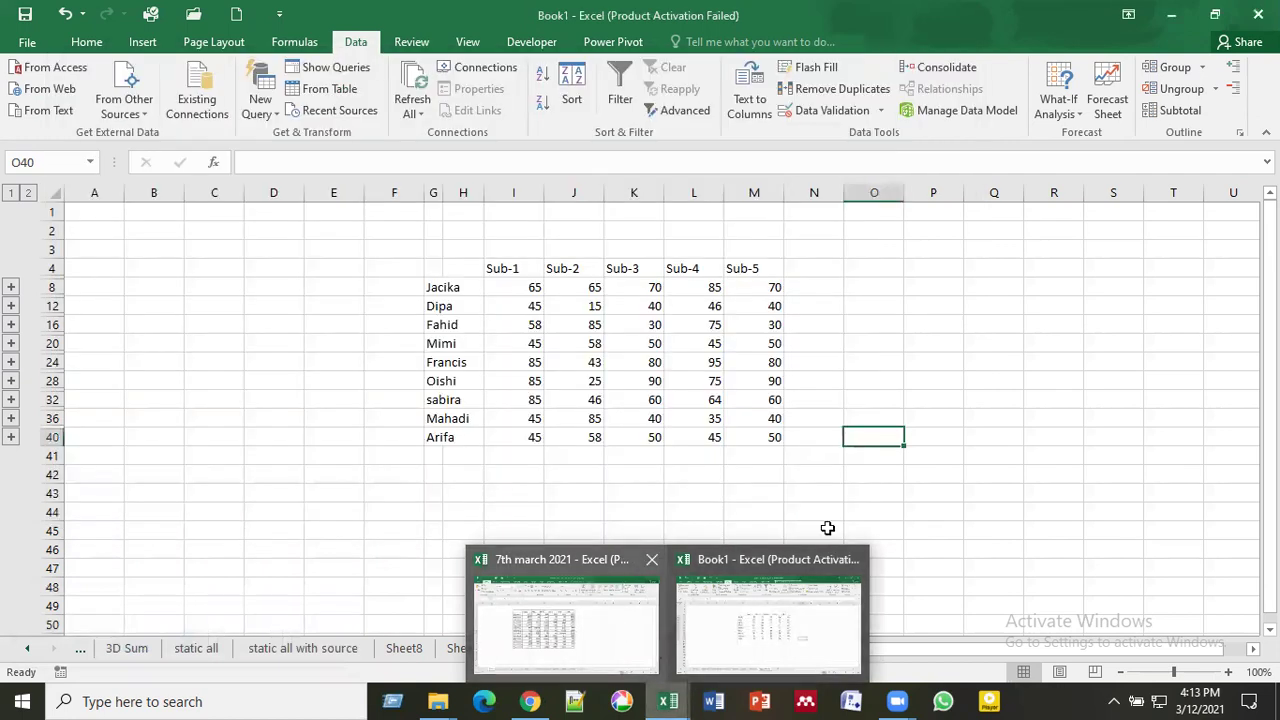
left_click(640, 575)
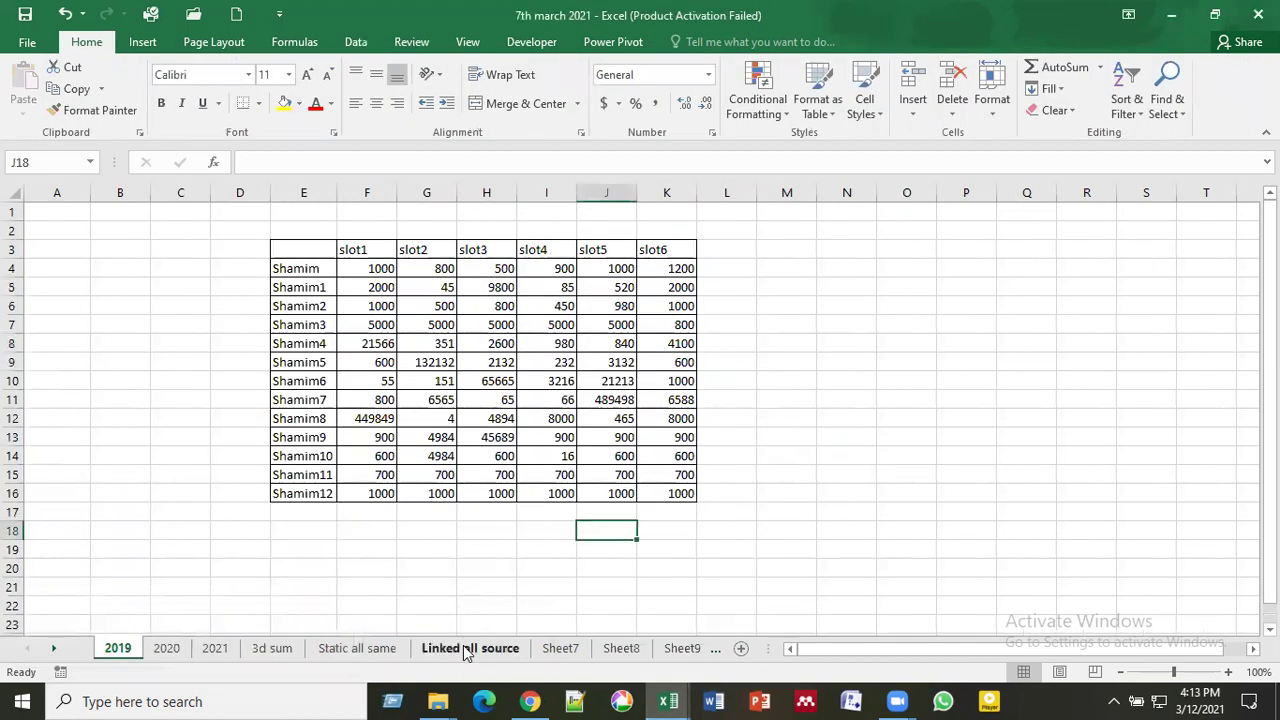
left_click(465, 650)
left_click(560, 650)
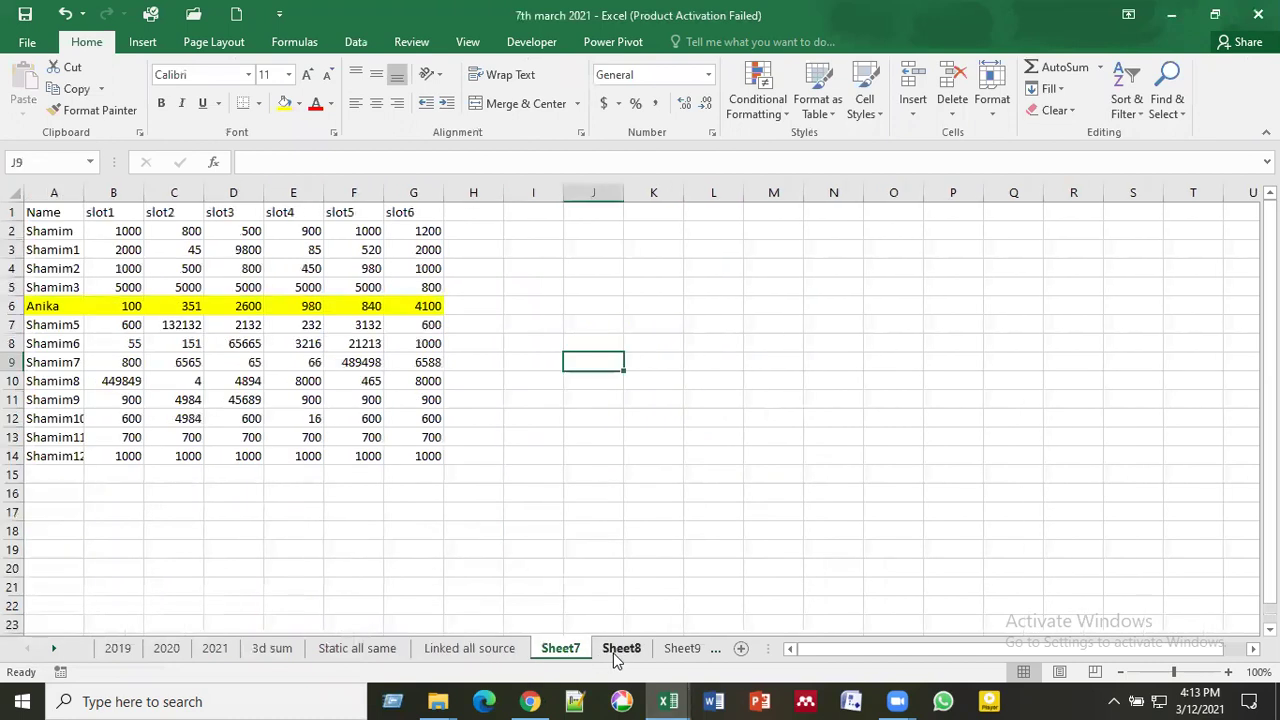
left_click(613, 650)
left_click(683, 652)
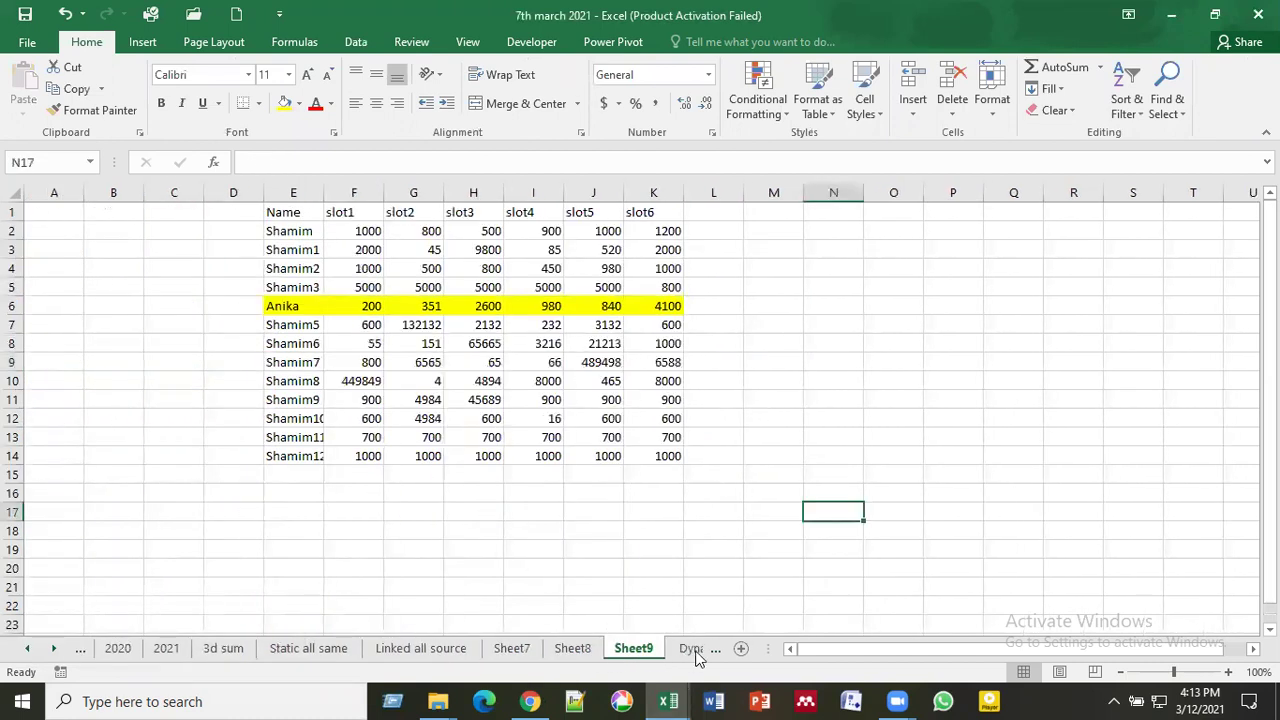
left_click(690, 650)
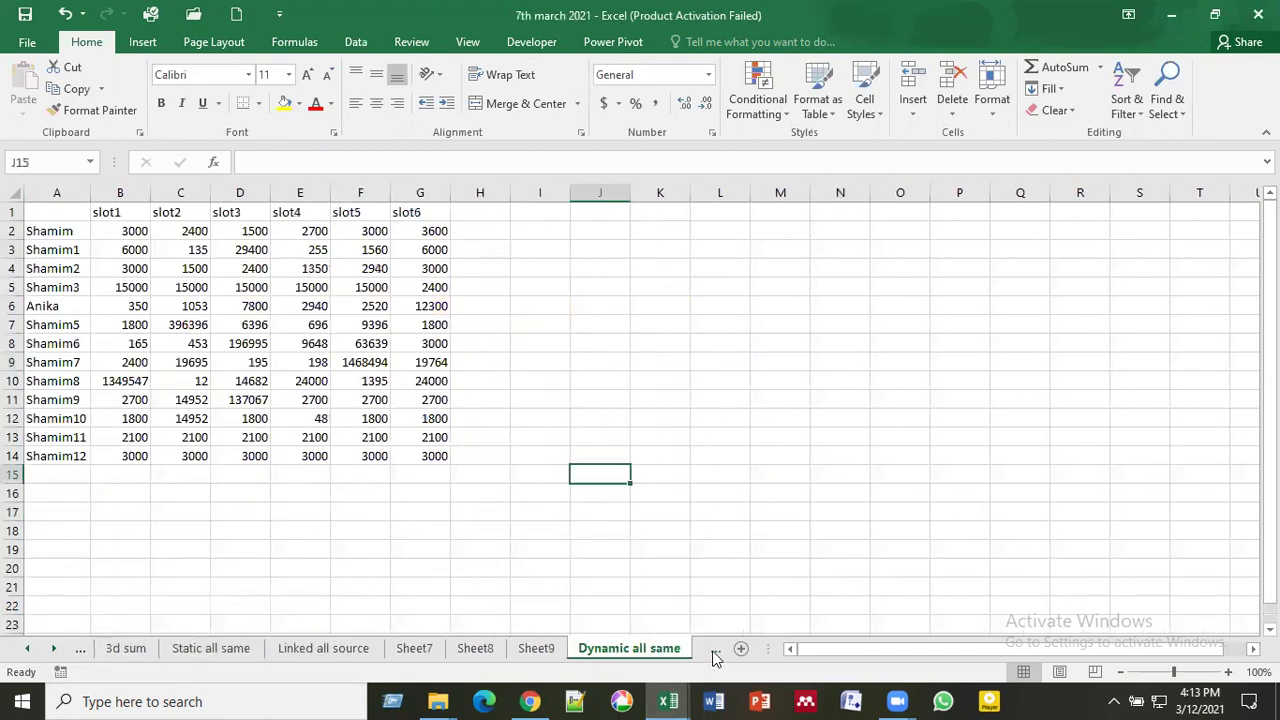
left_click(714, 652)
left_click(687, 652)
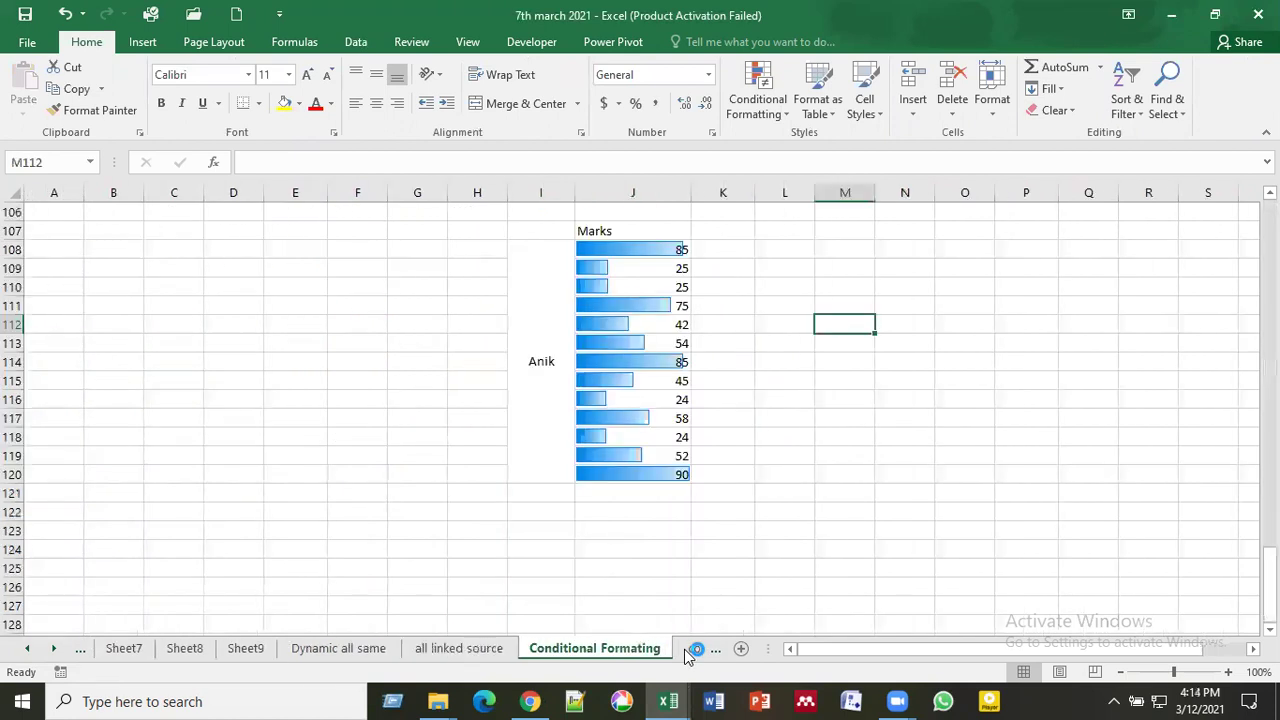
left_click(876, 477)
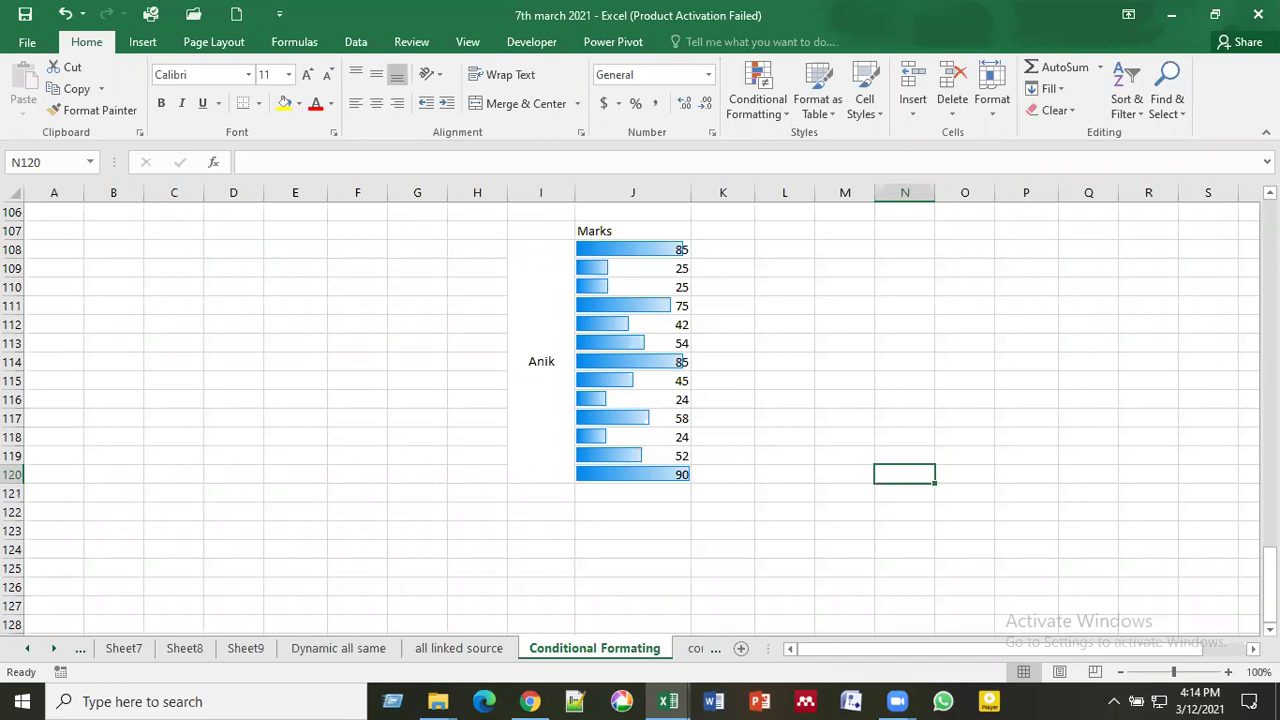
scroll(640, 410, "up", 8)
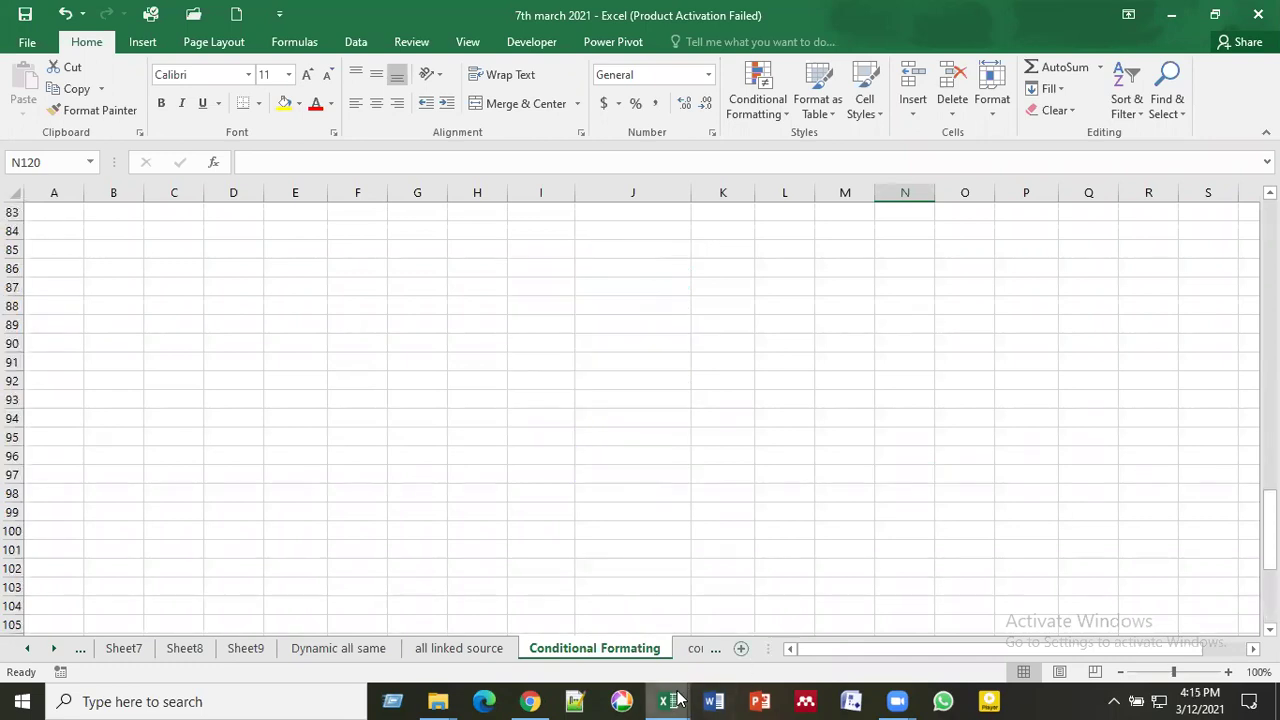
Step: Return to the Book1 workbook, add a new sheet after Dytnamic all and name it "conditional formating"
mouse_move(677, 698)
left_click(754, 608)
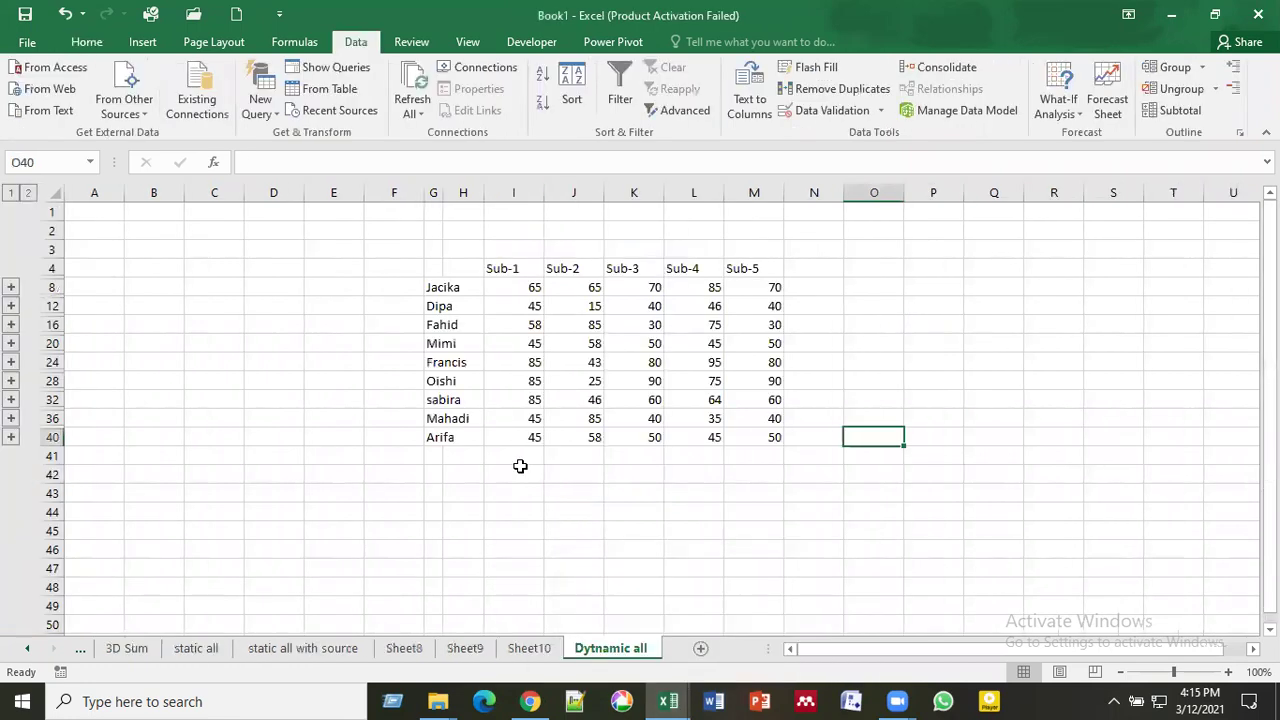
left_click(699, 649)
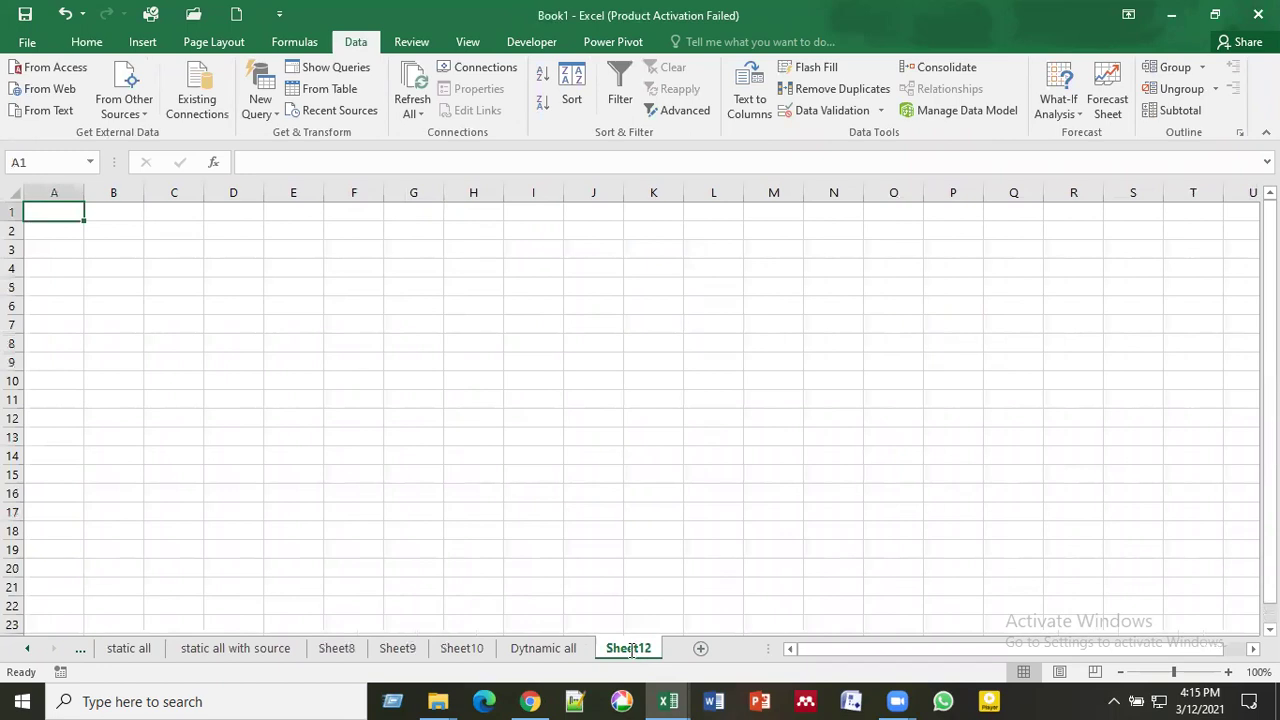
double_click(630, 649)
type("co")
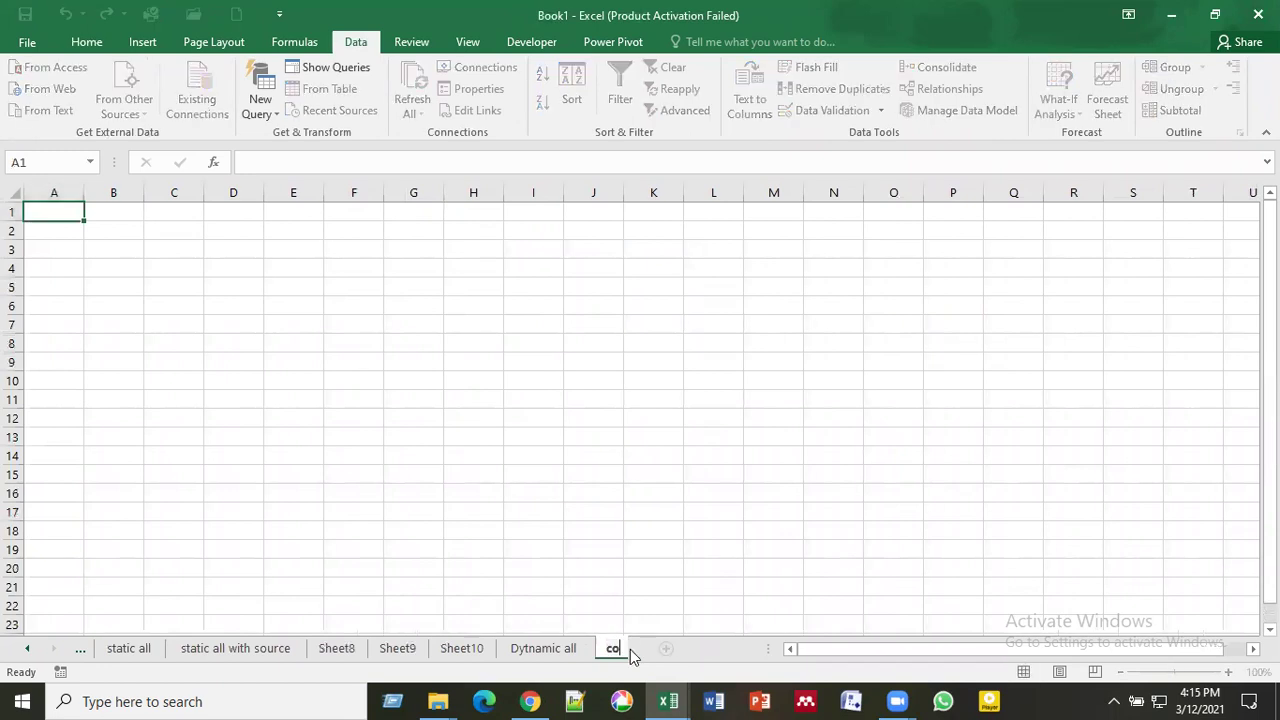
type("nditional ")
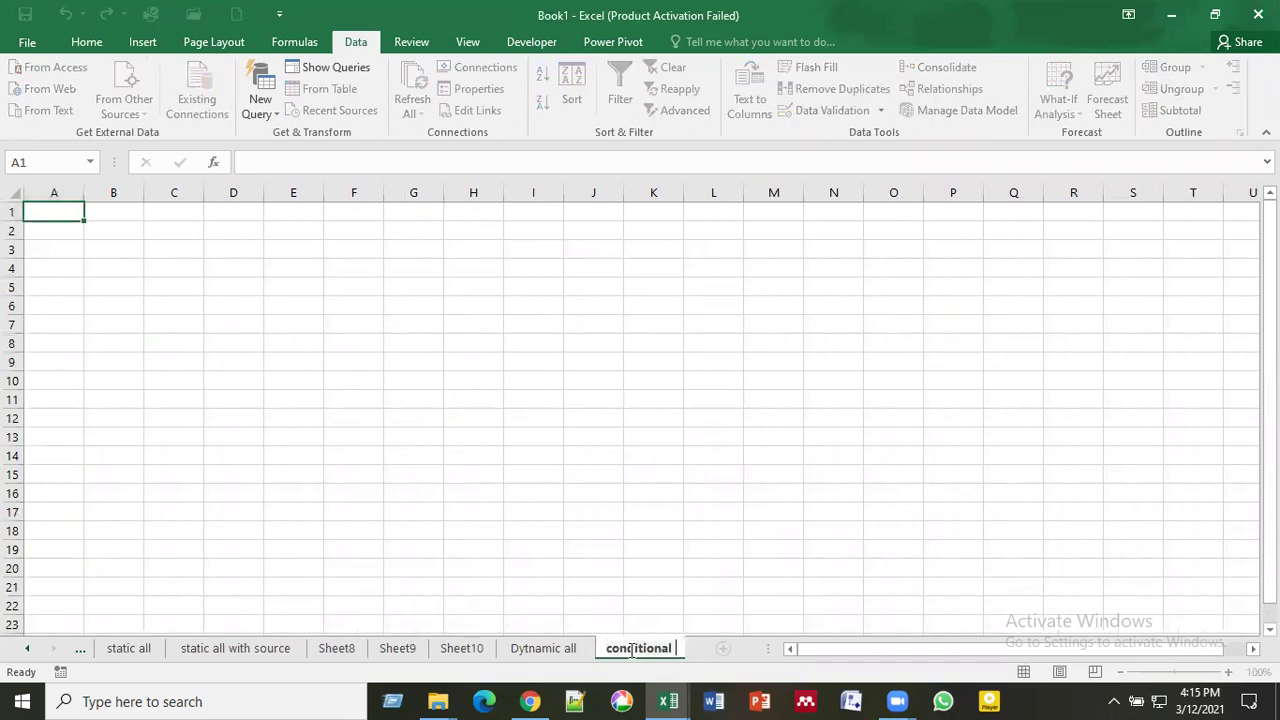
type("formating")
key("Return")
Step: Enter the heading Marks in E4 and the values 45, 85, 75, 25, 35 and 45 in E5:E10
left_click(266, 390)
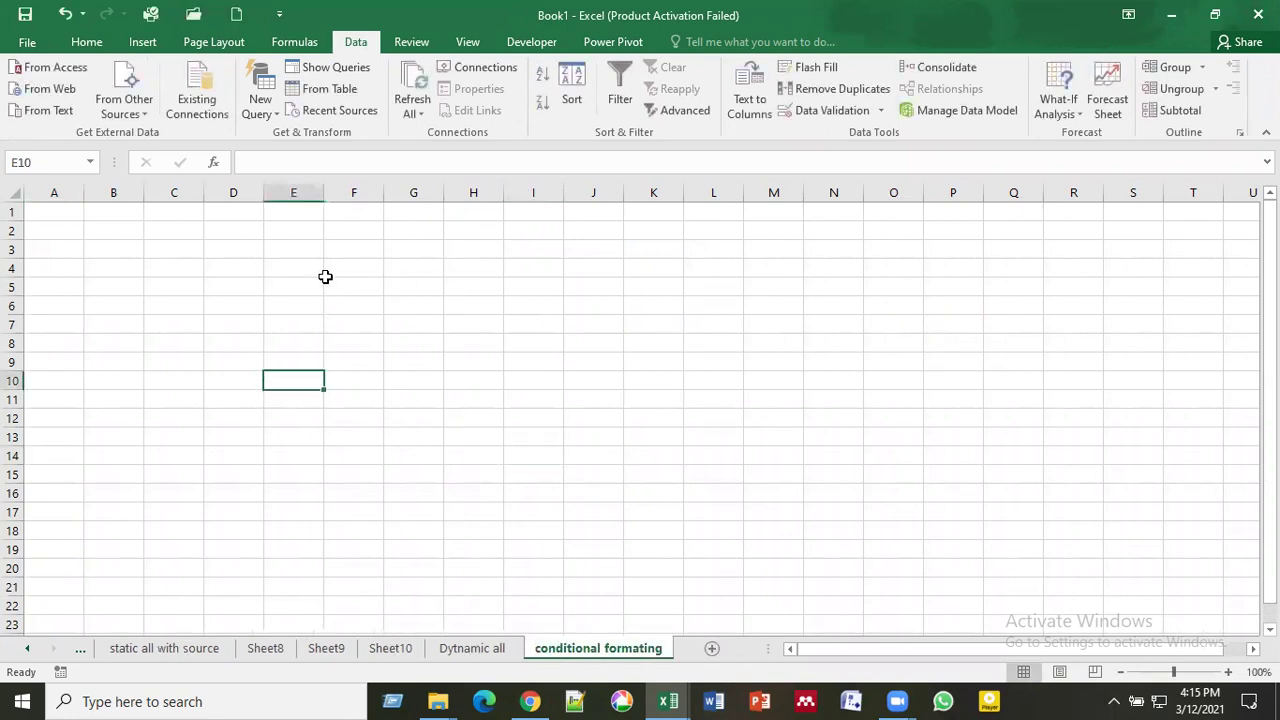
left_click(295, 267)
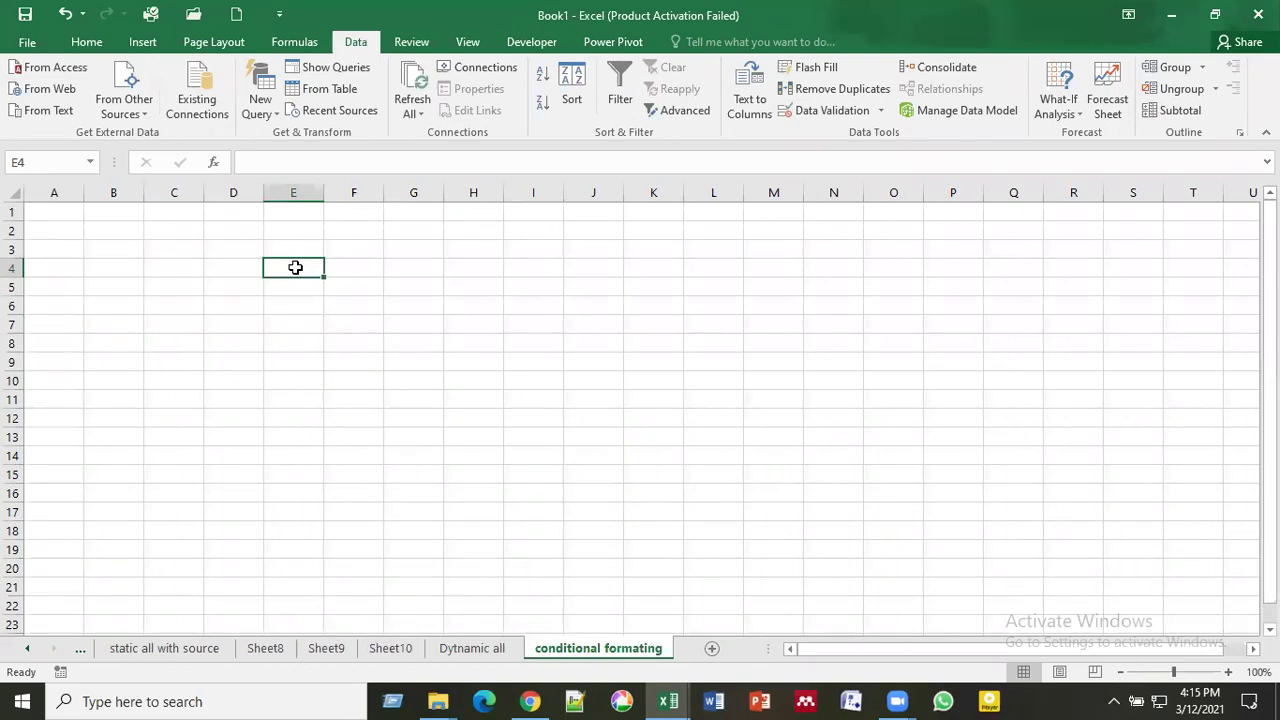
type("Marks")
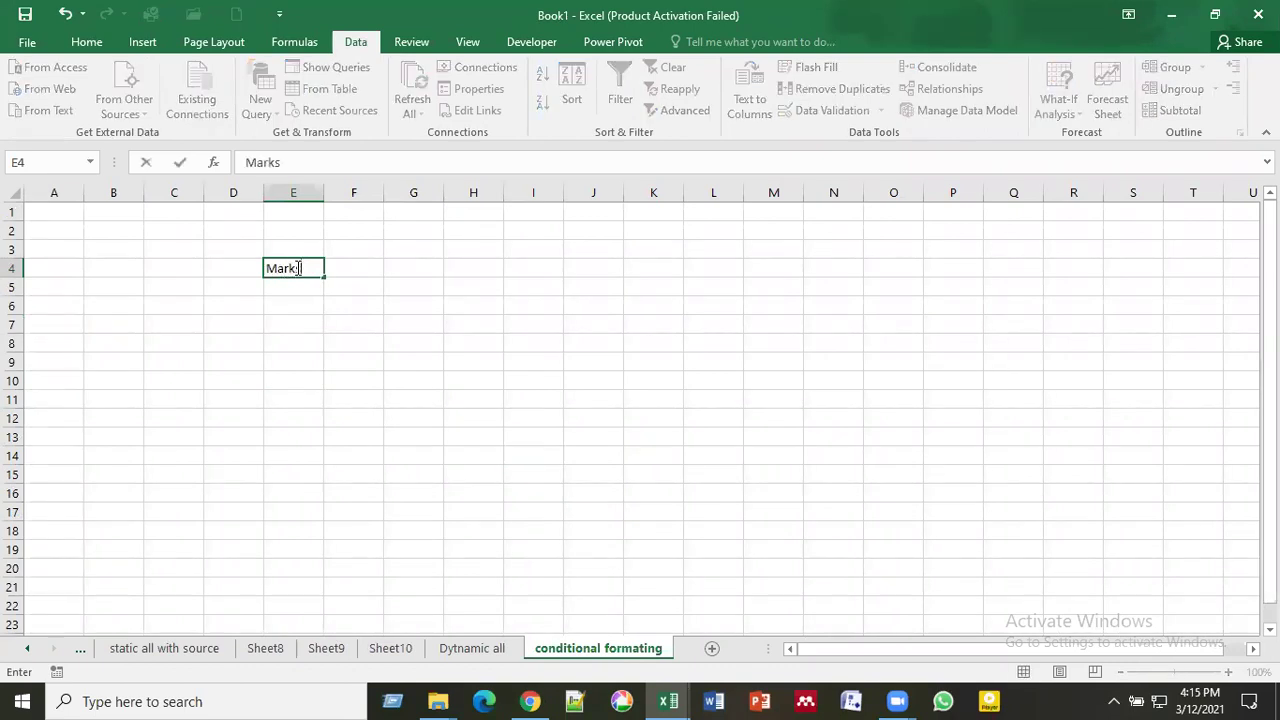
key("Return")
type("45")
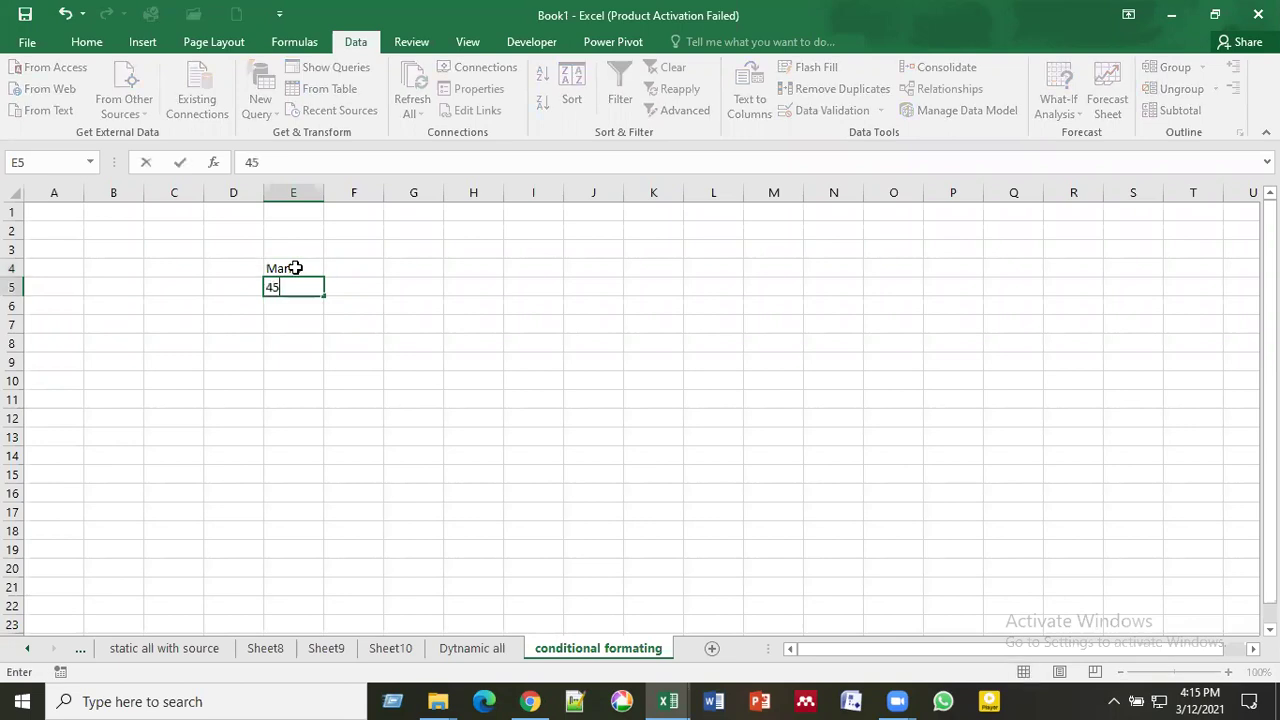
key("Return")
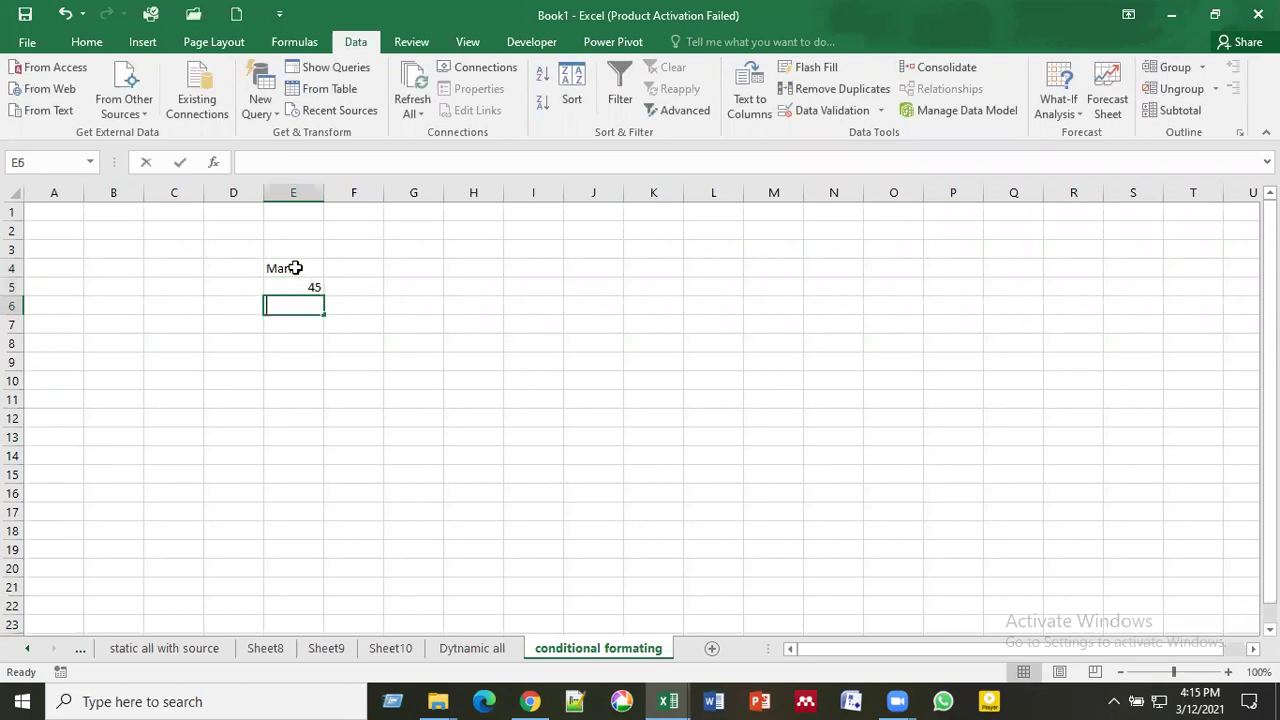
type("85")
key("Return")
type("75")
key("Return")
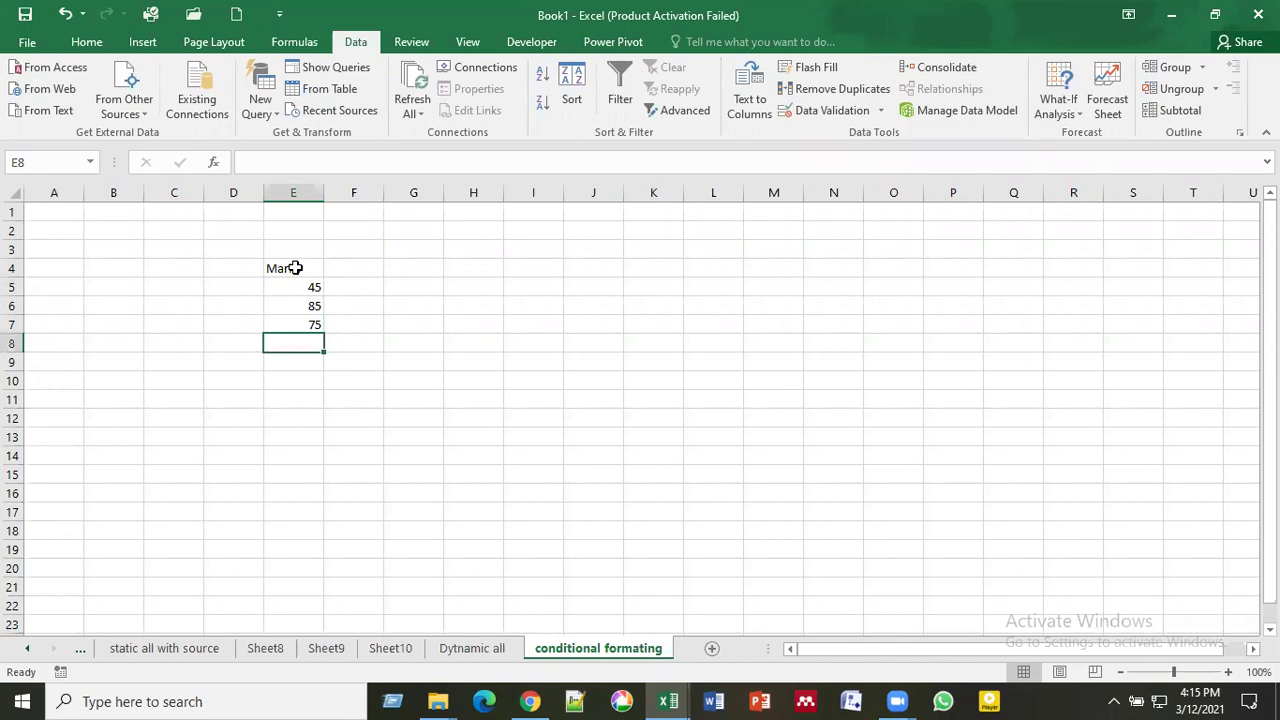
type("25")
key("Return")
type("35")
key("Return")
type("45")
key("Return")
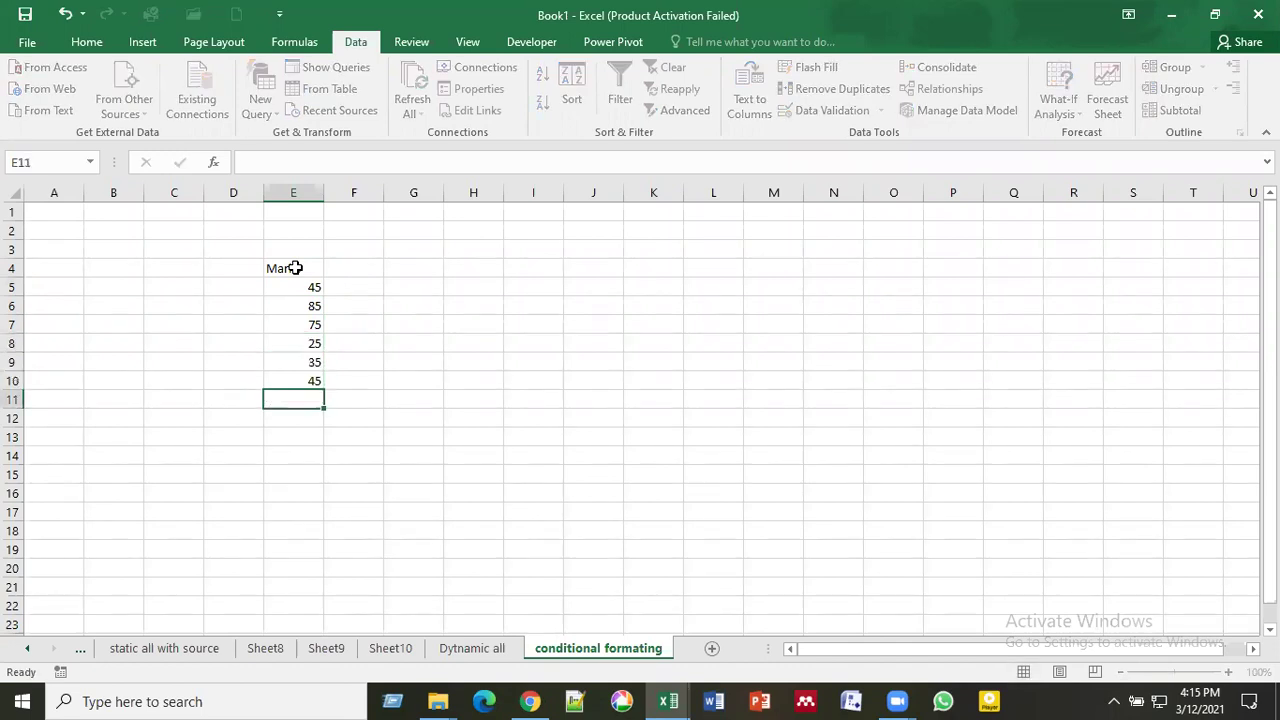
Step: Enter the marks 89, 68, 98 and 75 in cells E11:E14
type("89")
key("Return")
type("68")
key("Return")
type("98")
key("Return")
type("75")
key("Return")
Step: Leave E15 blank and enter the marks 25, 47, 58 and 12 in cells E16:E19
key("Return")
type("25")
key("Return")
type("47")
key("Return")
type("58")
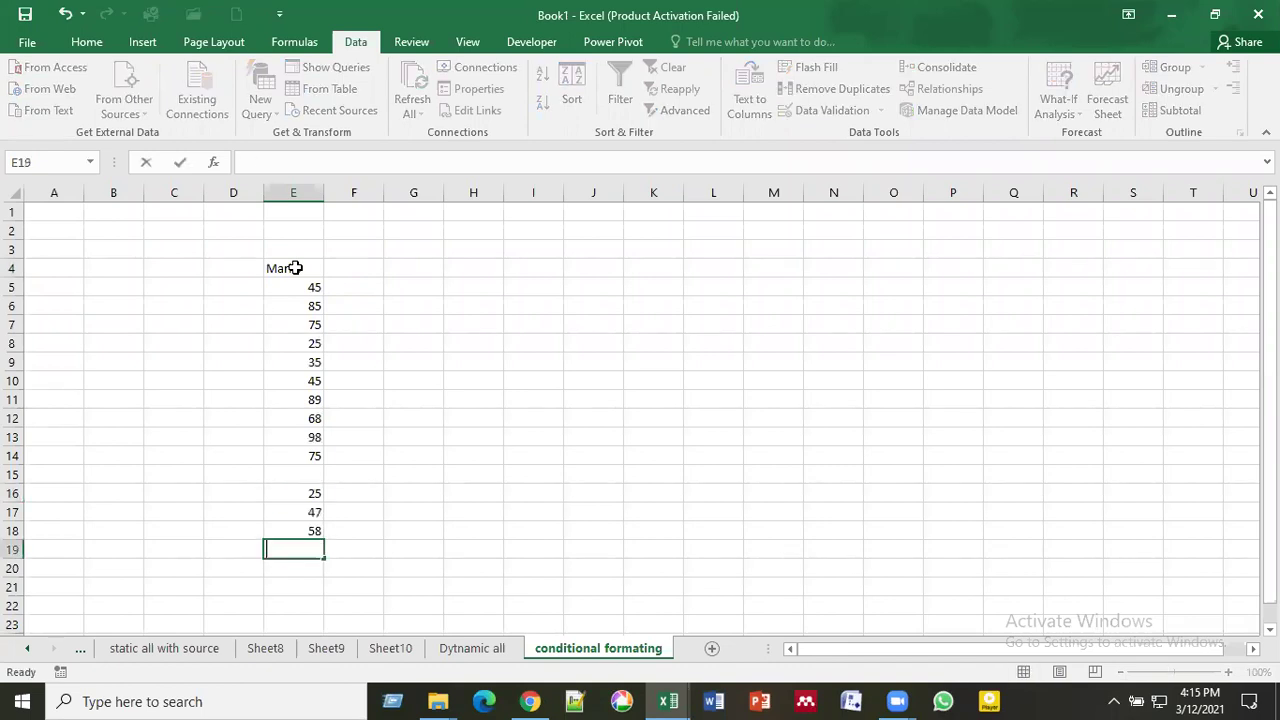
key("Return")
type("12")
key("Return")
Step: Fill the empty cell E15 in the Marks column with 10
key("Up")
key("Up")
key("Up")
key("Up")
key("Up")
key("Up")
key("Down")
type("10")
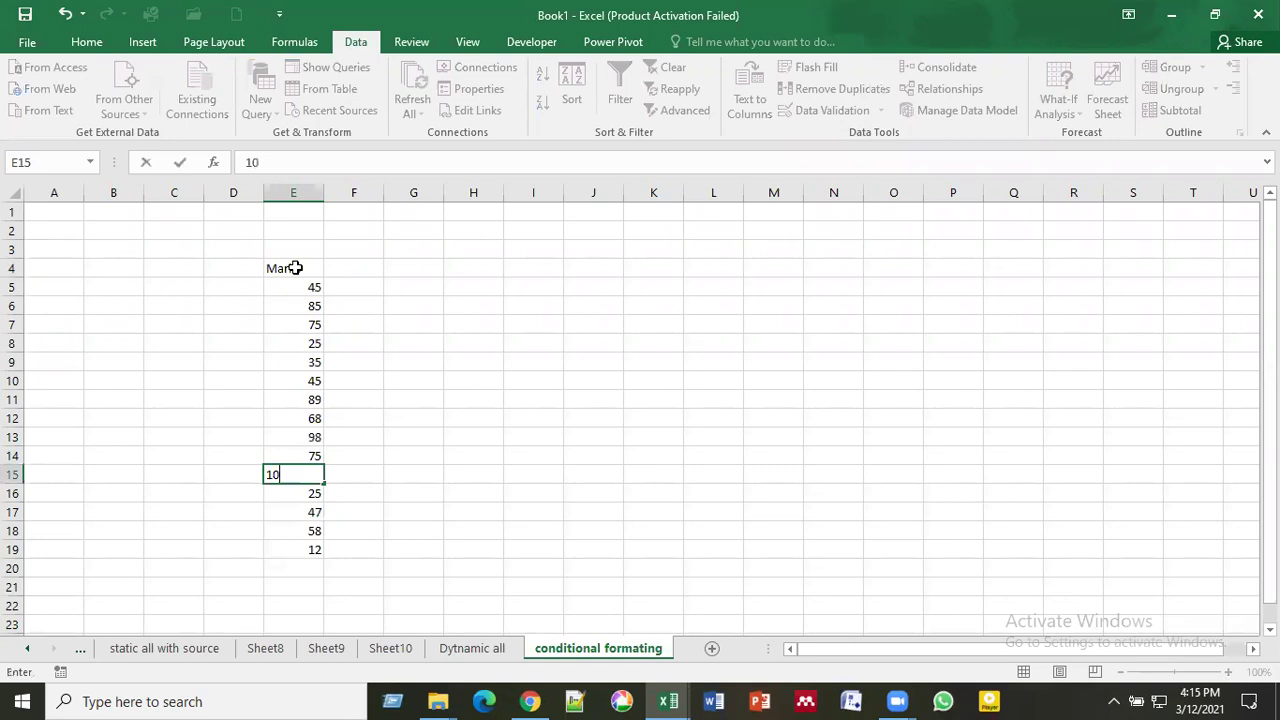
key("Return")
Step: Extend the Marks column with the values 20, 25 and 85 in cells E20:E22
key("Down")
key("Down")
key("Down")
key("Down")
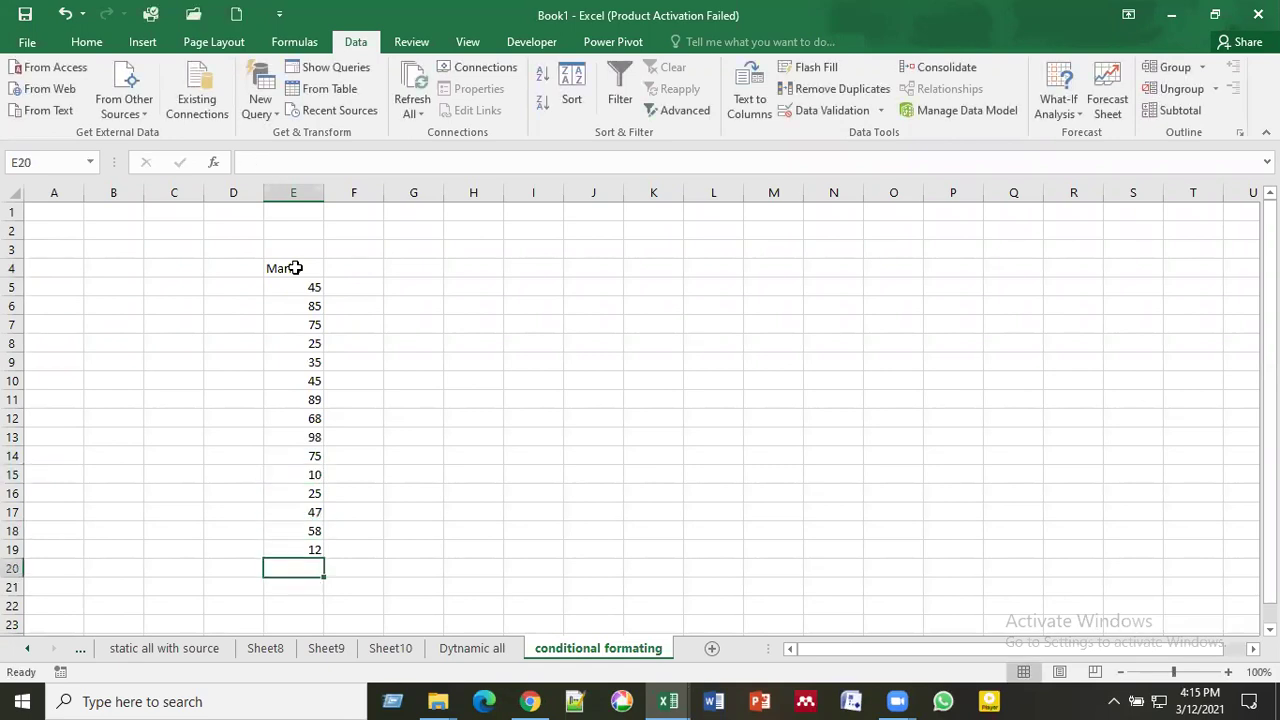
type("20")
key("Return")
type("25")
key("Return")
key("Up")
key("Up")
key("Down")
key("Down")
type("85")
key("Return")
Step: Copy the whole Marks column E4:E22 and paste it starting at G4
key("Up")
key("Up")
key("Up")
key("Up")
key("Up")
key("Up")
key("Up")
key("Up")
key("Up")
key("Up")
key("Up")
key("Up")
key("Up")
key("Up")
key("Up")
key("Up")
key("Up")
key("Up")
key("Up")
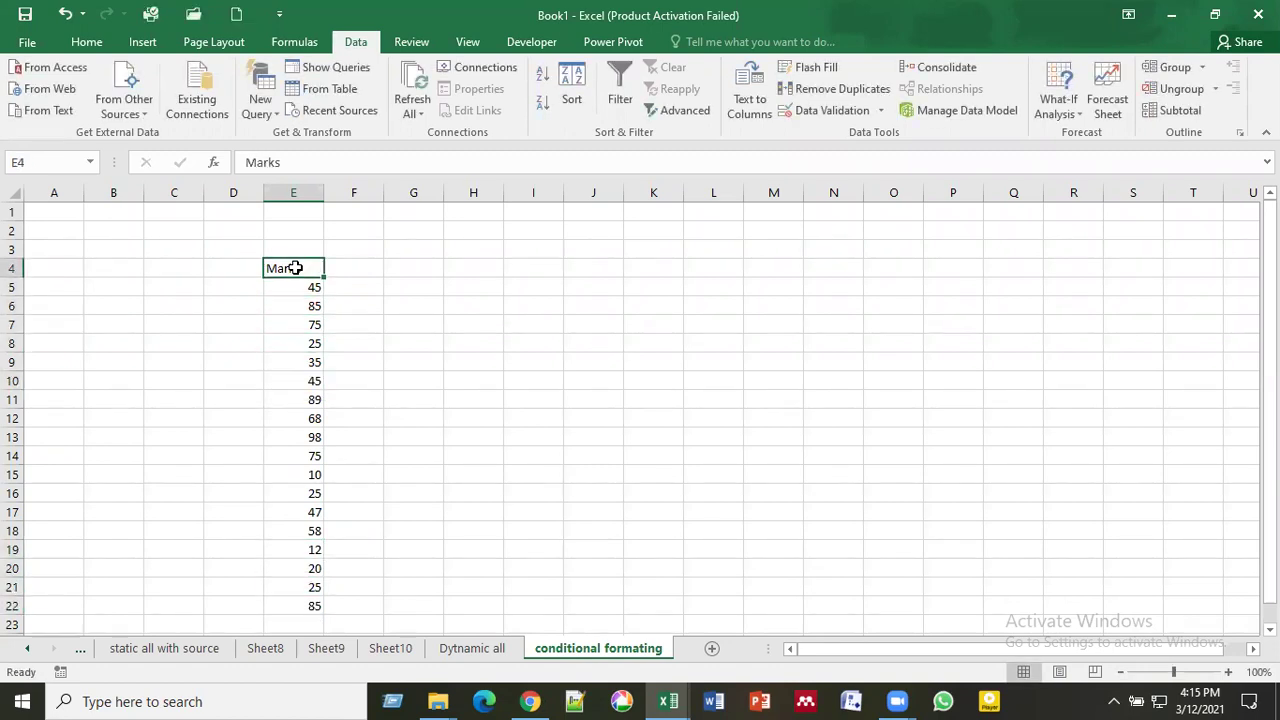
key("ctrl+shift+Down")
key("ctrl+c")
key("Right")
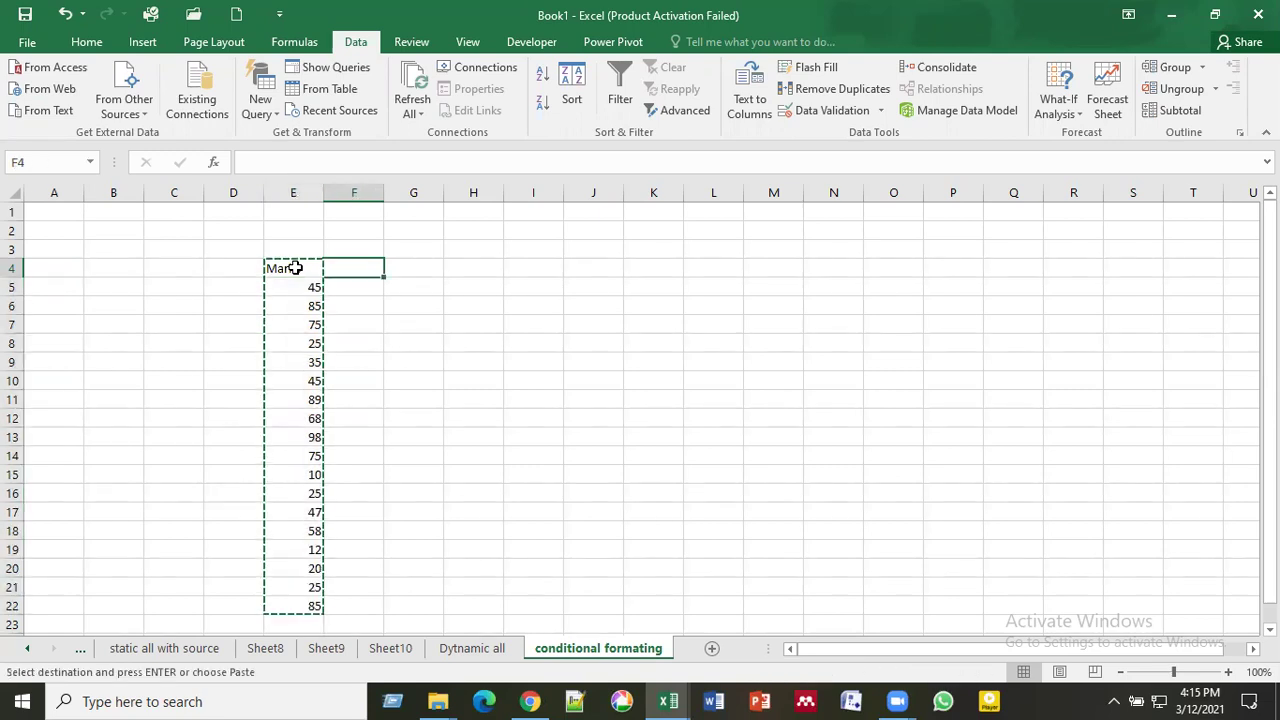
key("Right")
key("ctrl+v")
Step: Paste three more copies of the Marks column starting at I4, K4 and M4, and clear the copy selection
key("Right")
key("Right")
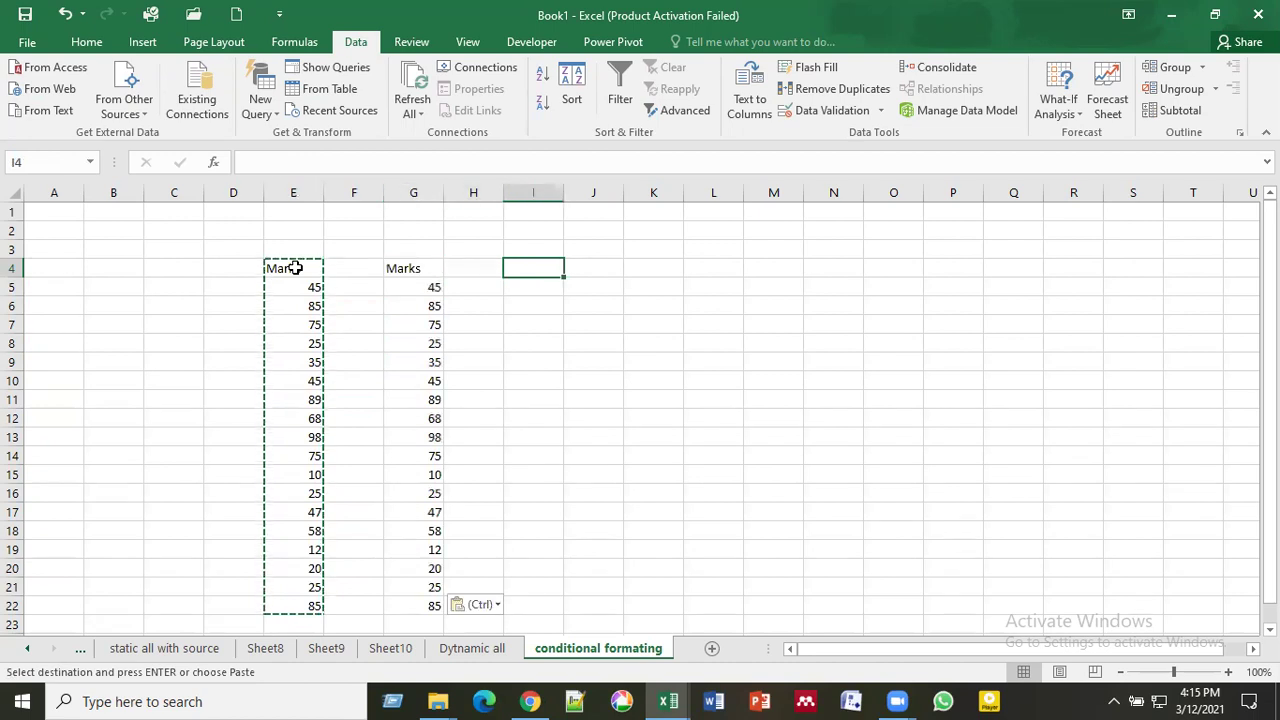
key("ctrl+v")
key("Right")
key("Right")
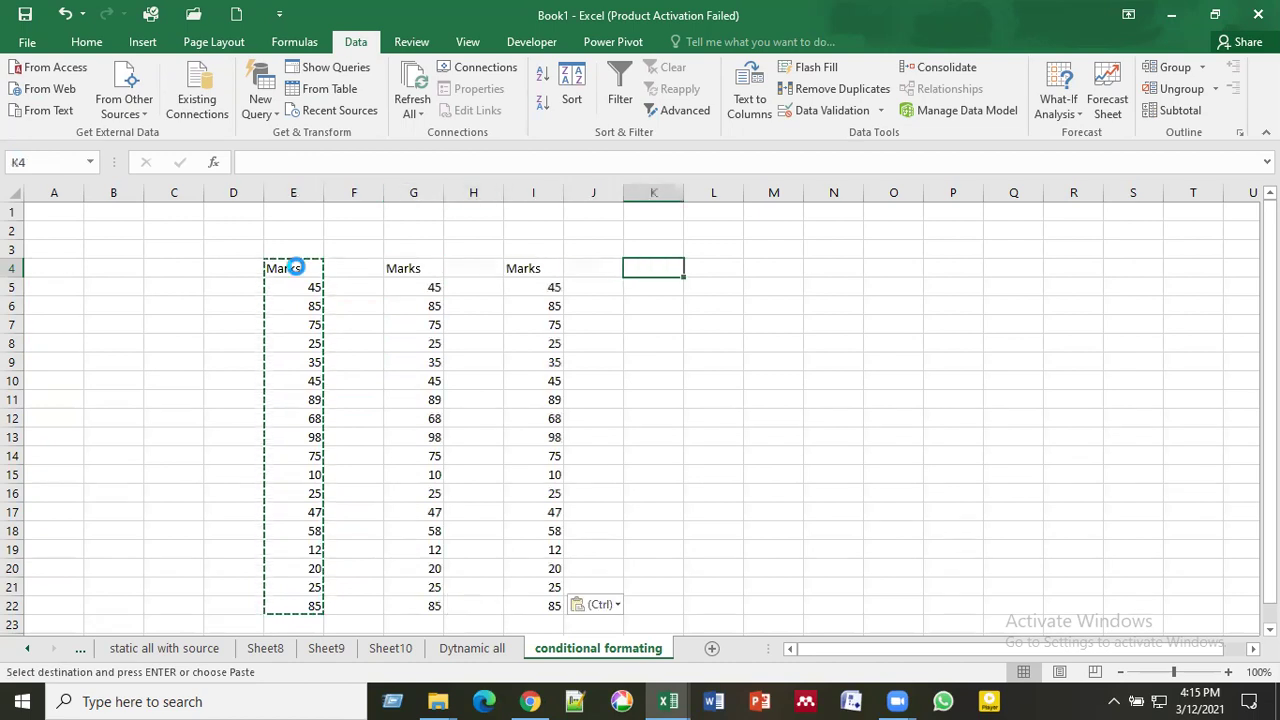
key("ctrl+v")
key("Right")
key("ctrl")
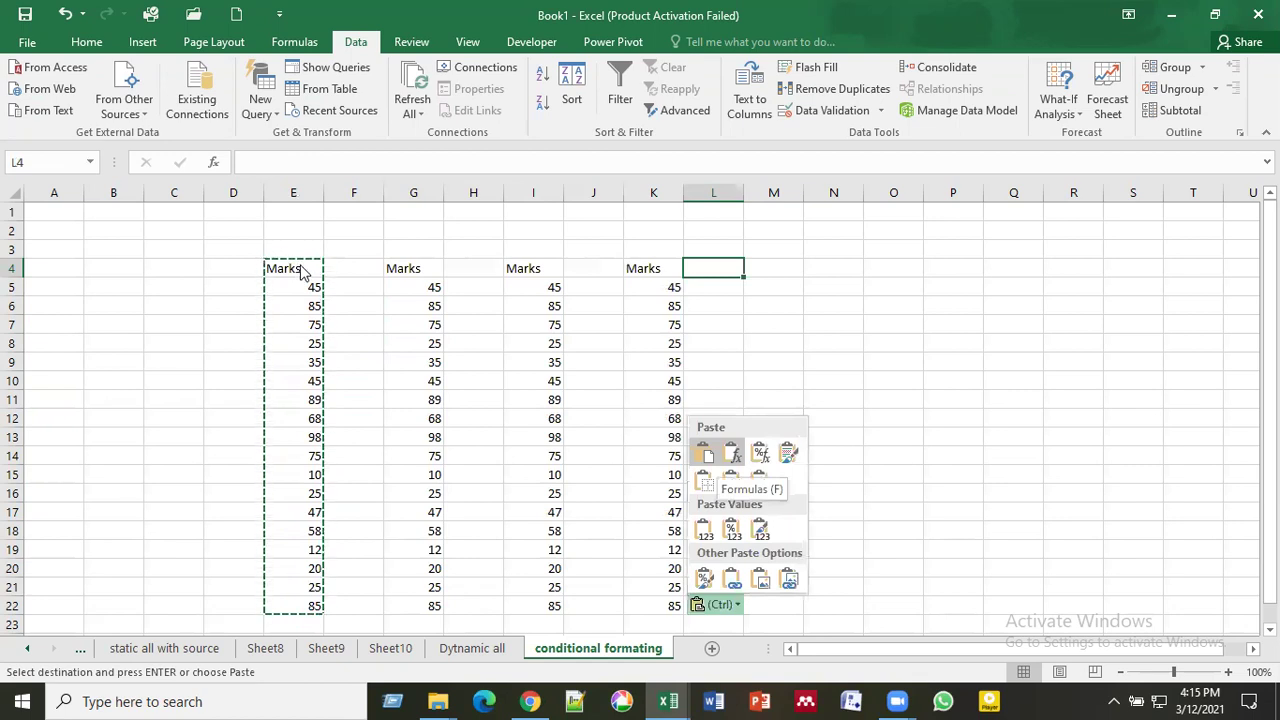
key("Escape")
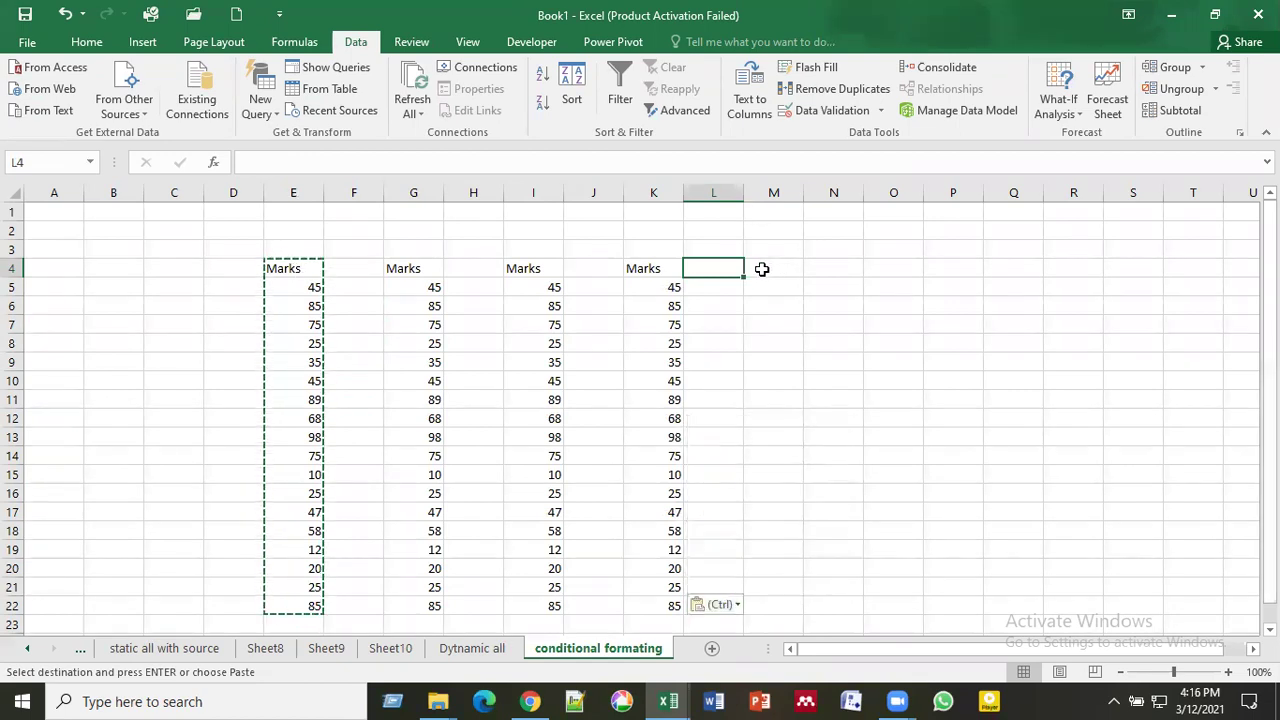
left_click(759, 268)
key("ctrl+v")
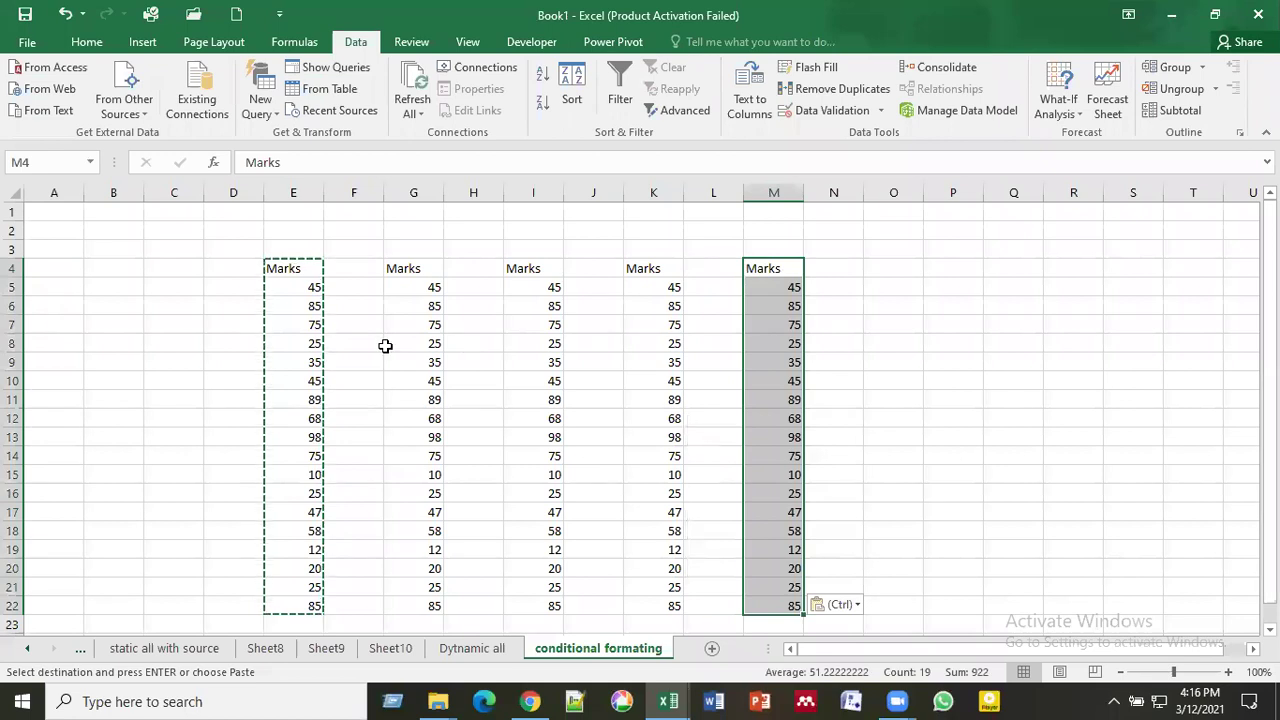
left_click(388, 345)
key("Escape")
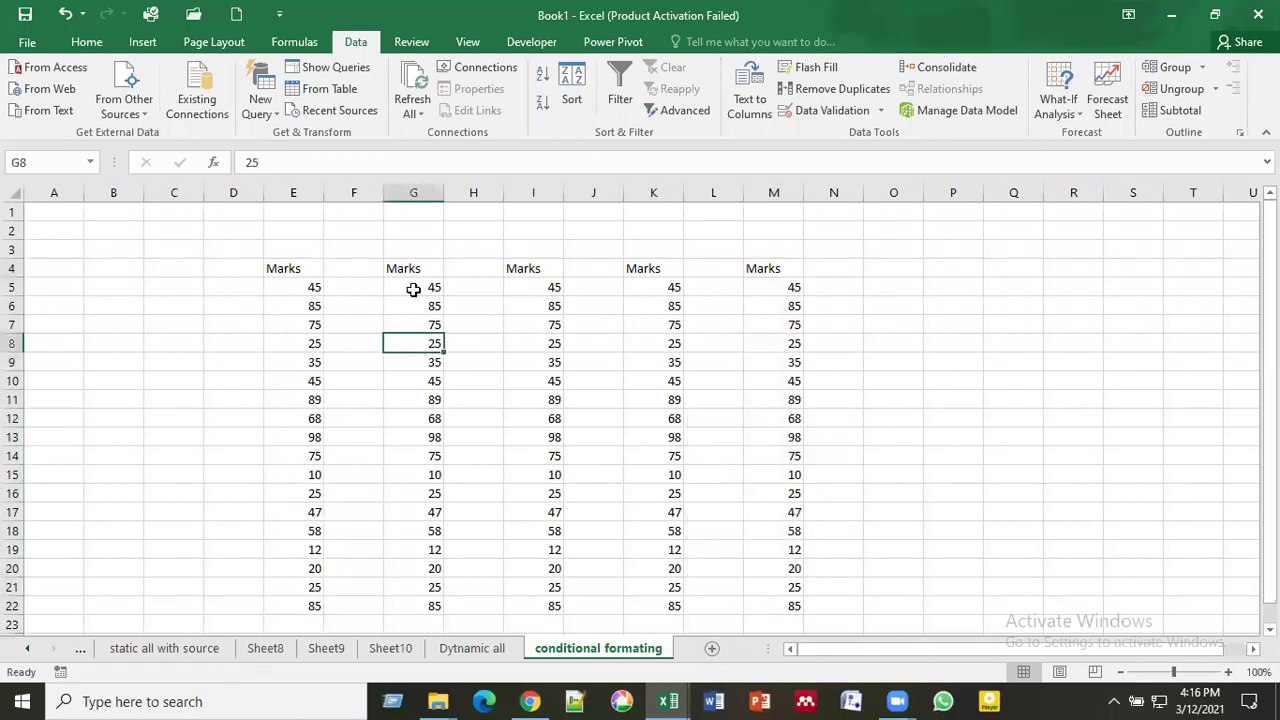
left_click(297, 291)
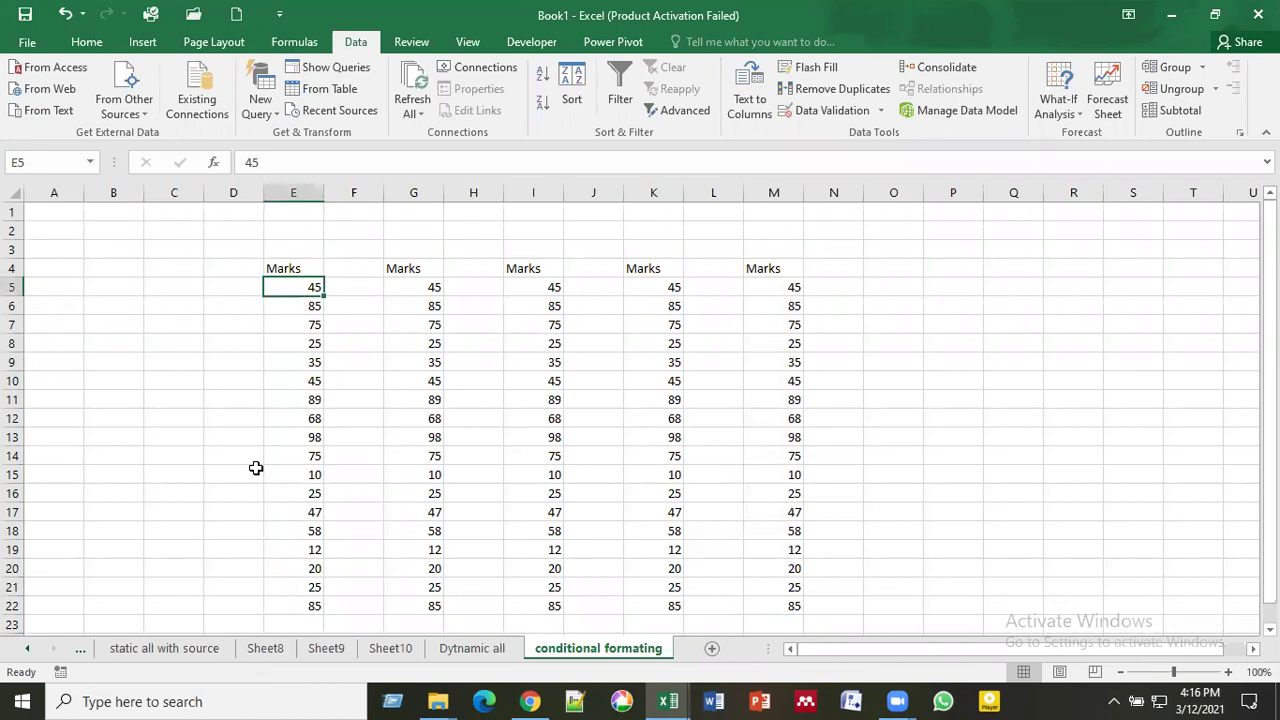
left_click(303, 375)
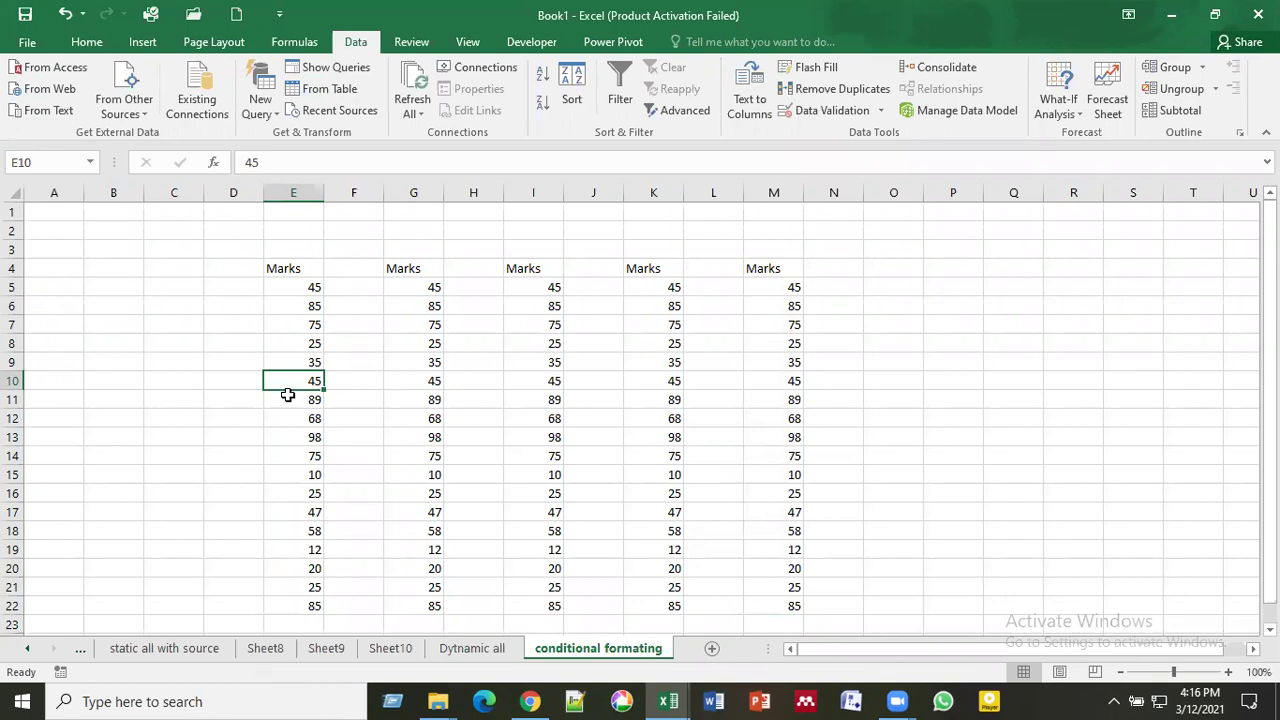
key("Up")
key("Up")
key("Up")
key("Up")
key("Up")
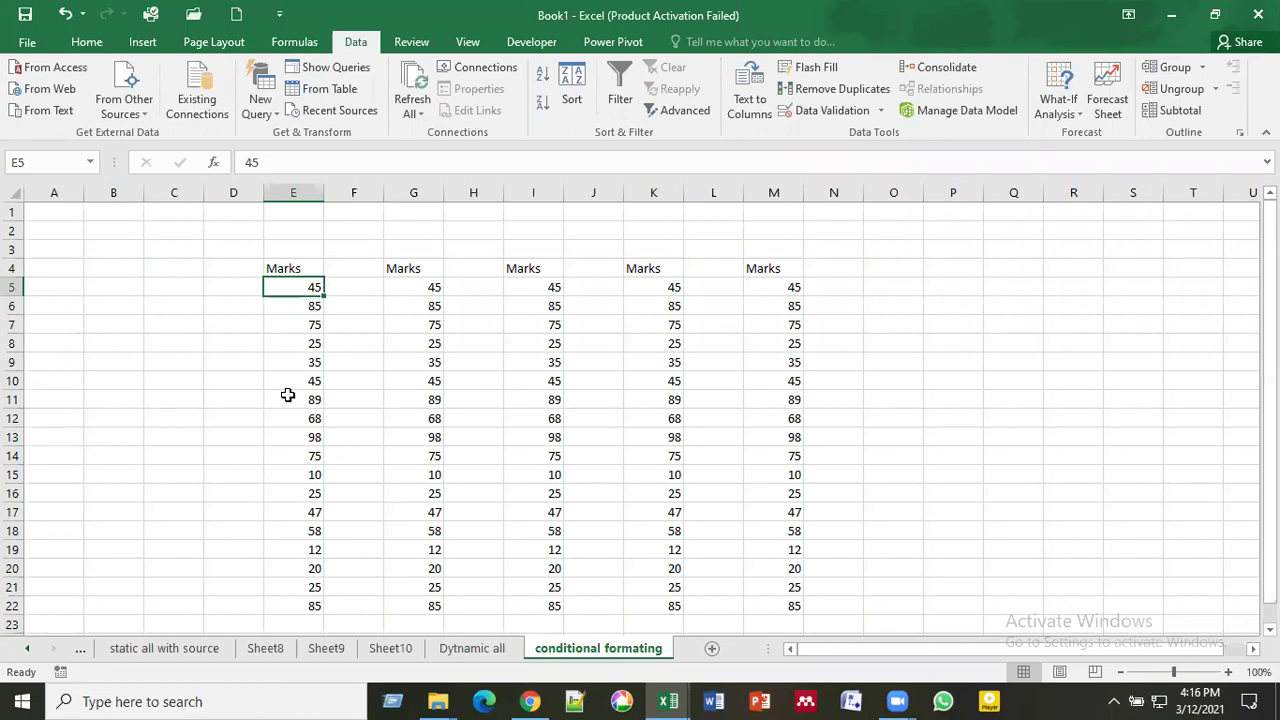
left_click(303, 247)
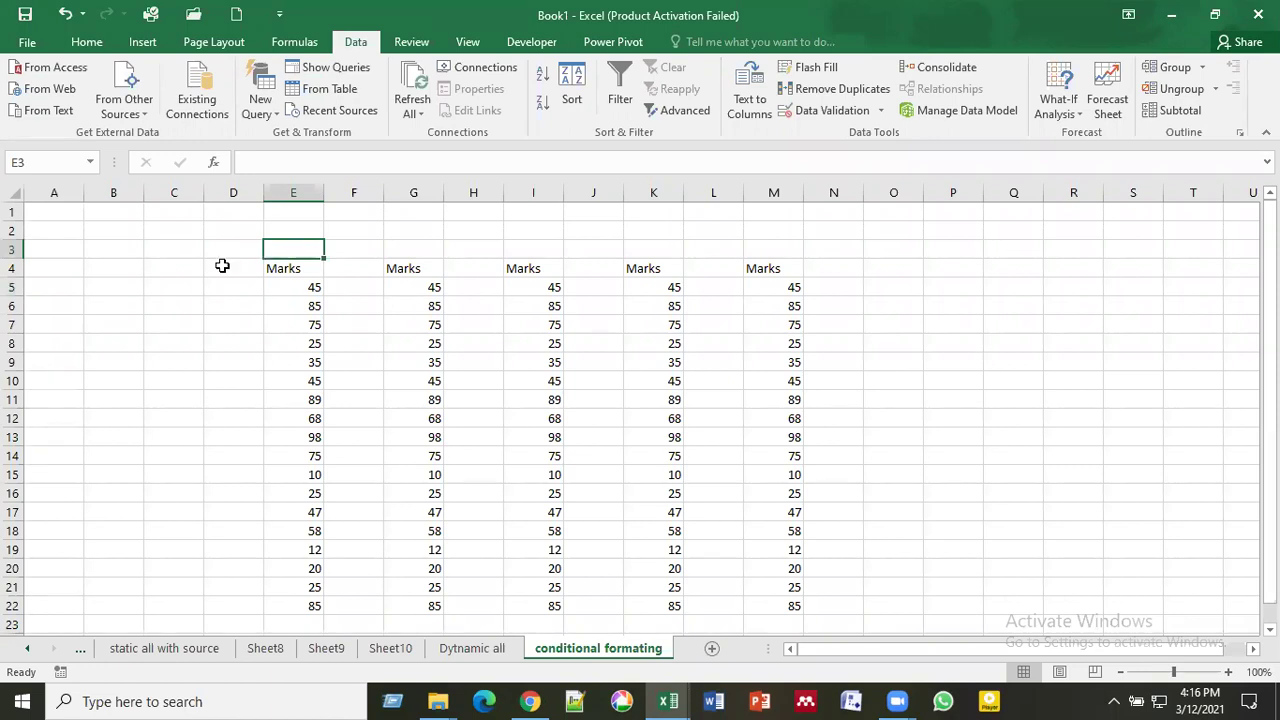
left_click(298, 287)
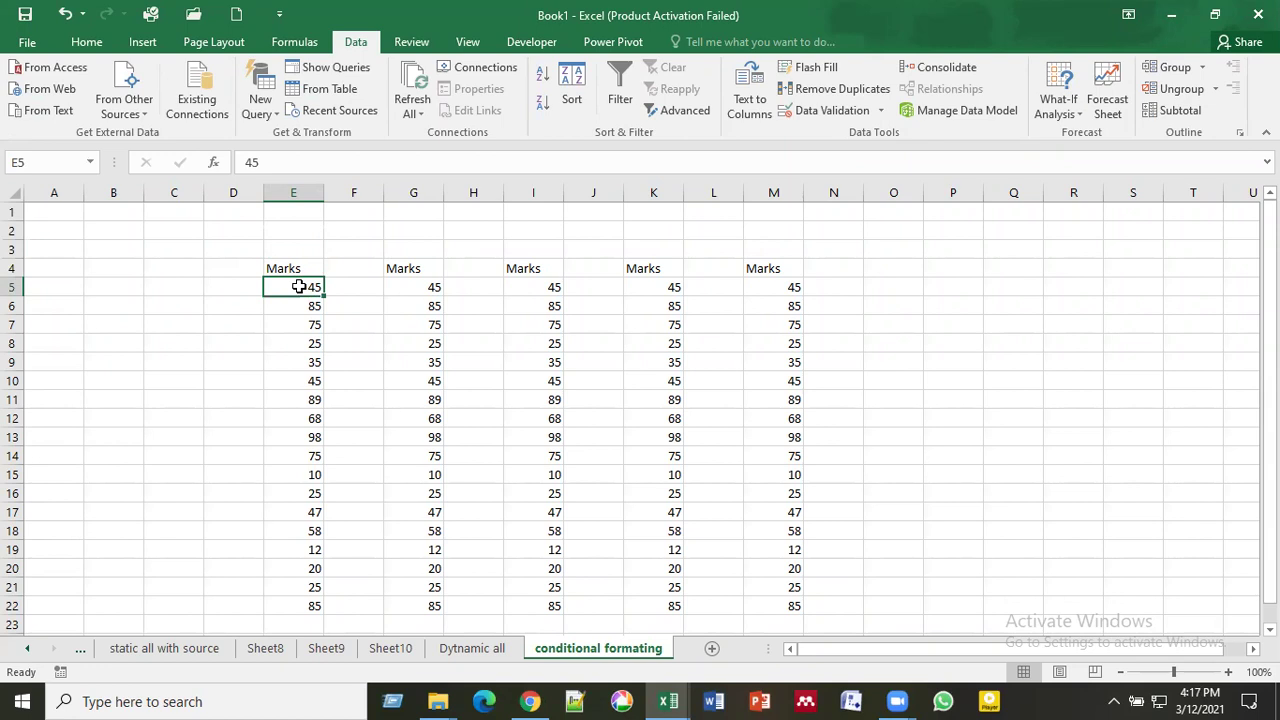
key("Left")
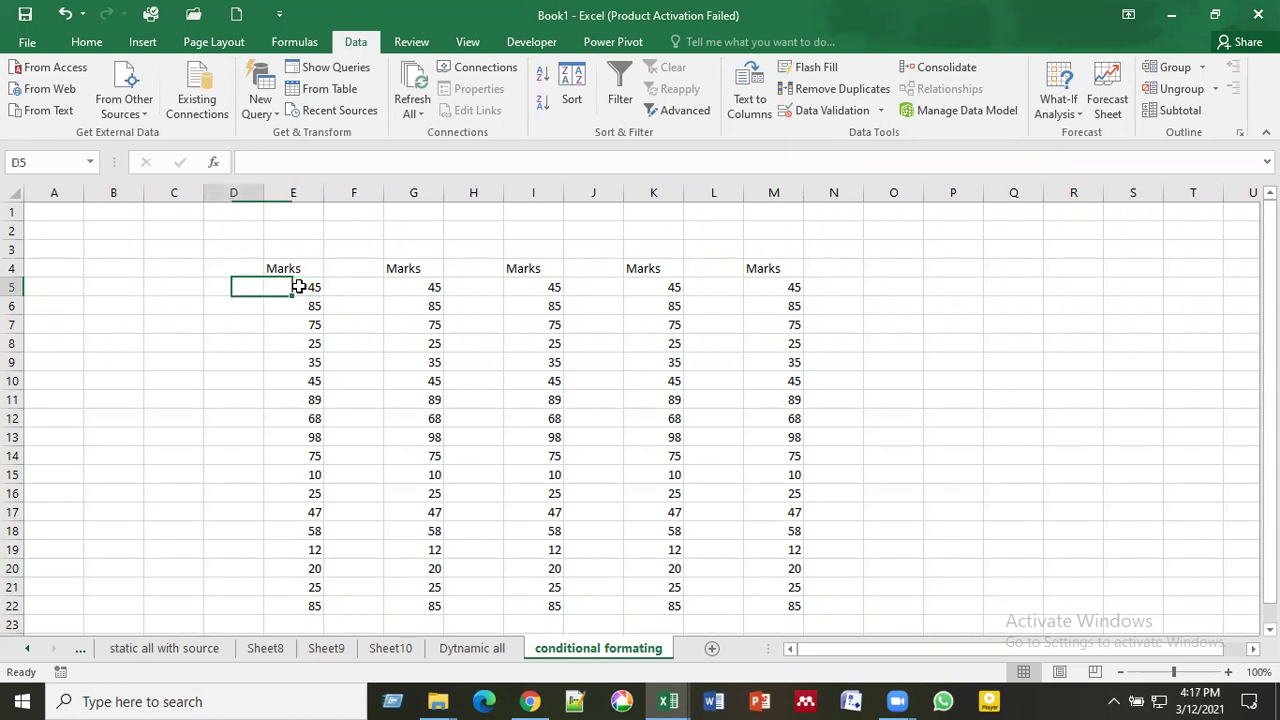
key("Down")
key("Down")
key("Down")
key("Down")
key("Up")
key("Up")
key("Up")
key("Up")
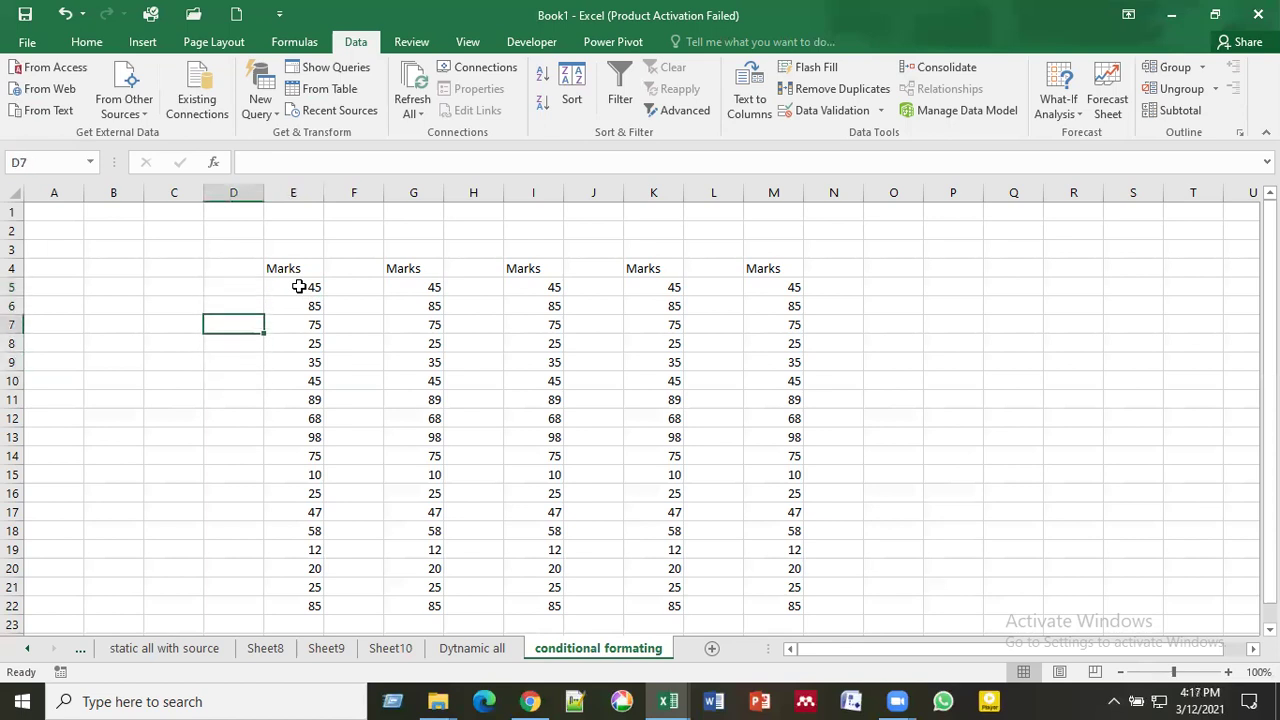
key("Left")
key("Left")
key("Left")
key("Right")
key("Right")
key("Right")
key("Right")
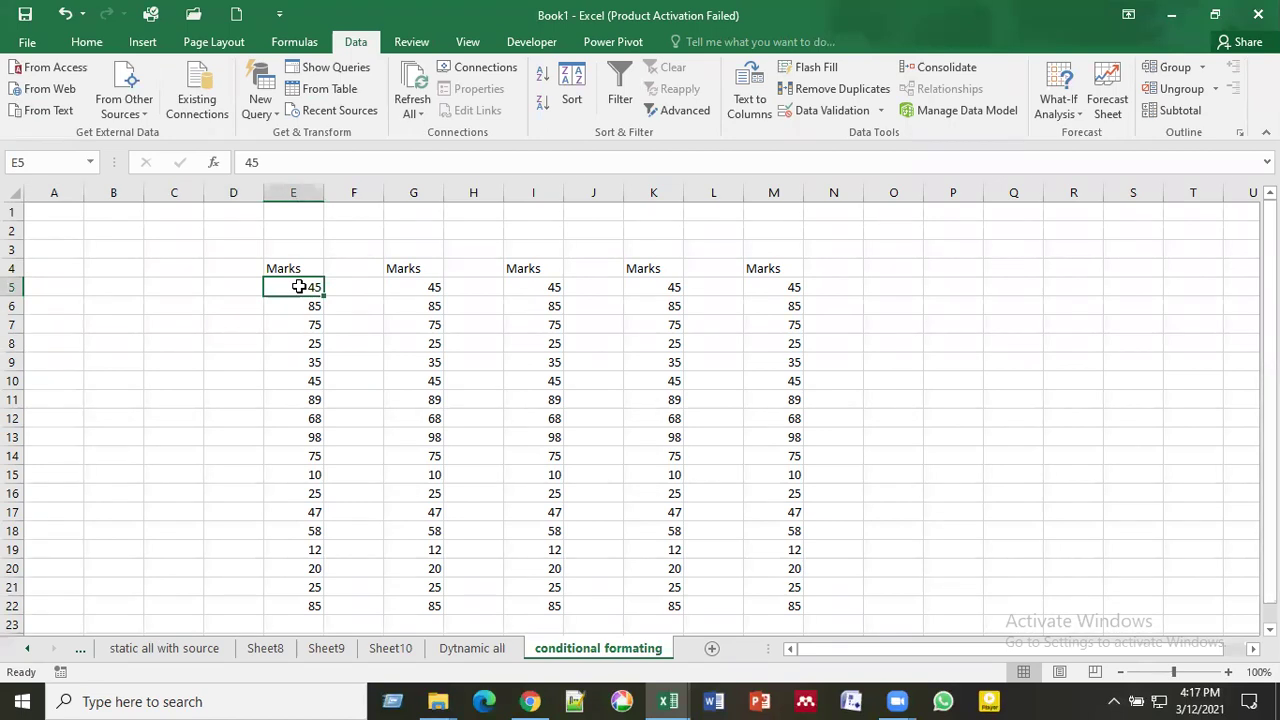
key("Left")
key("Left")
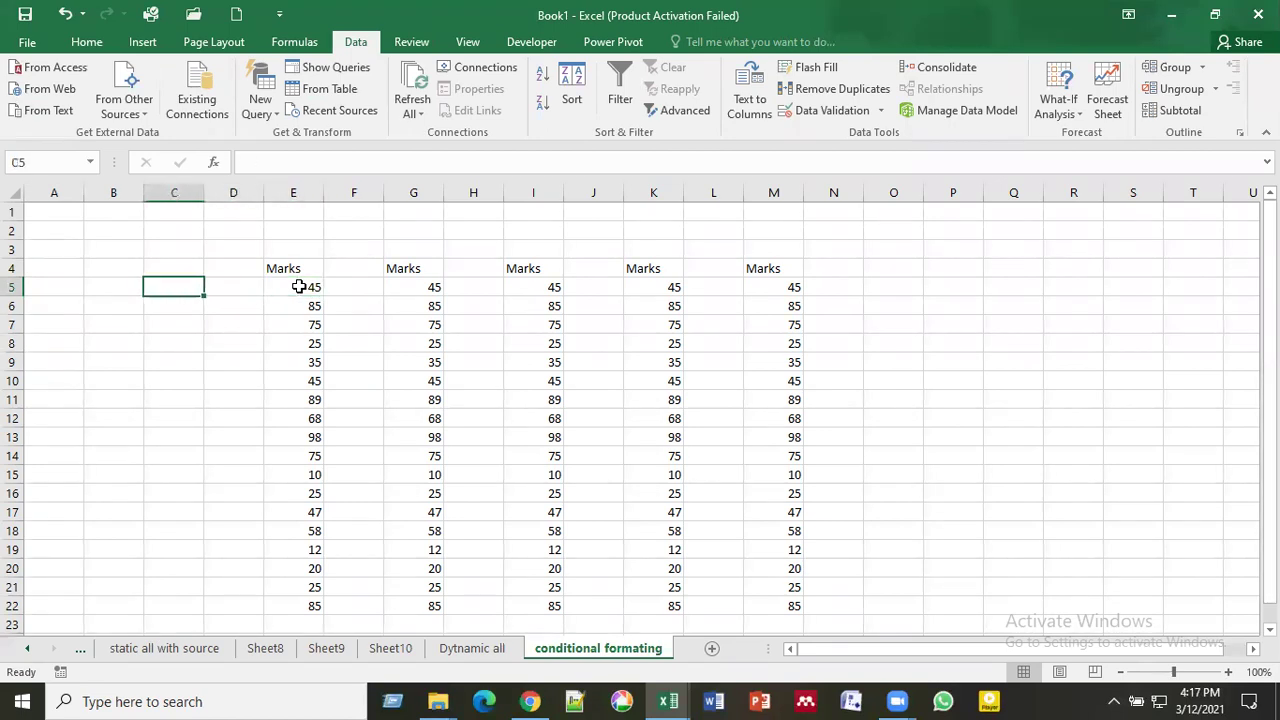
key("Left")
key("Left")
key("Right")
key("Right")
key("Right")
key("Right")
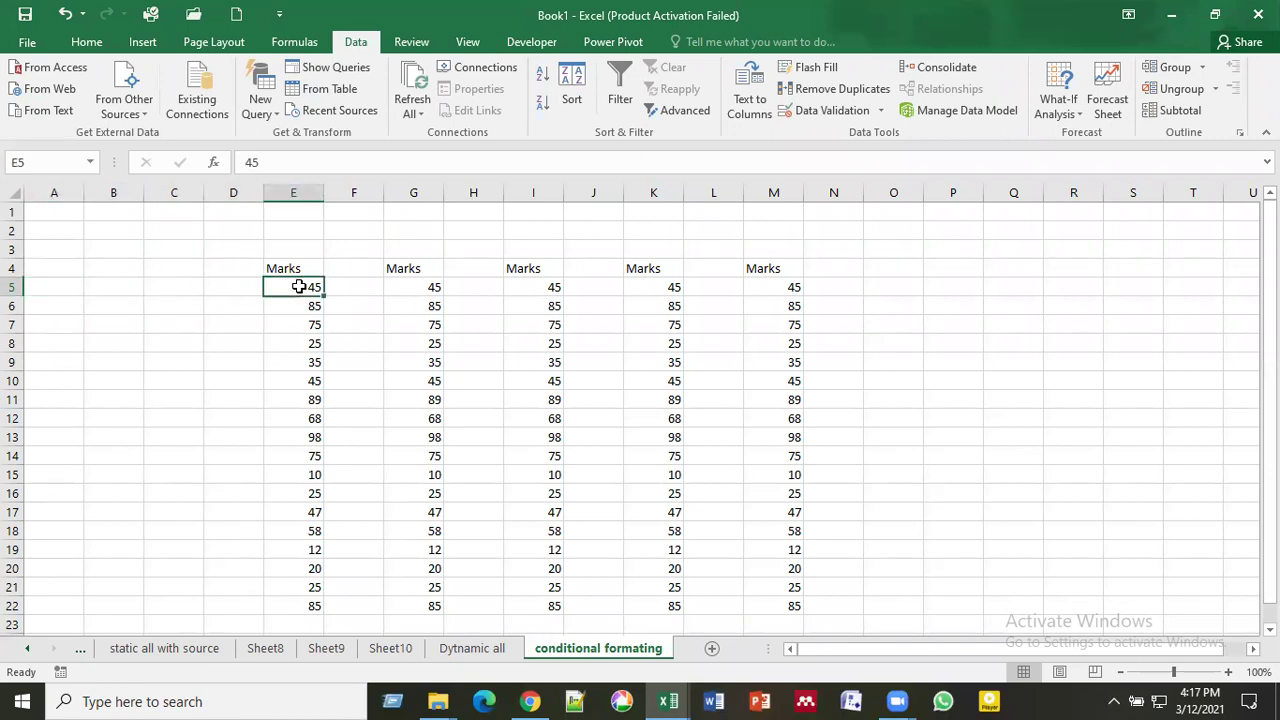
key("Left")
key("Left")
key("Left")
key("Left")
key("Right")
key("Right")
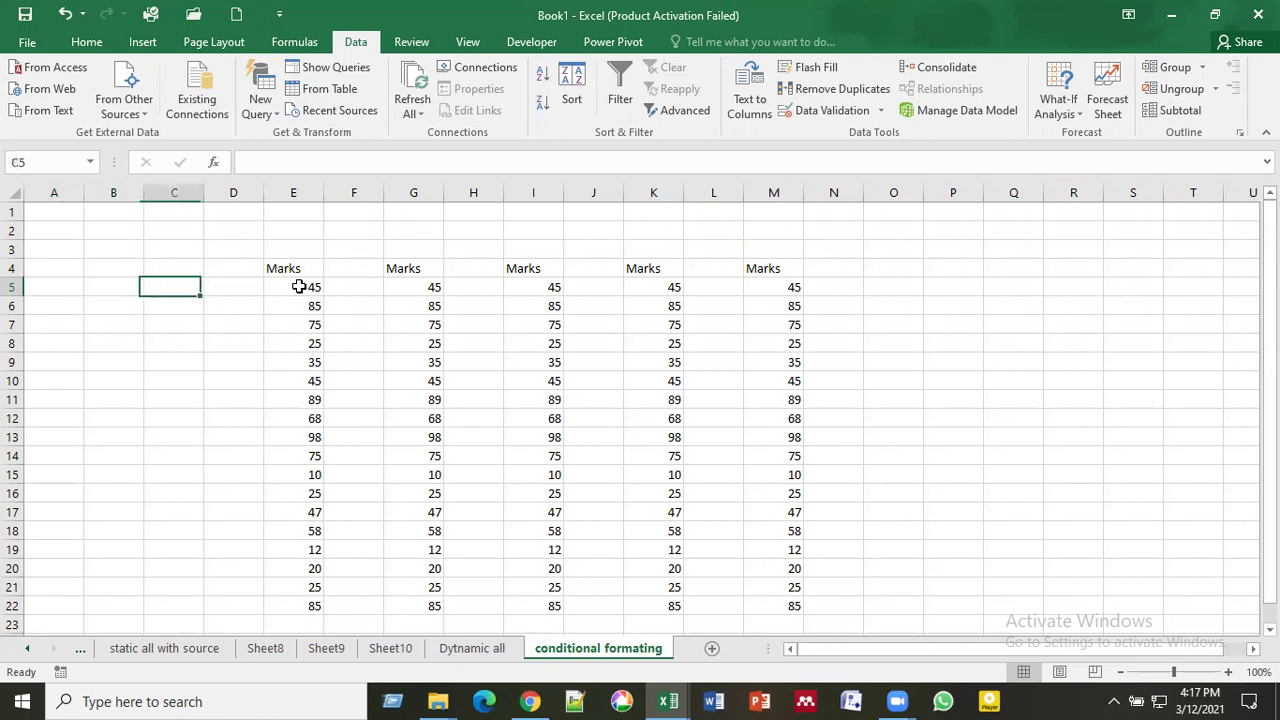
Step: Start a Greater Than highlight cells rule on the marks in E5:E22 with a threshold of 70
key("Right")
key("Right")
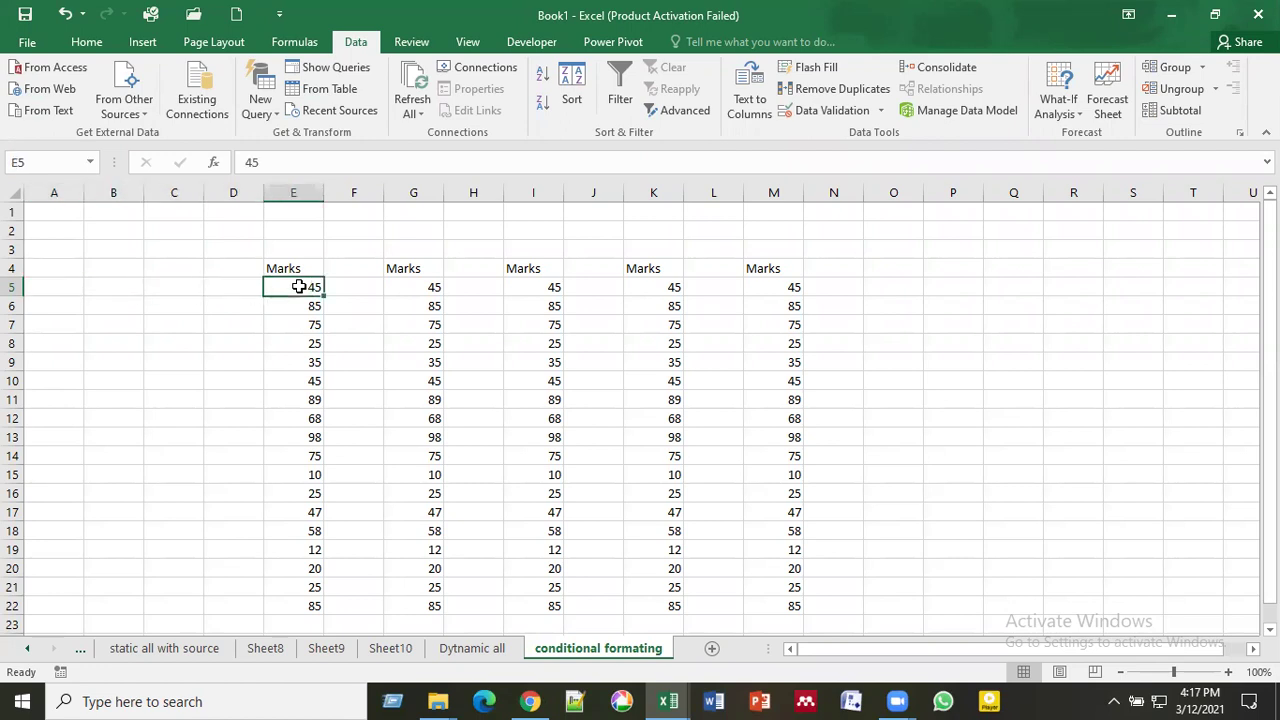
key("ctrl+shift+Down")
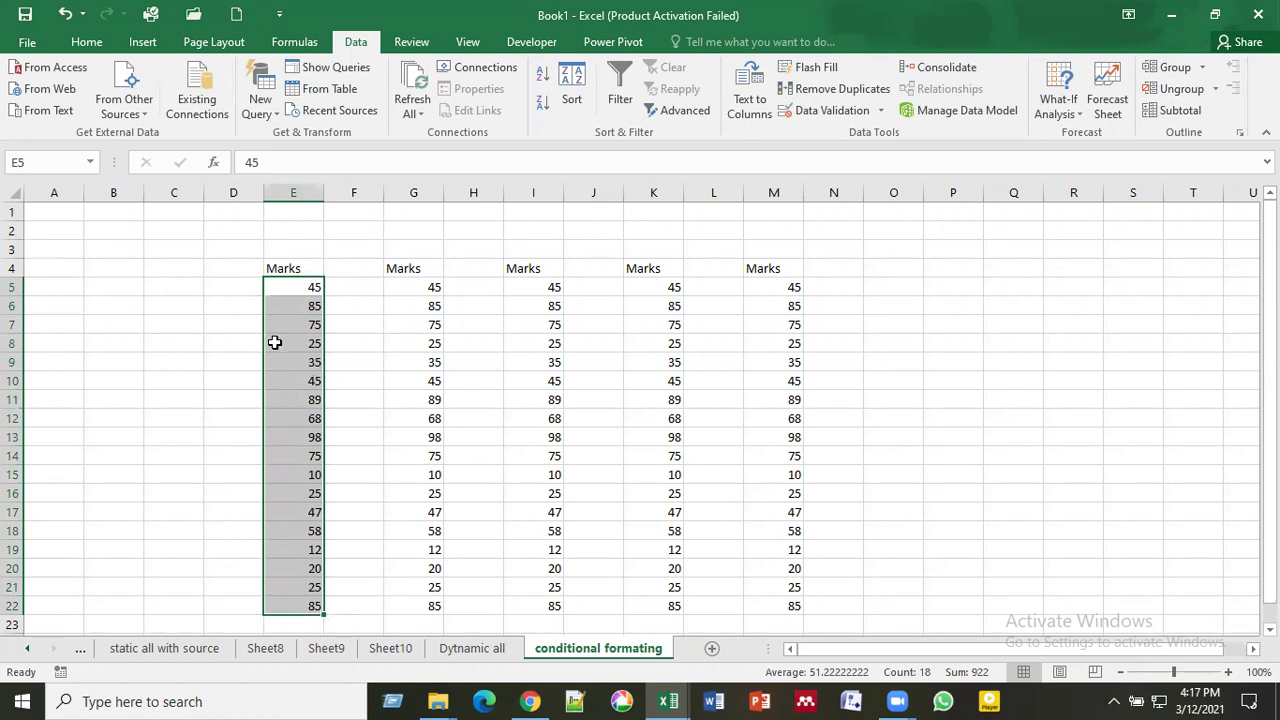
left_click(88, 44)
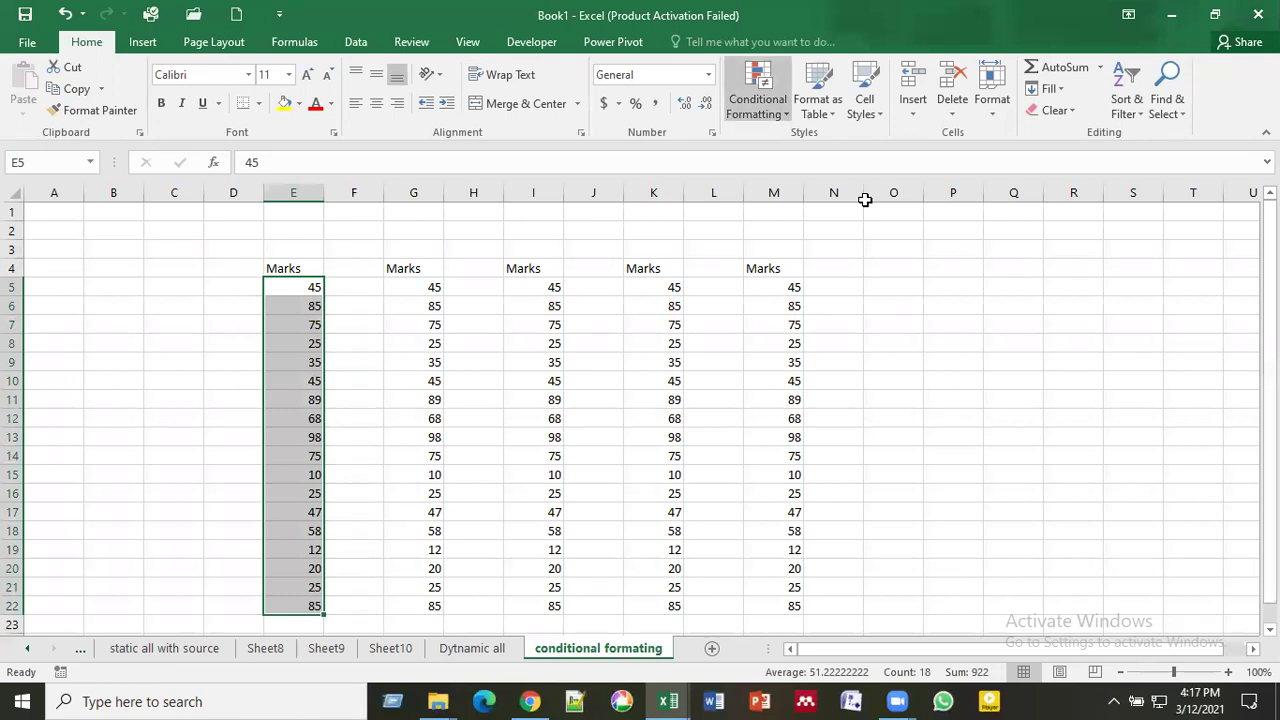
key("alt+h")
key("l")
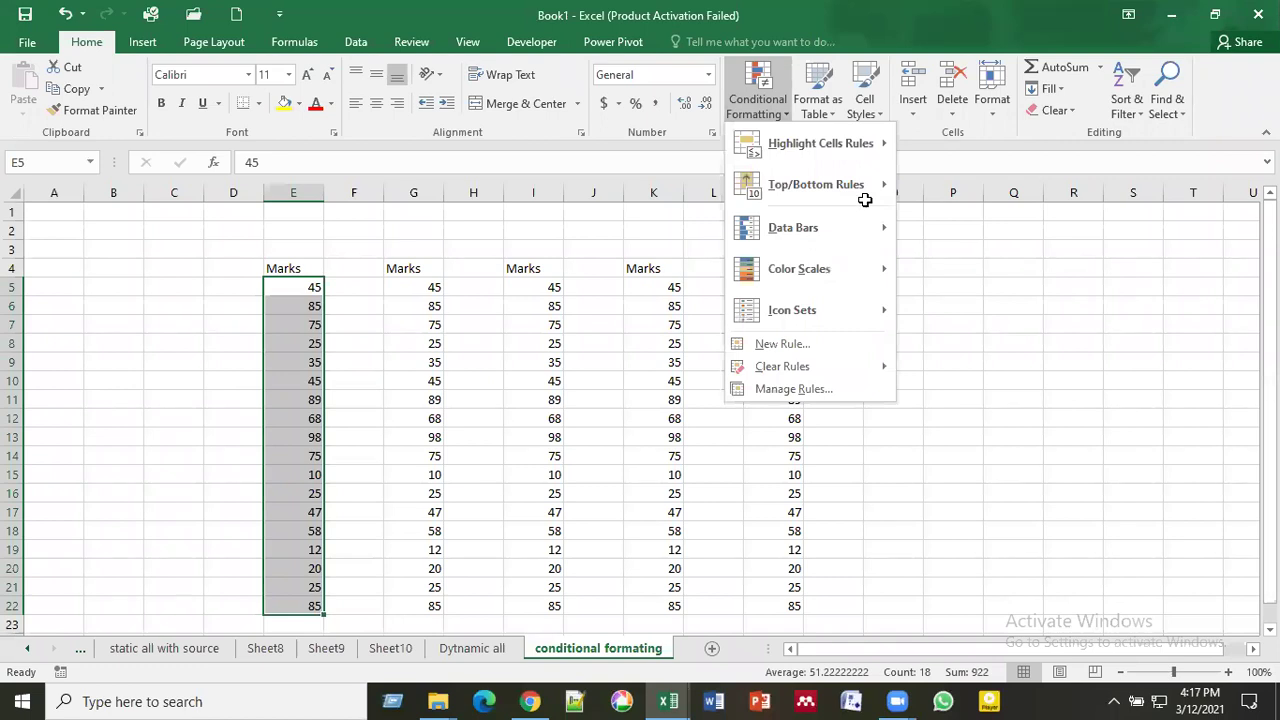
mouse_move(787, 155)
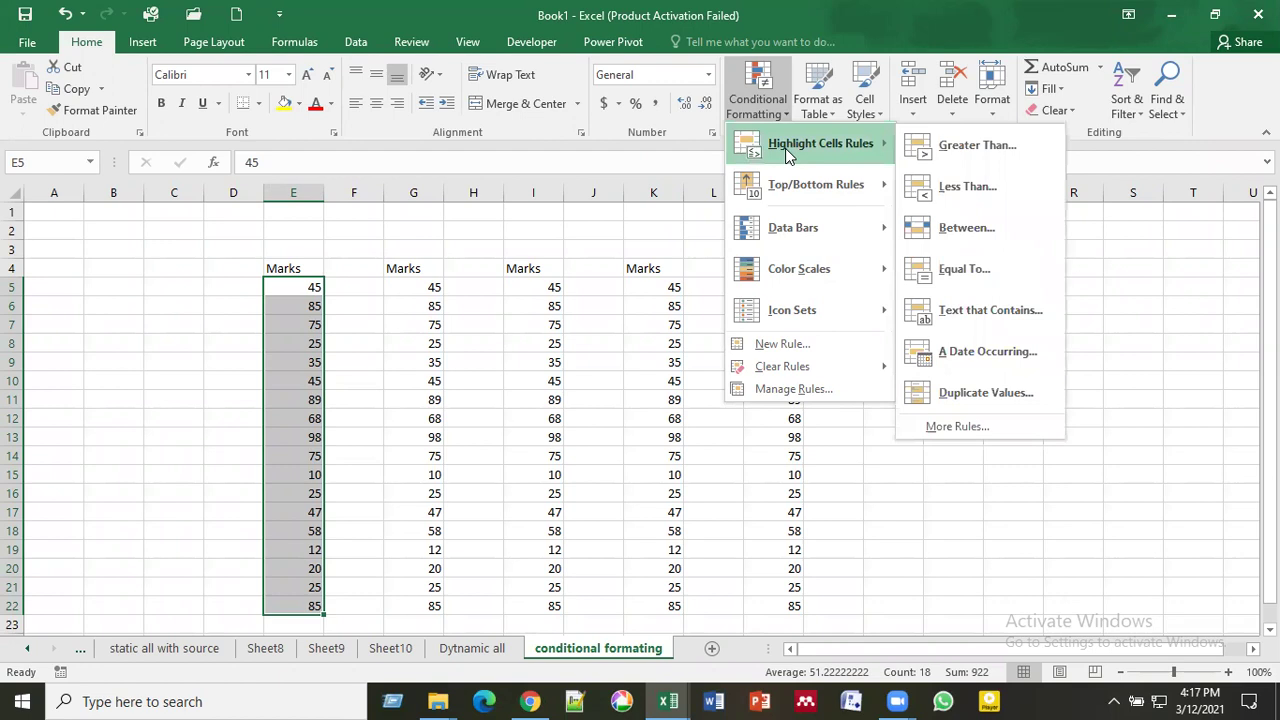
left_click(931, 150)
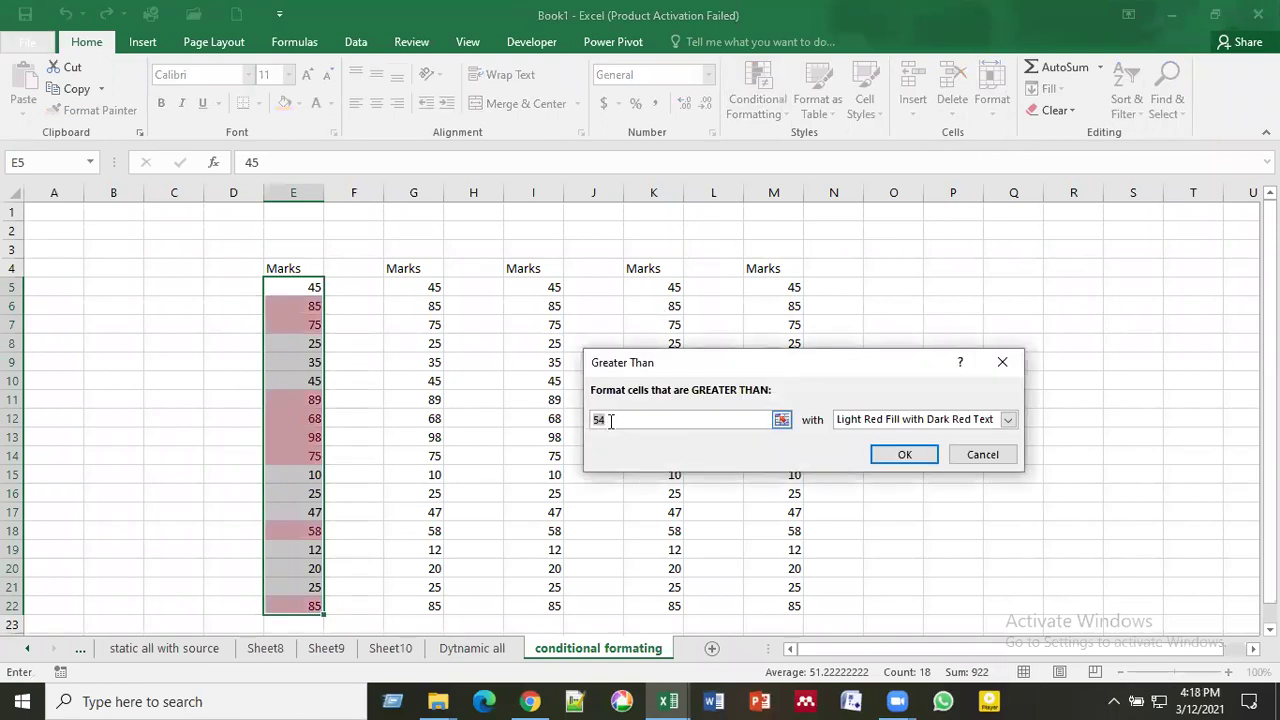
key("BackSpace")
type("70")
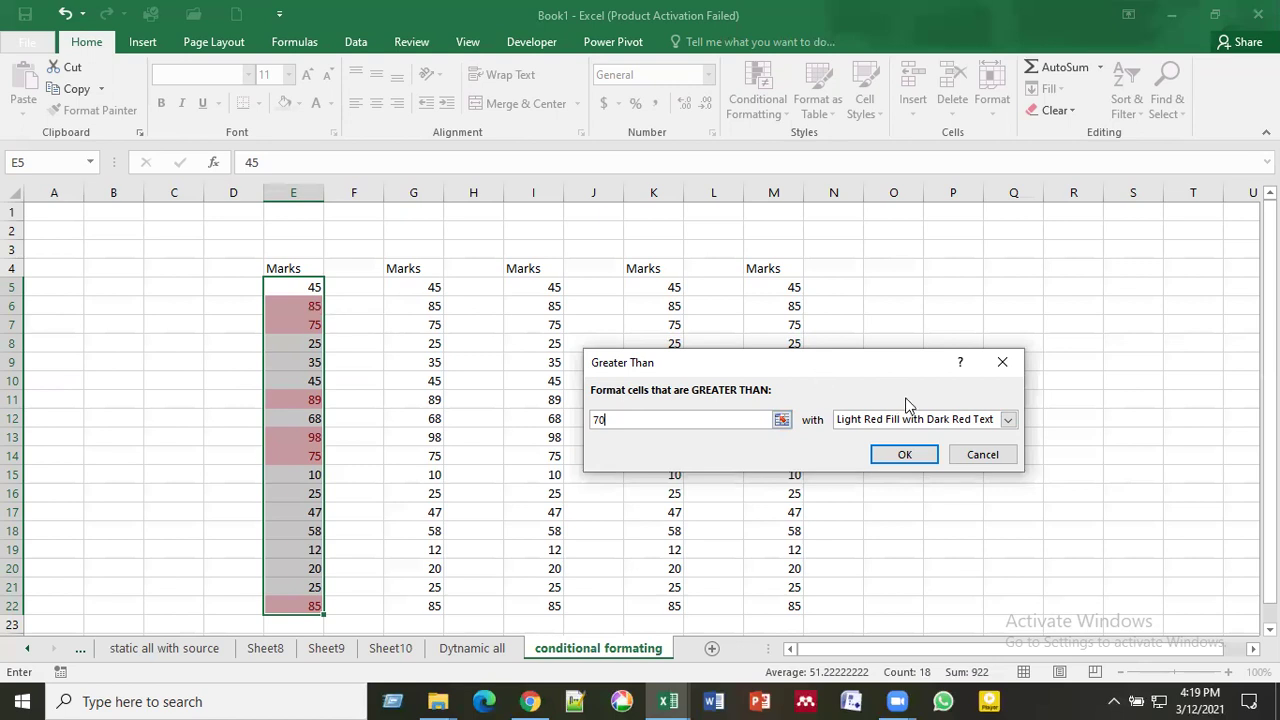
Step: Try Yellow Fill with Dark Yellow Text, Green Fill with Dark Green Text, Light Red Fill, Red Text and Red Border as the rule's format
left_click(1009, 420)
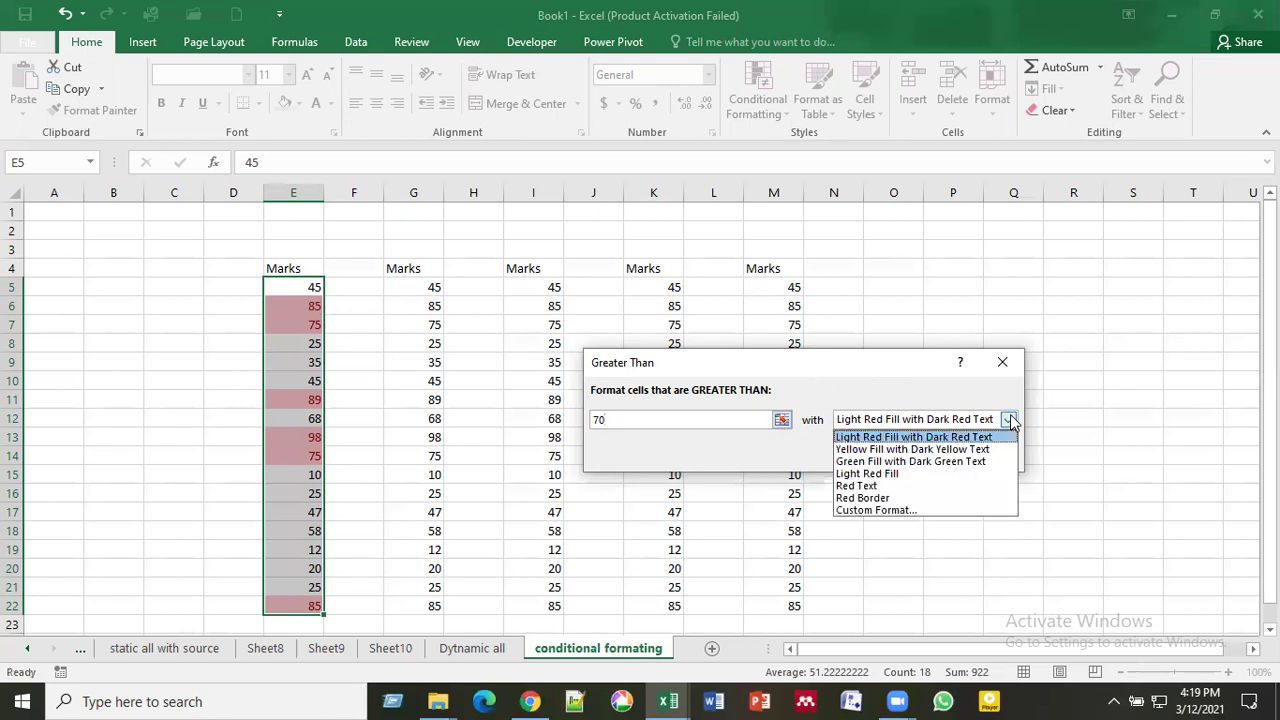
left_click(978, 447)
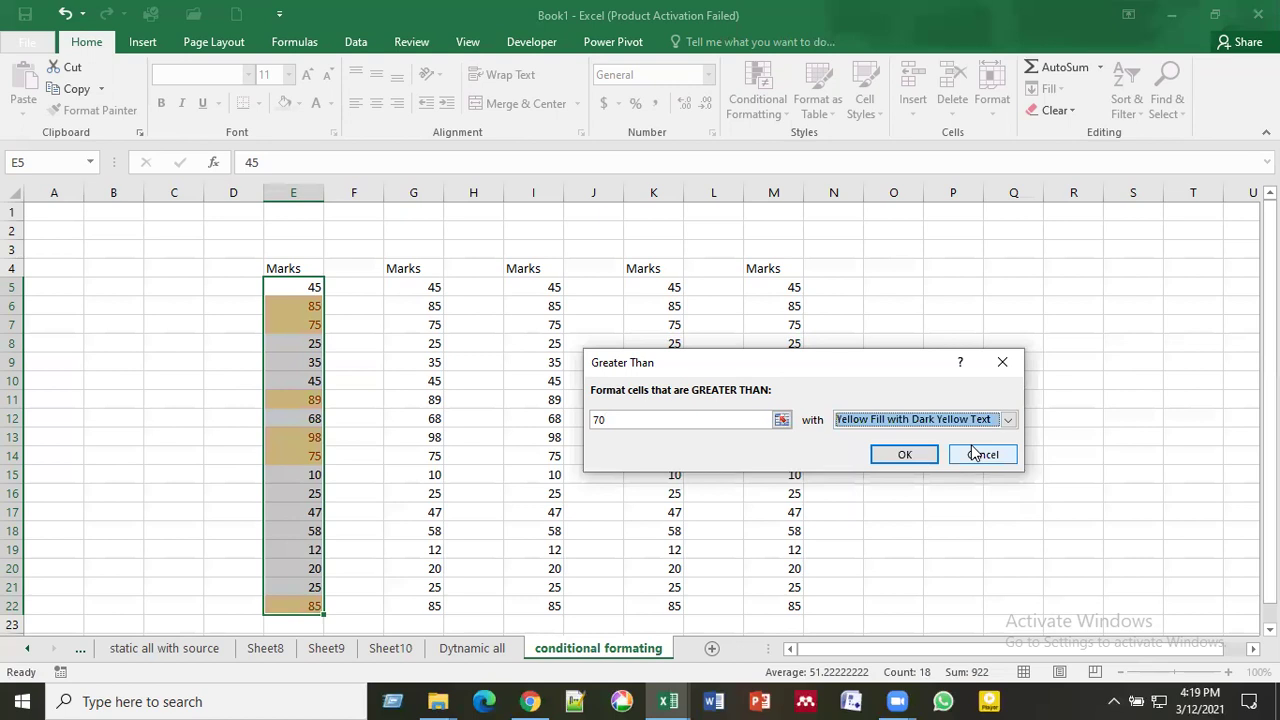
left_click(1009, 420)
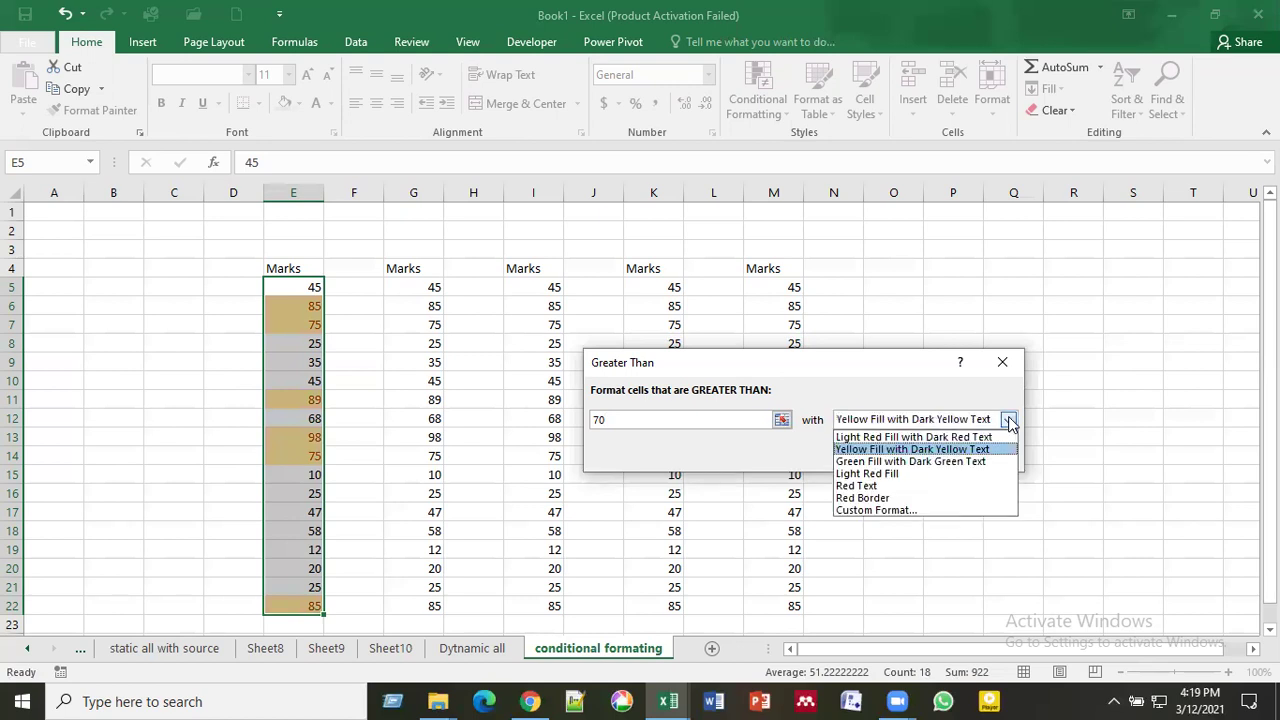
left_click(963, 462)
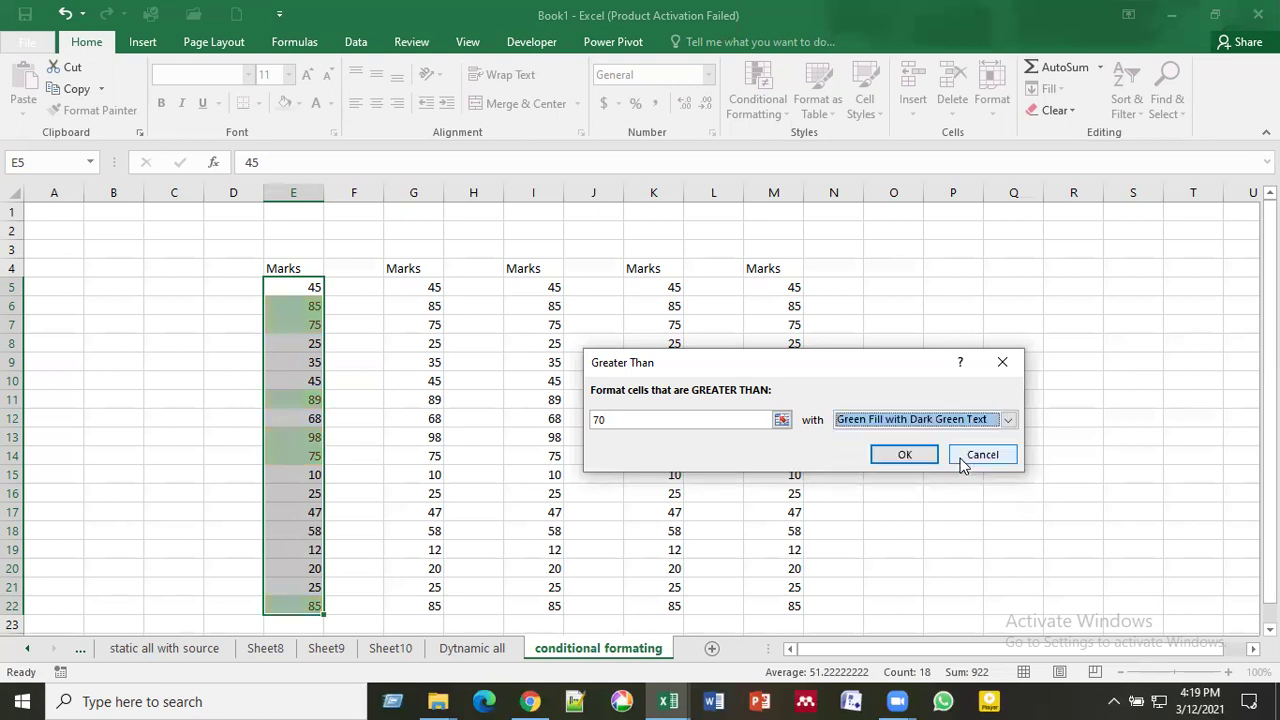
left_click(1009, 420)
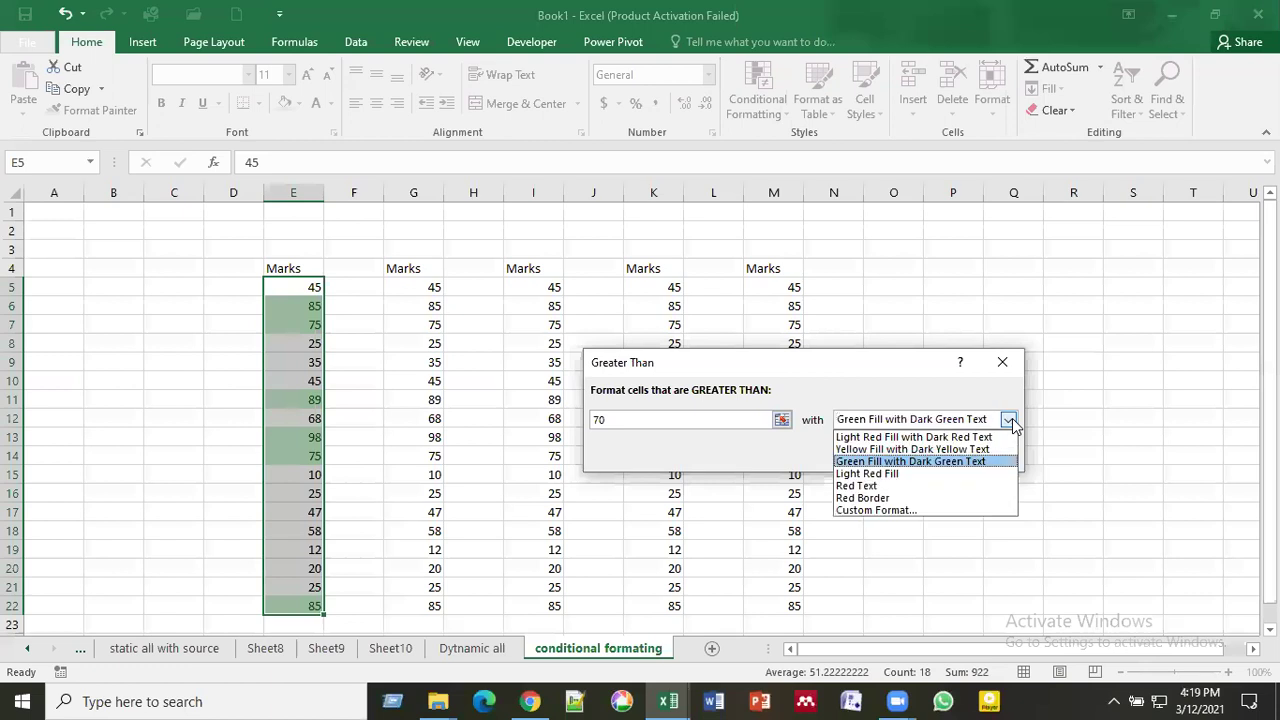
left_click(939, 474)
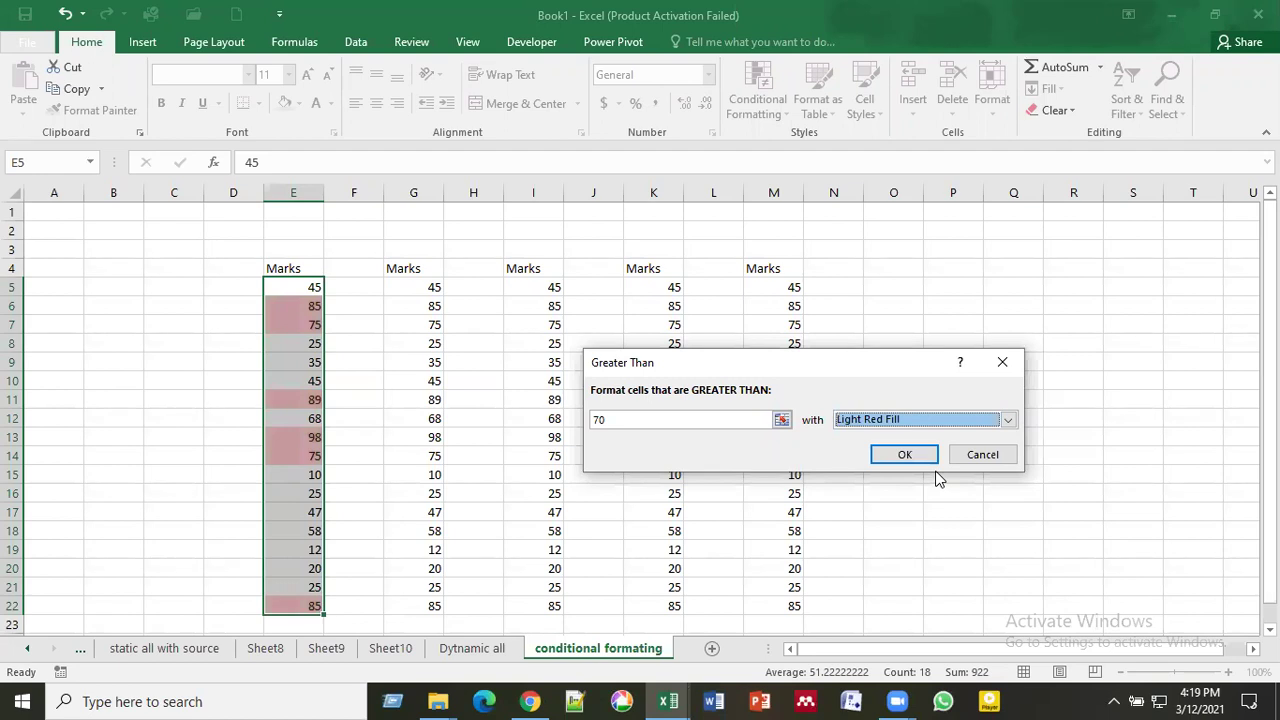
left_click(1007, 421)
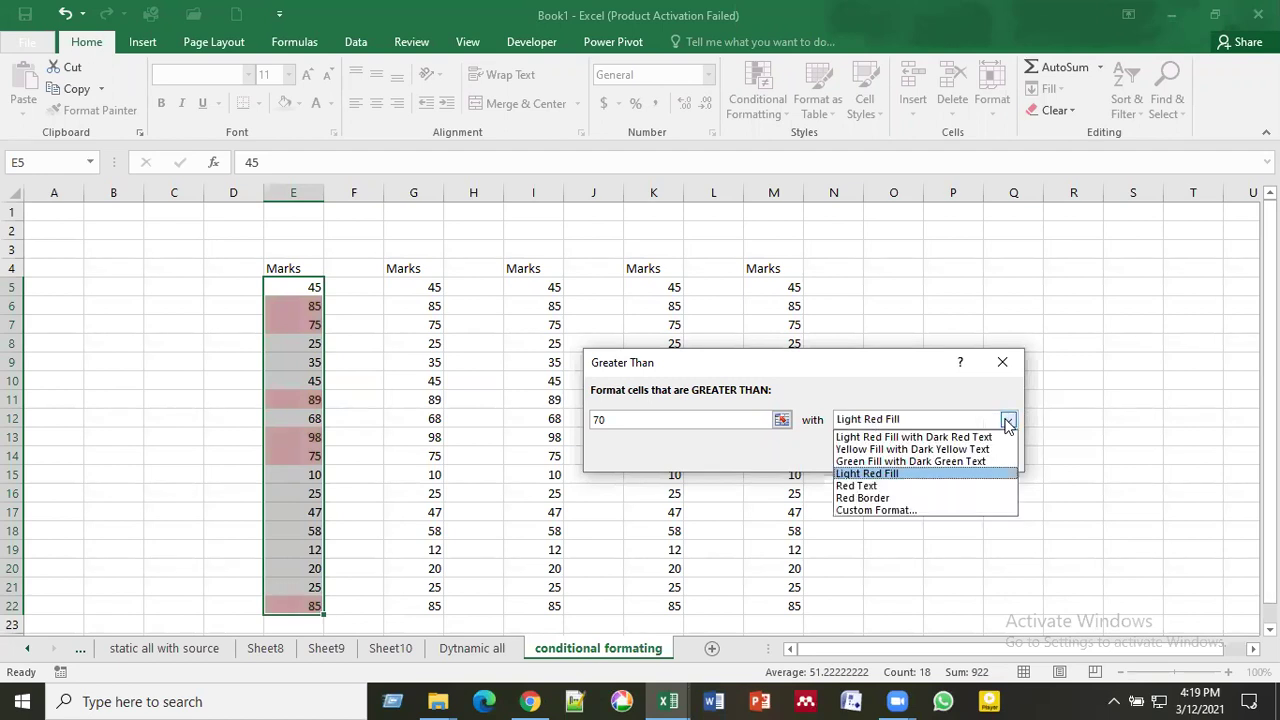
left_click(934, 486)
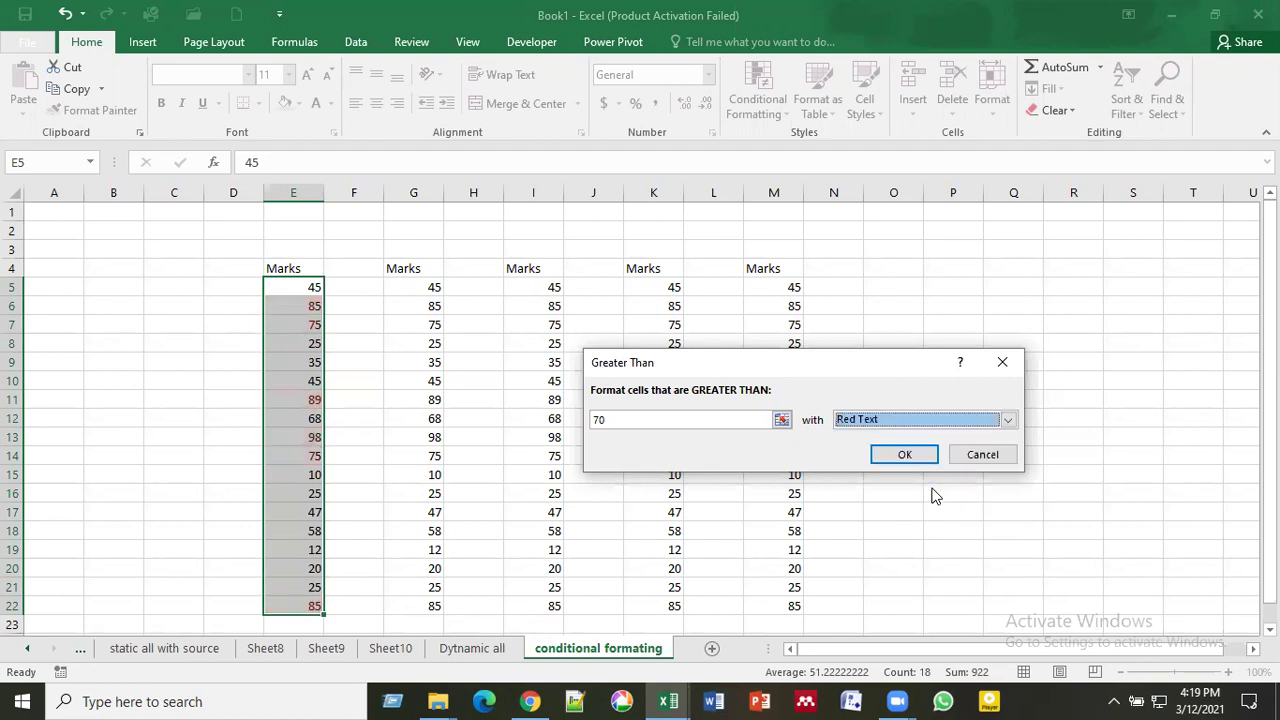
left_click(1002, 421)
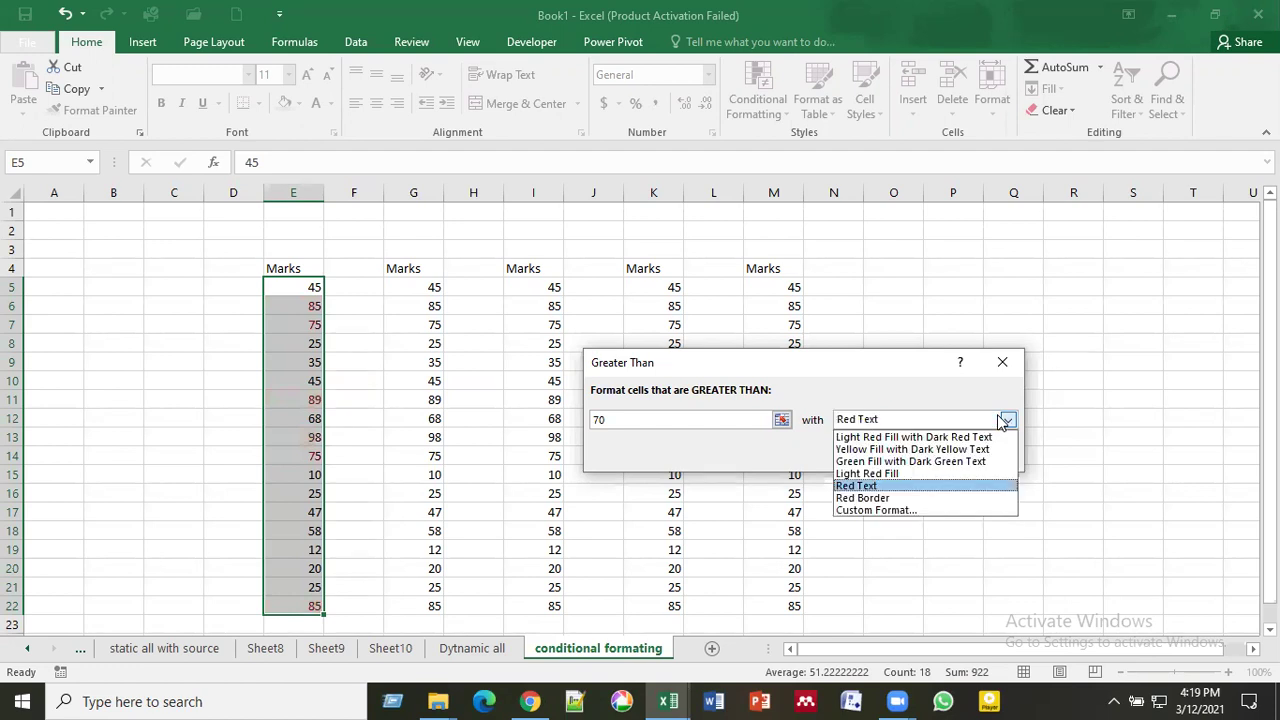
left_click(898, 498)
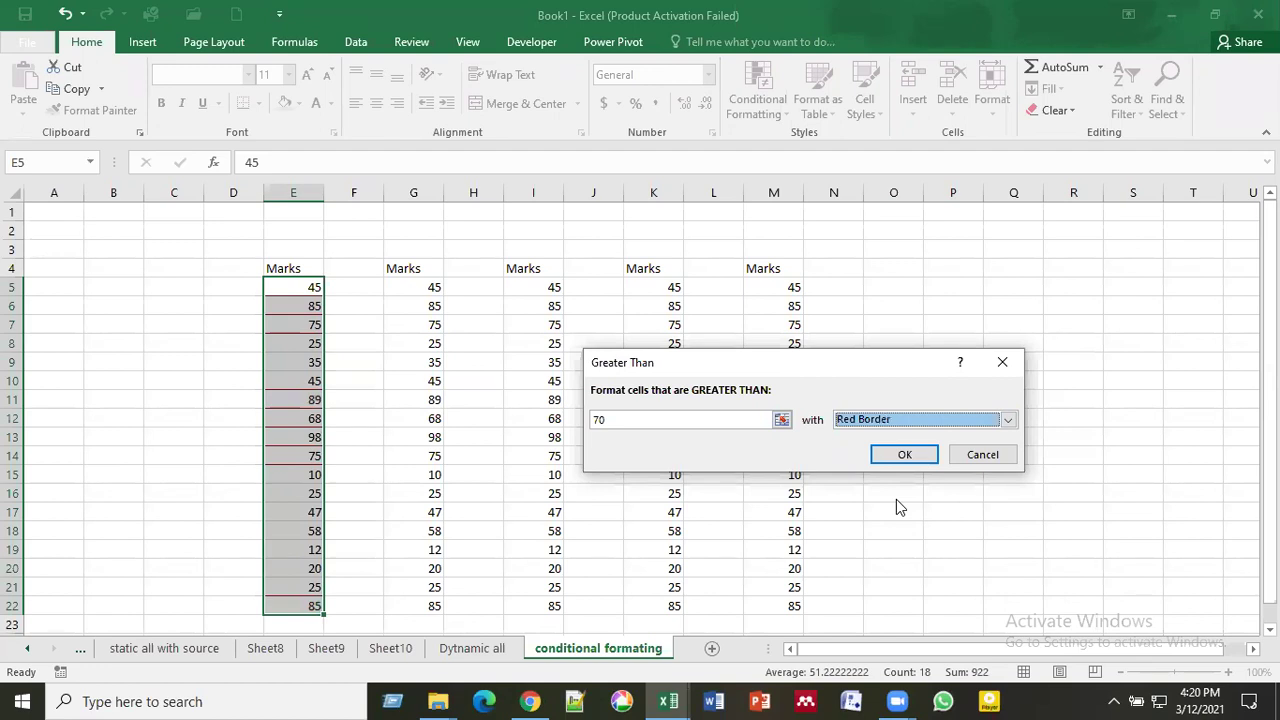
Step: Open a custom format for the Greater Than rule and look over the available underline styles
left_click(1009, 420)
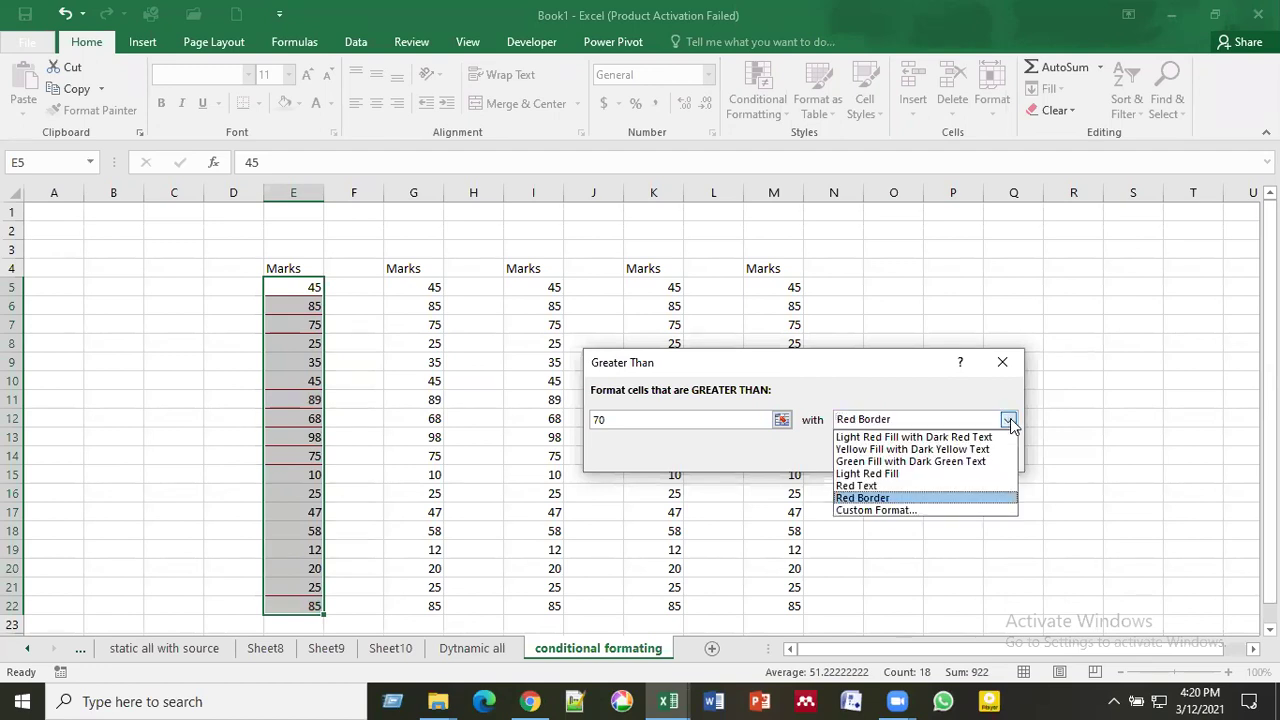
left_click(900, 511)
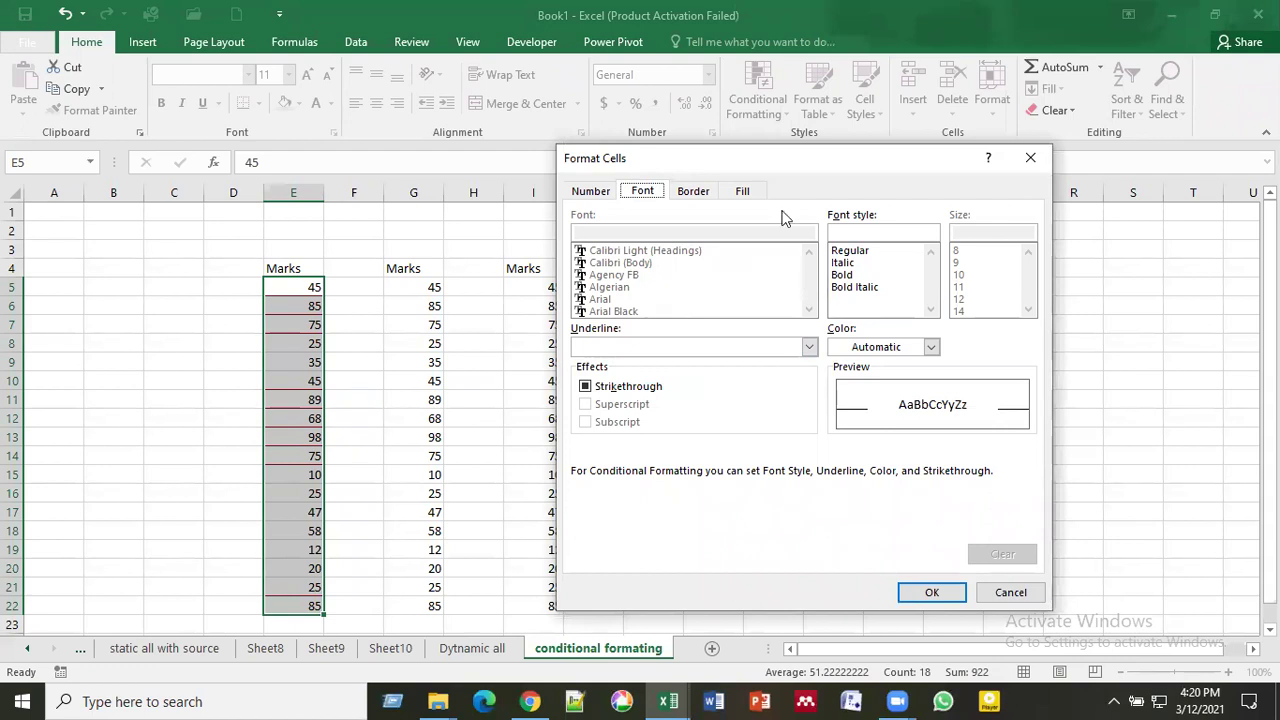
left_click_drag(656, 162, 486, 207)
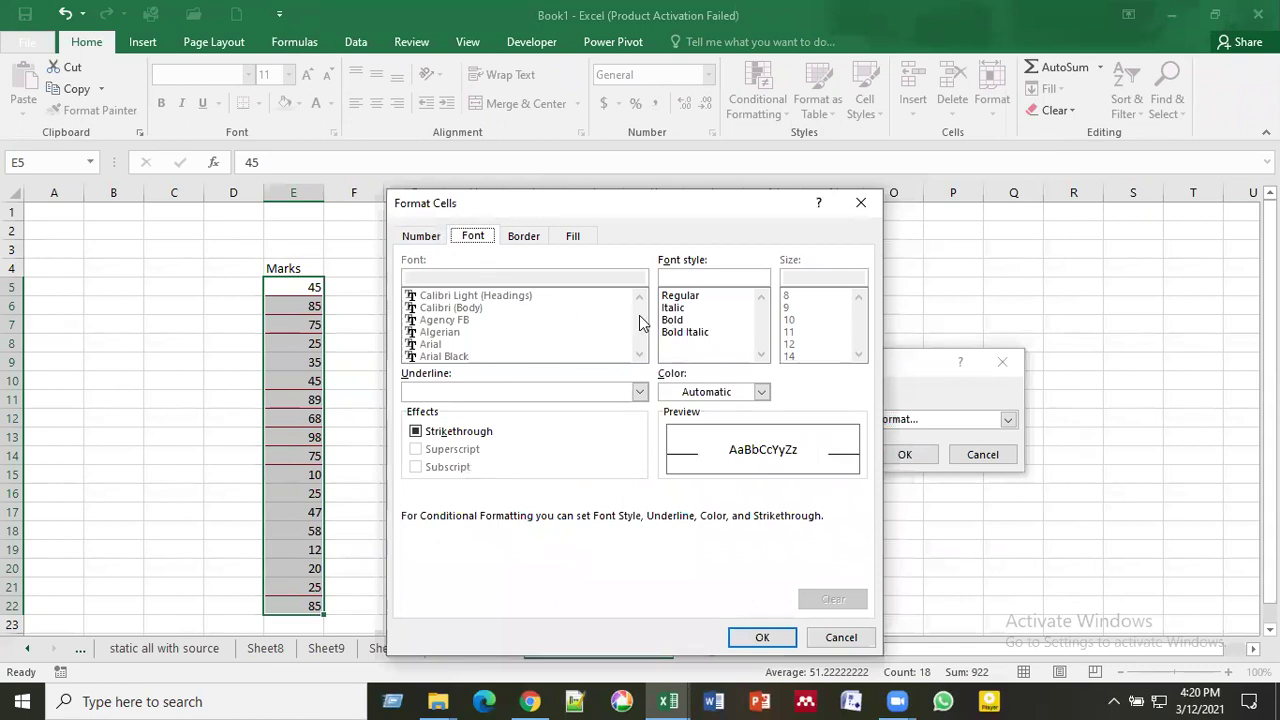
left_click(640, 394)
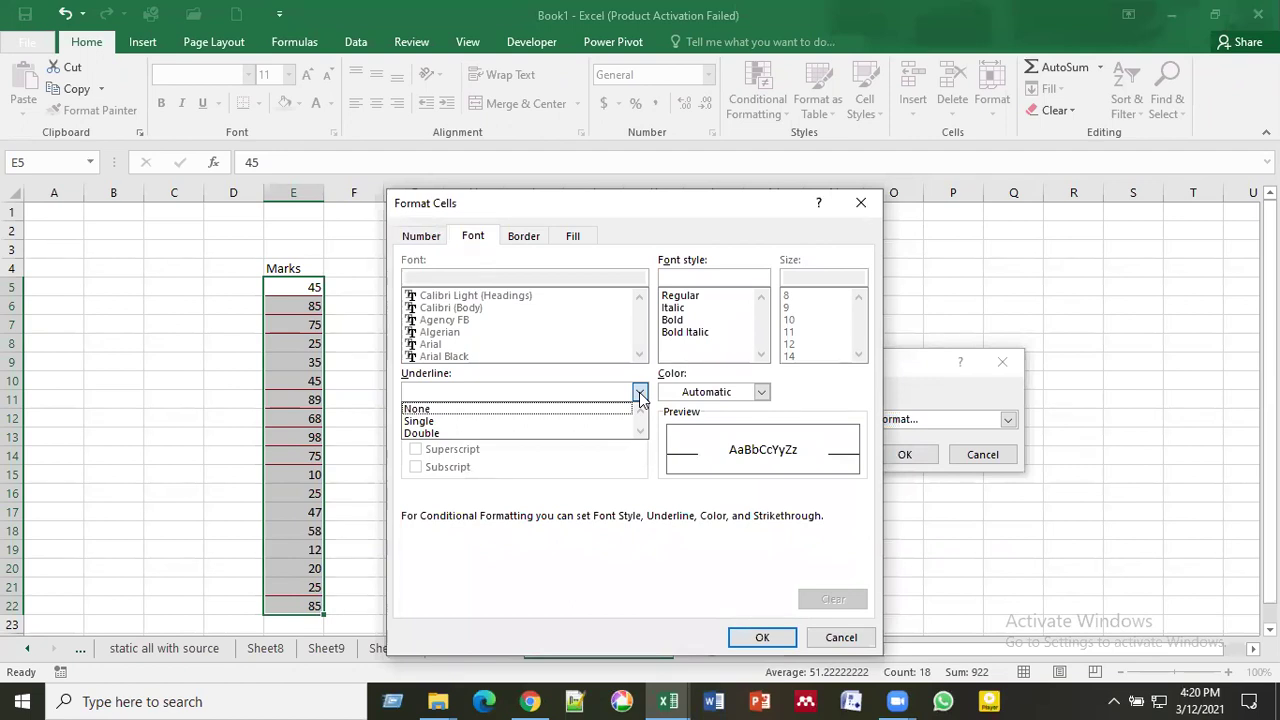
left_click(640, 394)
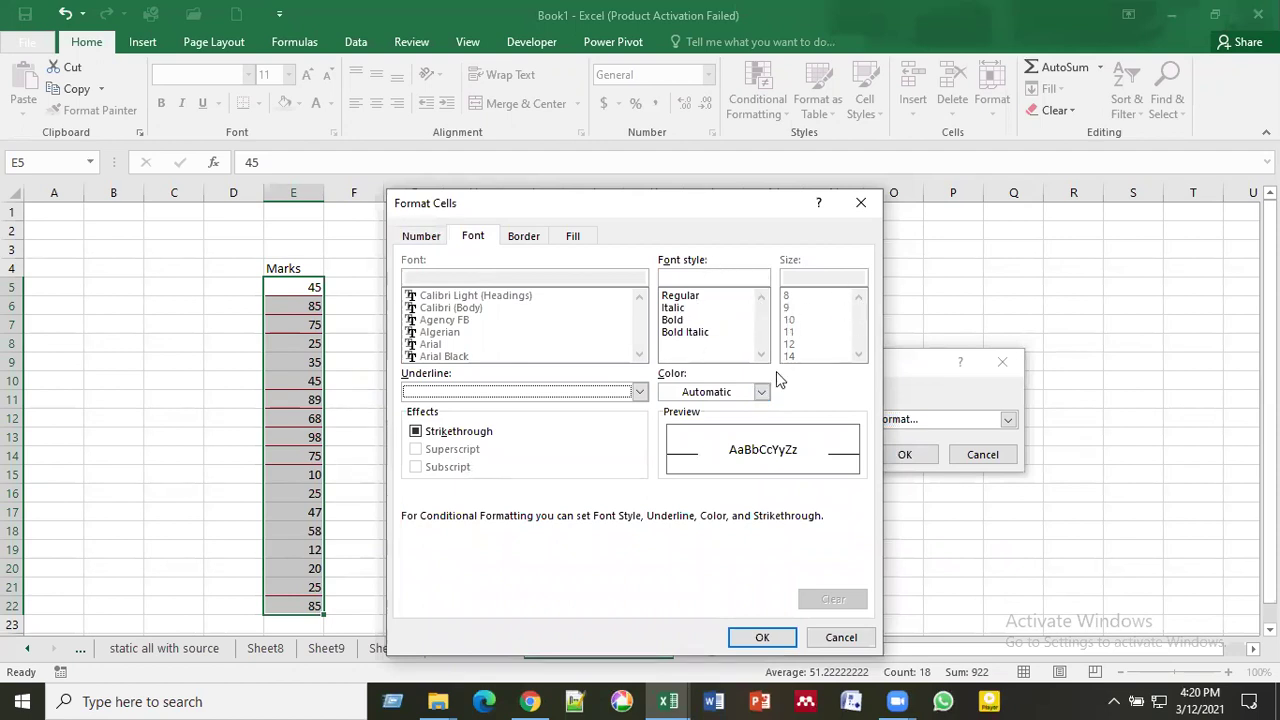
Step: Try a cyan font color from the standard color palette in the rule's custom format
left_click(762, 392)
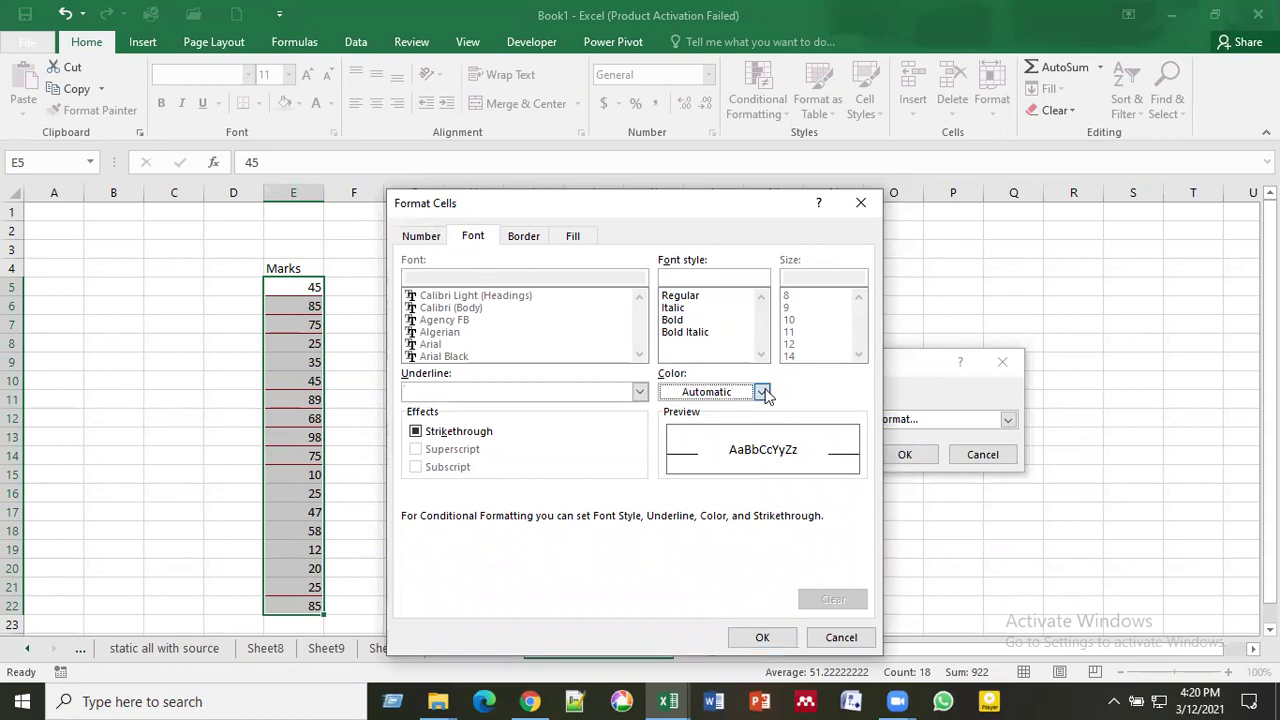
left_click(762, 392)
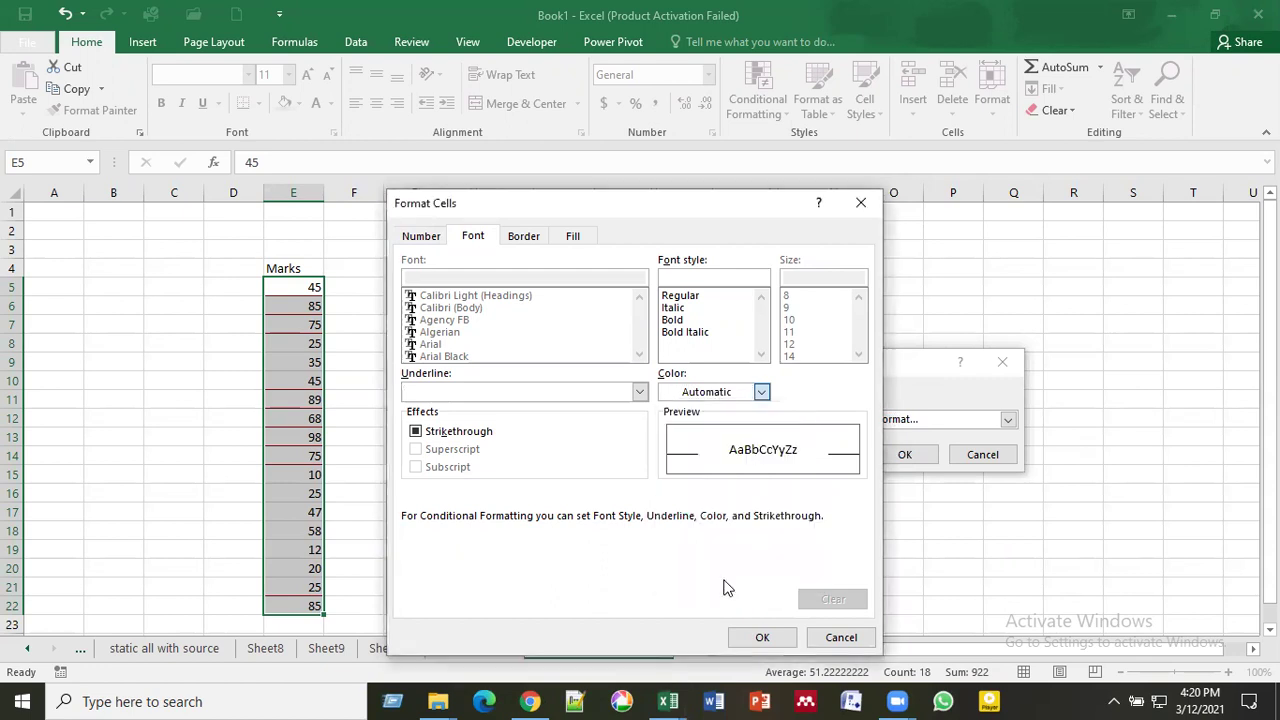
left_click(726, 588)
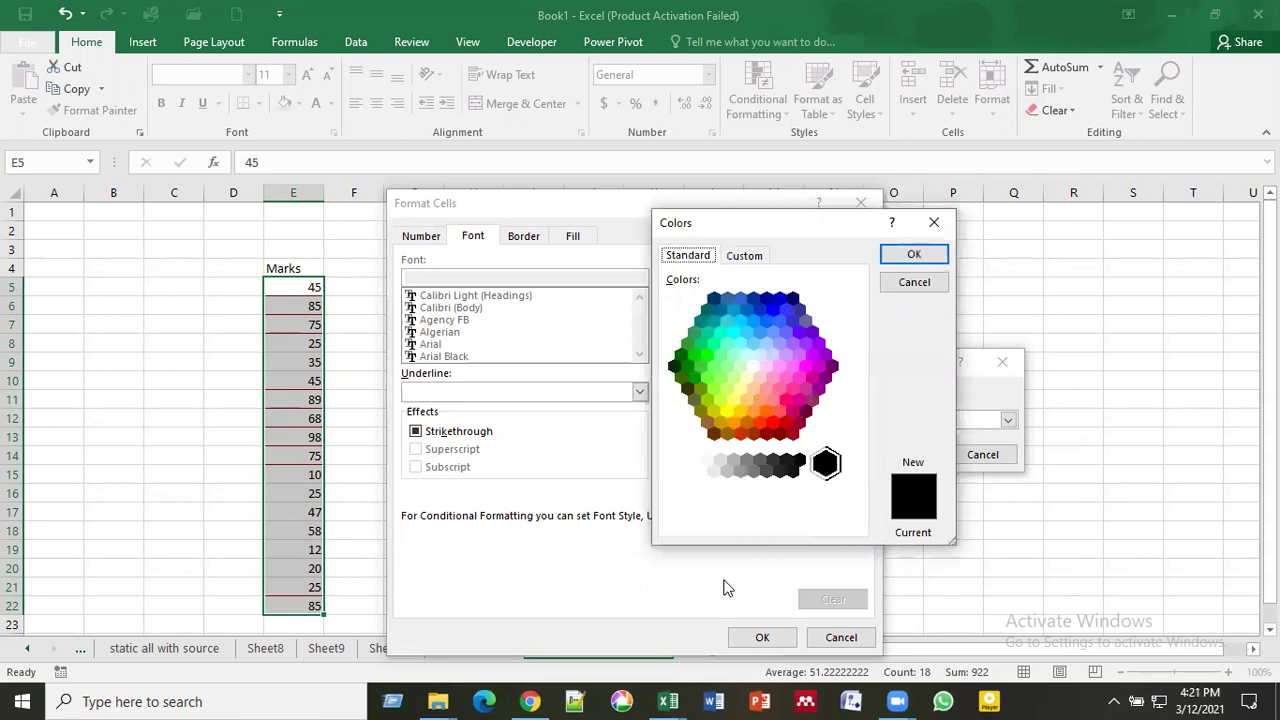
left_click(735, 332)
left_click(735, 350)
left_click(754, 346)
left_click(734, 332)
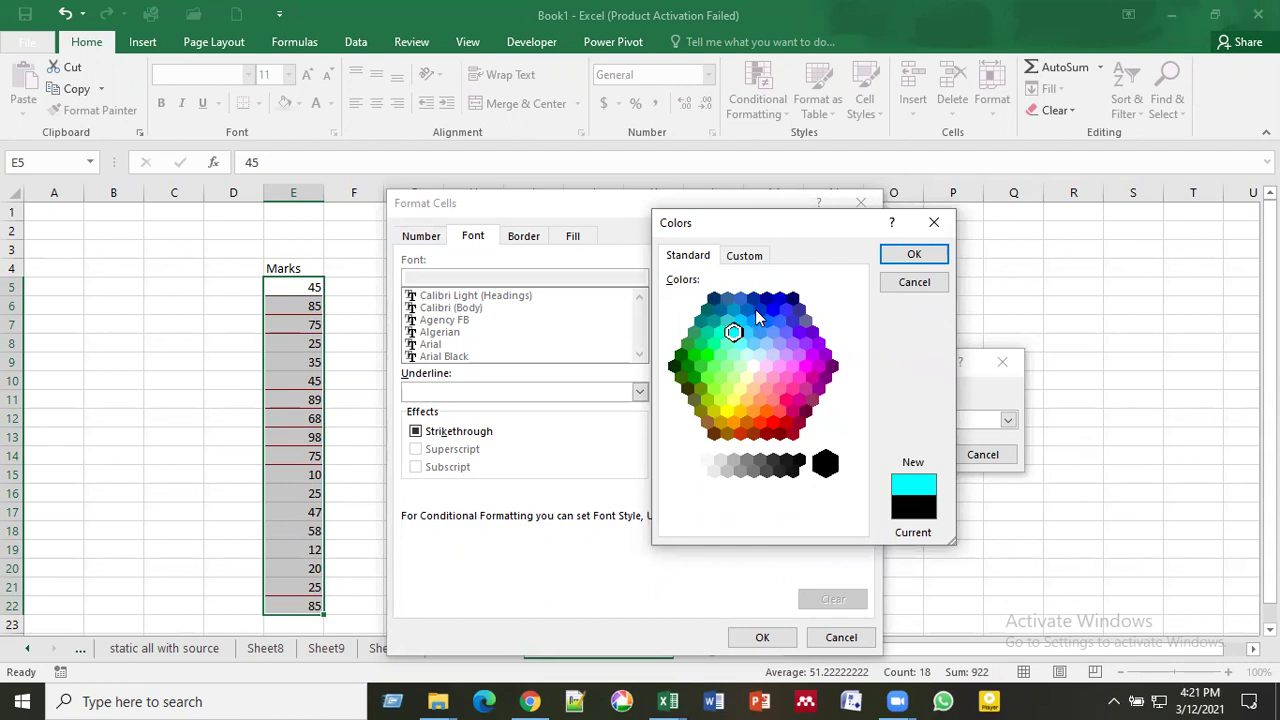
Step: Try a custom blue font color with RGB values 31, 110, 225
left_click(740, 259)
left_click(689, 258)
left_click(747, 255)
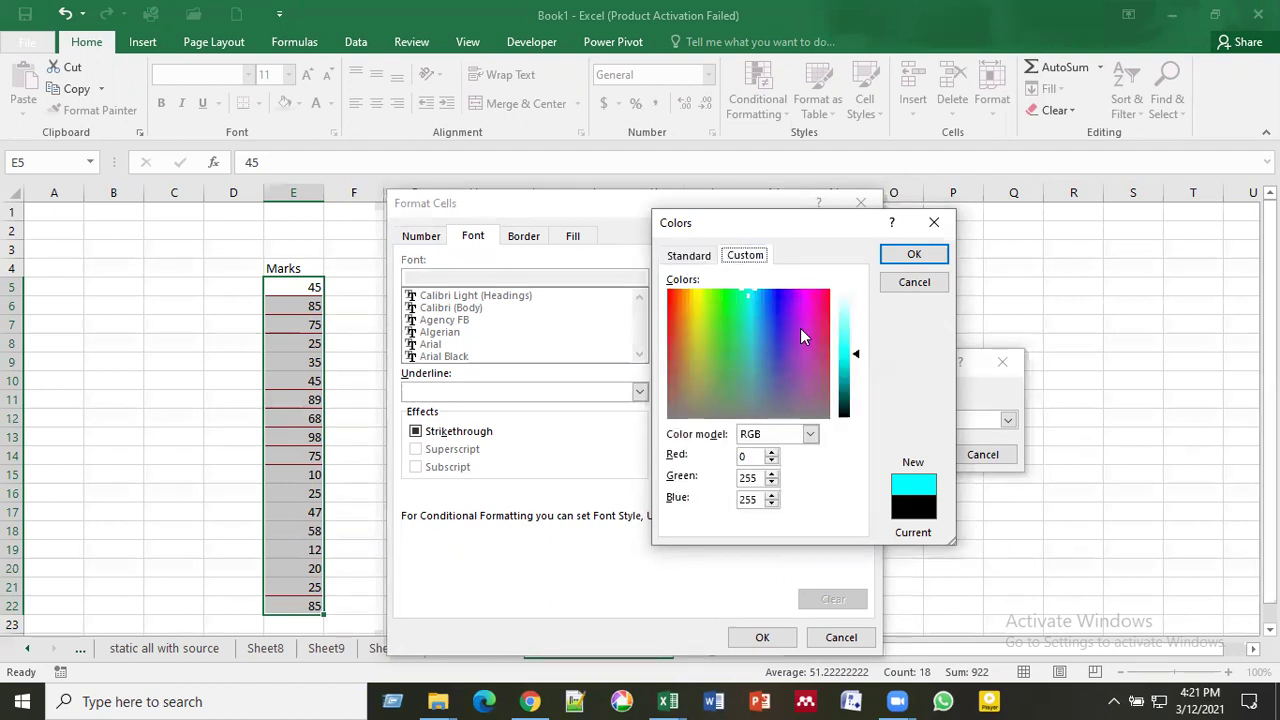
left_click(746, 324)
left_click(763, 319)
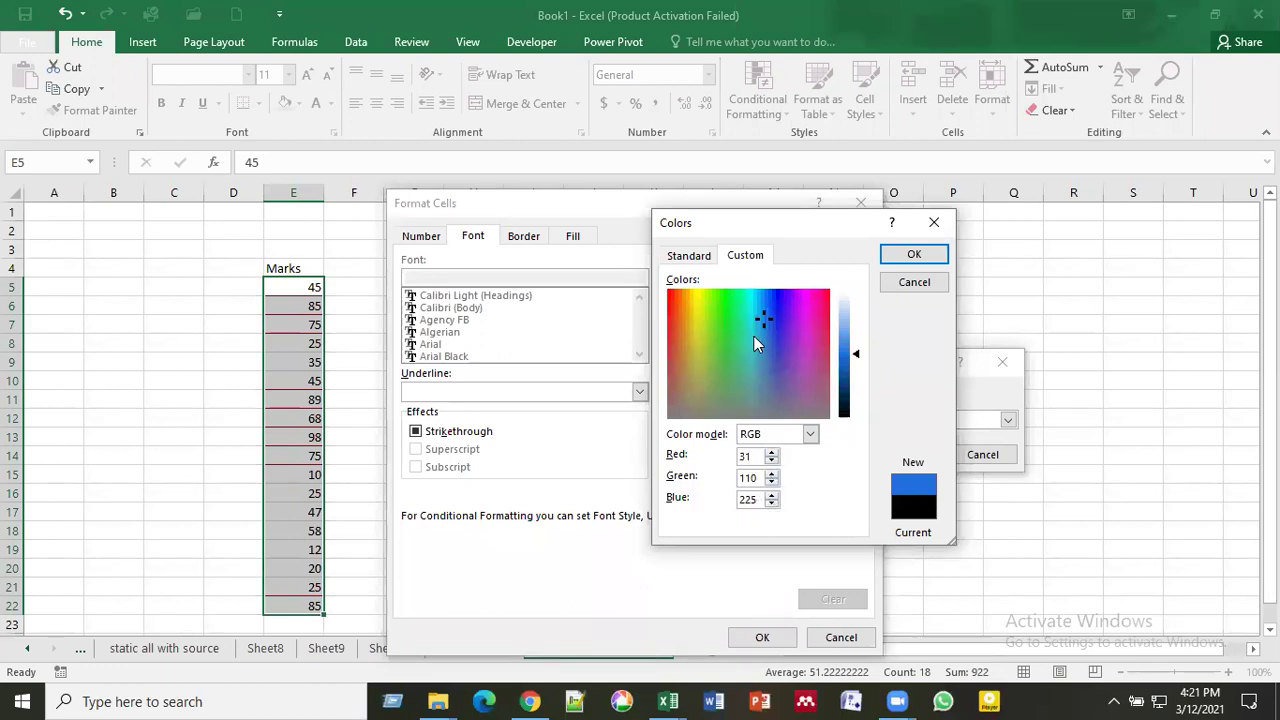
Step: Try the HSL color model, return to RGB, and discard the font color and the custom format
left_click(812, 434)
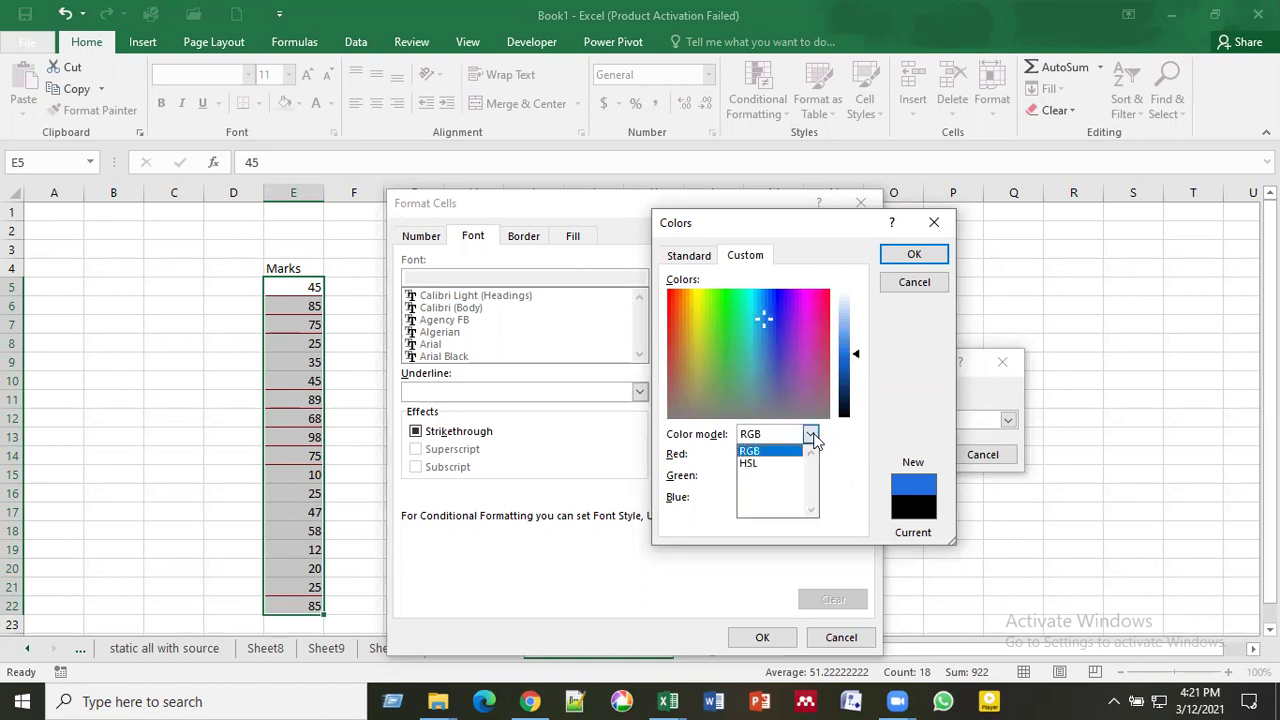
left_click(783, 465)
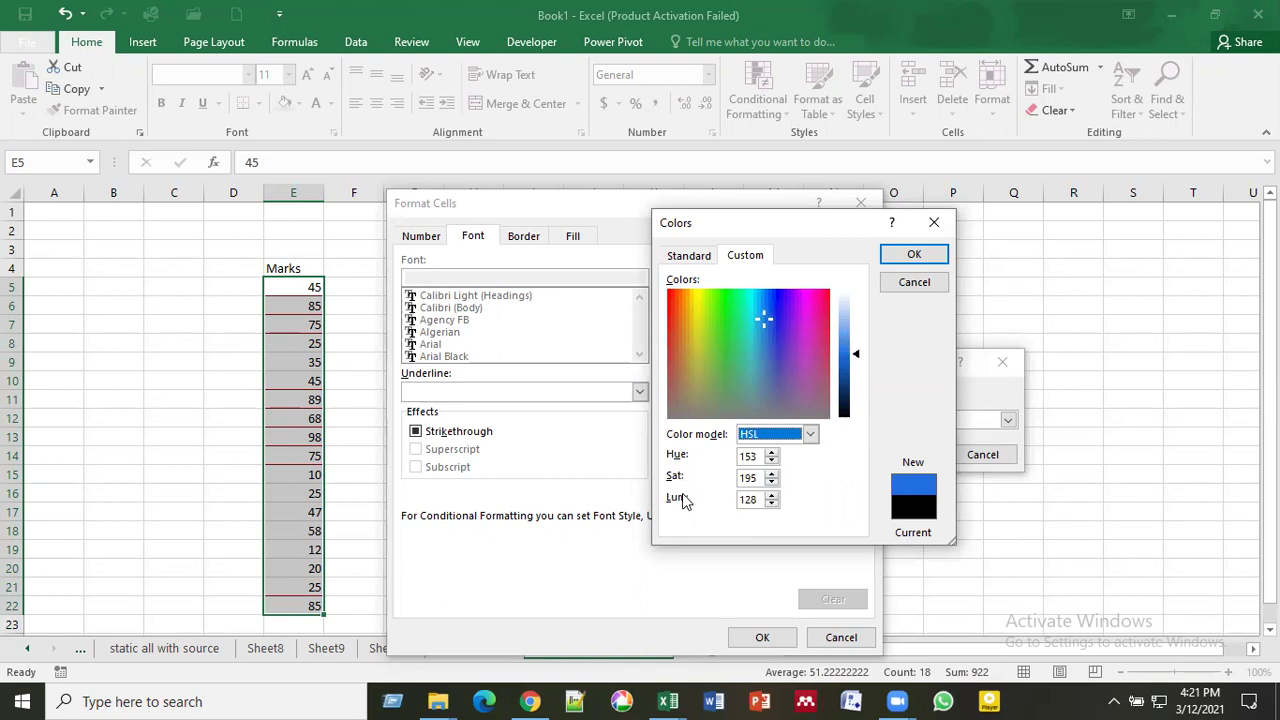
left_click(811, 440)
left_click(768, 449)
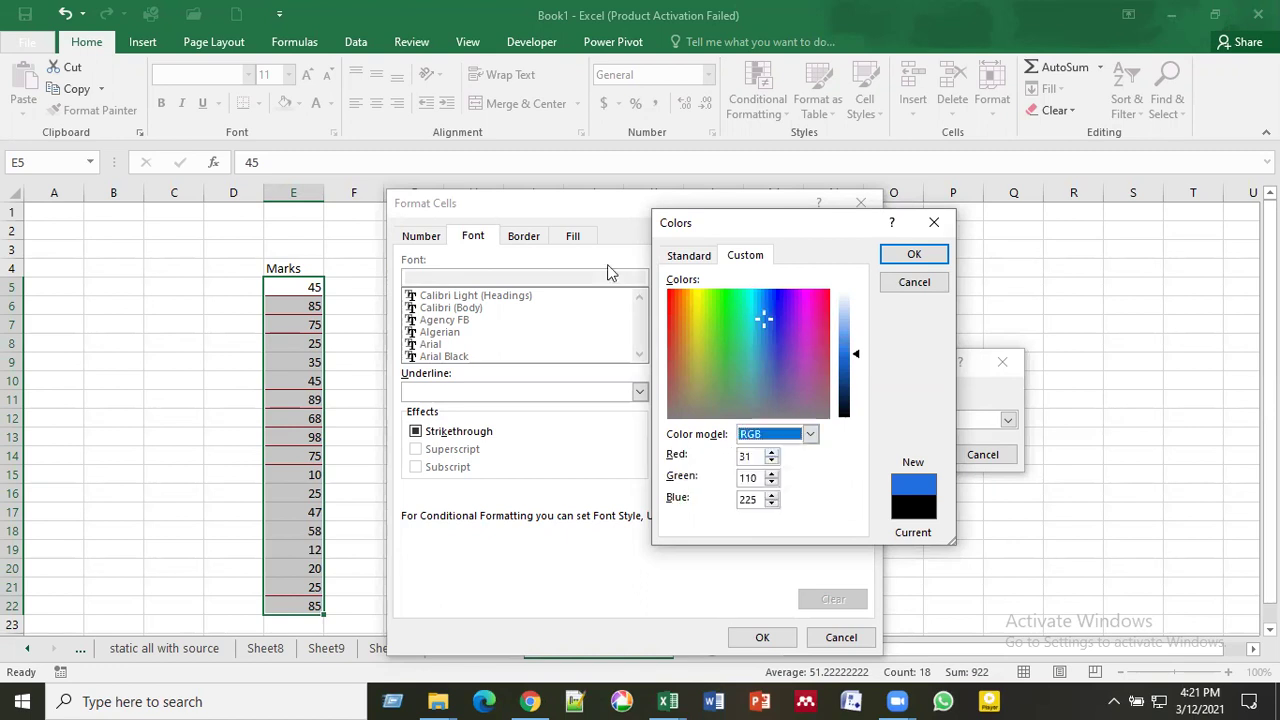
left_click(934, 224)
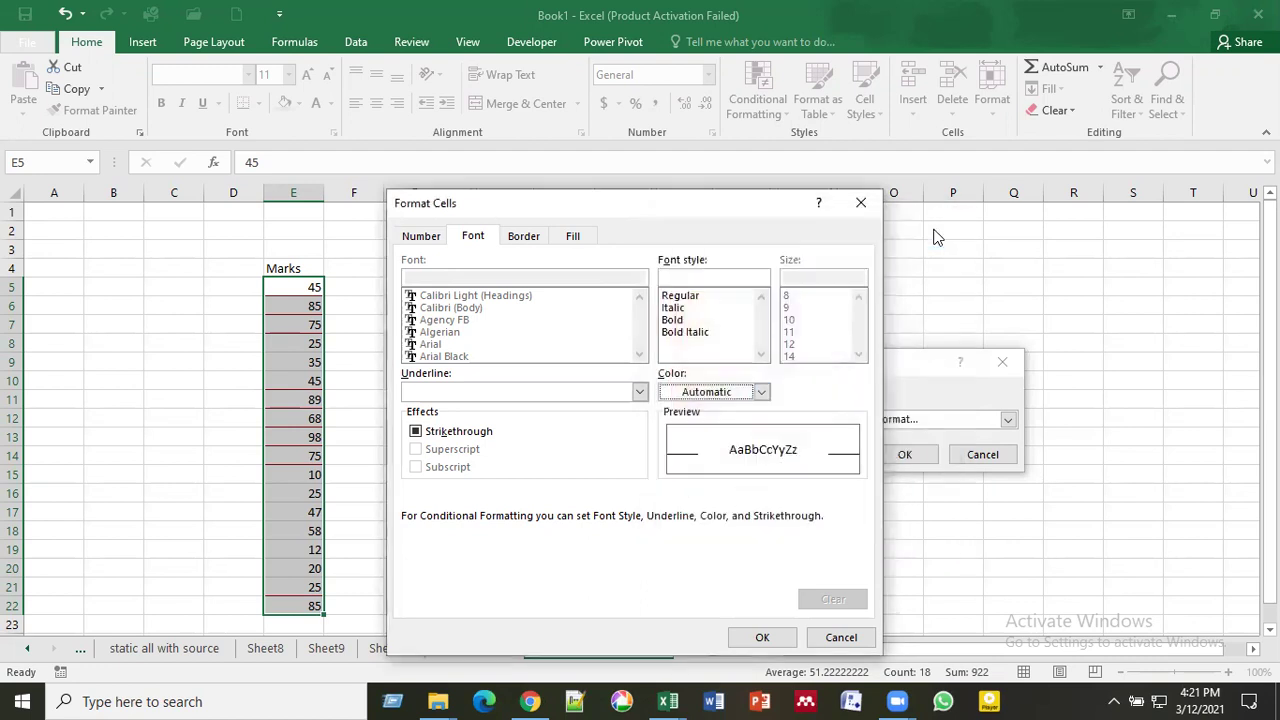
left_click(866, 204)
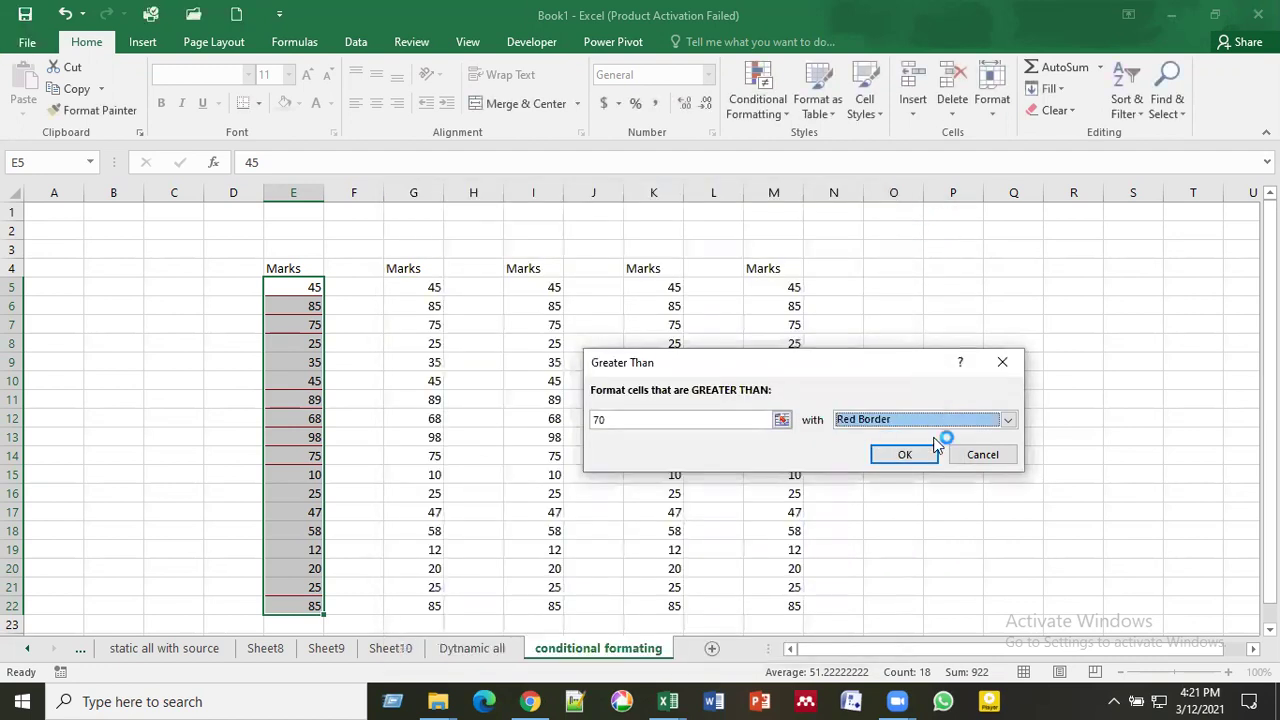
Step: Apply the Greater Than 70 rule to E5:E22 with Yellow Fill with Dark Yellow Text
left_click(1007, 421)
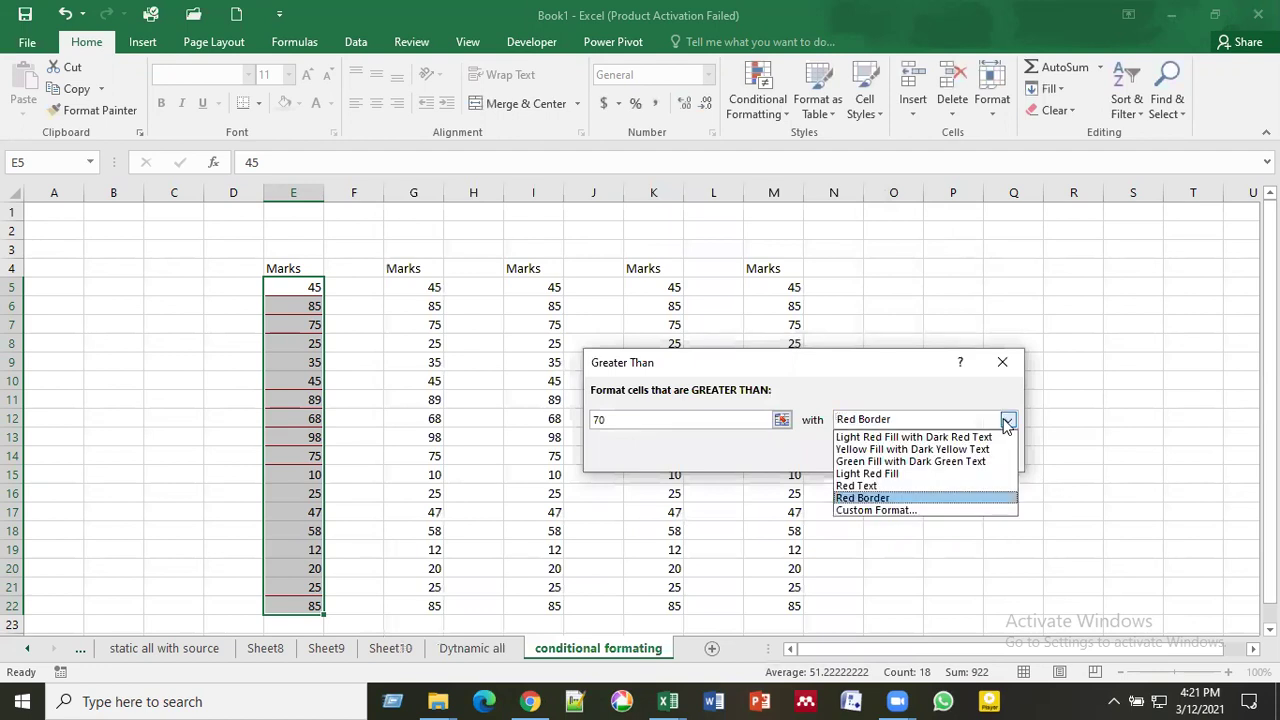
left_click(915, 450)
left_click(906, 457)
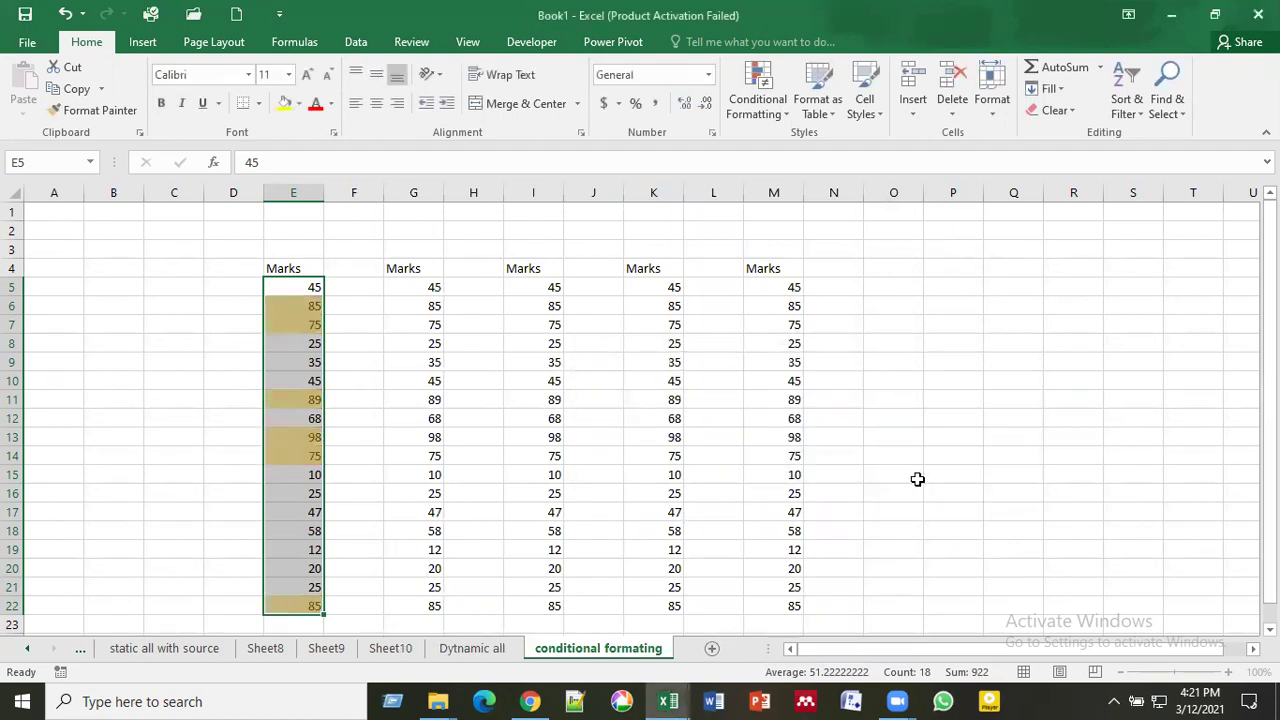
left_click(917, 479)
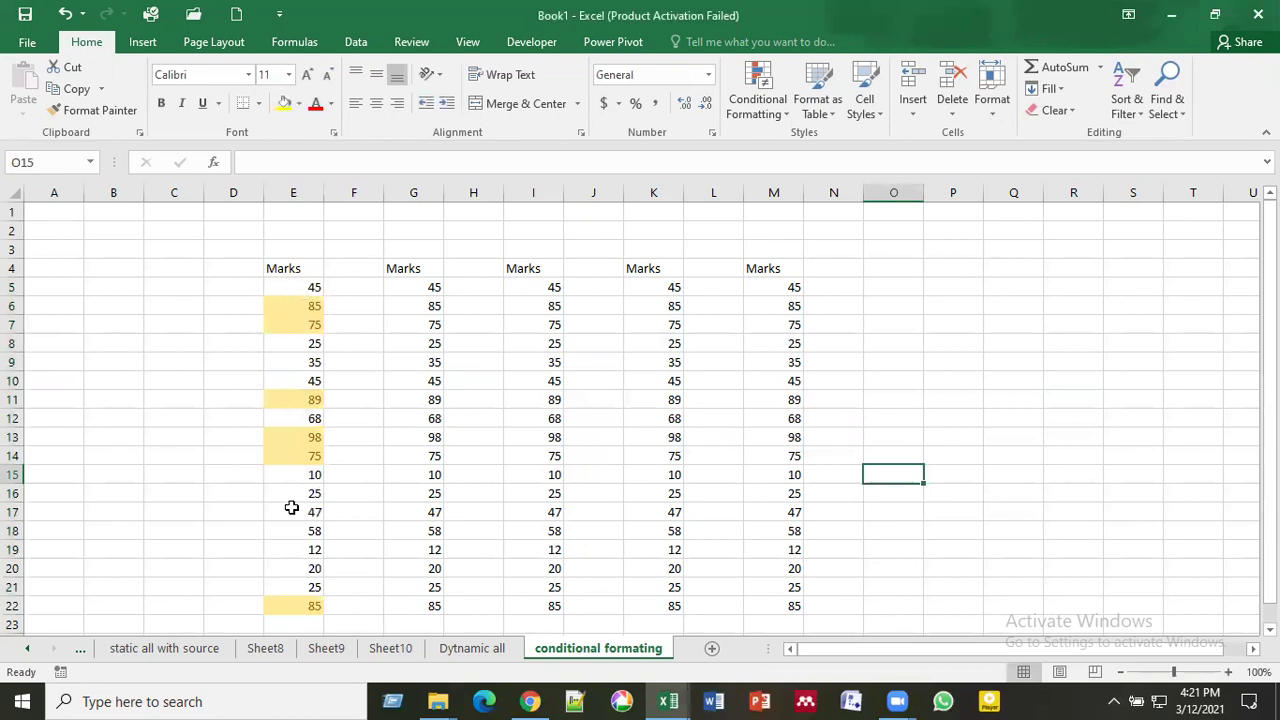
left_click(287, 310)
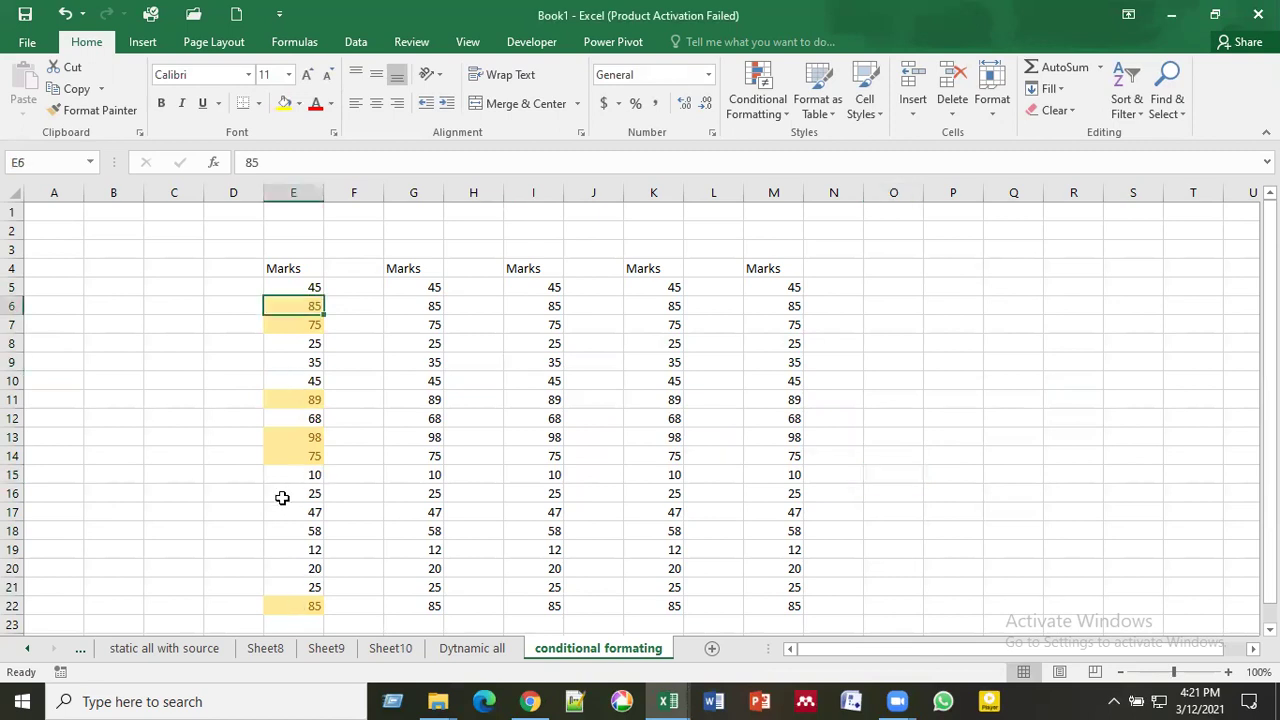
Step: Highlight the marks less than 40 in G5:G22 with Green Fill with Dark Green Text
left_click(425, 288)
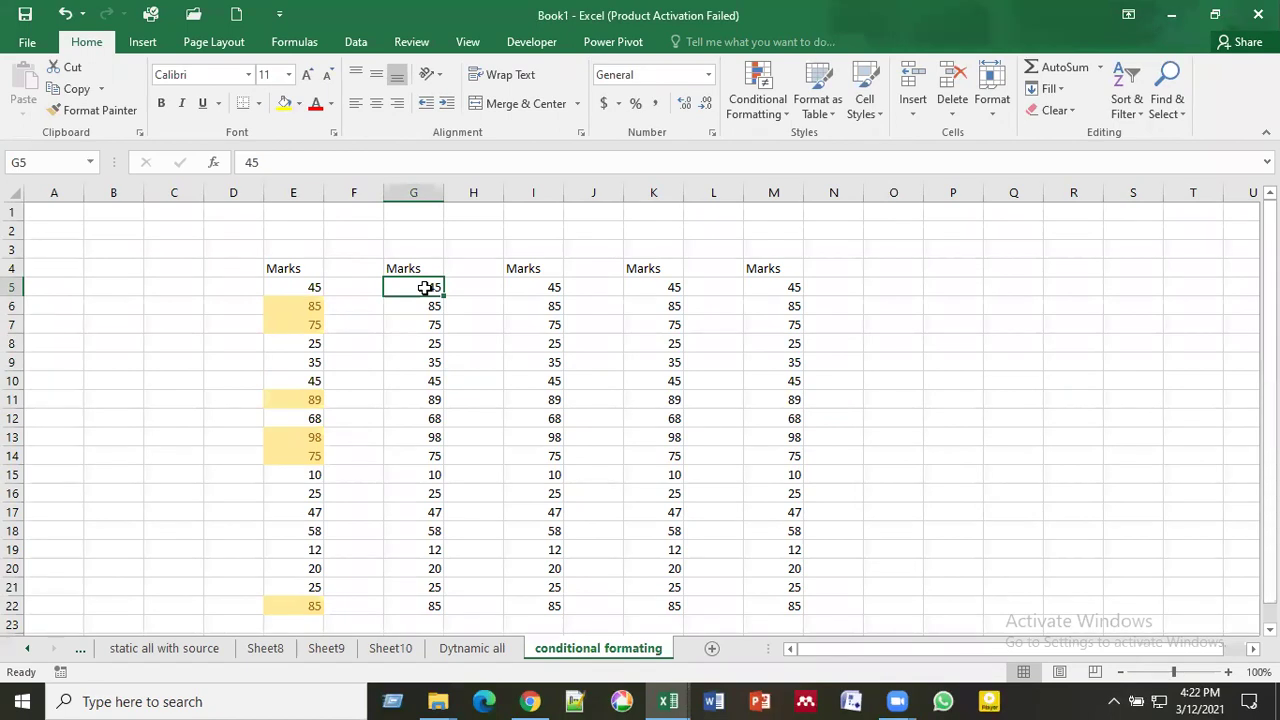
key("ctrl+shift+Down")
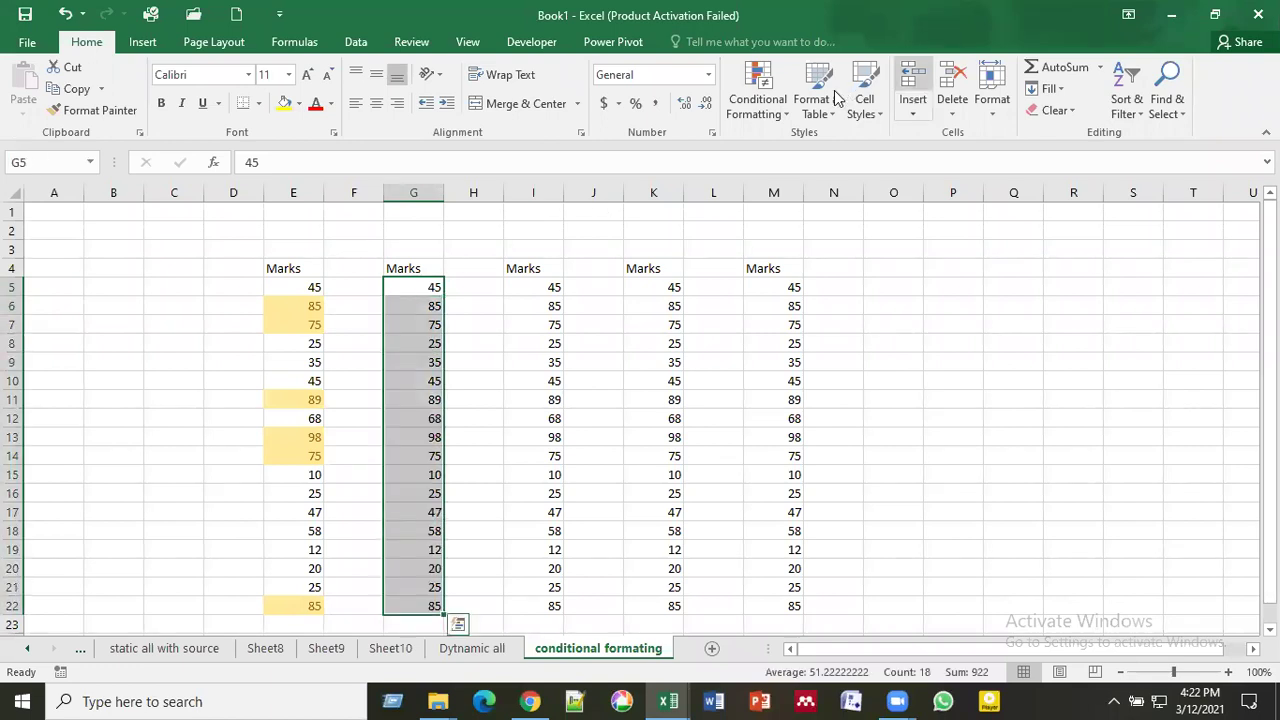
left_click(779, 103)
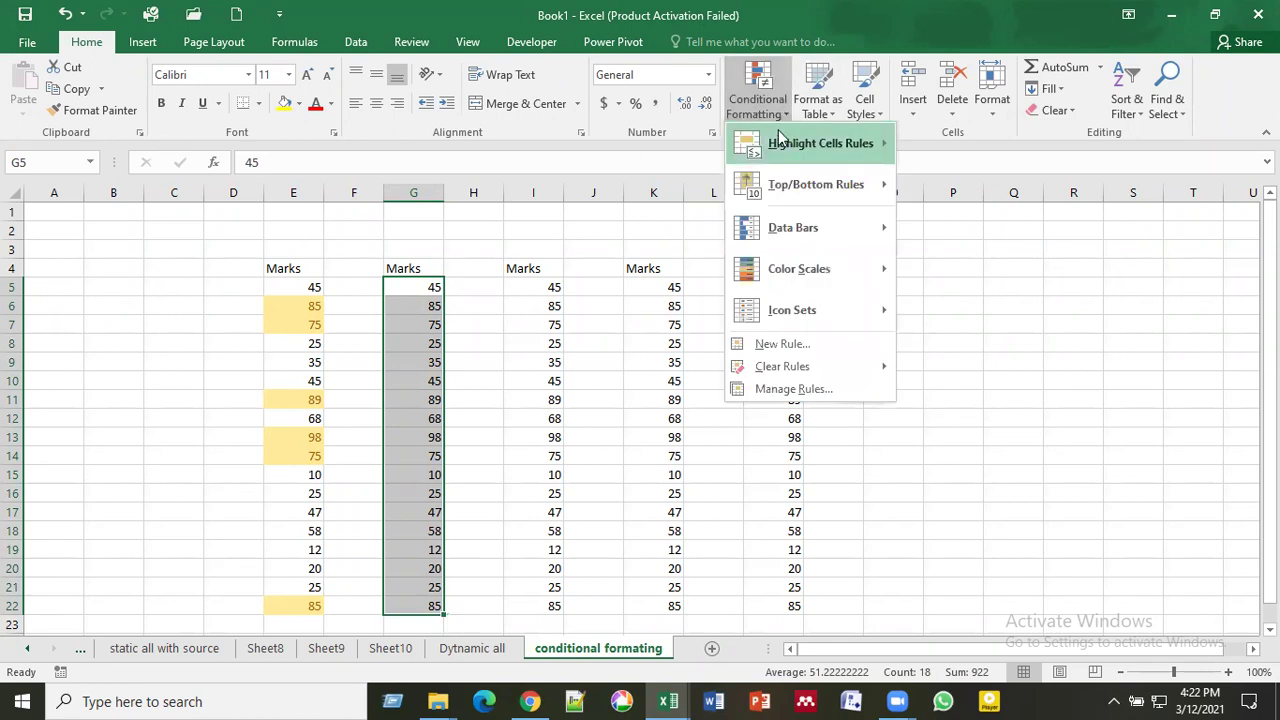
mouse_move(781, 141)
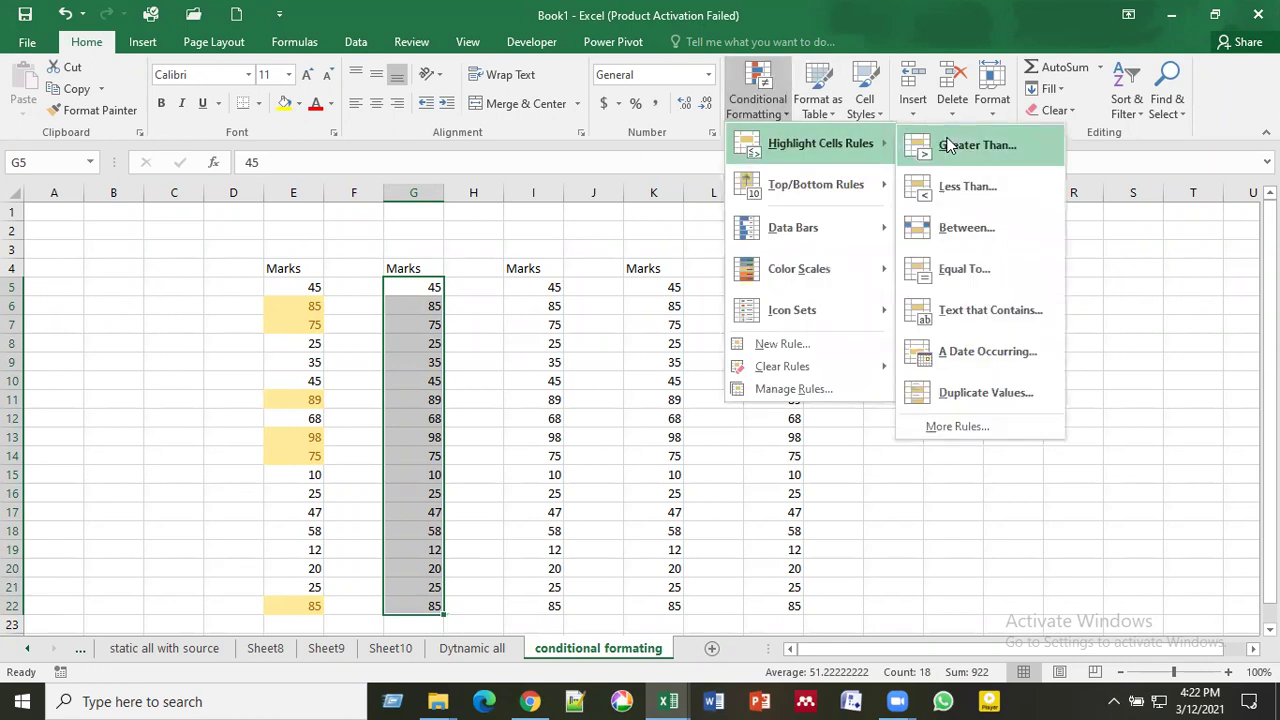
left_click(950, 186)
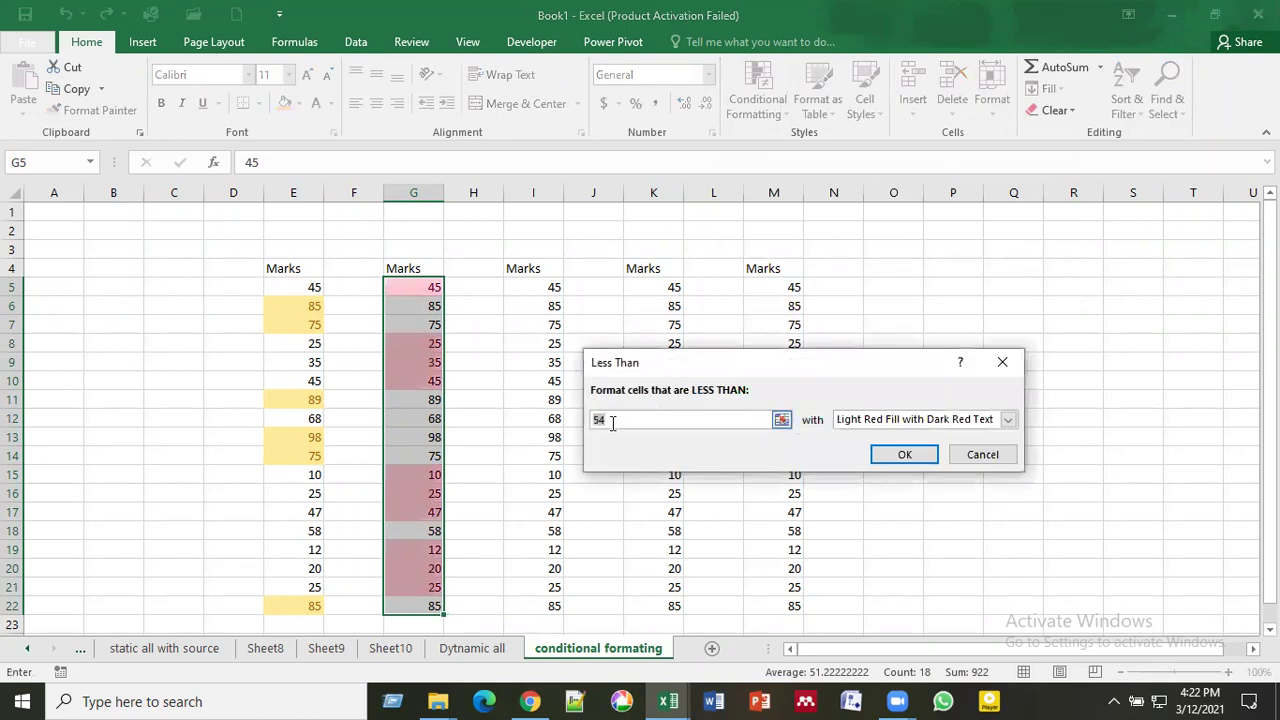
type("40")
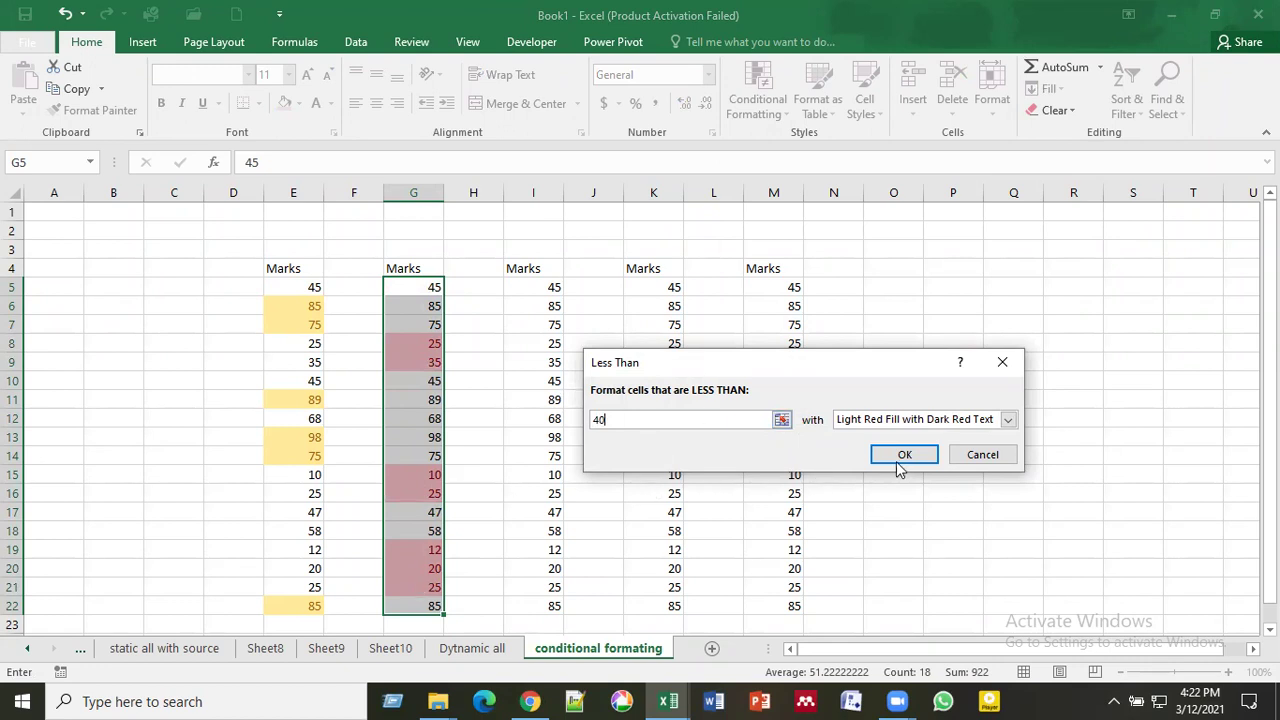
left_click(1008, 420)
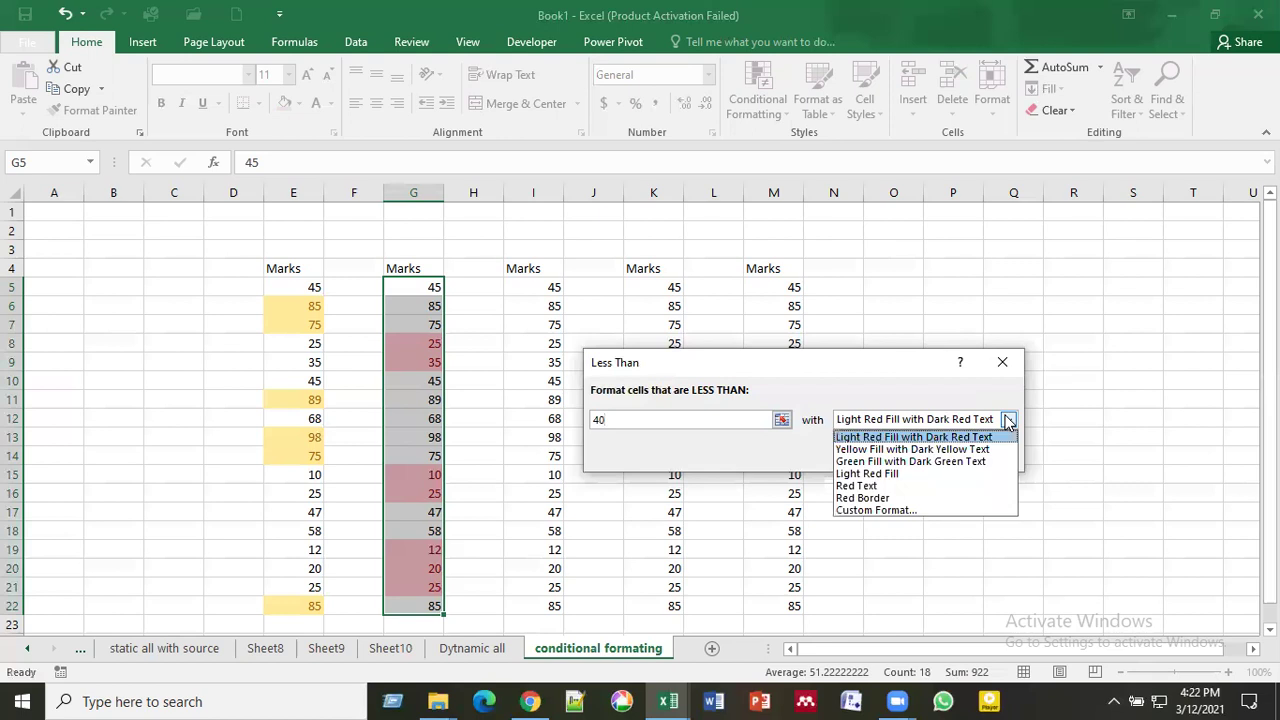
left_click(876, 462)
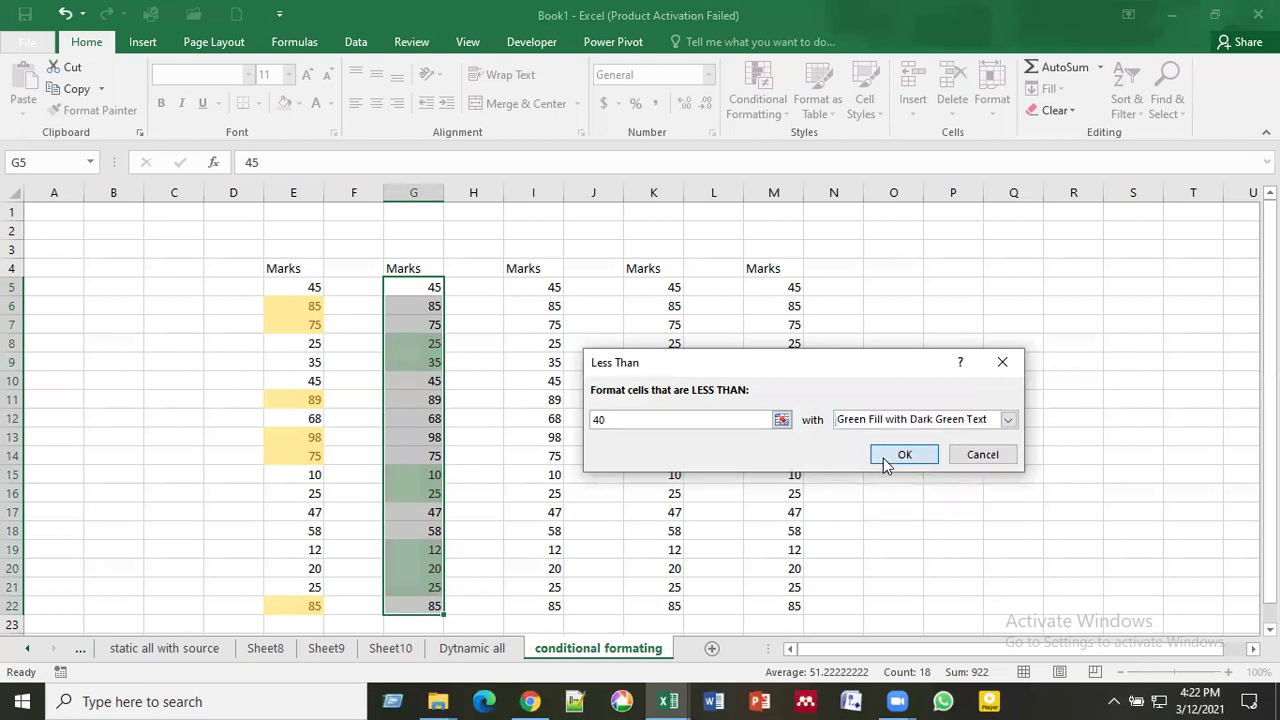
left_click(882, 457)
left_click(699, 480)
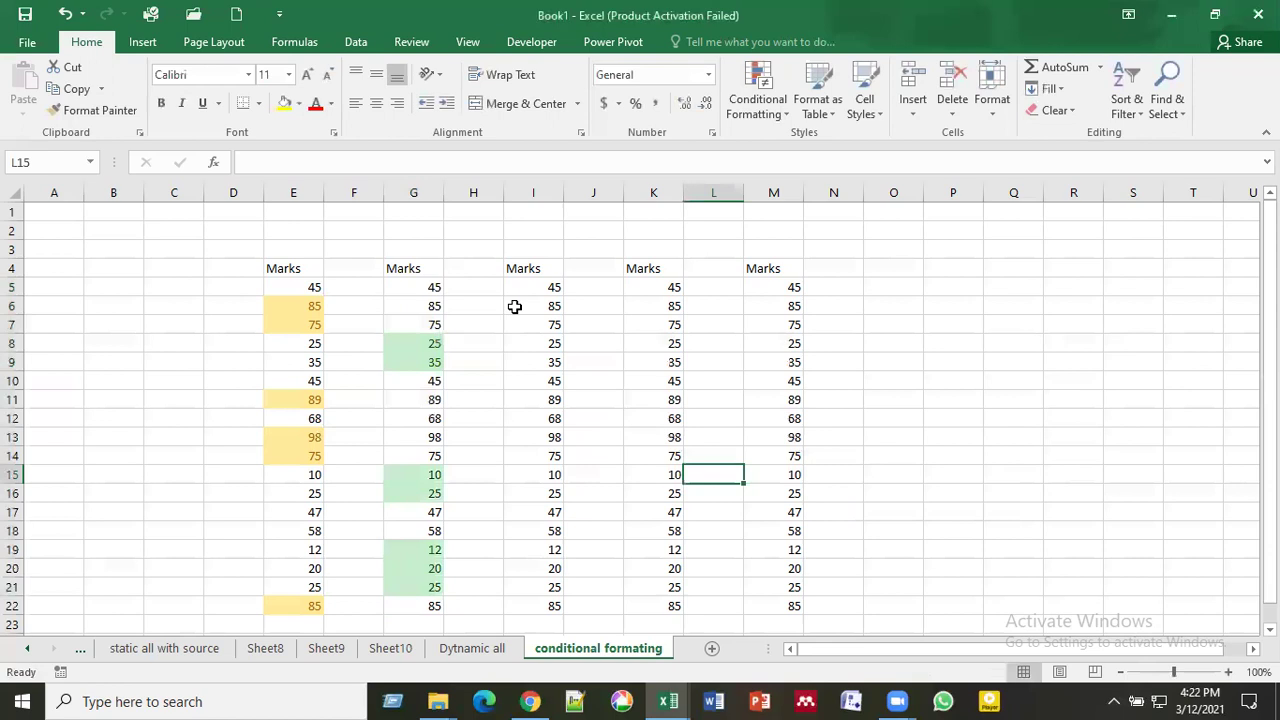
left_click(298, 287)
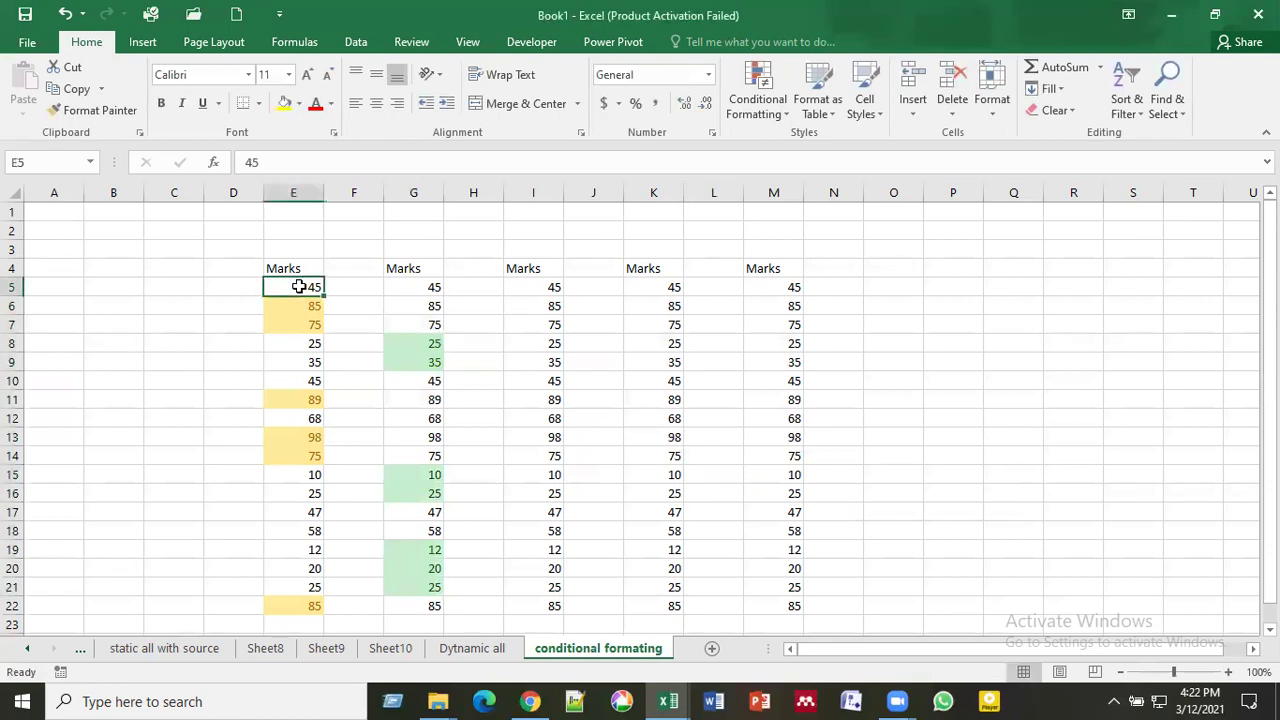
left_click(411, 287)
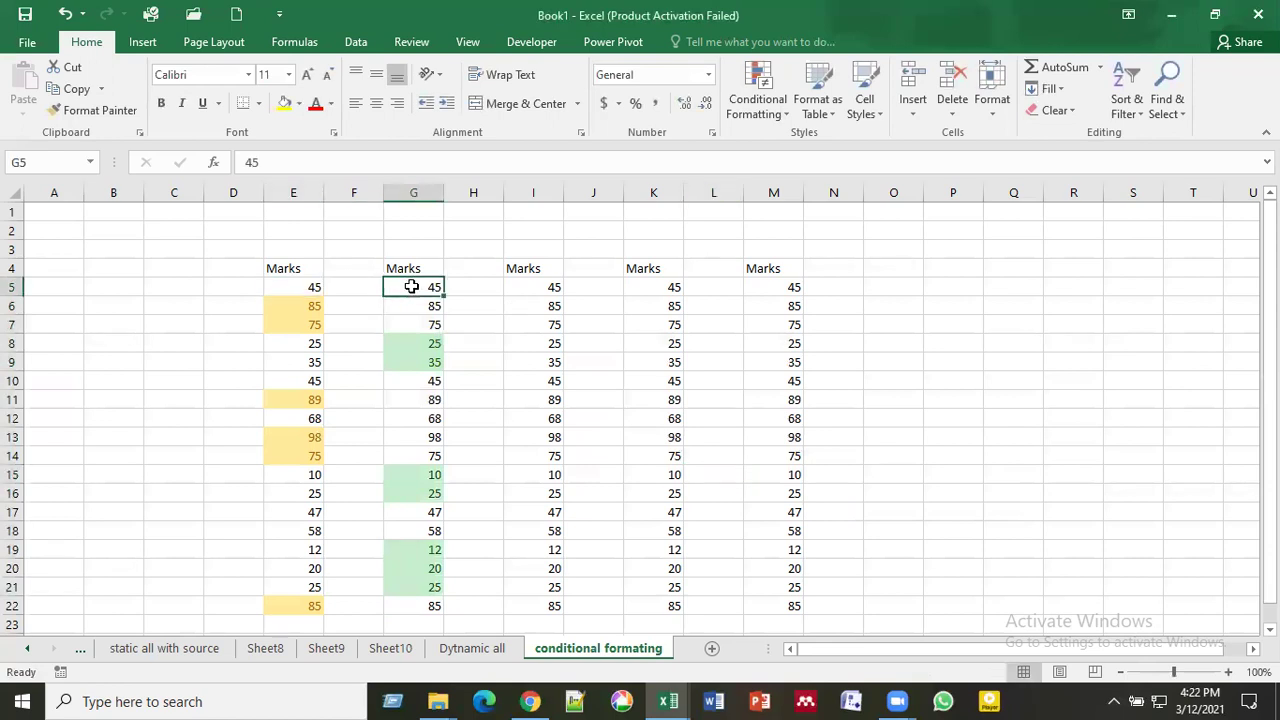
Step: Apply a Between 40 and 50 highlight rule to I5:I22 with Light Red Fill with Dark Red Text
left_click(533, 285)
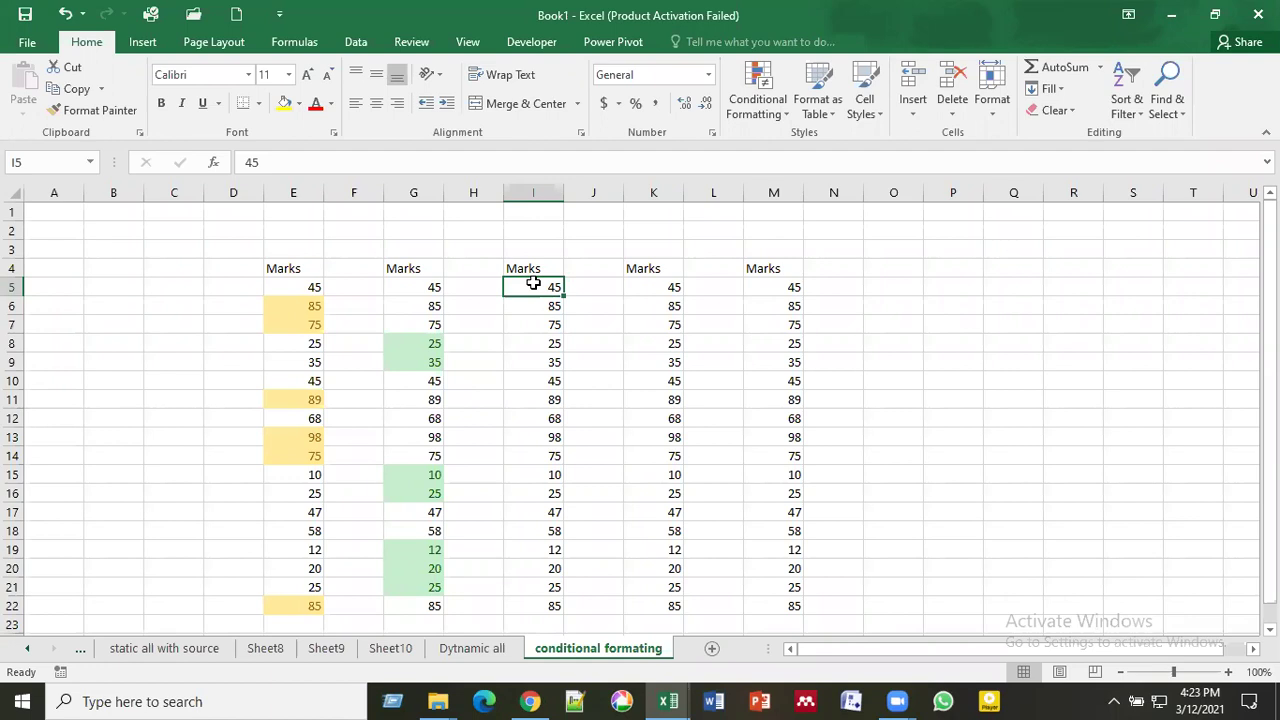
key("ctrl+shift+Down")
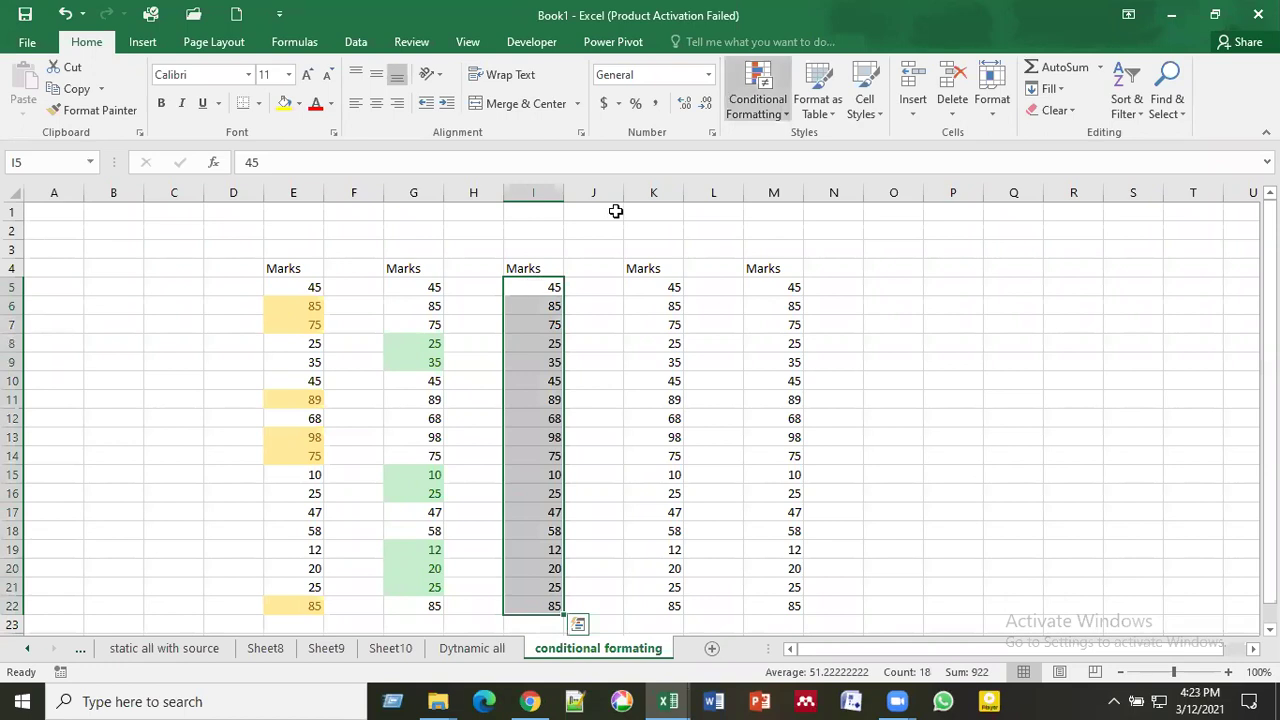
left_click(757, 98)
mouse_move(778, 143)
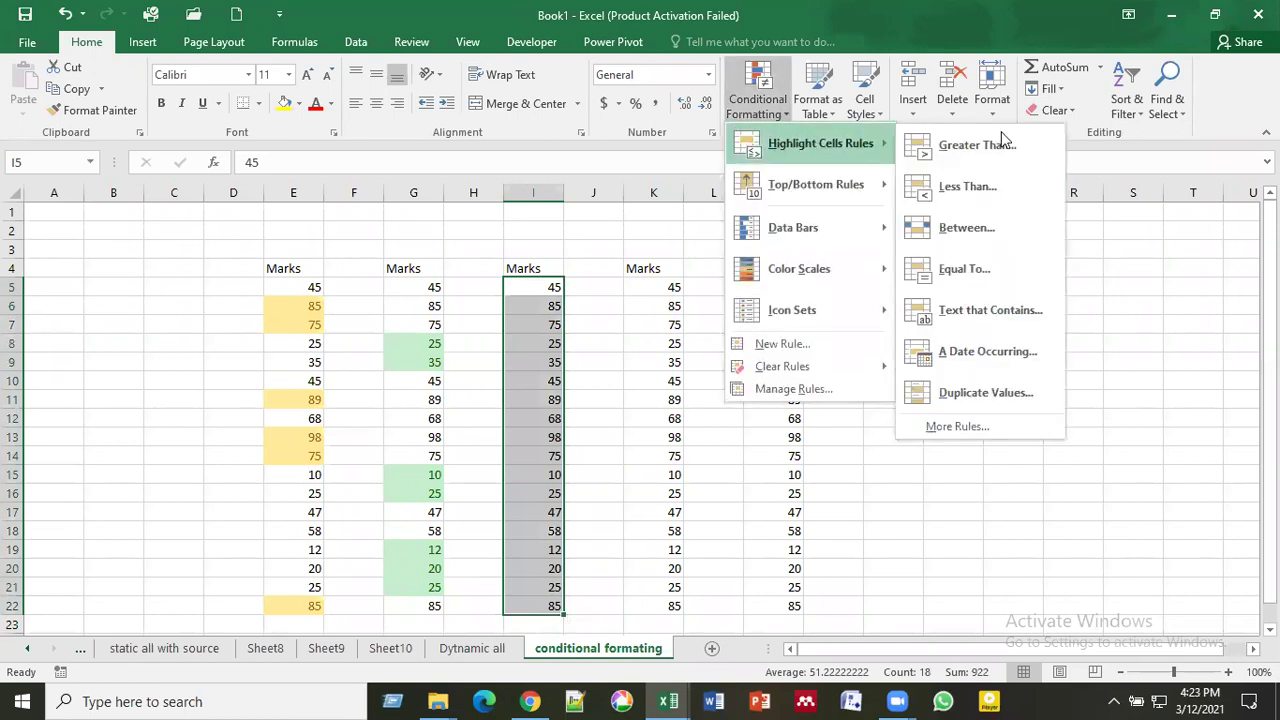
left_click(966, 245)
key("BackSpace")
type("40")
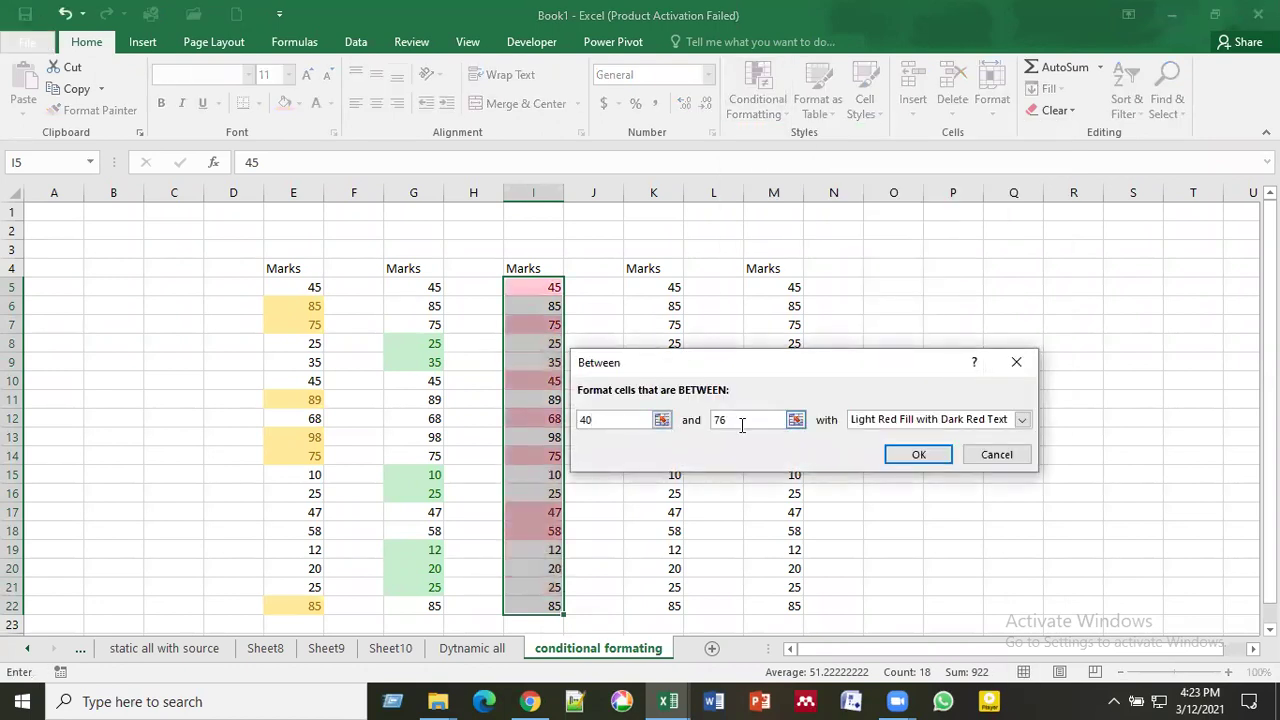
left_click(741, 426)
key("BackSpace")
key("BackSpace")
type("5")
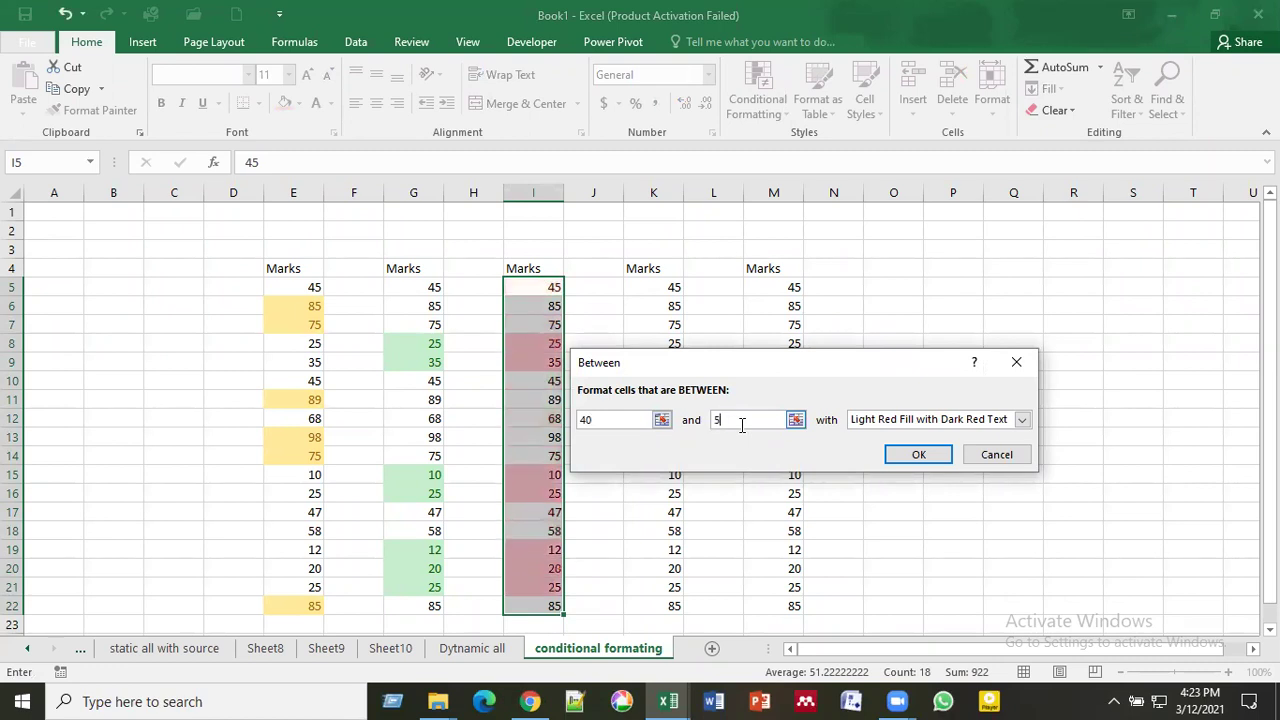
type("0")
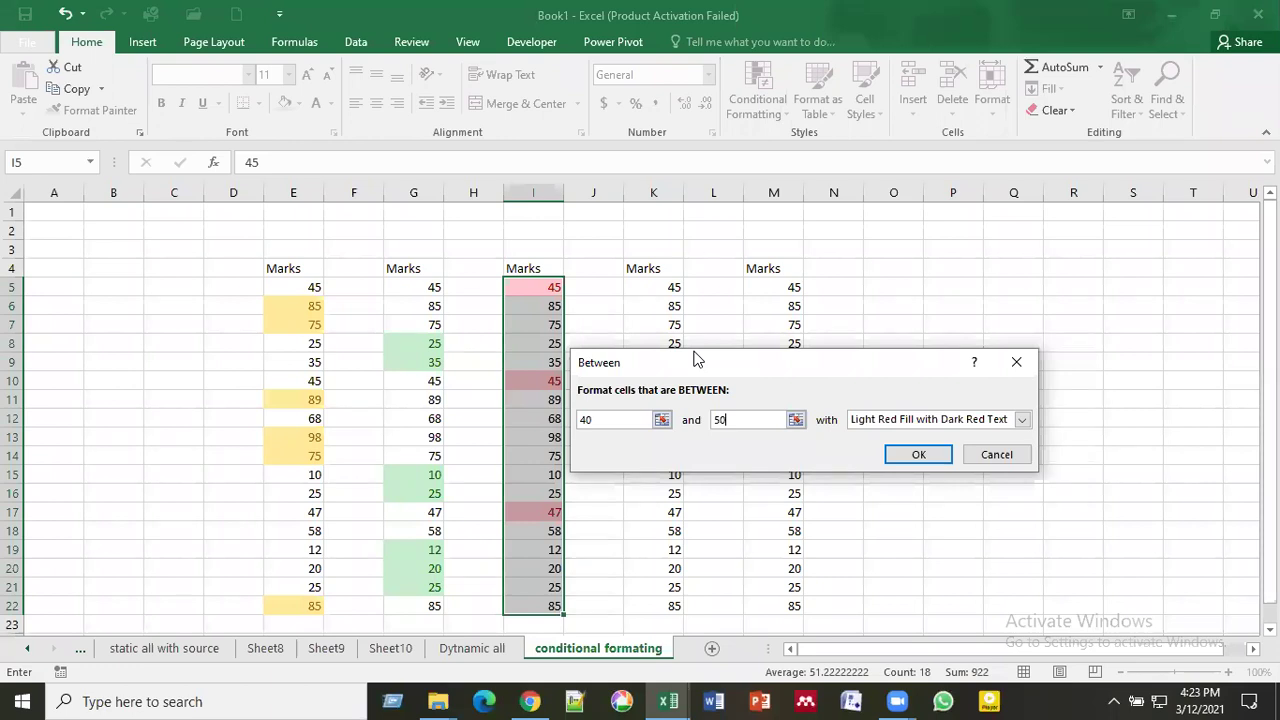
left_click(918, 456)
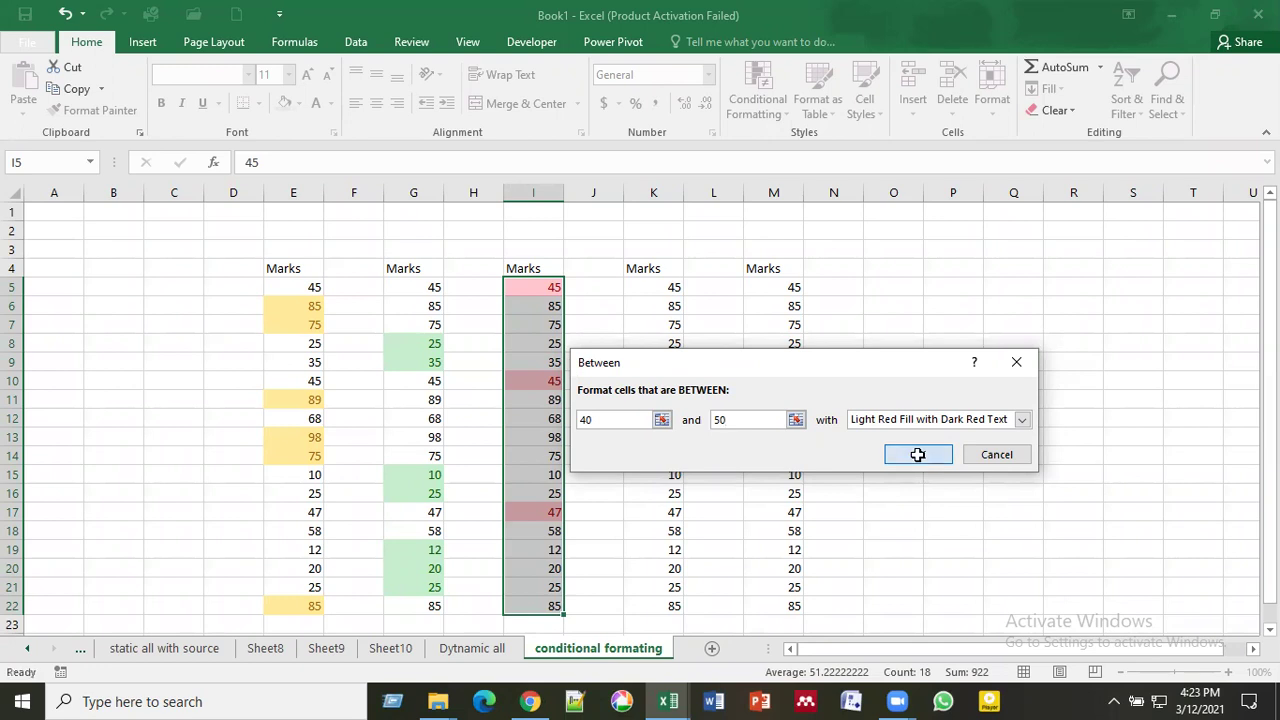
left_click(306, 418)
left_click(391, 418)
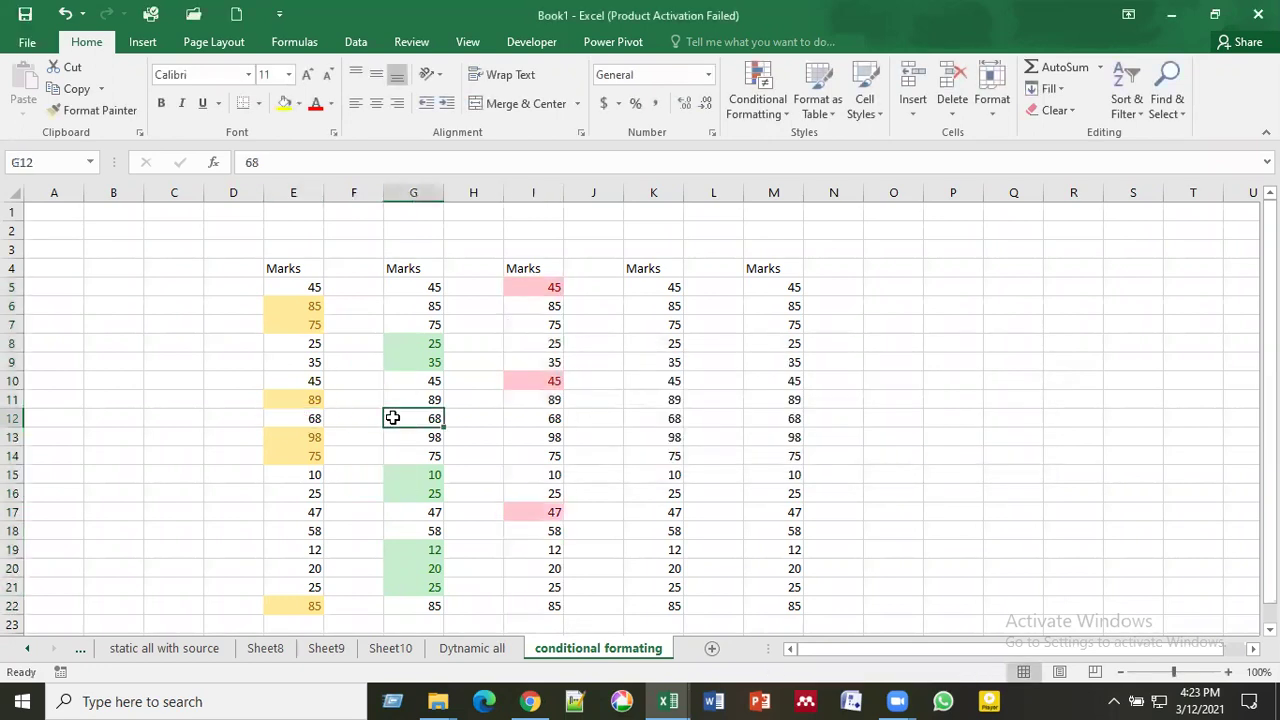
left_click(499, 416)
left_click(534, 415)
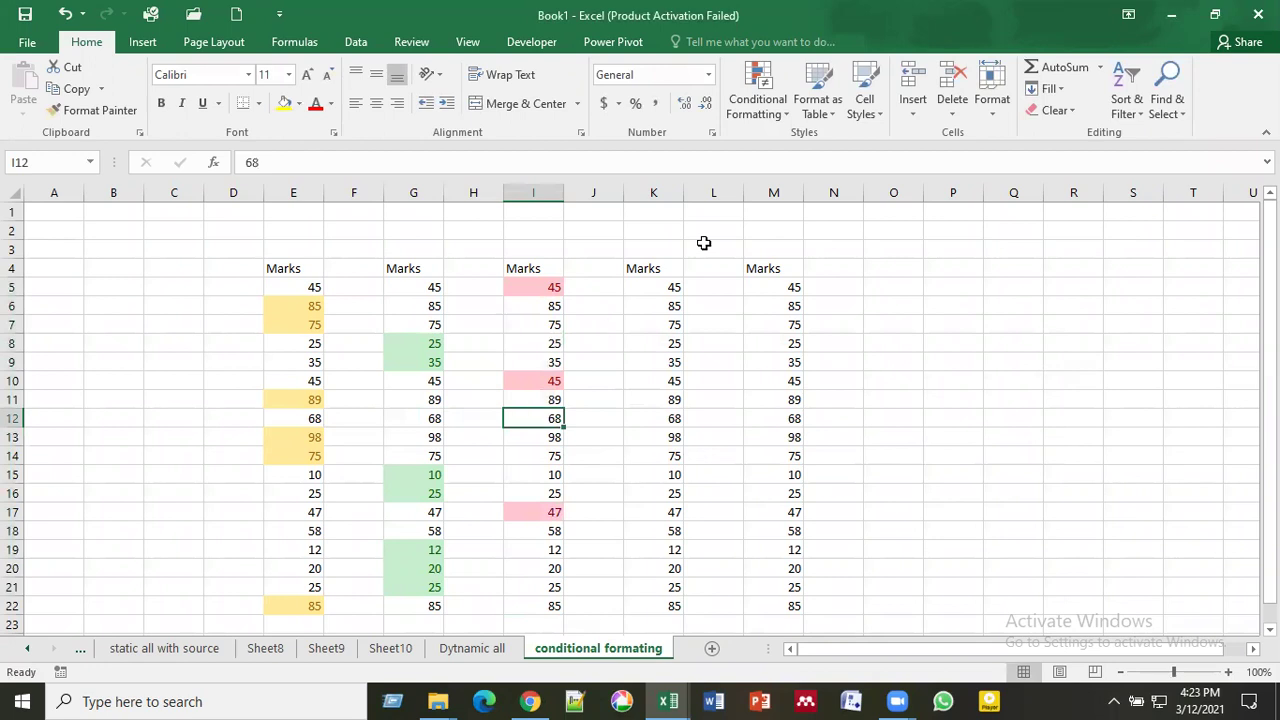
Step: Apply an Equal To 98 highlight rule to K5:K22 with Light Red Fill with Dark Red Text
left_click(649, 289)
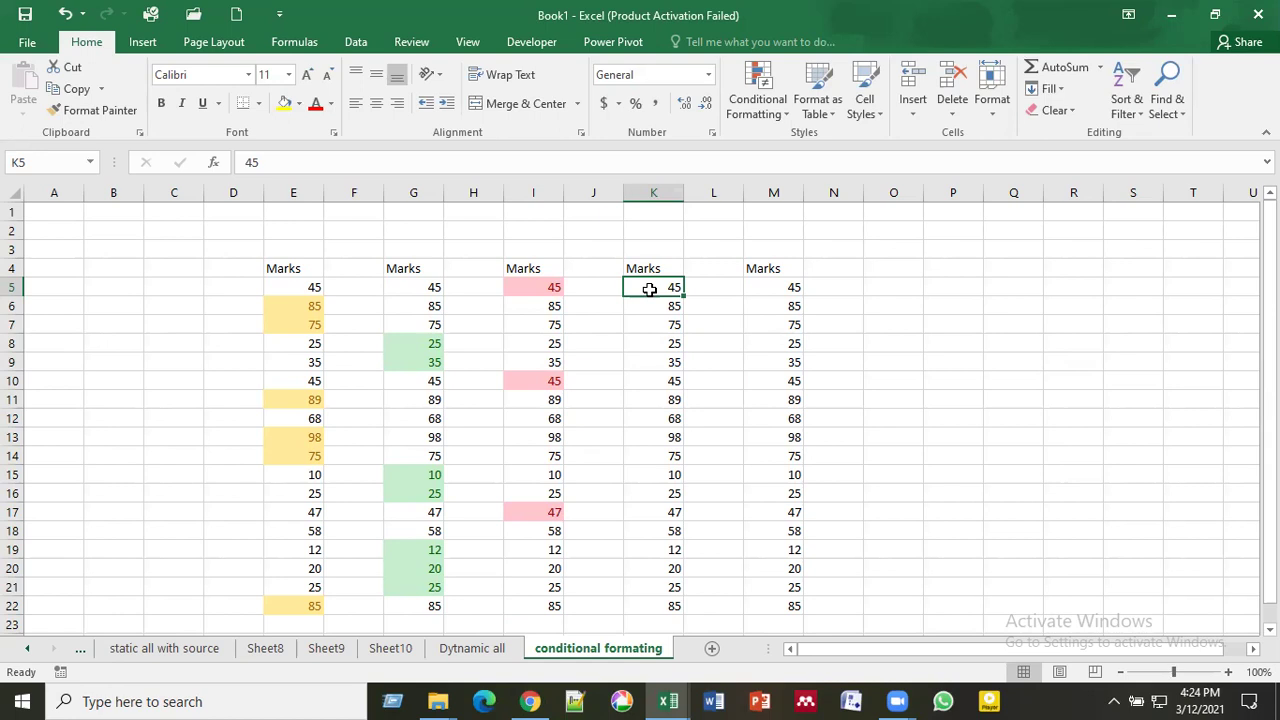
key("ctrl+shift+Down")
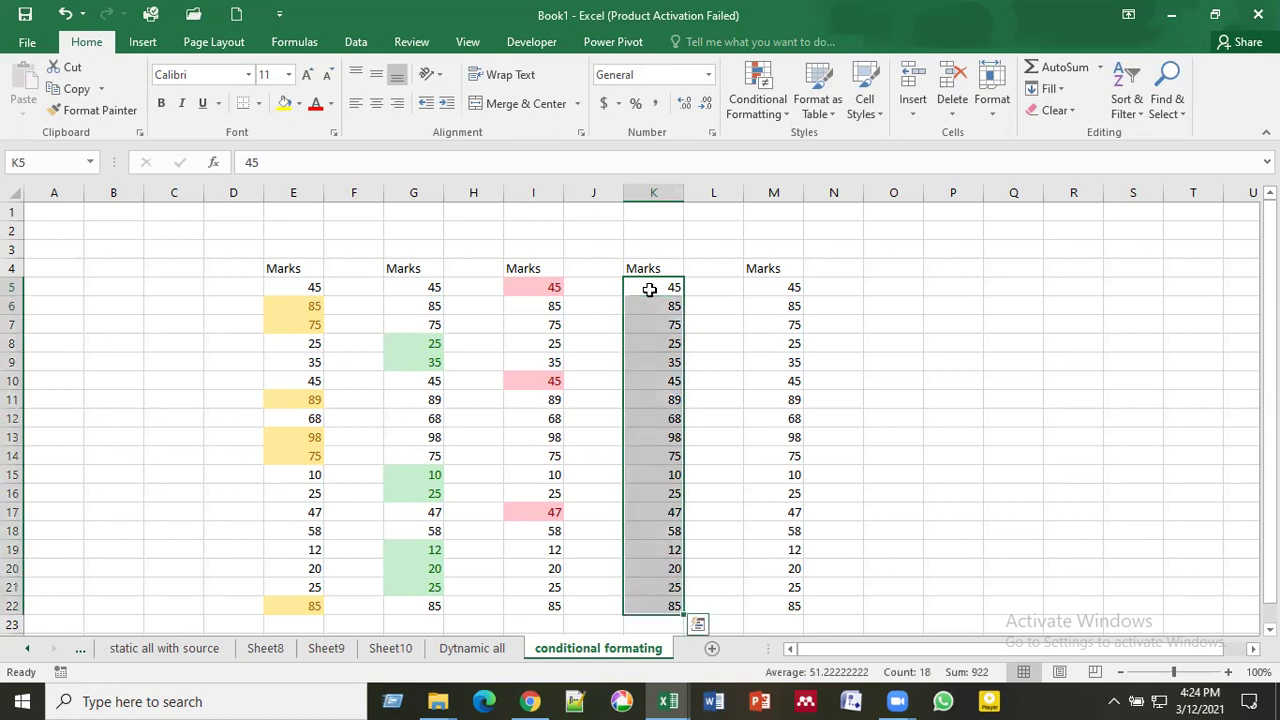
left_click(782, 98)
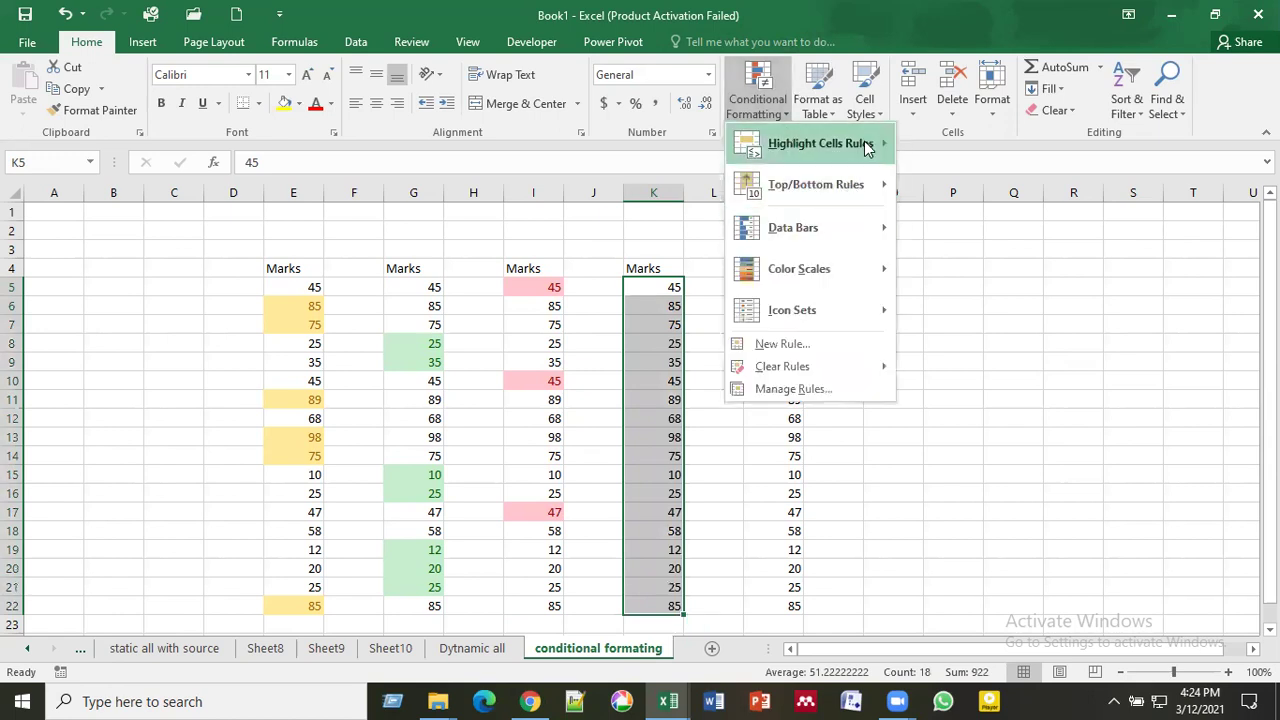
mouse_move(866, 147)
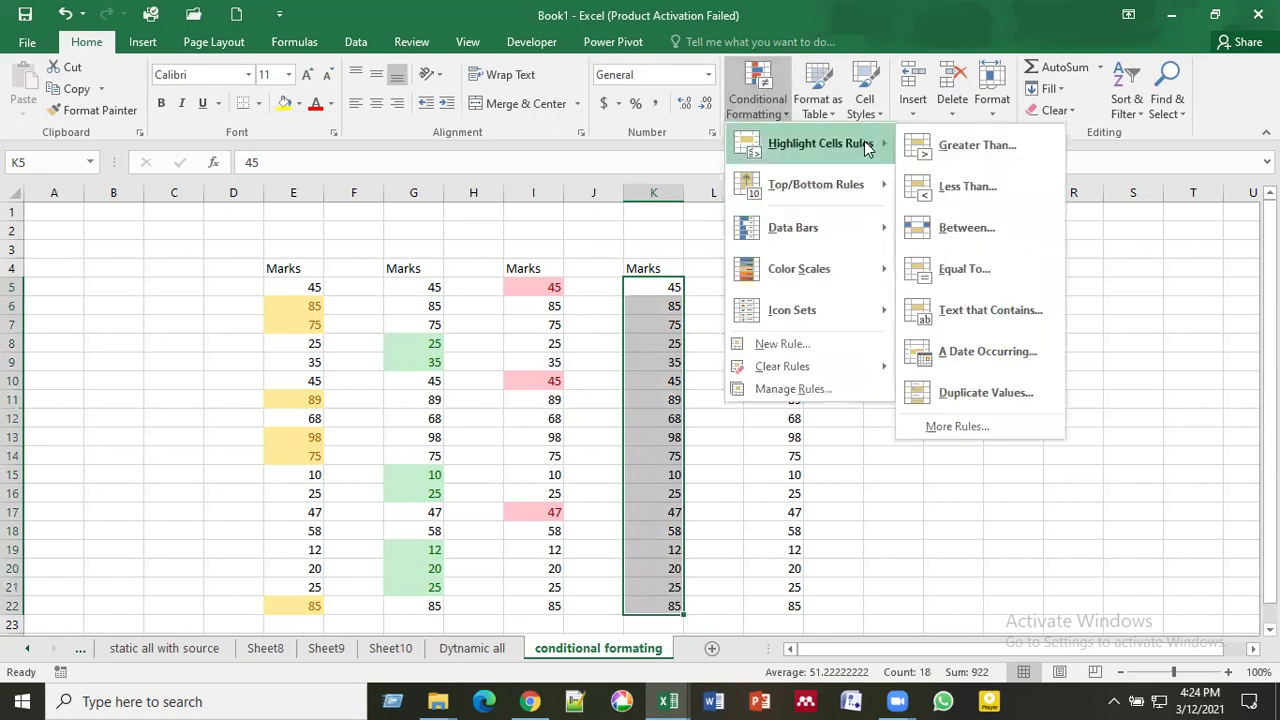
left_click(961, 272)
type("98")
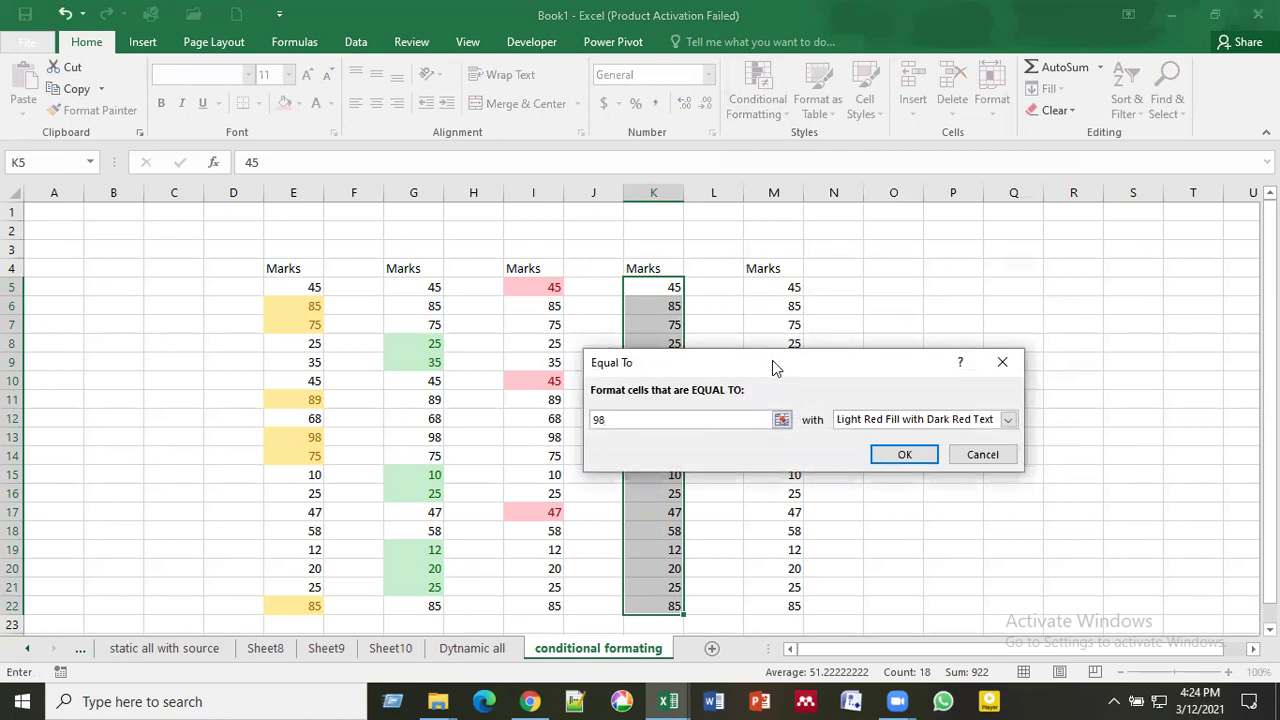
left_click_drag(772, 360, 962, 281)
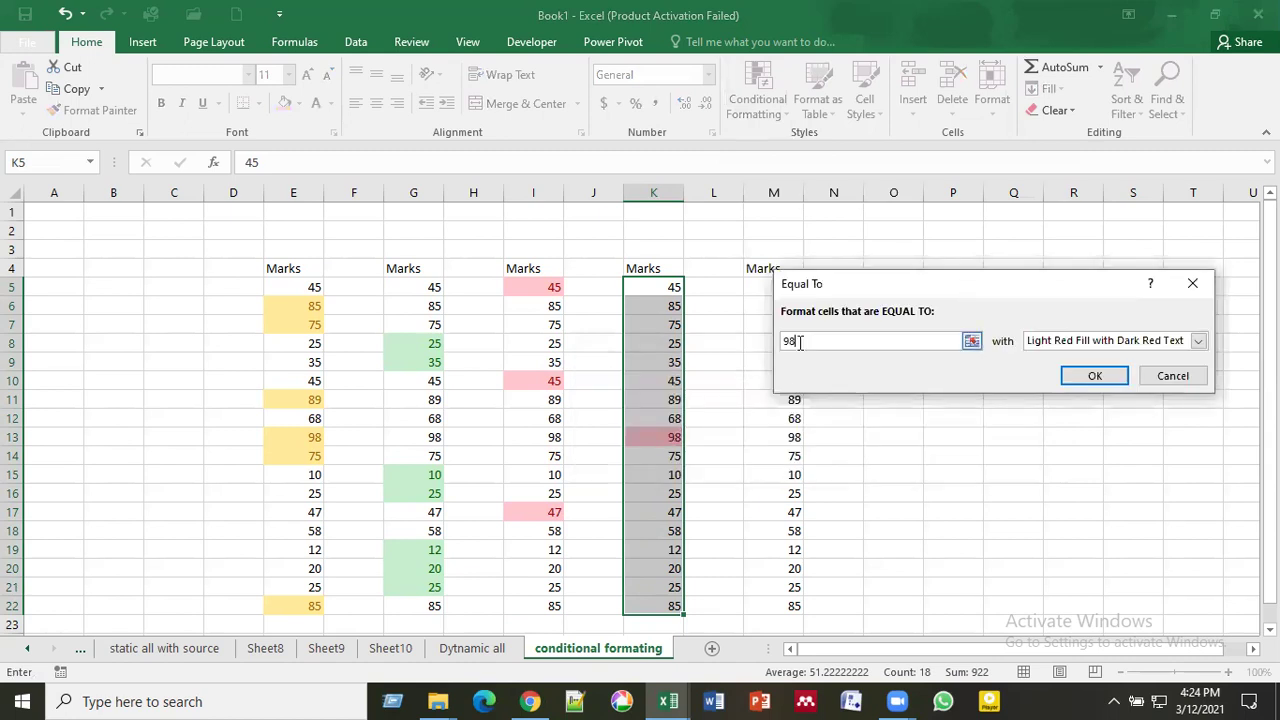
left_click(1094, 377)
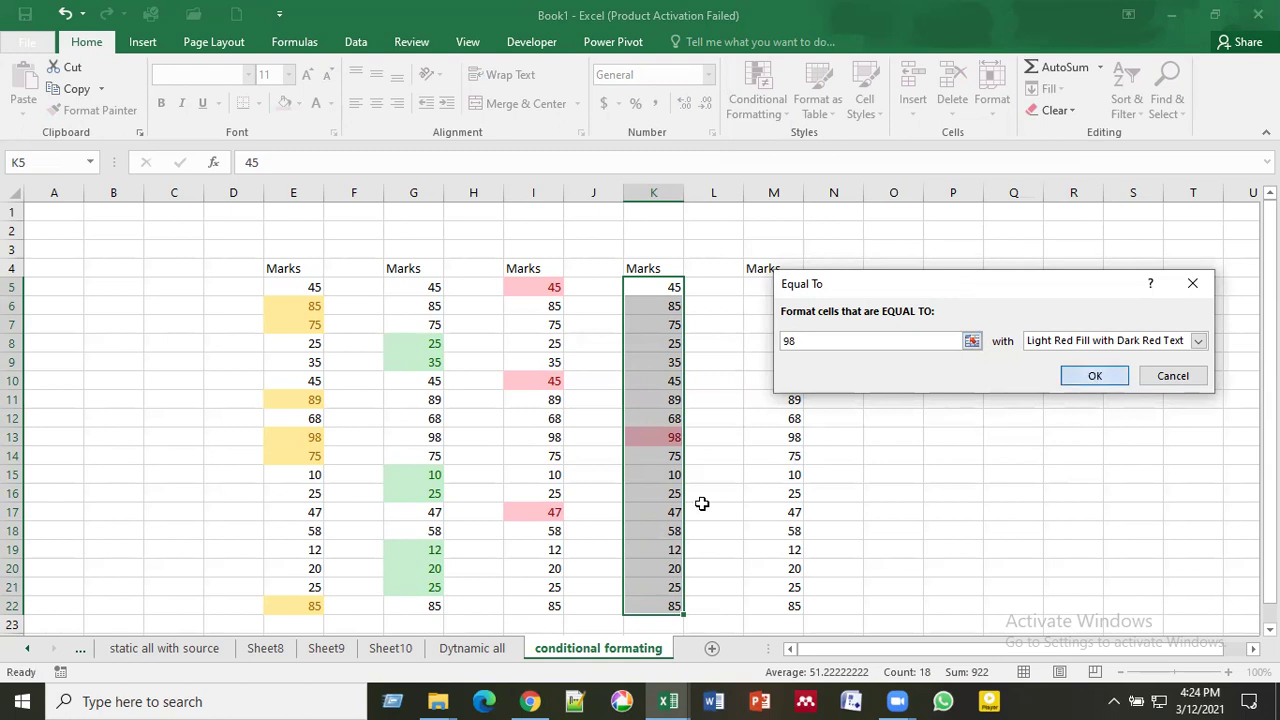
Step: Change the marks in K17 and K6 to 98 to test the Equal To rule
left_click(664, 512)
type("98")
key("Return")
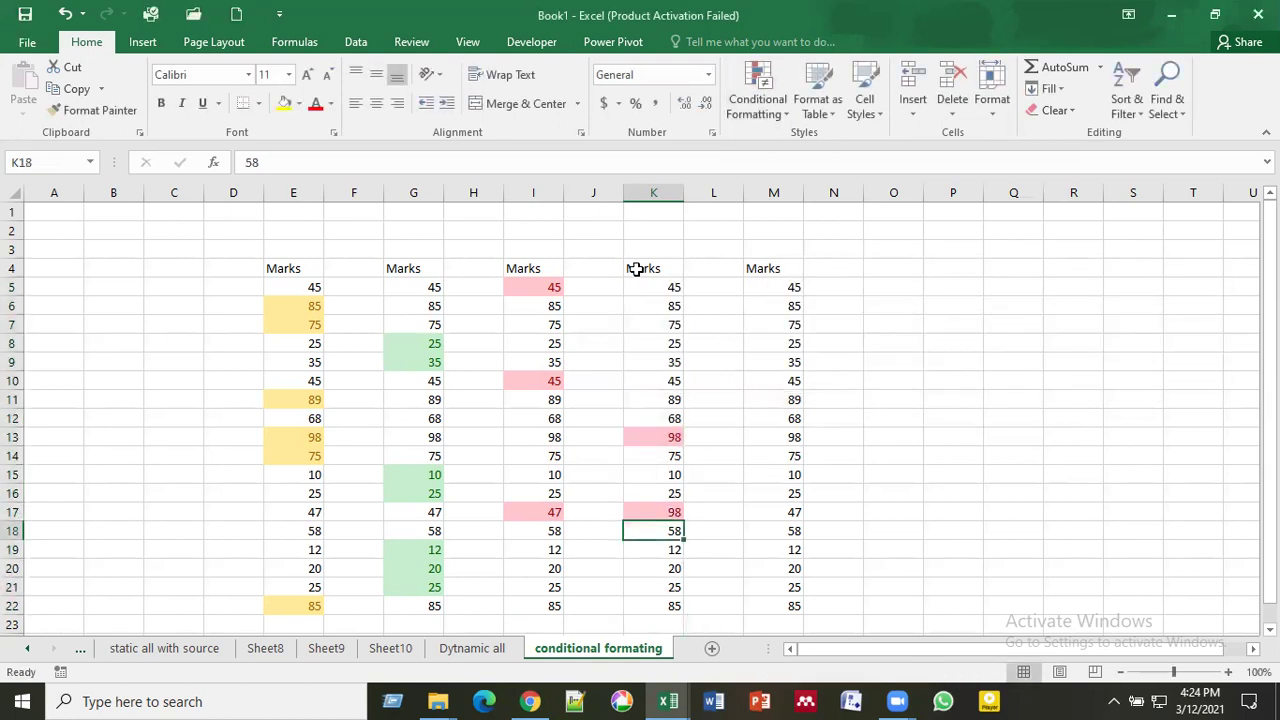
left_click(653, 308)
type("98")
key("Return")
left_click(772, 380)
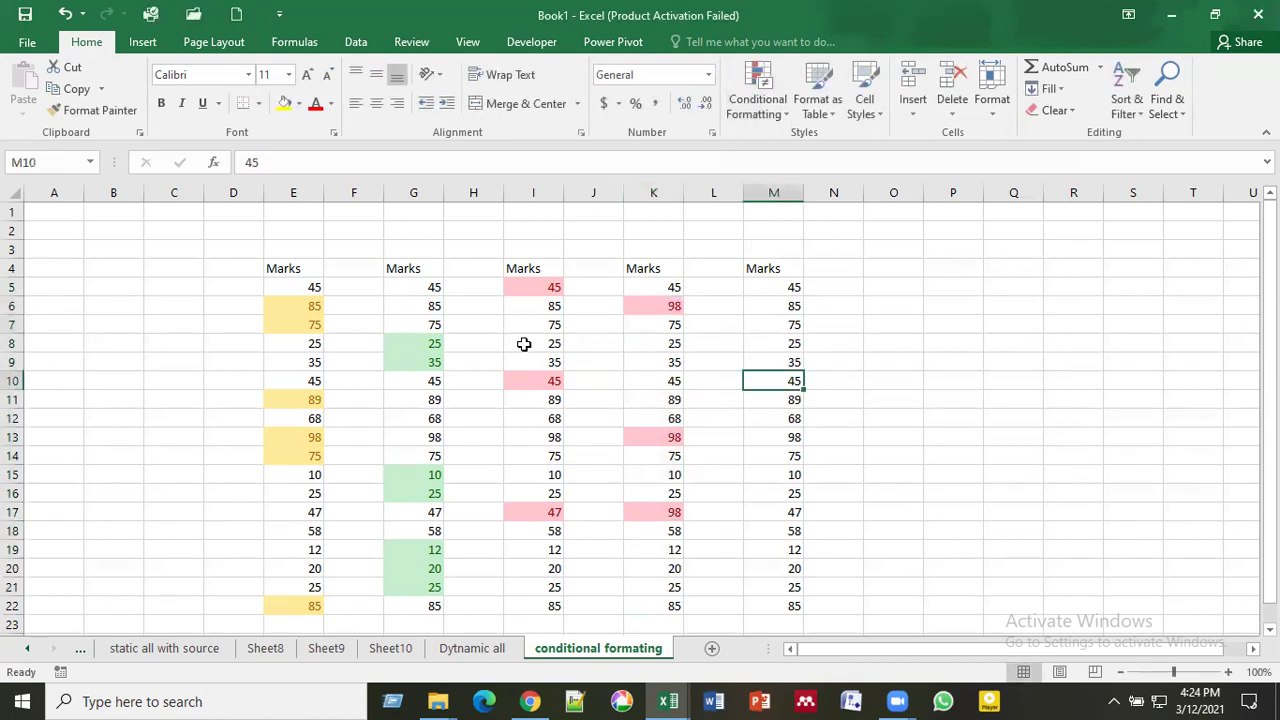
Step: Change the mark in I13 to 50 to test the upper limit of the Between rule
left_click(531, 364)
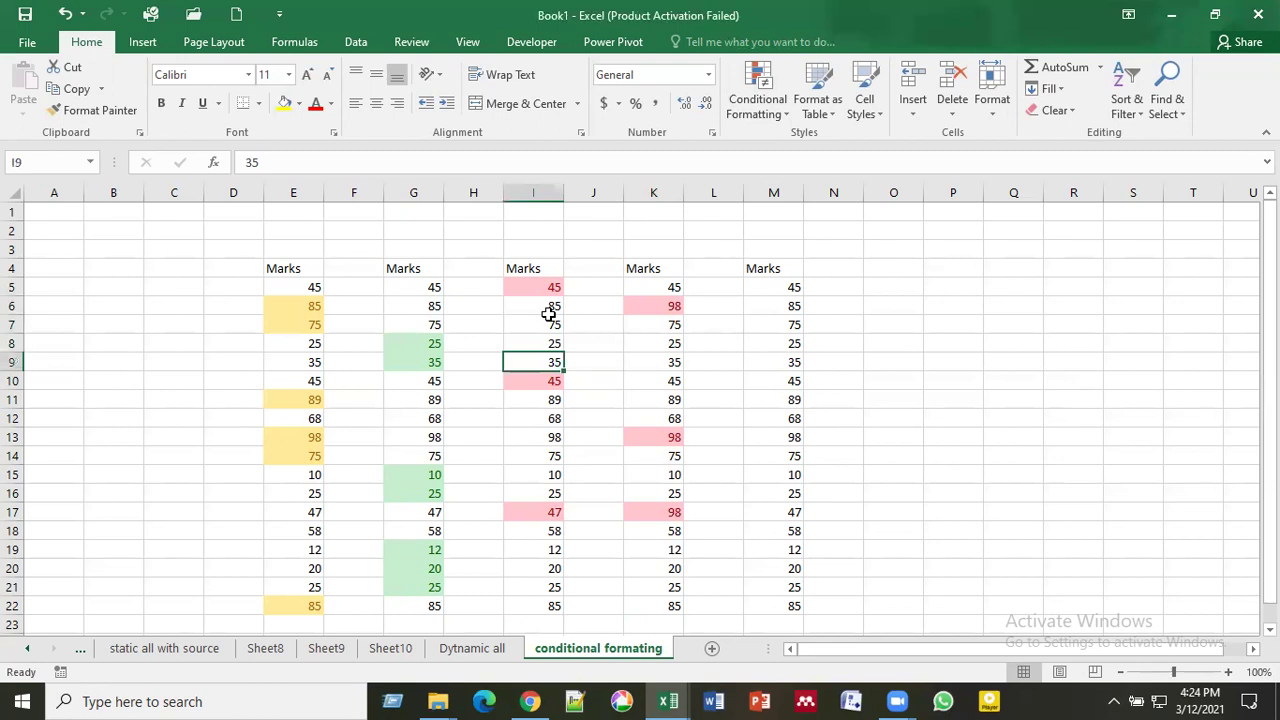
left_click(531, 436)
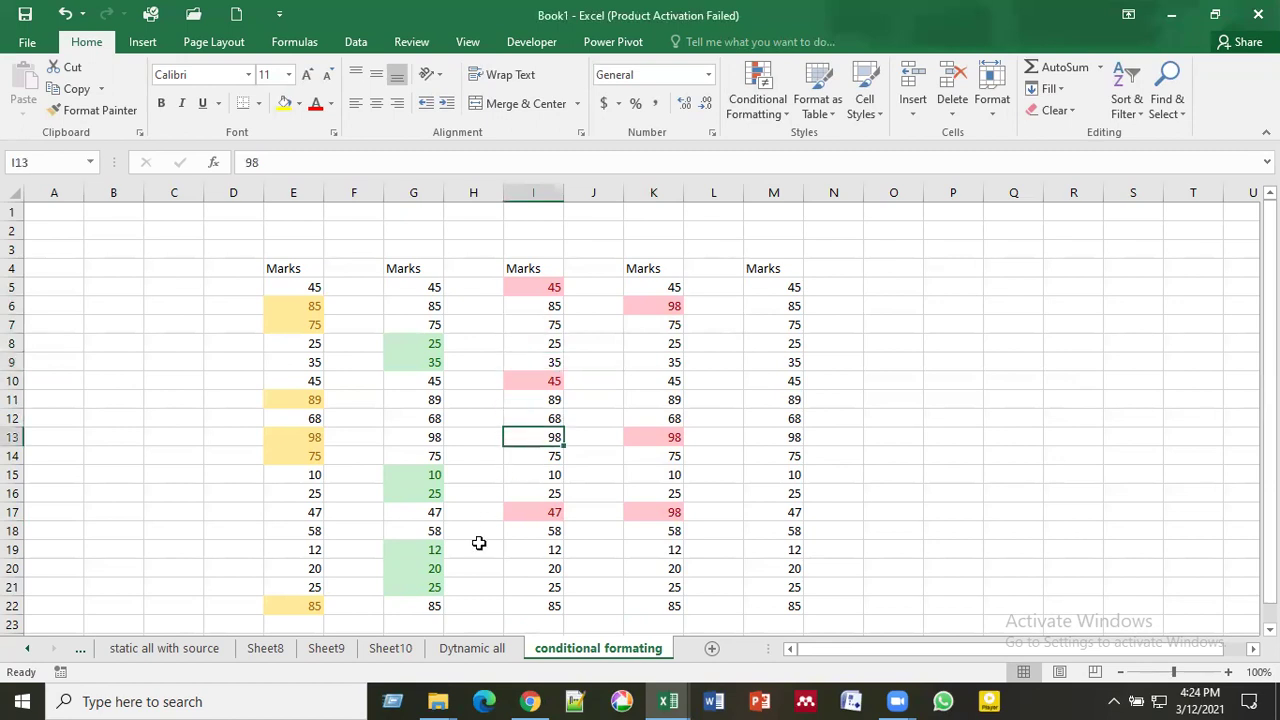
type("50")
key("Return")
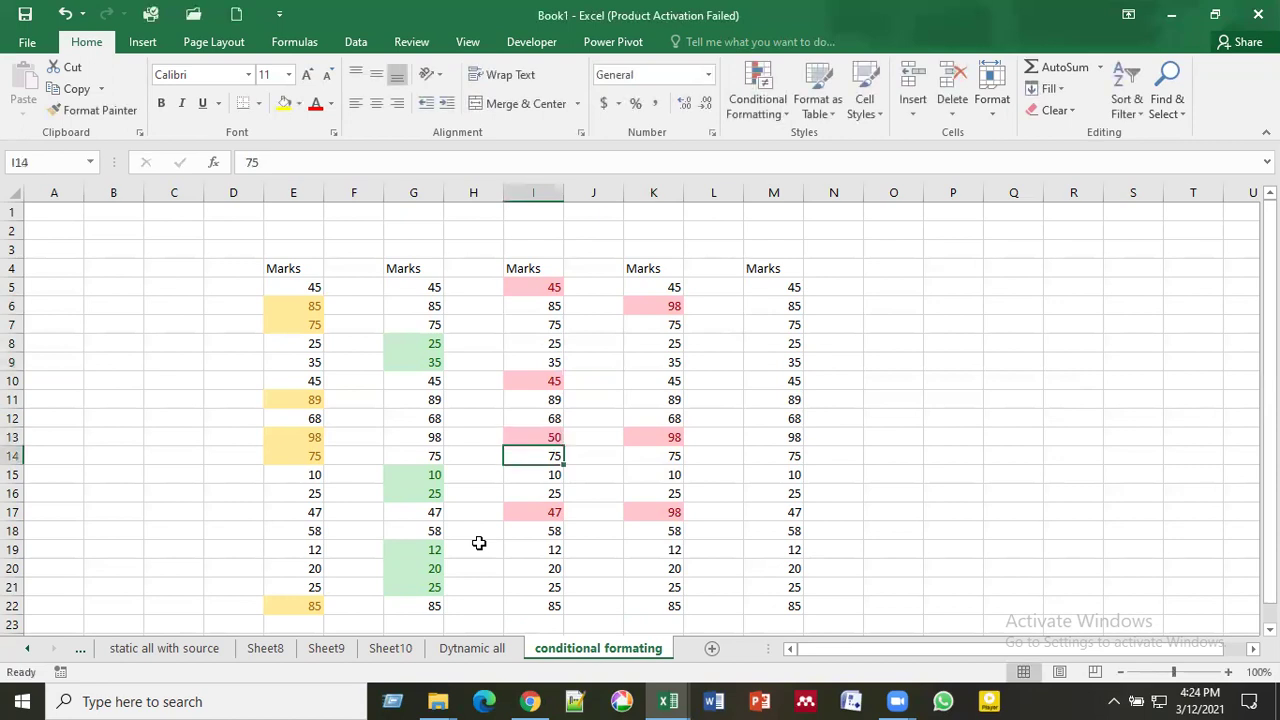
Step: Change the mark in G12 to 35 to test the Less Than rule
key("Up")
key("Up")
key("Up")
key("Up")
key("Up")
key("Up")
key("Up")
key("Up")
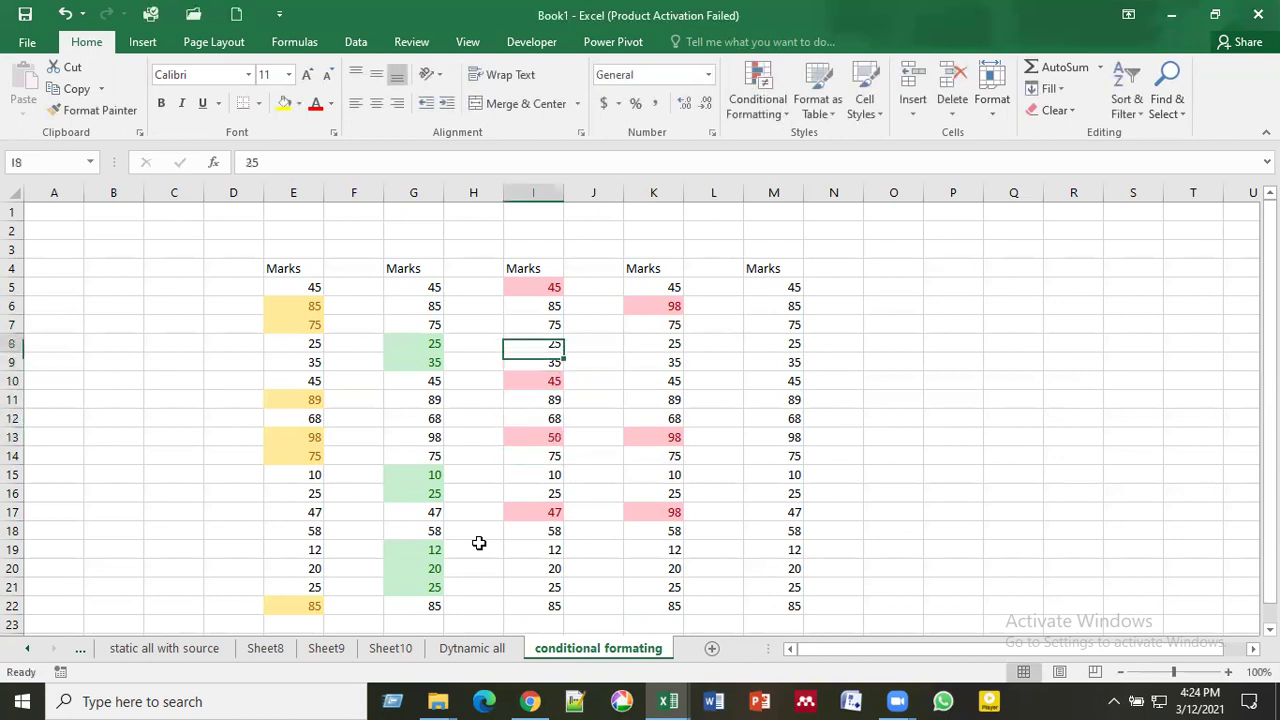
key("Left")
key("Left")
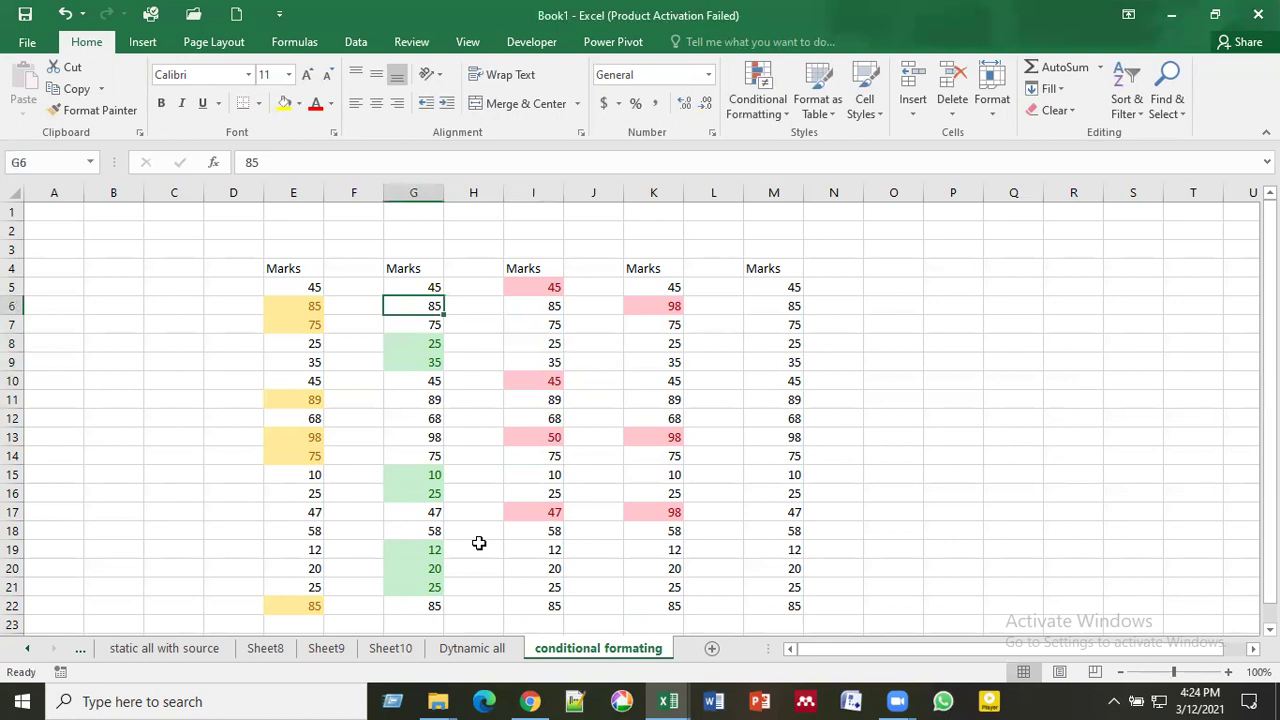
key("Down")
key("Down")
key("Down")
key("Down")
key("Down")
key("Down")
key("Down")
key("Down")
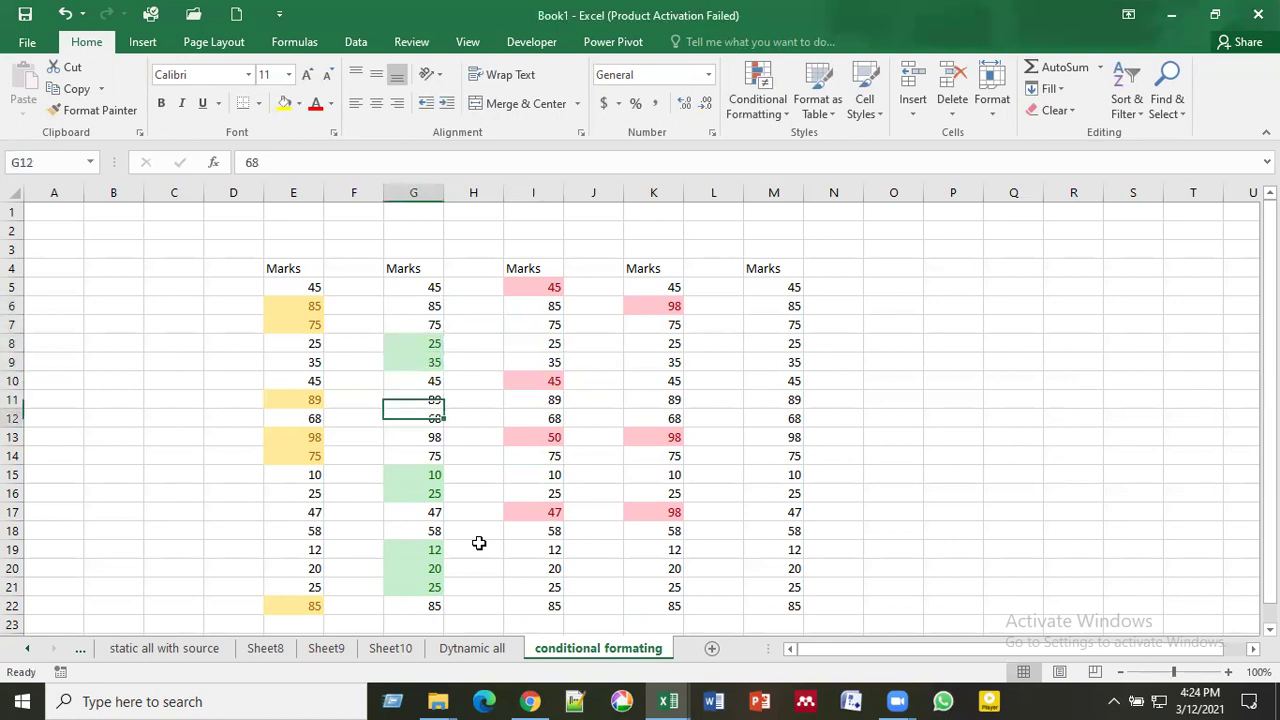
key("Down")
key("Up")
key("Up")
key("Up")
key("Up")
key("Up")
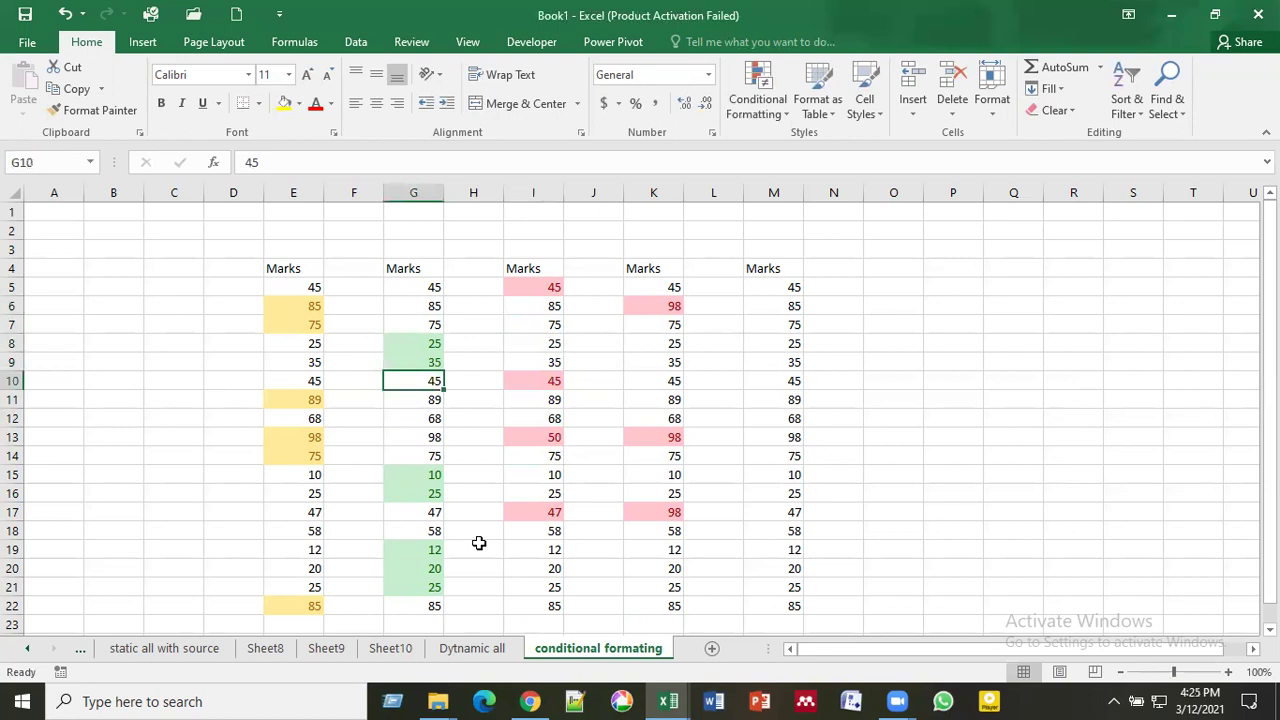
key("Down")
key("Down")
key("Down")
key("Up")
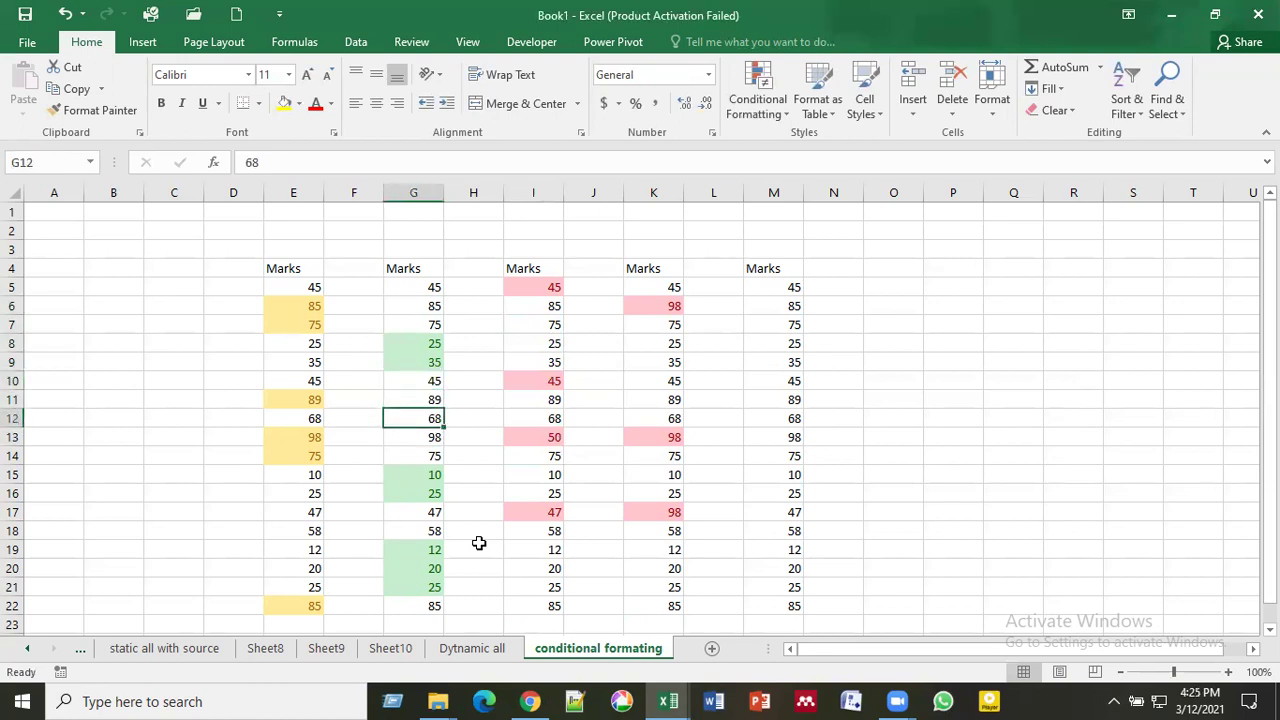
type("35")
key("Return")
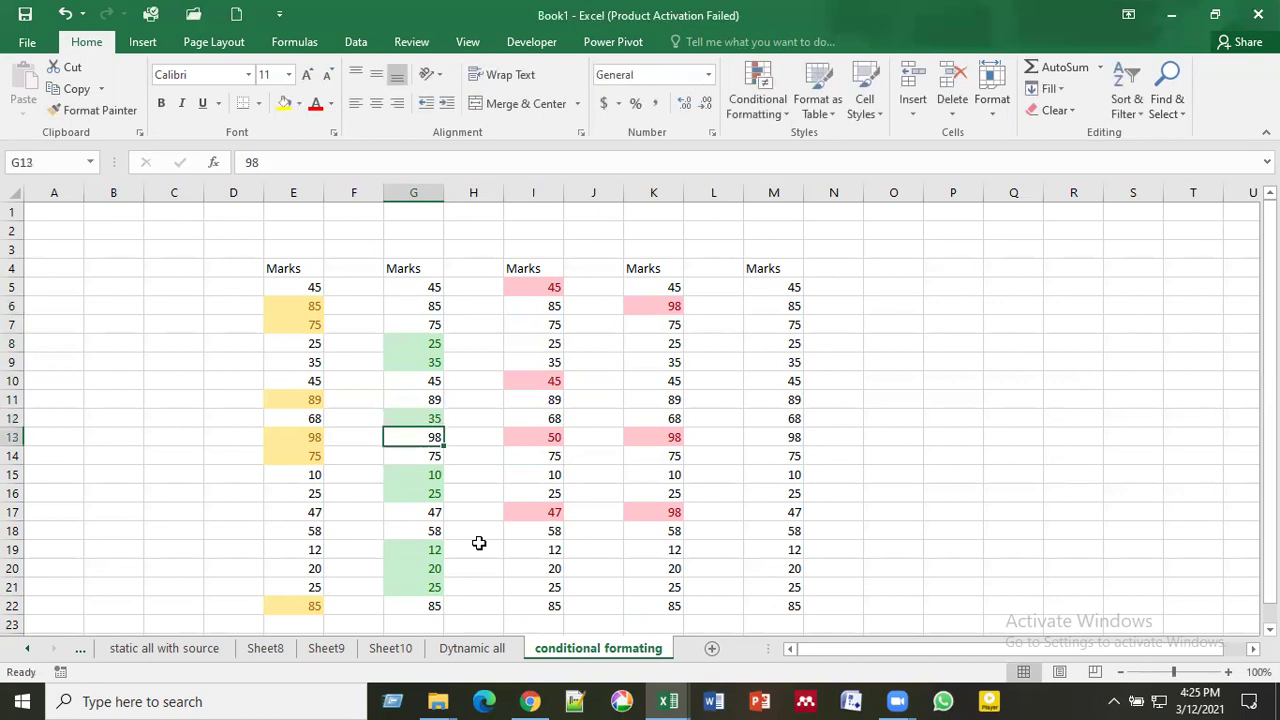
left_click(668, 318)
left_click(300, 302)
left_click(428, 307)
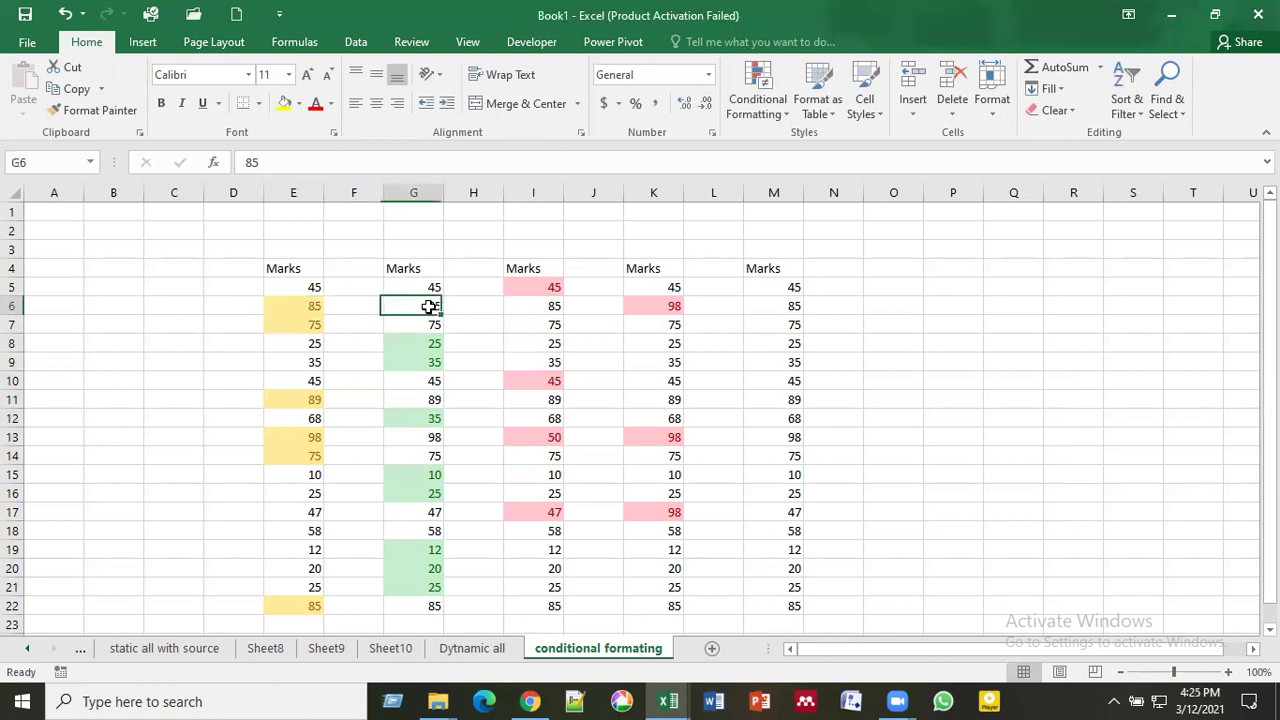
left_click(541, 307)
left_click(655, 310)
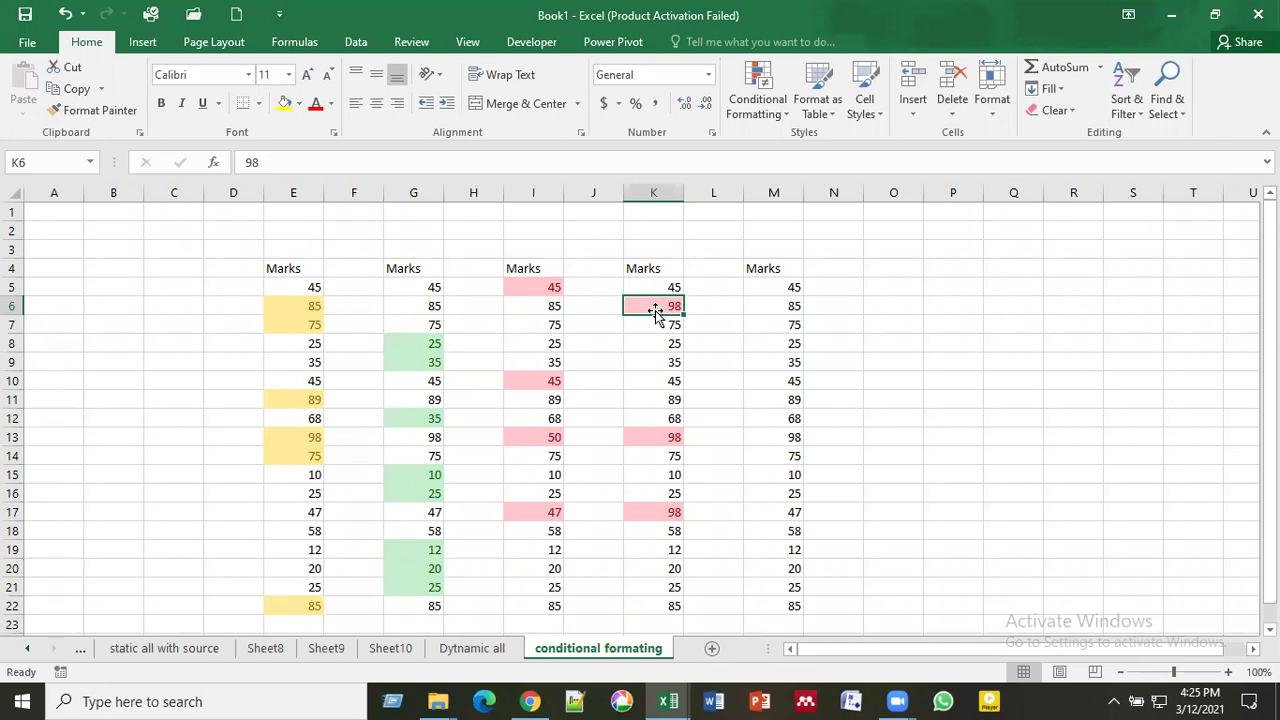
Step: Replace the marks in M5:M7 with three different first names
left_click(795, 285)
type("Anika")
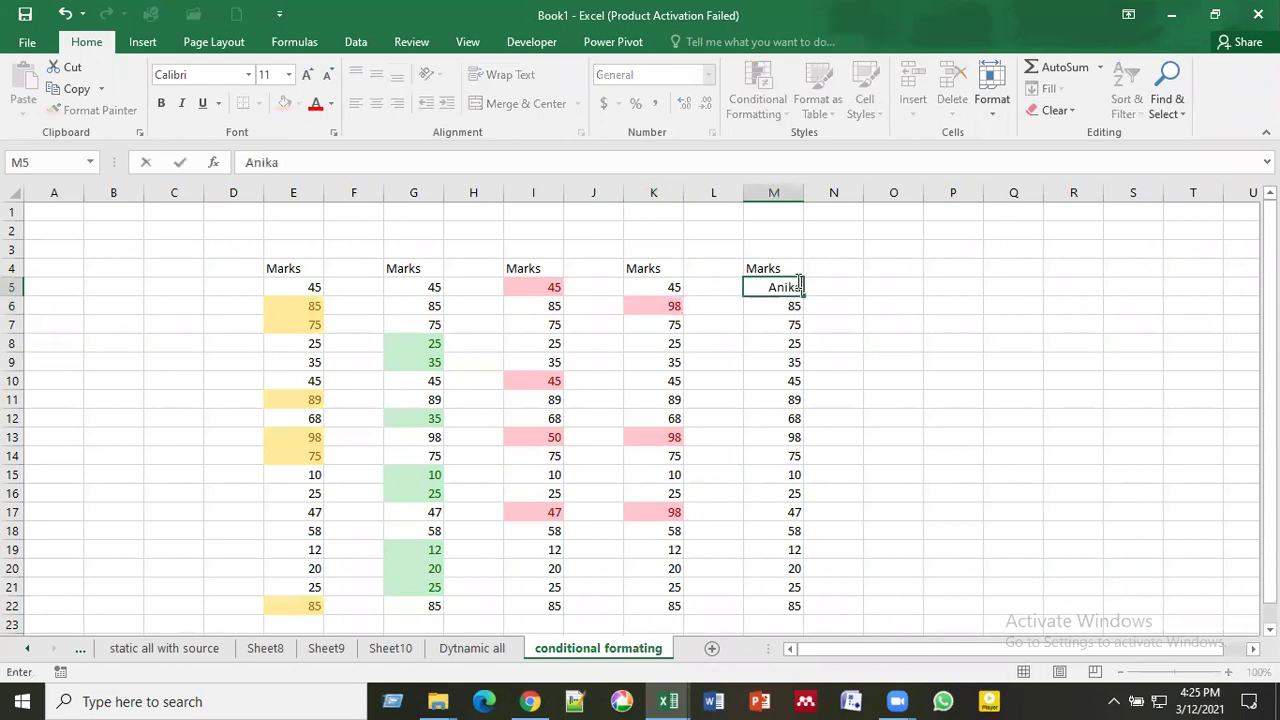
key("Return")
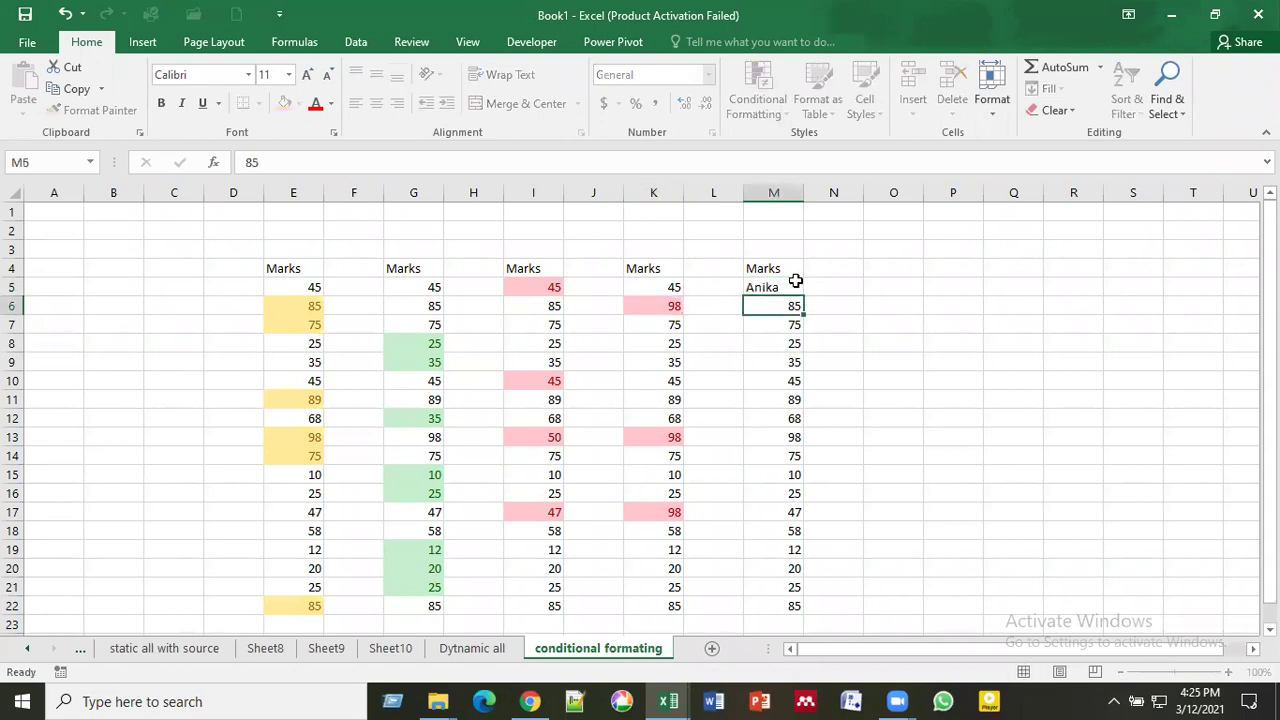
type("Tania")
key("Return")
type("Shamim")
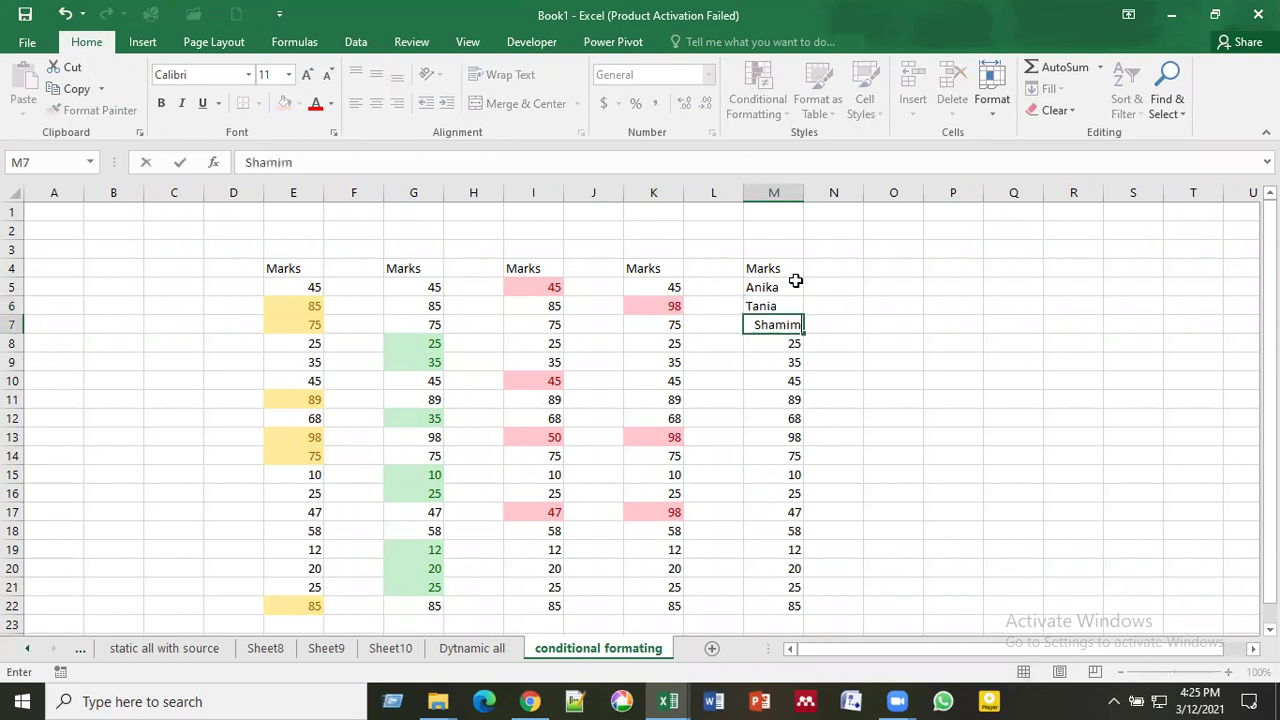
key("Return")
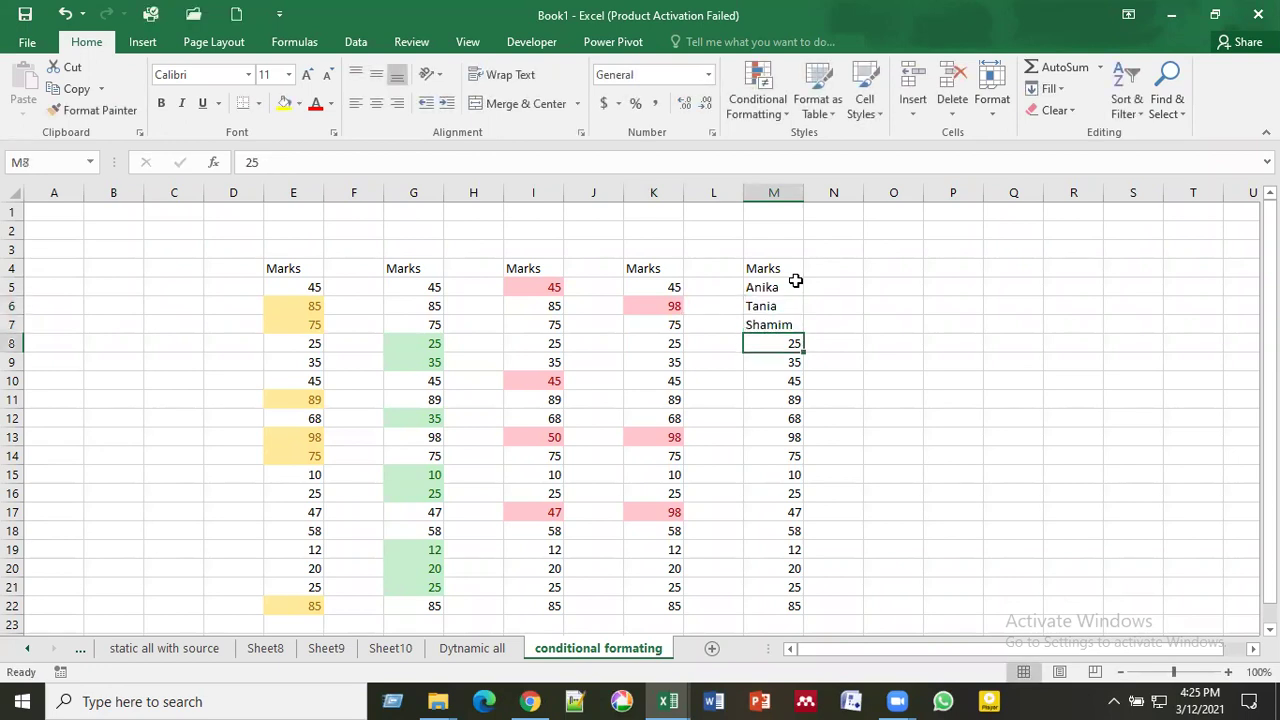
Step: Replace the marks in M8:M10 with three more distinct first names
type("Jacika")
key("Return")
type("Hania")
key("Return")
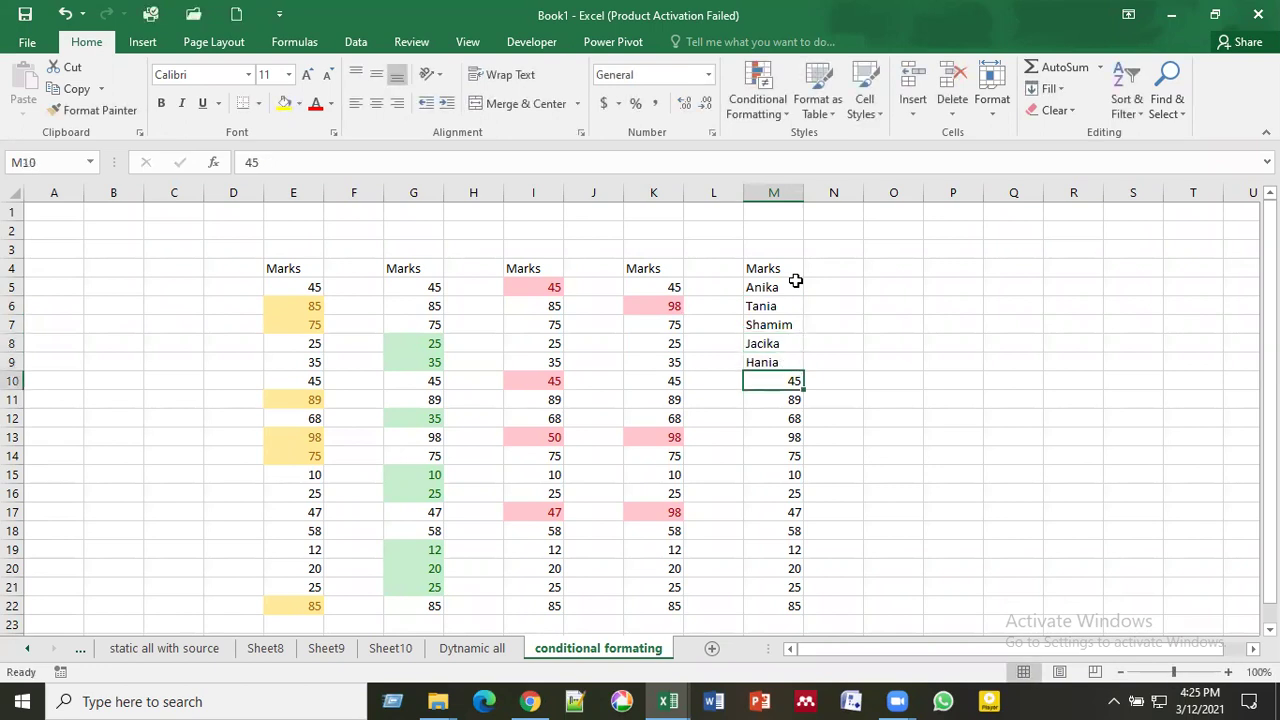
type("Osh")
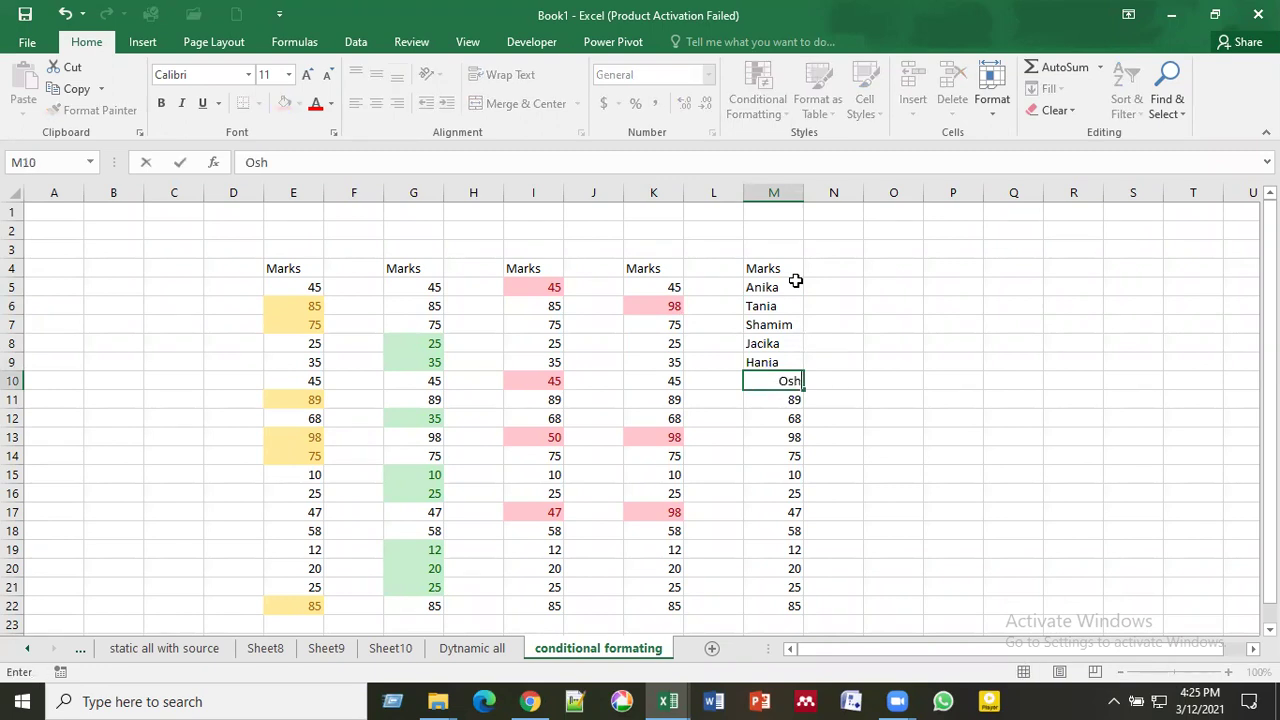
key("BackSpace")
key("BackSpace")
type("yshi")
key("Return")
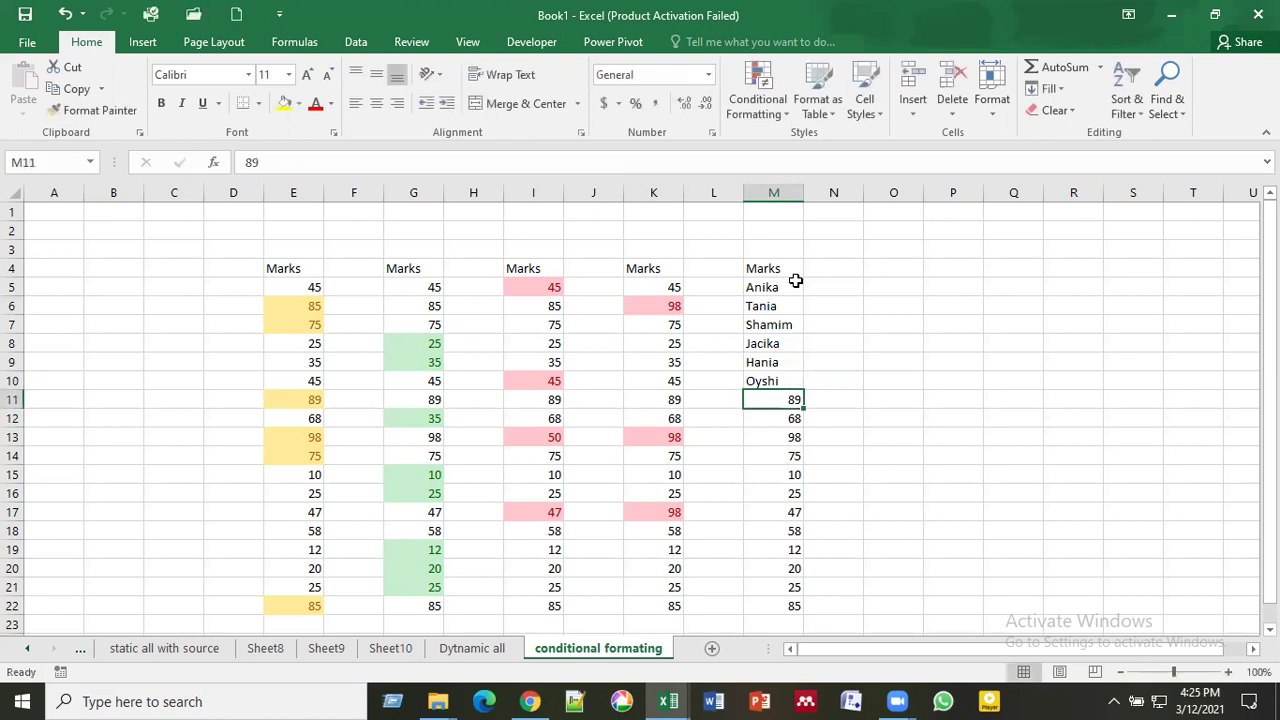
Step: Repeat the name from M5 in M11 and clear the remaining marks in M12:M22
type("Anika")
key("Return")
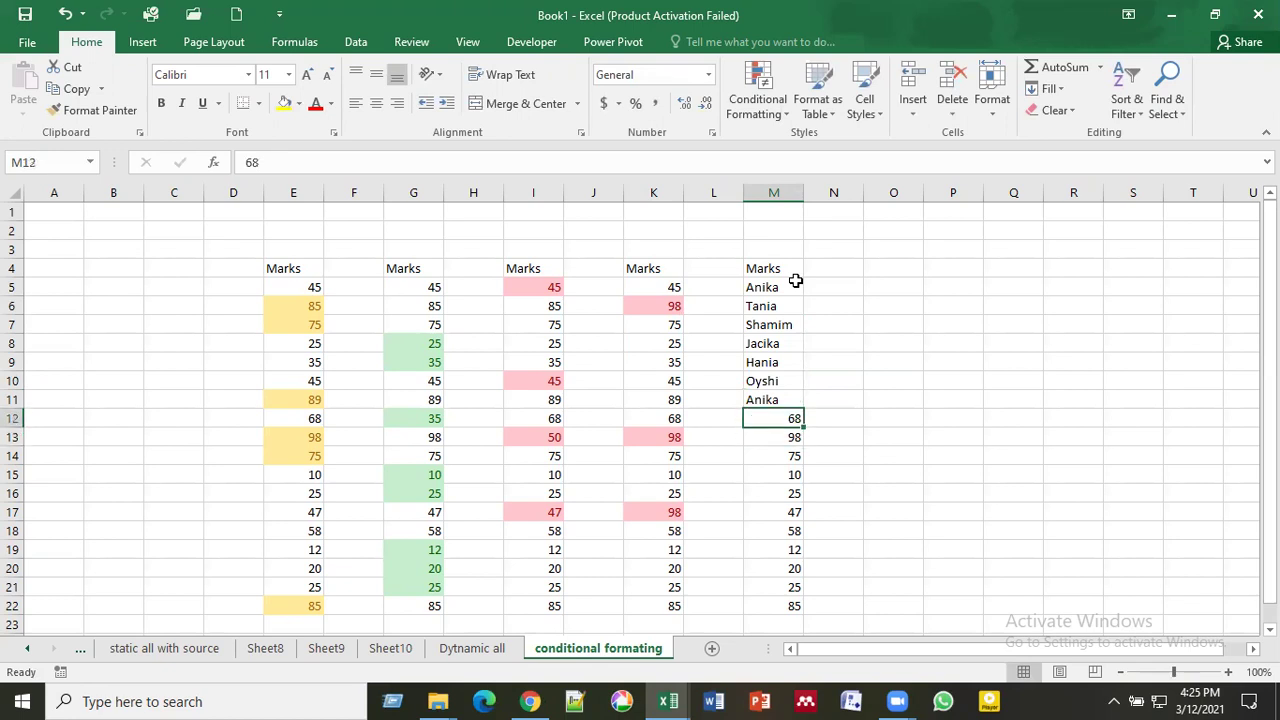
key("ctrl+shift+Down")
key("Delete")
key("Up")
key("Up")
key("Up")
key("Up")
key("Up")
key("Up")
key("Up")
key("Down")
key("Down")
key("Down")
key("Down")
key("Down")
key("Down")
key("Down")
Step: Repeat the names from M6 and M7 in cells M12 and M13
type("T")
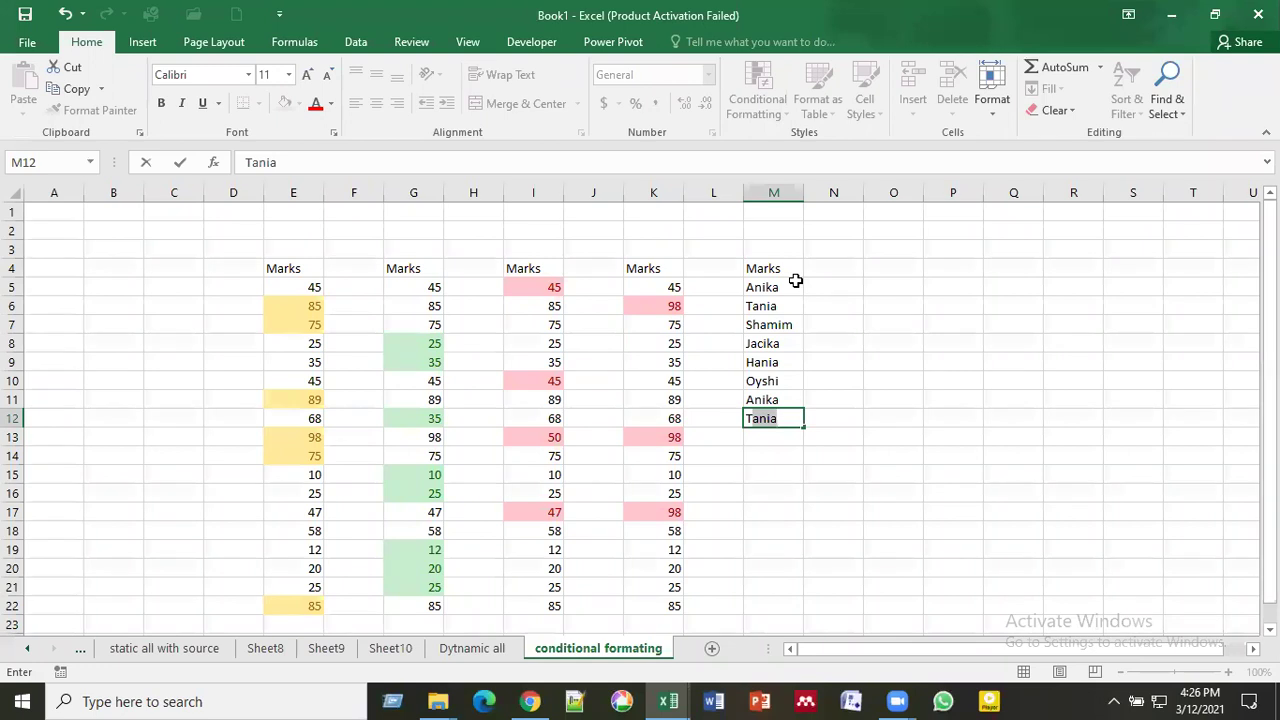
left_click(765, 441)
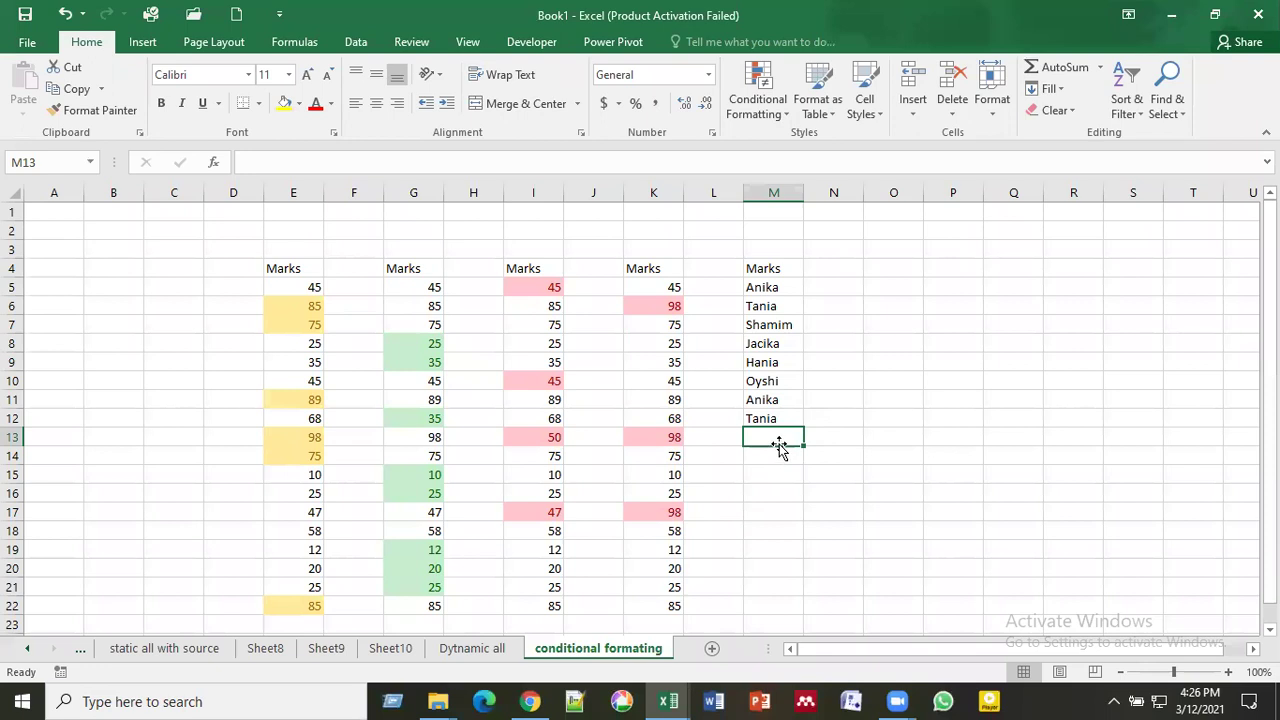
type("Sh")
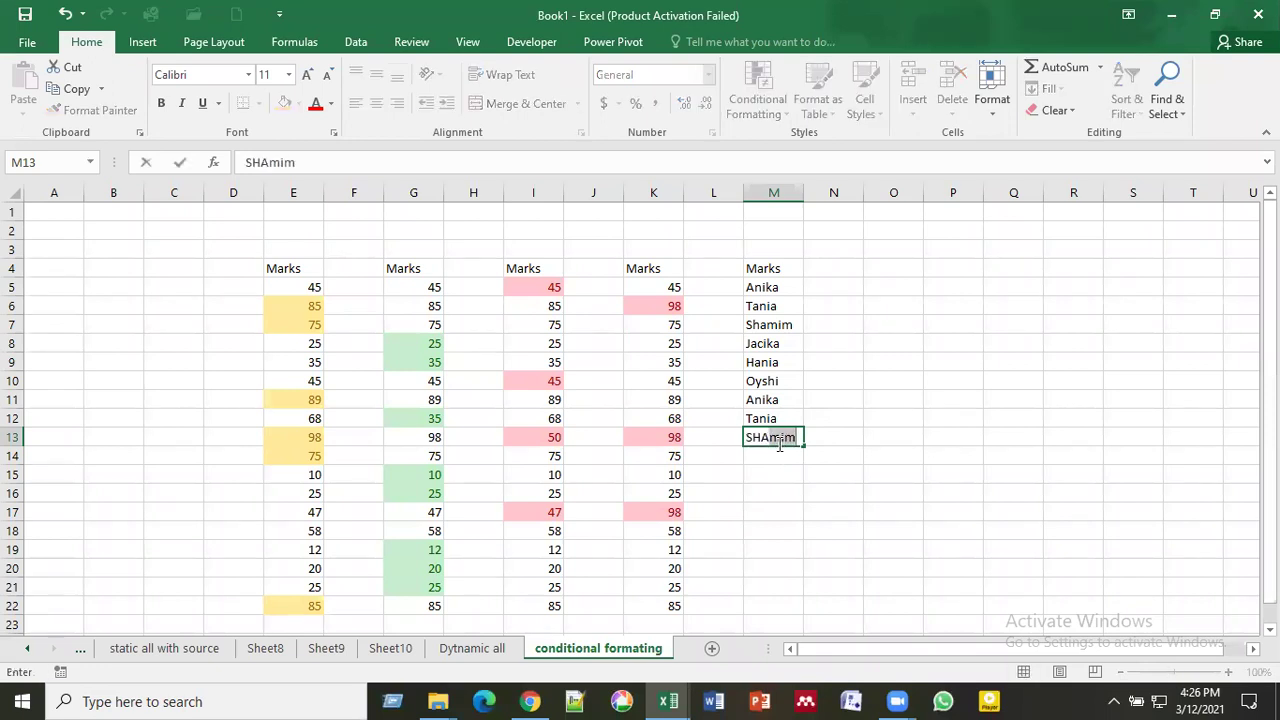
key("BackSpace")
key("BackSpace")
key("BackSpace")
type("sham")
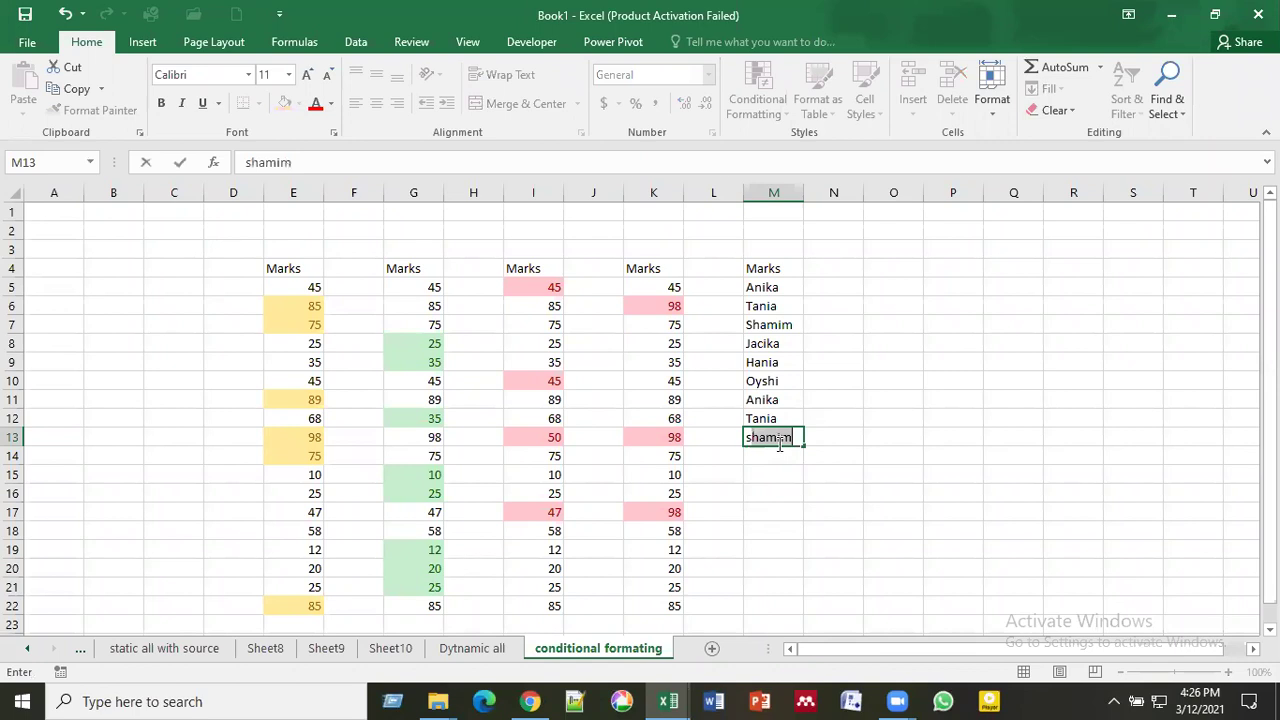
key("Return")
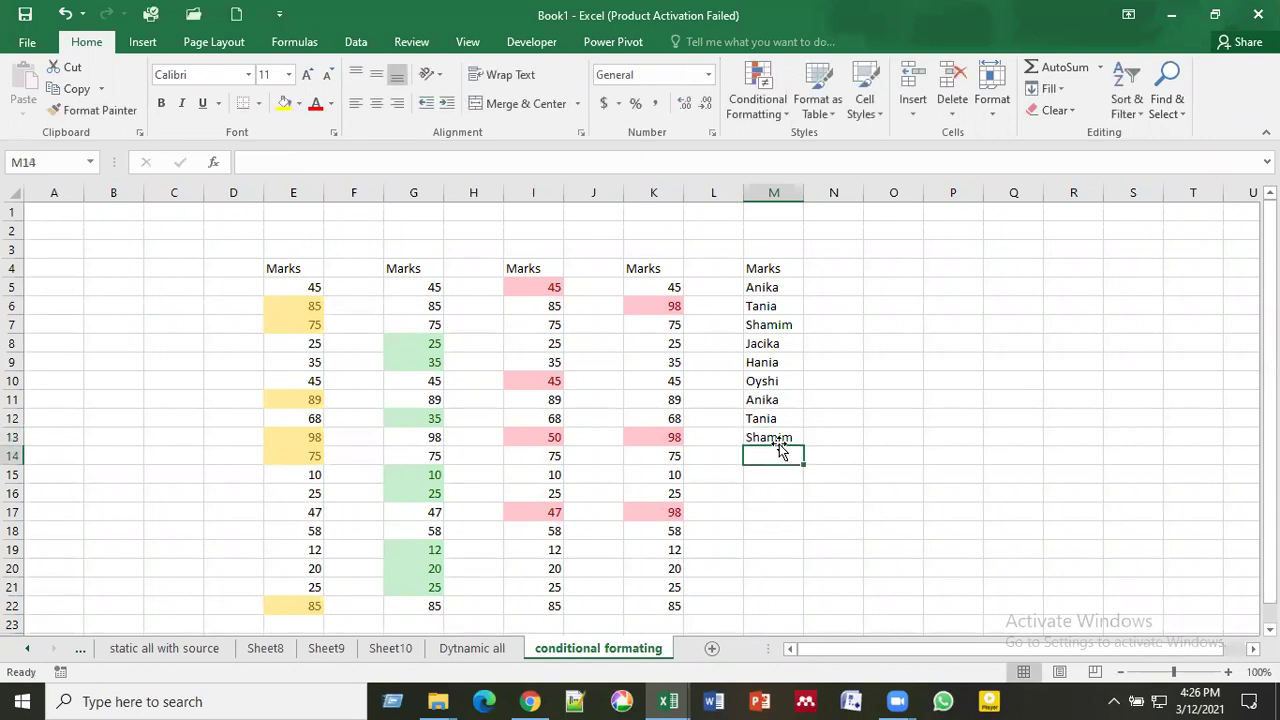
Step: Repeat the name from M9 in M14 and M15, and the name from M6 in M16
type("H")
key("Return")
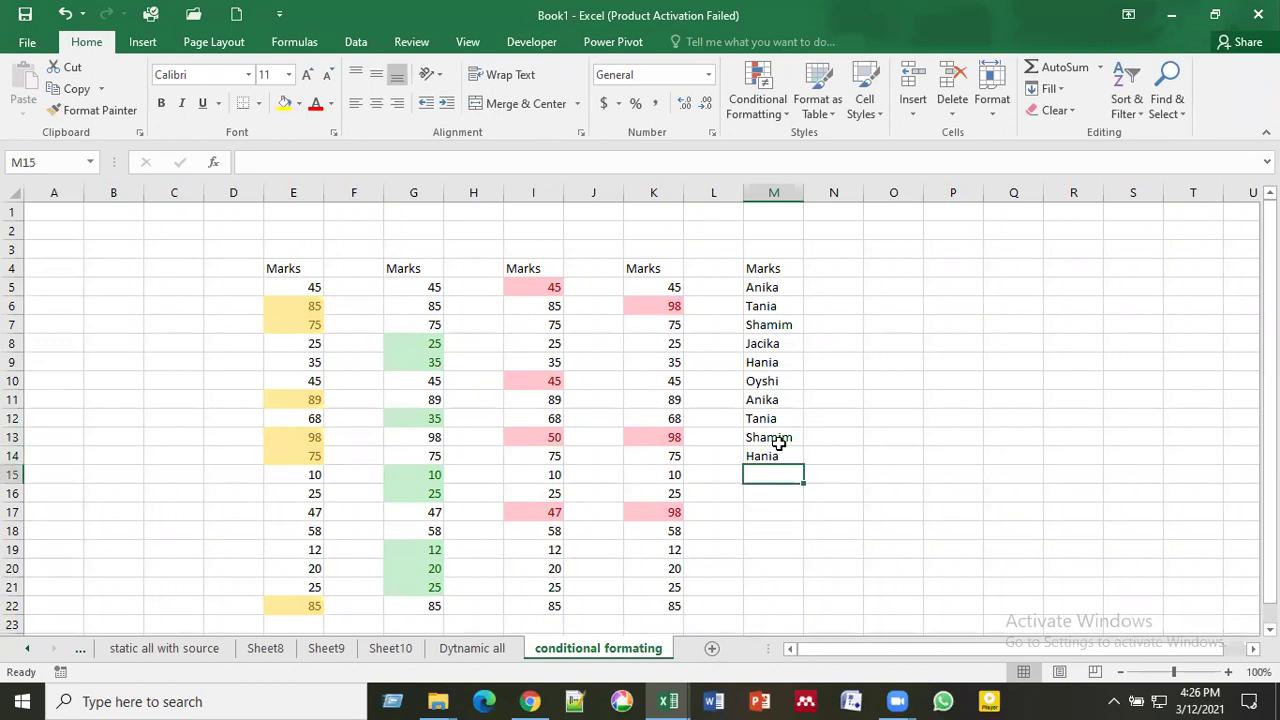
type("h")
key("Return")
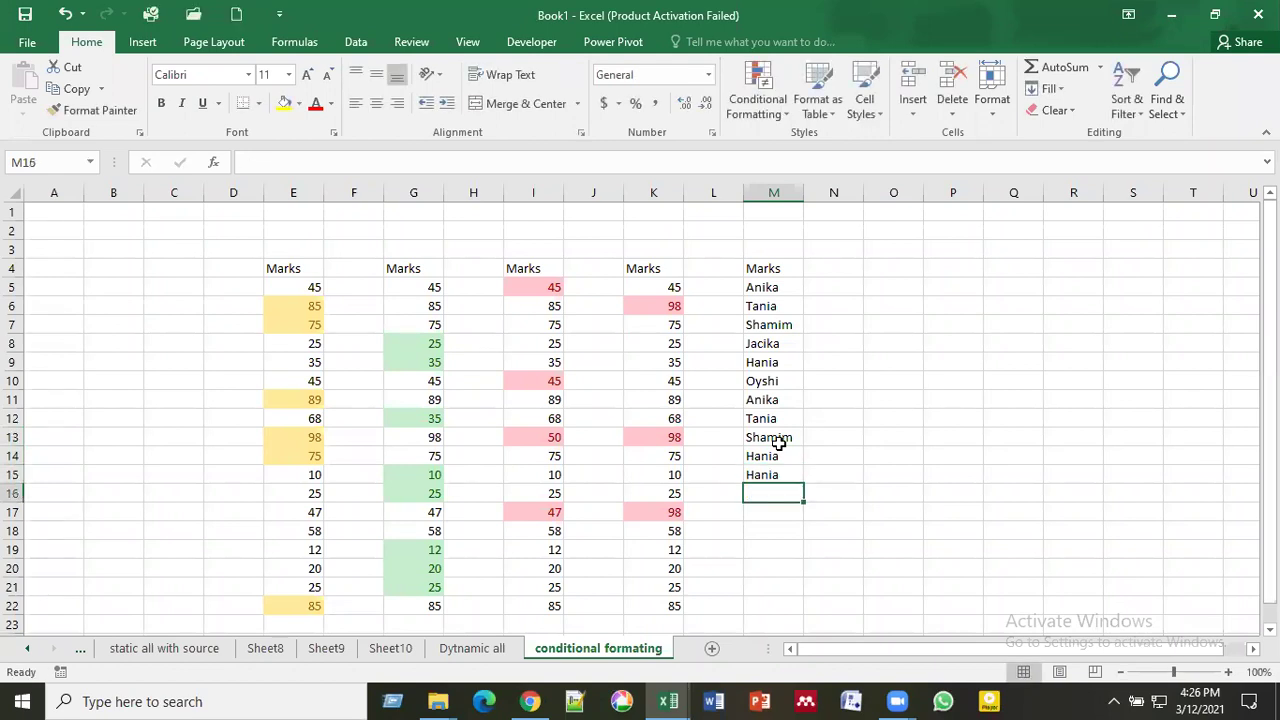
type("t")
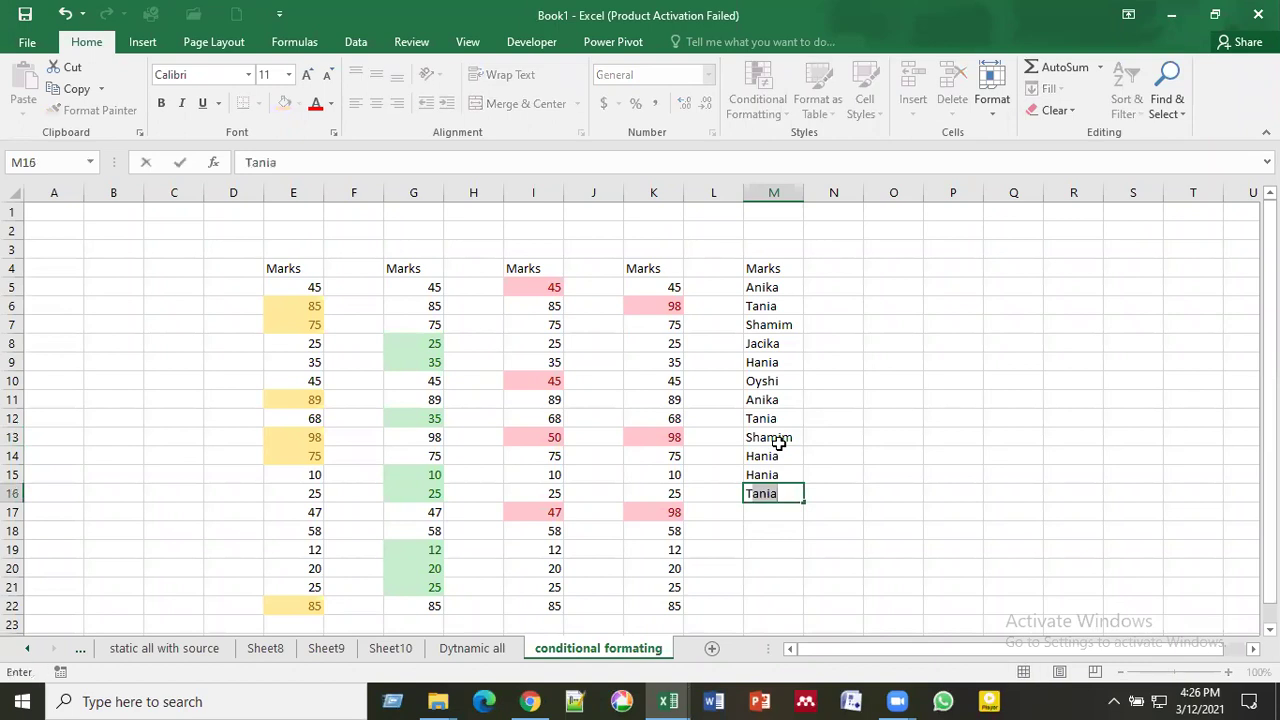
key("Return")
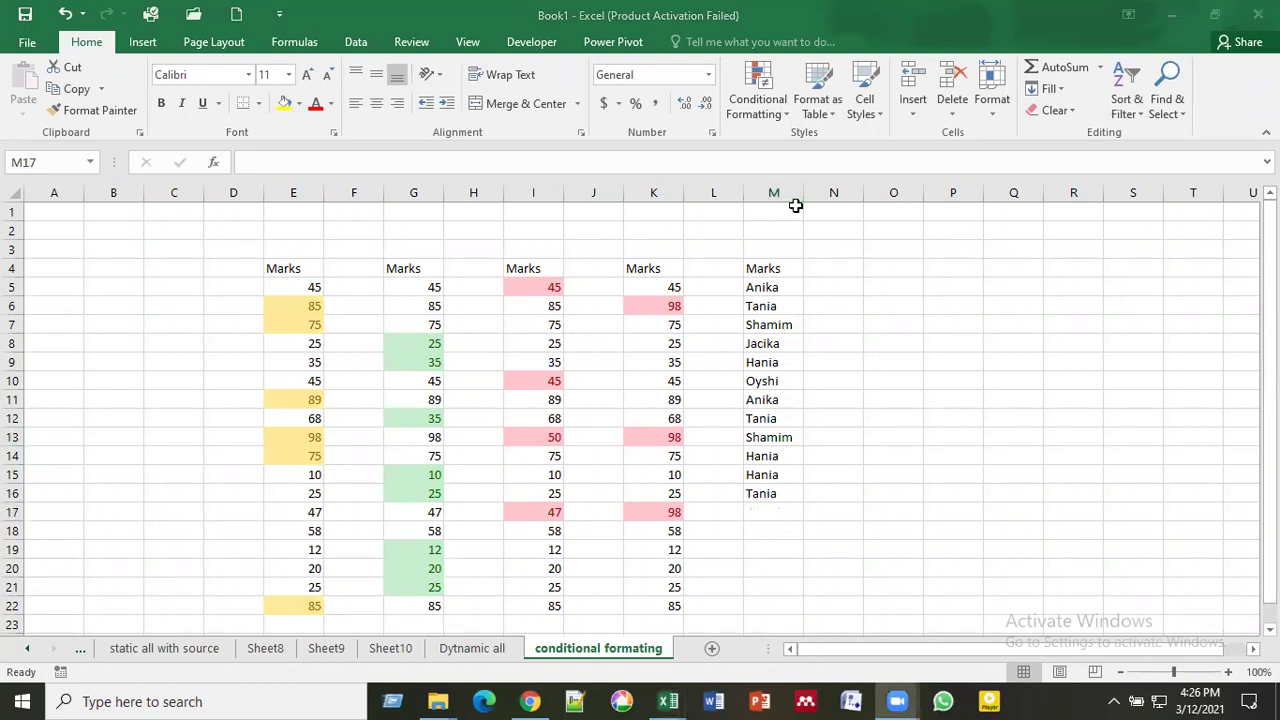
Step: Enter a new, unrepeated first name in M17 and clear the Marks heading in M4
left_click(775, 507)
type("Ku")
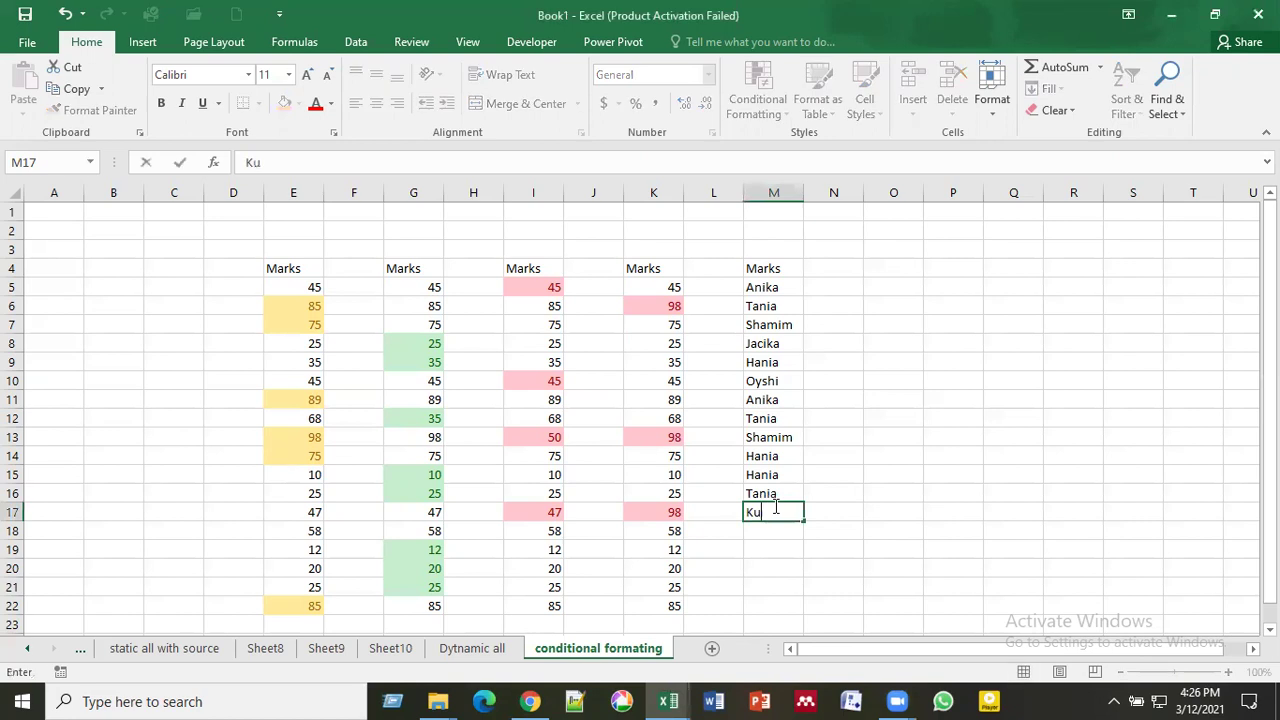
type("mkum")
key("Return")
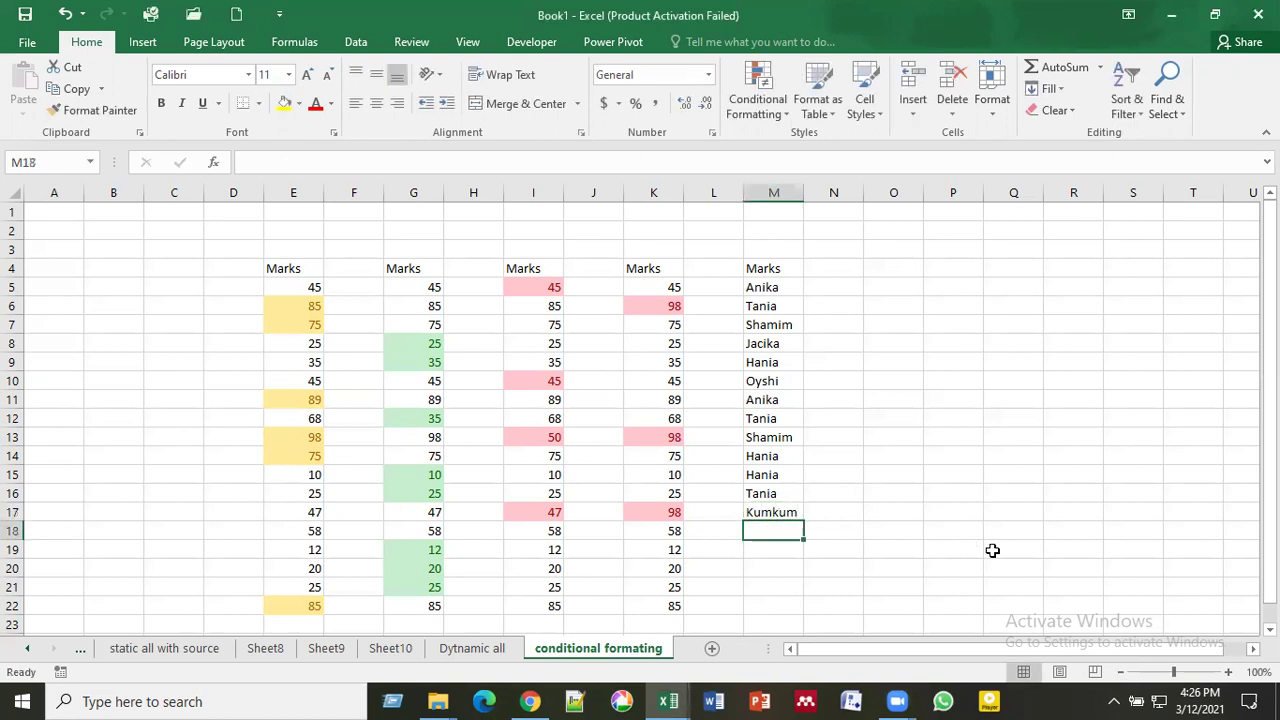
left_click(995, 550)
left_click(760, 270)
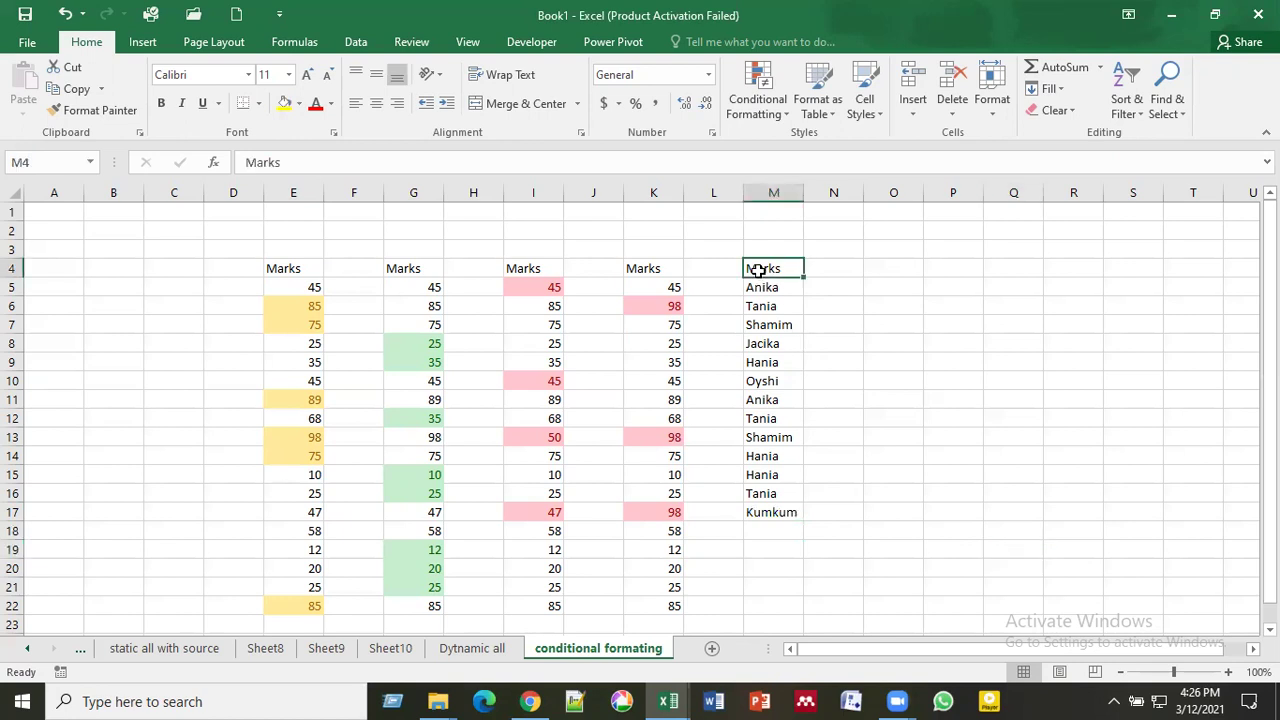
key("Delete")
Step: Start a Text That Contains highlight rule for M5:M17 and move its dialog clear of the names
key("Down")
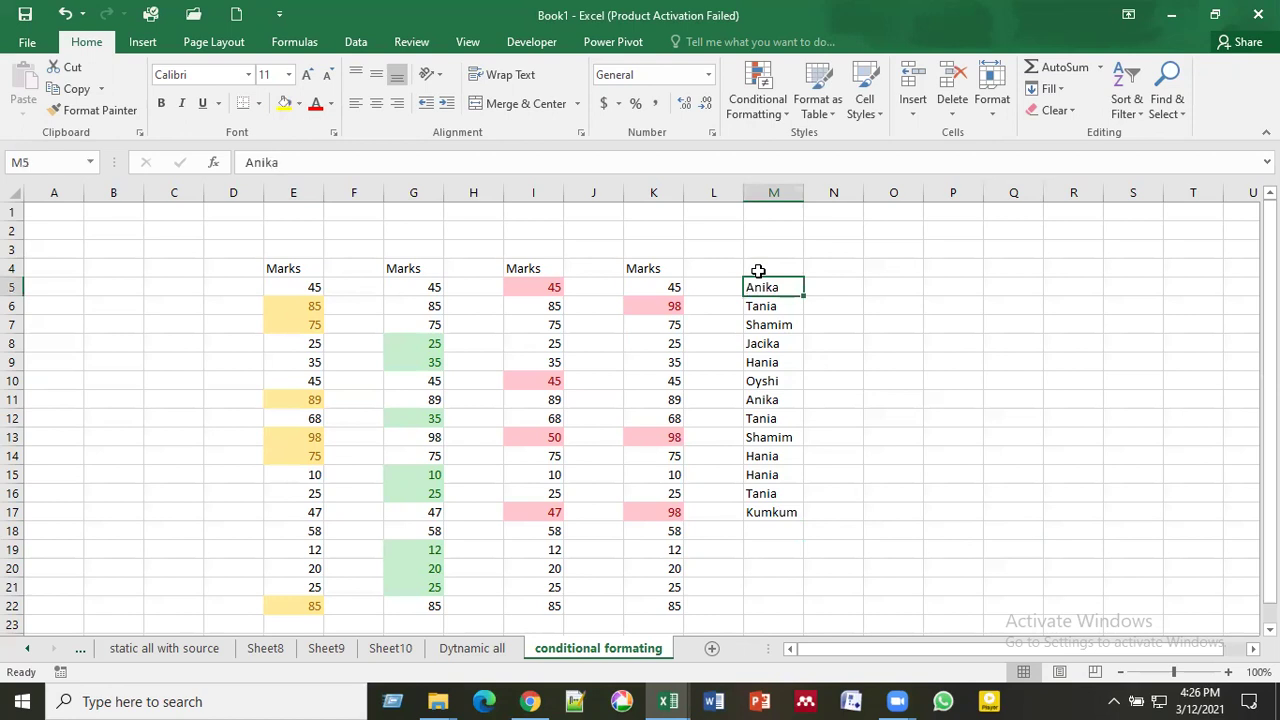
key("ctrl+shift+Down")
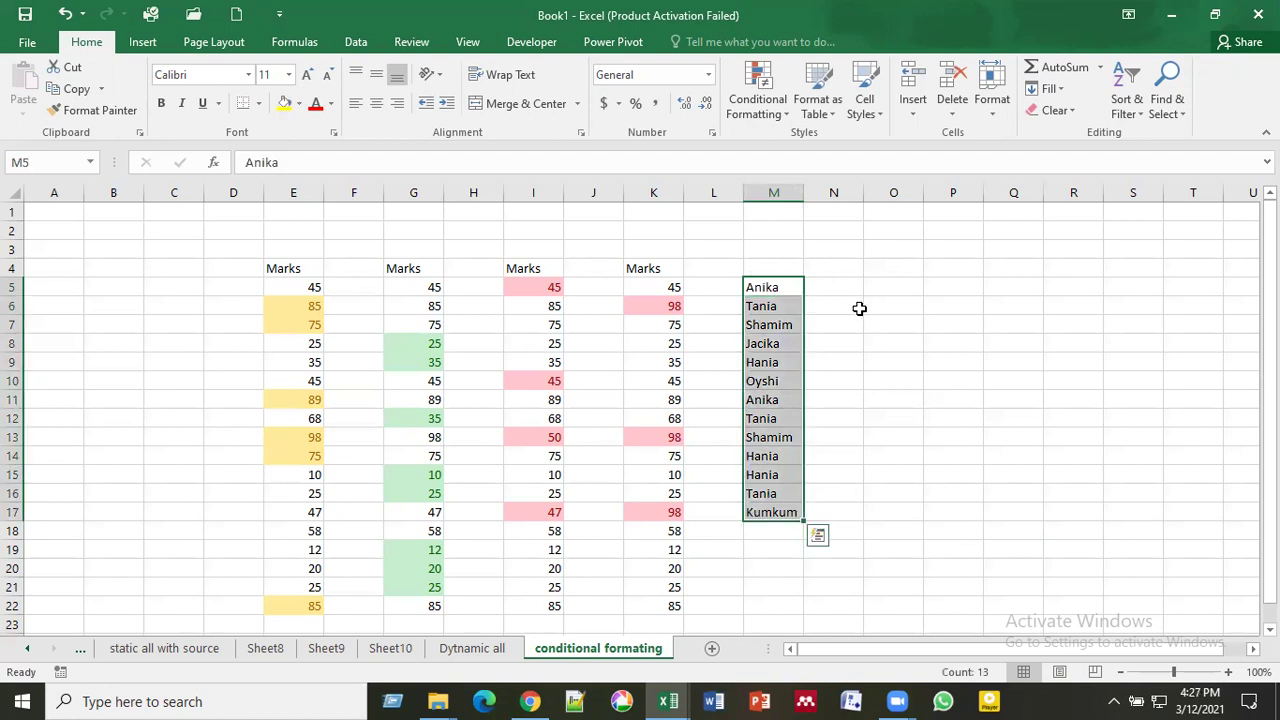
left_click(770, 103)
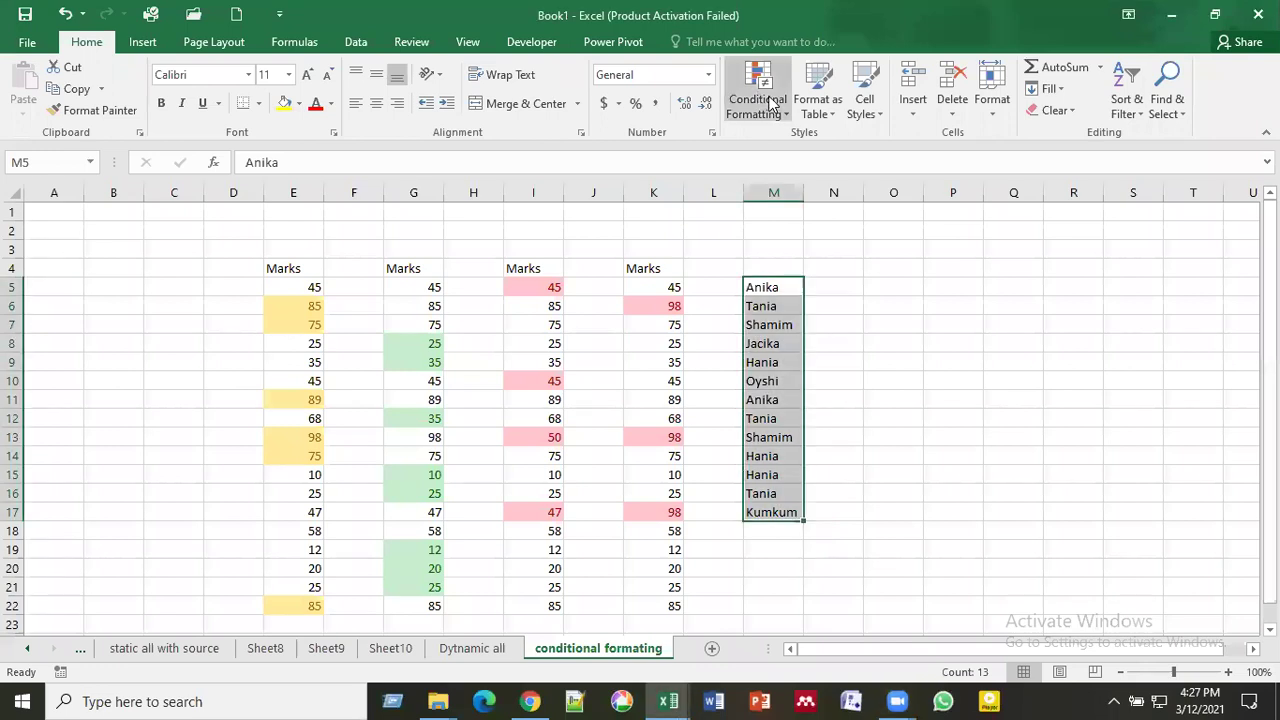
left_click(771, 104)
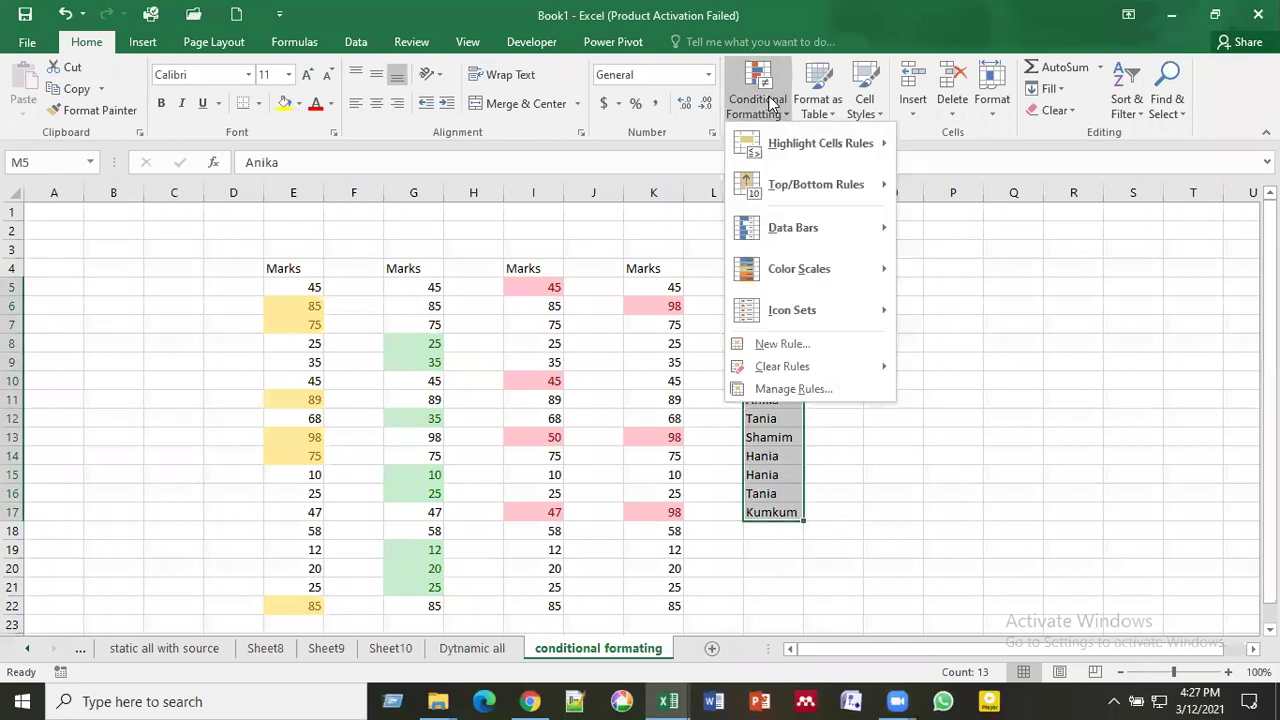
mouse_move(791, 146)
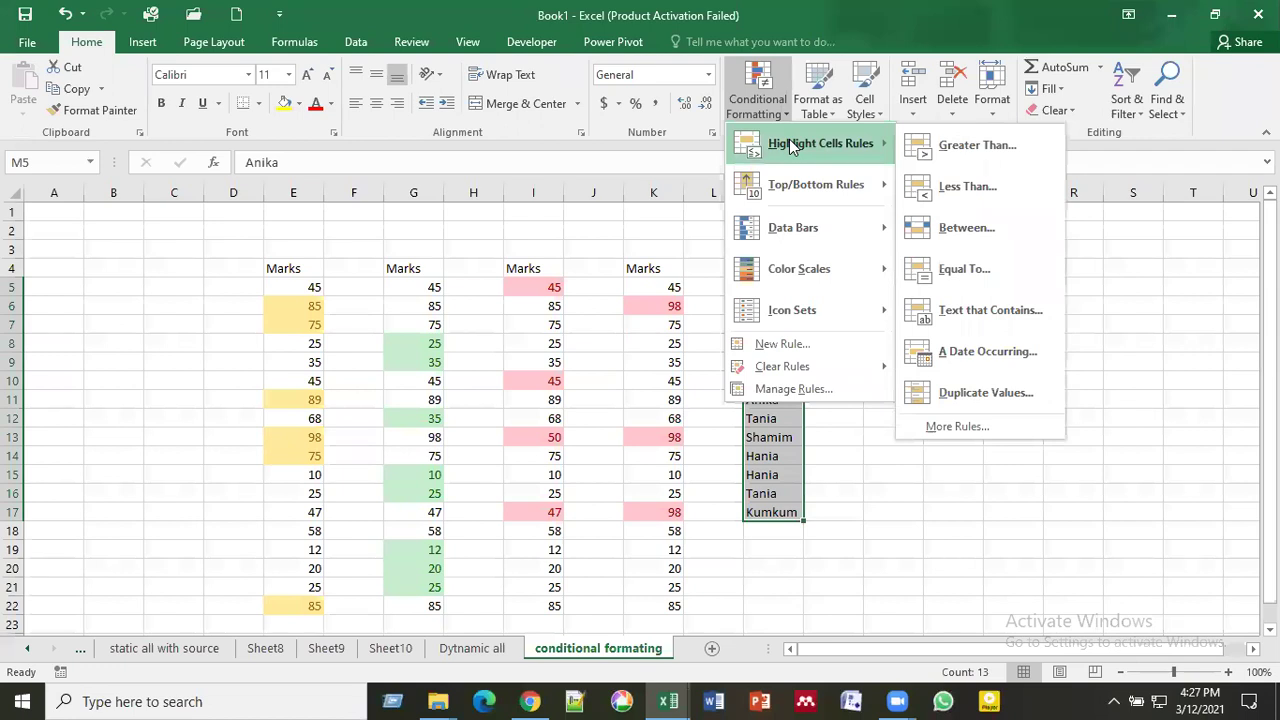
left_click(978, 309)
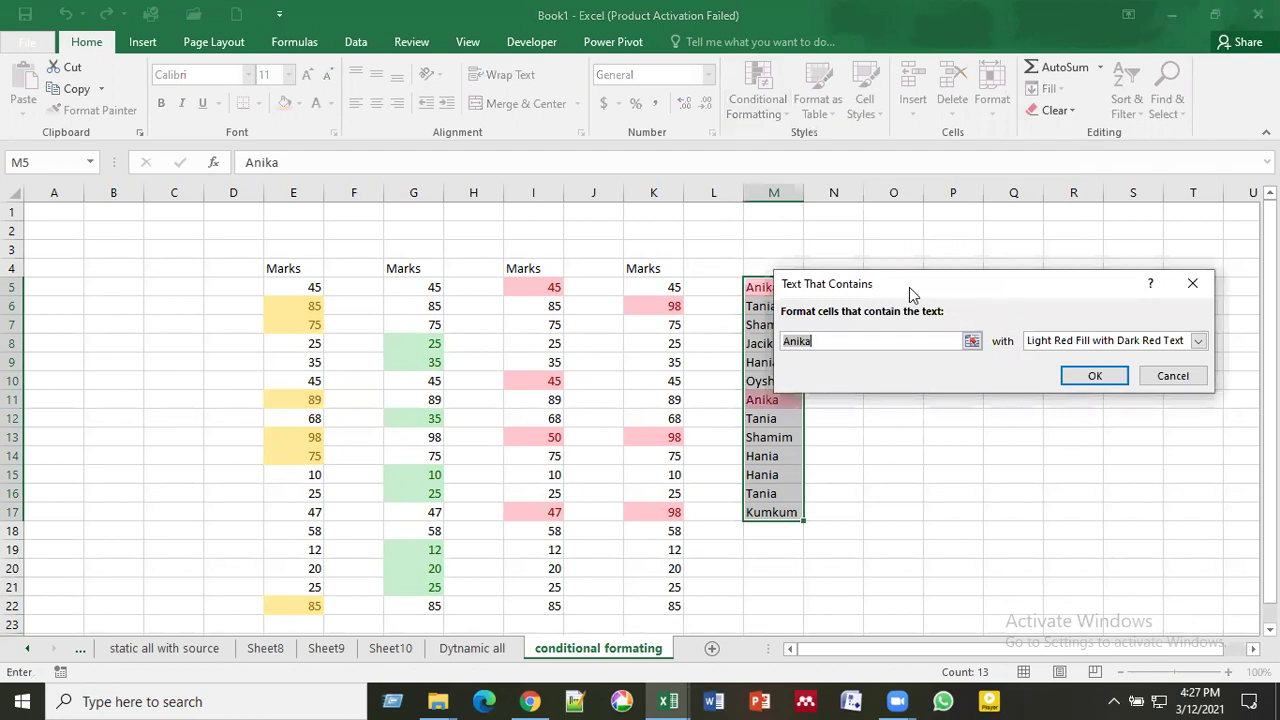
left_click_drag(909, 281, 889, 370)
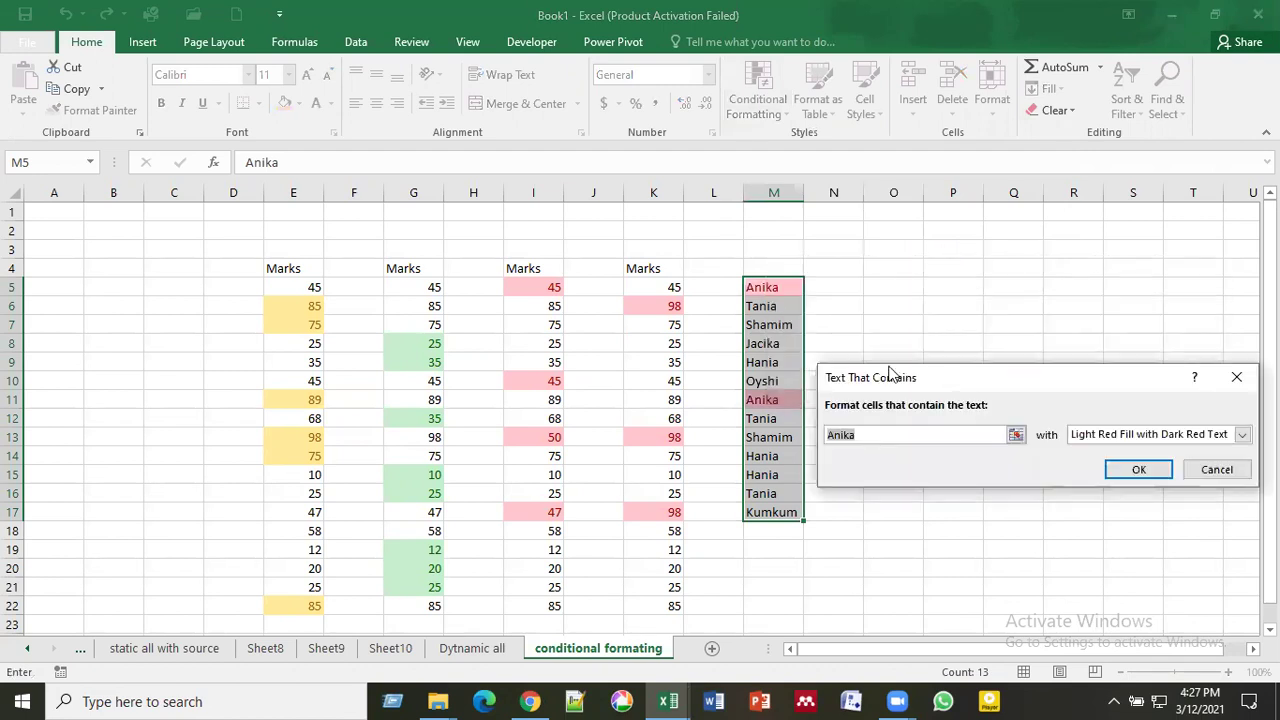
Step: Try the letter t, the name from M6 and the name from M8 as the rule's text
left_click(877, 434)
key("BackSpace")
type("T")
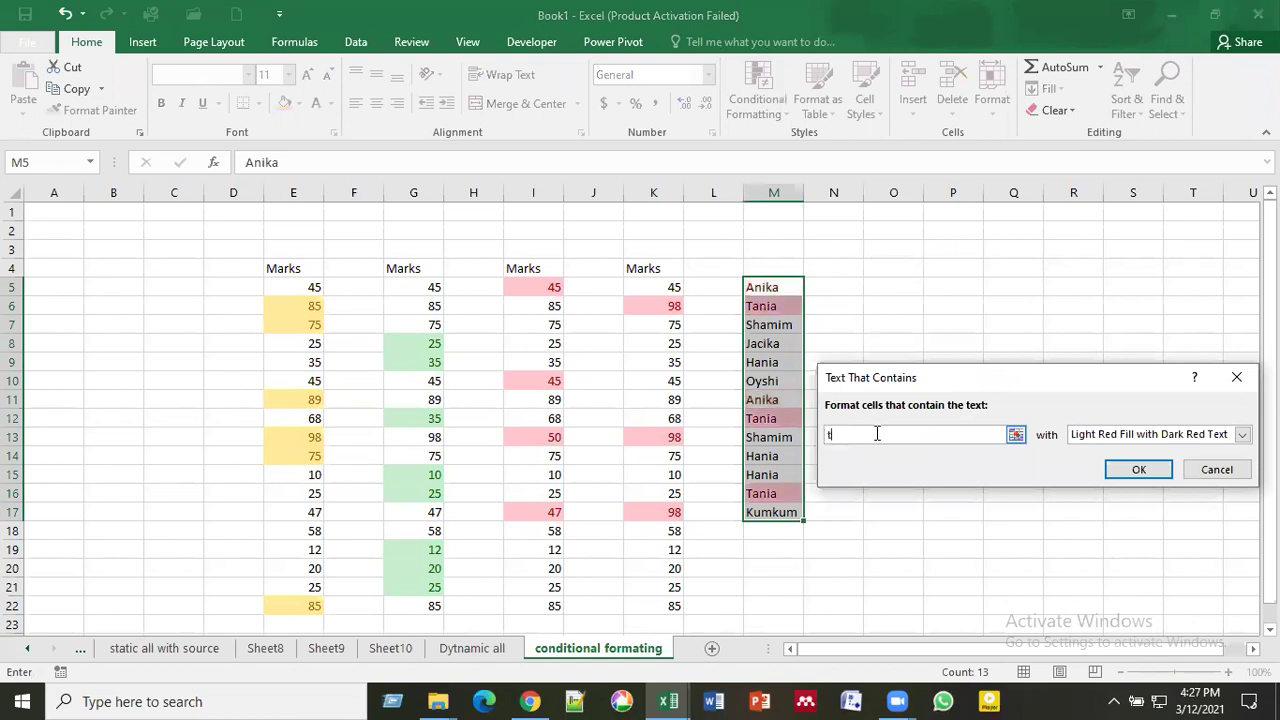
key("BackSpace")
type("Tania")
key("BackSpace")
key("BackSpace")
key("BackSpace")
type("jacik")
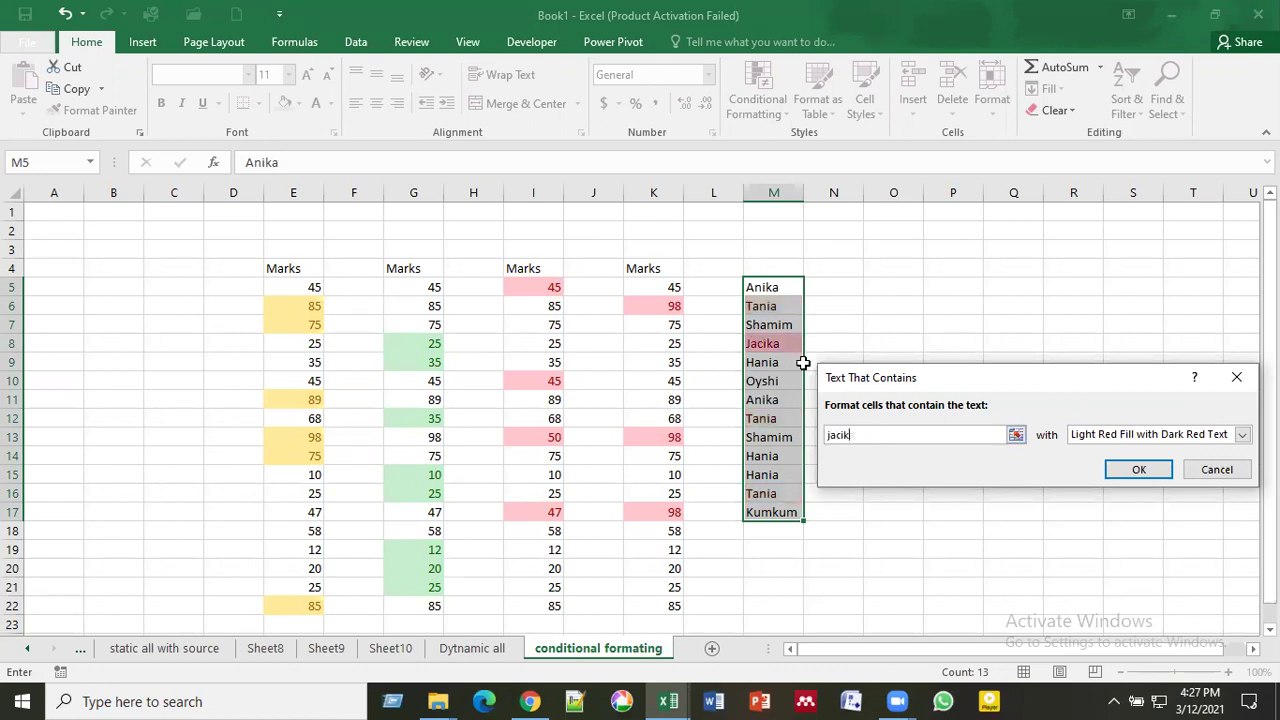
Step: Try the name from M9 as the rule's text, and clear the entry
type("Ha")
key("BackSpace")
key("BackSpace")
type("Hania")
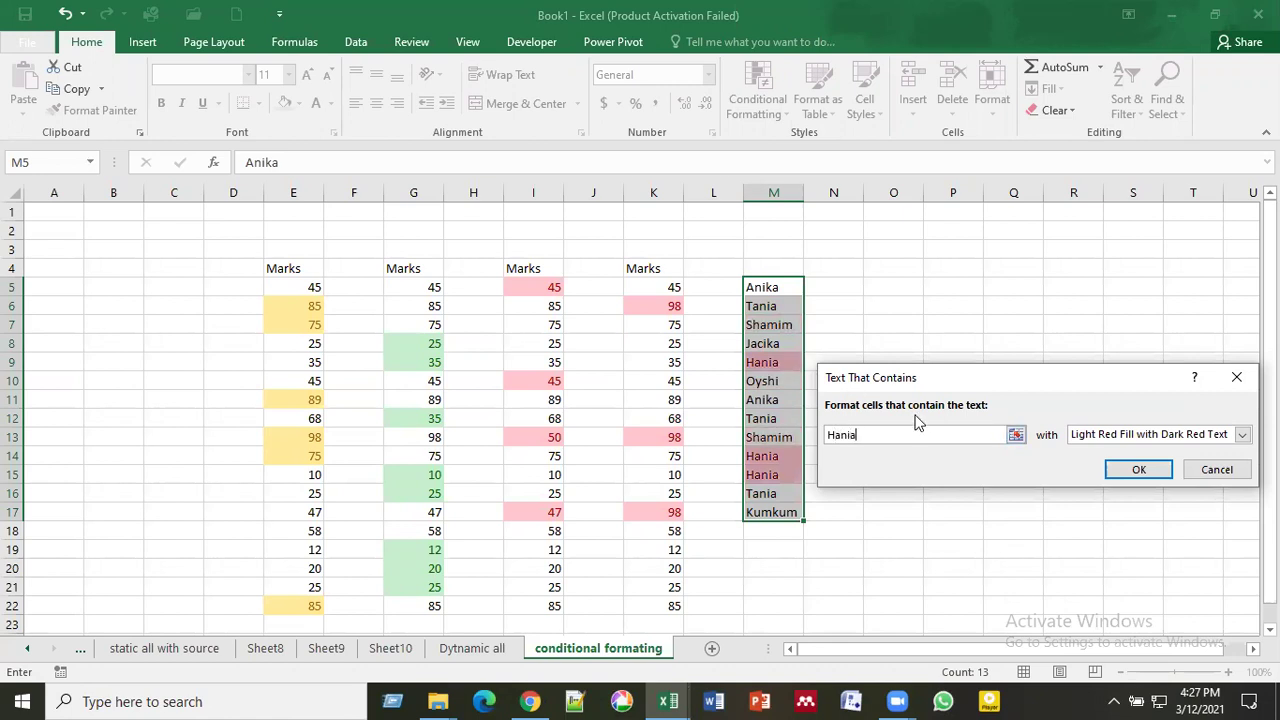
key("BackSpace")
key("BackSpace")
key("BackSpace")
key("BackSpace")
key("BackSpace")
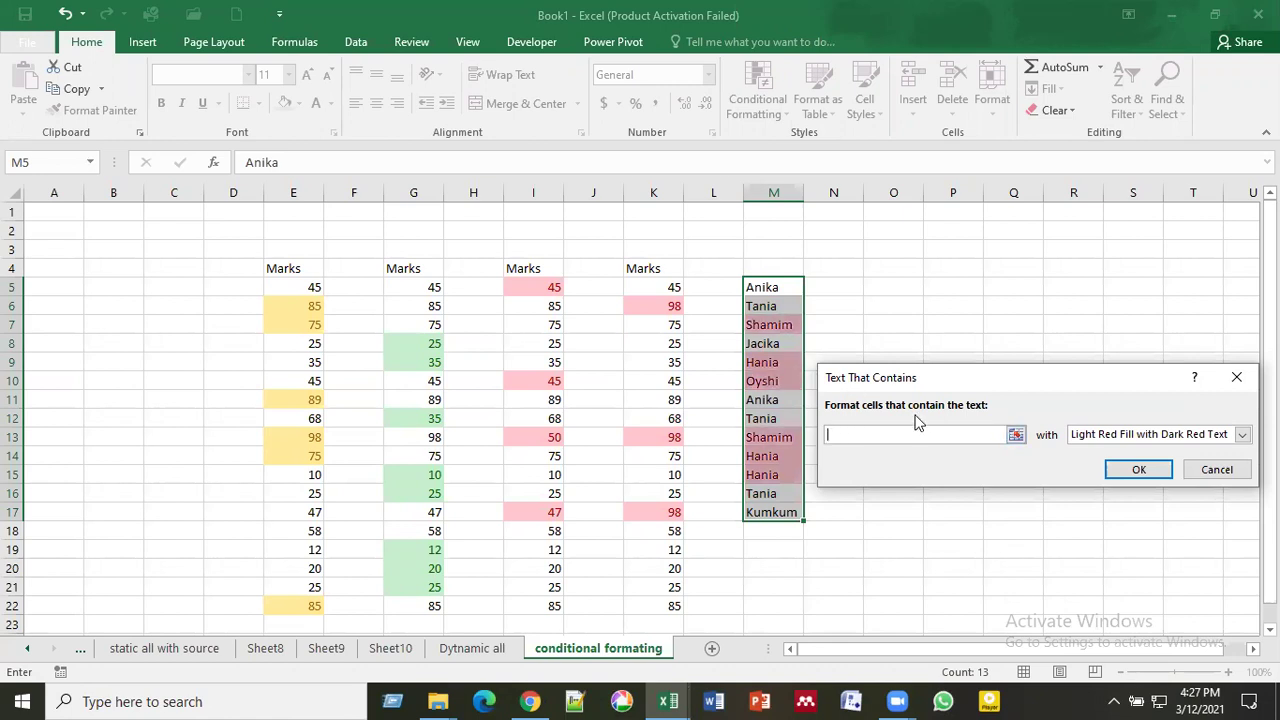
Step: Try the name from M5 as the rule's text, and clear the entry
type("Anika")
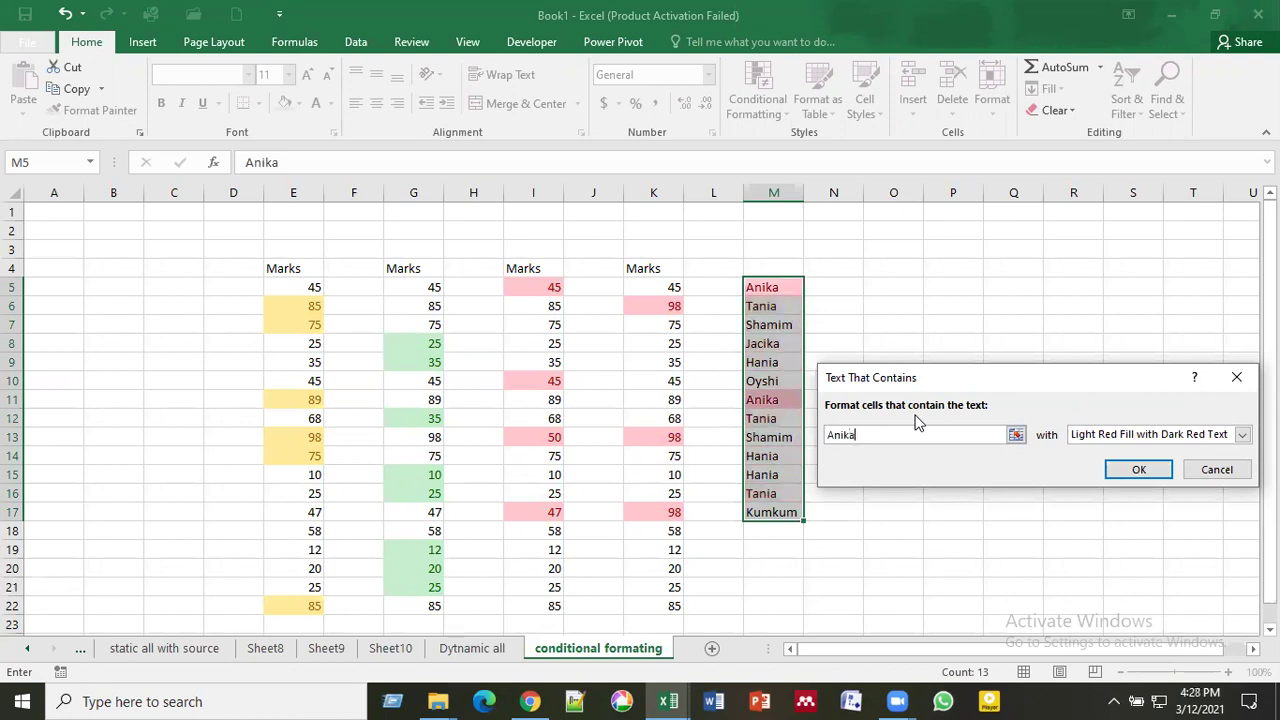
key("BackSpace")
key("BackSpace")
key("BackSpace")
key("BackSpace")
key("BackSpace")
Step: Set the rule's text to the name from M17 and apply it with Light Red Fill with Dark Red Text
type("K")
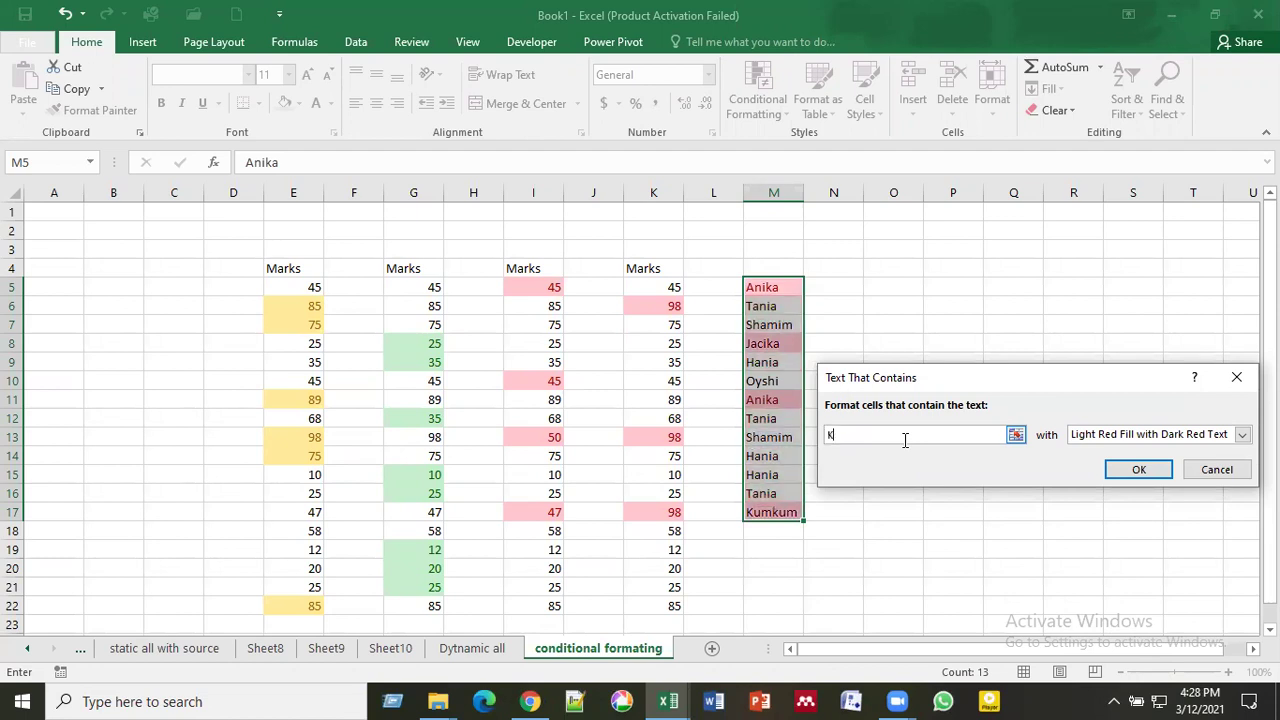
type("umkum")
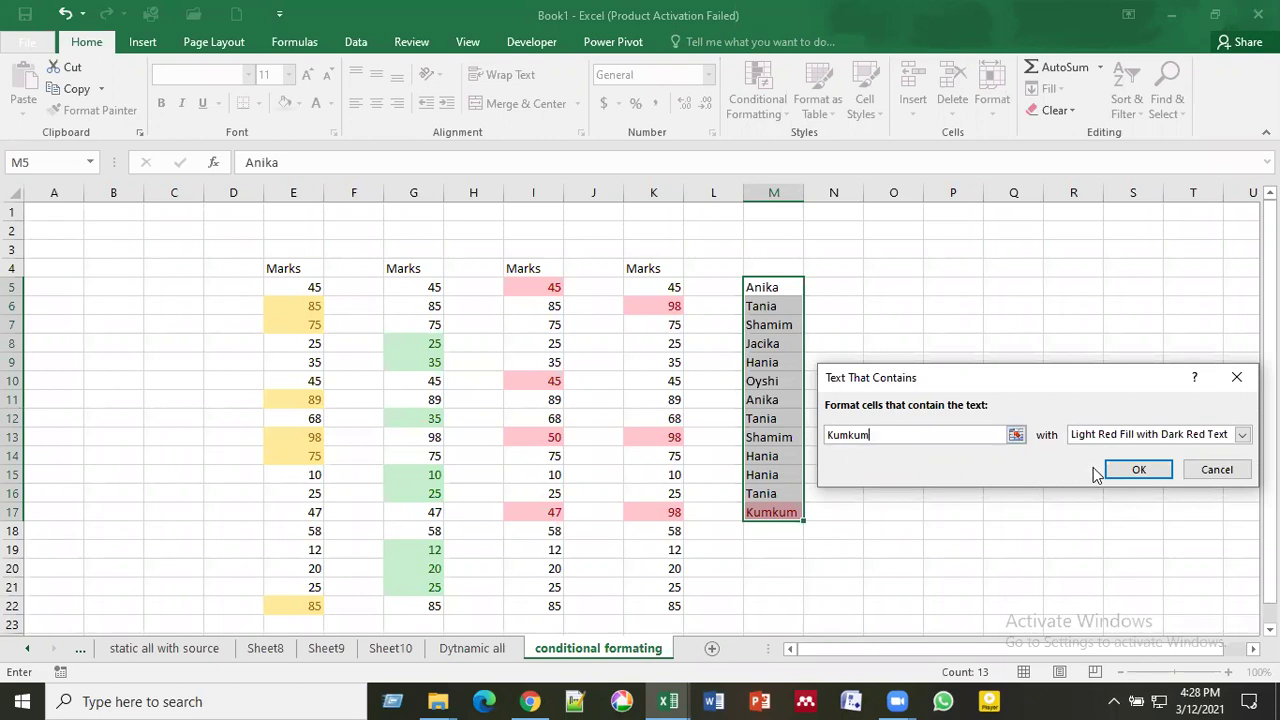
left_click(1240, 436)
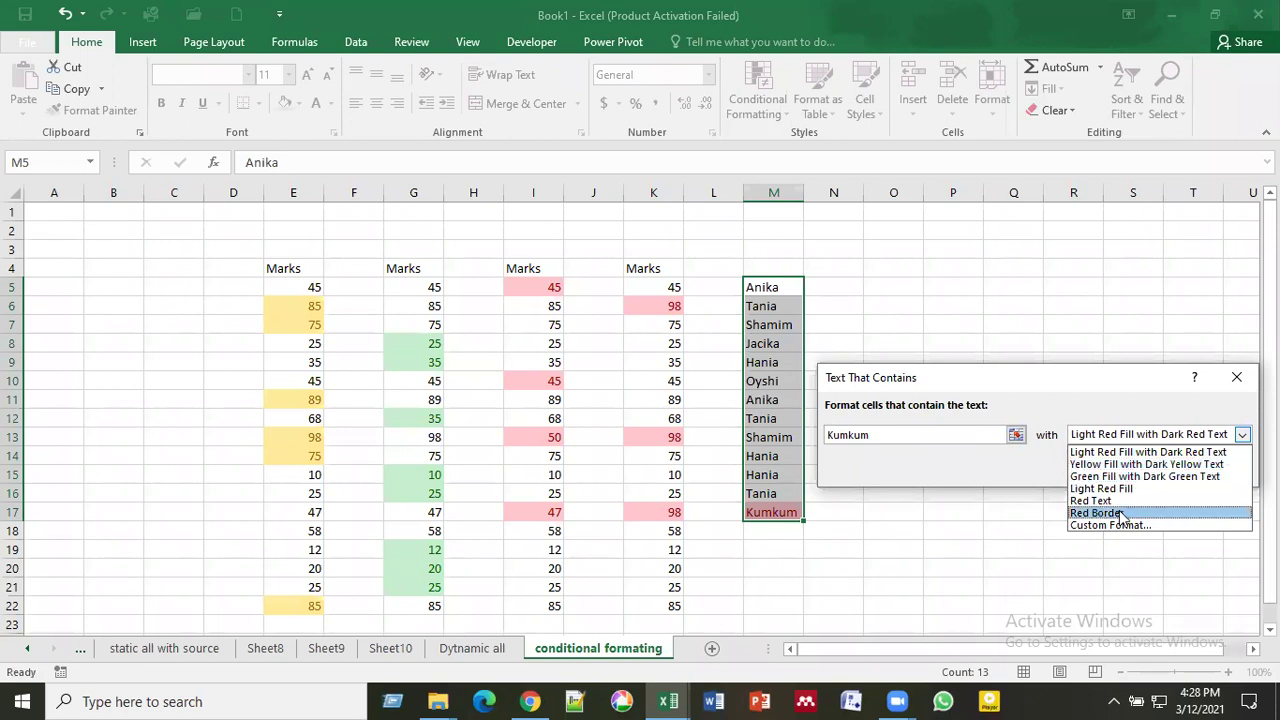
left_click(1027, 480)
left_click(1137, 478)
left_click(1050, 490)
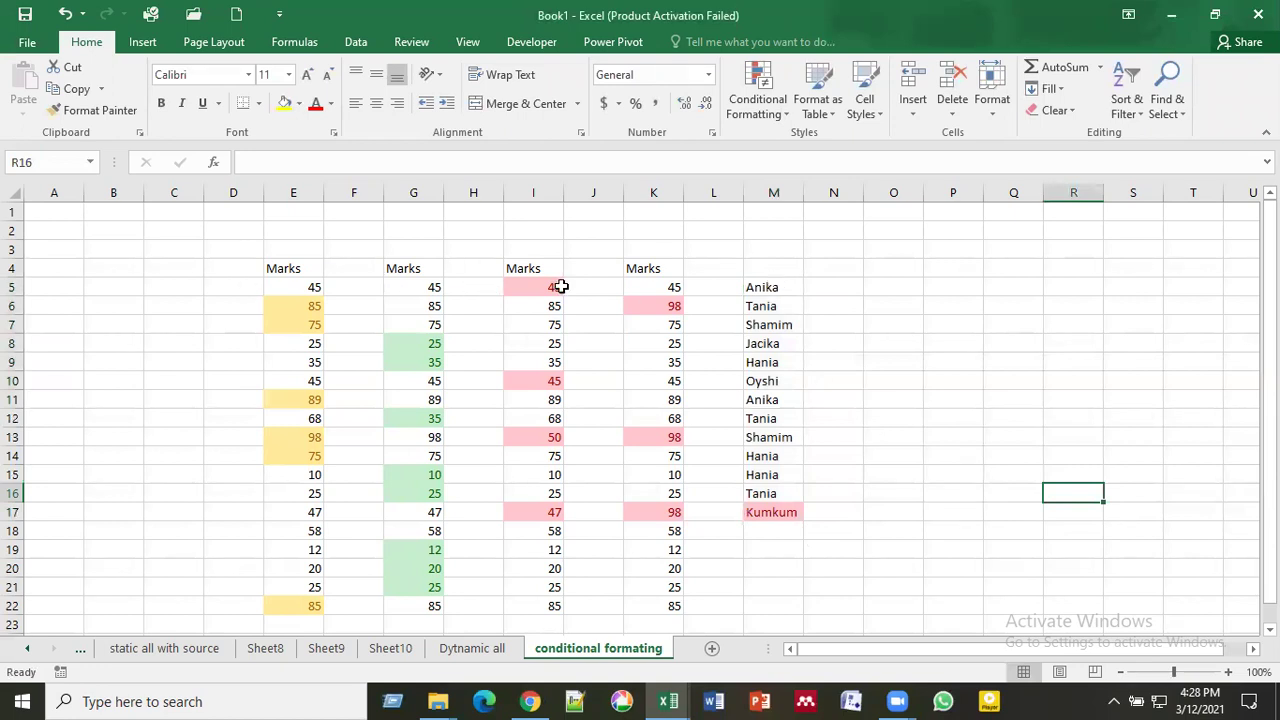
left_click(781, 101)
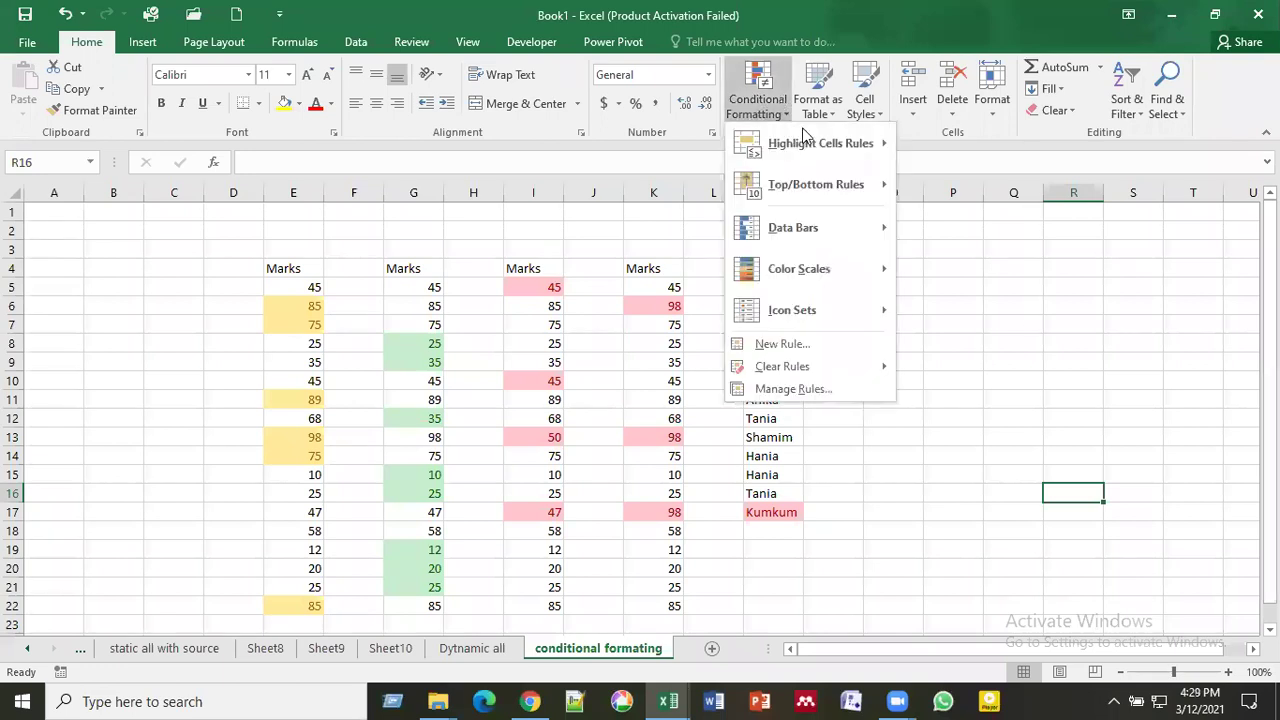
mouse_move(806, 143)
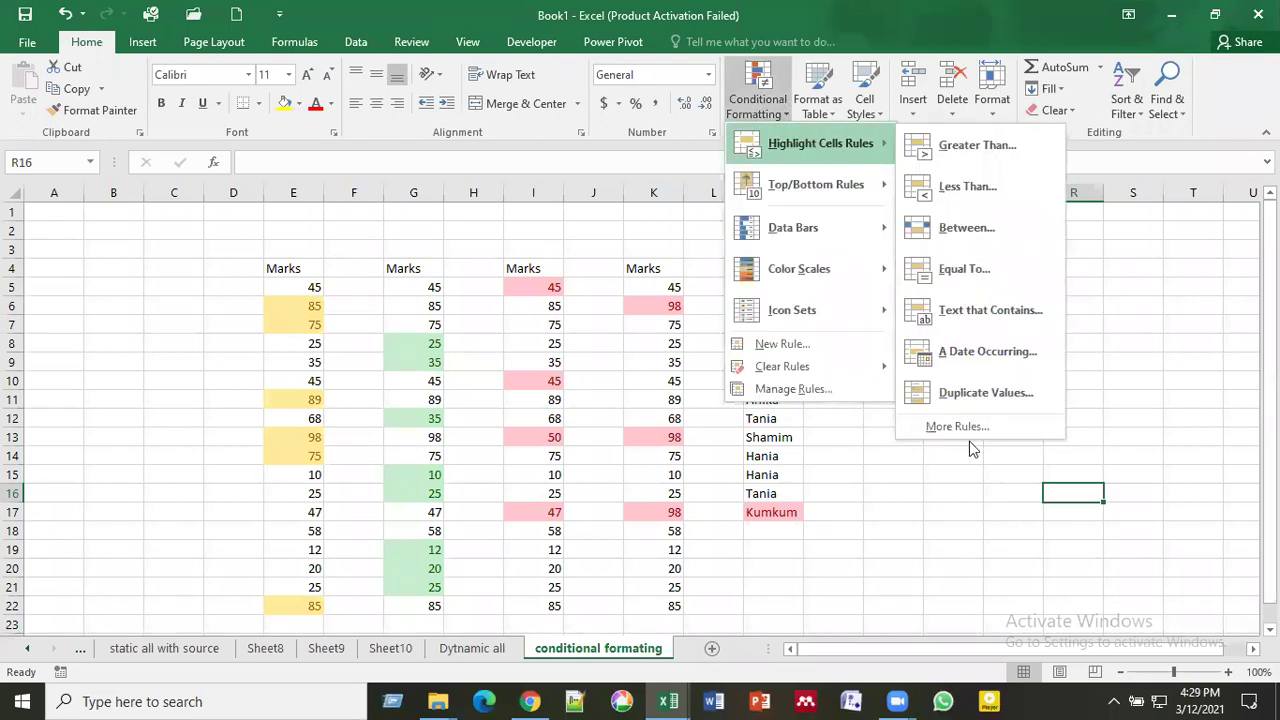
left_click(909, 527)
left_click(829, 468)
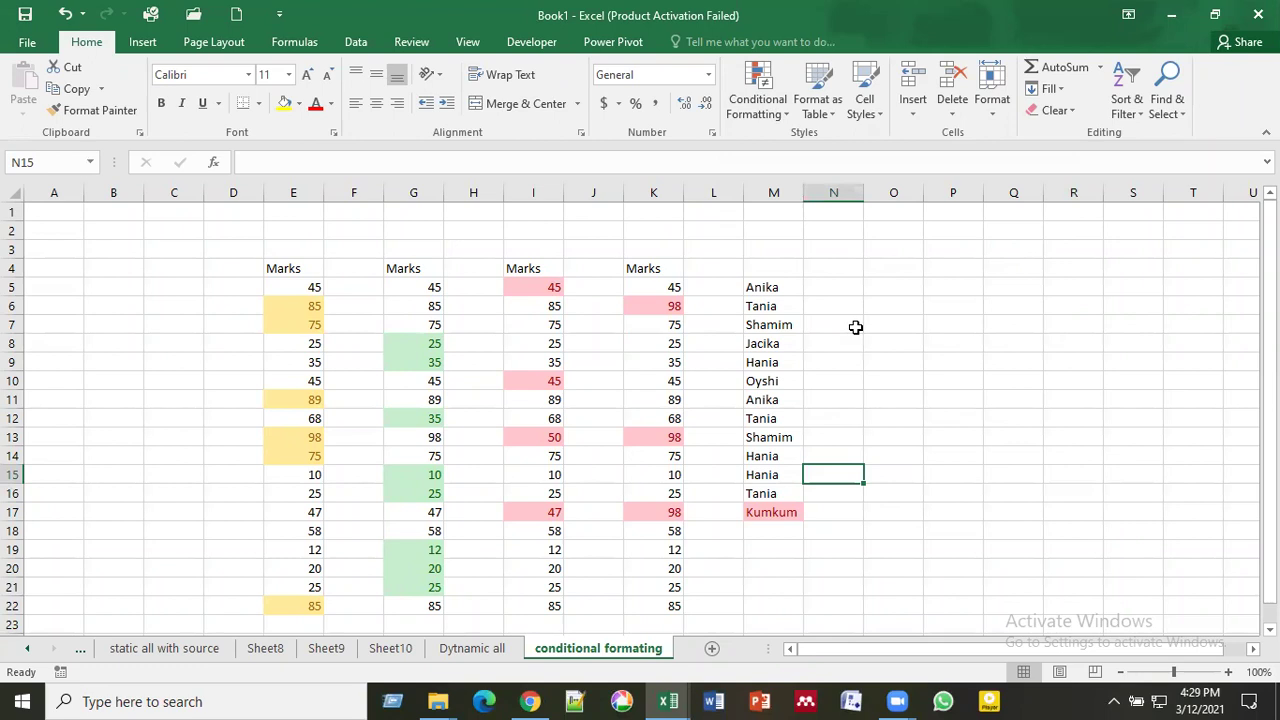
Step: Start a Duplicate Values highlight rule for the names in M5:M17
left_click(762, 286)
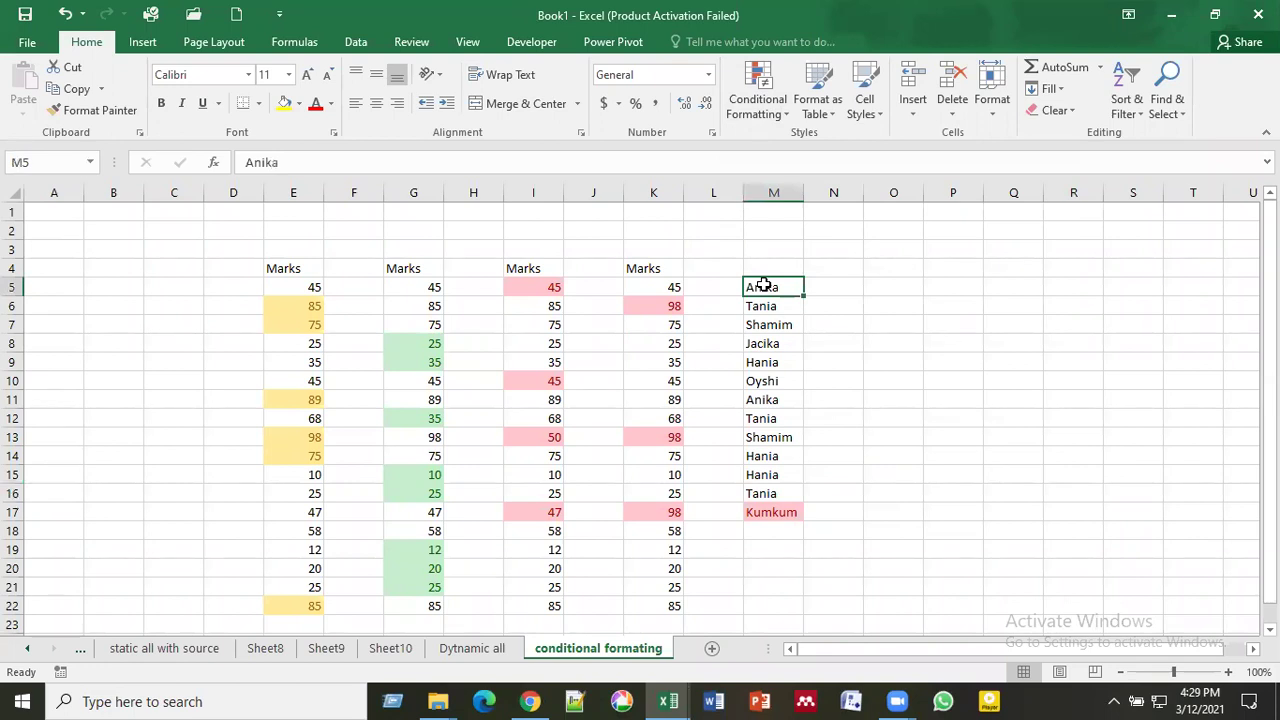
key("ctrl+shift+Down")
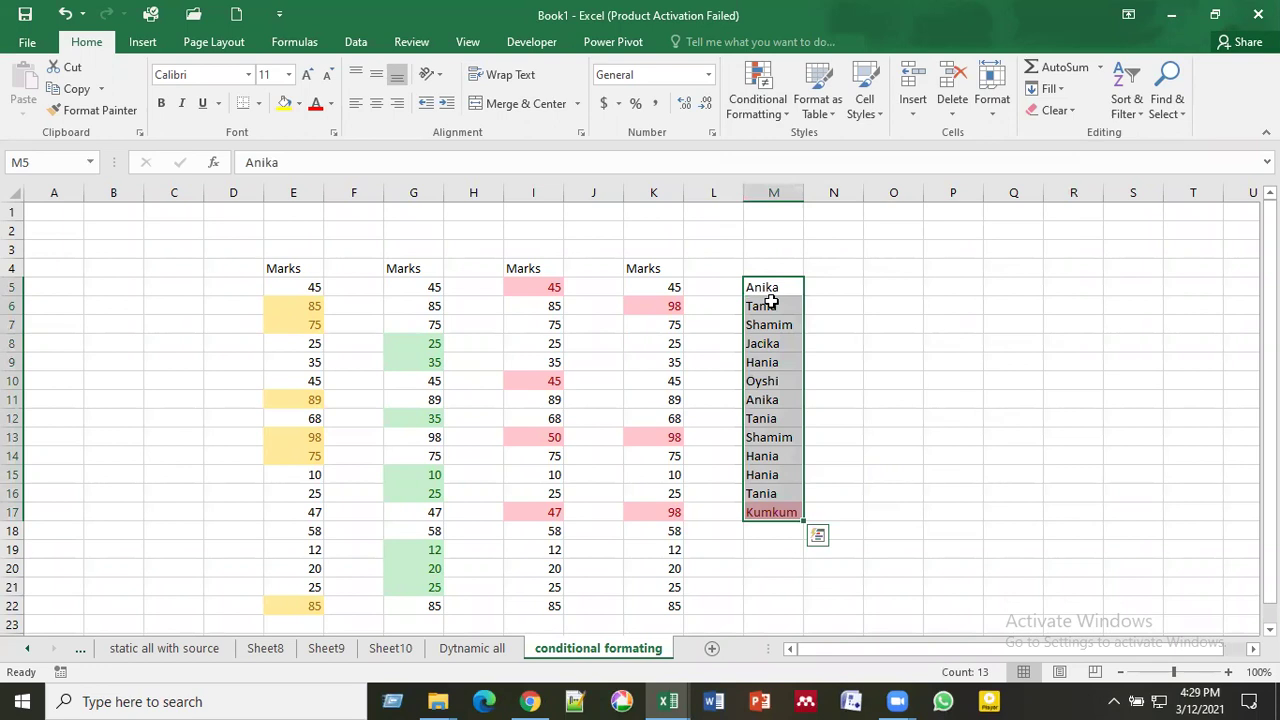
left_click(757, 94)
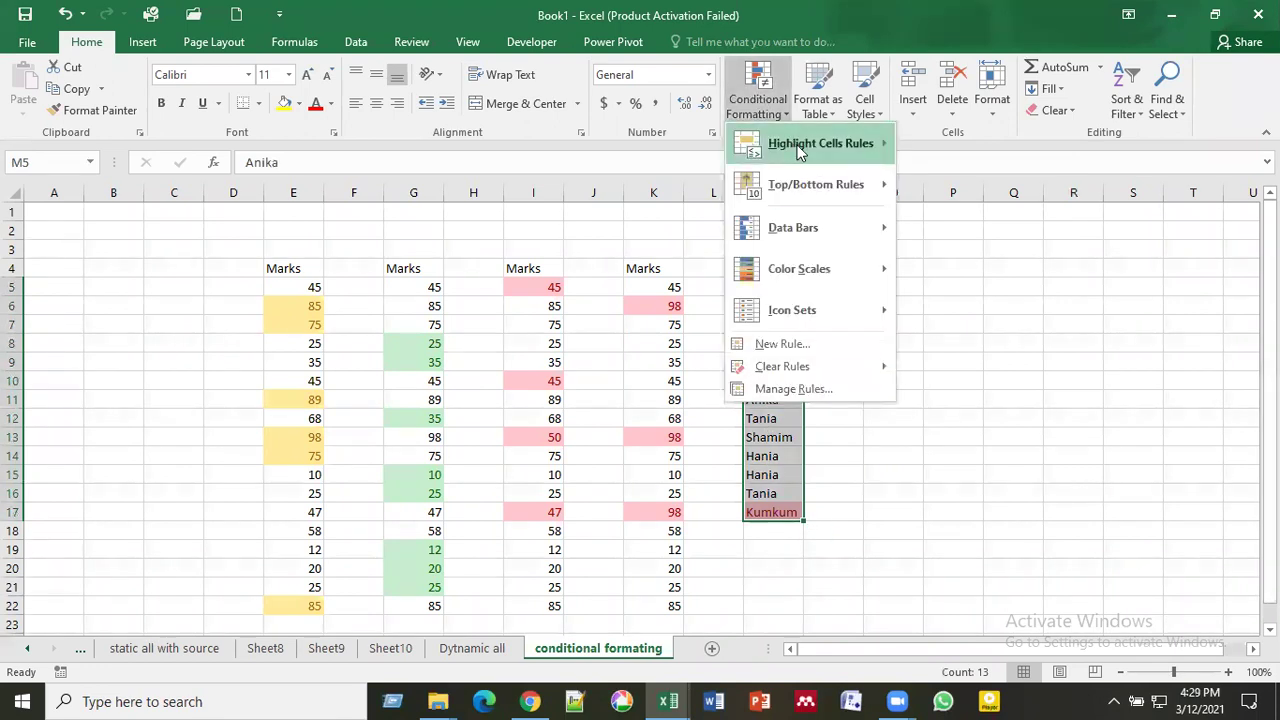
mouse_move(820, 143)
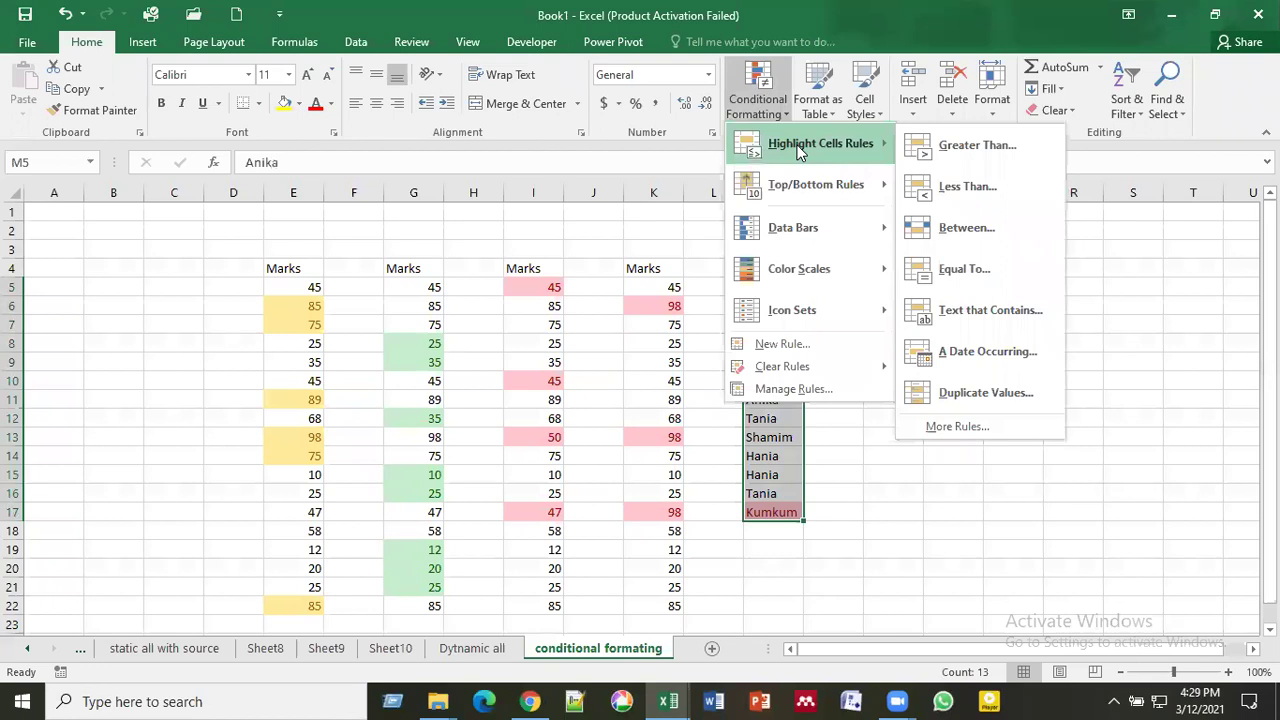
left_click(987, 390)
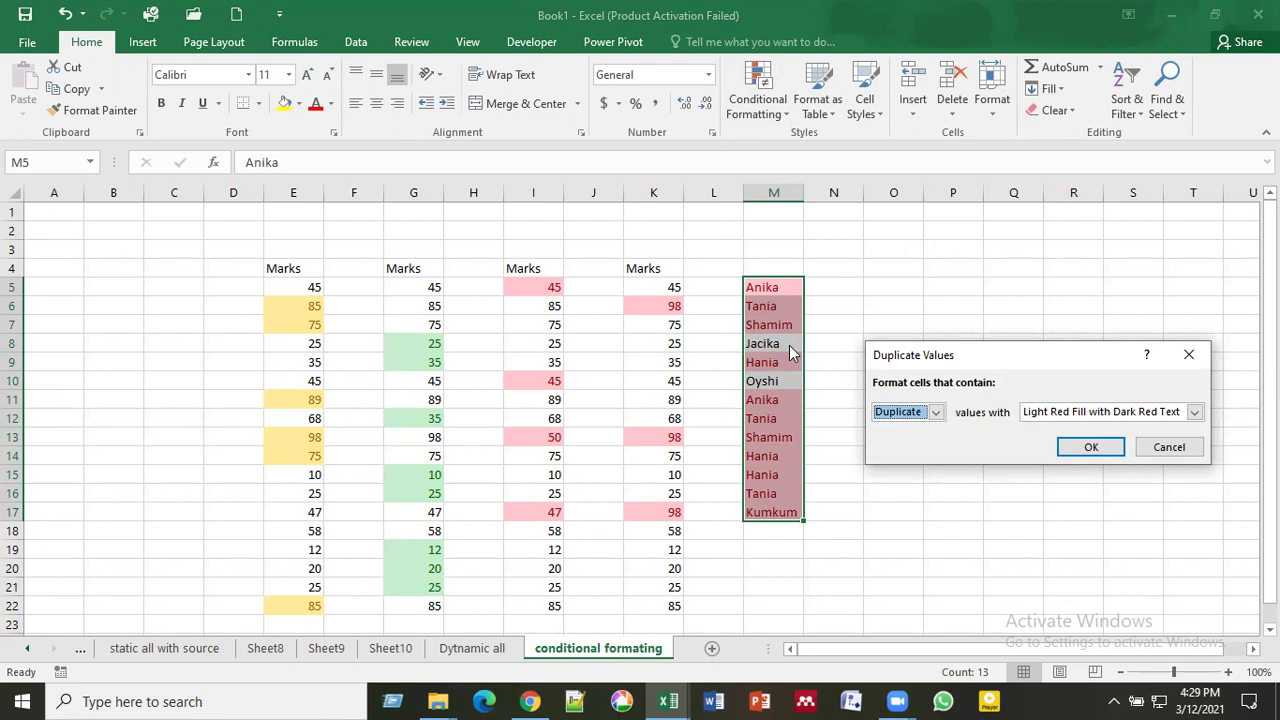
Step: Switch the rule back and forth between Unique and Duplicate values to compare the highlighted names
left_click(936, 412)
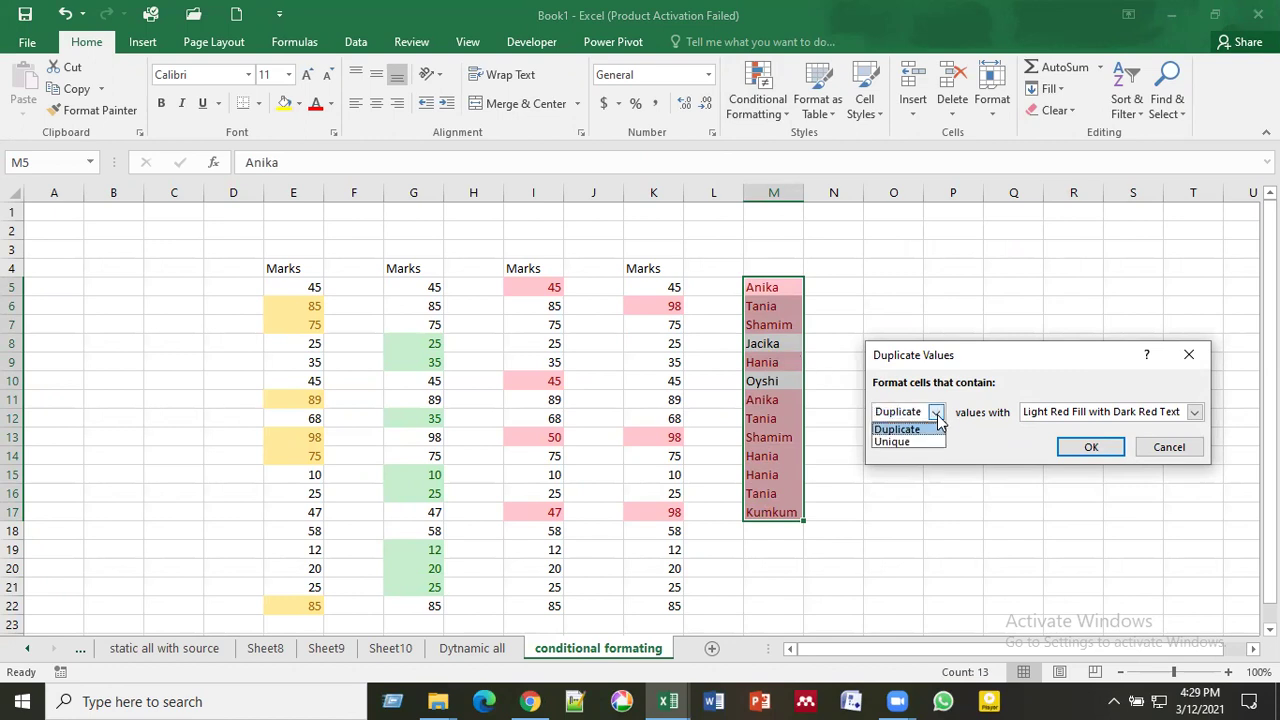
left_click(912, 442)
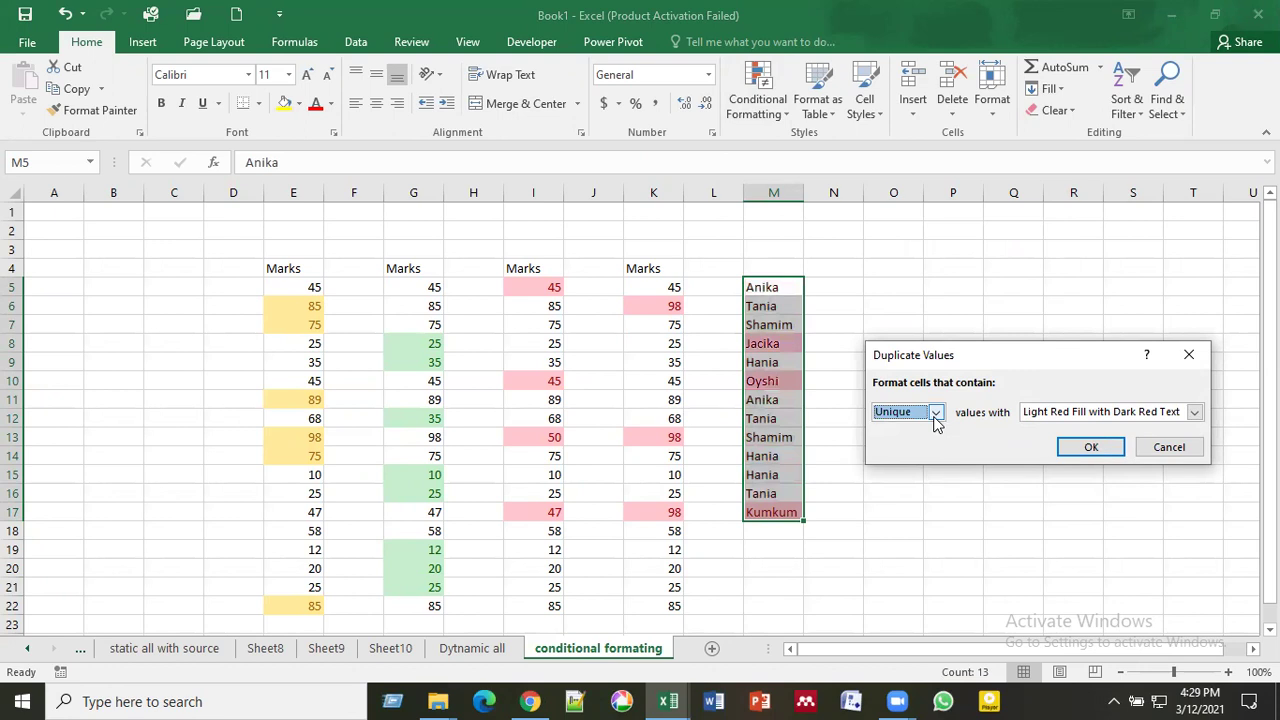
left_click(936, 412)
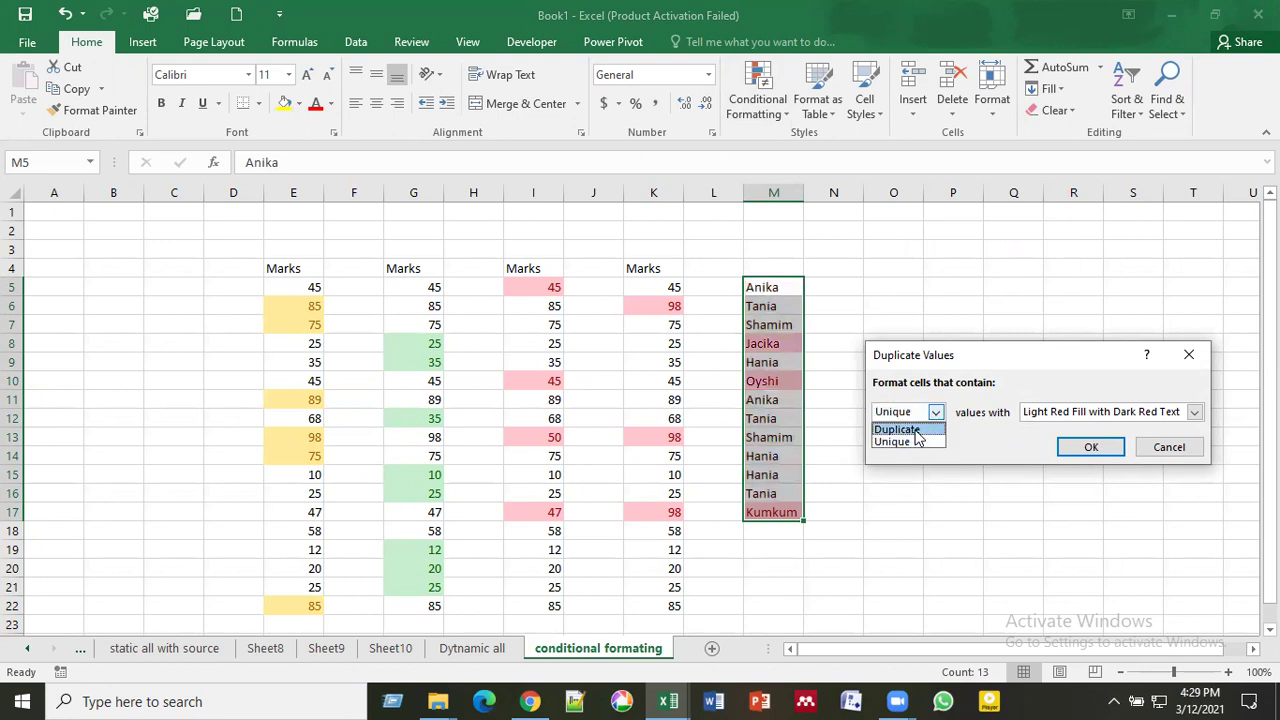
left_click(914, 428)
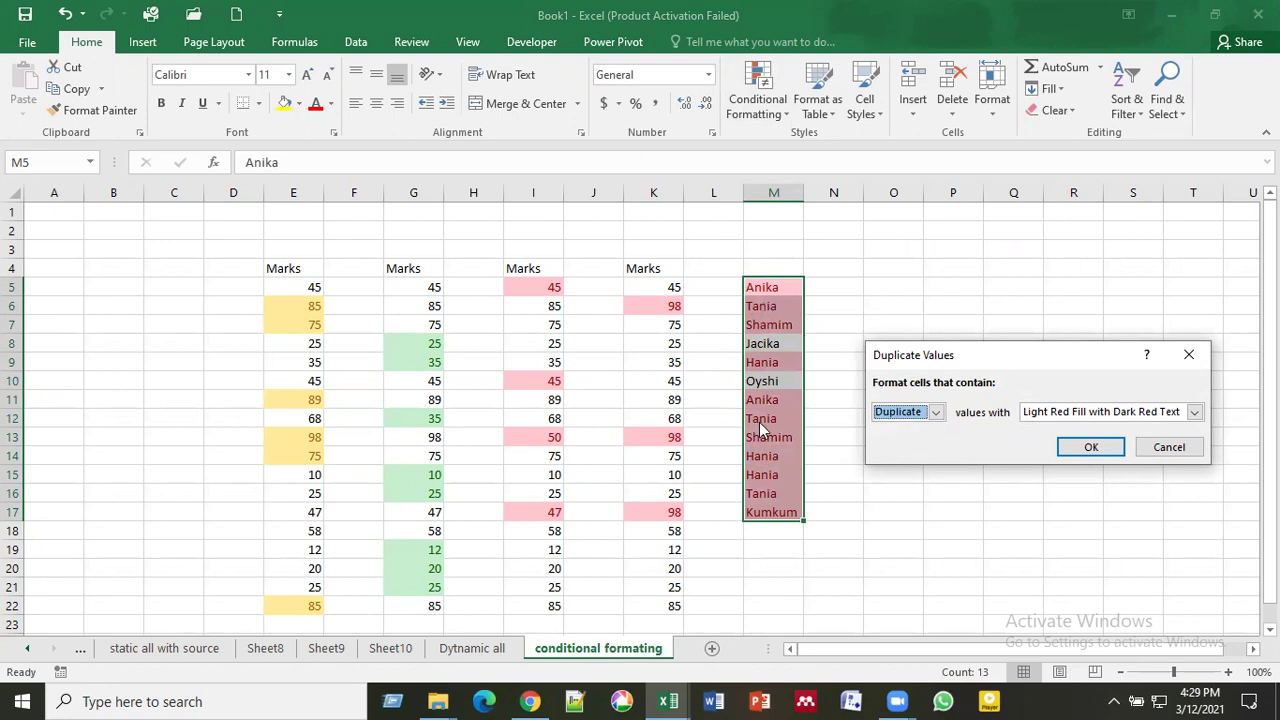
left_click(934, 413)
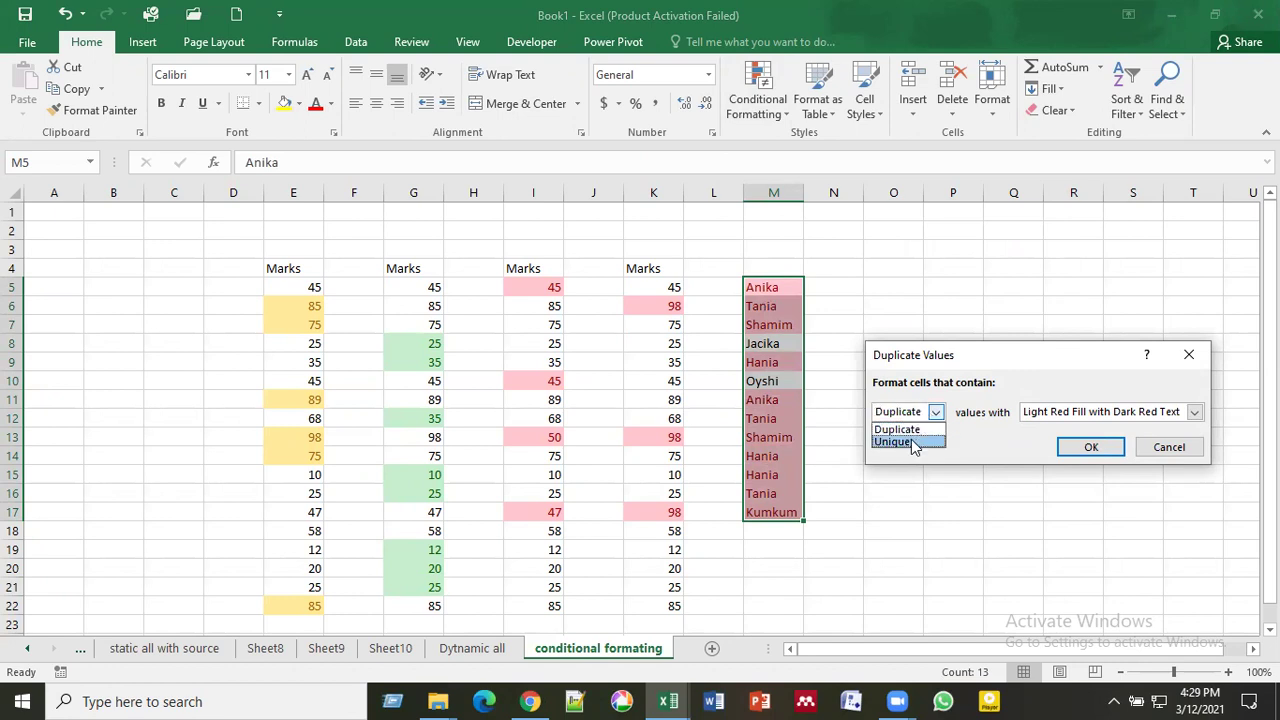
left_click(911, 441)
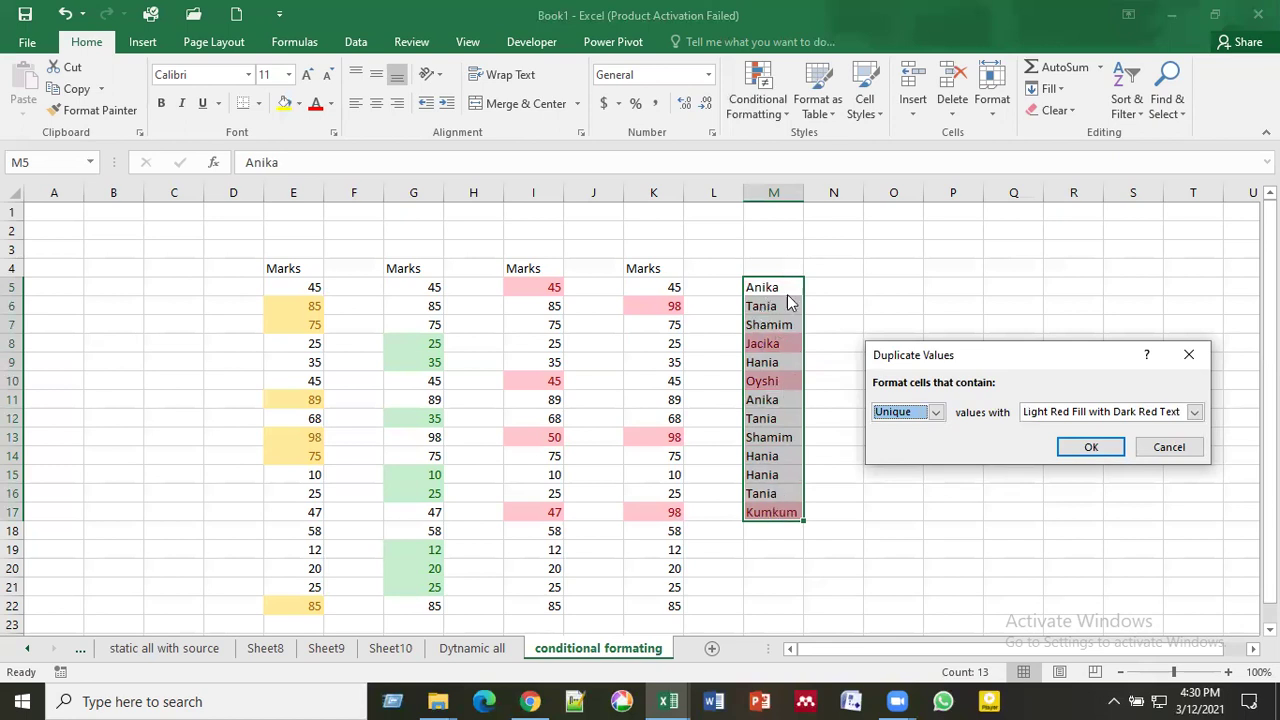
left_click(936, 413)
left_click(912, 425)
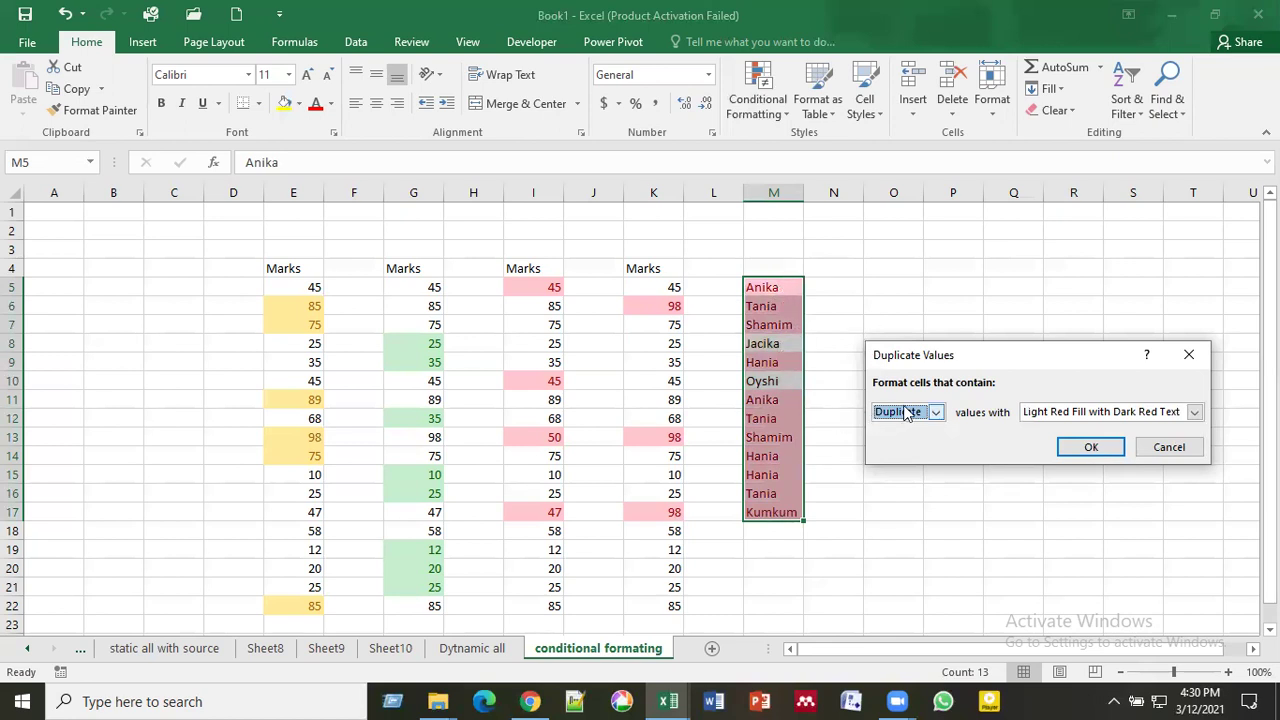
Step: Set the rule to Unique values with Green Fill with Dark Green Text and apply it to the names
left_click(937, 414)
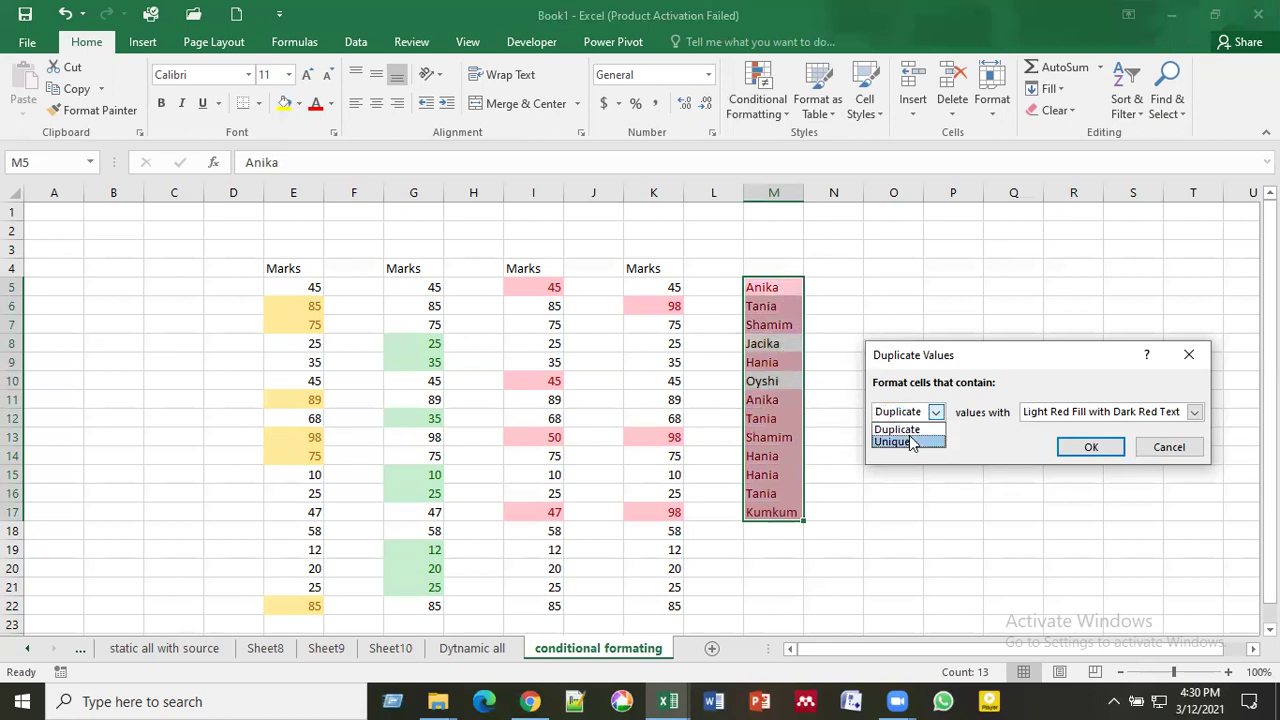
left_click(909, 435)
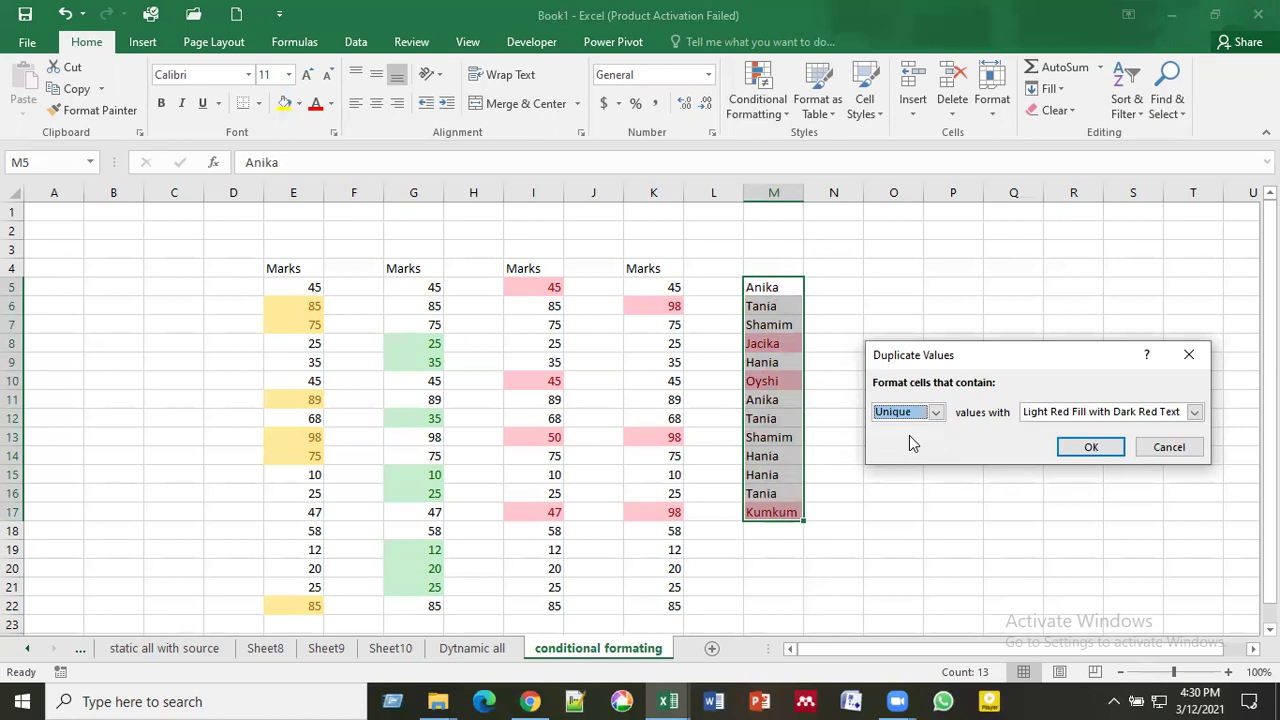
left_click(1194, 412)
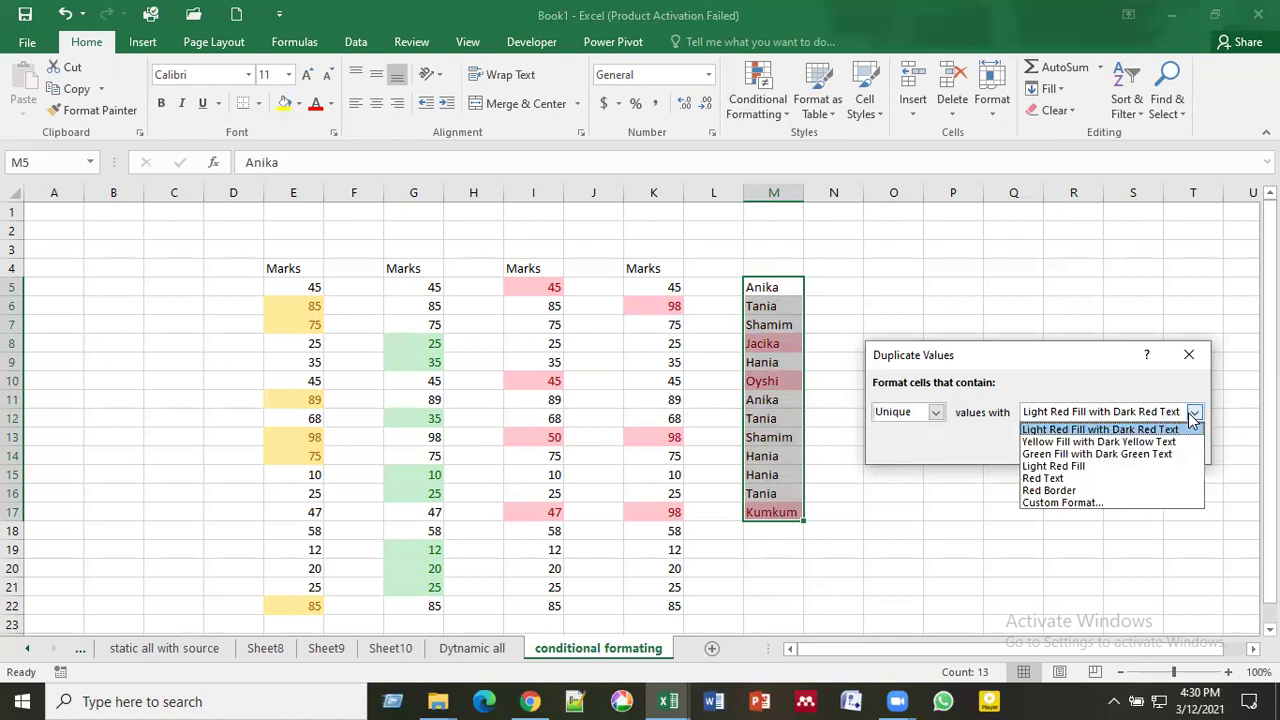
left_click(1115, 455)
left_click(1080, 443)
left_click(988, 488)
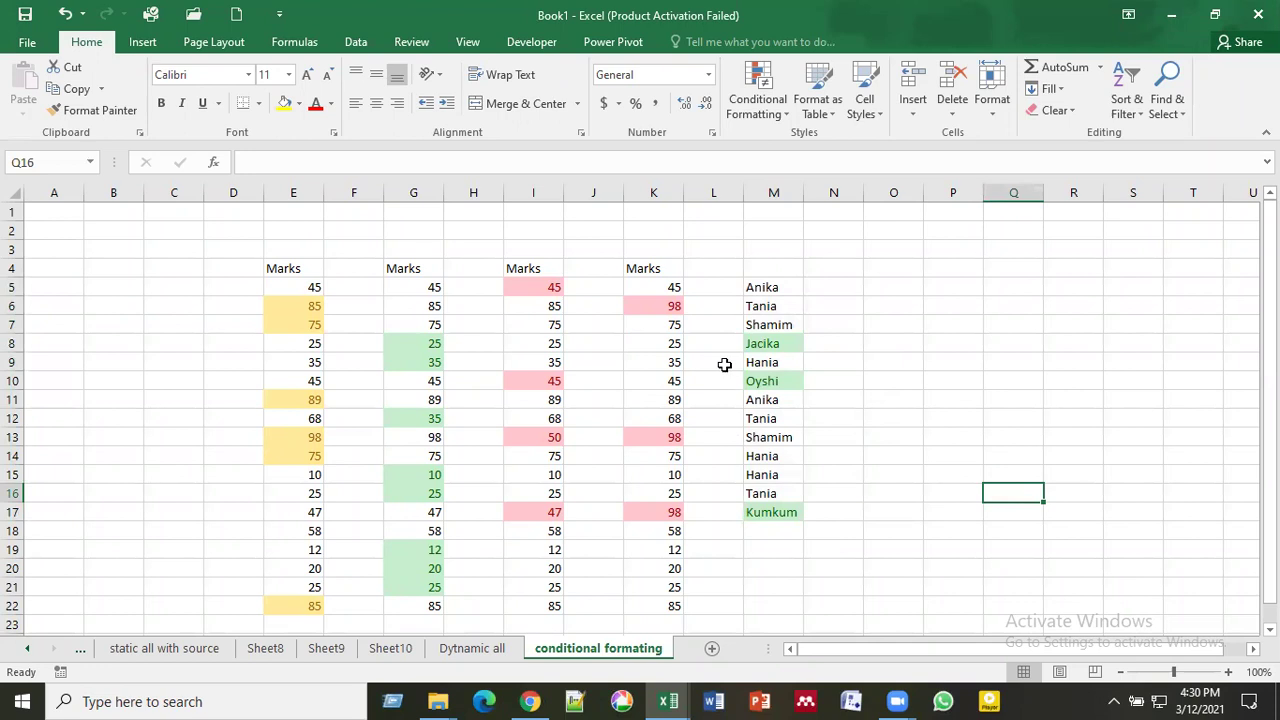
left_click(960, 393)
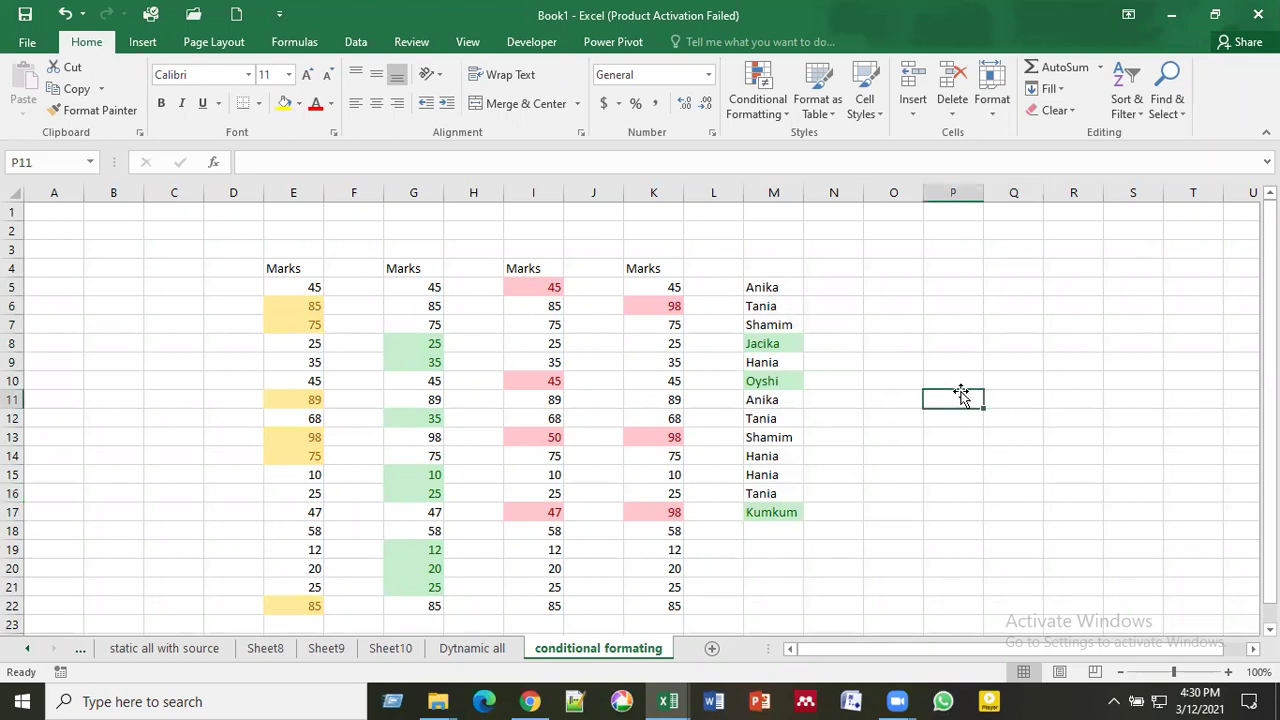
Step: Enter the date 3/3/2021 in N5 and fill the daily series down to N22
left_click(816, 289)
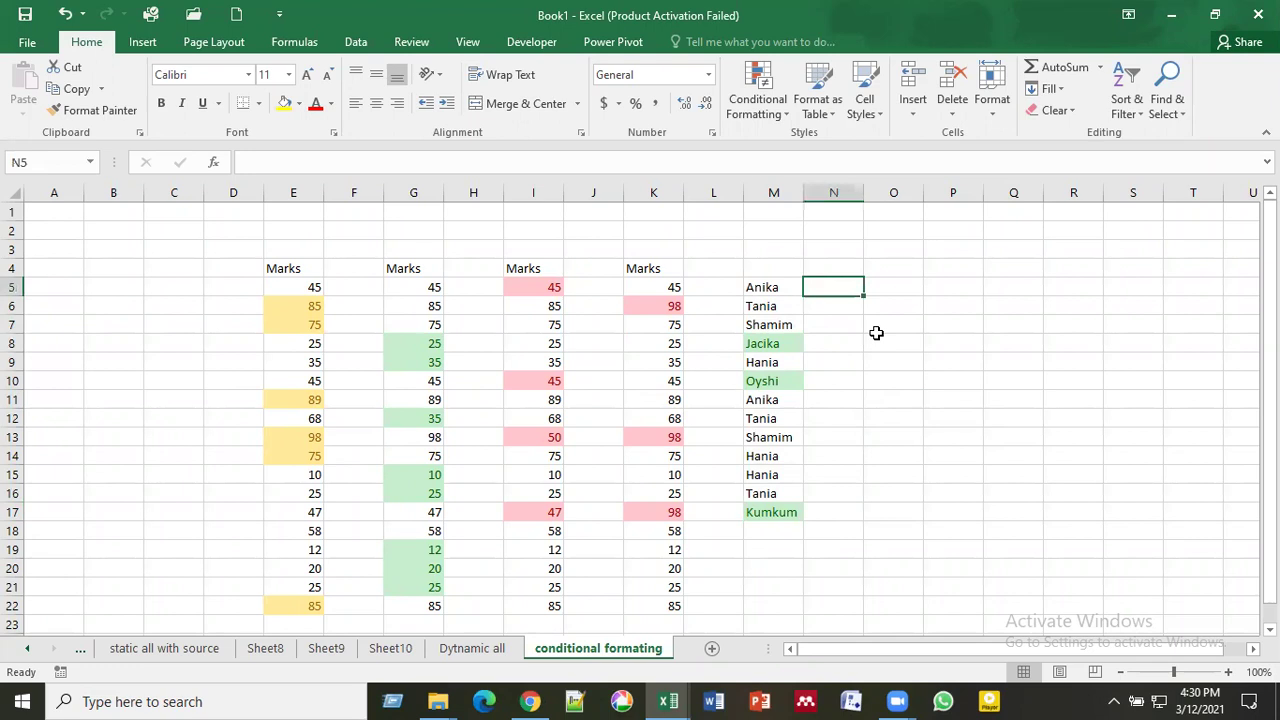
type("3/3/2021")
key("ctrl+Return")
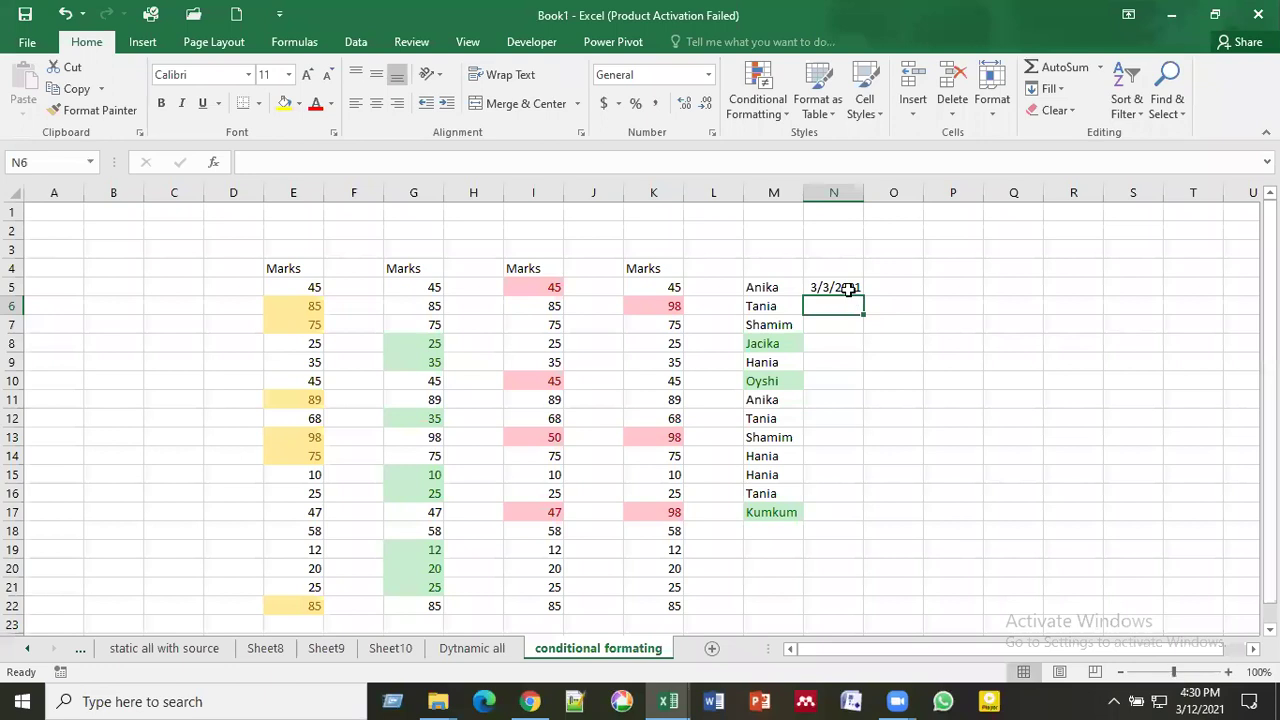
left_click(848, 290)
left_click_drag(865, 296, 858, 609)
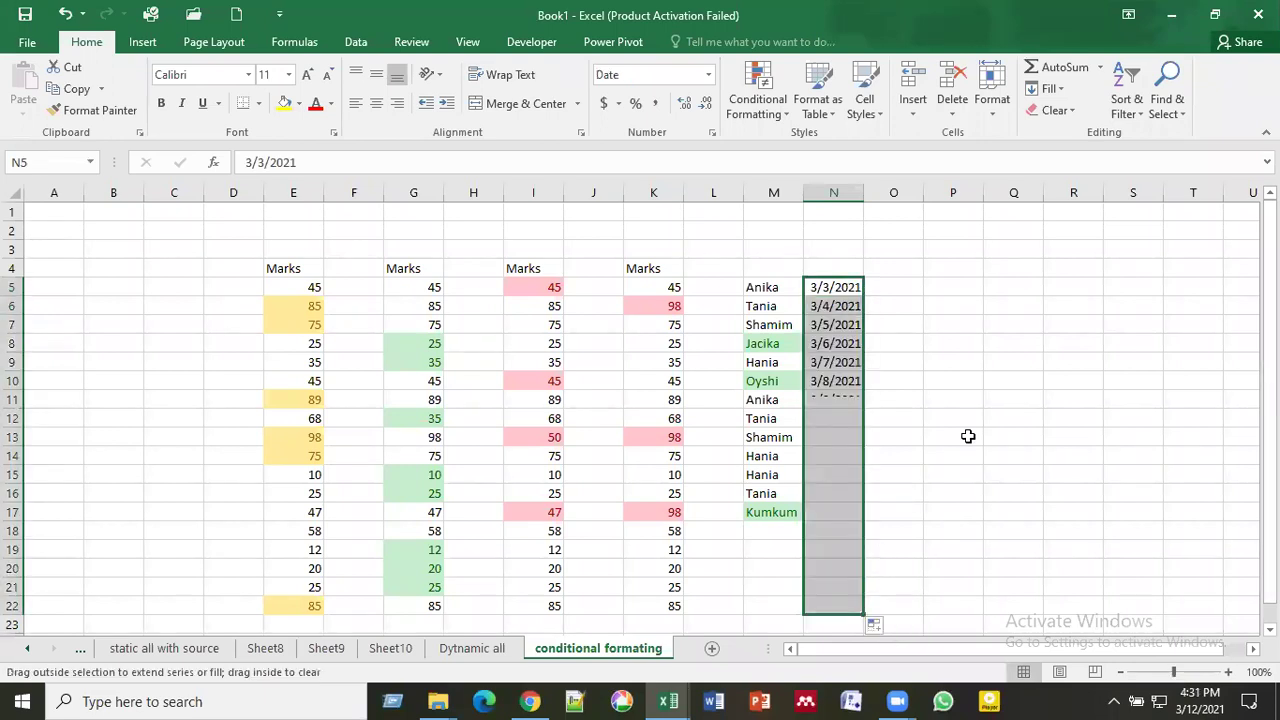
Step: Autofit the width of column N to its dates
left_click(966, 436)
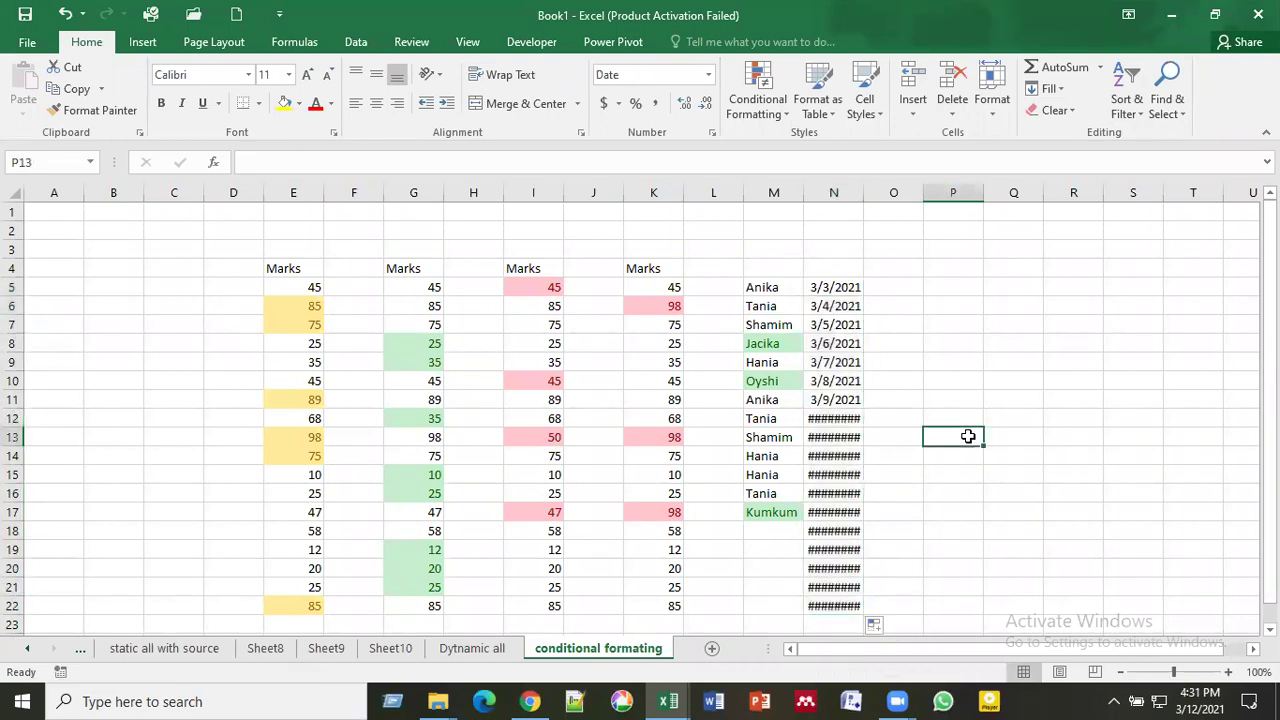
double_click(860, 192)
left_click(1006, 300)
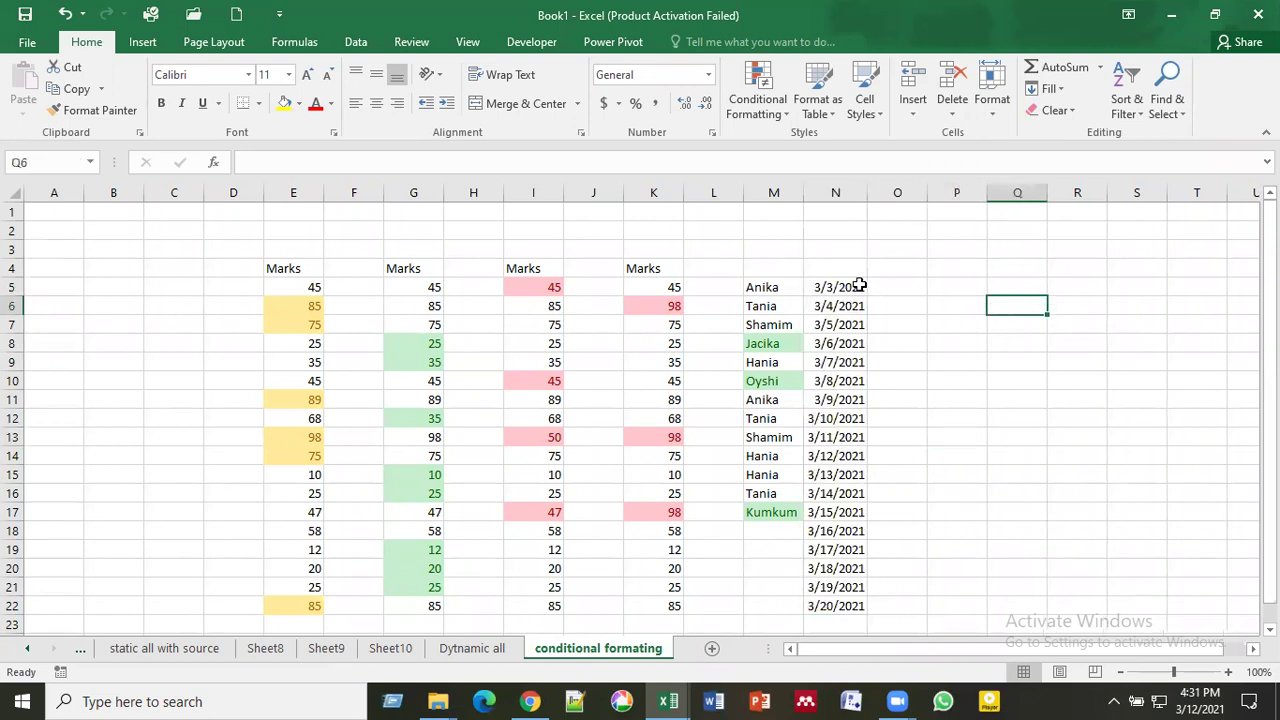
Step: Start an A Date Occurring highlight rule for N5:N22 and move its dialog clear of the dates
left_click(860, 285)
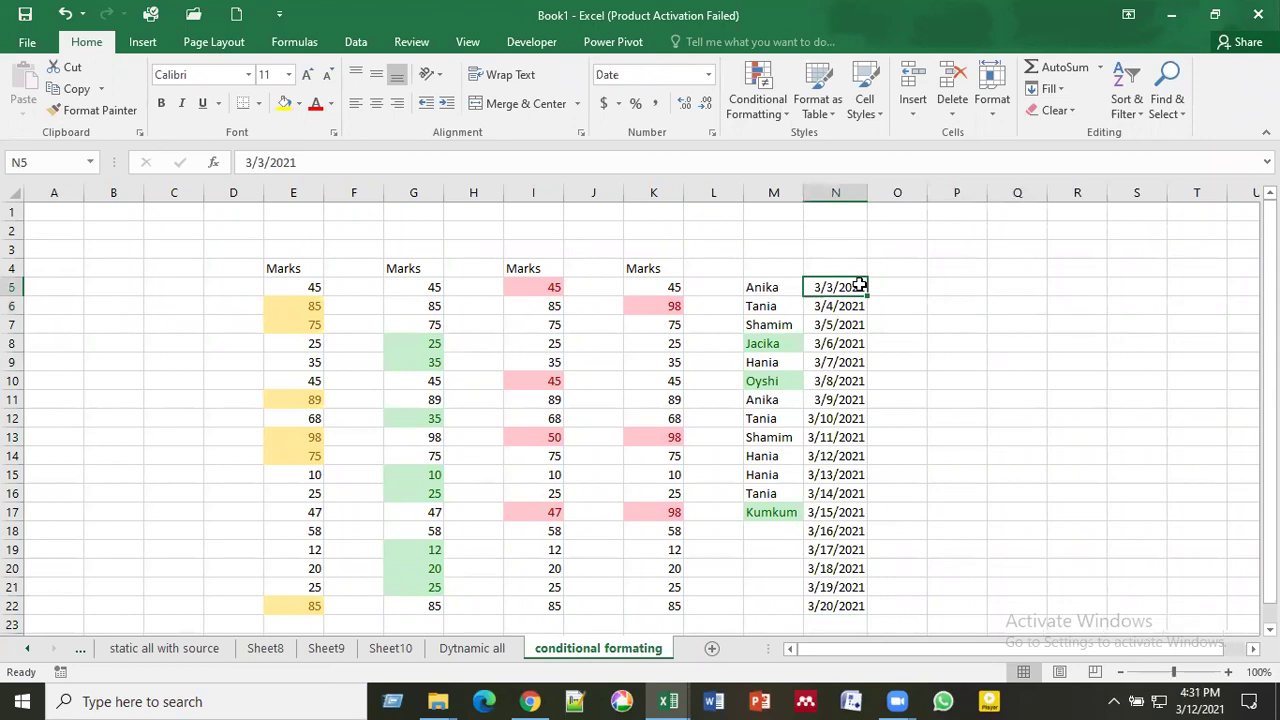
key("ctrl+shift+Down")
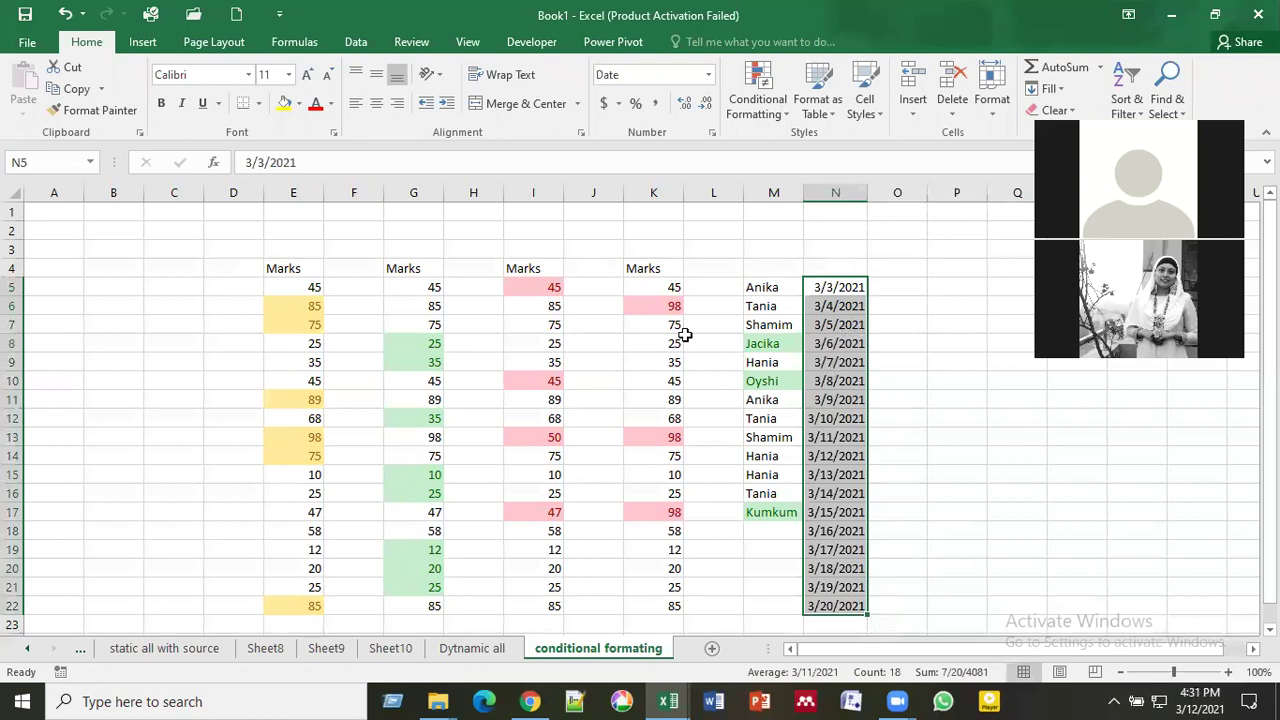
left_click(757, 95)
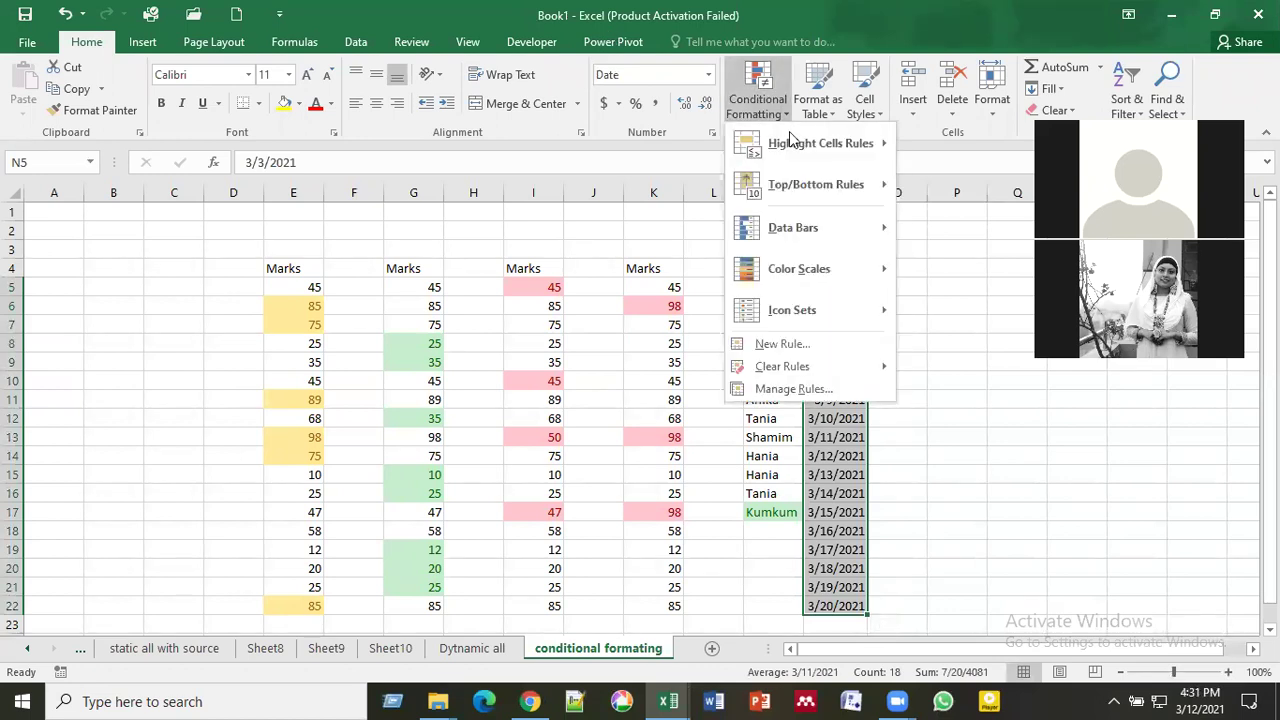
mouse_move(792, 145)
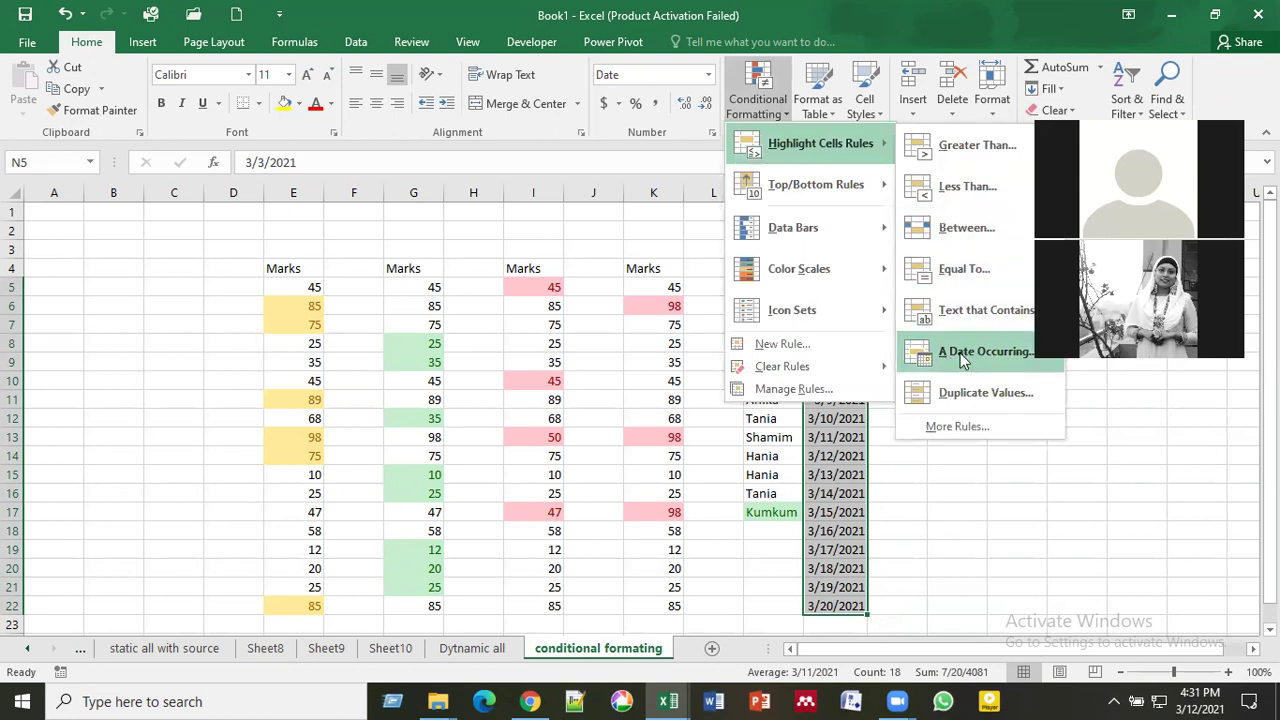
left_click(960, 353)
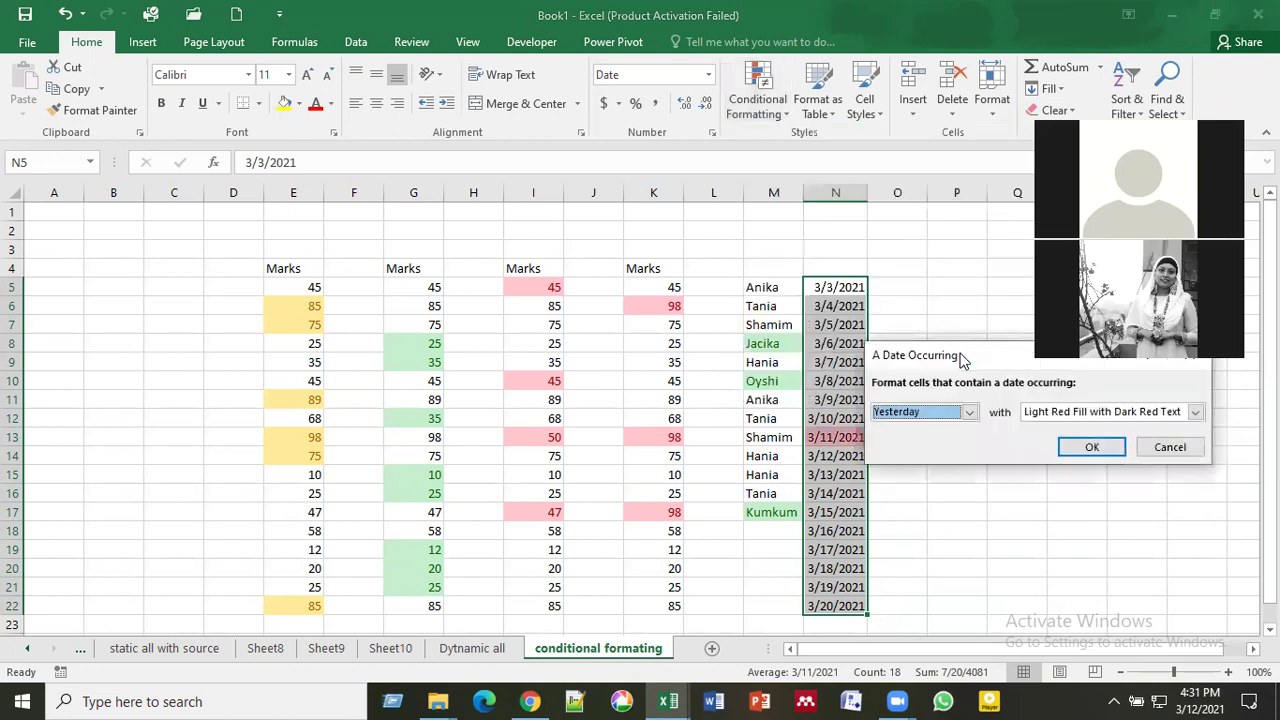
left_click_drag(962, 358, 432, 377)
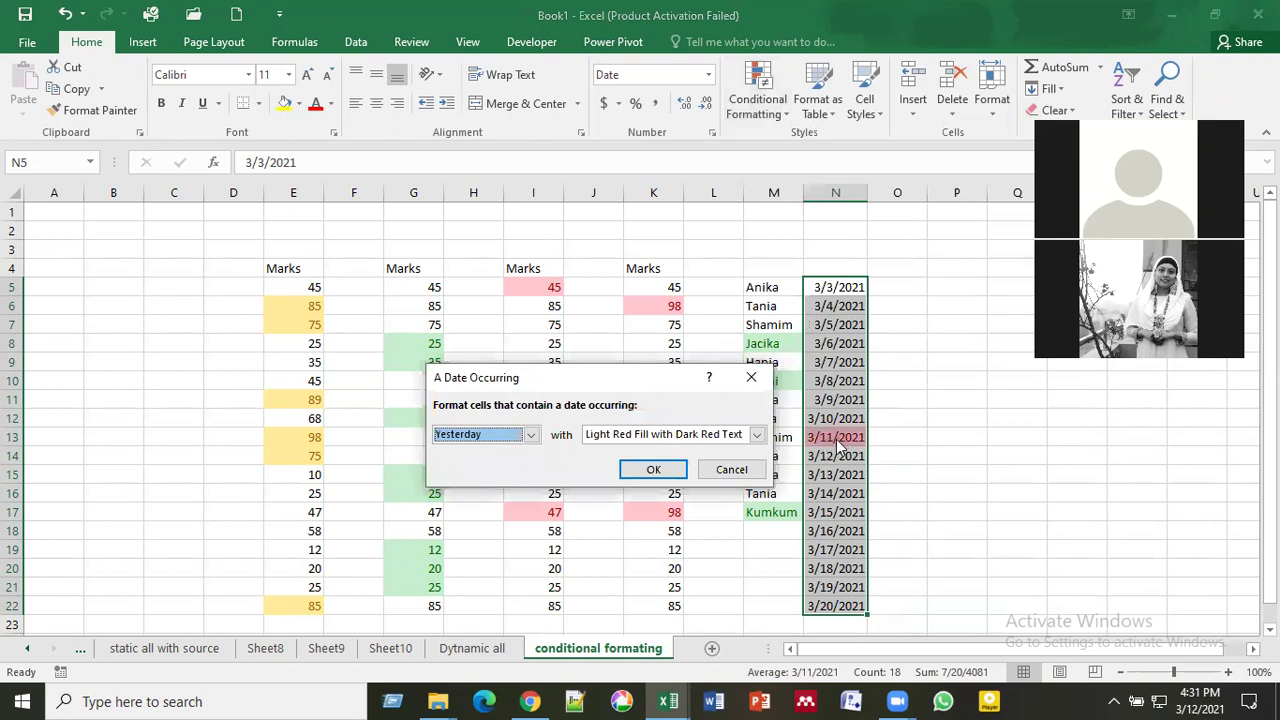
Step: Try the periods Today, Tomorrow, Next week and Last month in the date rule for N5:N22
left_click(531, 435)
left_click(488, 464)
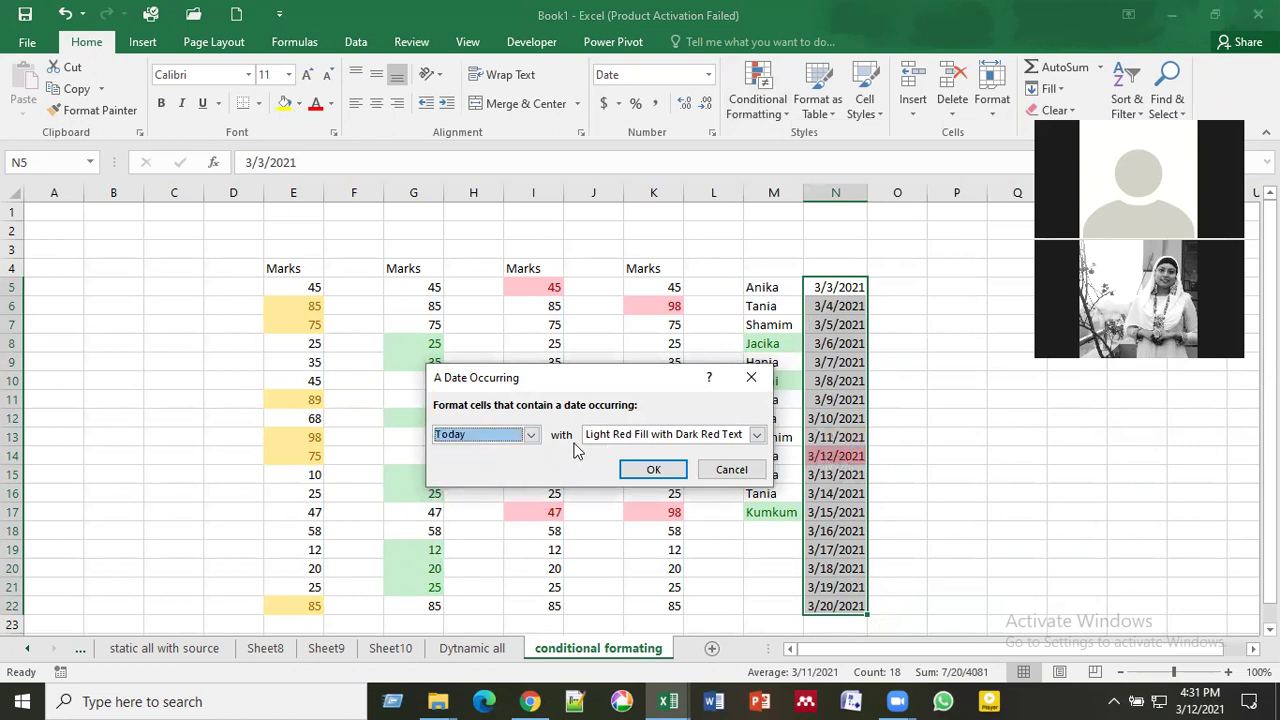
left_click(531, 441)
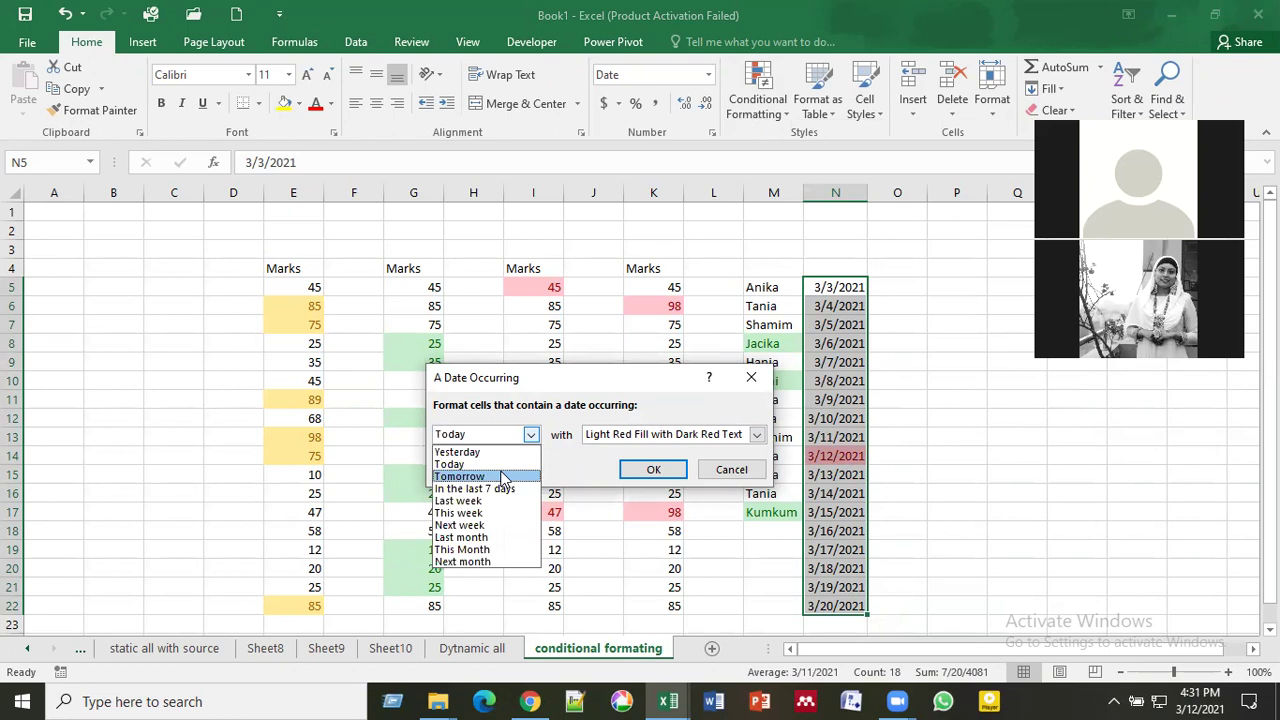
left_click(503, 478)
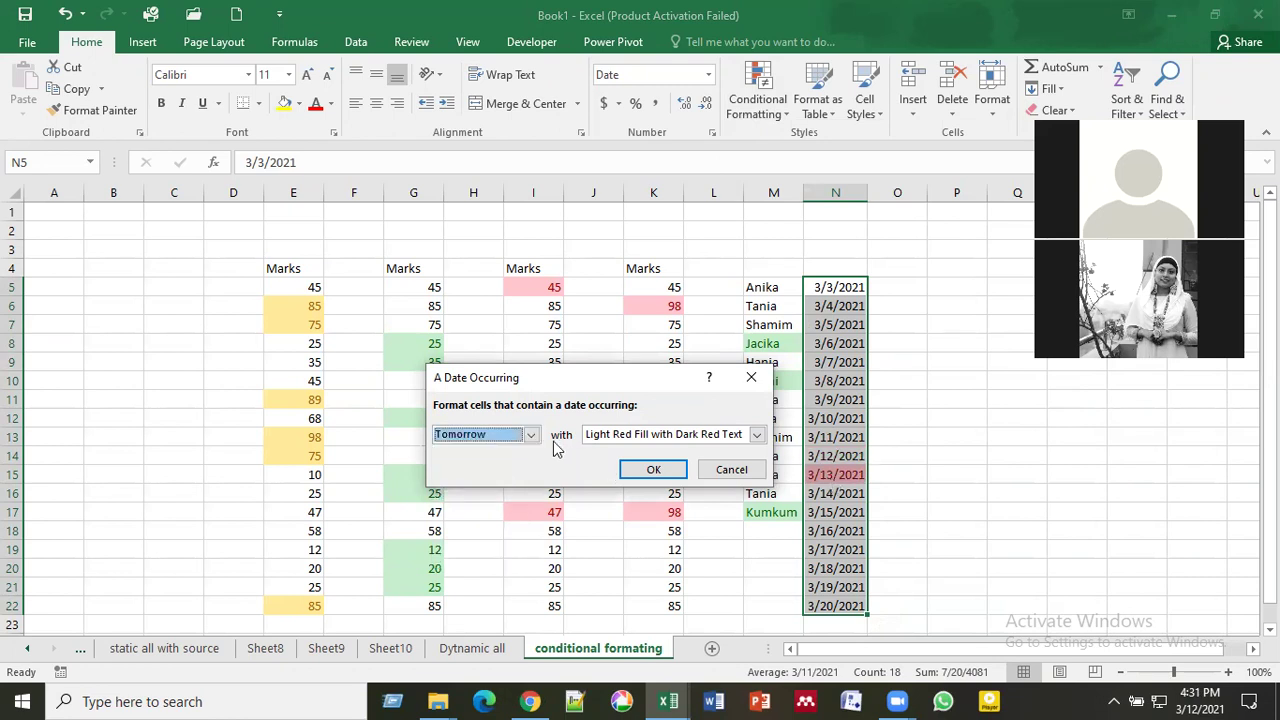
left_click(532, 436)
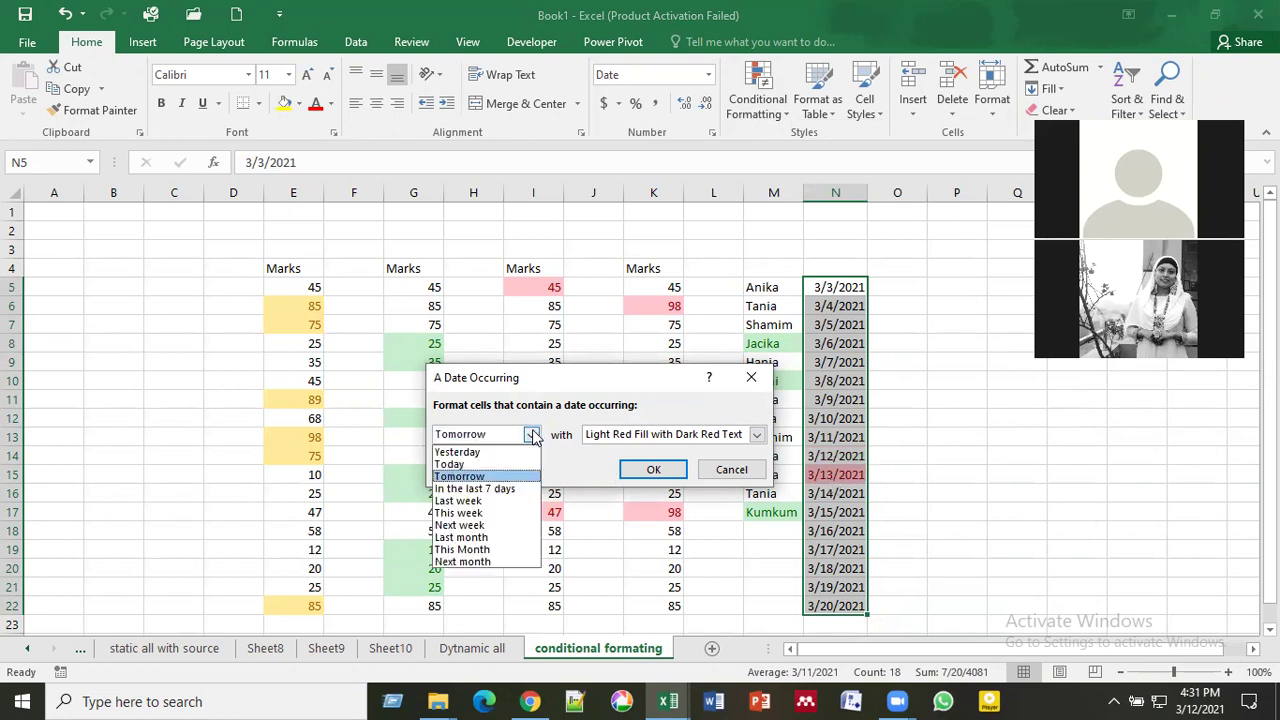
left_click(492, 524)
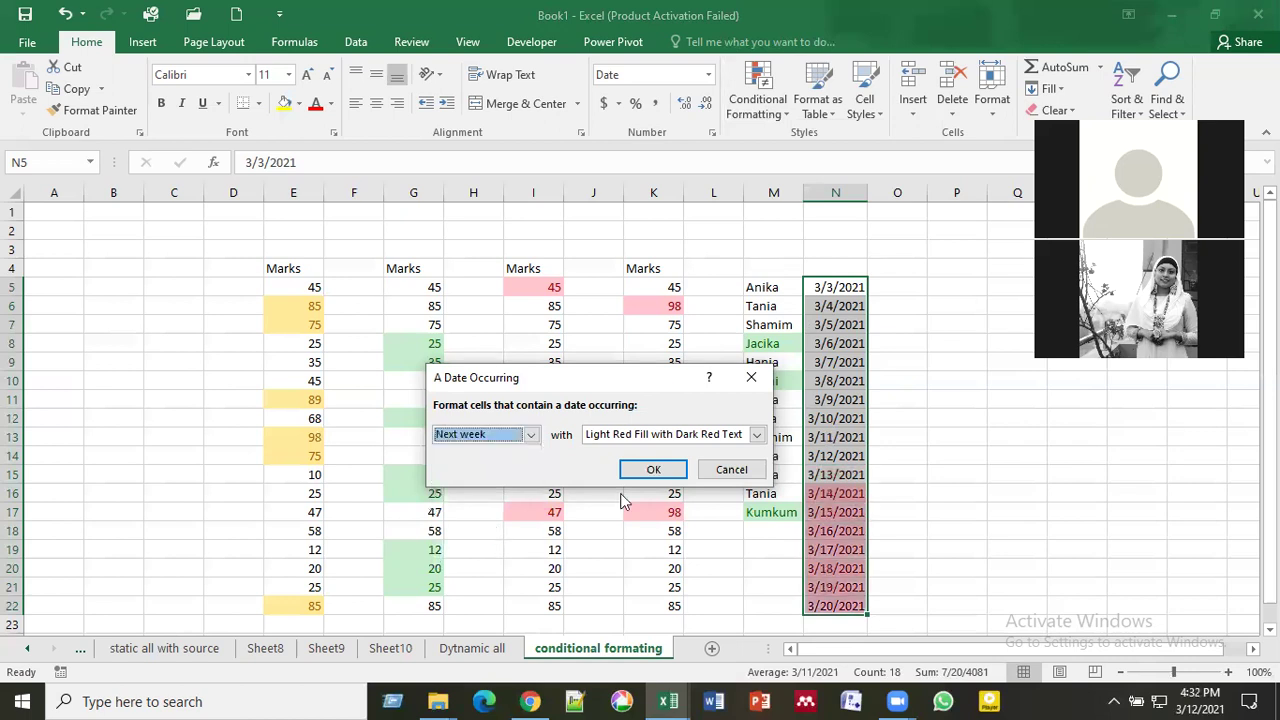
left_click(531, 434)
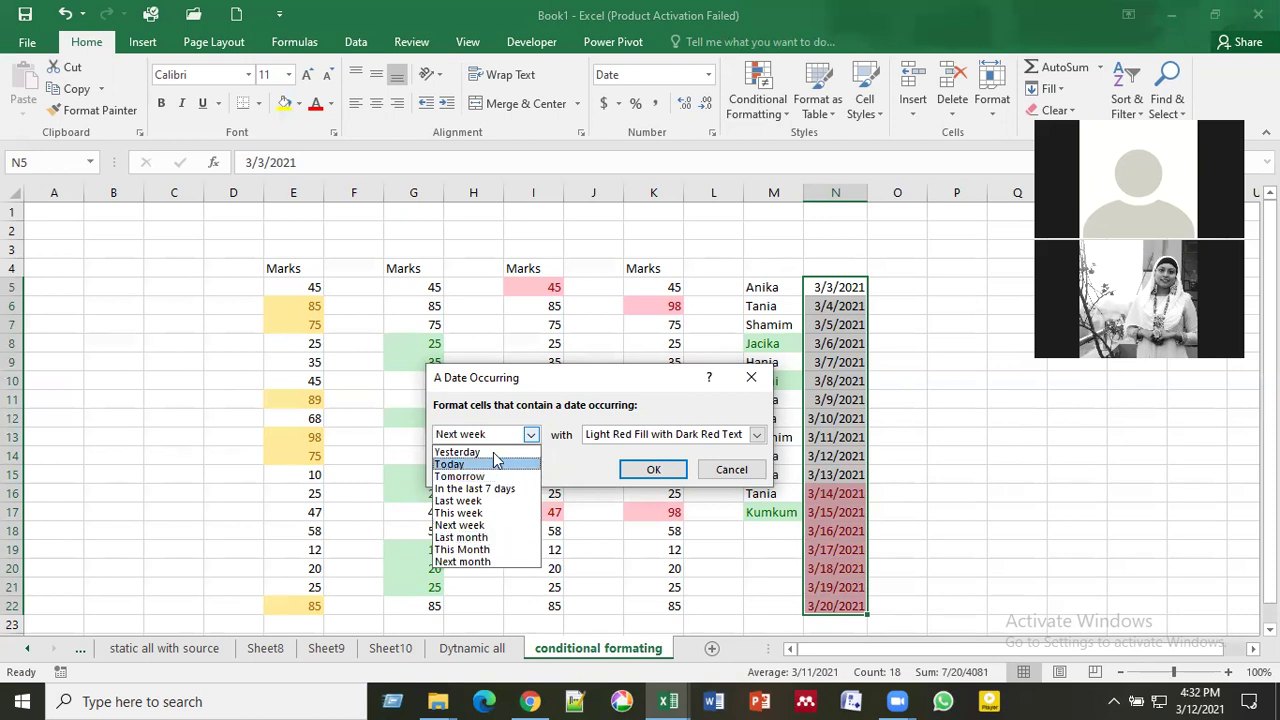
left_click(491, 538)
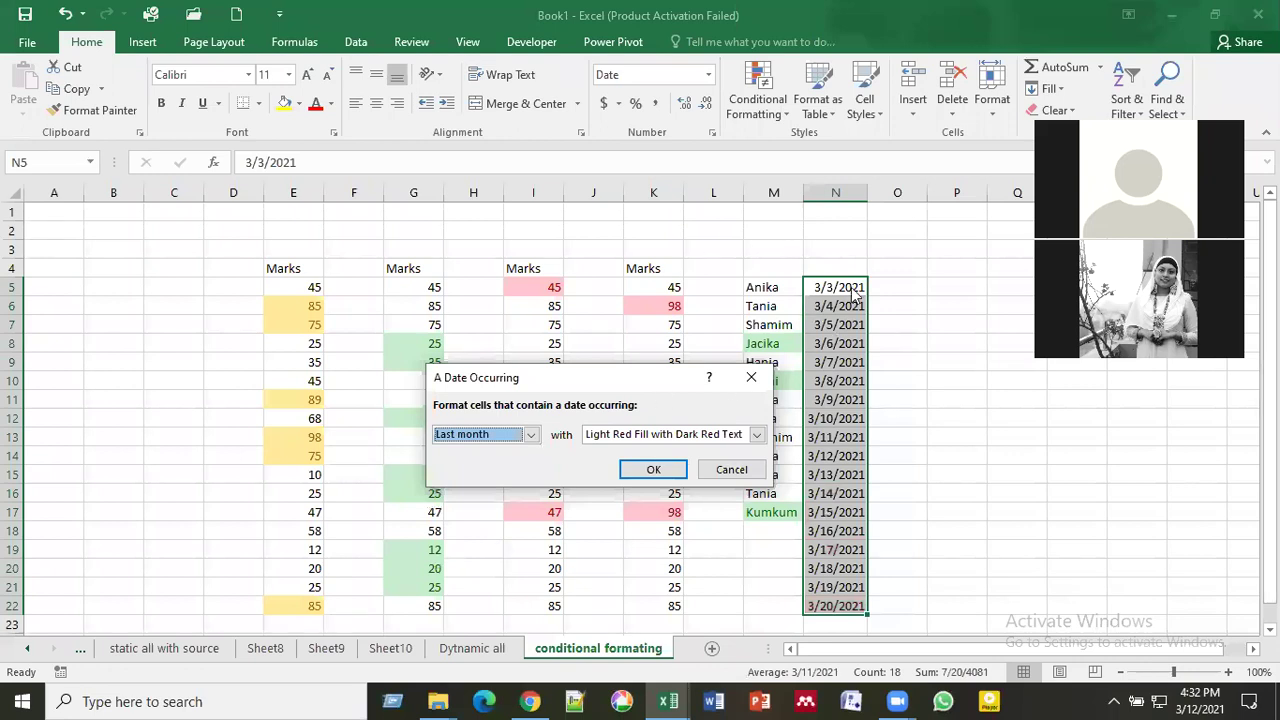
Step: Set the date rule to Next week with Light Red Fill with Dark Red Text and apply it to N5:N22
left_click(531, 434)
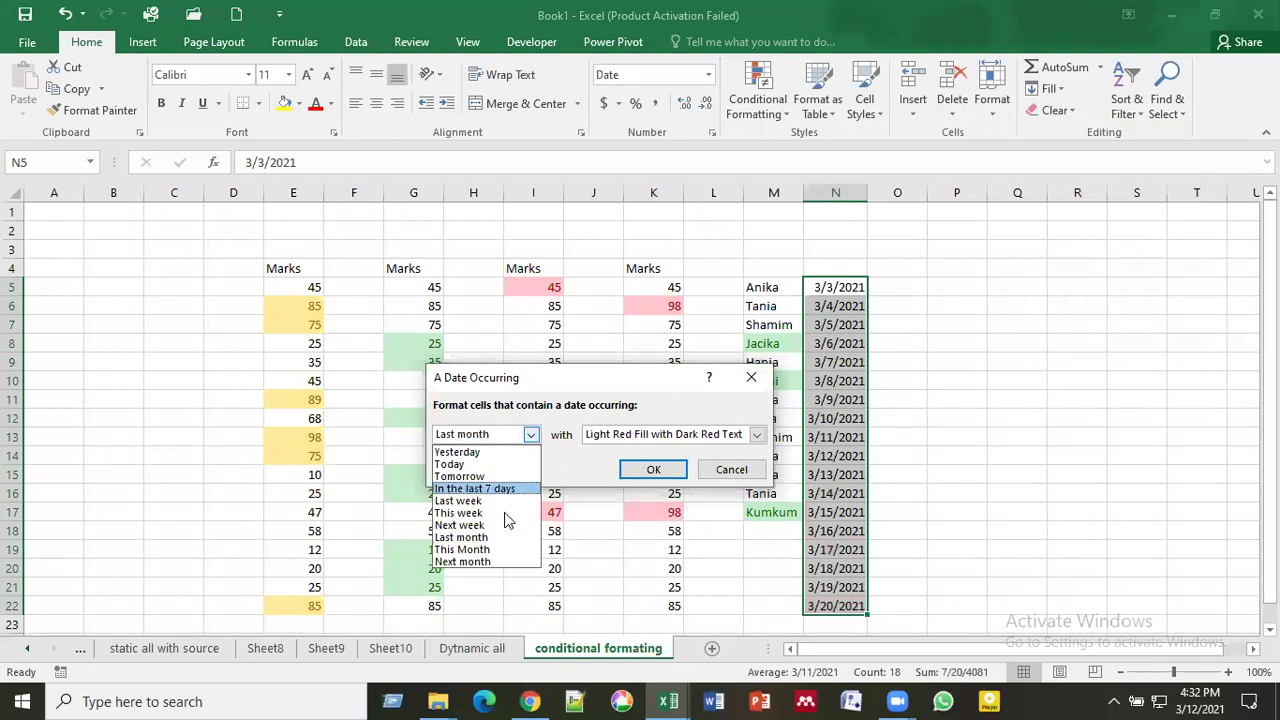
left_click(491, 525)
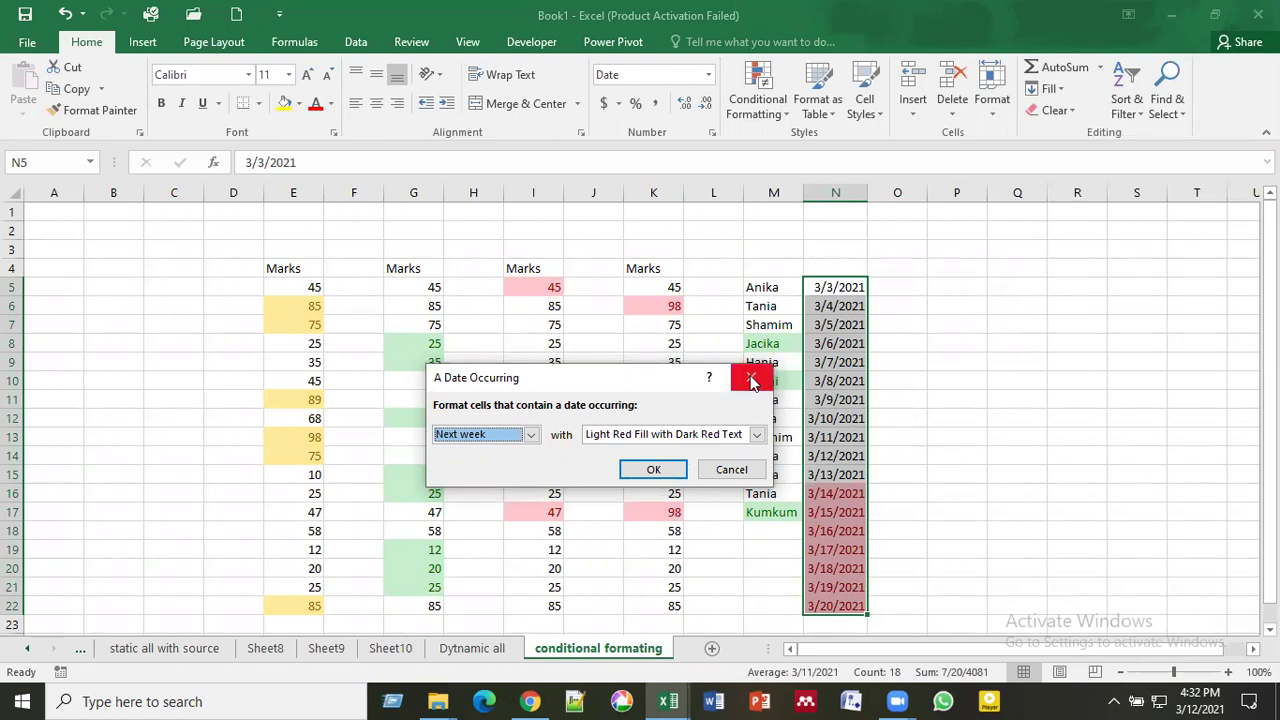
left_click(653, 469)
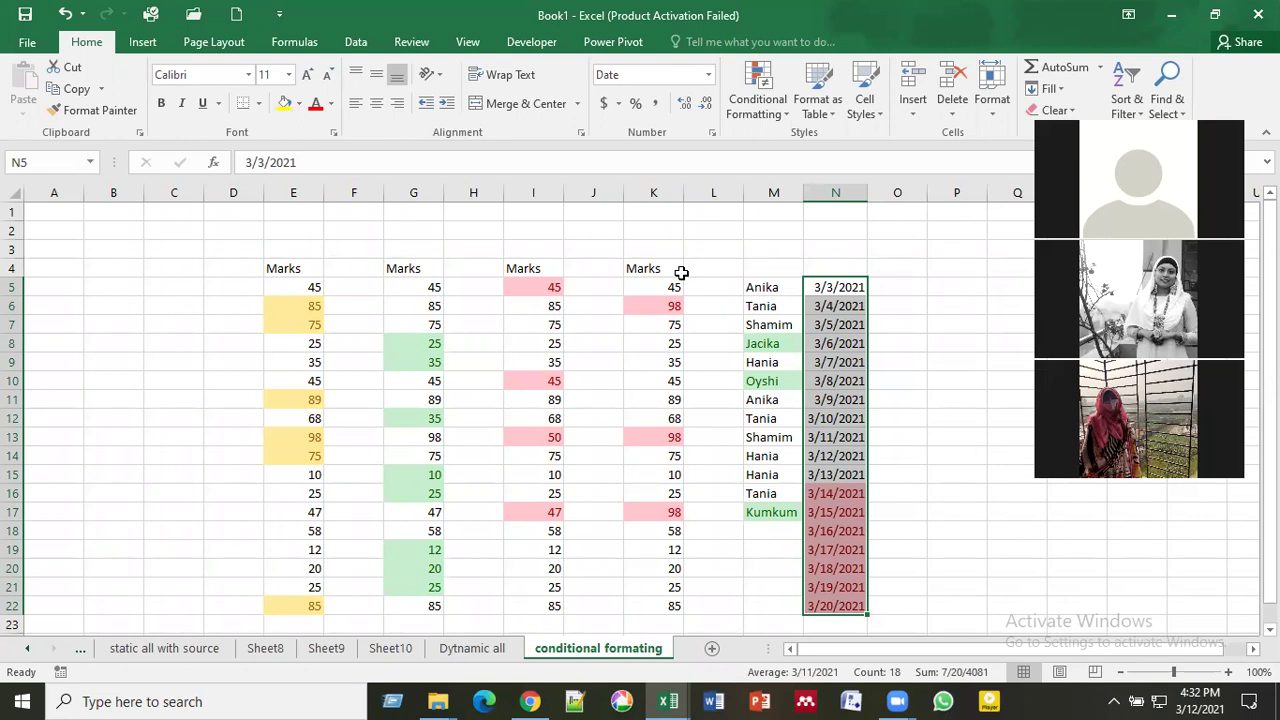
left_click(930, 441)
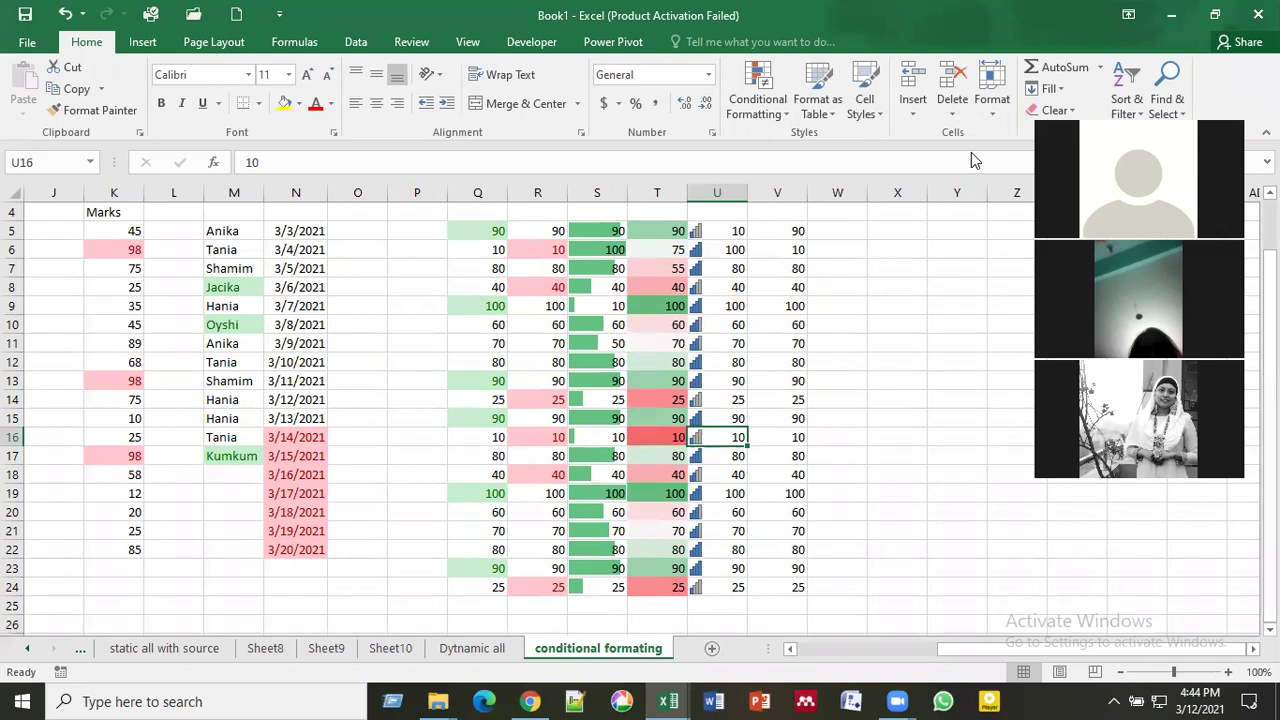
left_click(850, 226)
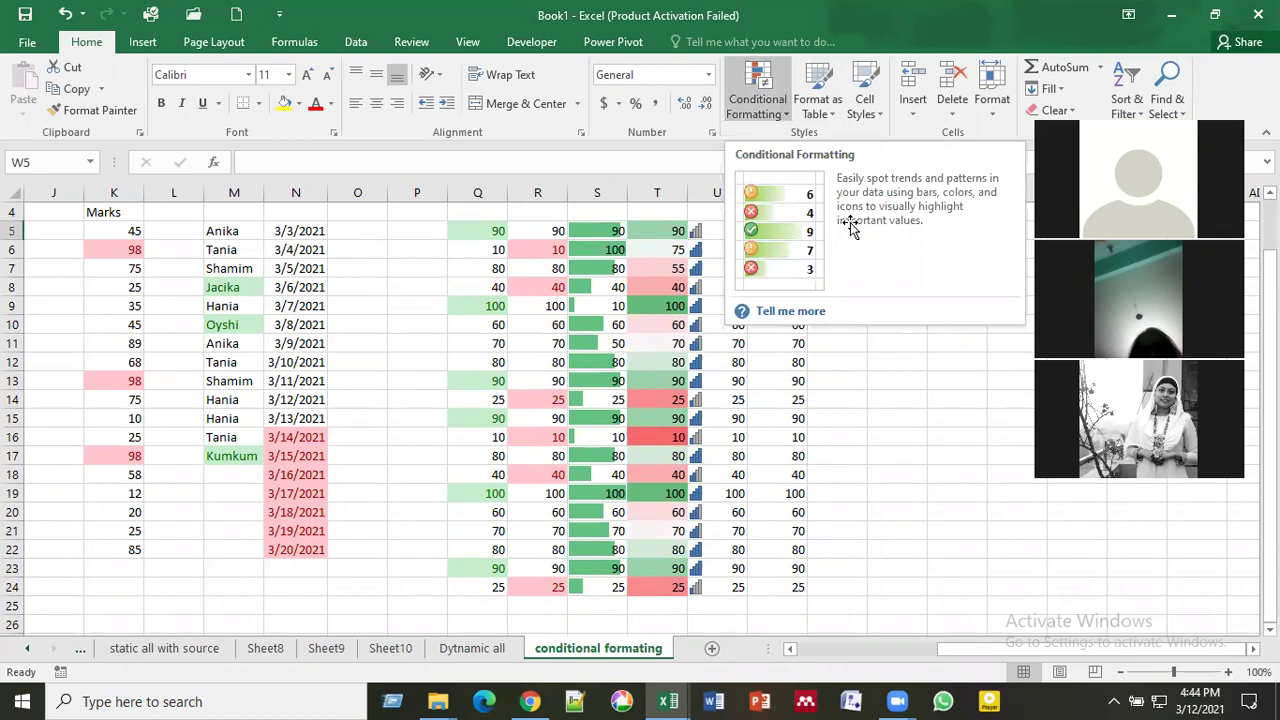
key("Return")
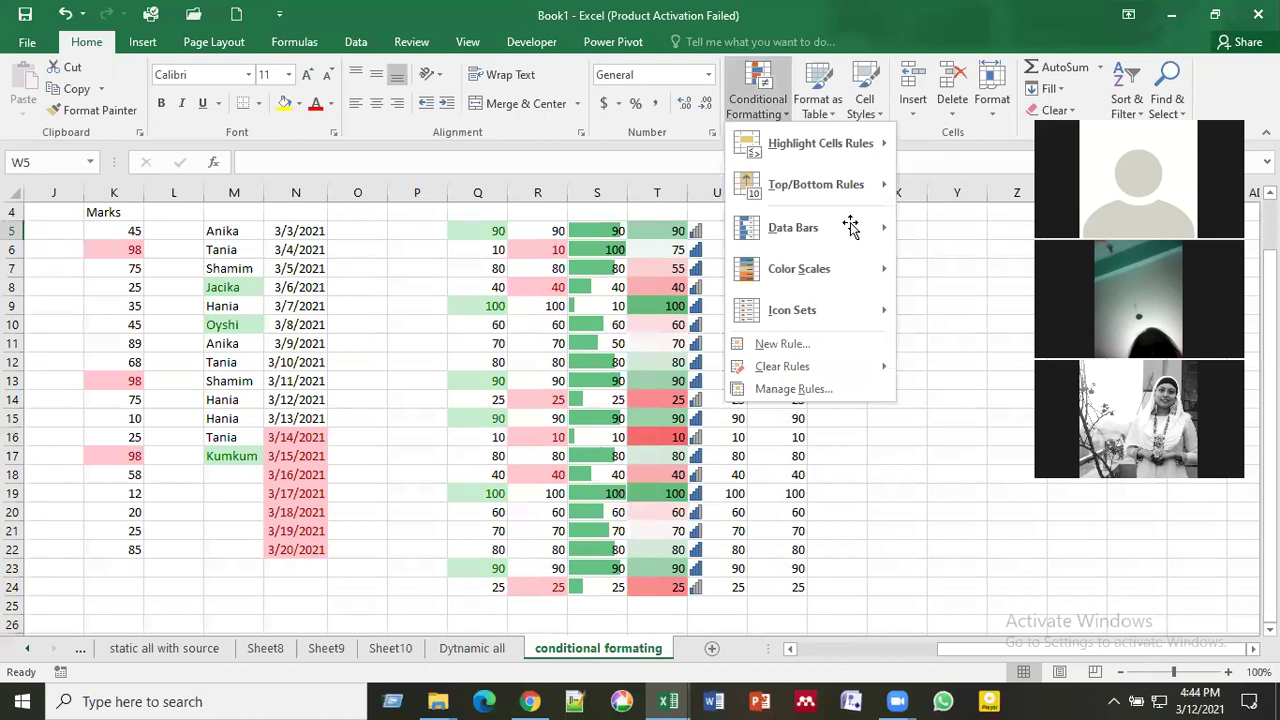
left_click(922, 422)
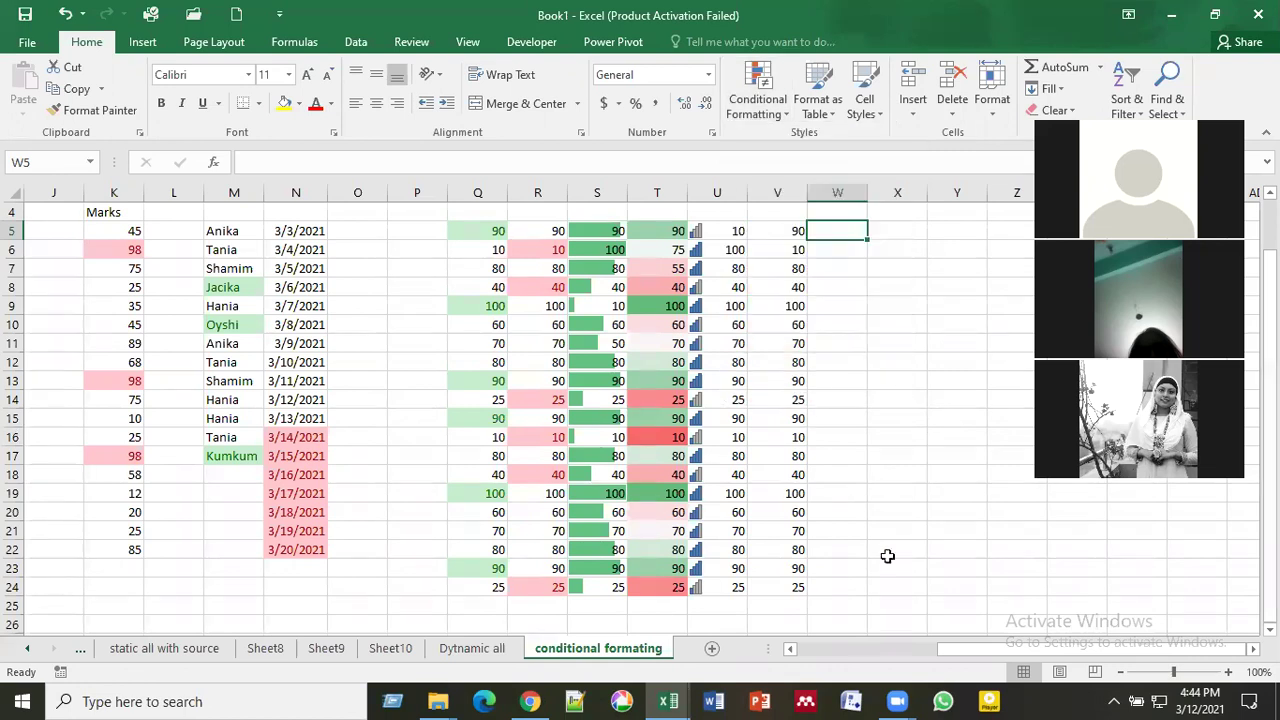
left_click(752, 509)
left_click(837, 482)
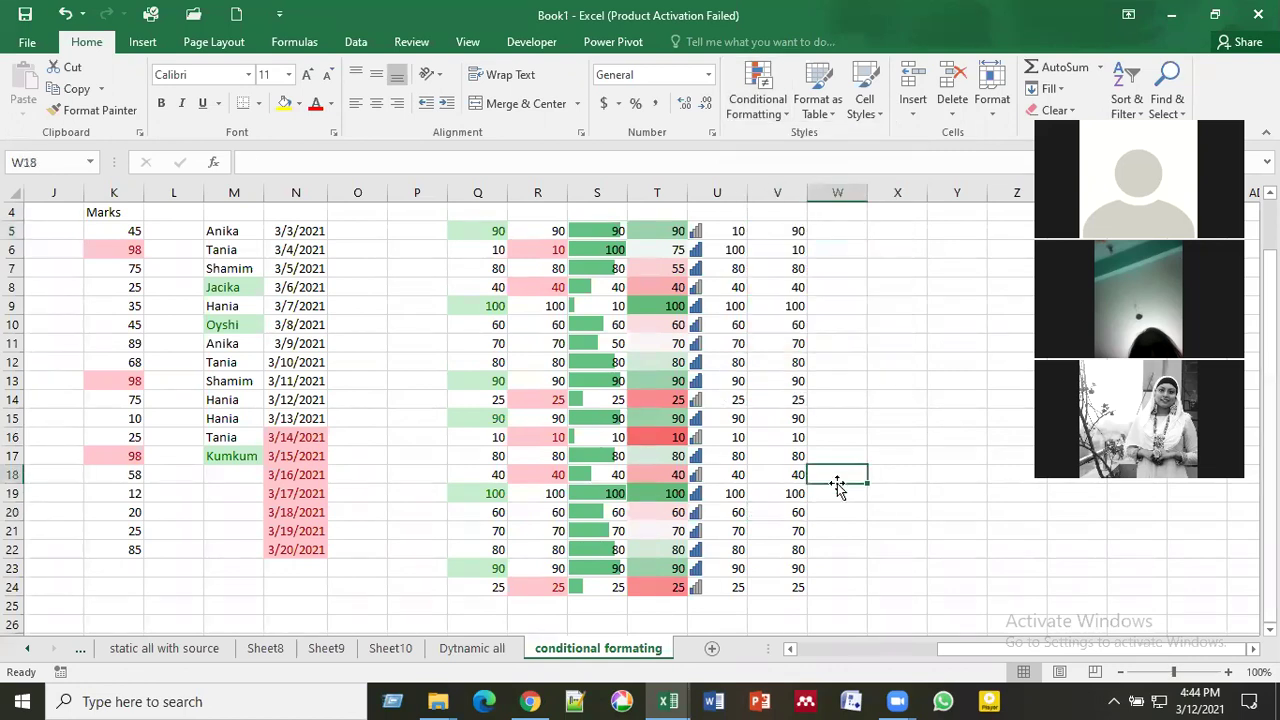
left_click(472, 648)
left_click(585, 648)
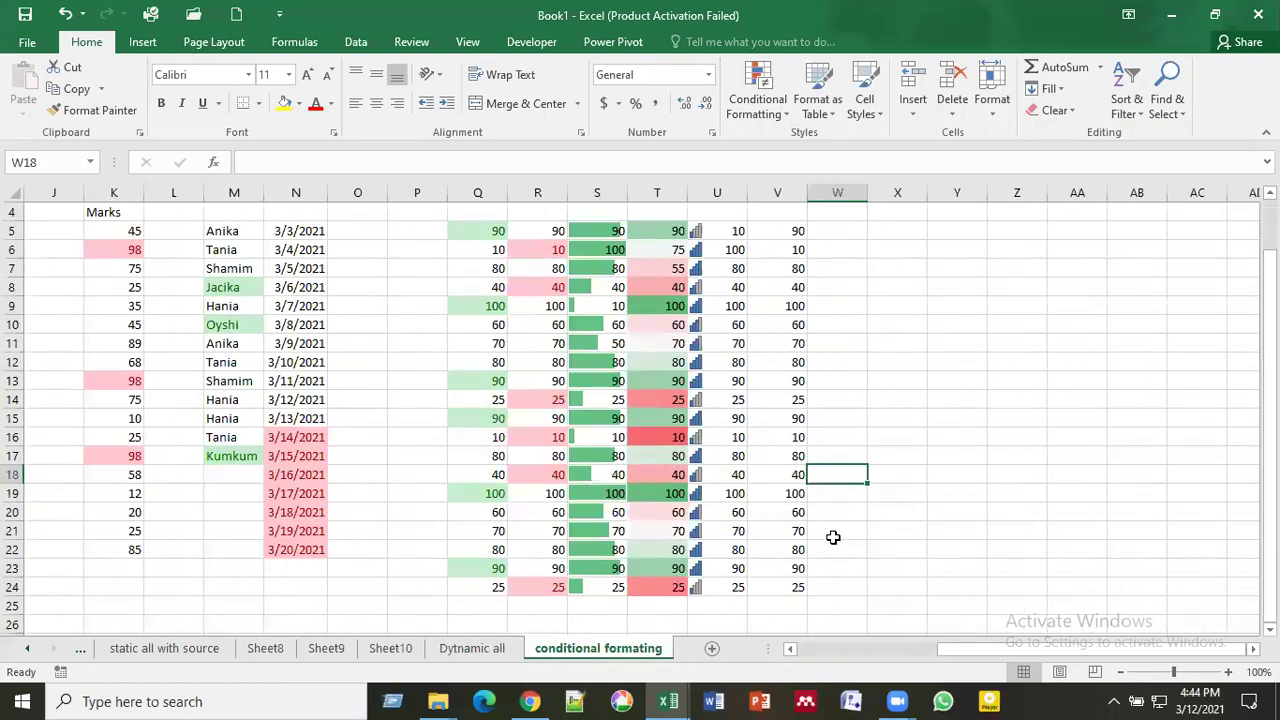